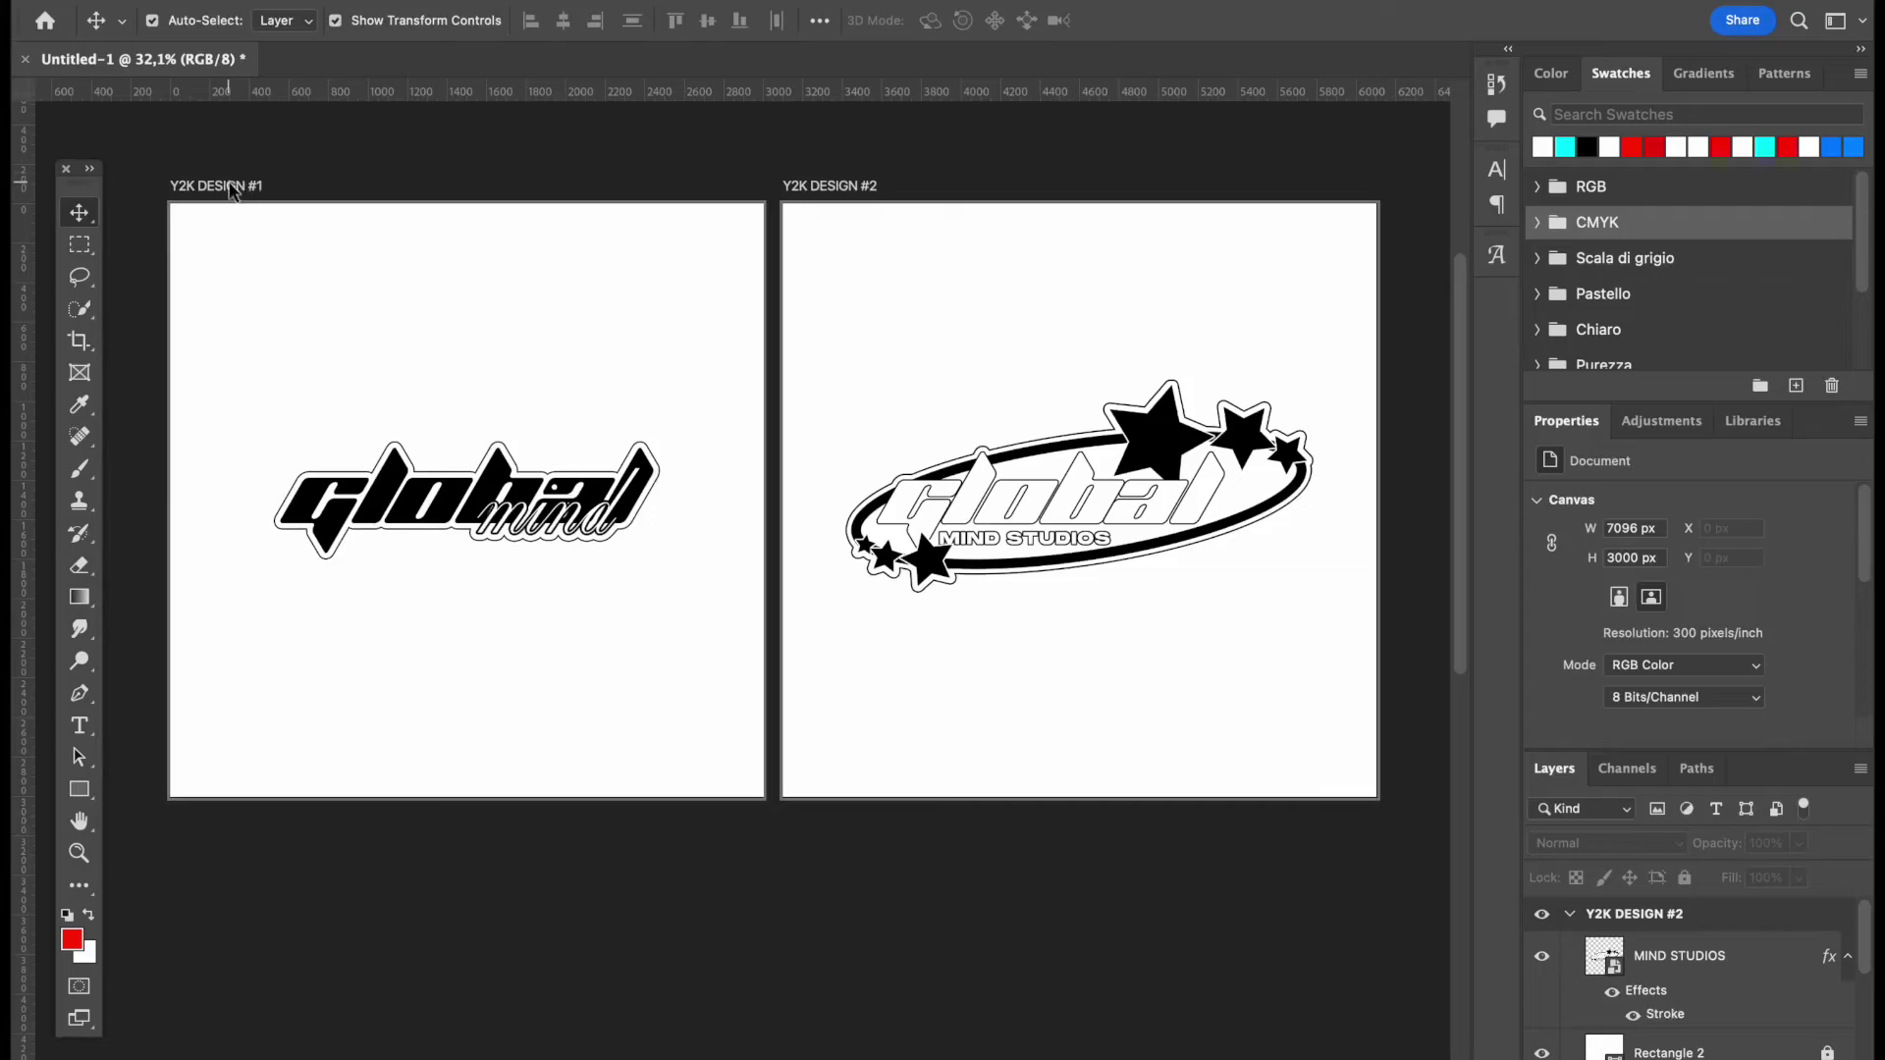
- Examine the lettering, outlines and star details of the two finished designs on artboards Y2K DESIGN #1 and Y2K DESIGN #2
left_click(232, 188)
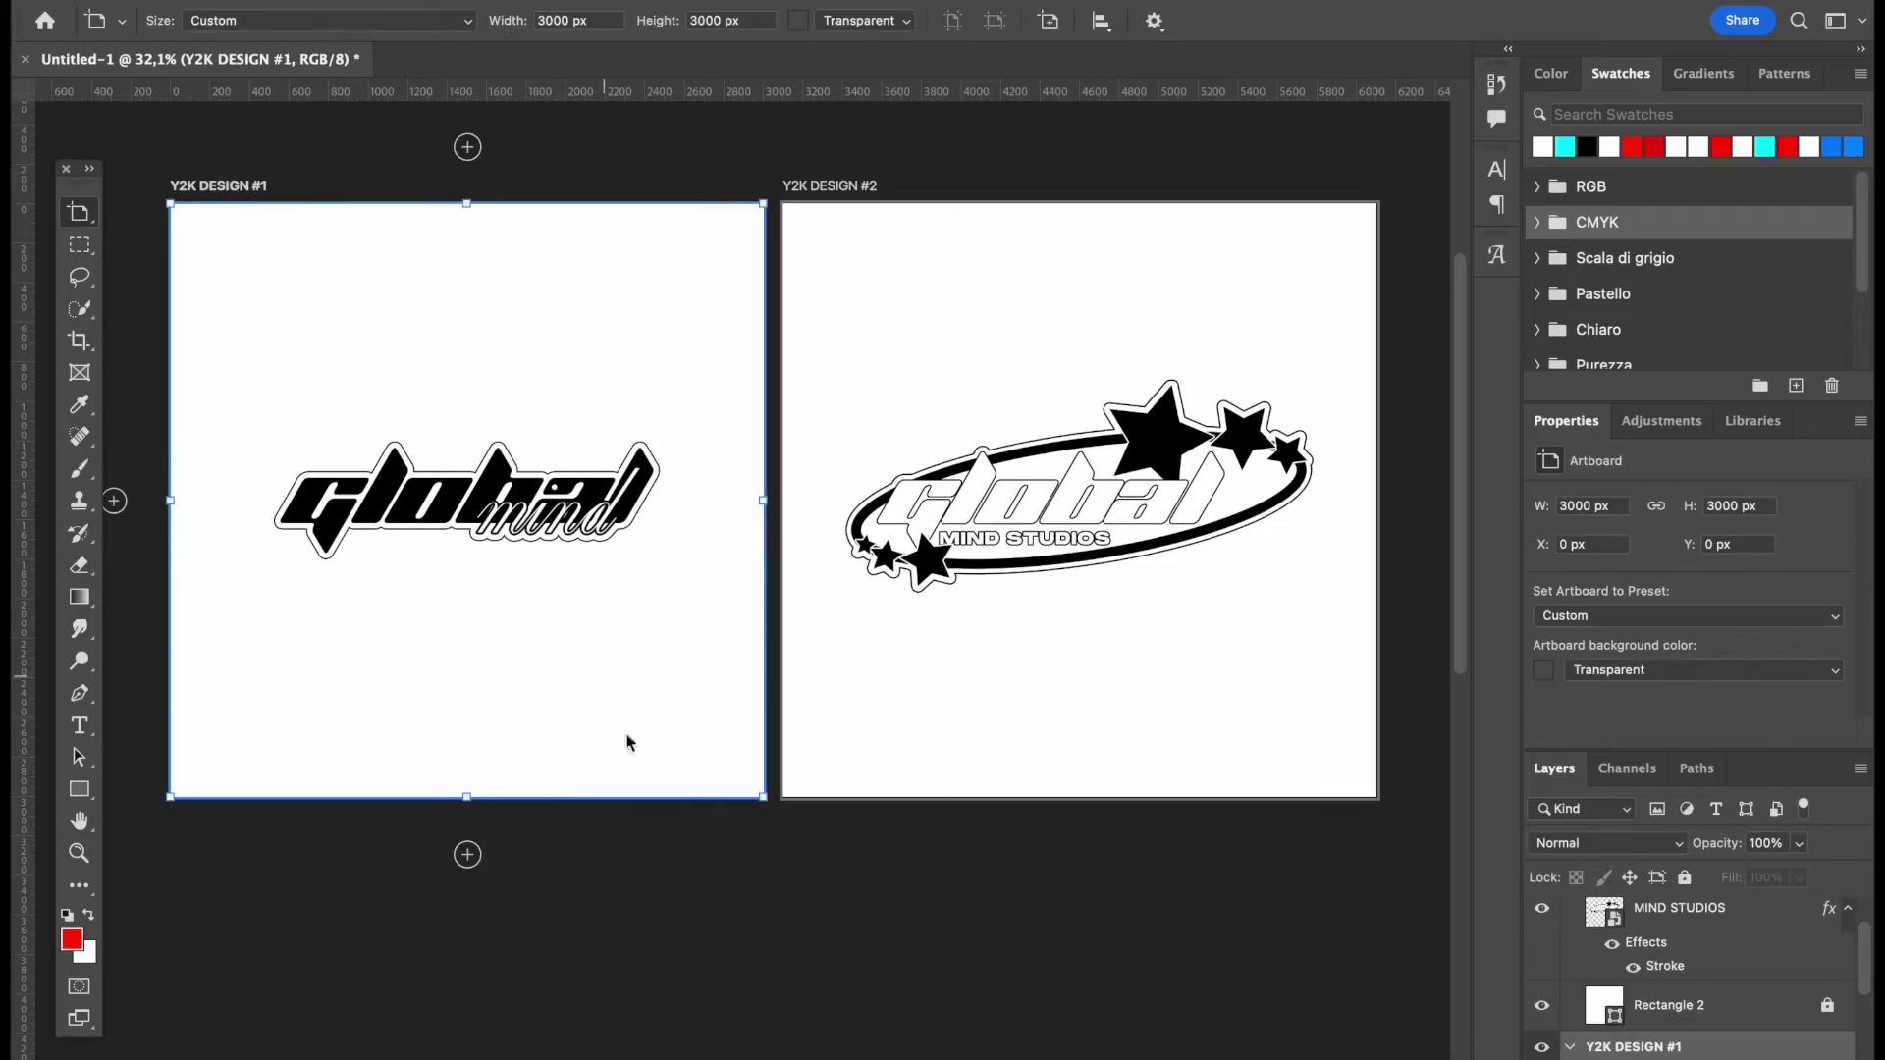
key("v")
left_click(486, 857)
scroll(522, 613, "up", 8)
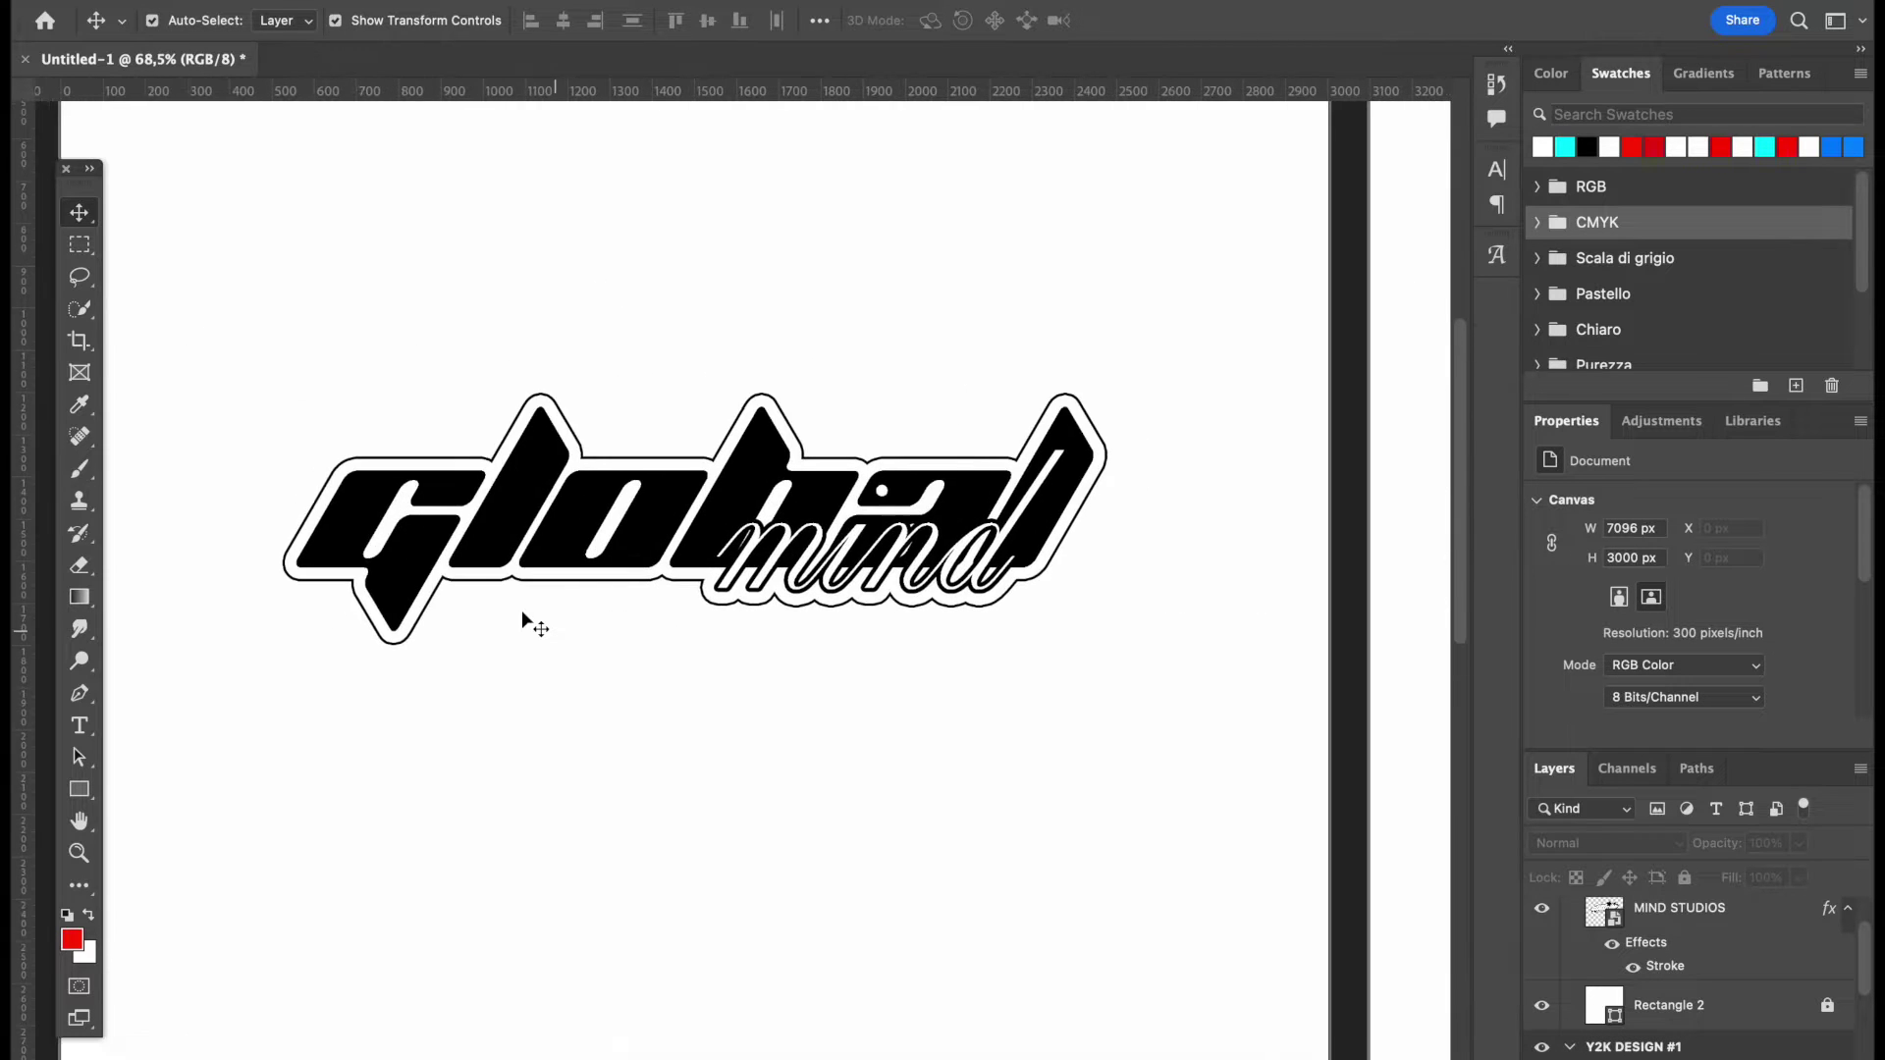
scroll(522, 613, "up", 5)
scroll(885, 663, "down", 5)
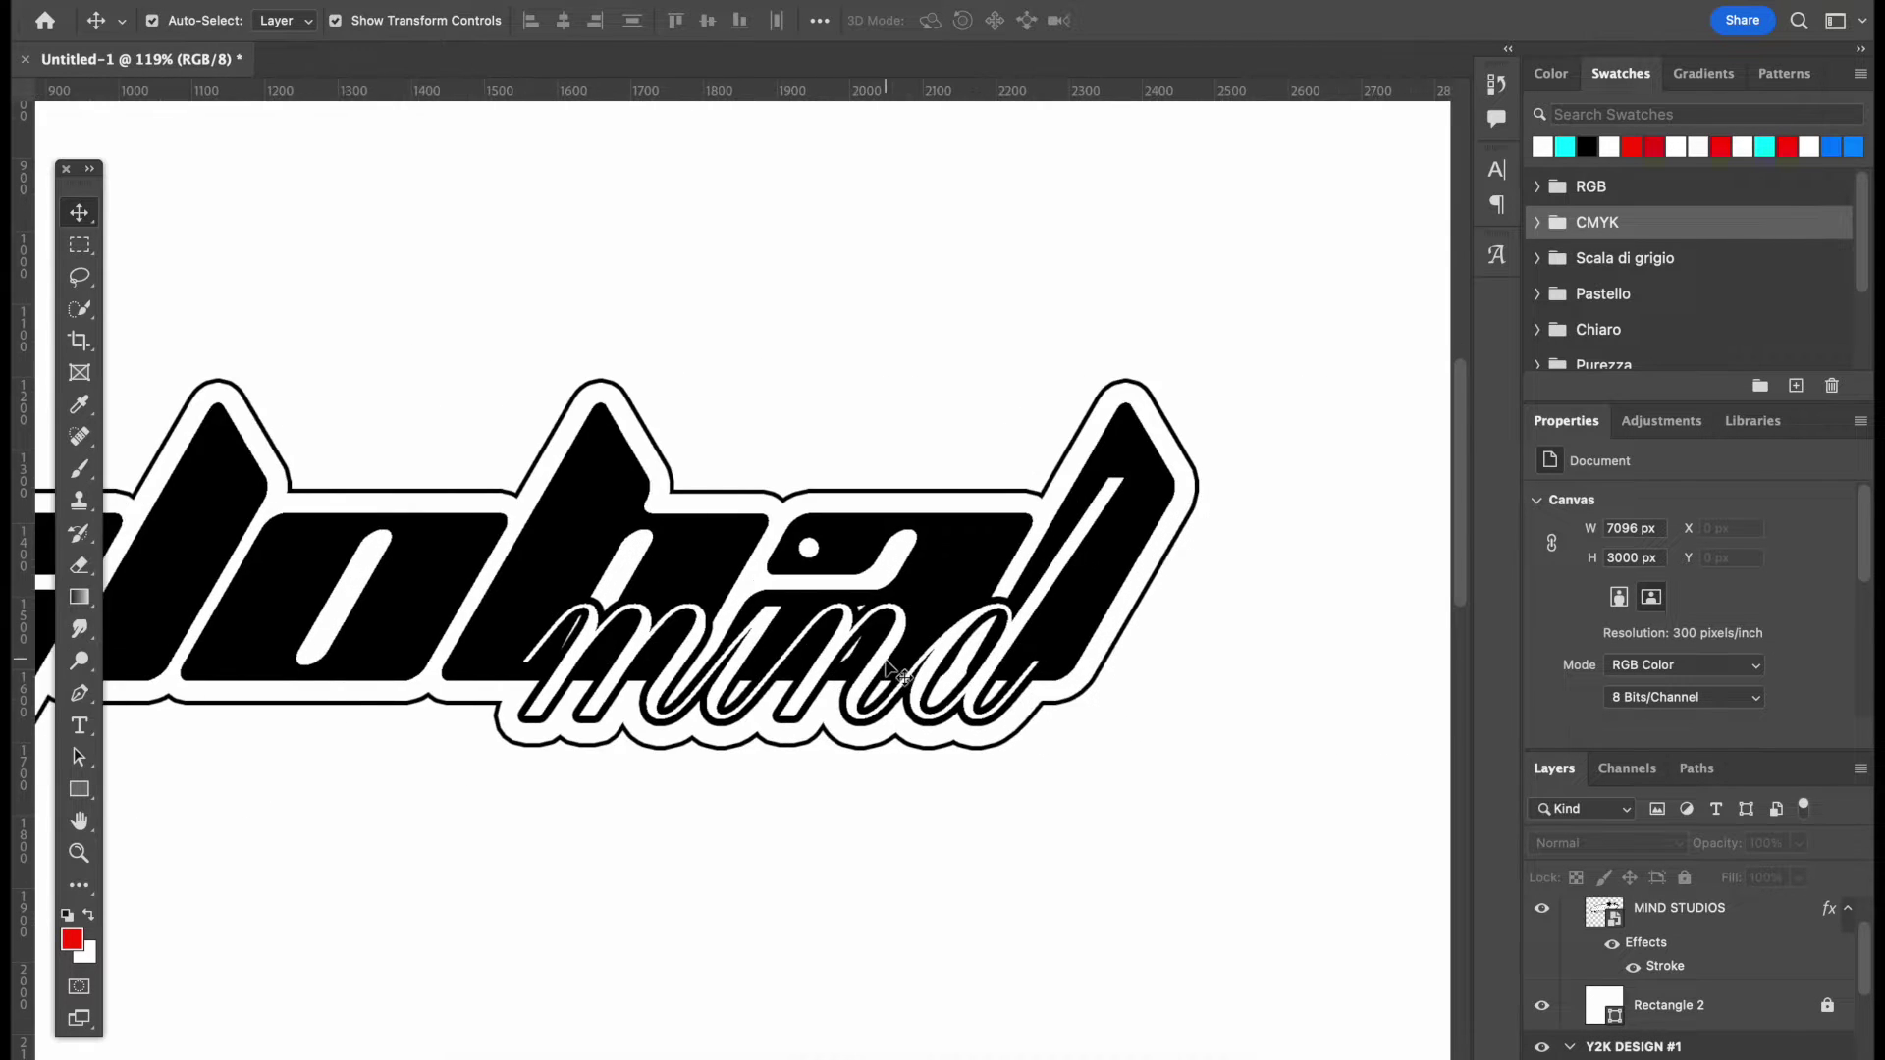
scroll(886, 660, "up", 3)
scroll(883, 656, "down", 5)
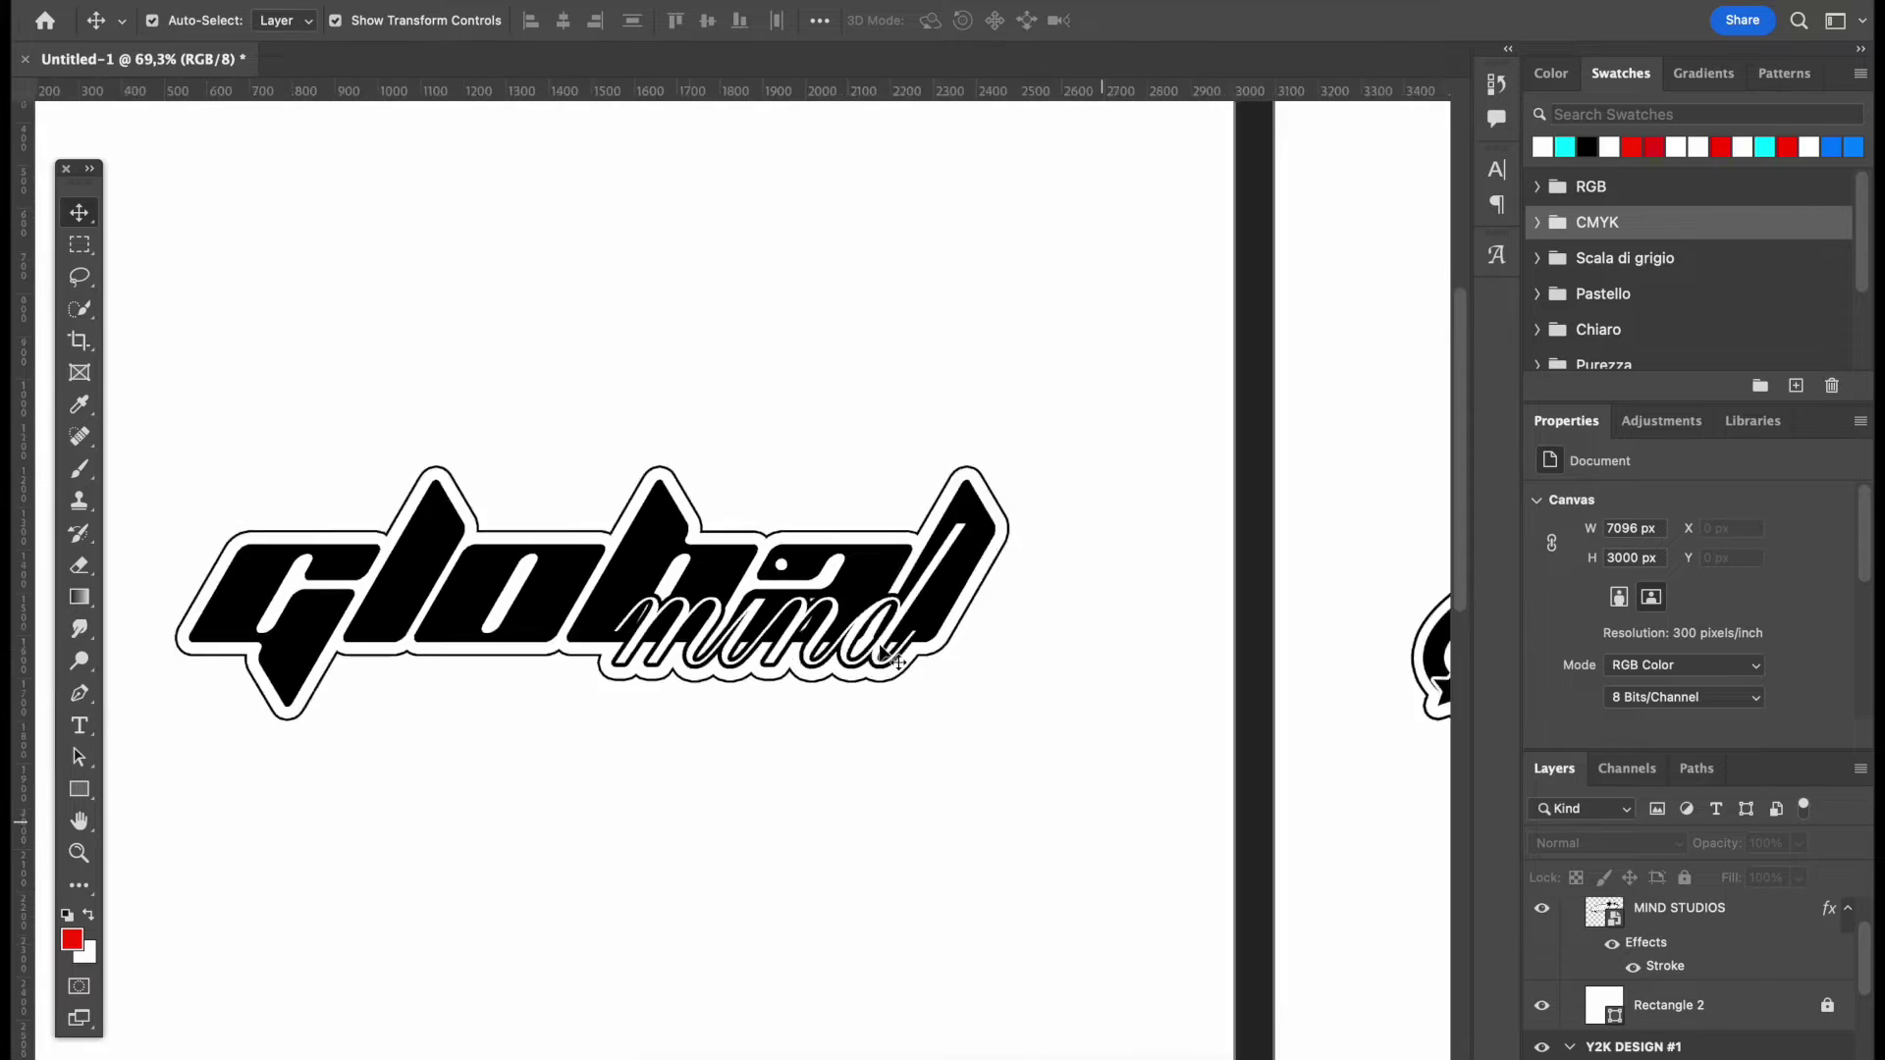
scroll(881, 650, "right", 5)
scroll(896, 662, "up", 4)
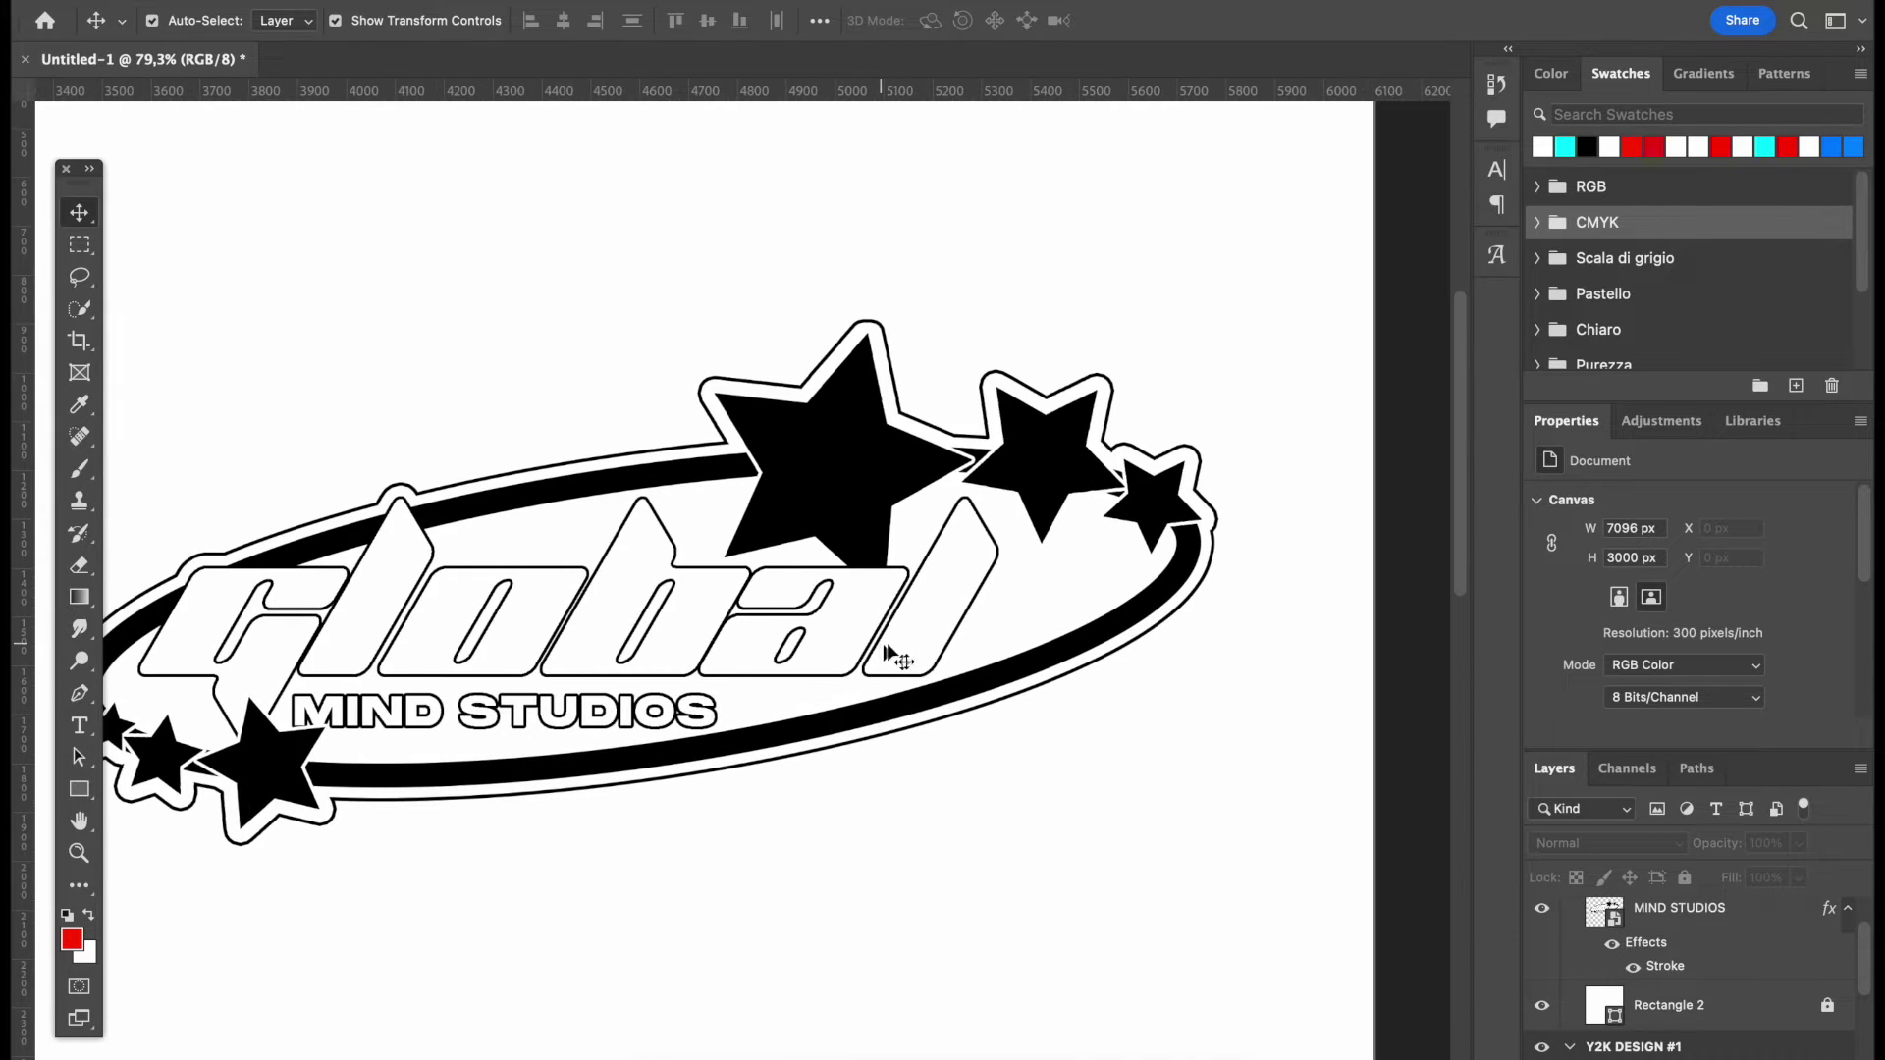
scroll(897, 795, "down", 1)
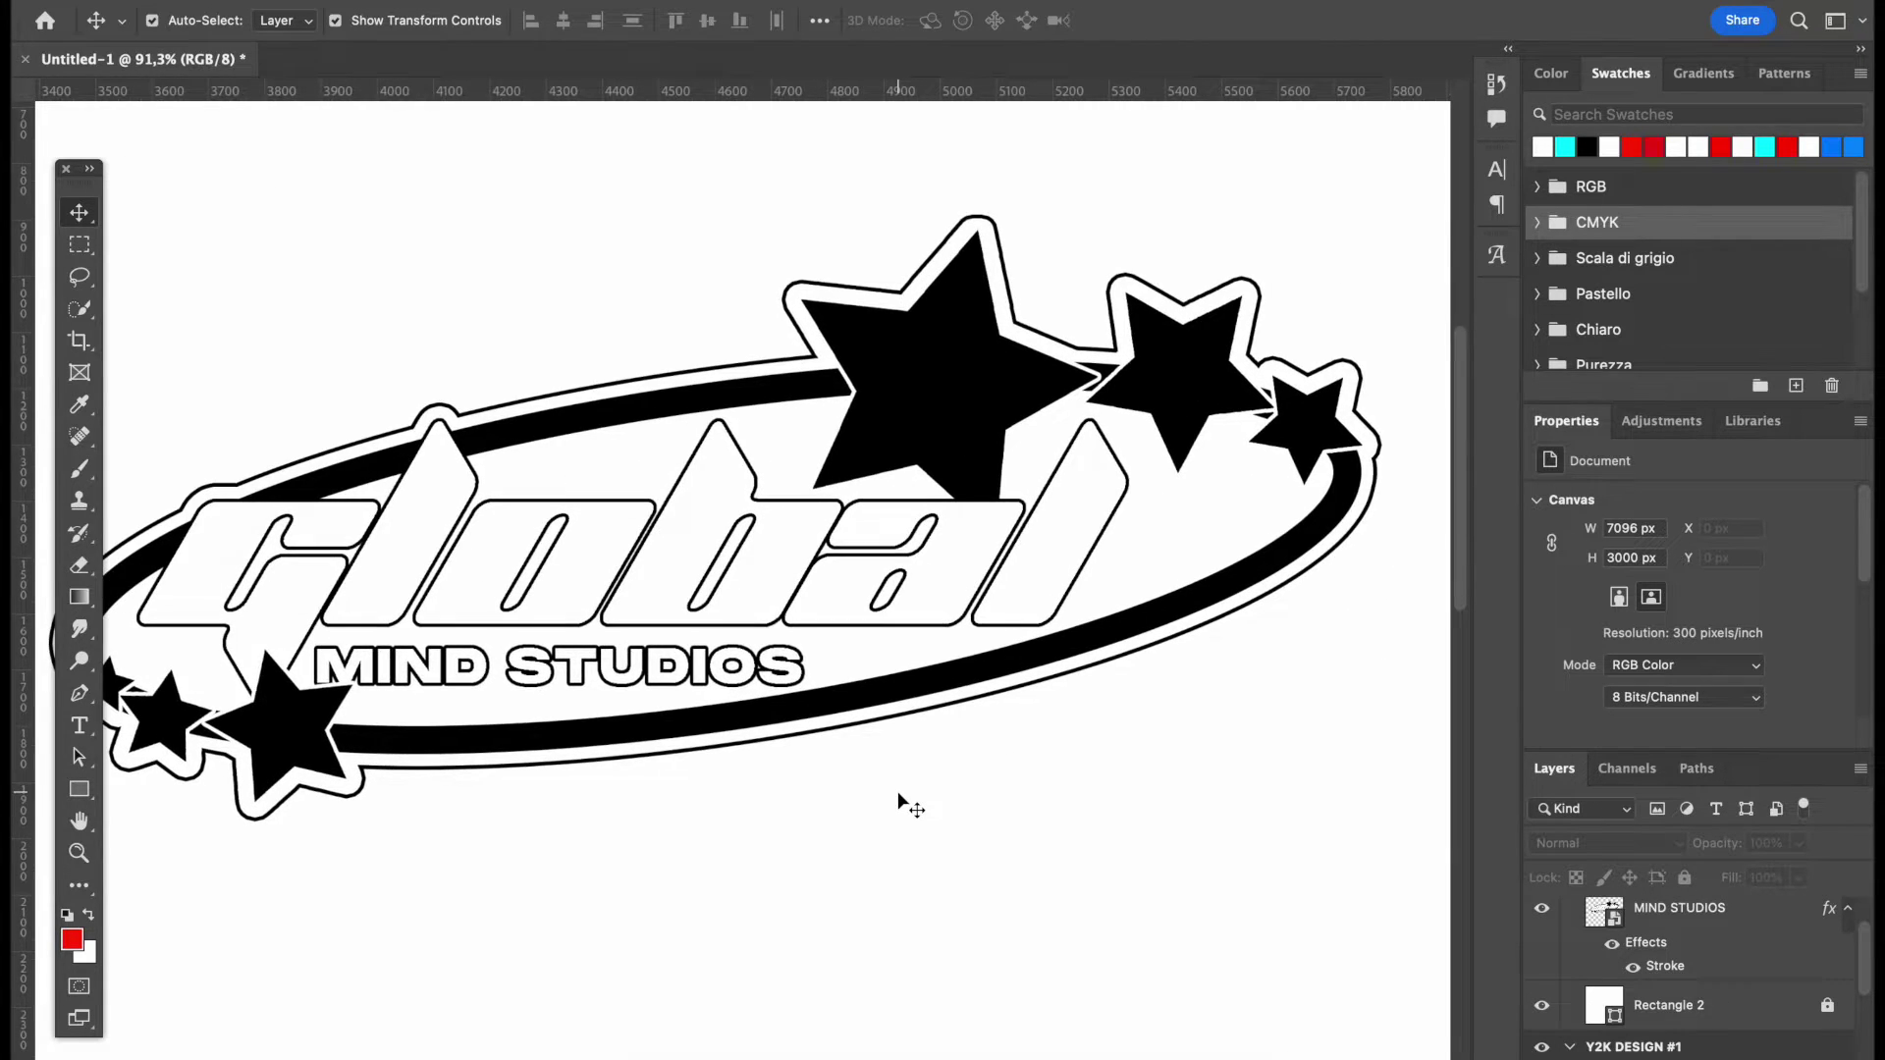
scroll(898, 793, "down", 3)
scroll(897, 791, "left", 4)
scroll(897, 792, "down", 2)
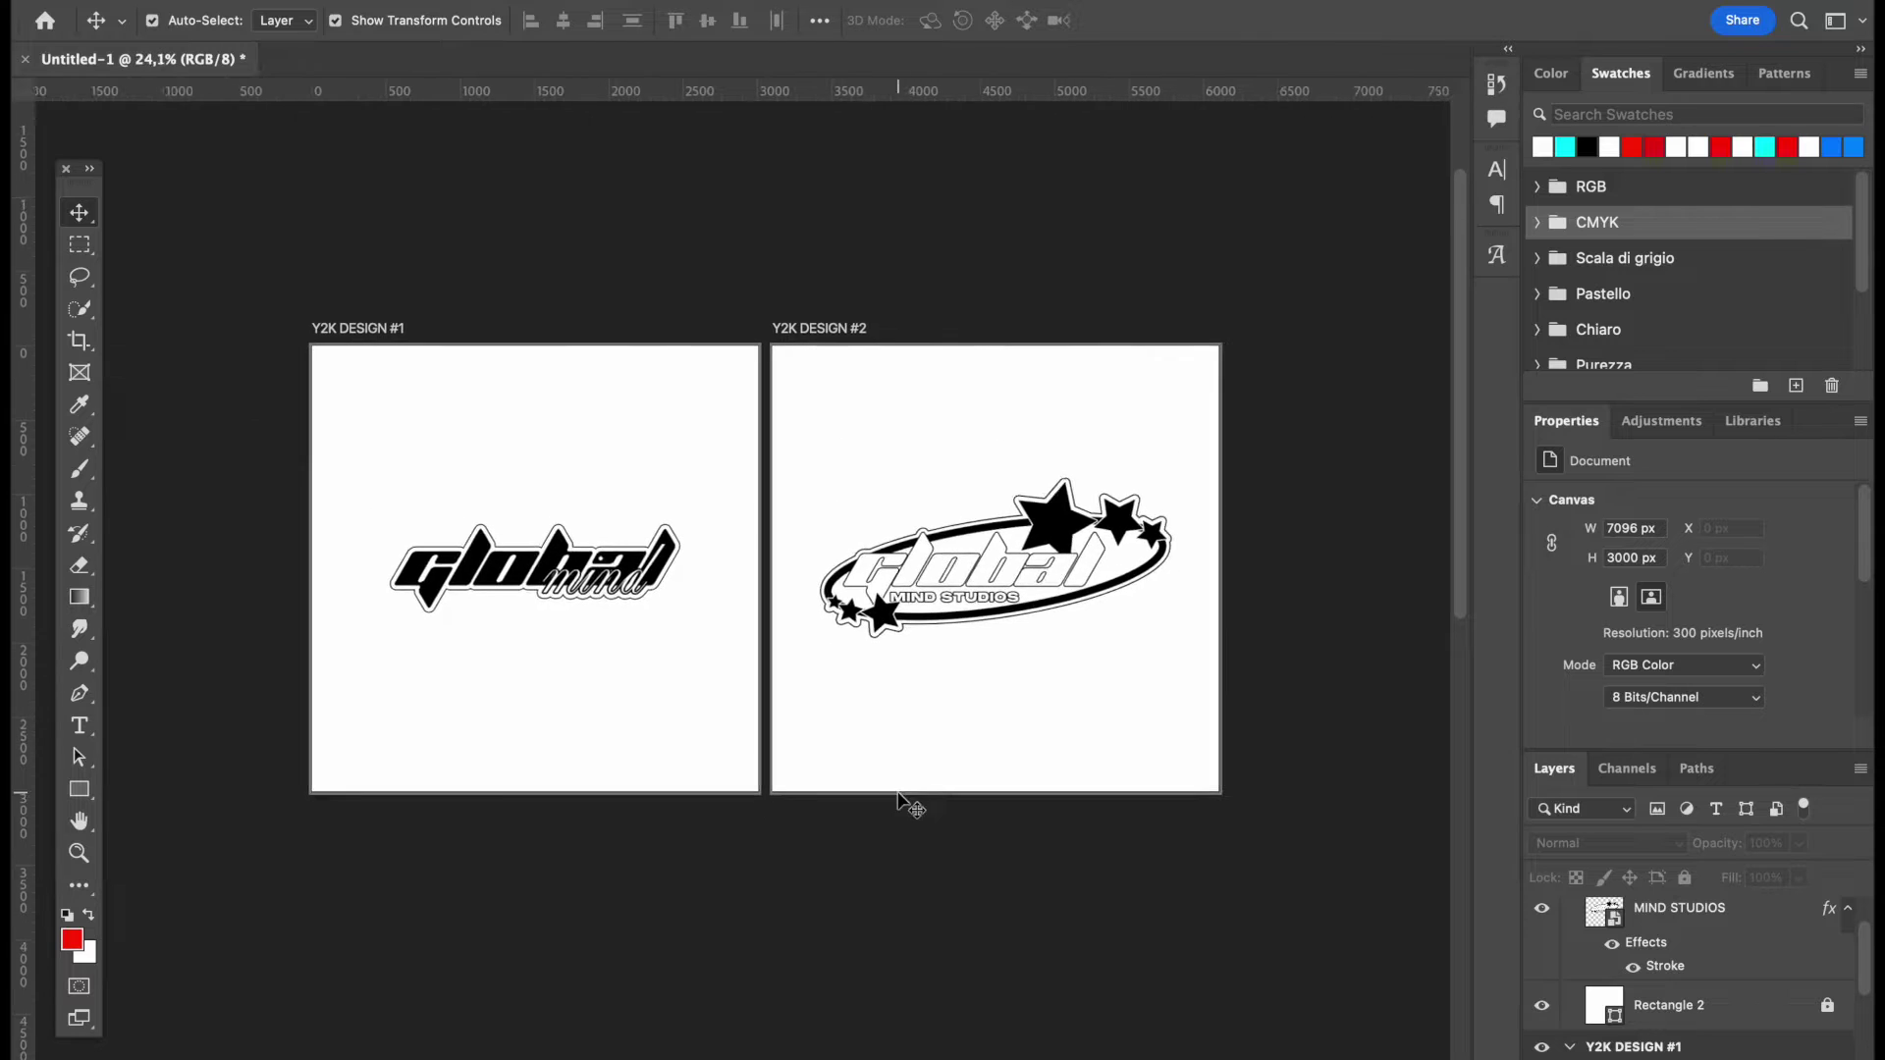
scroll(897, 791, "left", 3)
scroll(897, 792, "up", 3)
scroll(897, 791, "down", 1)
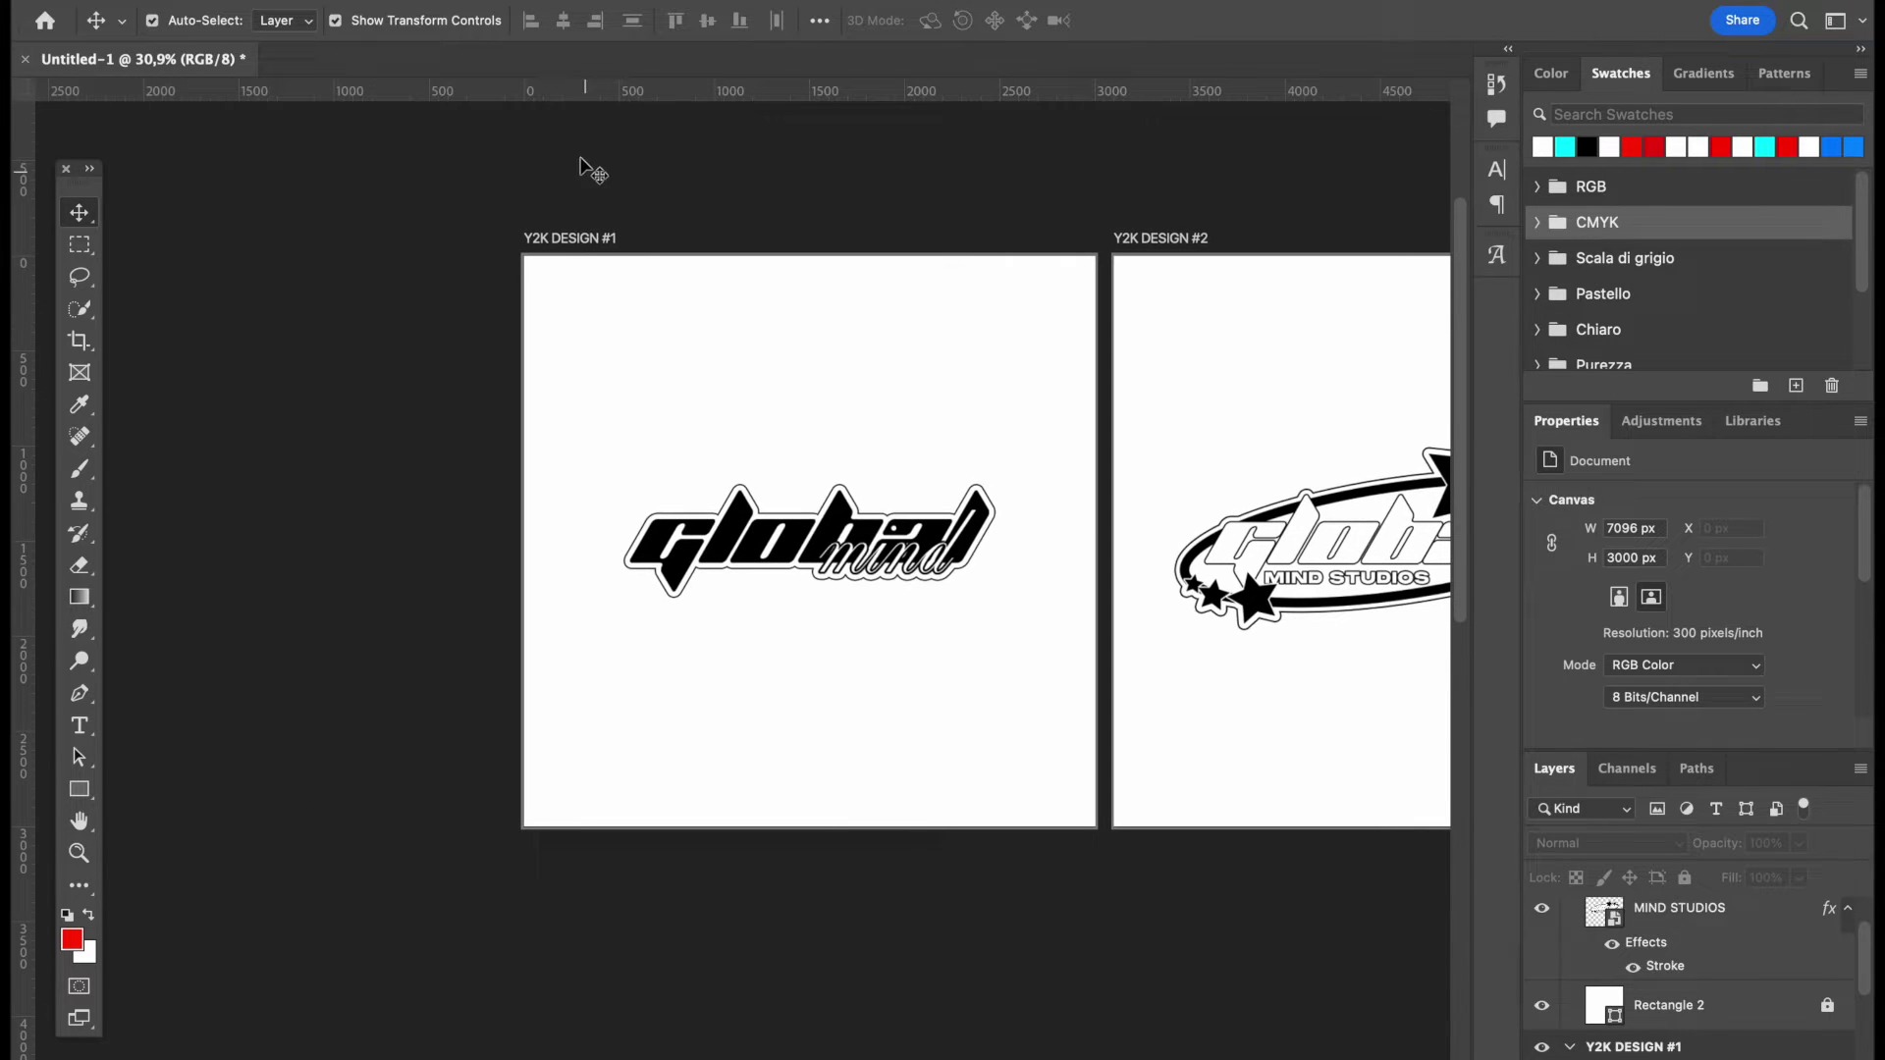
- Add a 3000 x 3000 px artboard below Y2K DESIGN #1 and shift it down to about Y 3261 px
key("shift+v")
left_click(609, 243)
left_click(810, 884)
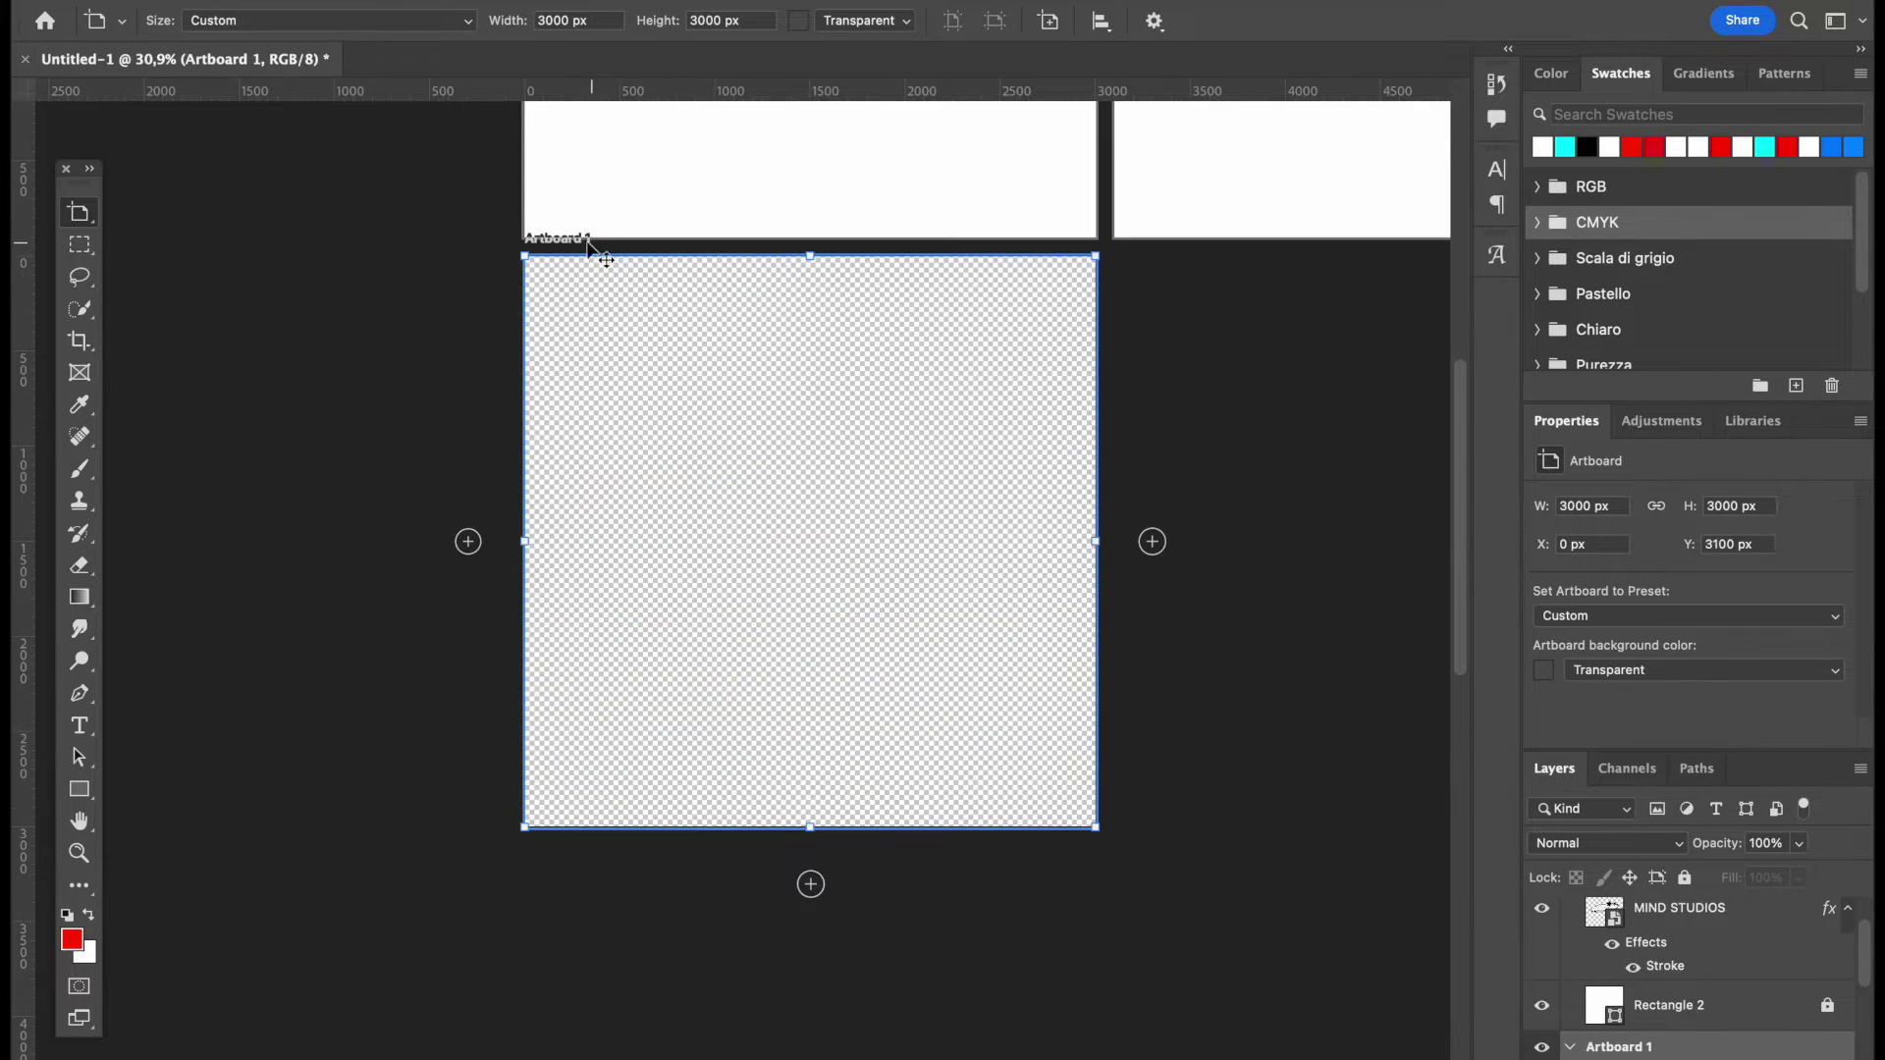
left_click_drag(589, 246, 570, 278)
key("v")
scroll(986, 459, "up", 5)
scroll(986, 460, "right", 1)
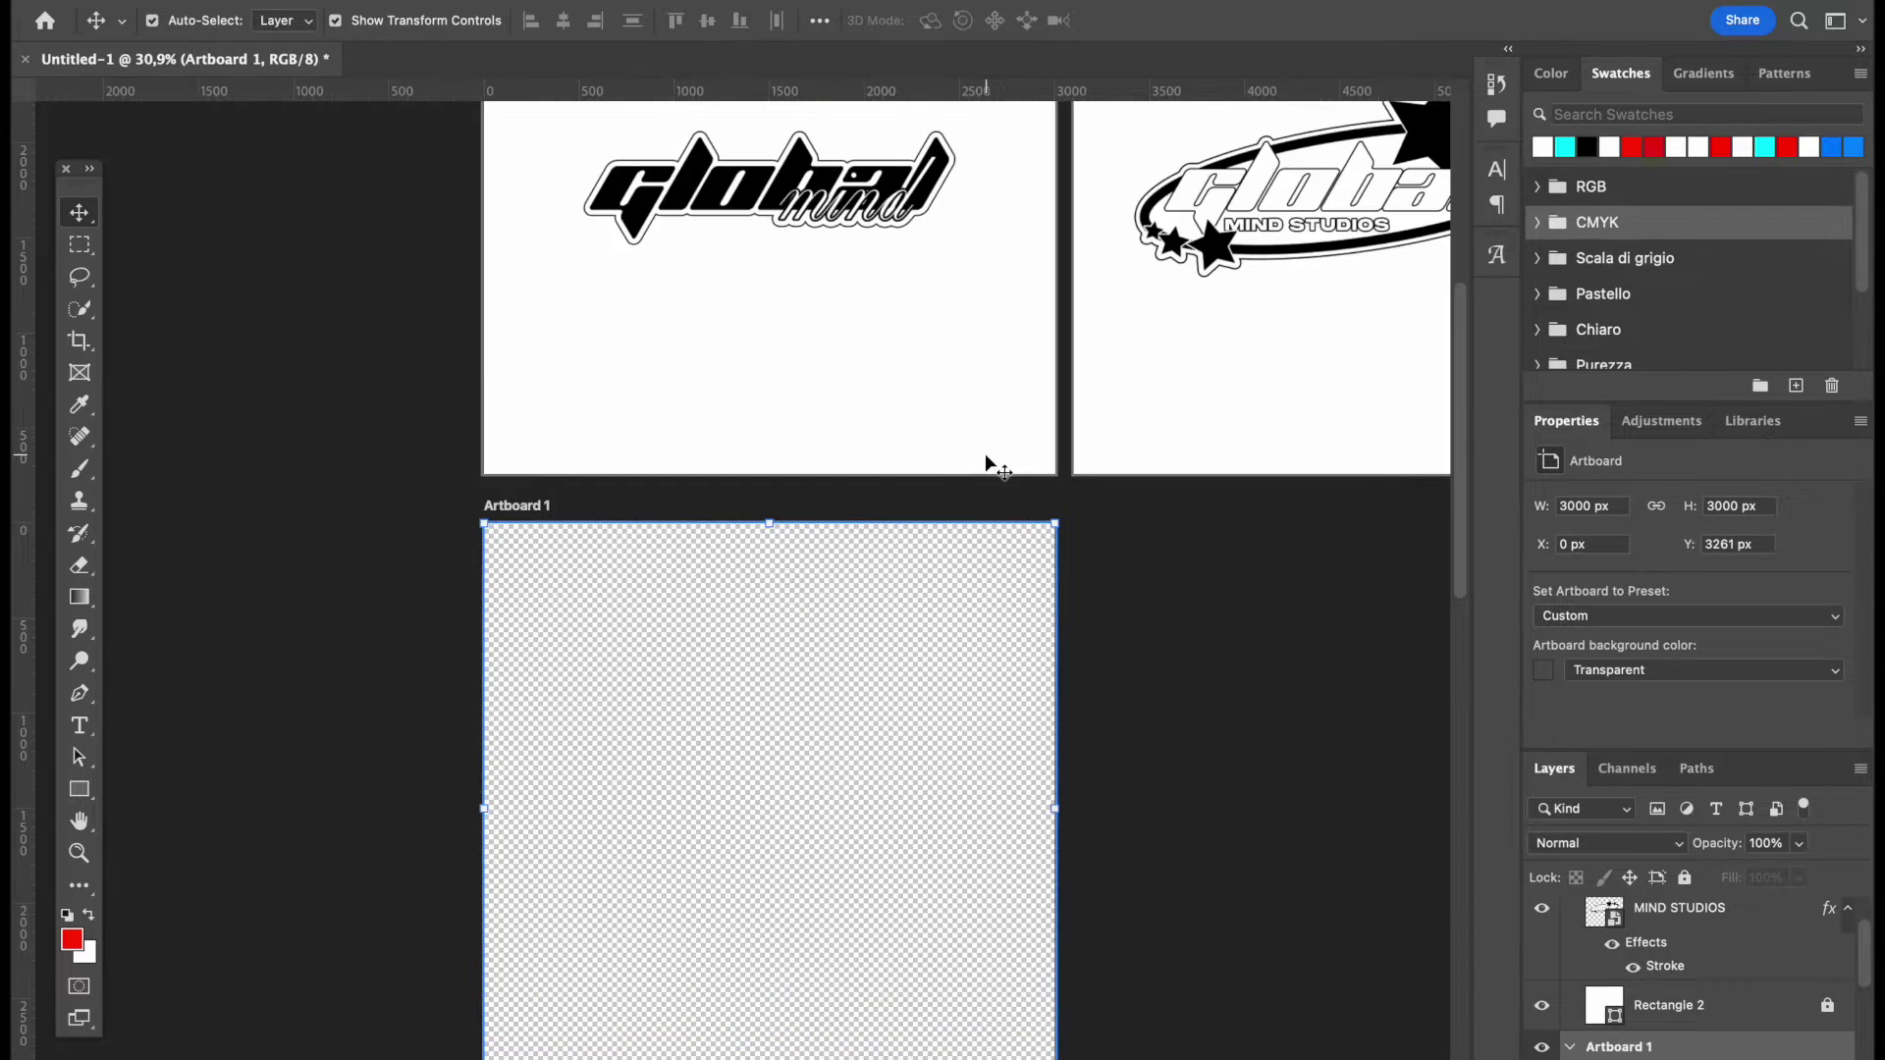
scroll(987, 459, "up", 5)
left_click(758, 687)
scroll(720, 661, "down", 4)
left_click(730, 822)
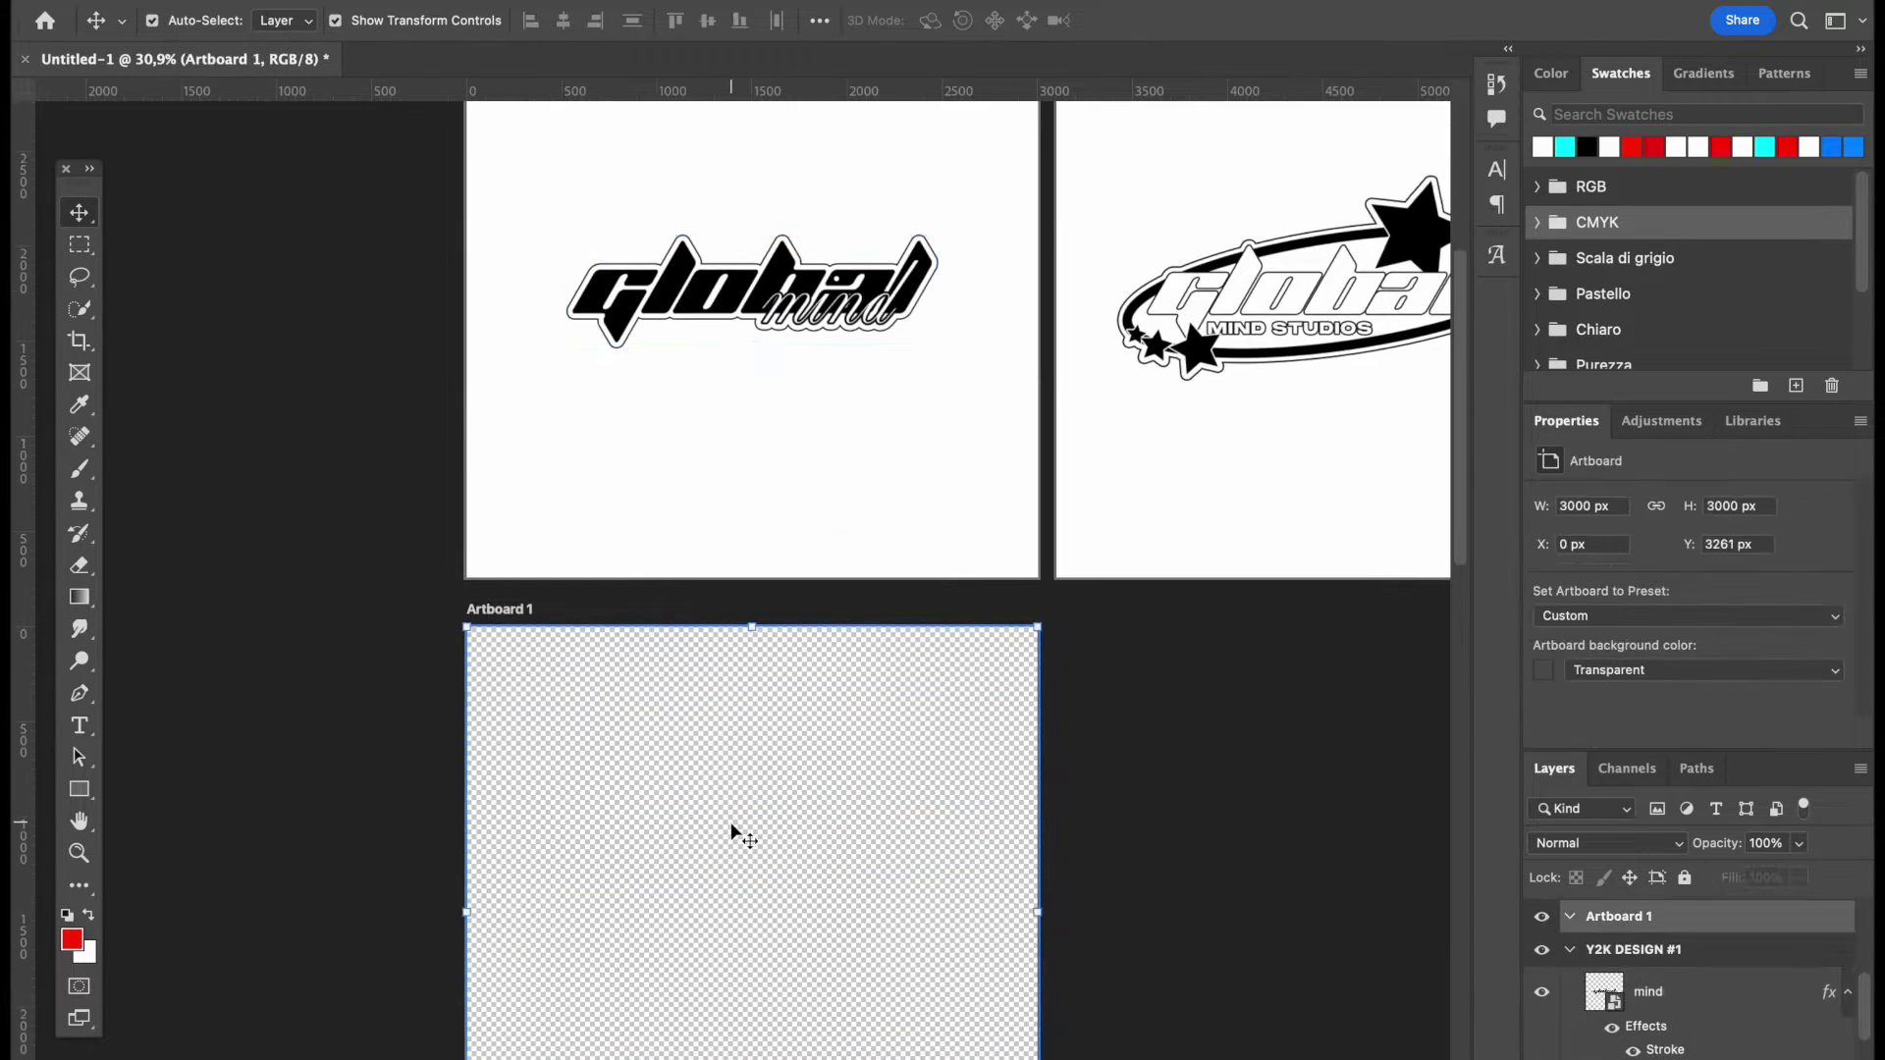
- Create a placeholder text layer in Planet Kosmos on the new artboard and enlarge it to about 37.55 pt
scroll(731, 823, "down", 4)
scroll(730, 822, "right", 1)
left_click(79, 725)
left_click(746, 503)
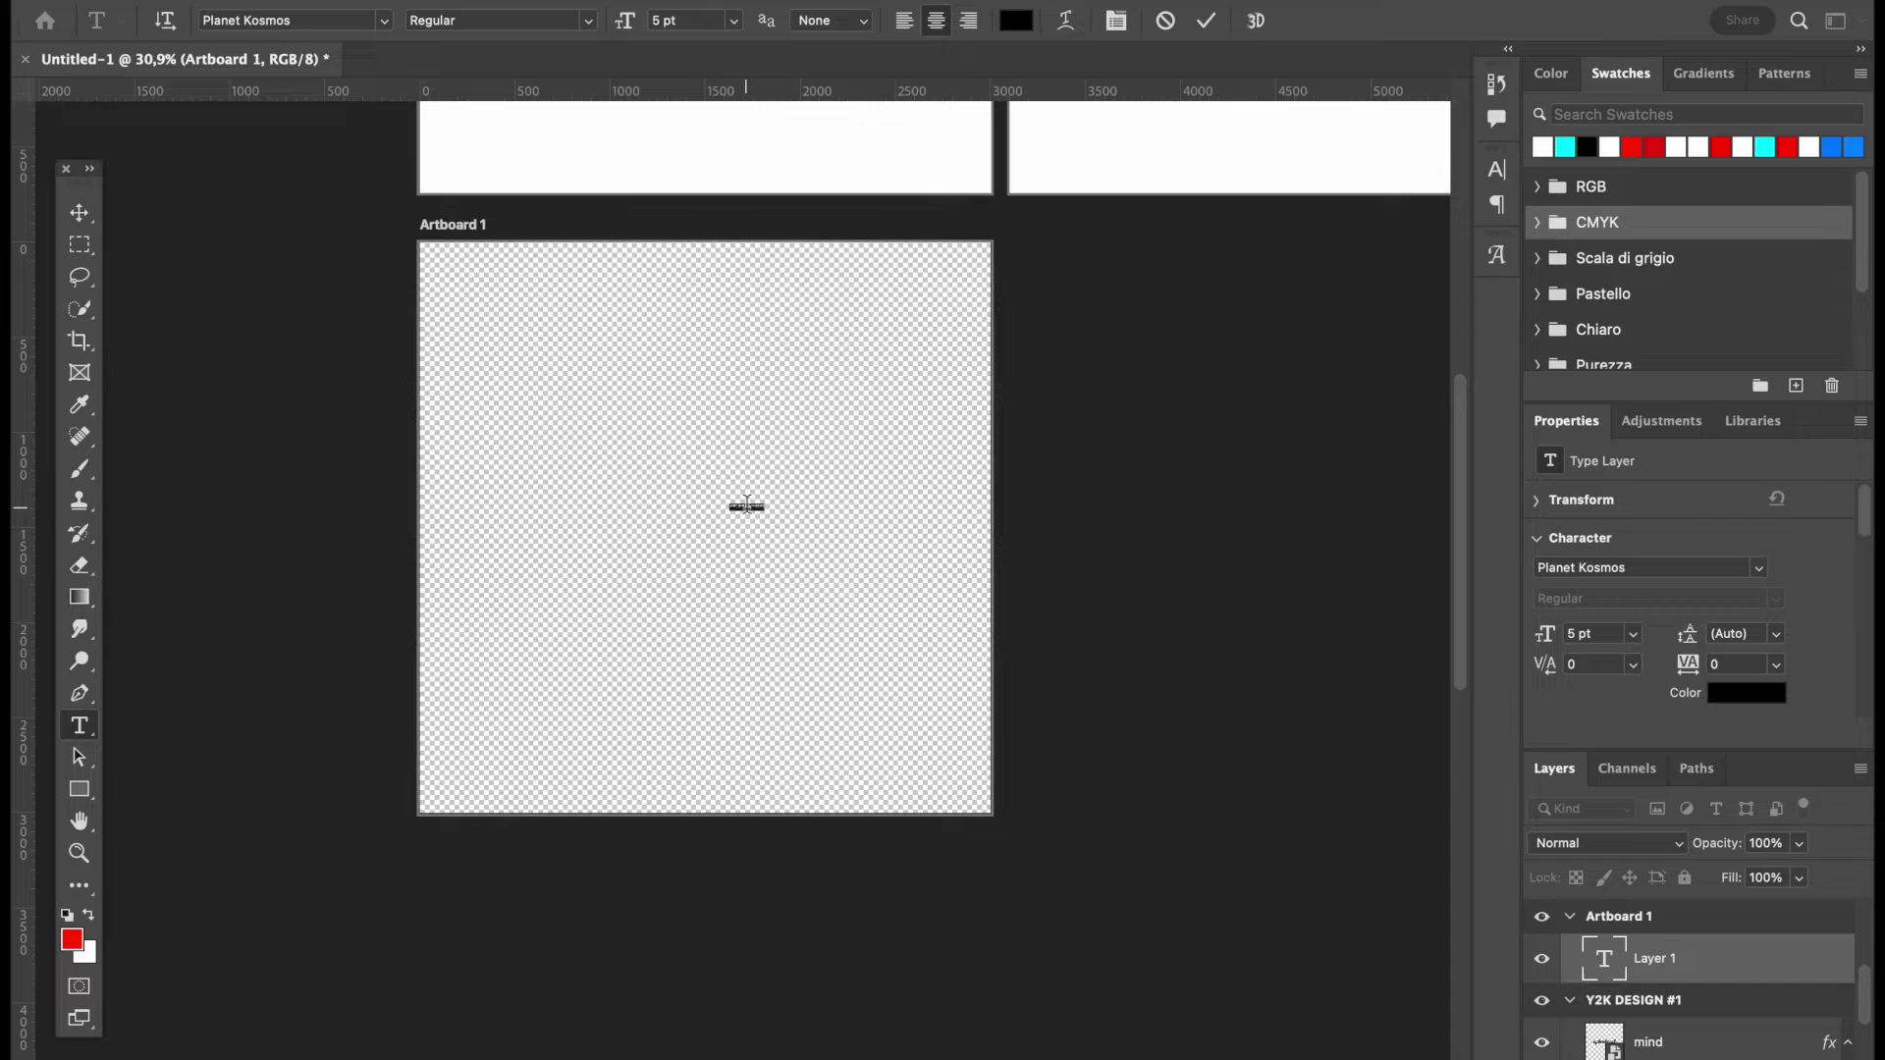
left_click(304, 21)
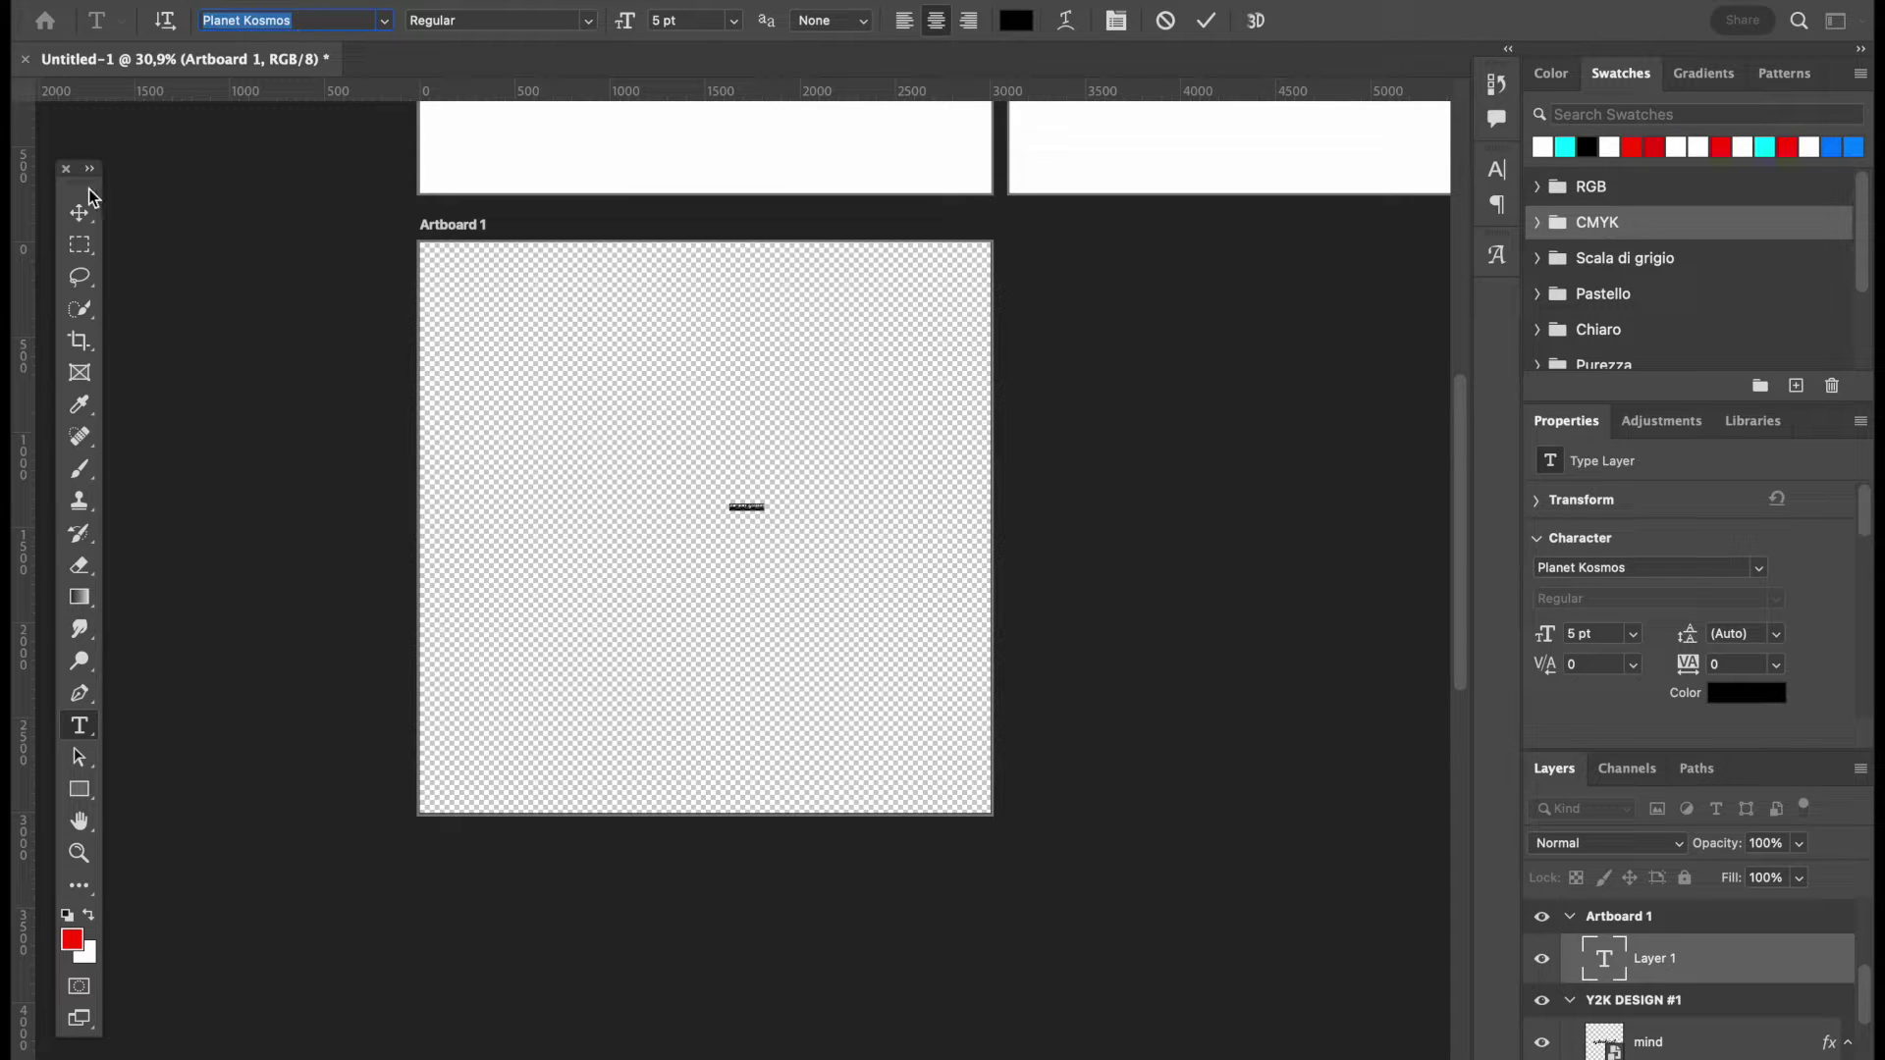
left_click(80, 212)
left_click_drag(773, 502, 581, 520)
scroll(673, 504, "up", 4)
scroll(672, 504, "right", 1)
scroll(673, 504, "down", 1)
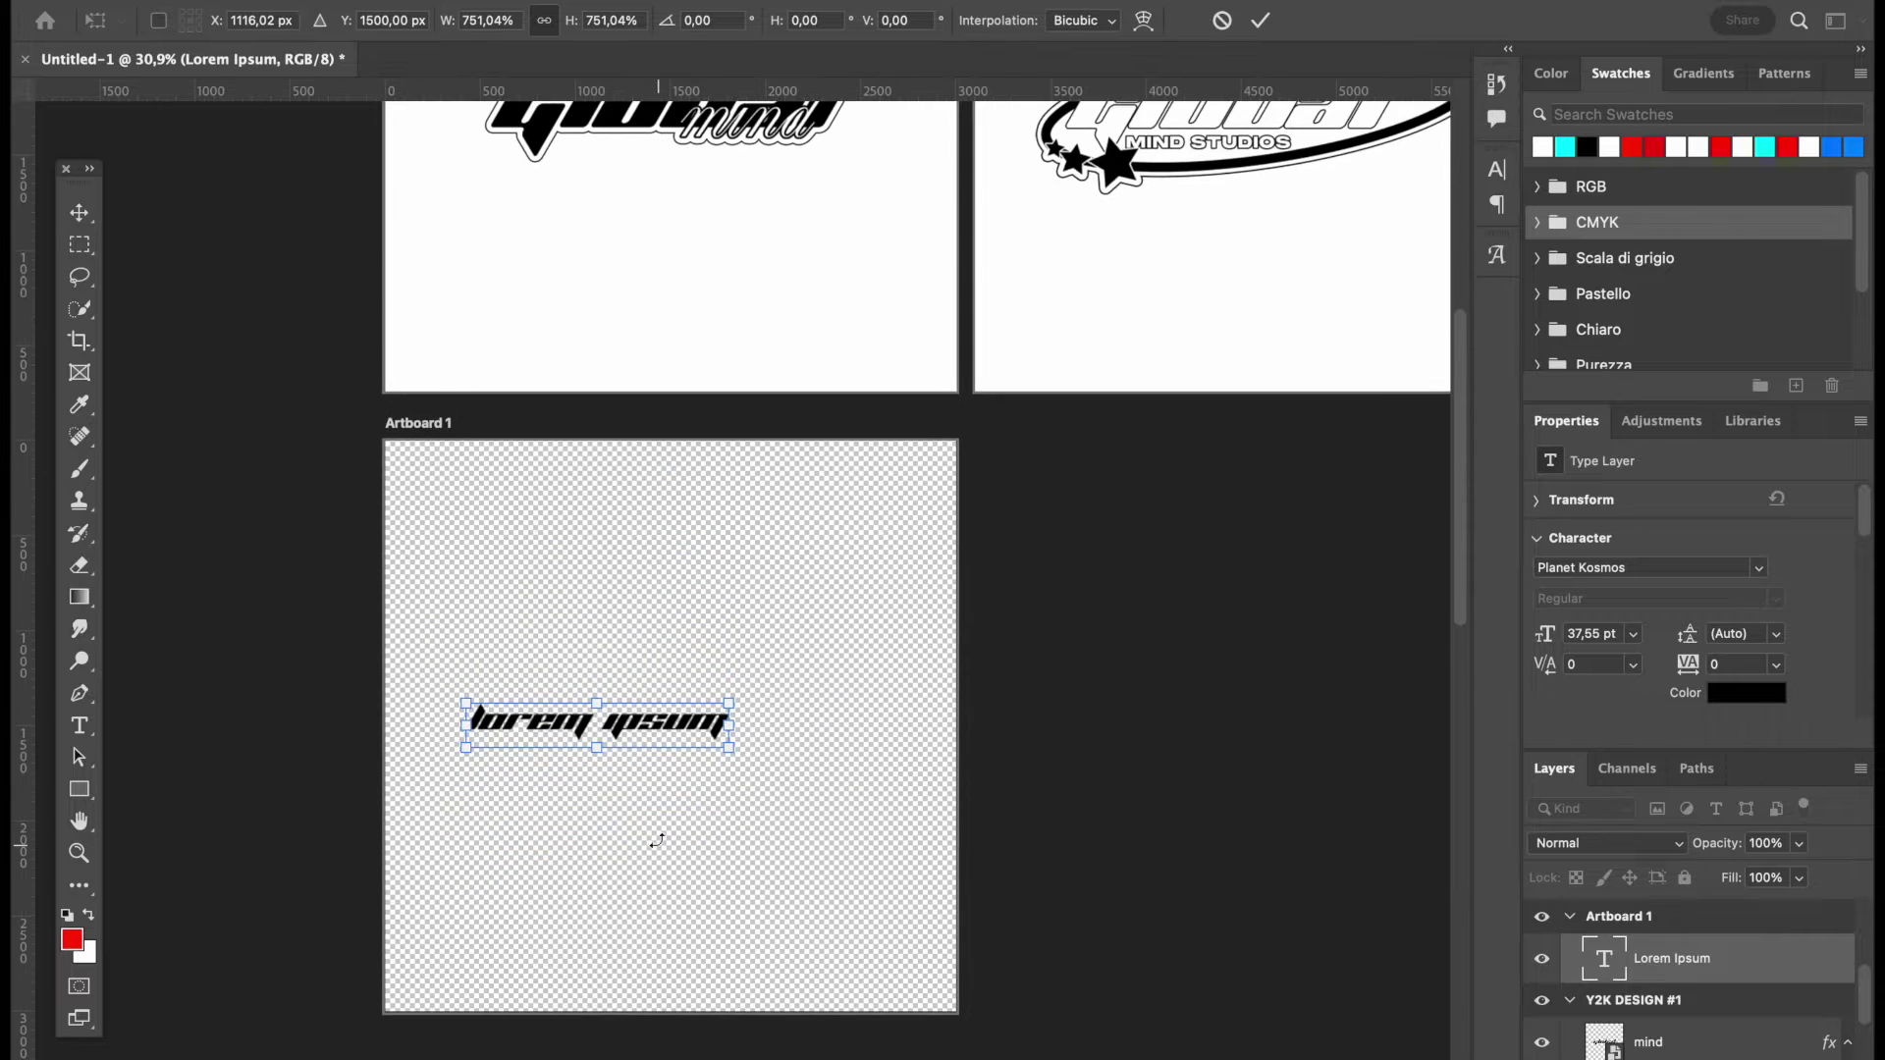
- Replace the Planet Kosmos placeholder text with "global"
double_click(627, 727)
double_click(608, 723)
type("global")
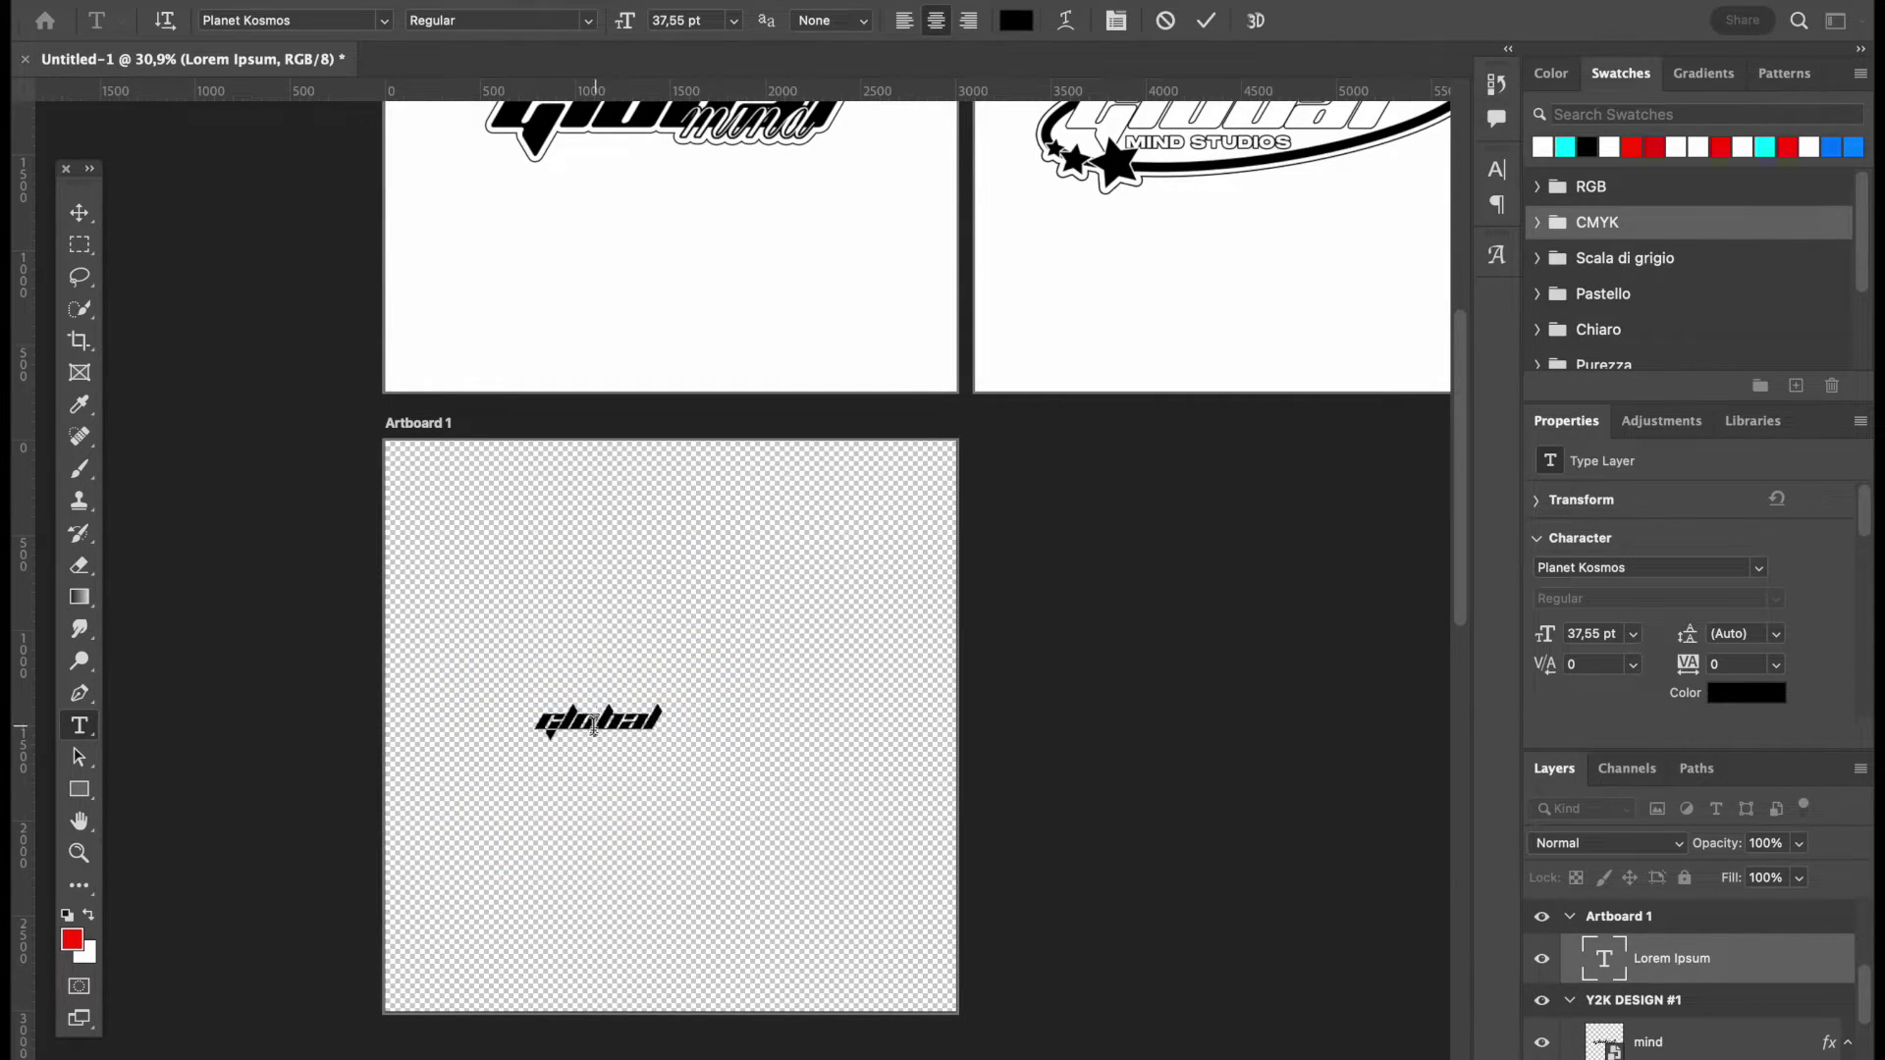
- Enlarge the word "global" to about 138.85 pt and centre it on its artboard
key("super+minus")
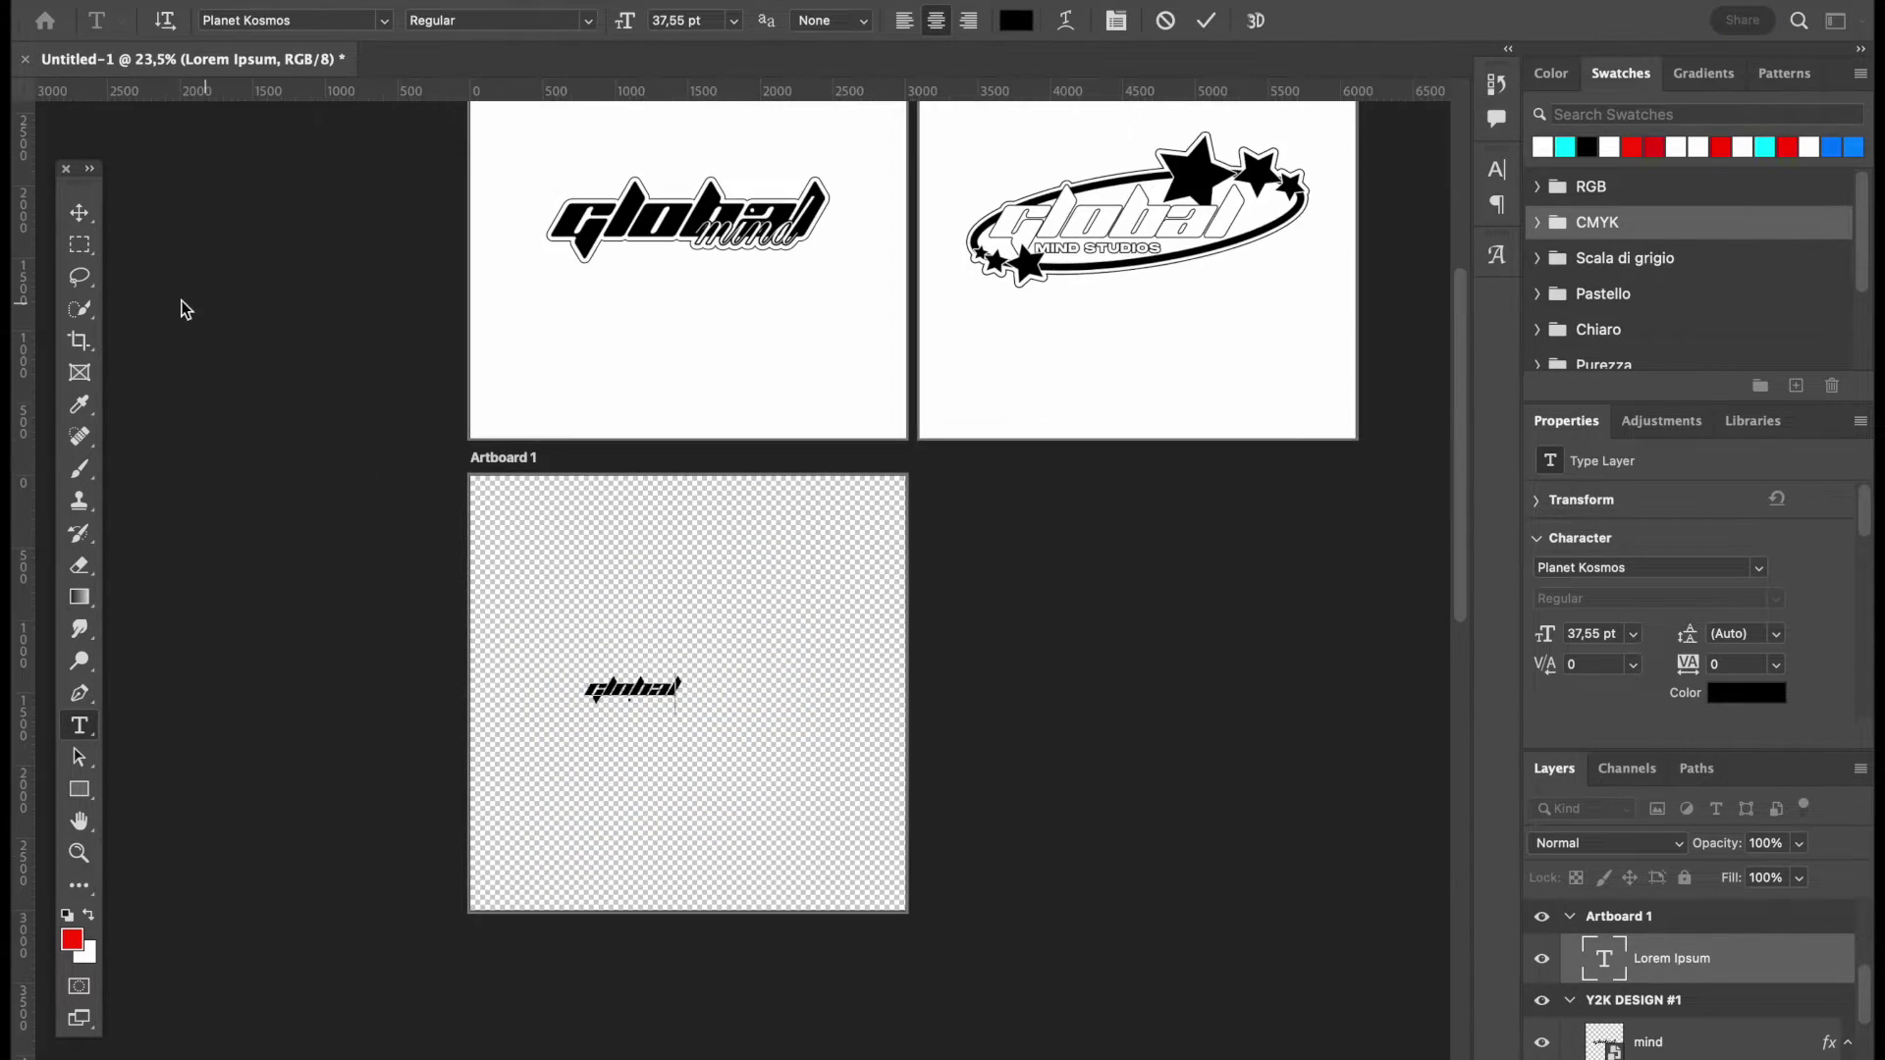
left_click(80, 214)
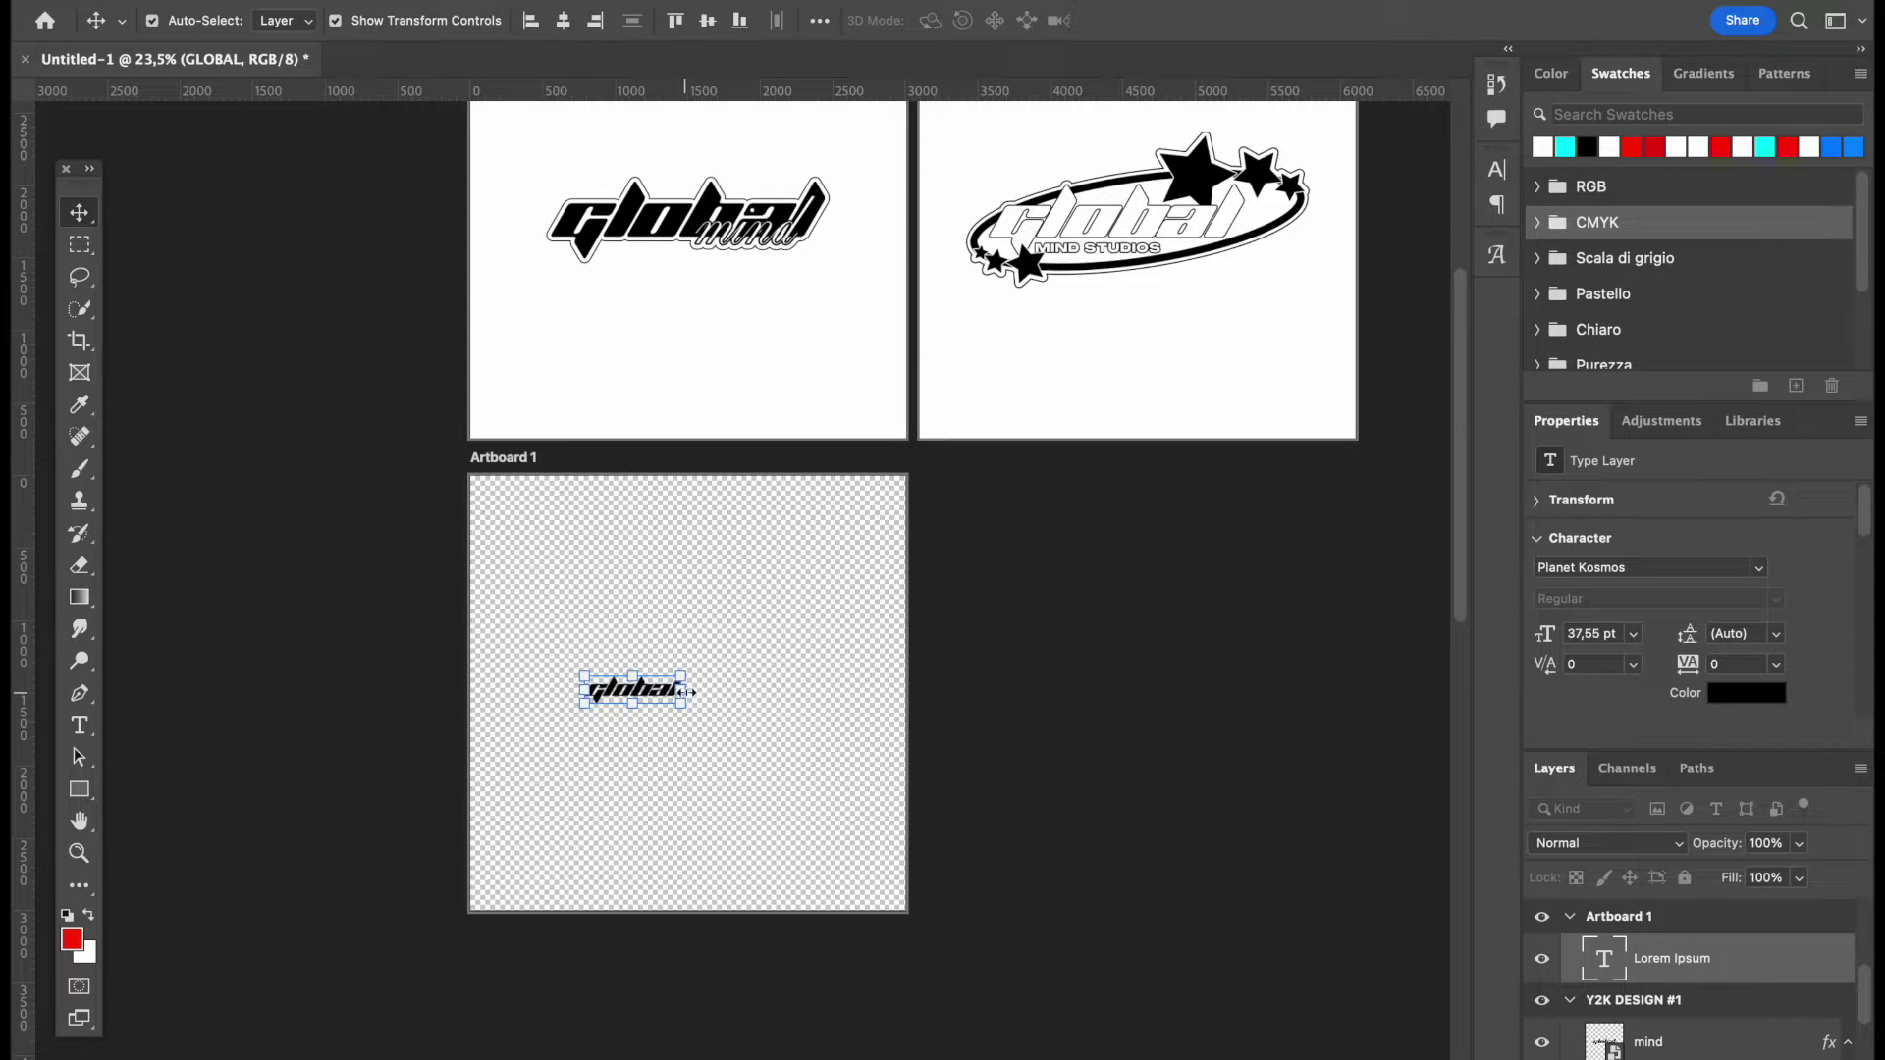
left_click_drag(686, 693, 948, 681)
left_click_drag(830, 668, 773, 677)
key("Return")
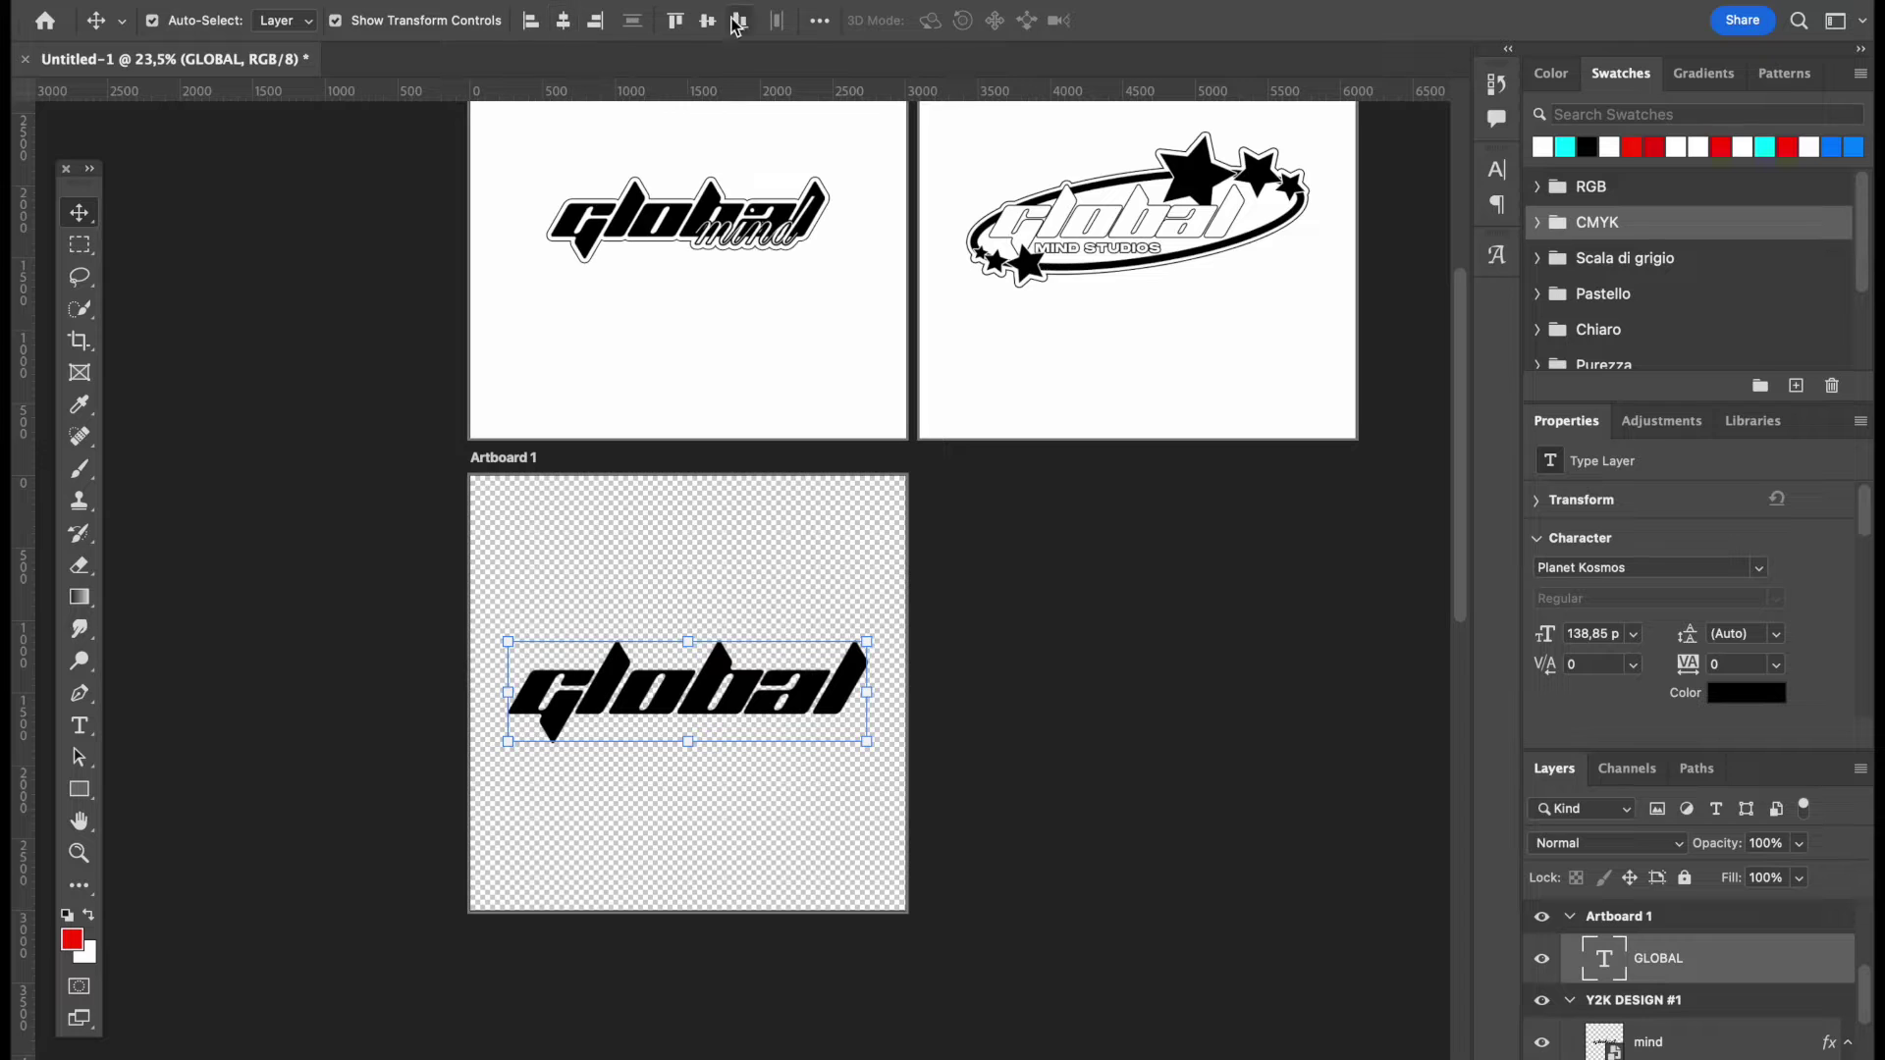
left_click(705, 844)
scroll(704, 842, "up", 5)
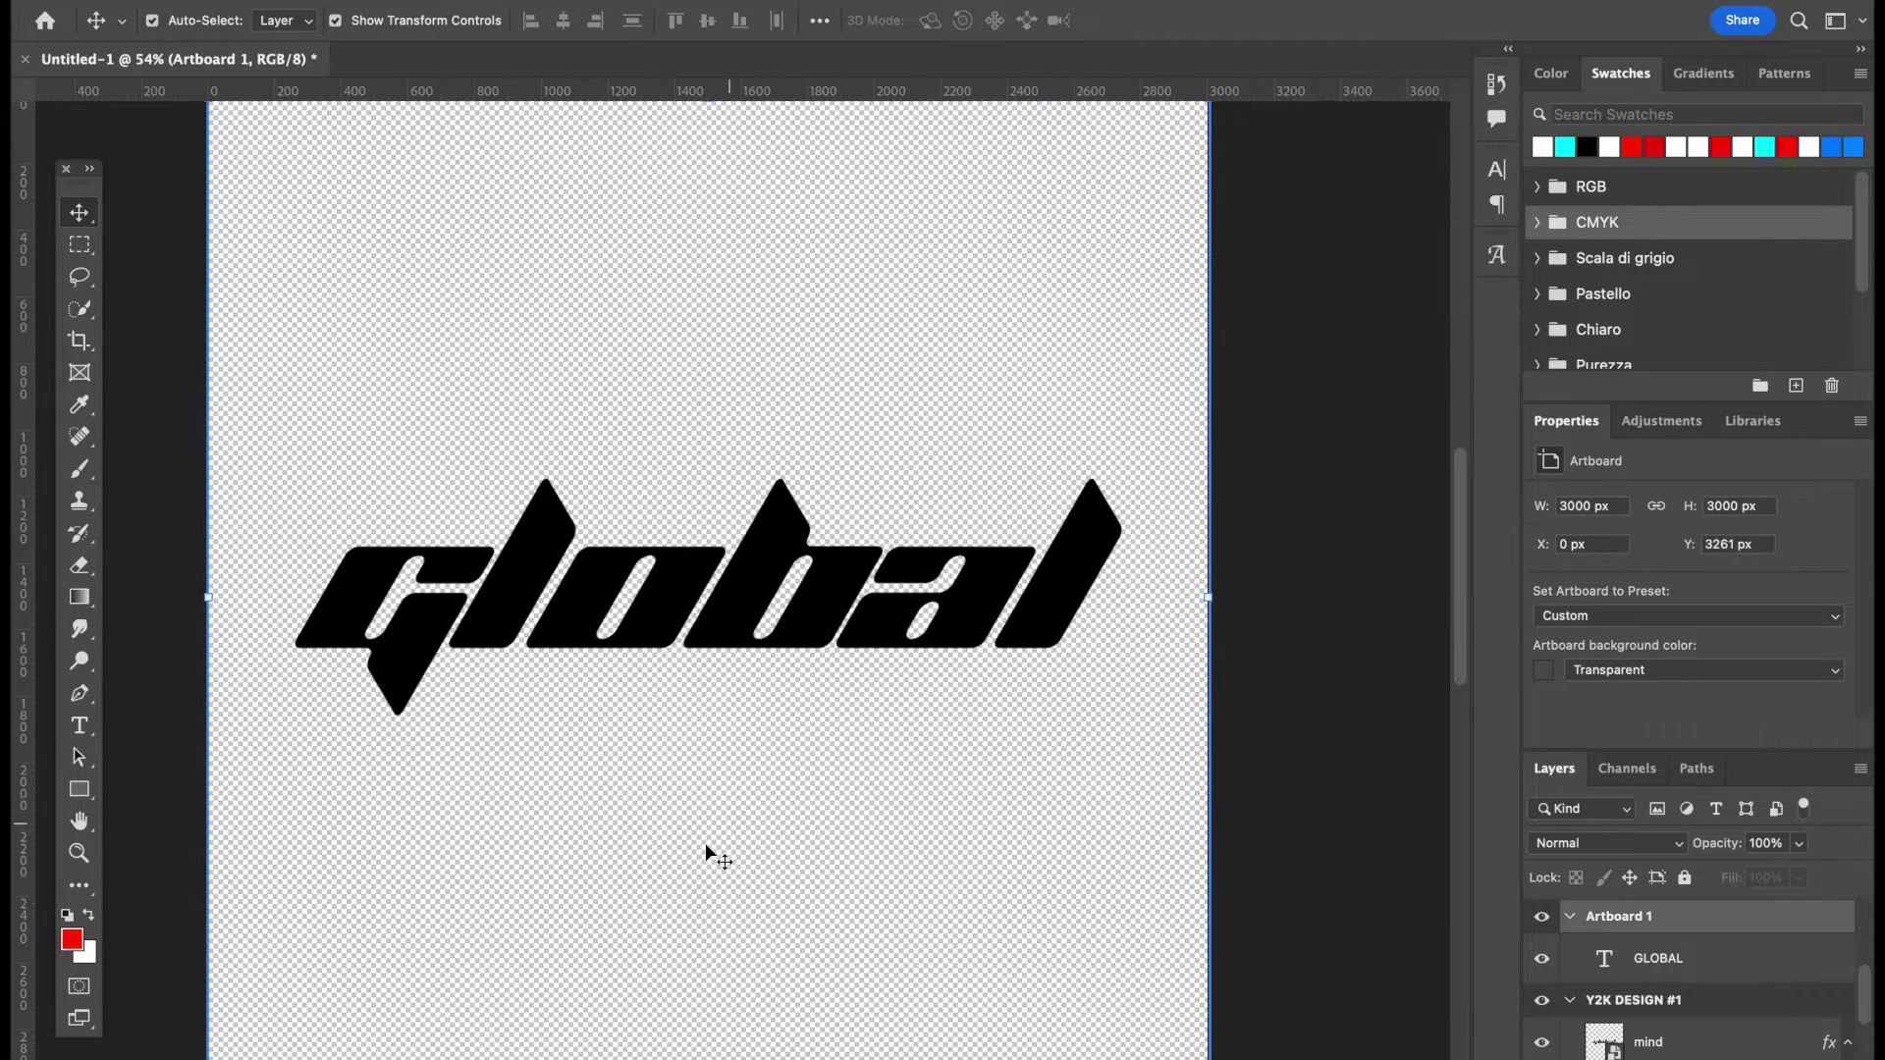
- Create a second placeholder text layer in Altesse Std above "global" and enlarge it to about 65.28 pt
left_click(726, 628)
left_click(81, 726)
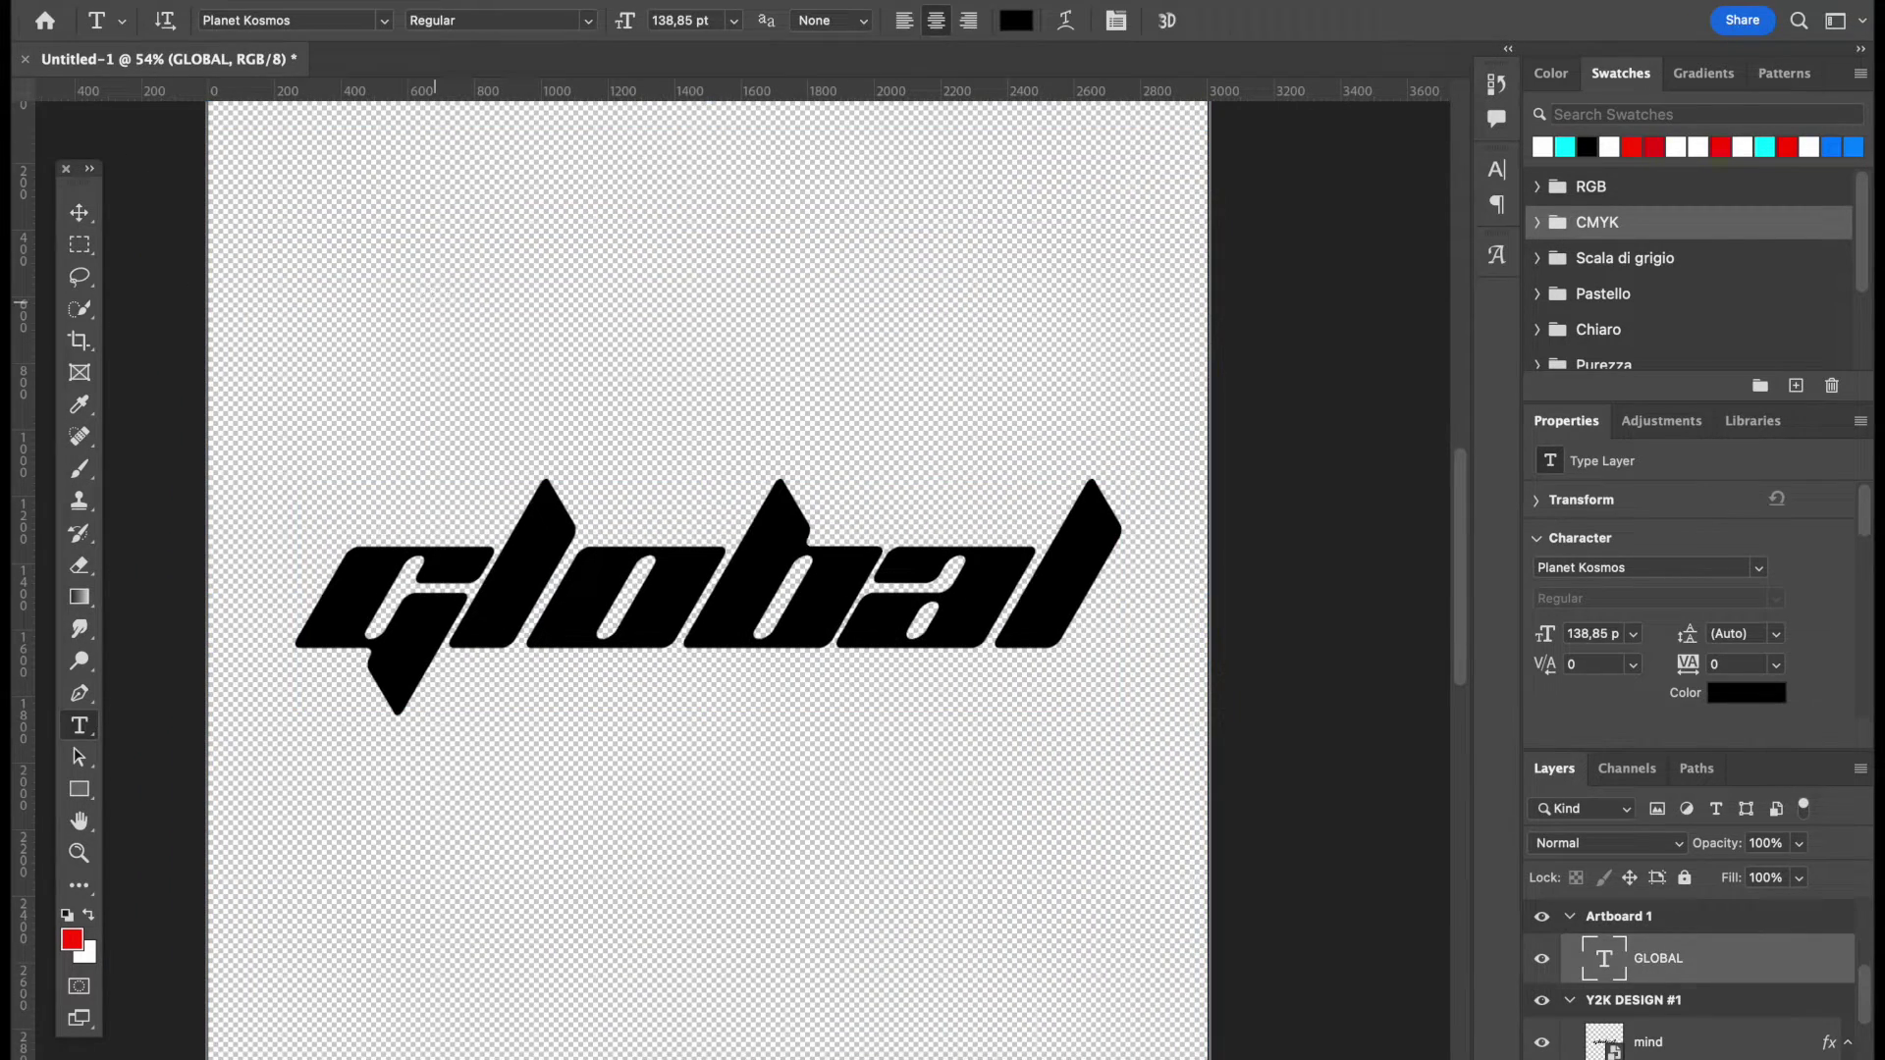
left_click(429, 294)
left_click(384, 21)
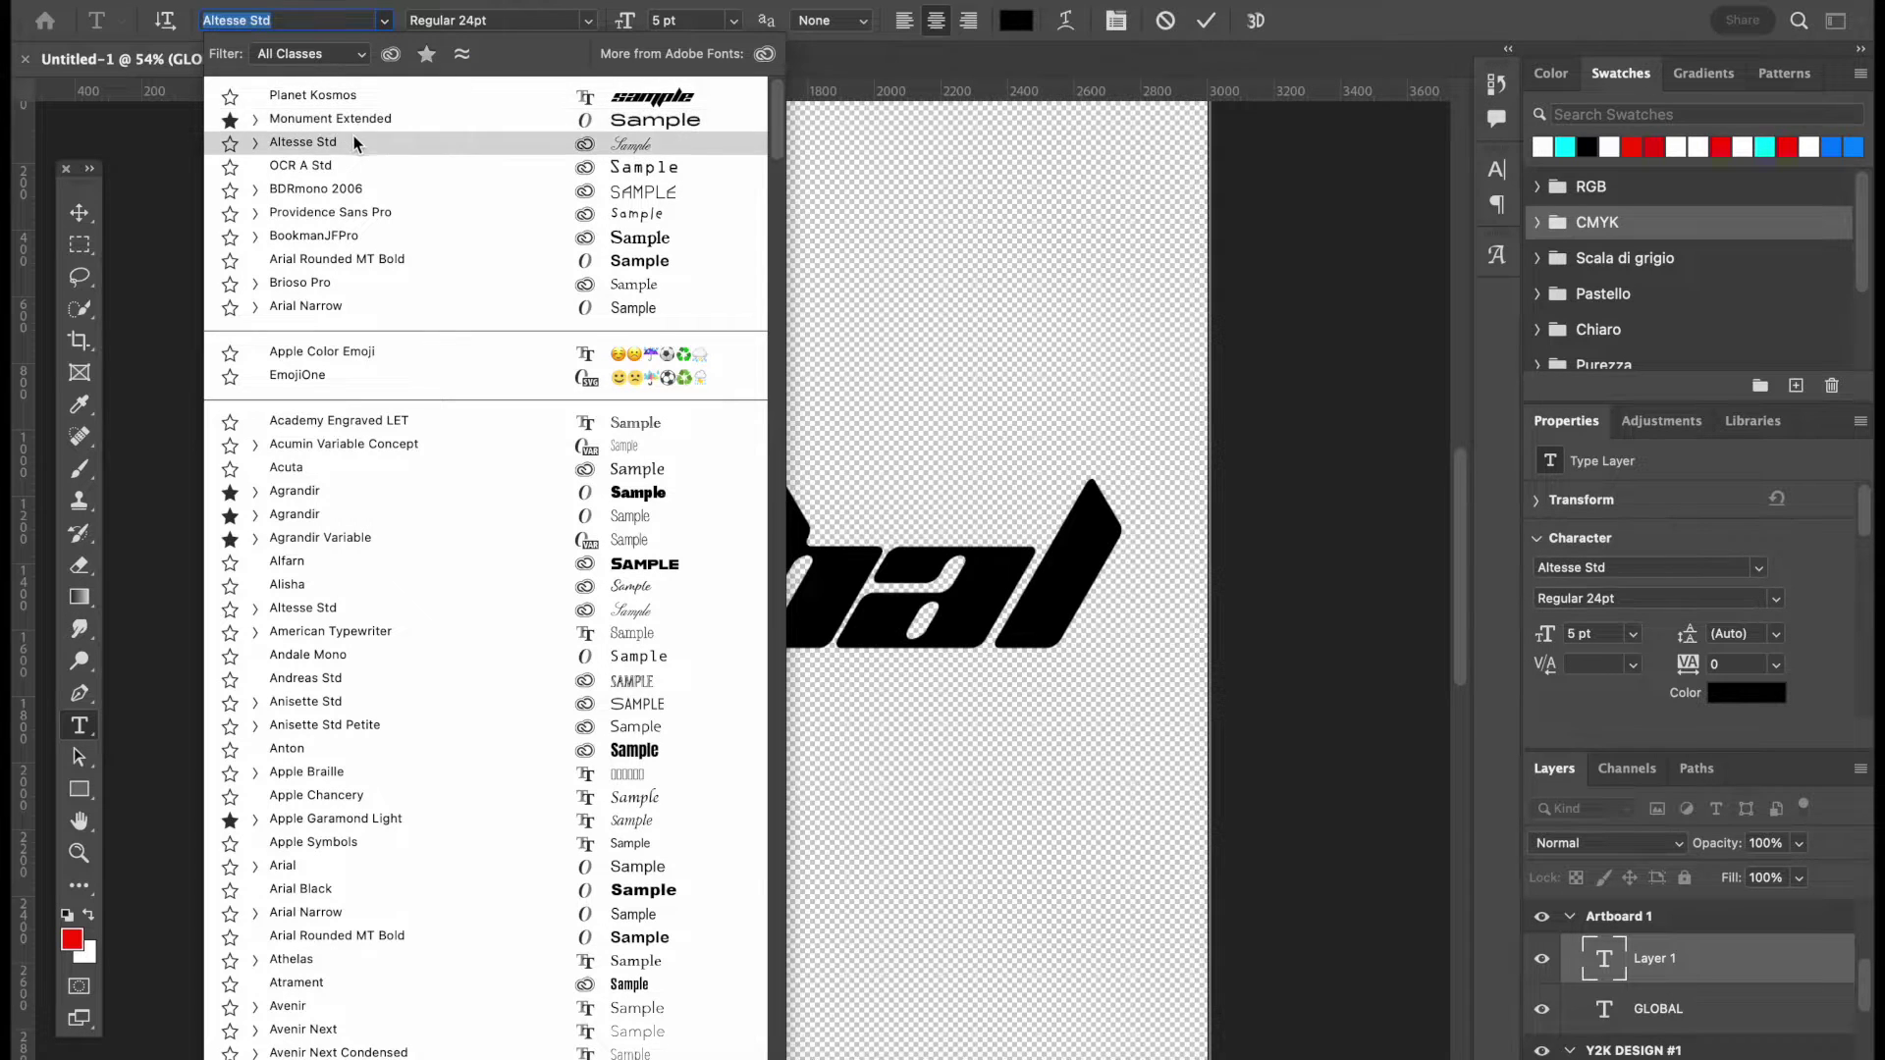
left_click(353, 140)
left_click(78, 204)
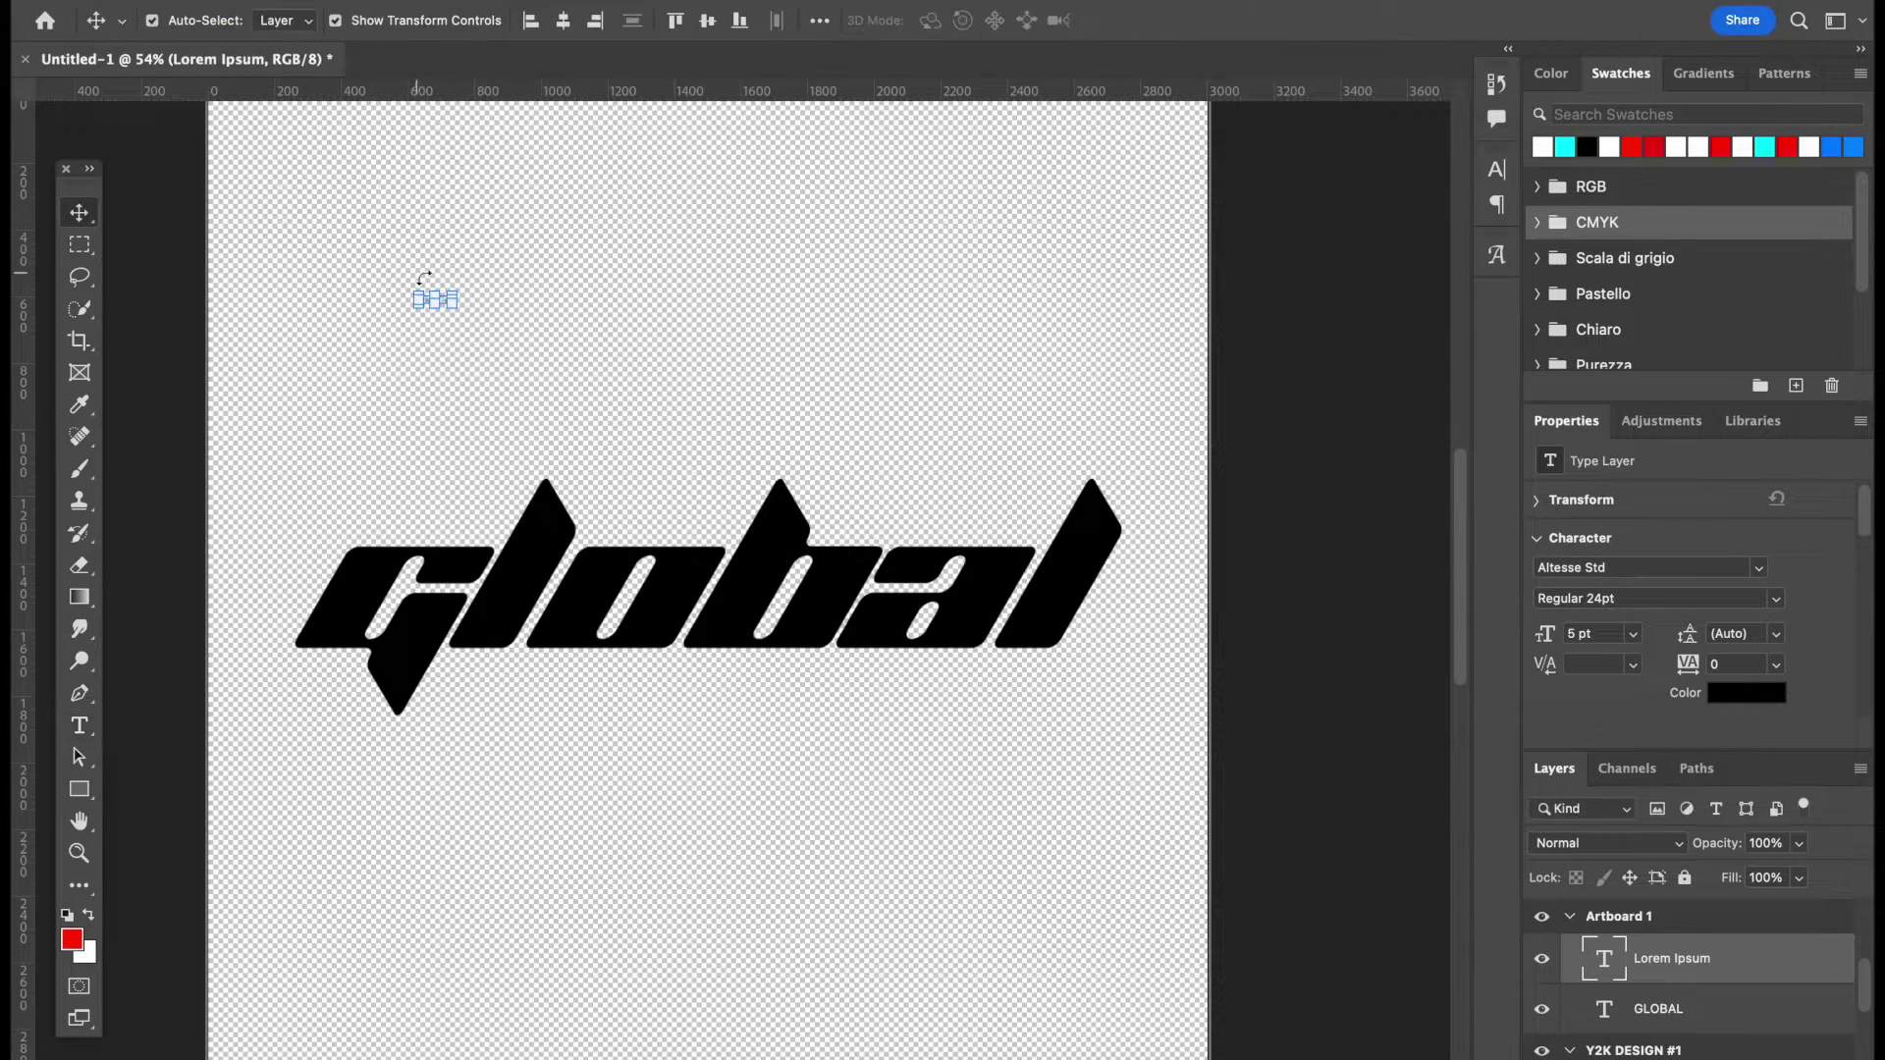
left_click_drag(461, 291, 884, 328)
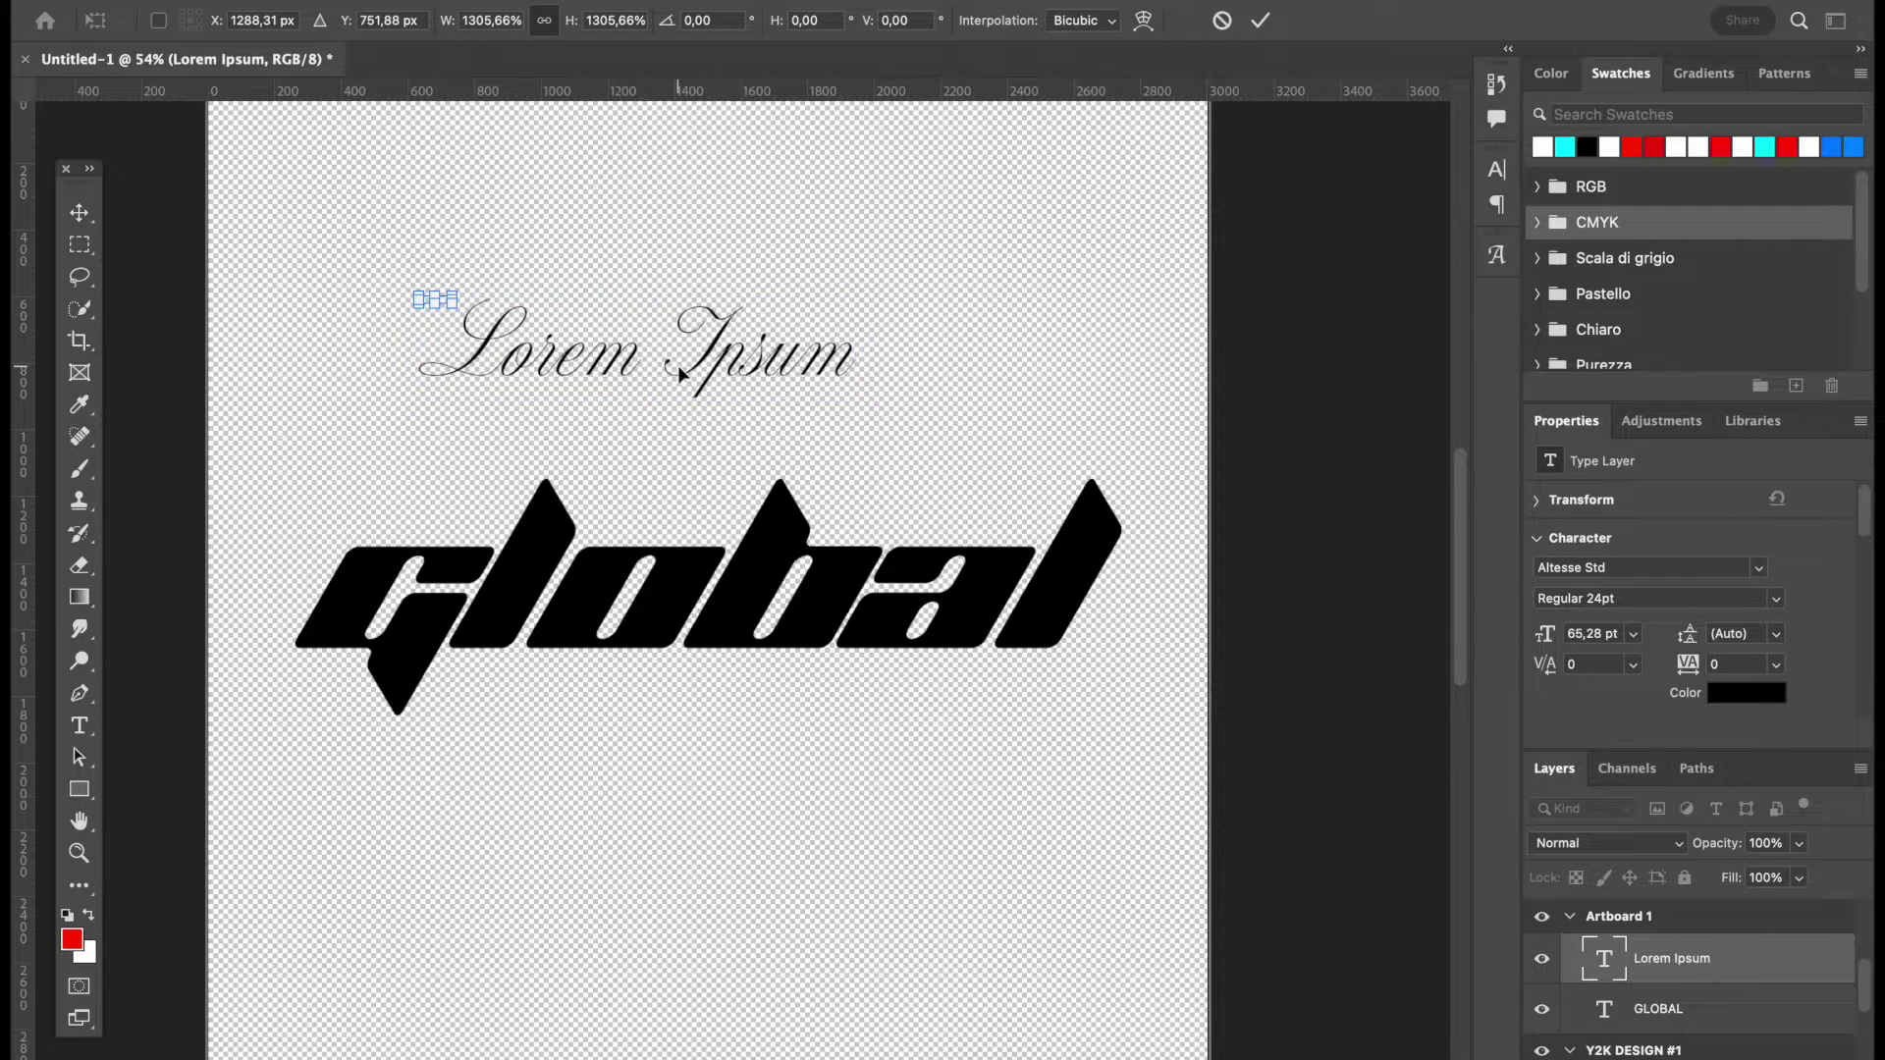
key("Return")
- Replace the Altesse Std placeholder text with "mind" in lowercase letters
double_click(569, 345)
type("MIND")
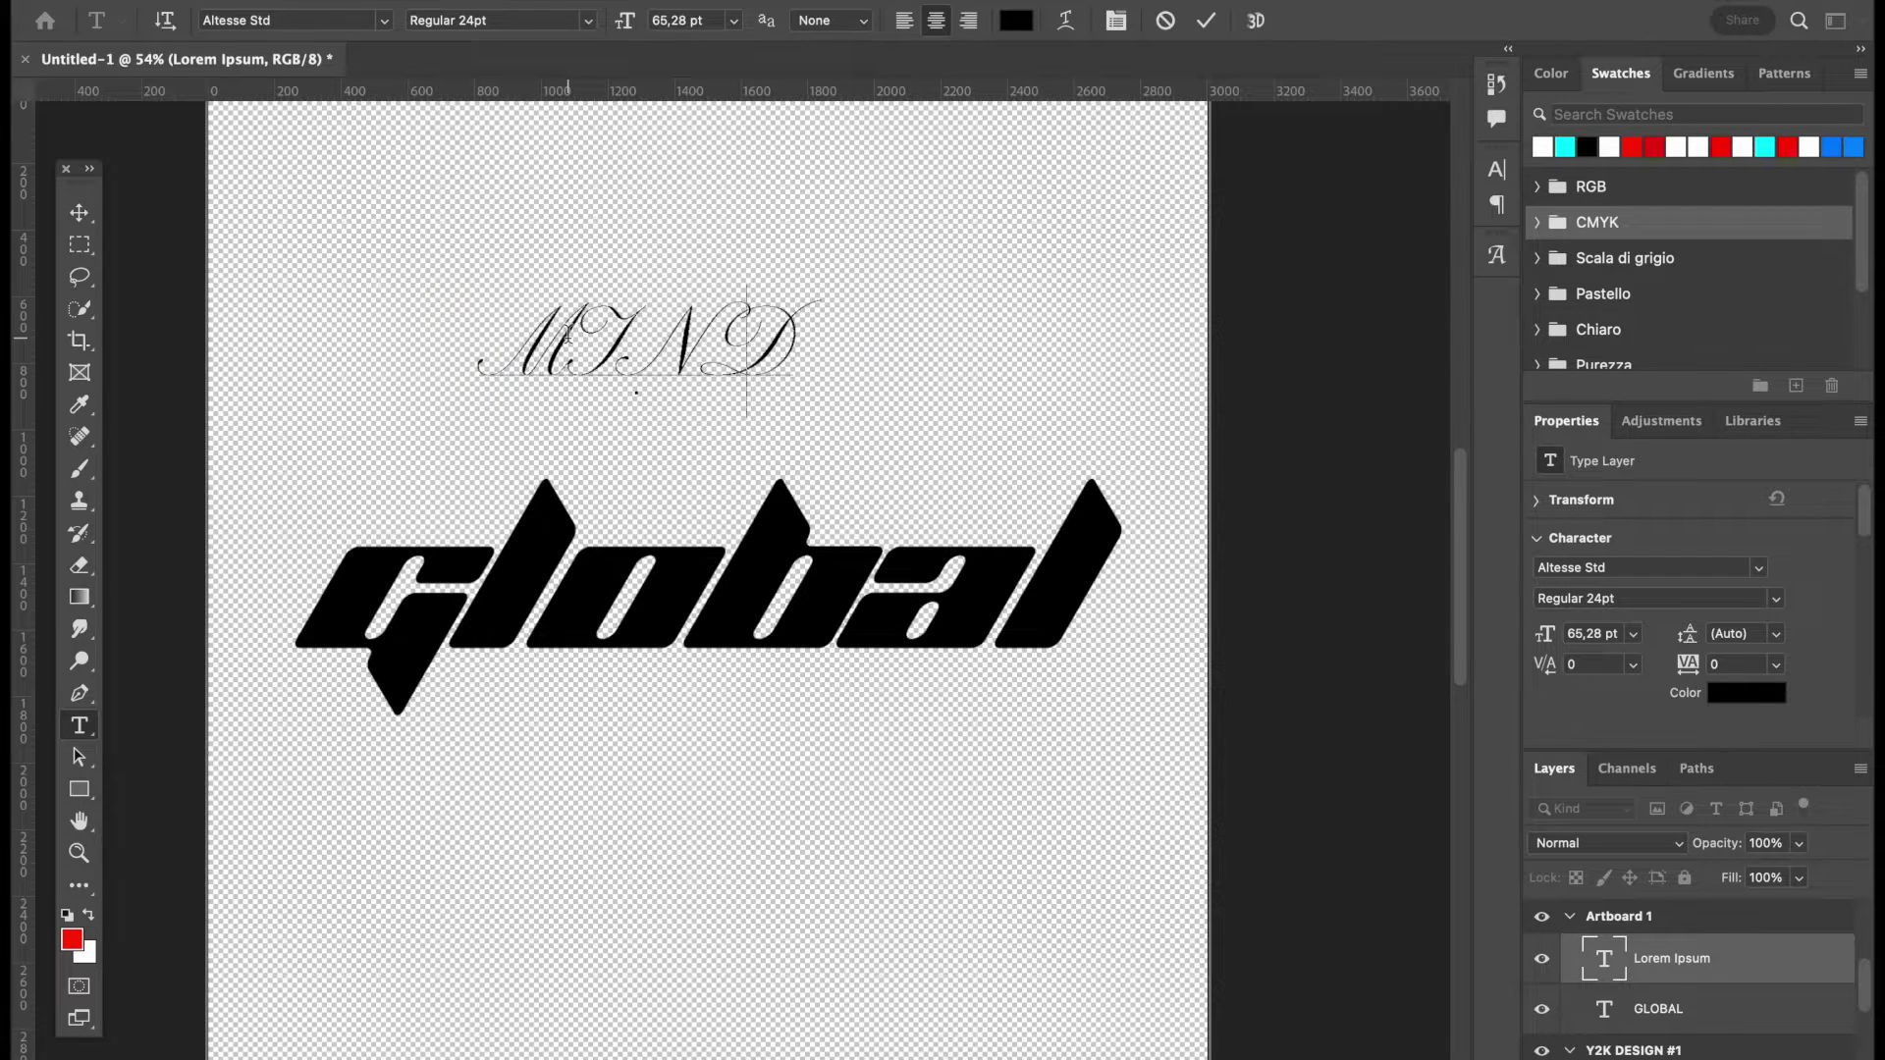
key("BackSpace")
key("BackSpace")
key("BackSpace")
key("BackSpace")
type("mind")
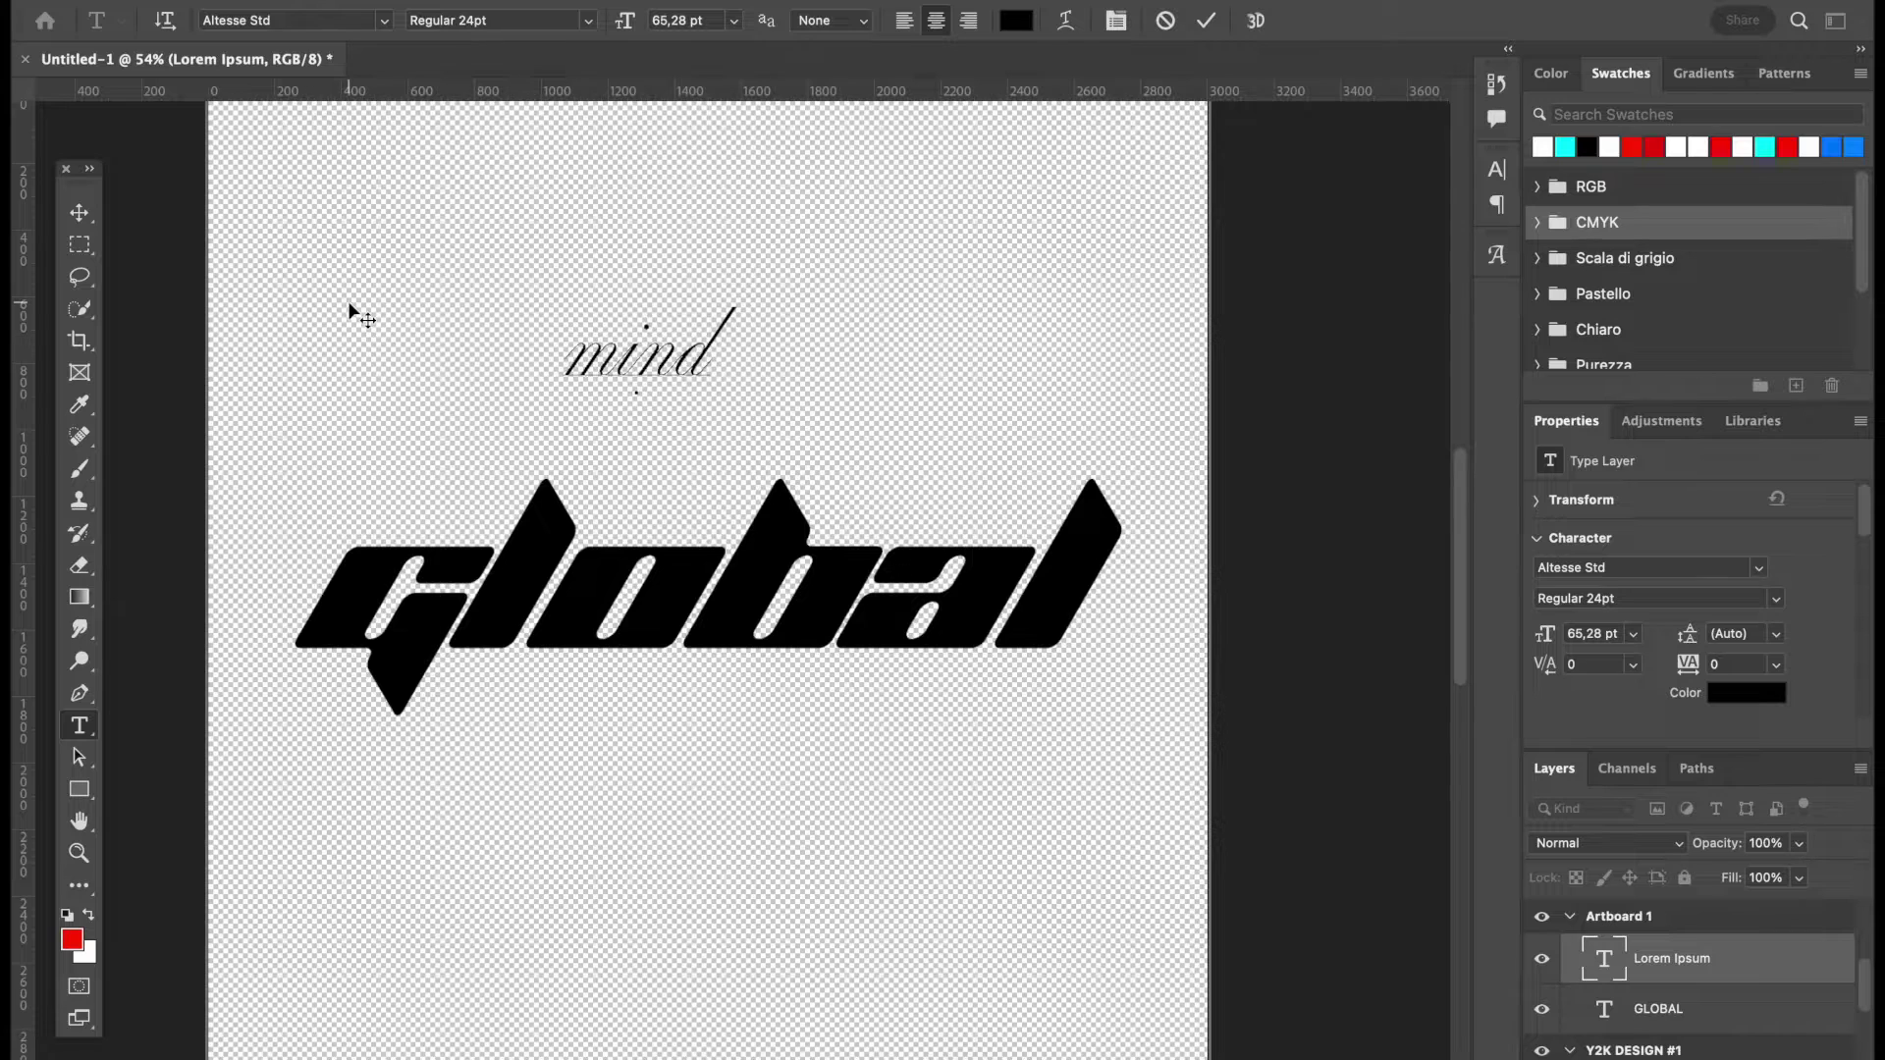
- Change the text color of "mind" to white
scroll(349, 304, "up", 10)
scroll(349, 304, "down", 8)
scroll(350, 303, "down", 4)
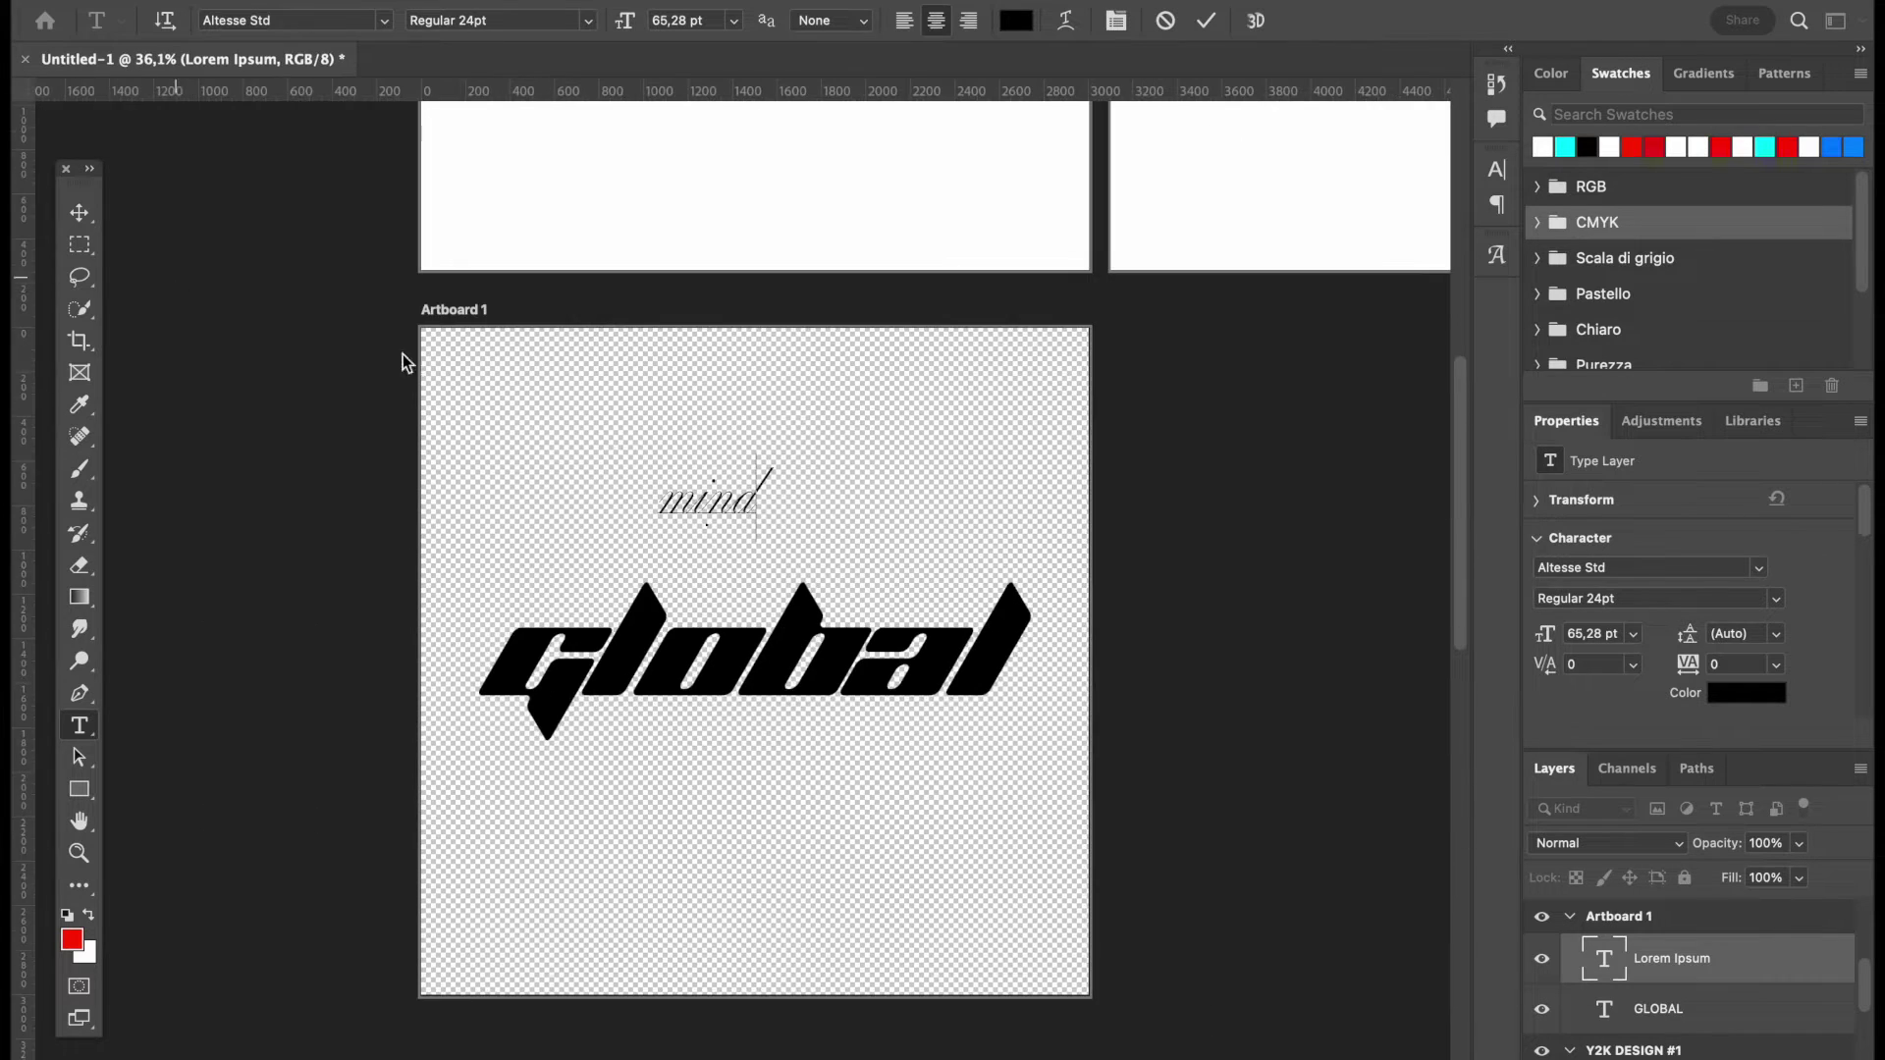
double_click(707, 498)
left_click(1016, 21)
left_click(1266, 717)
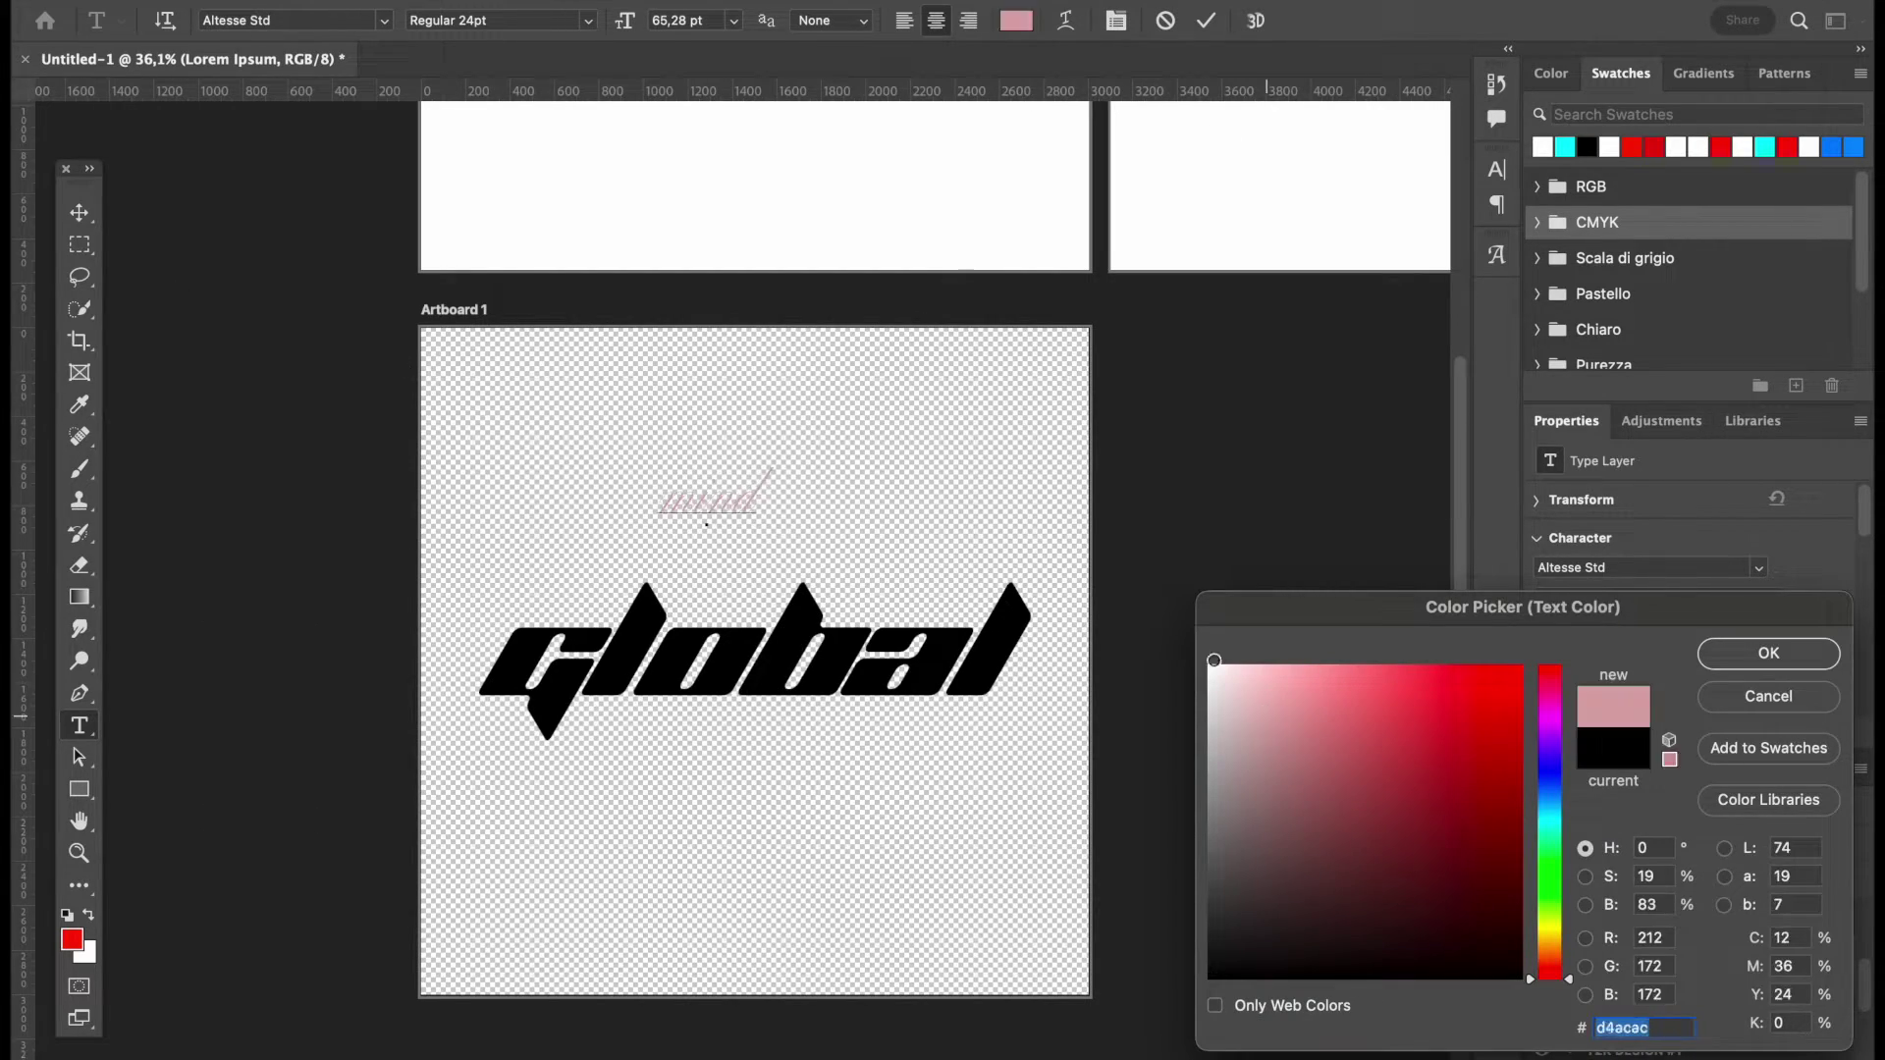
left_click(1214, 660)
left_click(1768, 653)
- Scale "mind" to about 125.23 pt and place it over the lower part of the letters "bal" in "global"
left_click(79, 212)
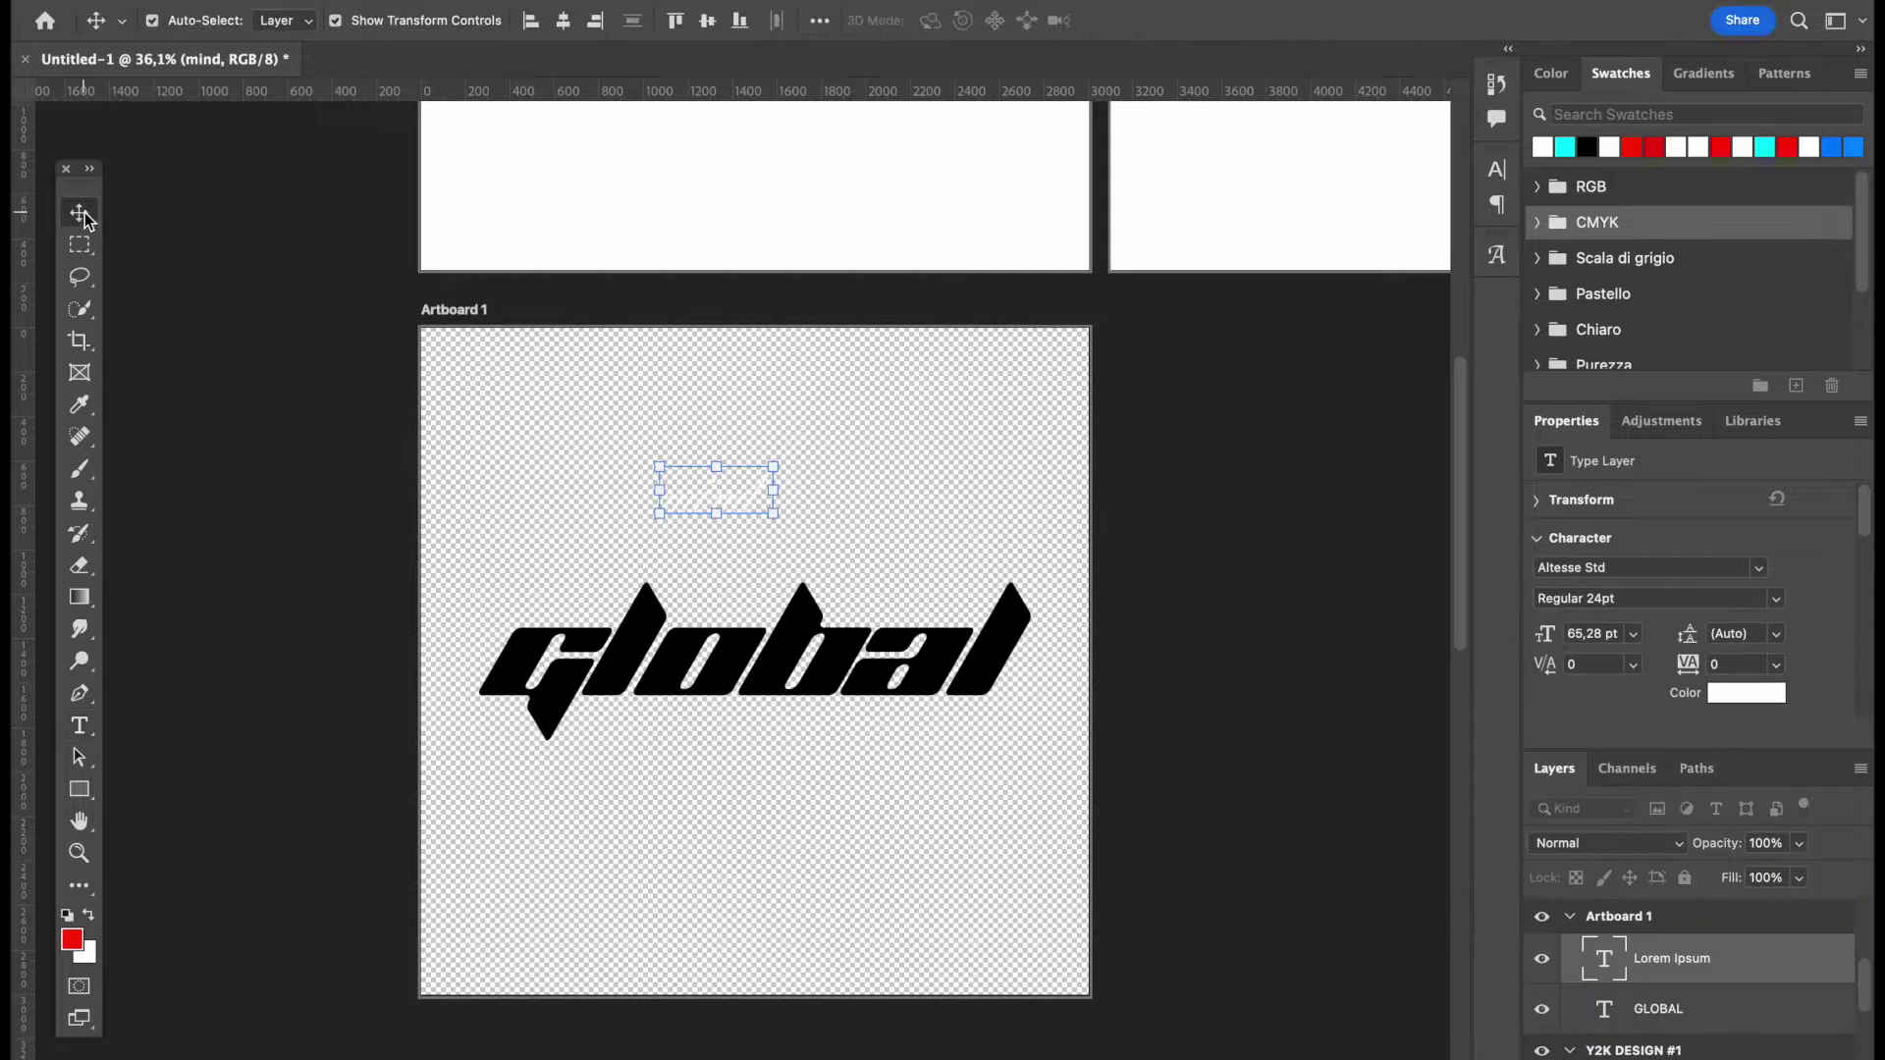
left_click_drag(776, 490, 893, 648)
scroll(893, 648, "up", 5)
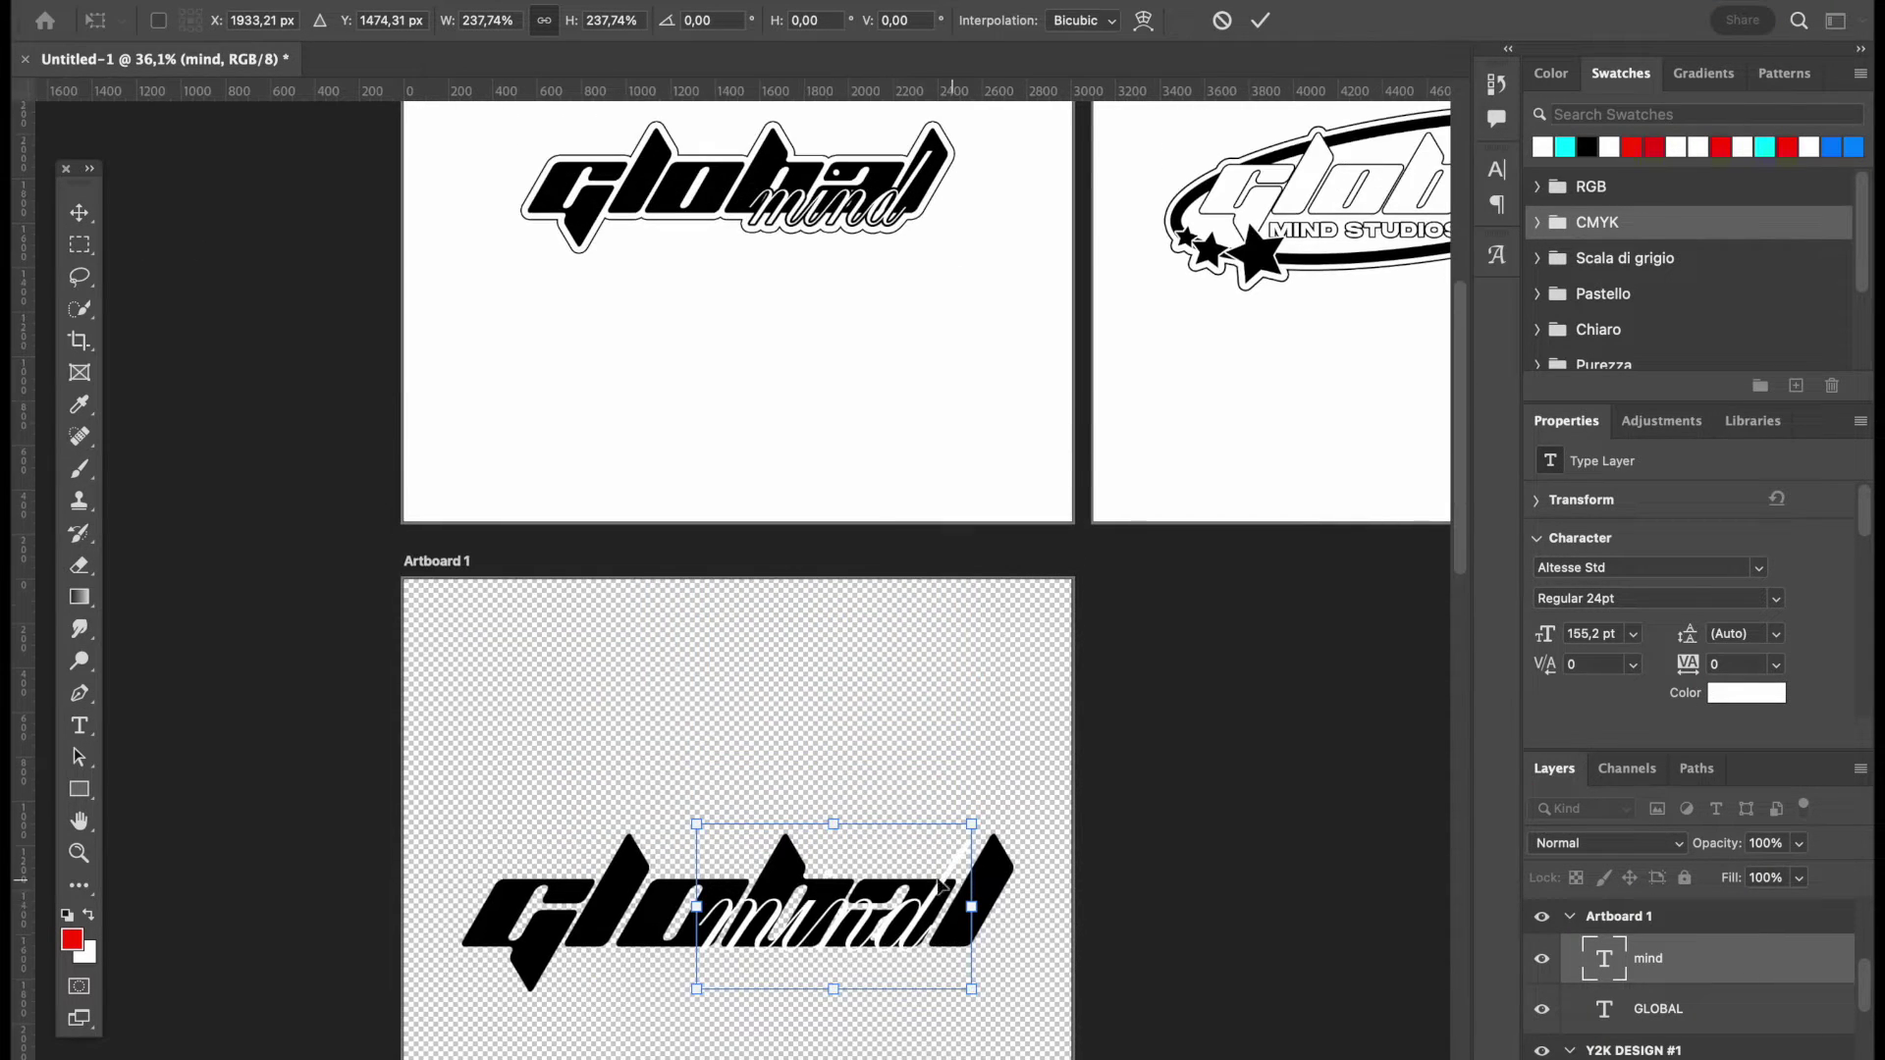
left_click_drag(839, 825, 837, 876)
left_click_drag(865, 947, 923, 942)
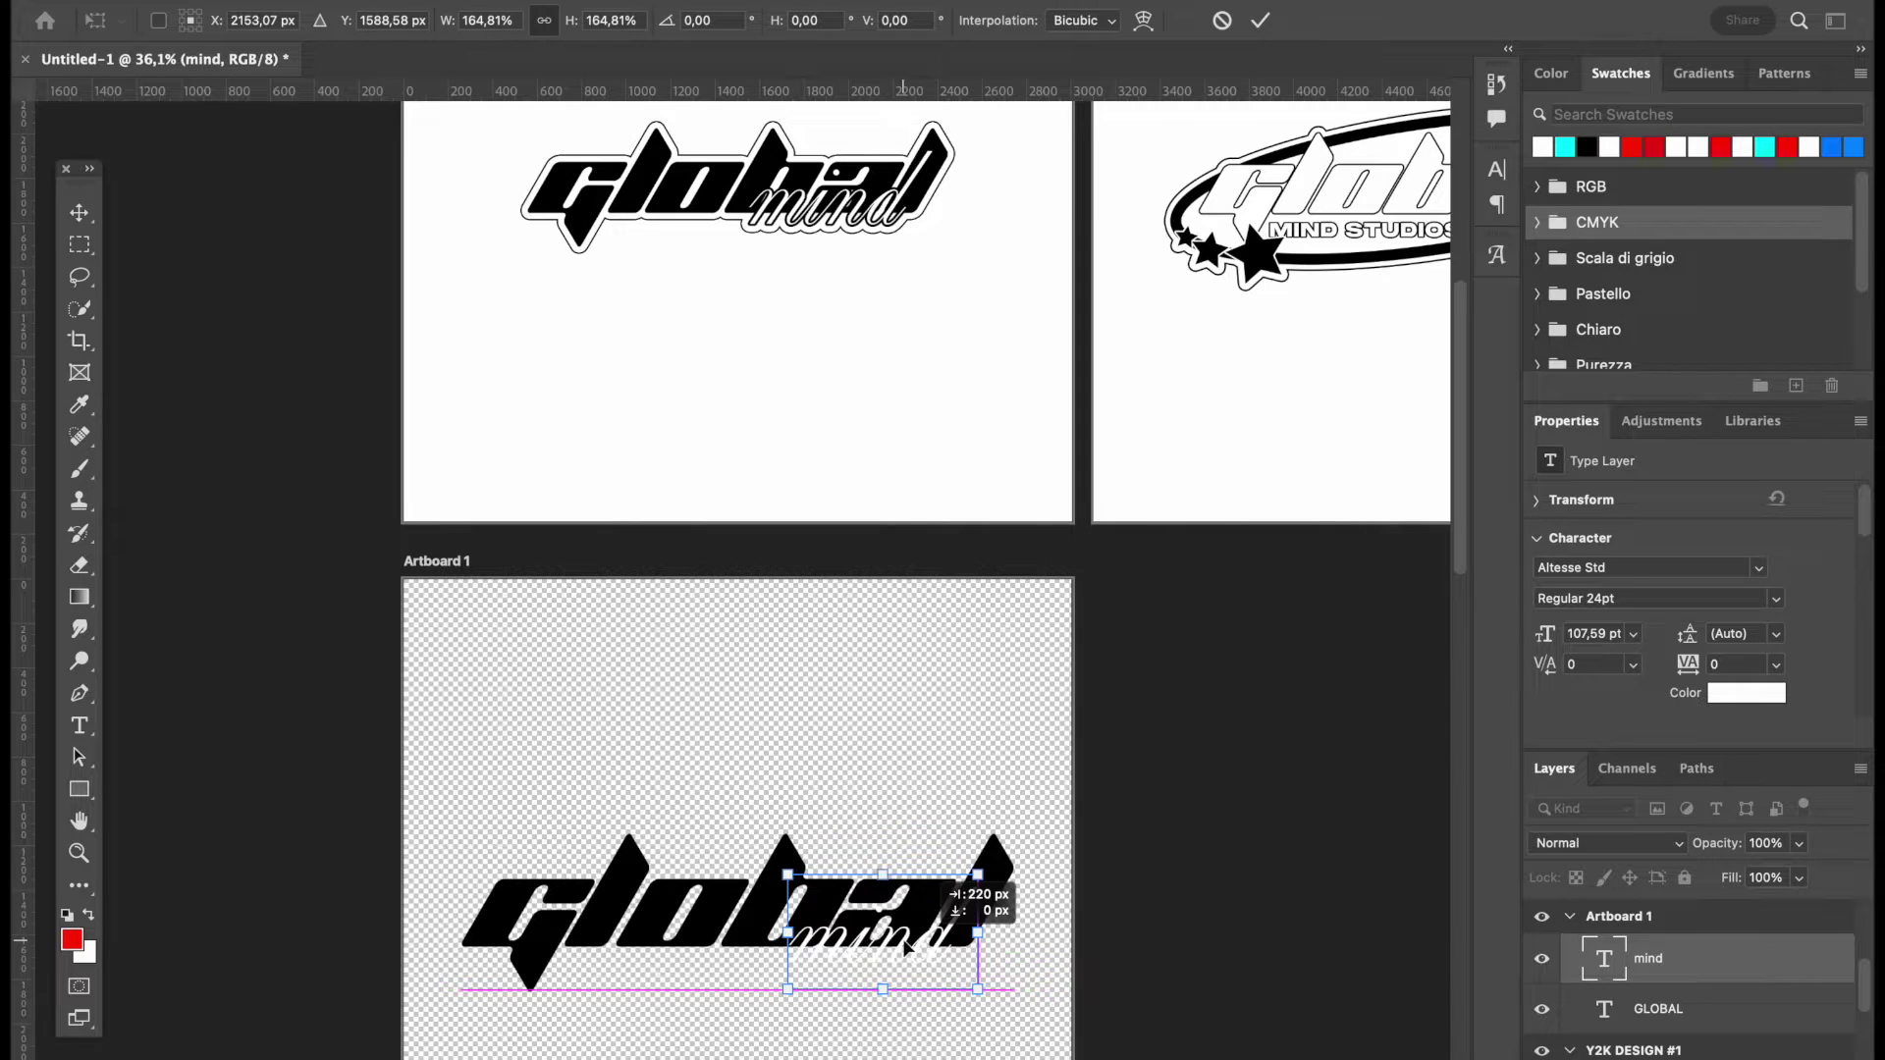
left_click_drag(904, 945, 904, 945)
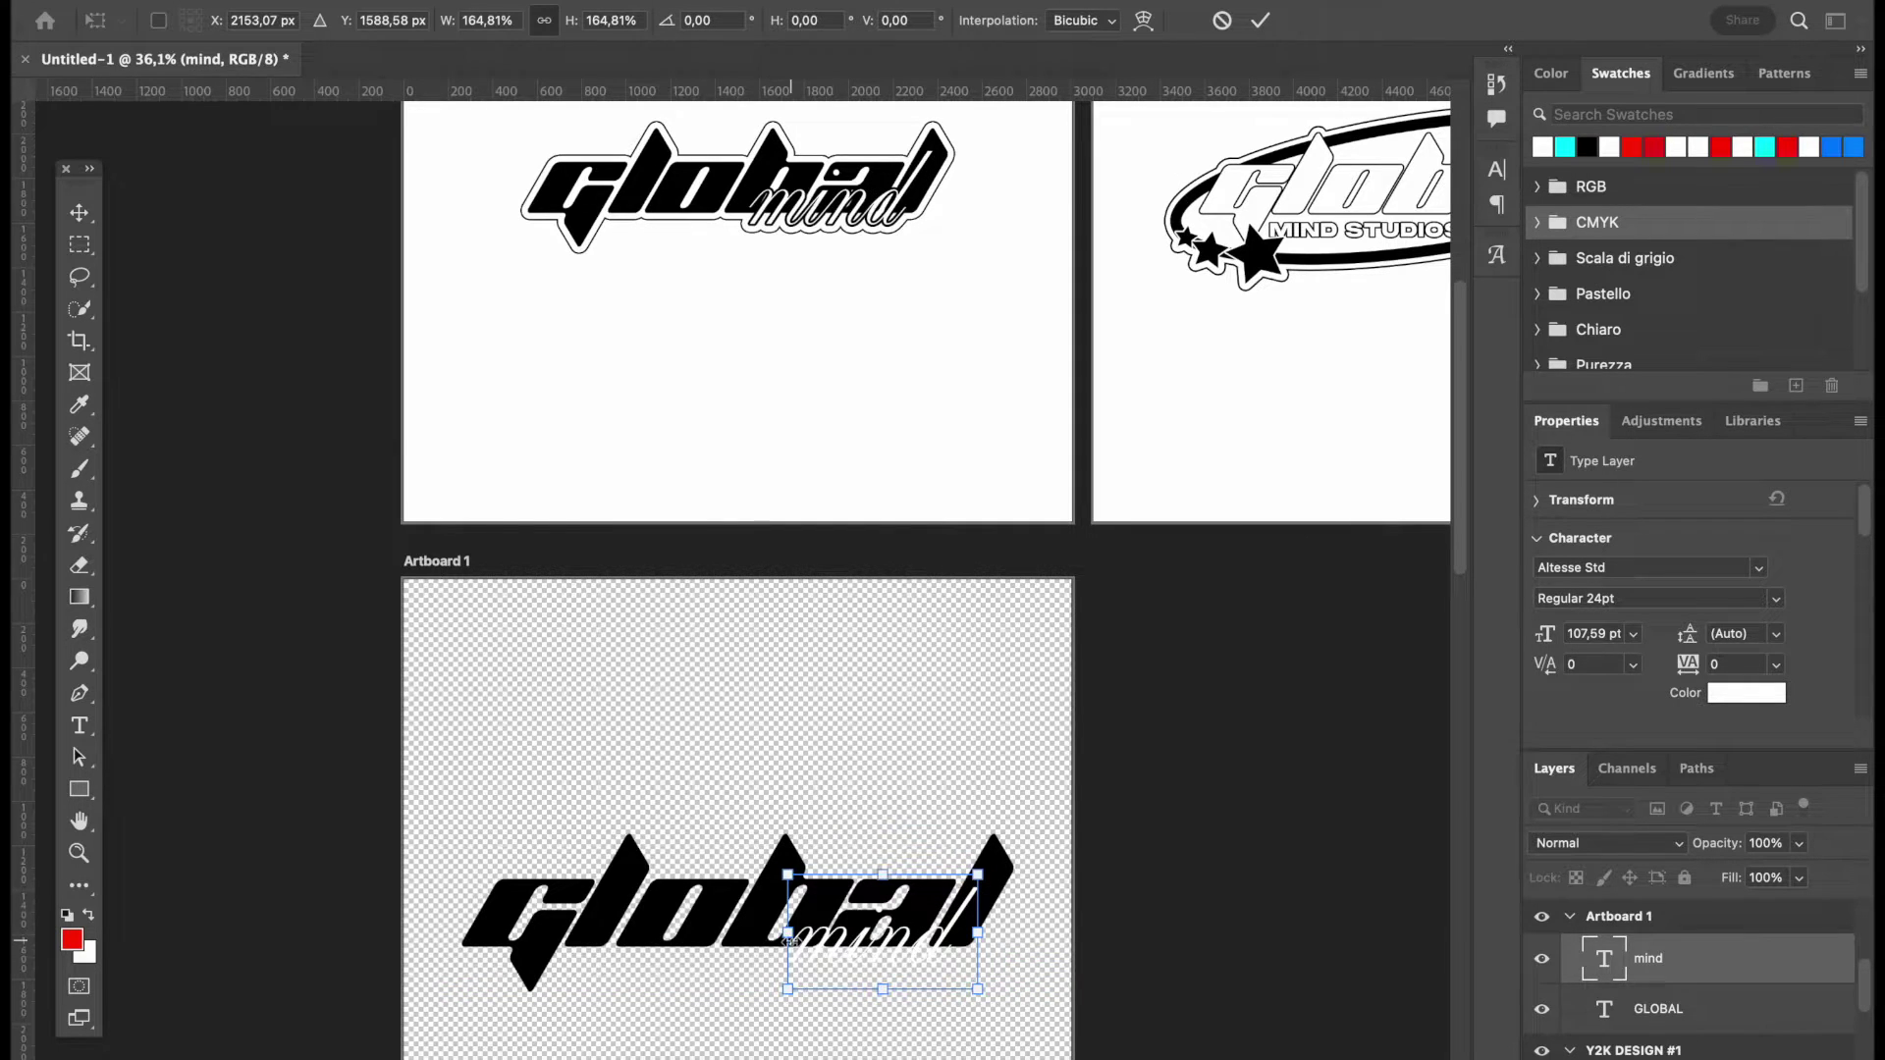
left_click_drag(789, 935, 858, 944)
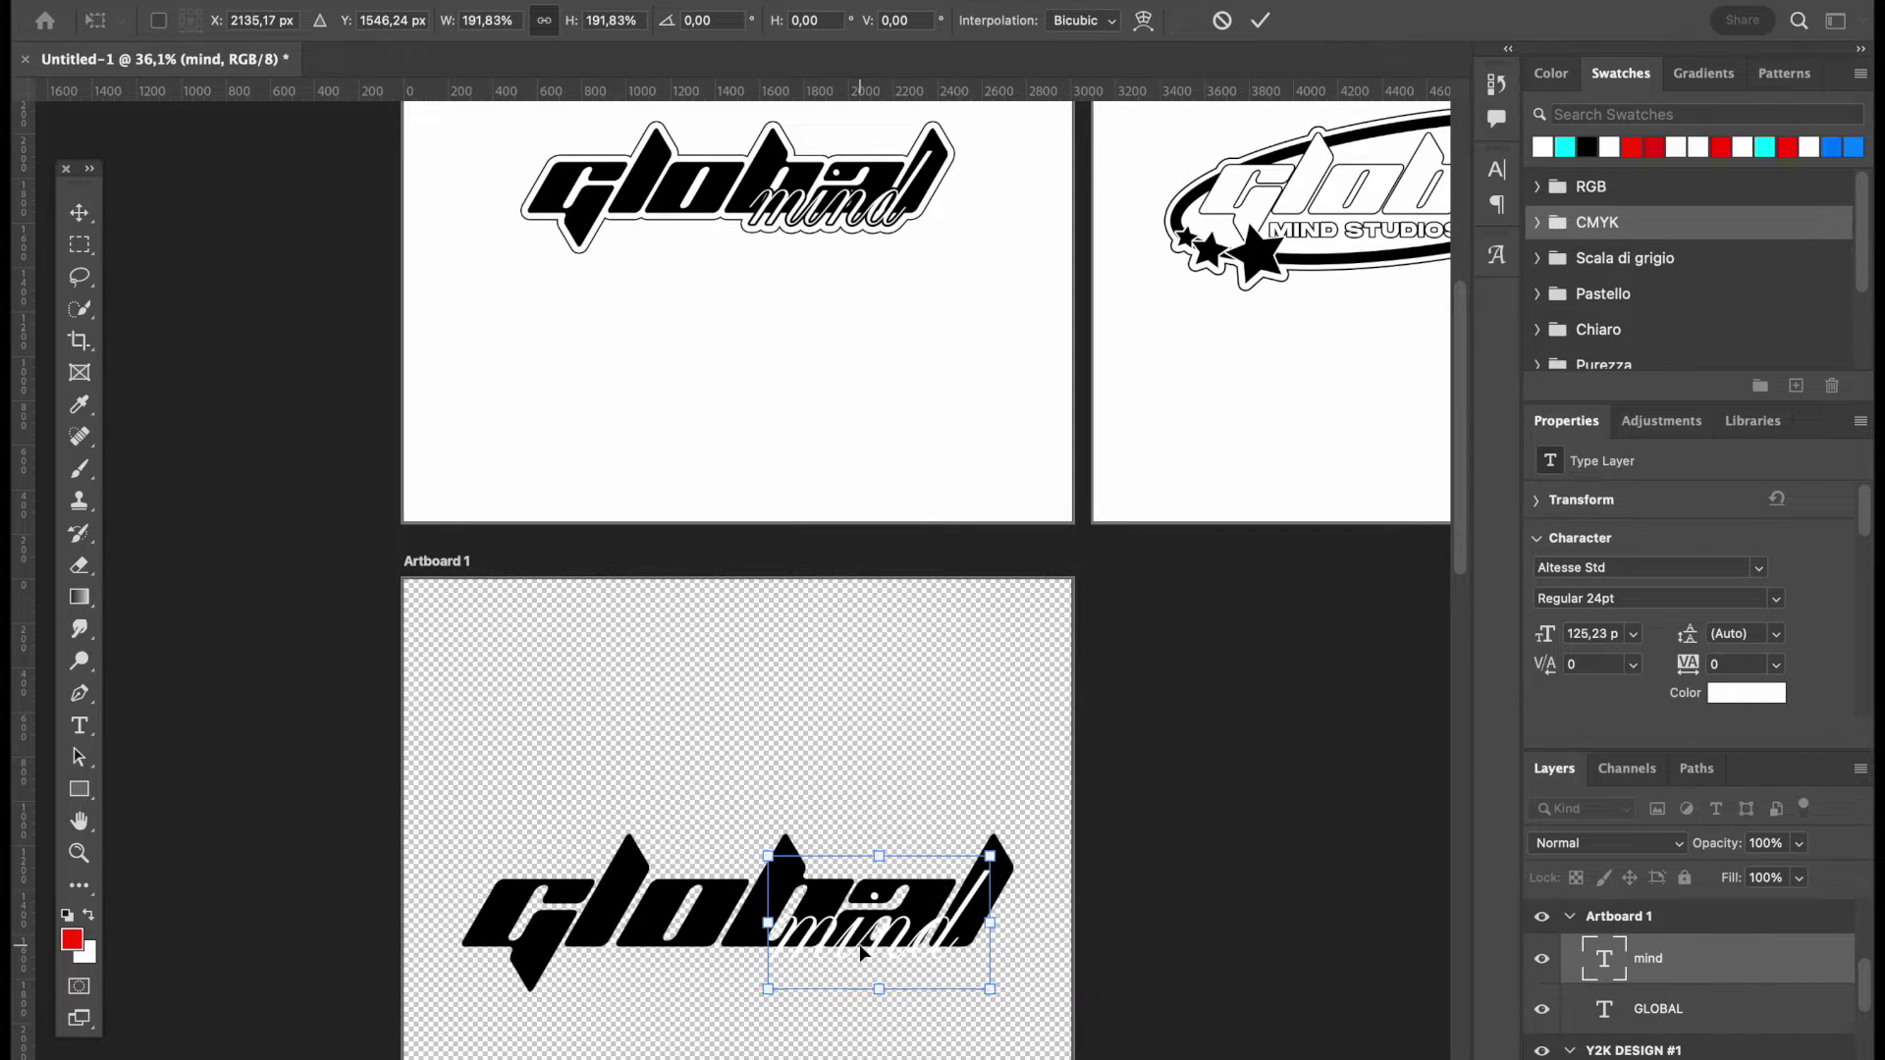
key("Return")
- Commit the placement of "mind" and add an outside stroke effect to its text layer
left_click(1144, 945)
left_click(968, 922)
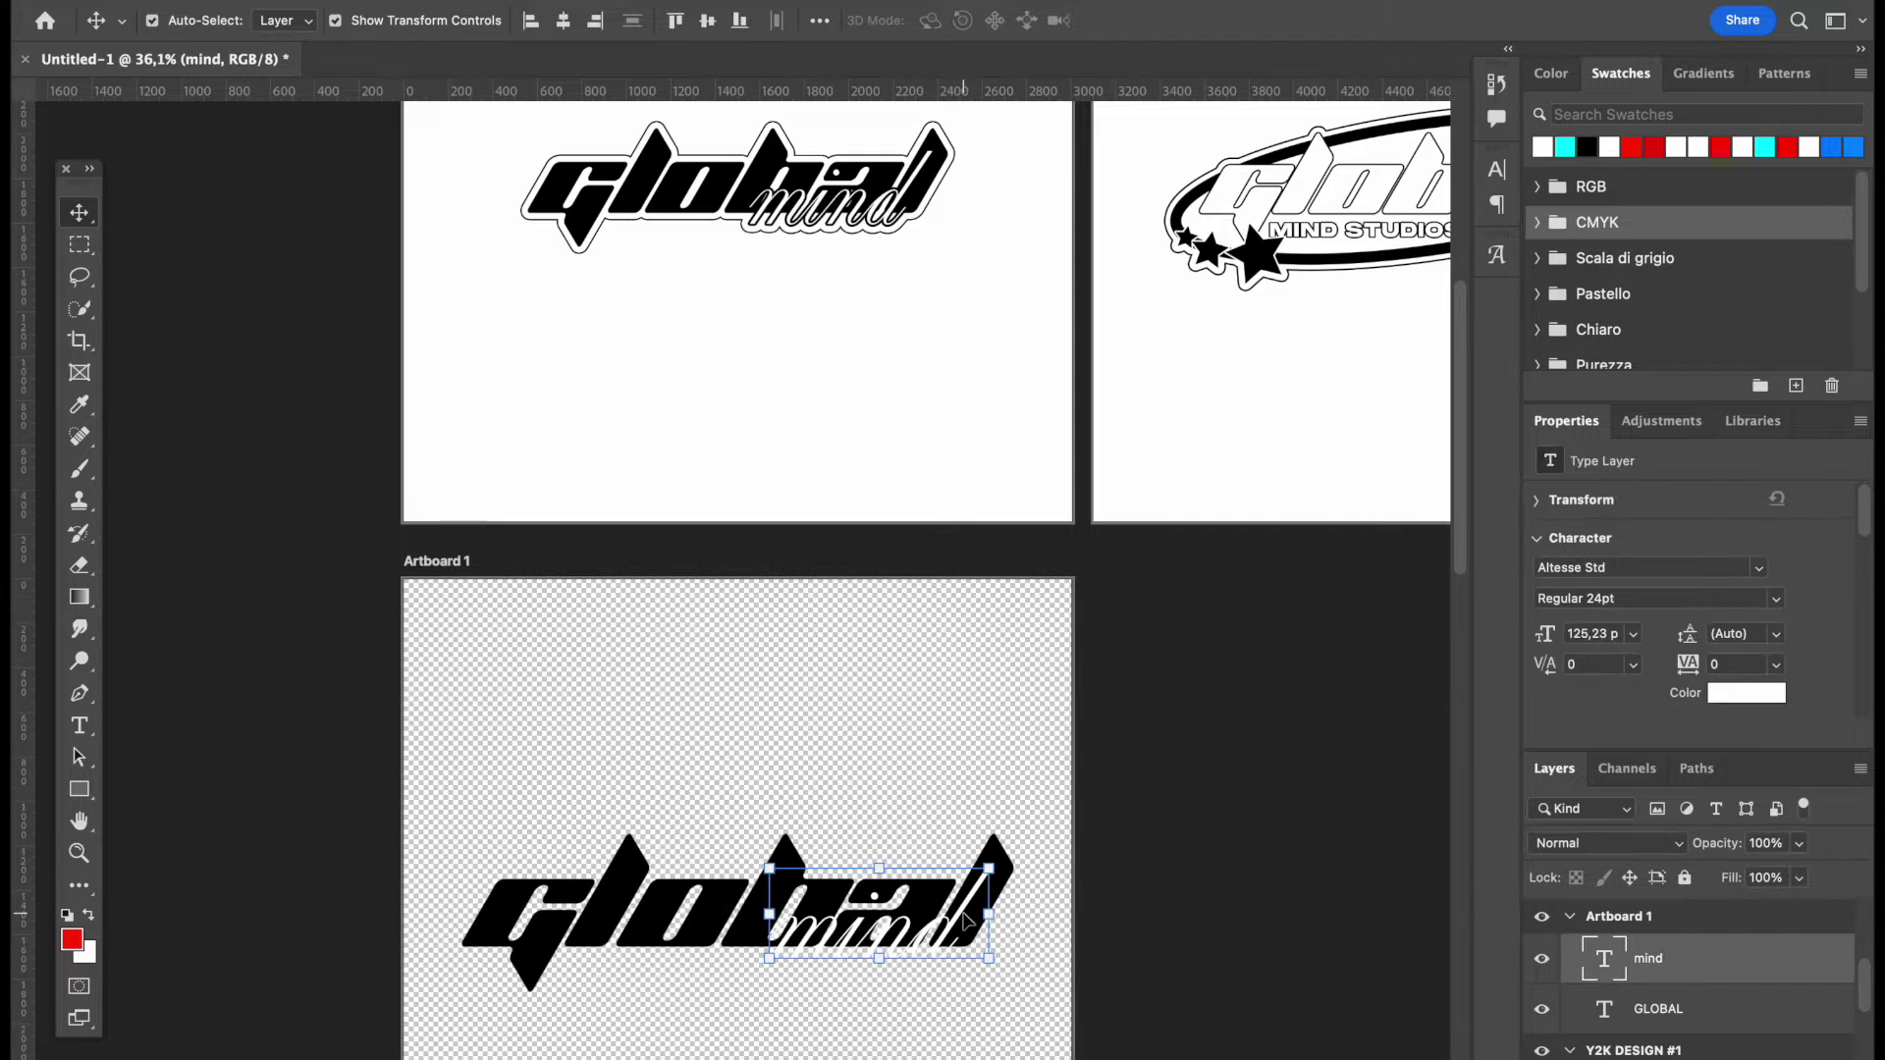
double_click(1856, 964)
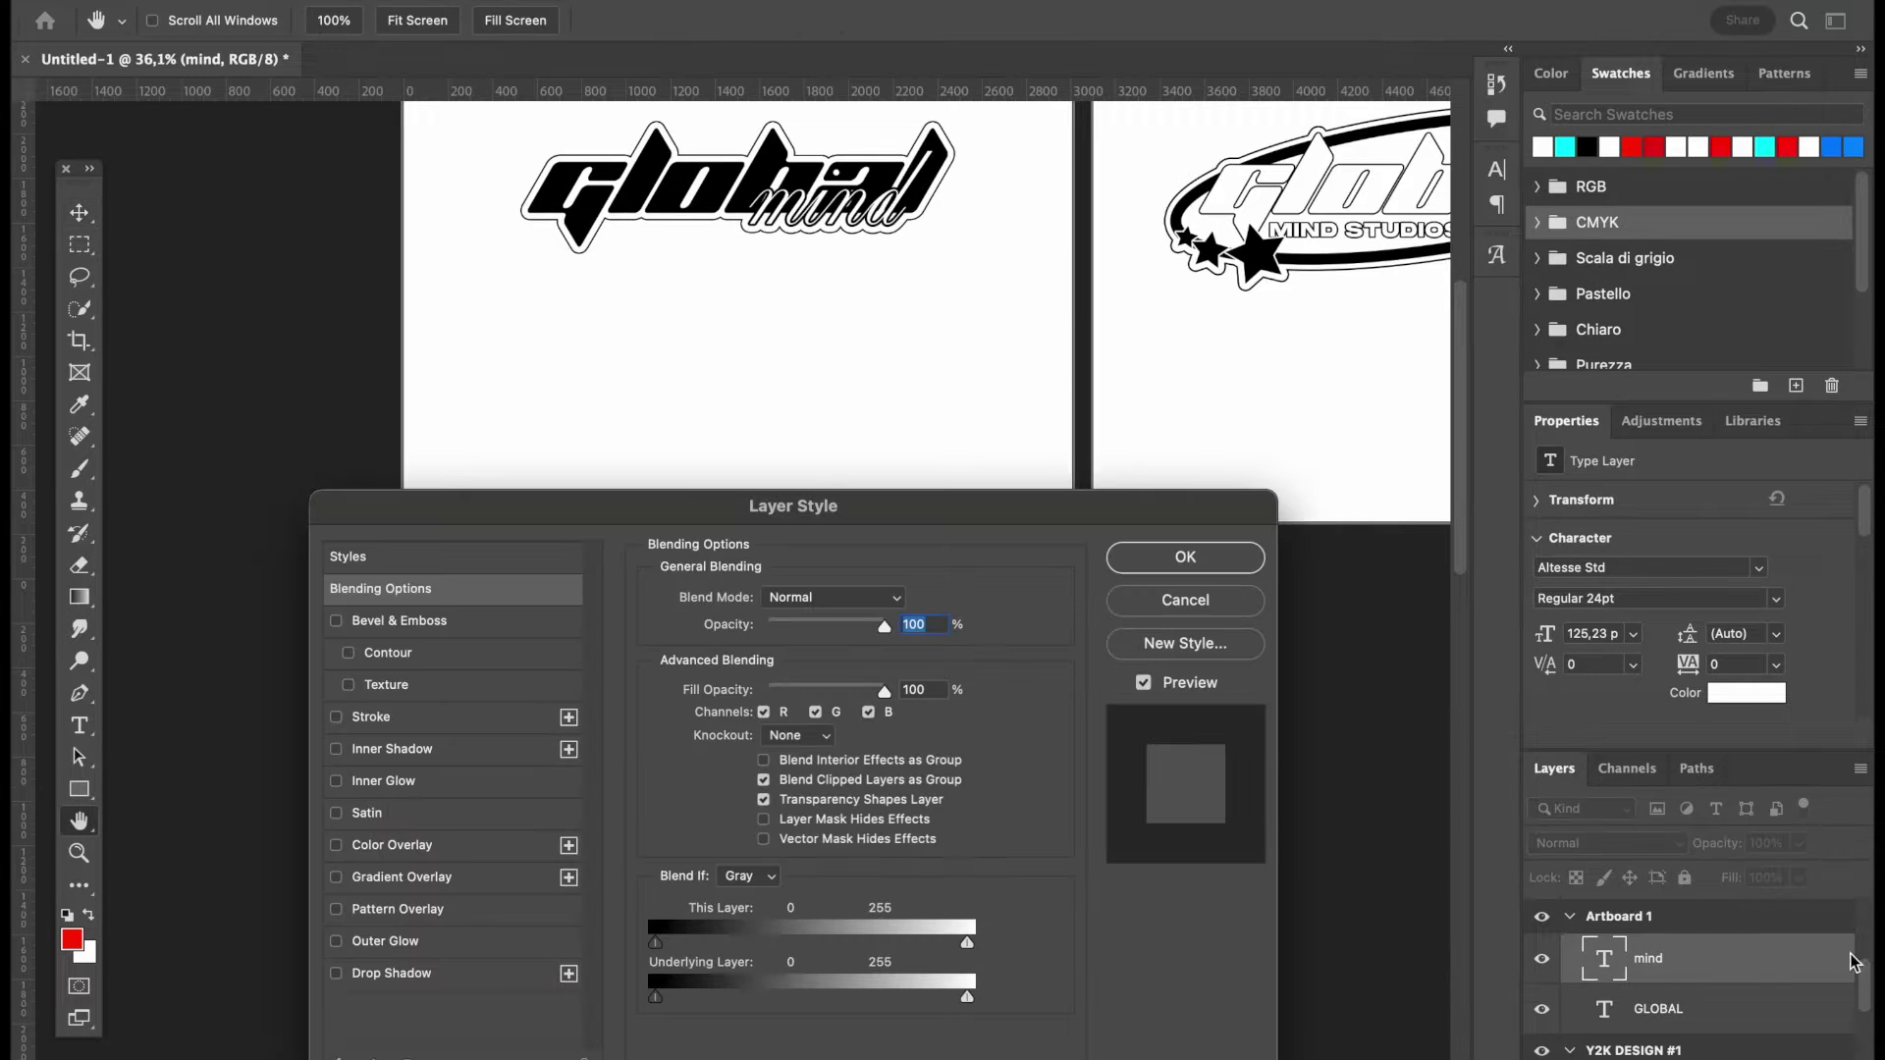
left_click(336, 717)
left_click_drag(531, 509, 1263, 0)
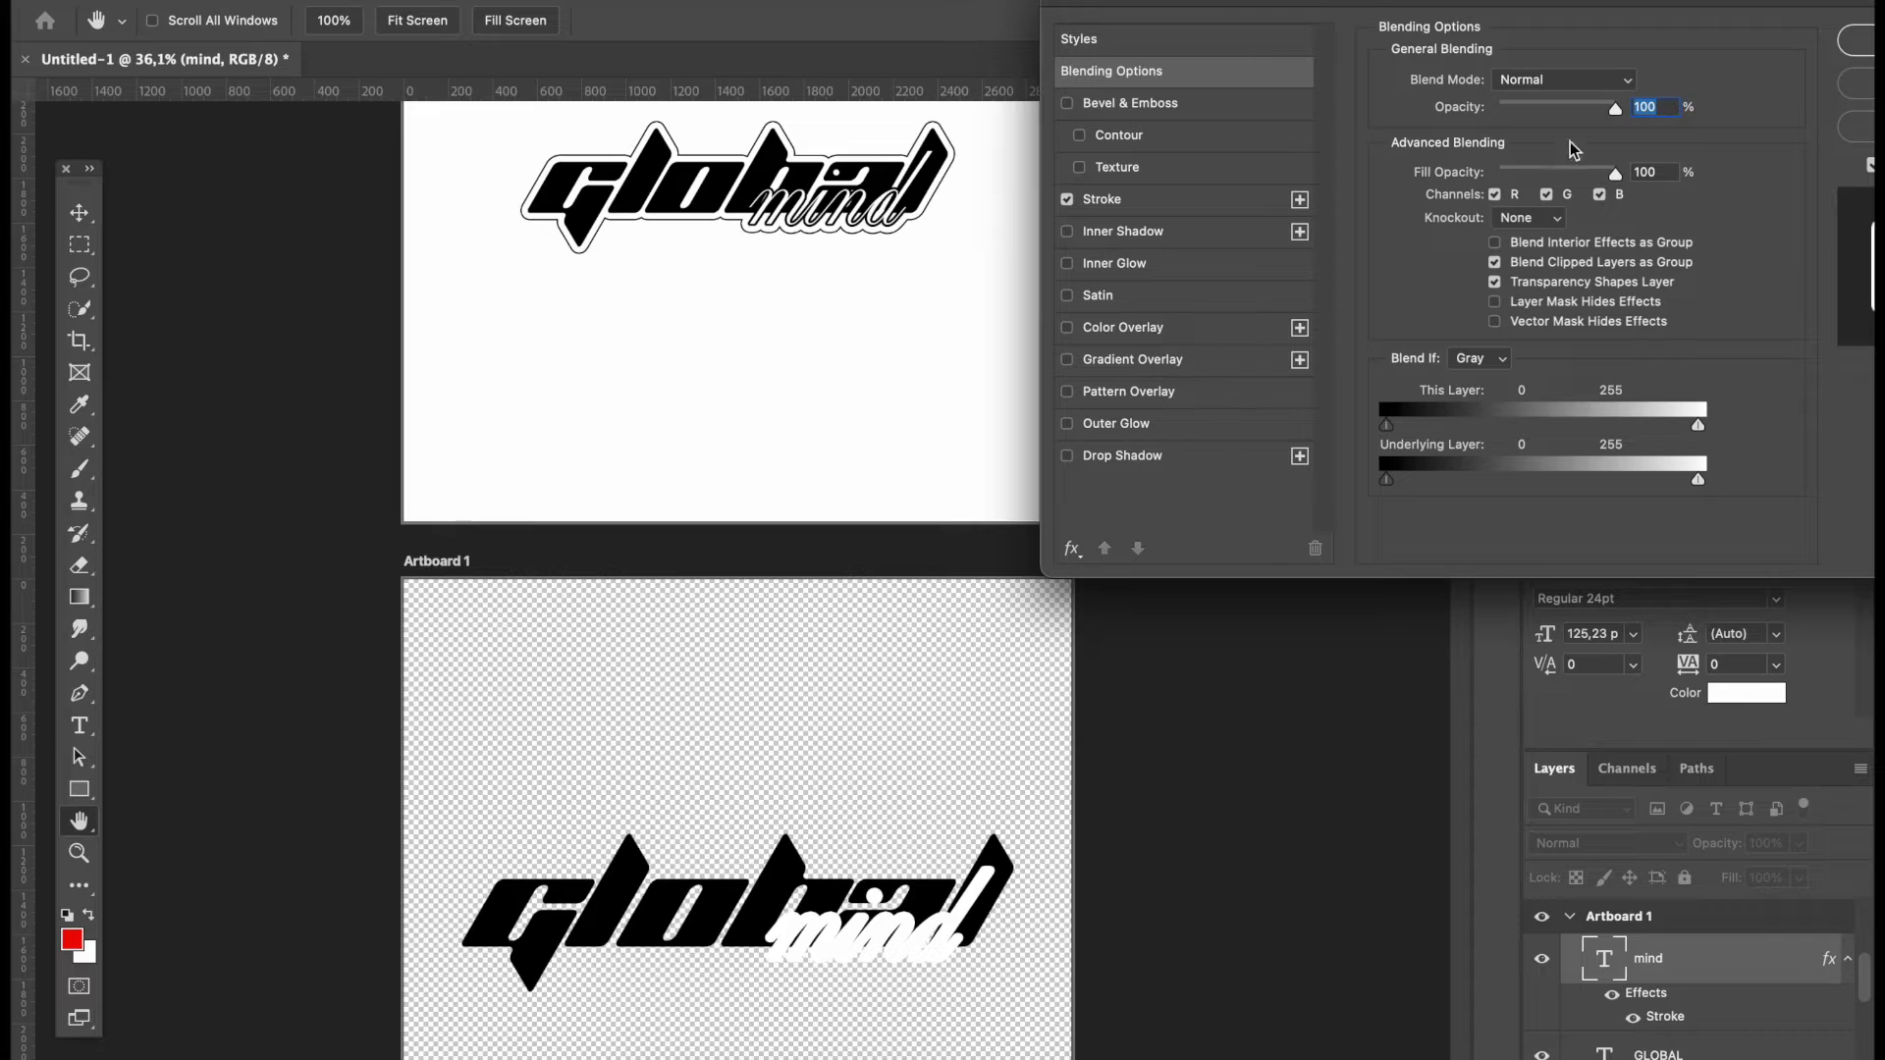
left_click(1148, 202)
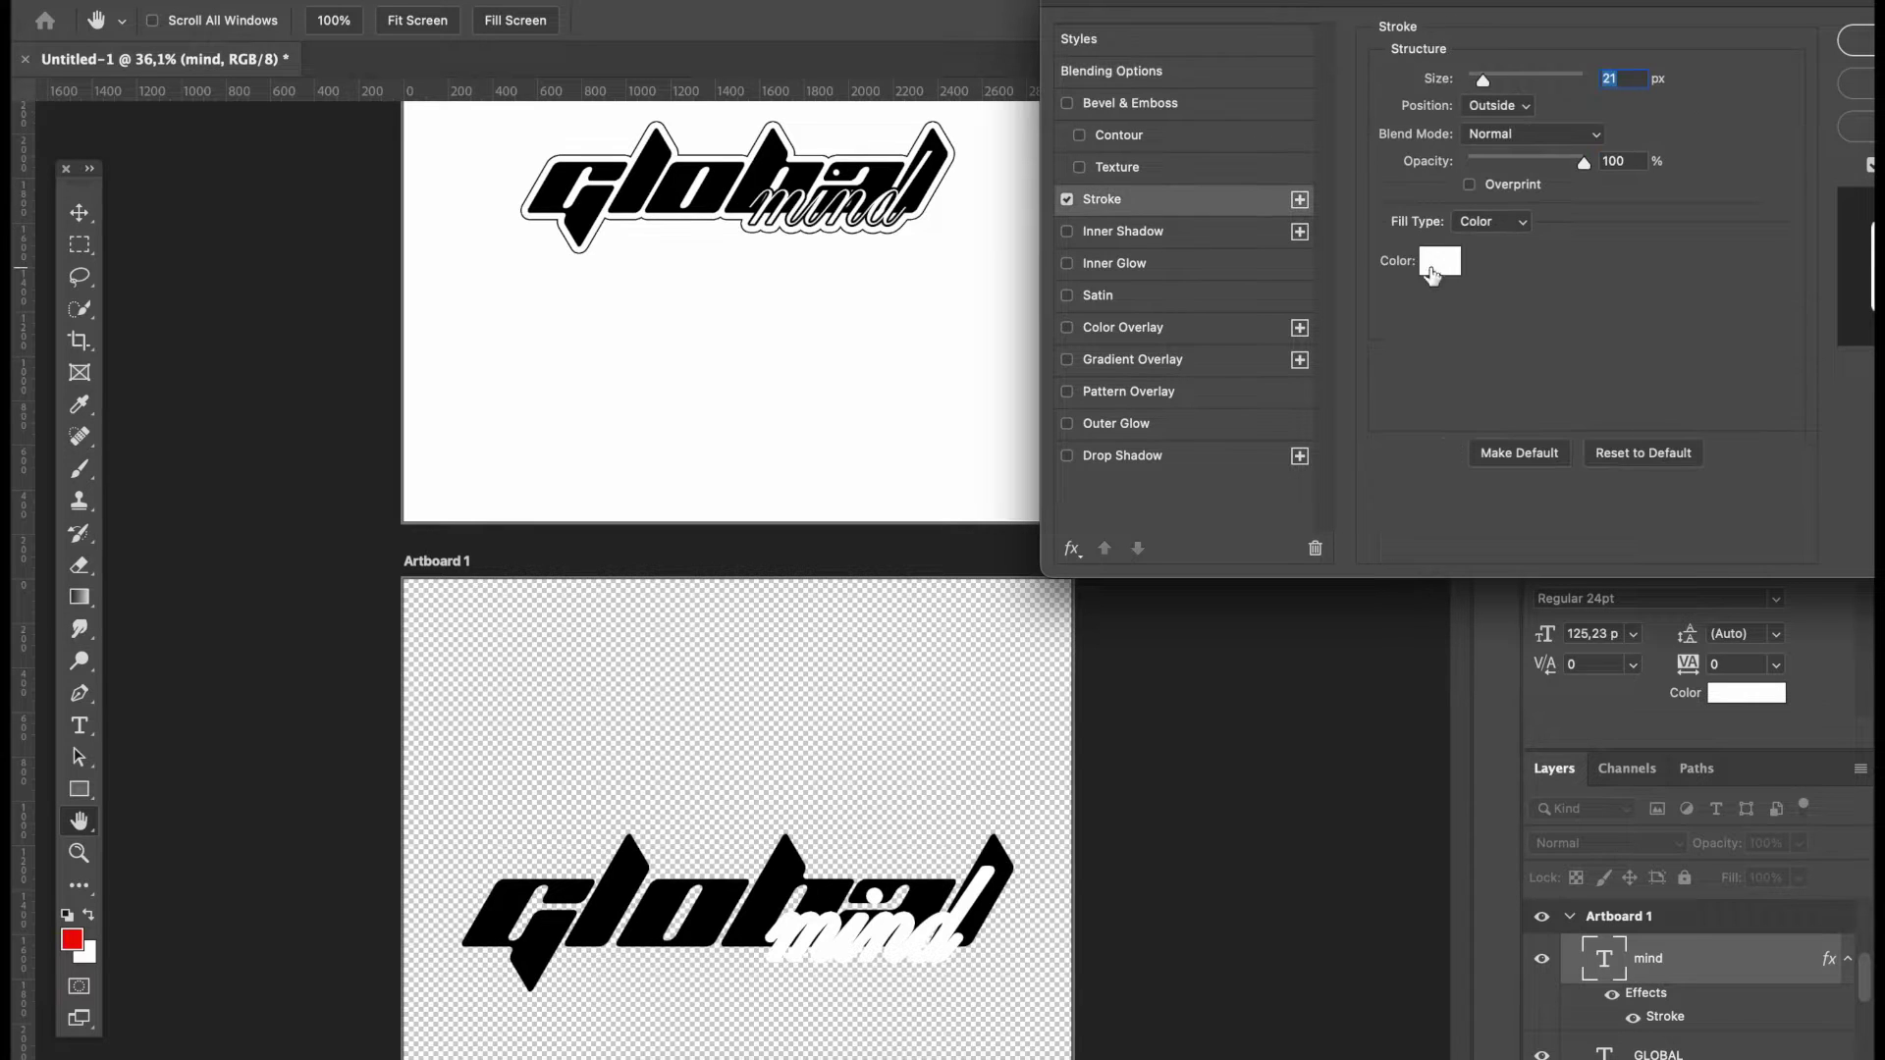
- Set the "mind" stroke color to black (000000) and its size to 6 px, and apply the effect
left_click(1432, 263)
type("000000")
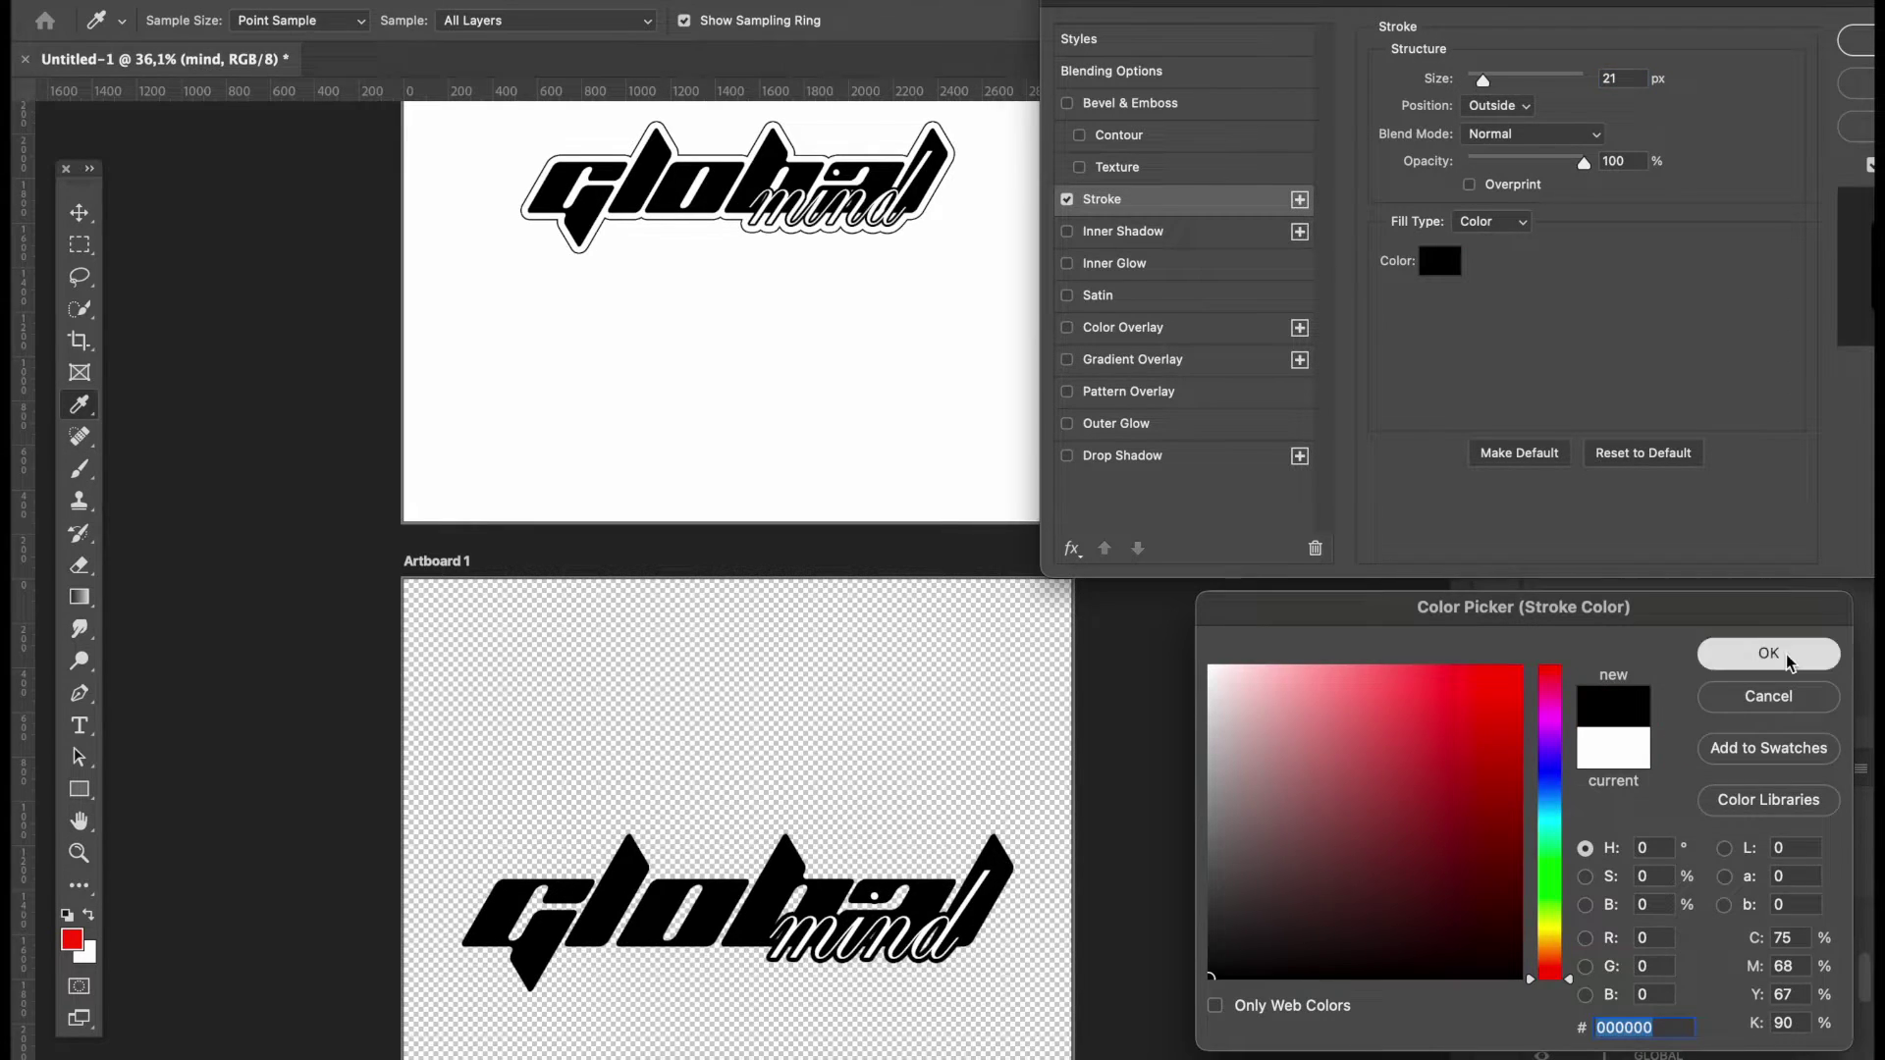
left_click(1787, 660)
left_click_drag(1483, 76, 1470, 79)
key("Up")
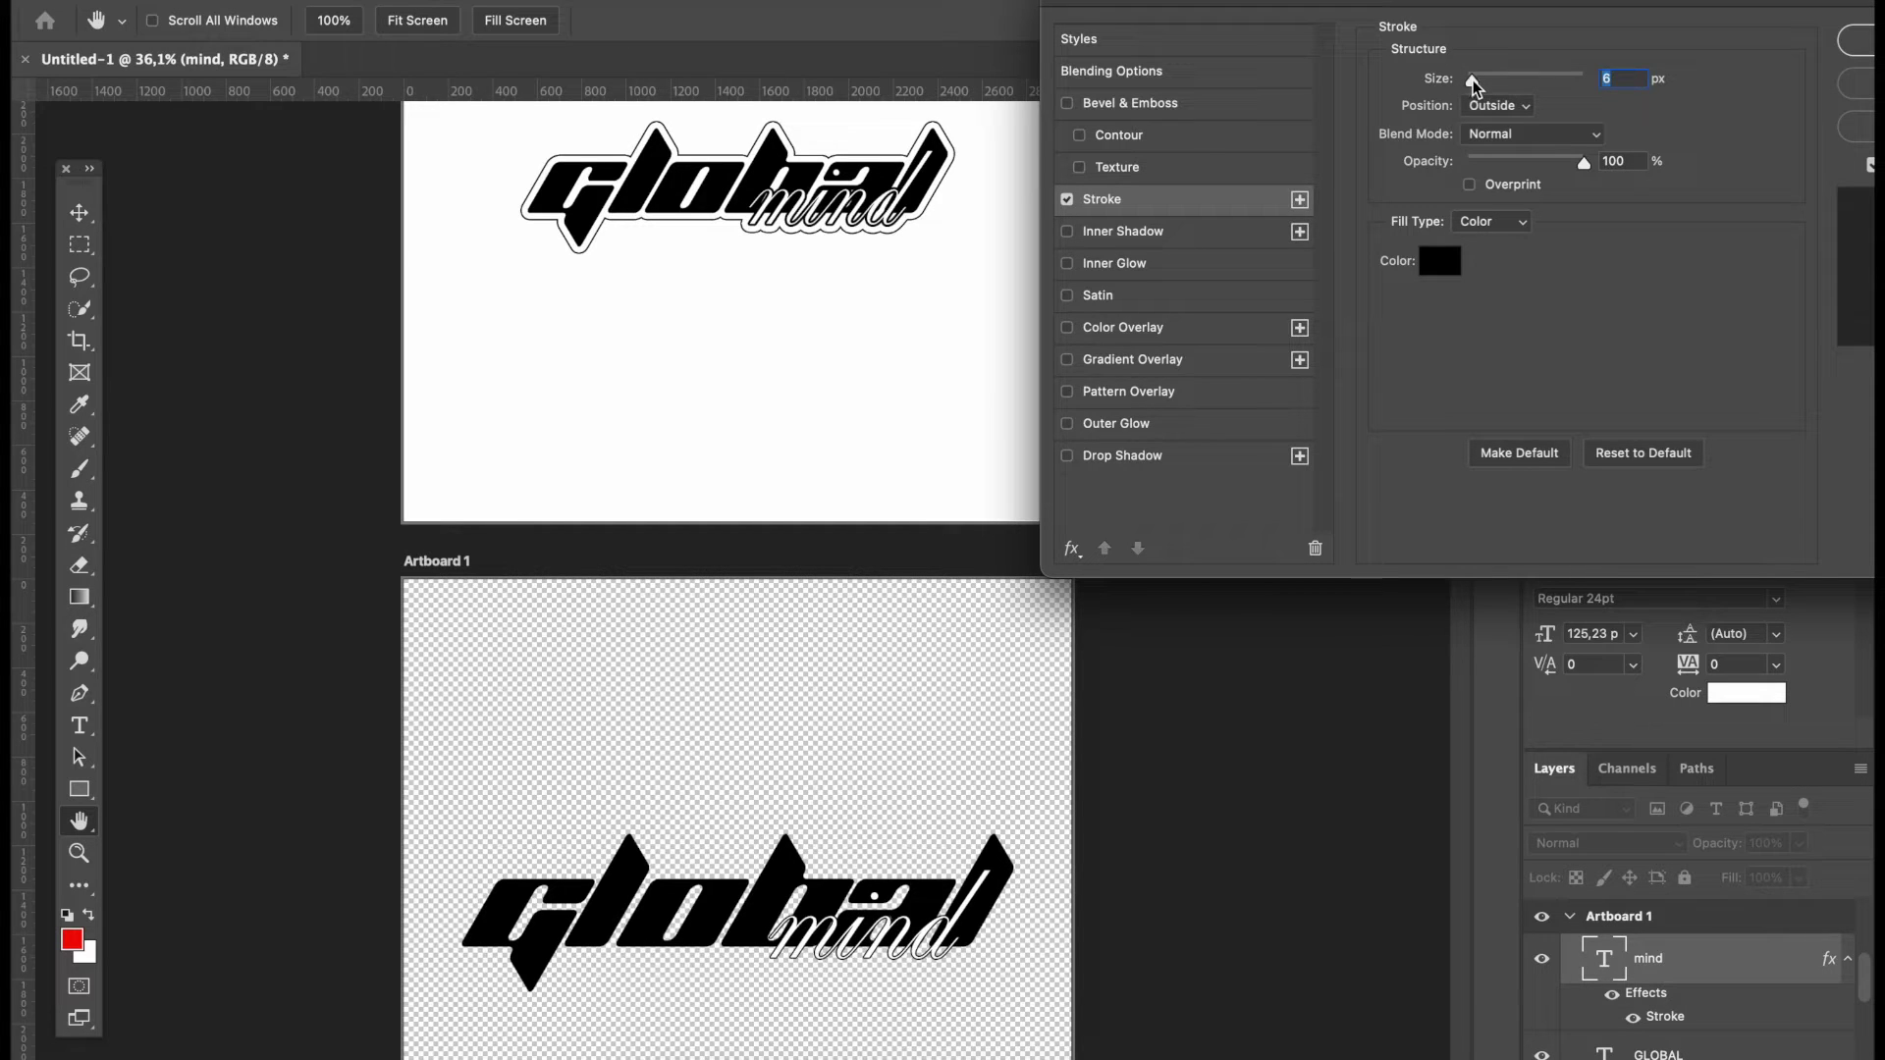
left_click(1857, 39)
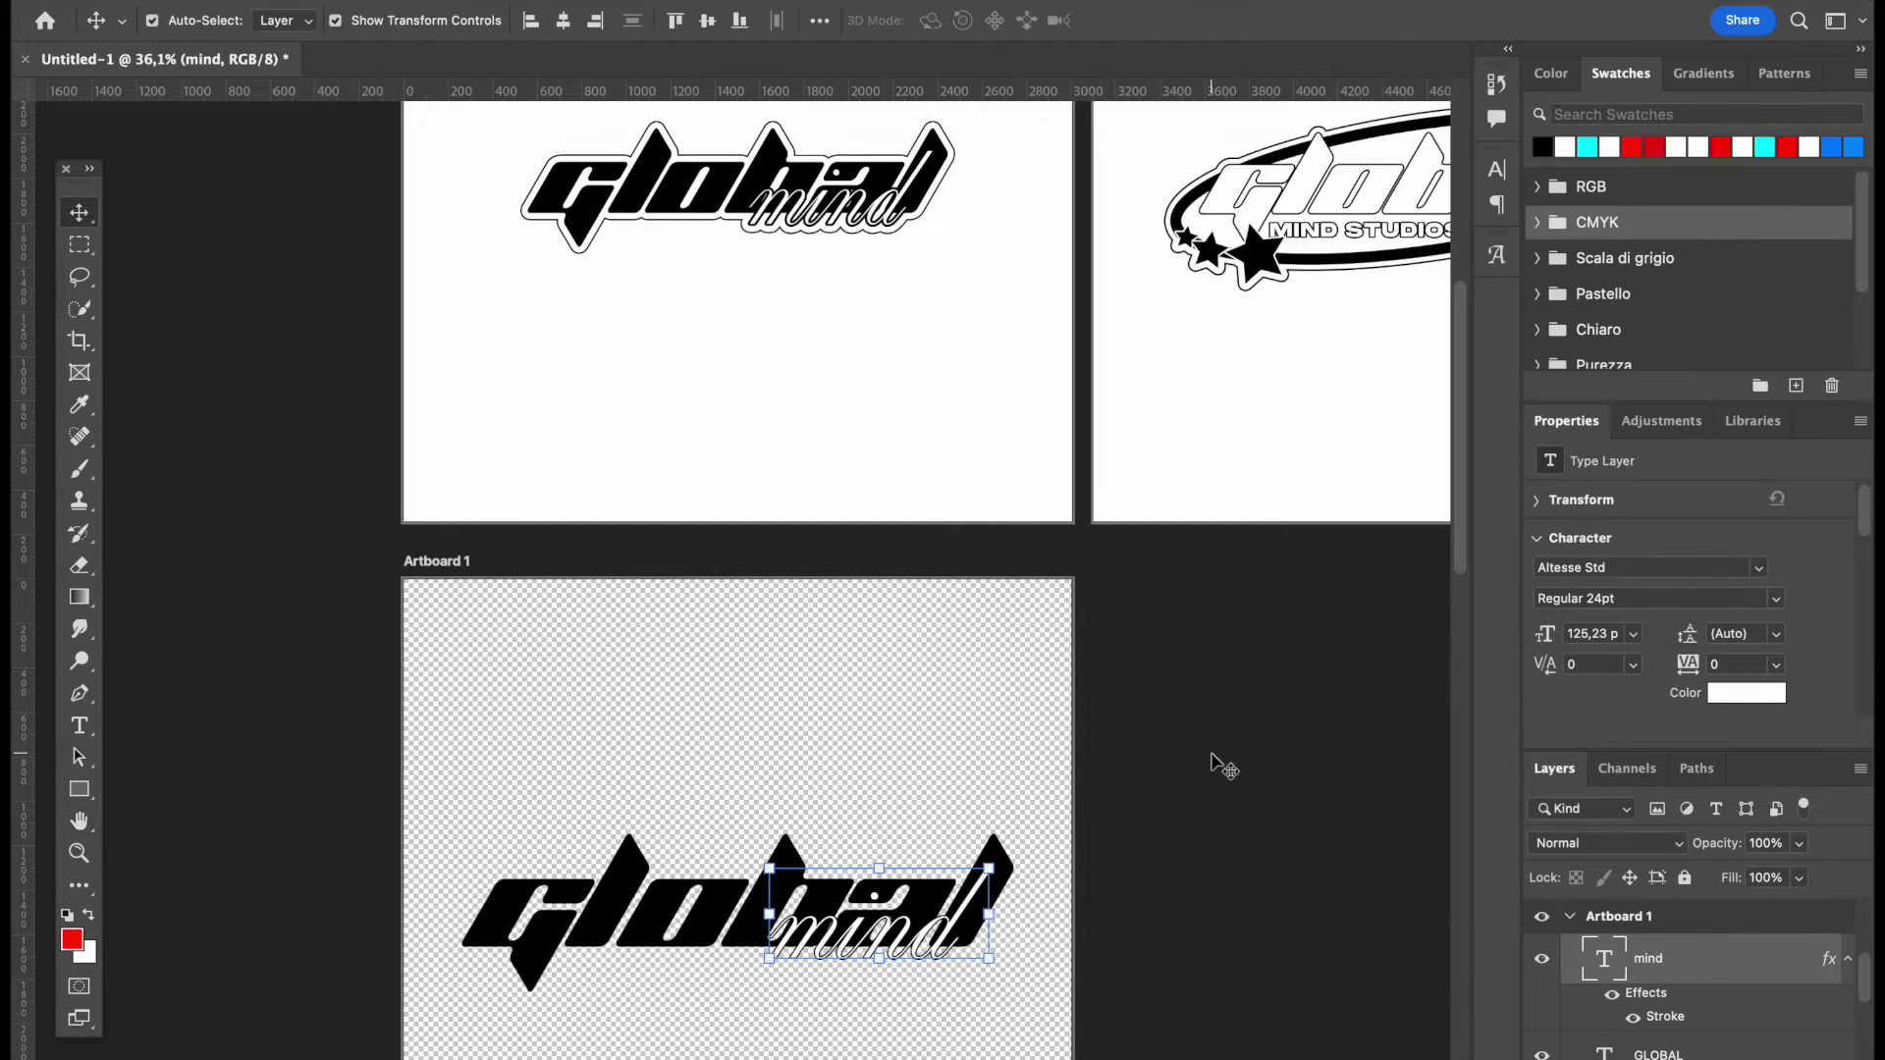
- Select the "mind" and "global" text layers together and convert them into one smart object
scroll(1213, 756, "down", 3)
left_click(712, 810, "shift")
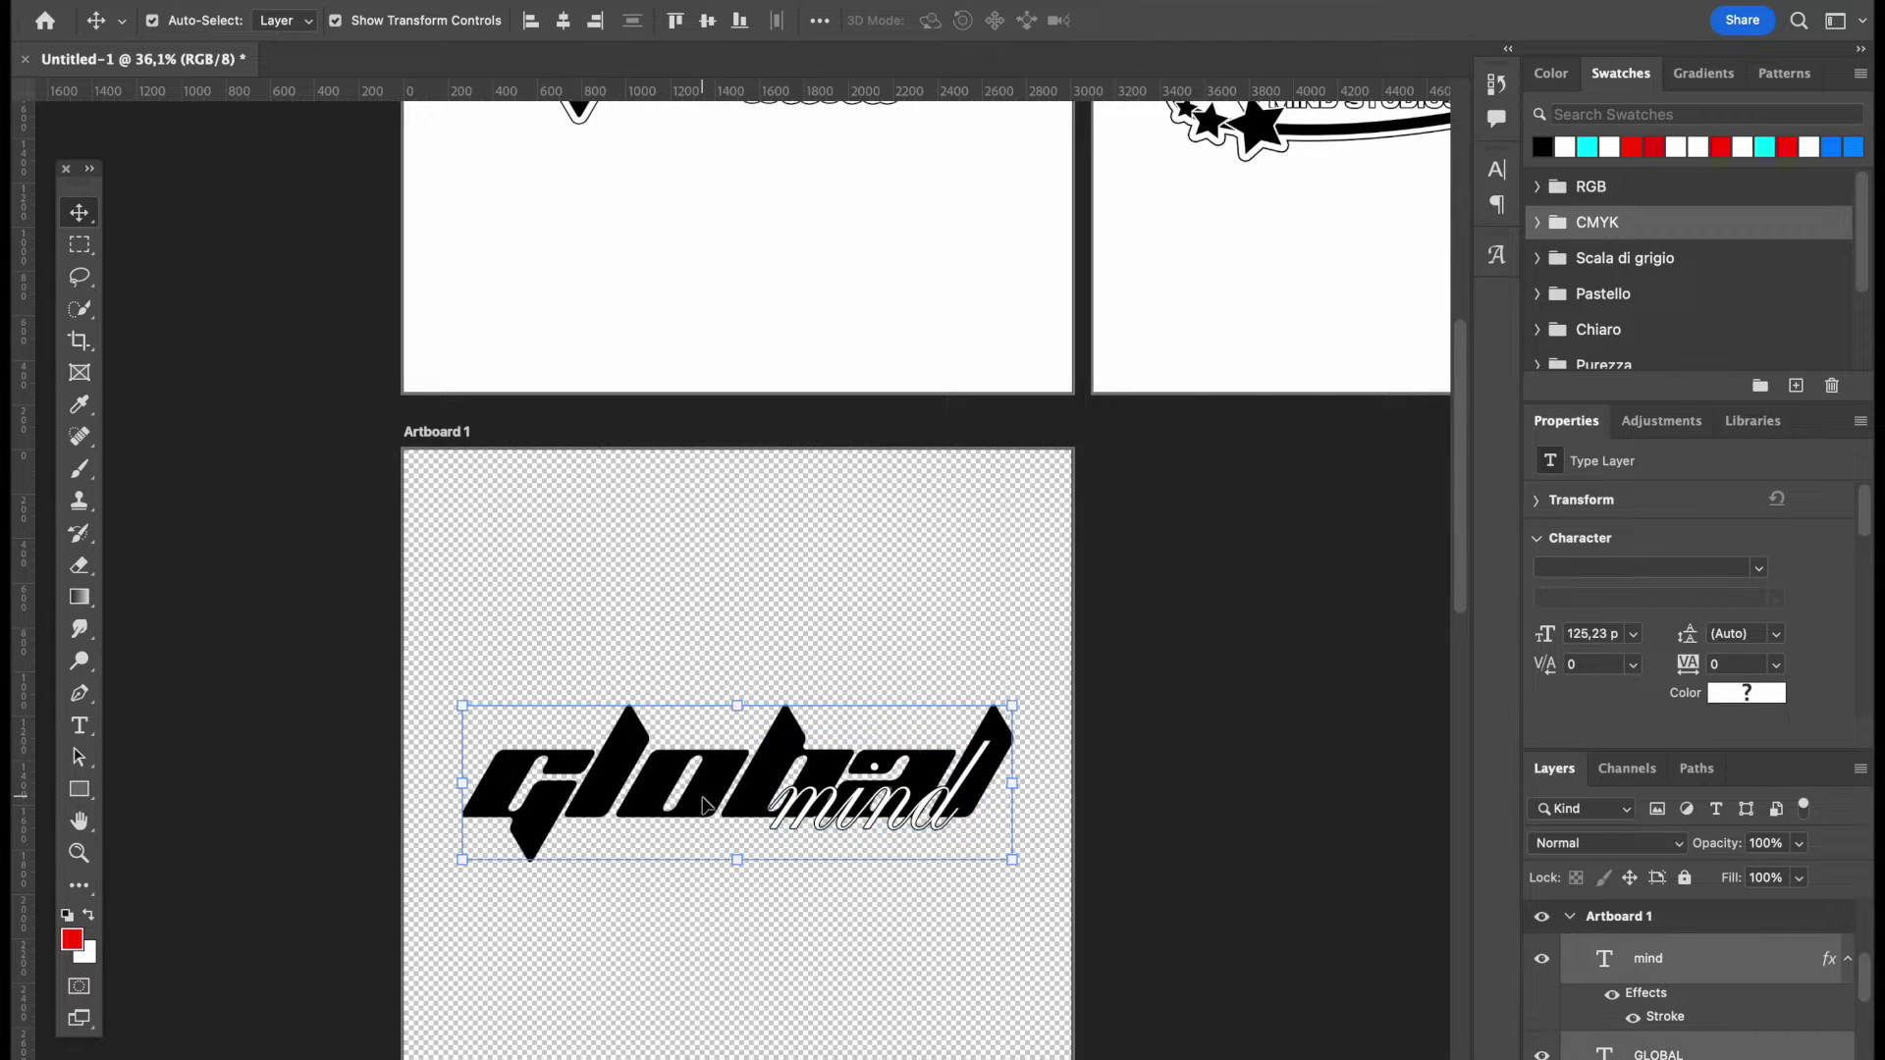
scroll(1750, 1041, "down", 2)
right_click(1755, 1005)
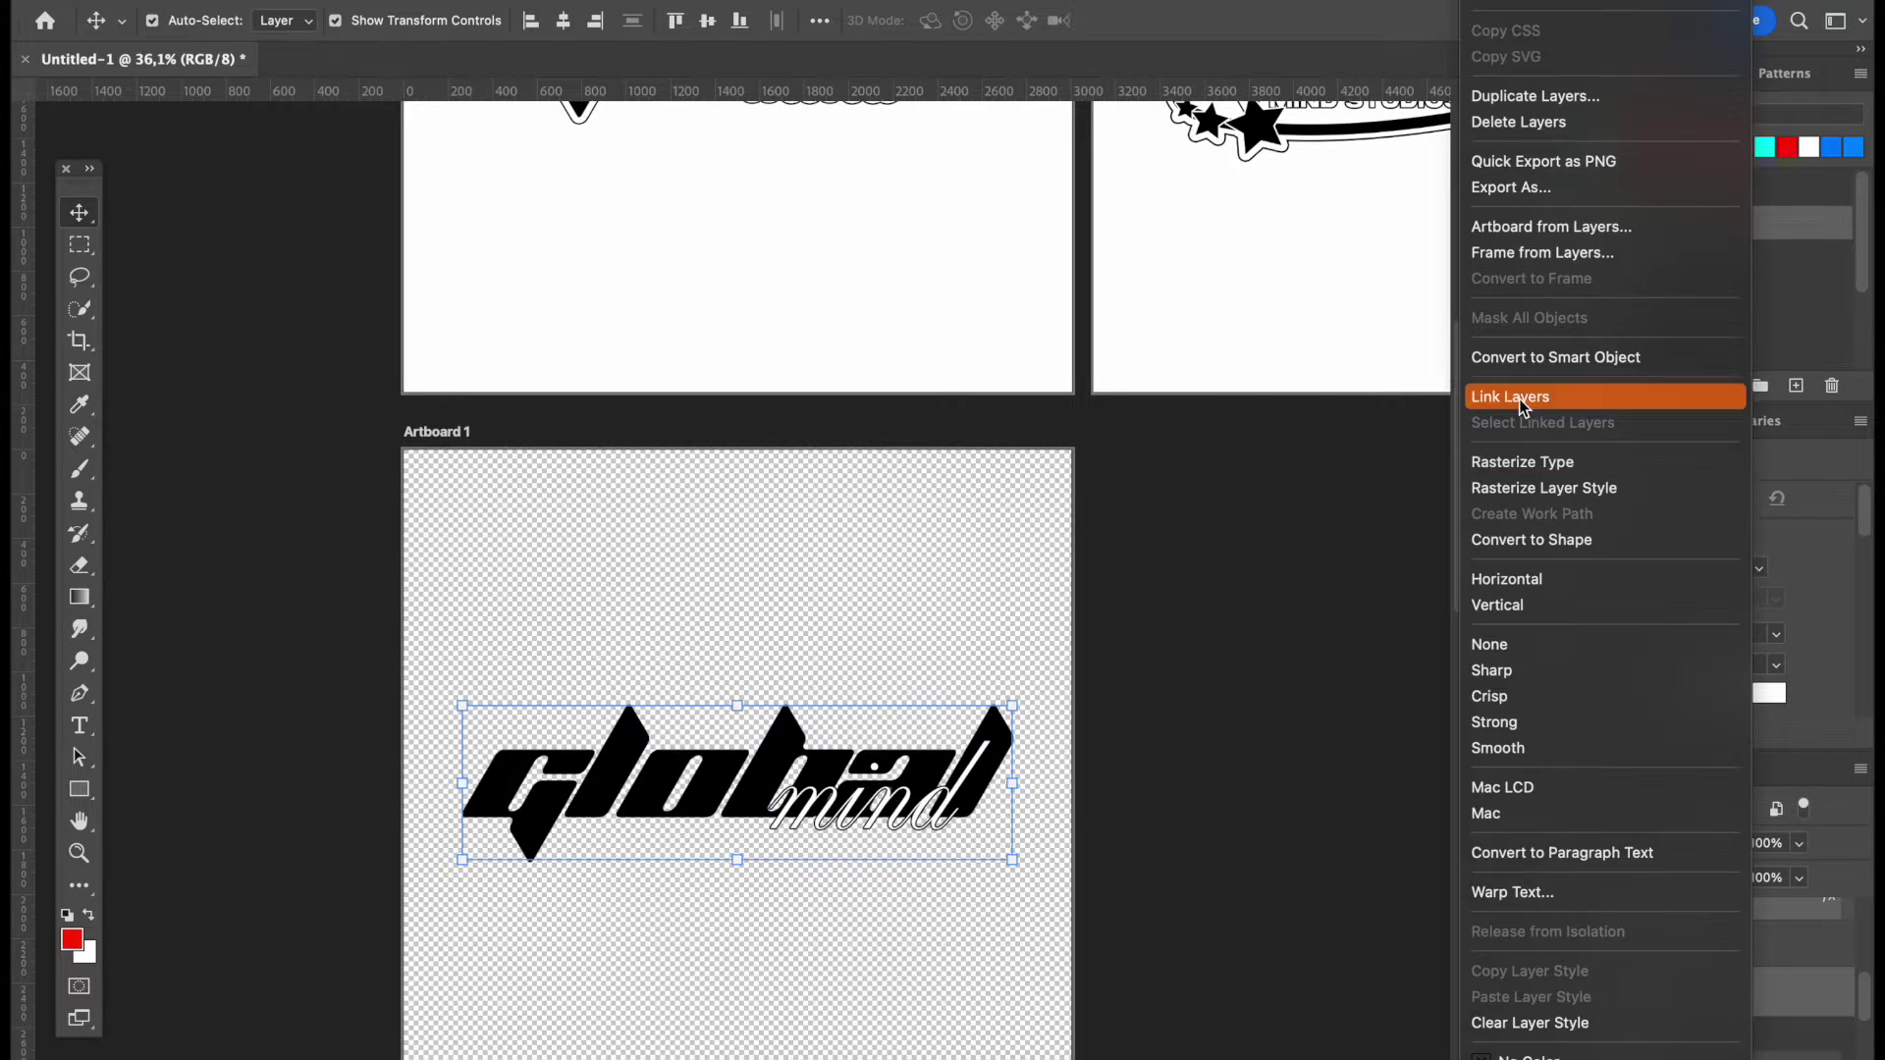
left_click(1518, 358)
scroll(959, 502, "up", 2)
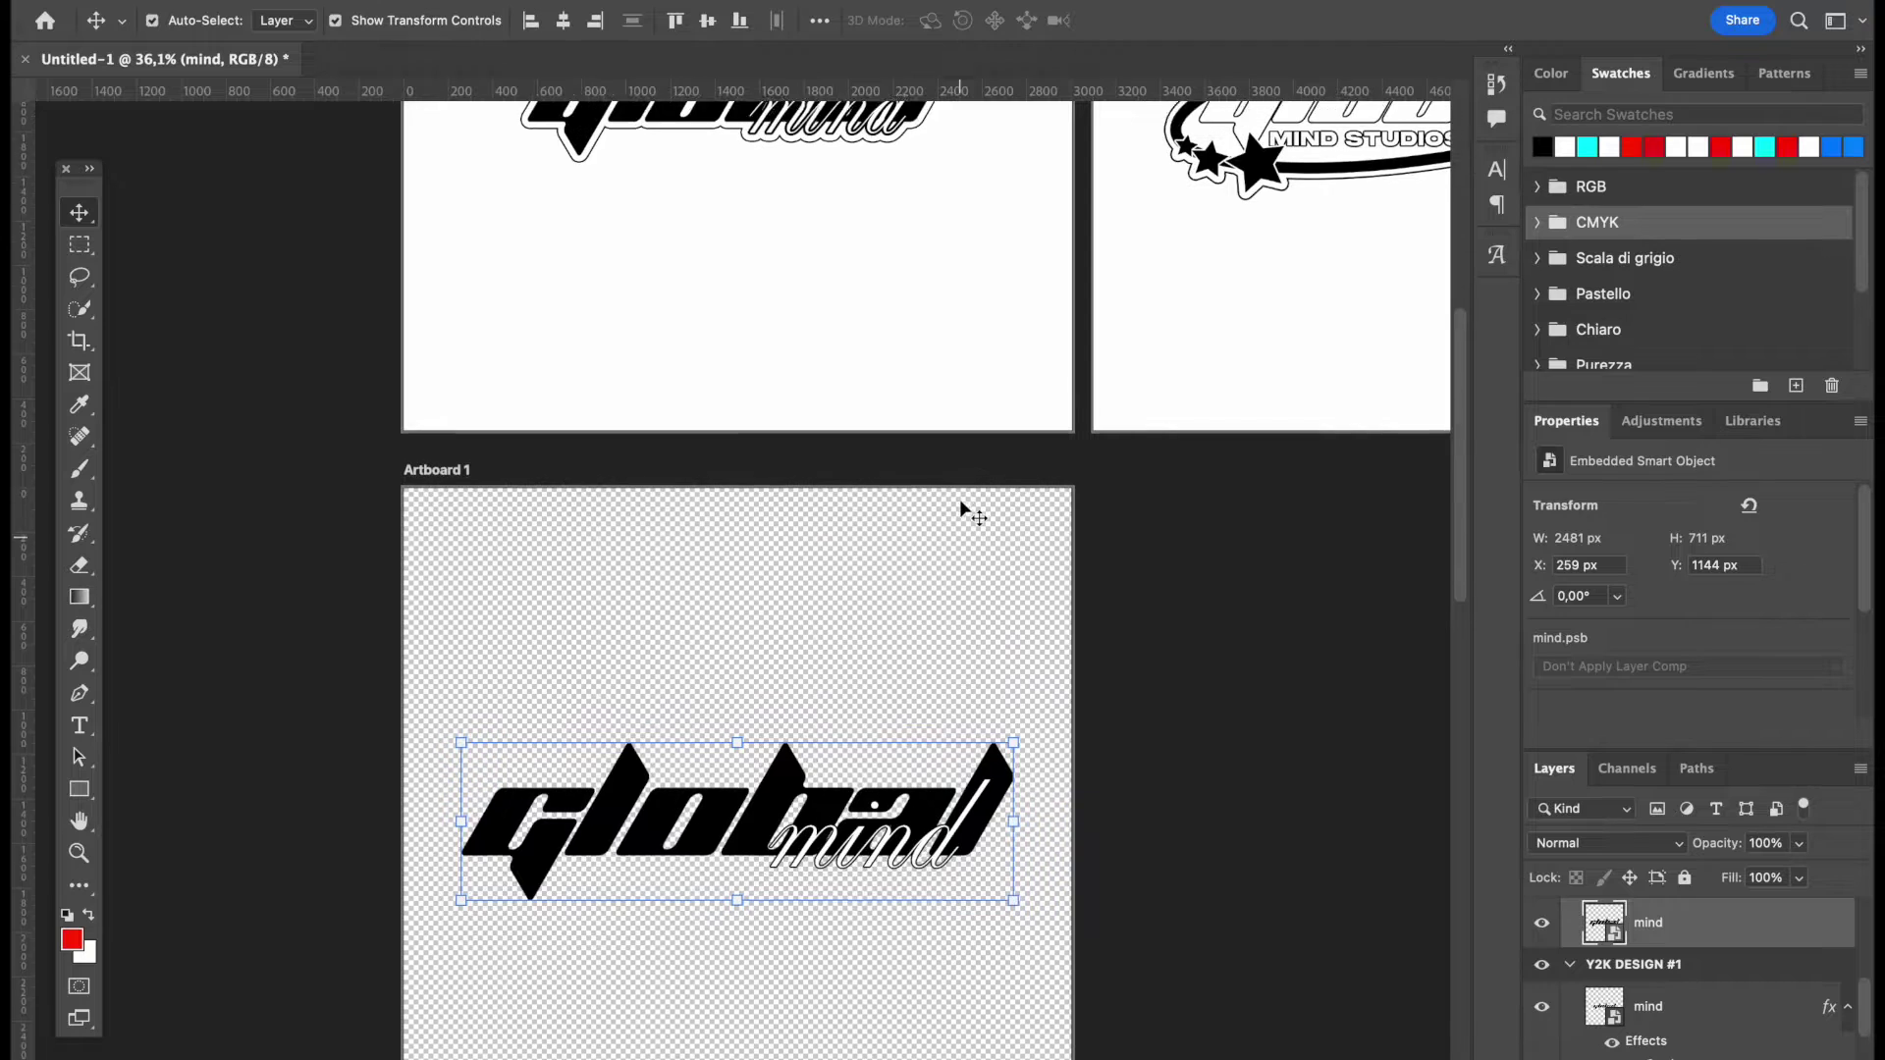
- Apply a white (ffffff) outside stroke of about 29 px around the combined "global mind" smart object
double_click(1848, 923)
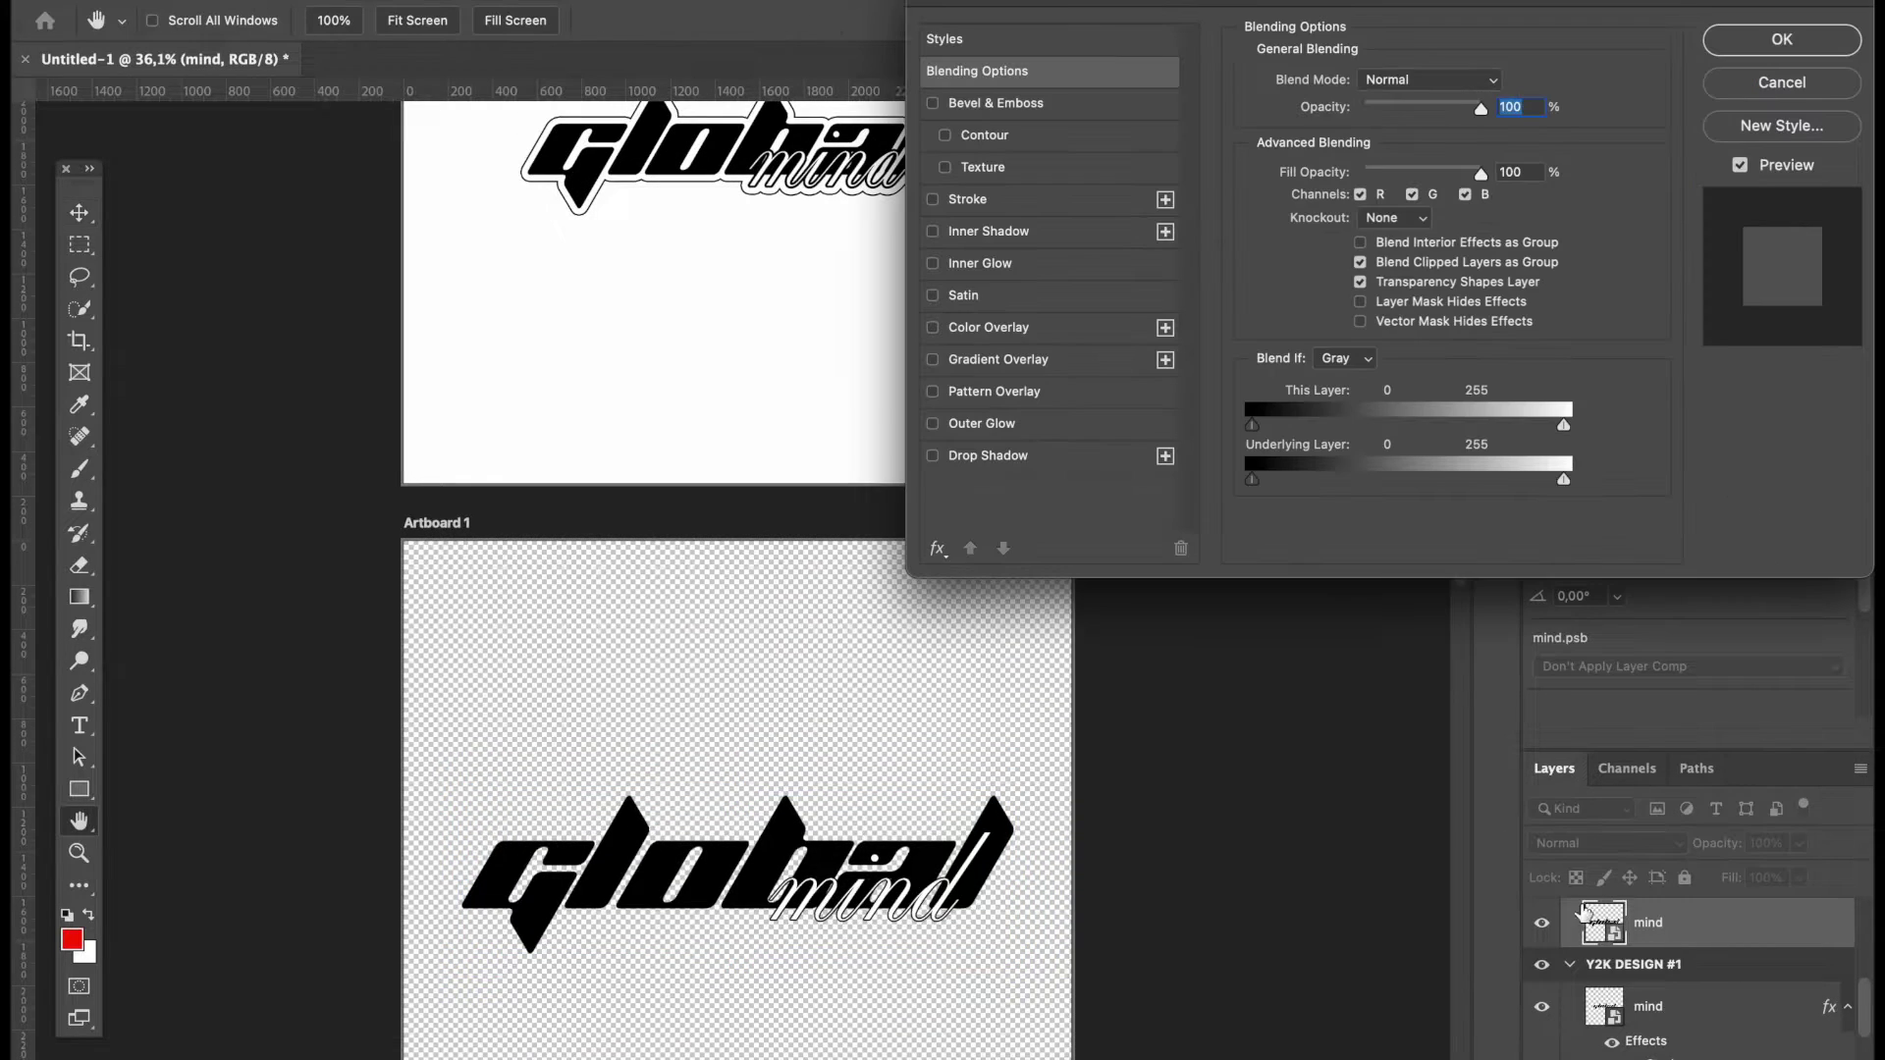
left_click(934, 201)
left_click(1057, 210)
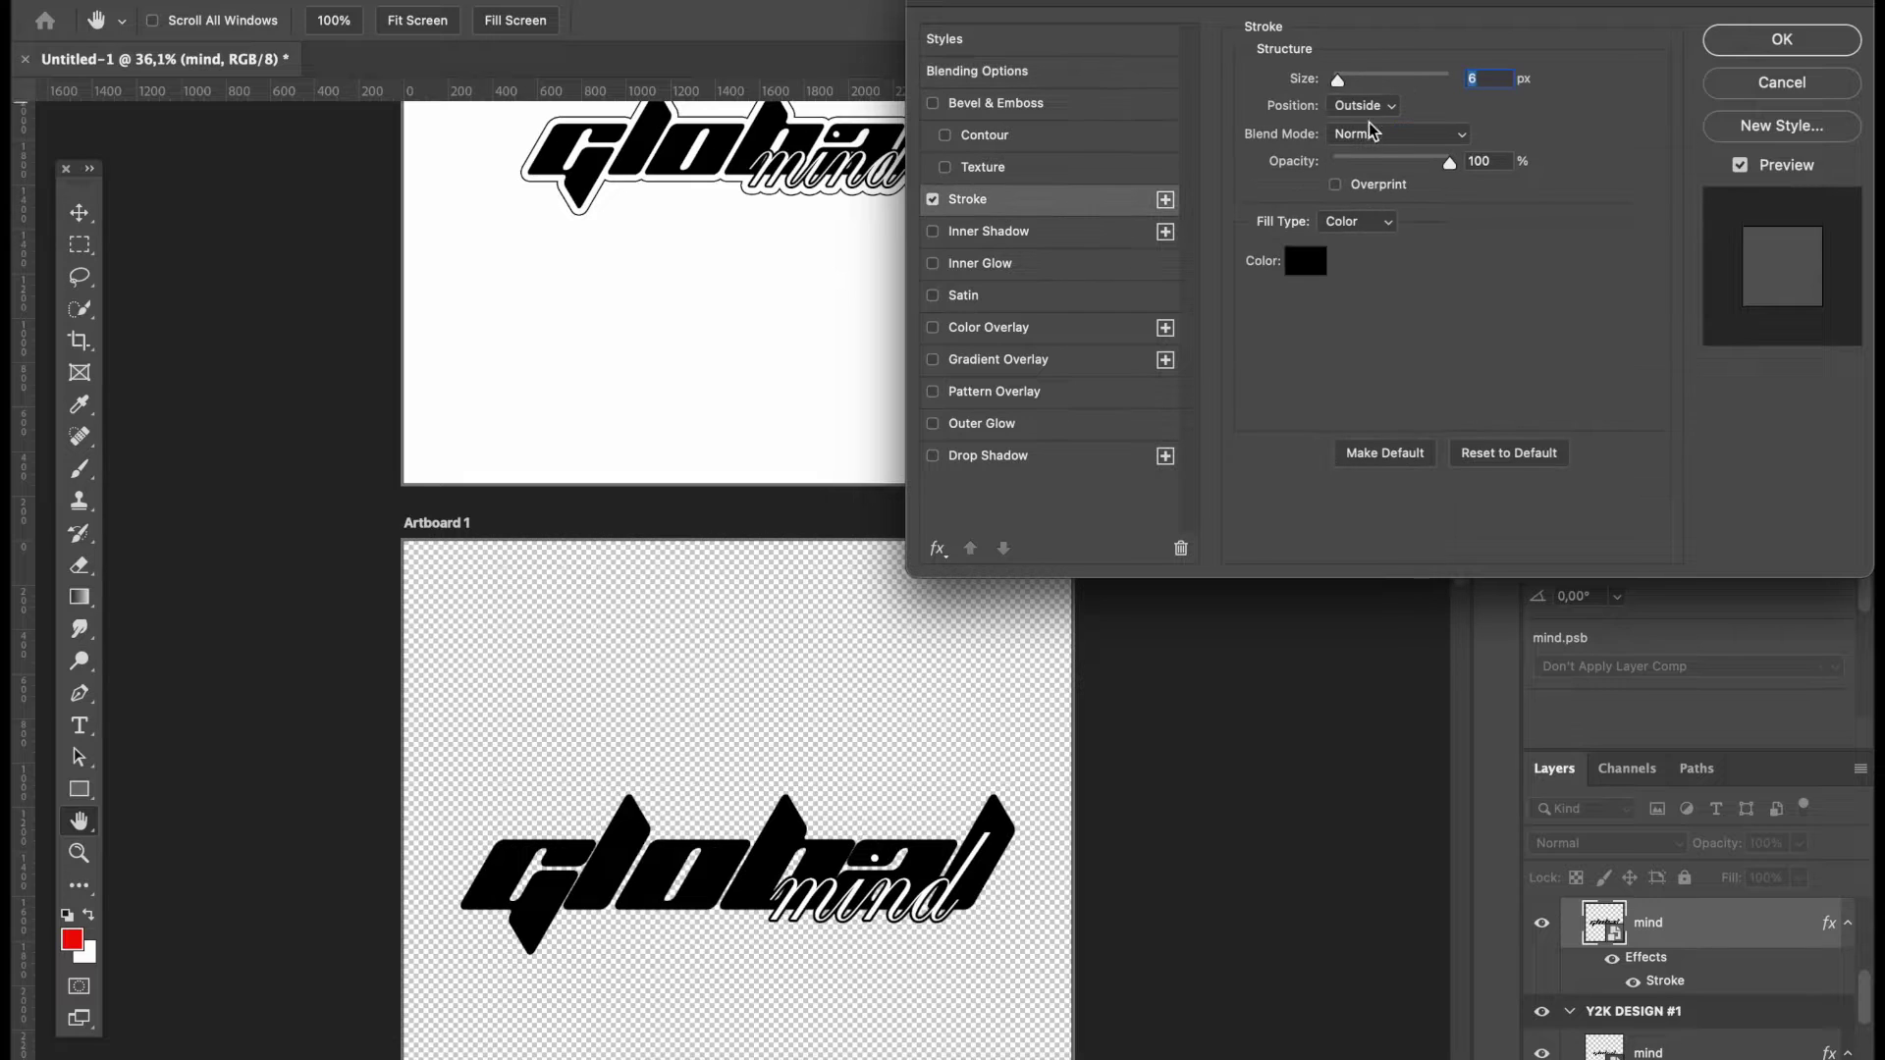
left_click(1316, 275)
left_click_drag(1348, 893, 693, 67)
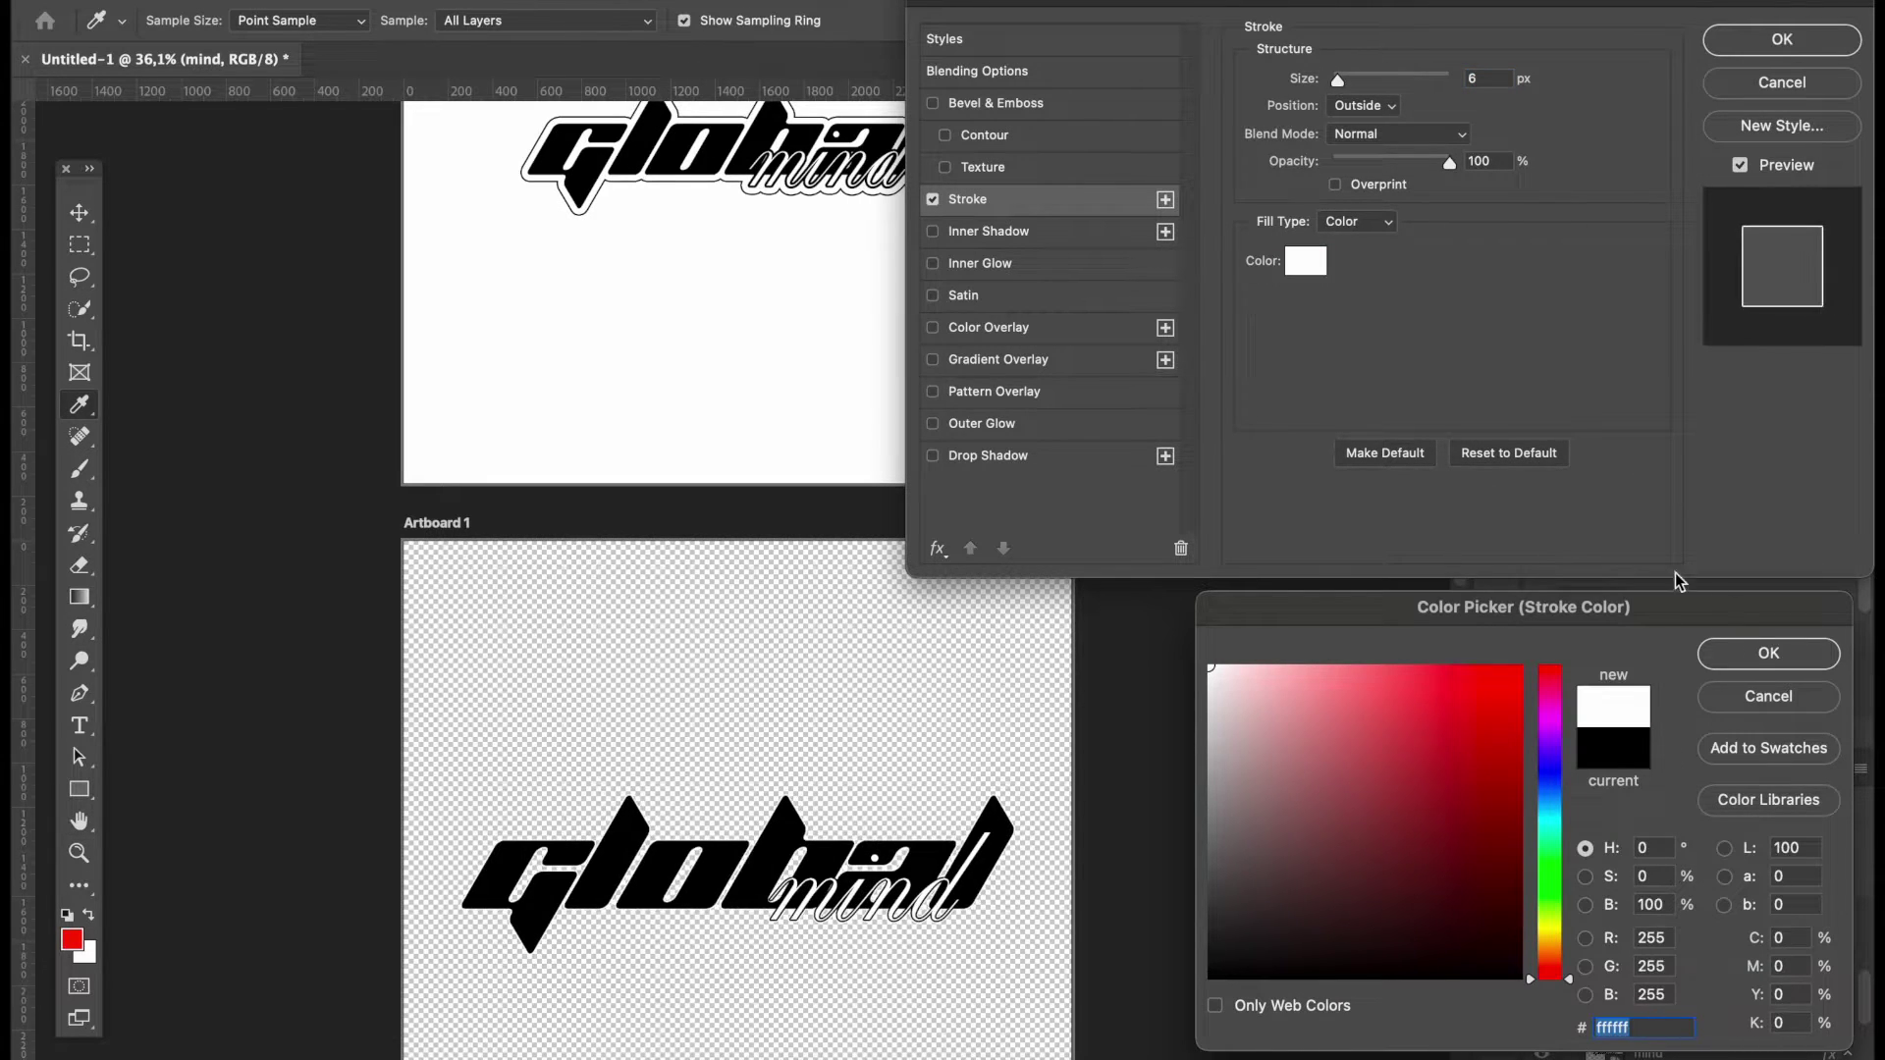
left_click(1762, 653)
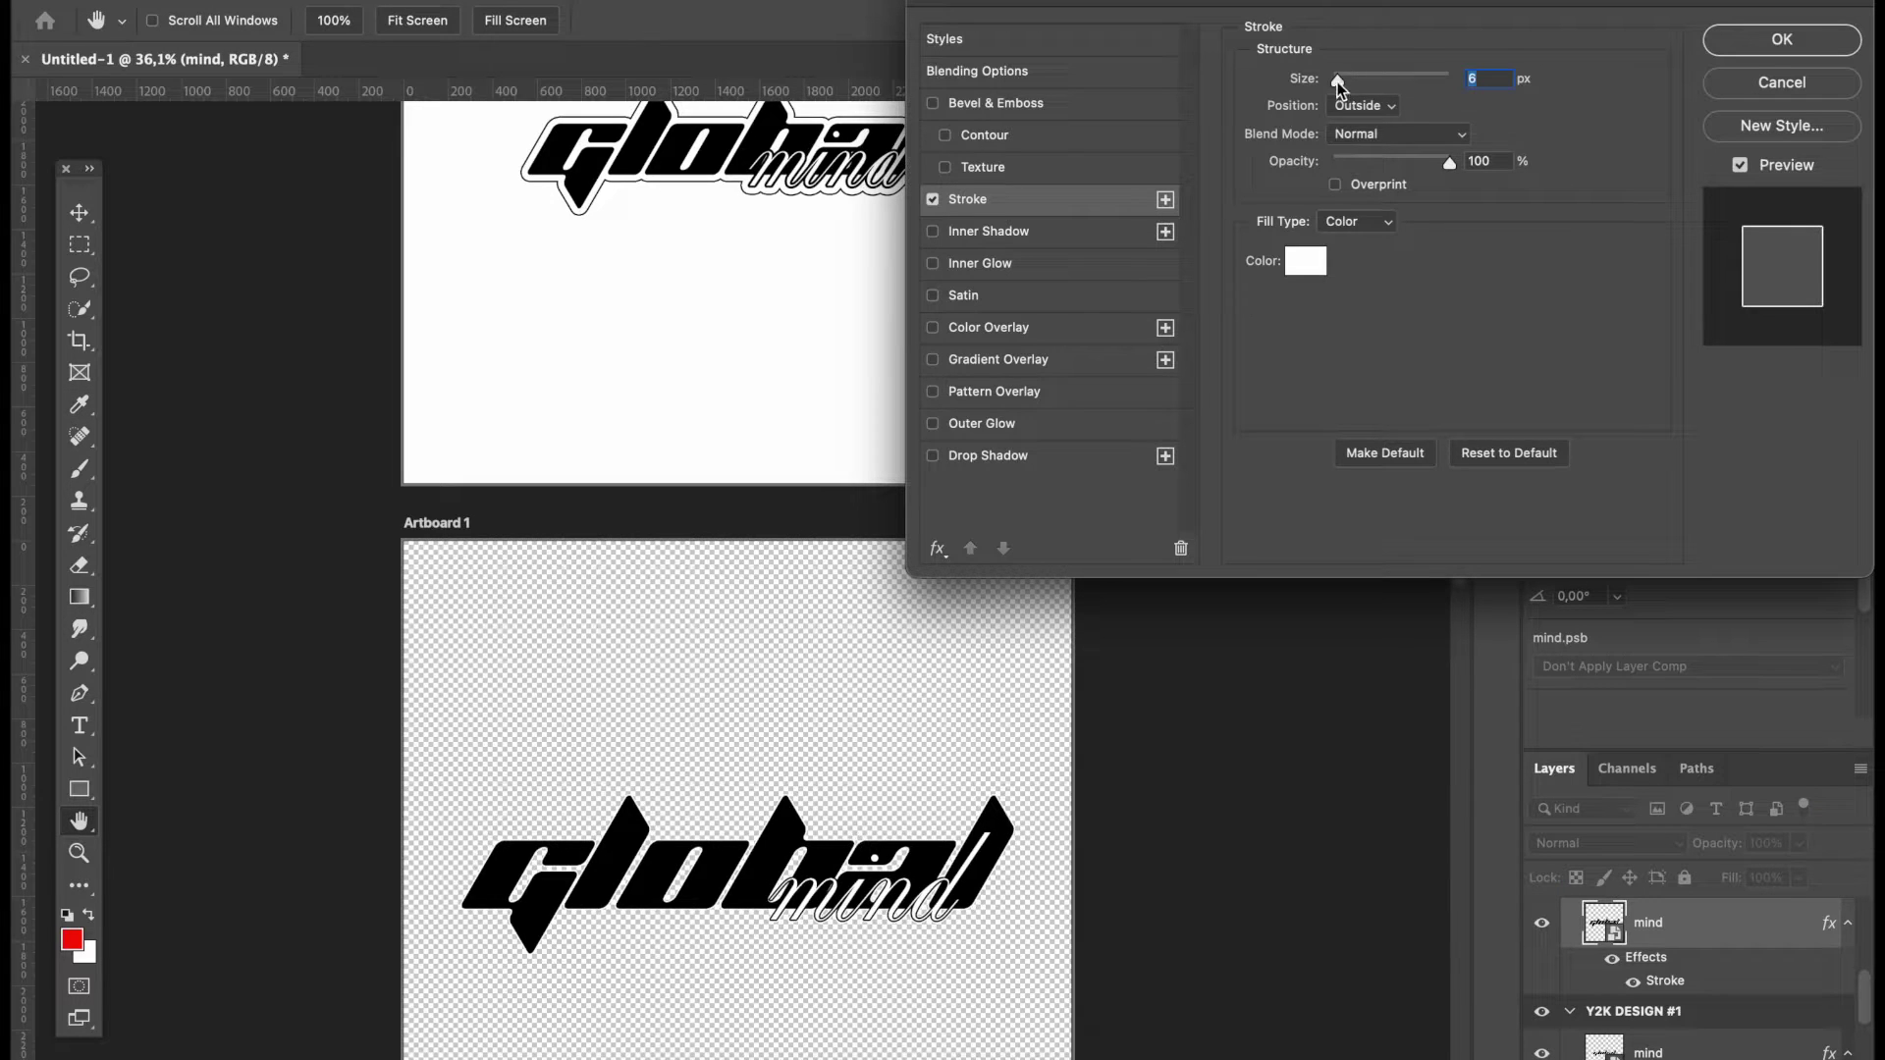
mouse_move(1337, 81)
left_mouse_down()
mouse_move(1370, 80)
mouse_move(1353, 81)
left_mouse_up()
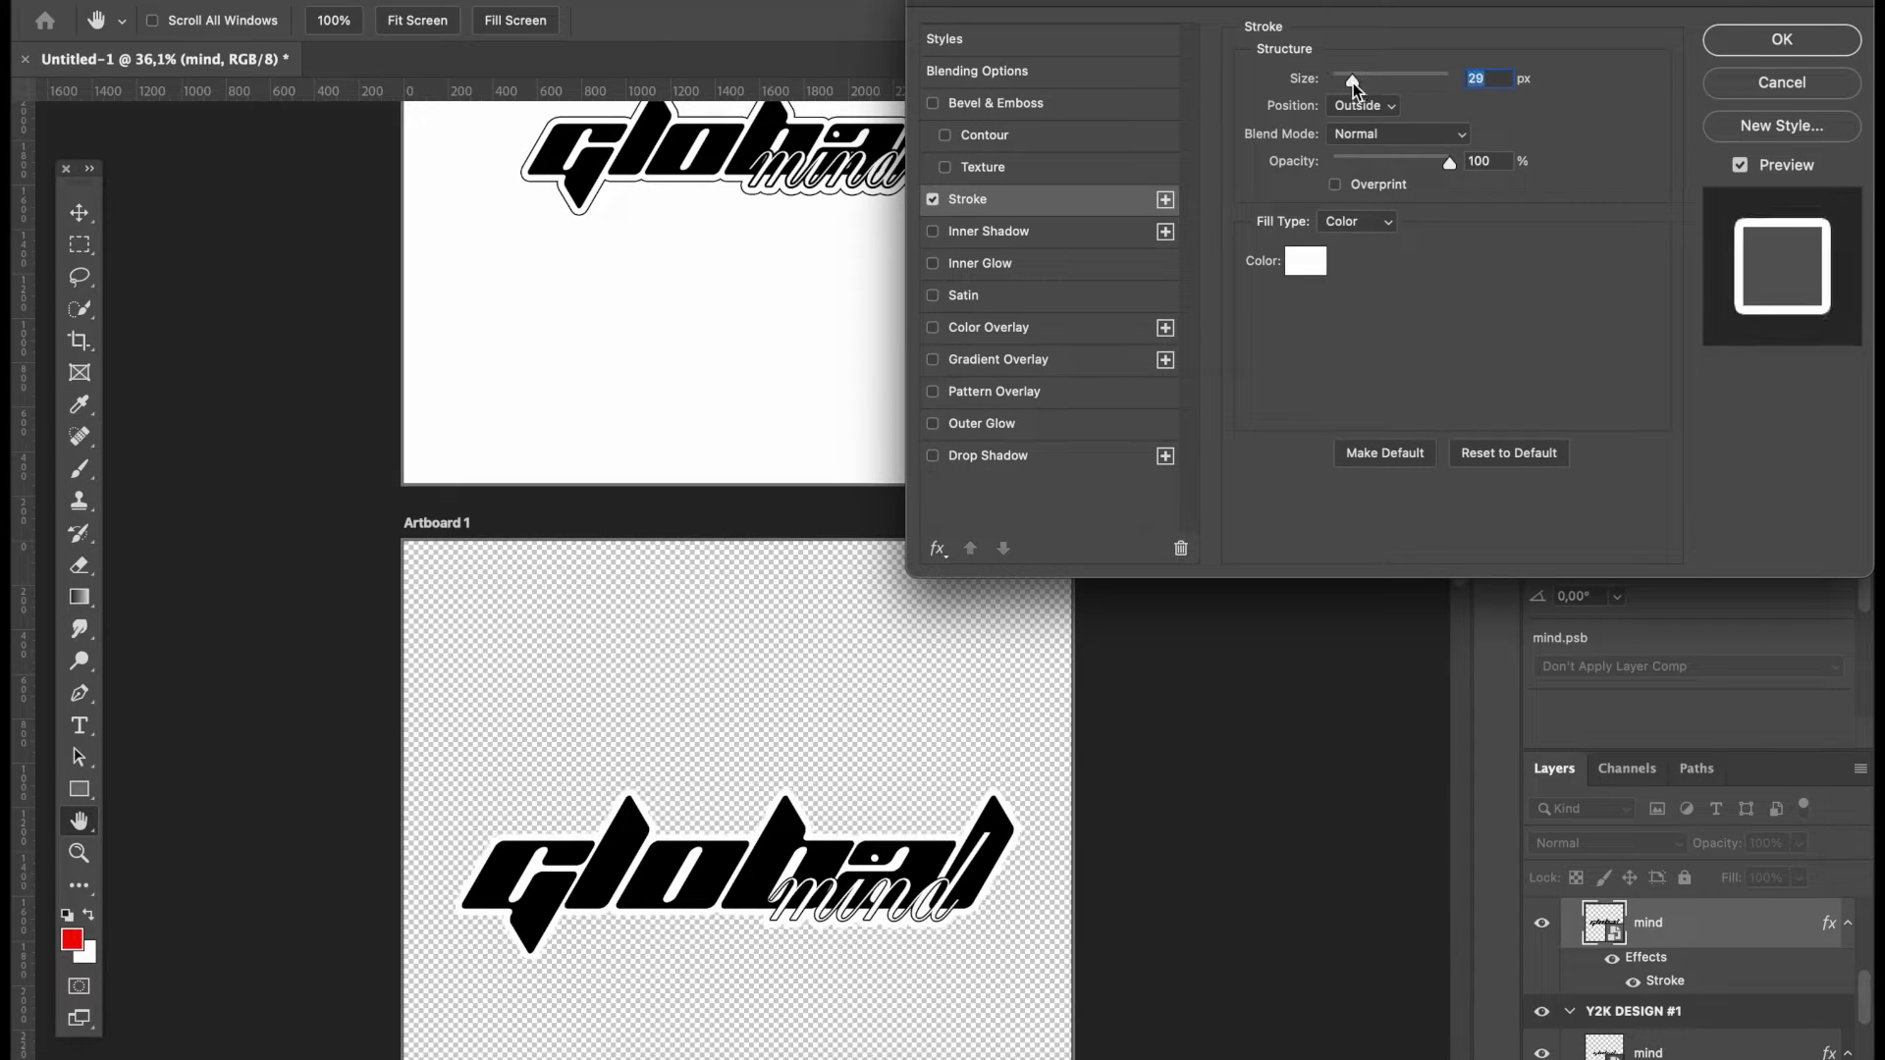
left_click(1782, 40)
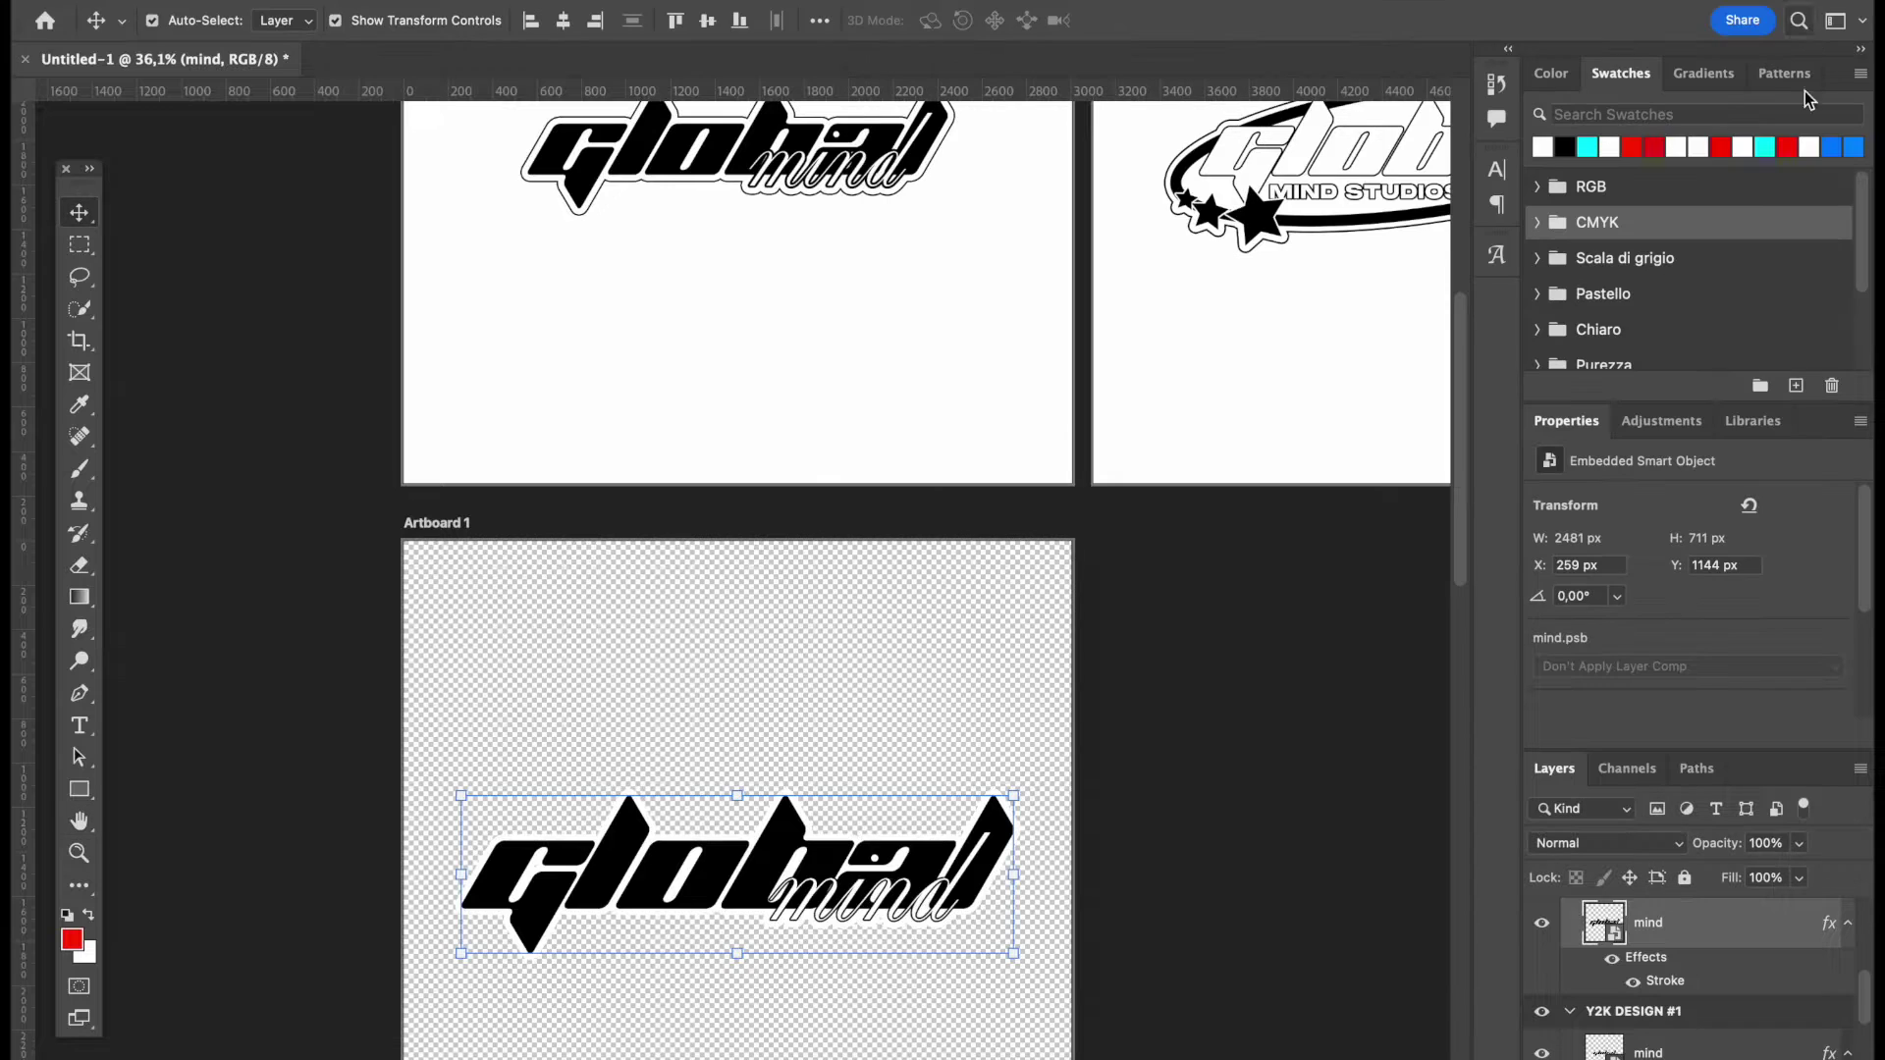
- Convert the white-outlined logo into a smart object again and add another outside stroke effect to it
right_click(1745, 940)
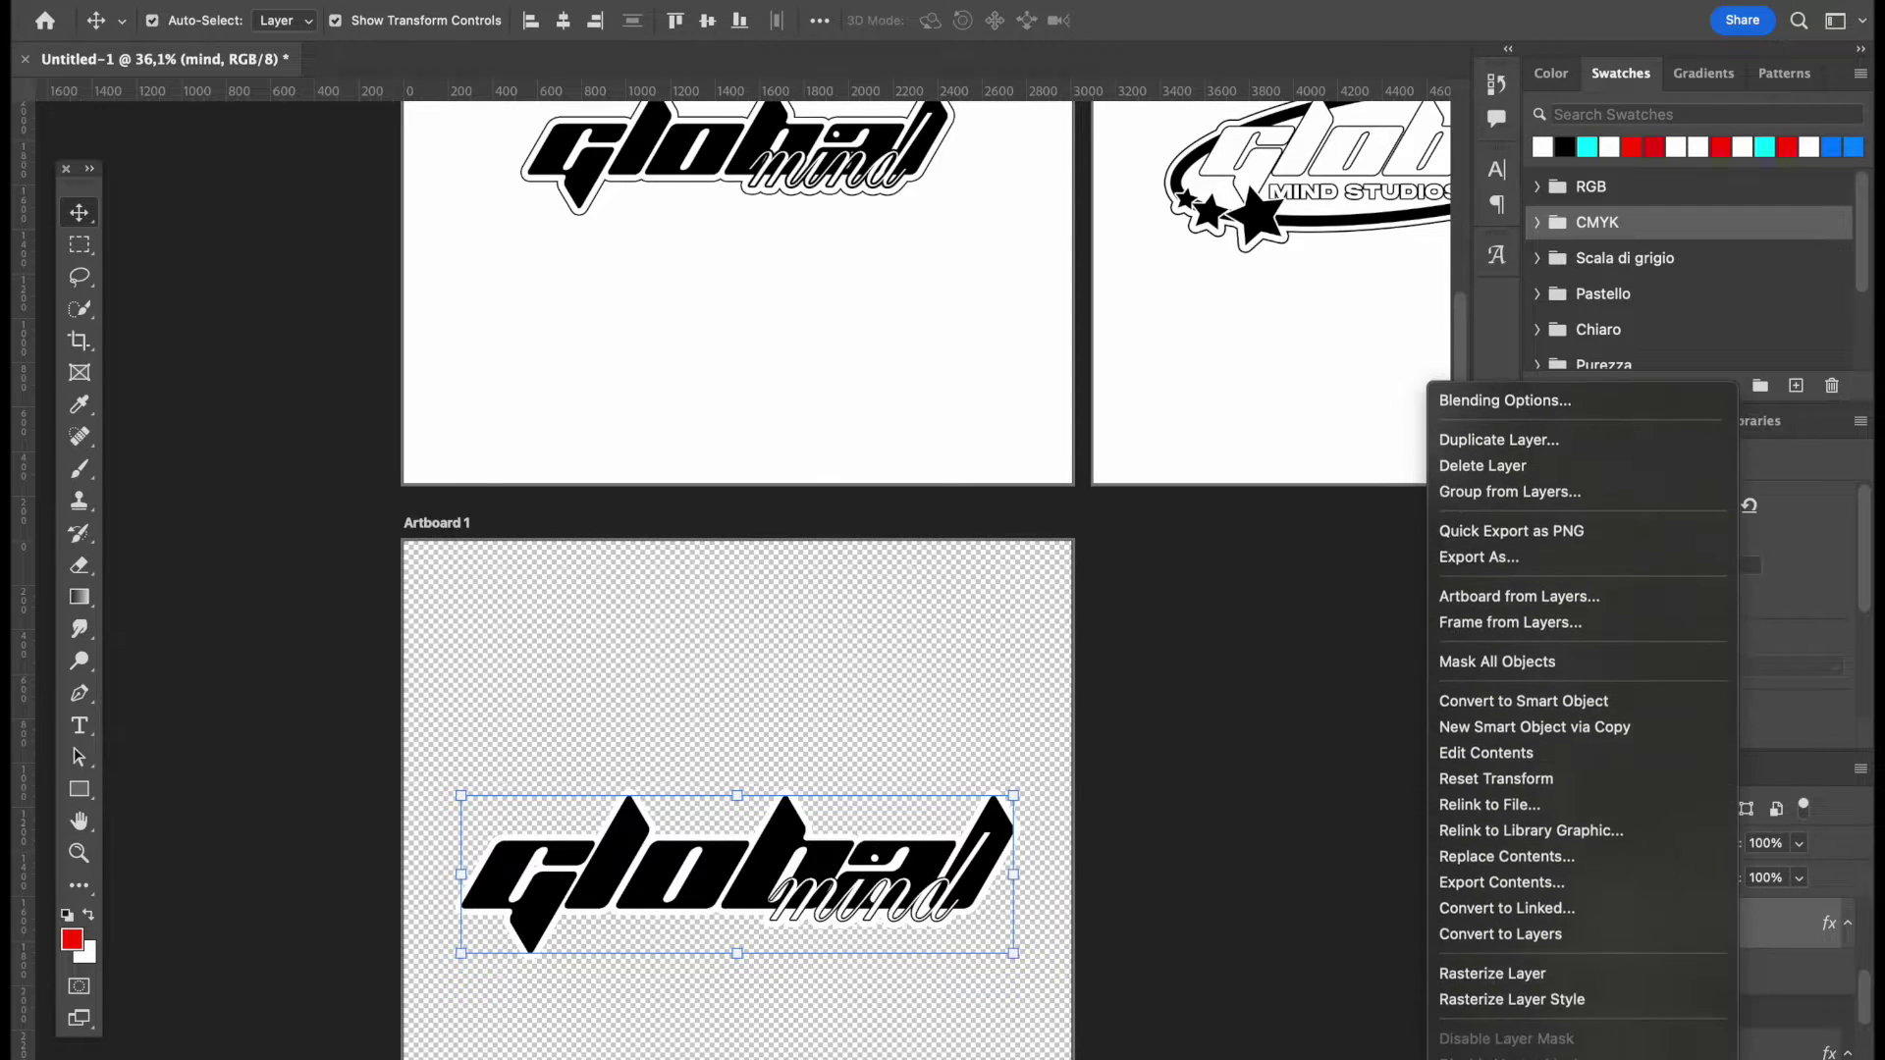
left_click(1669, 649)
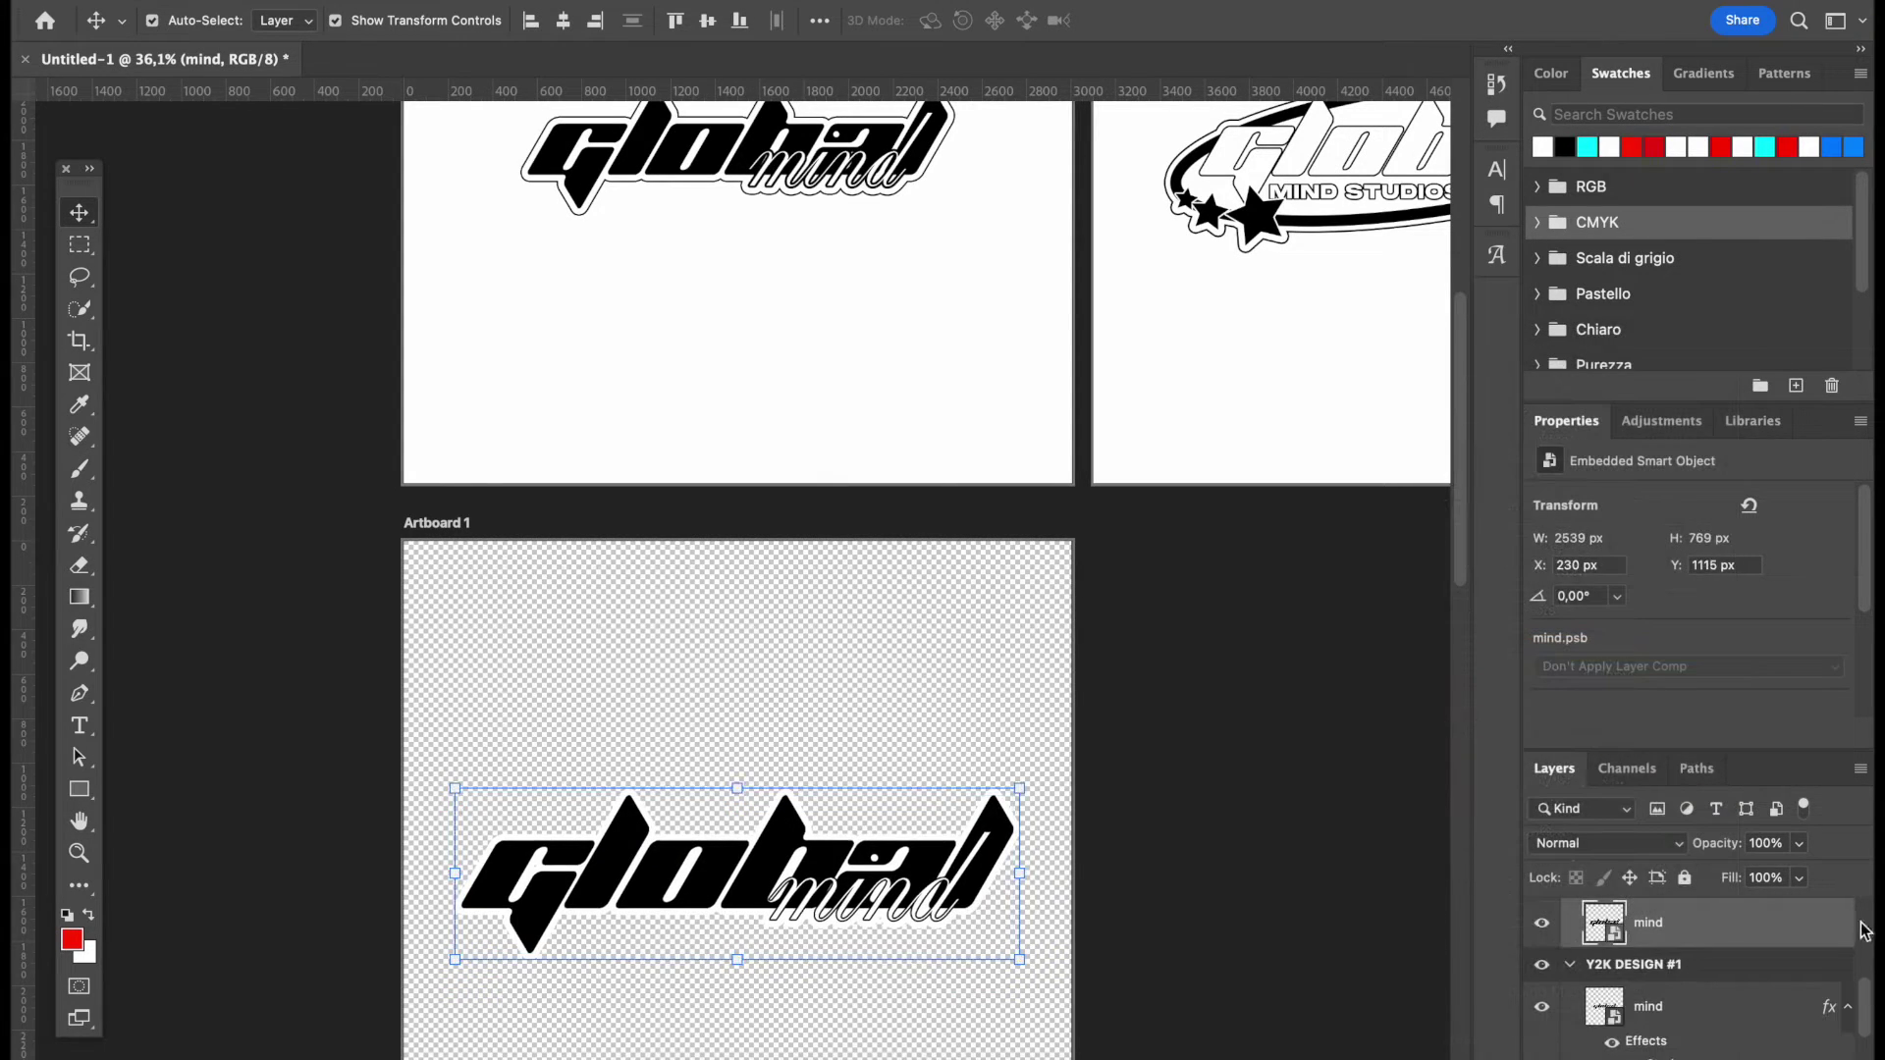
double_click(1841, 928)
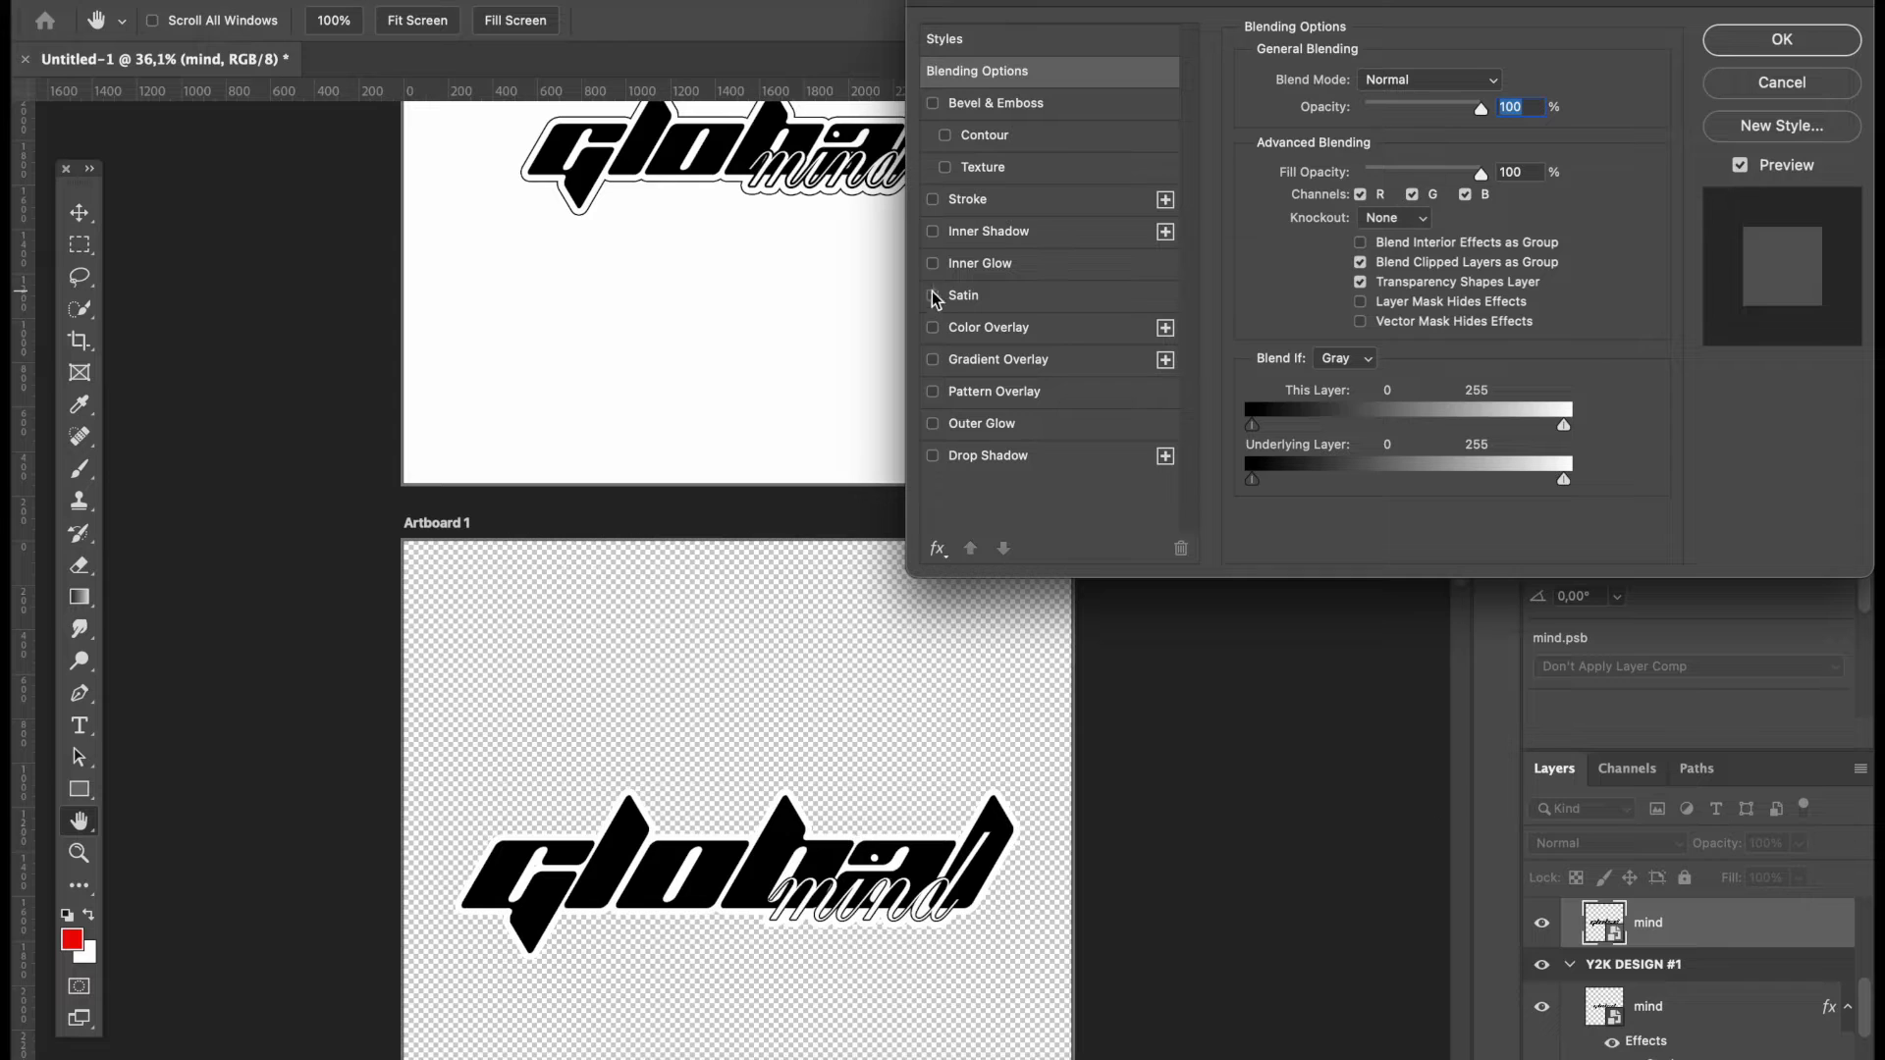
left_click(933, 202)
left_click(1002, 208)
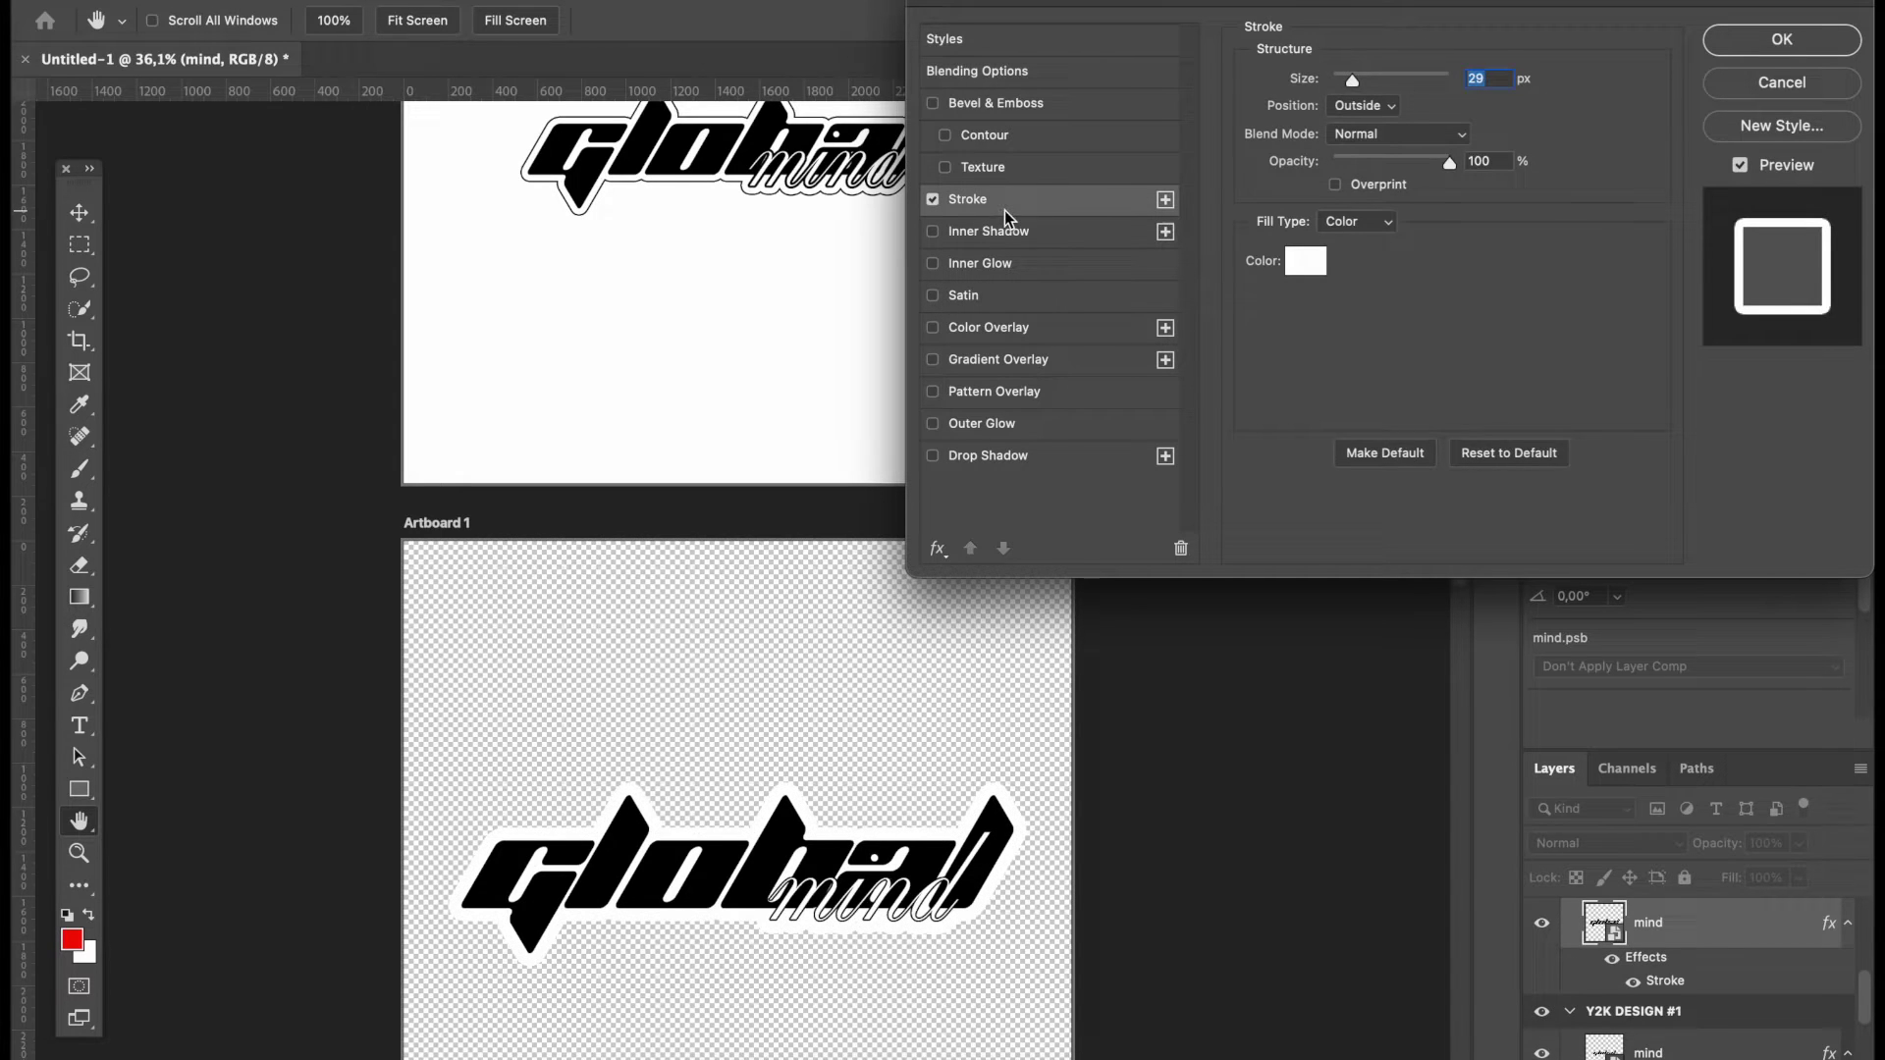
- Set the logo's outer stroke to black (000000) at about 9 px, apply it and deselect the layer
left_click(1294, 272)
left_click(1210, 977)
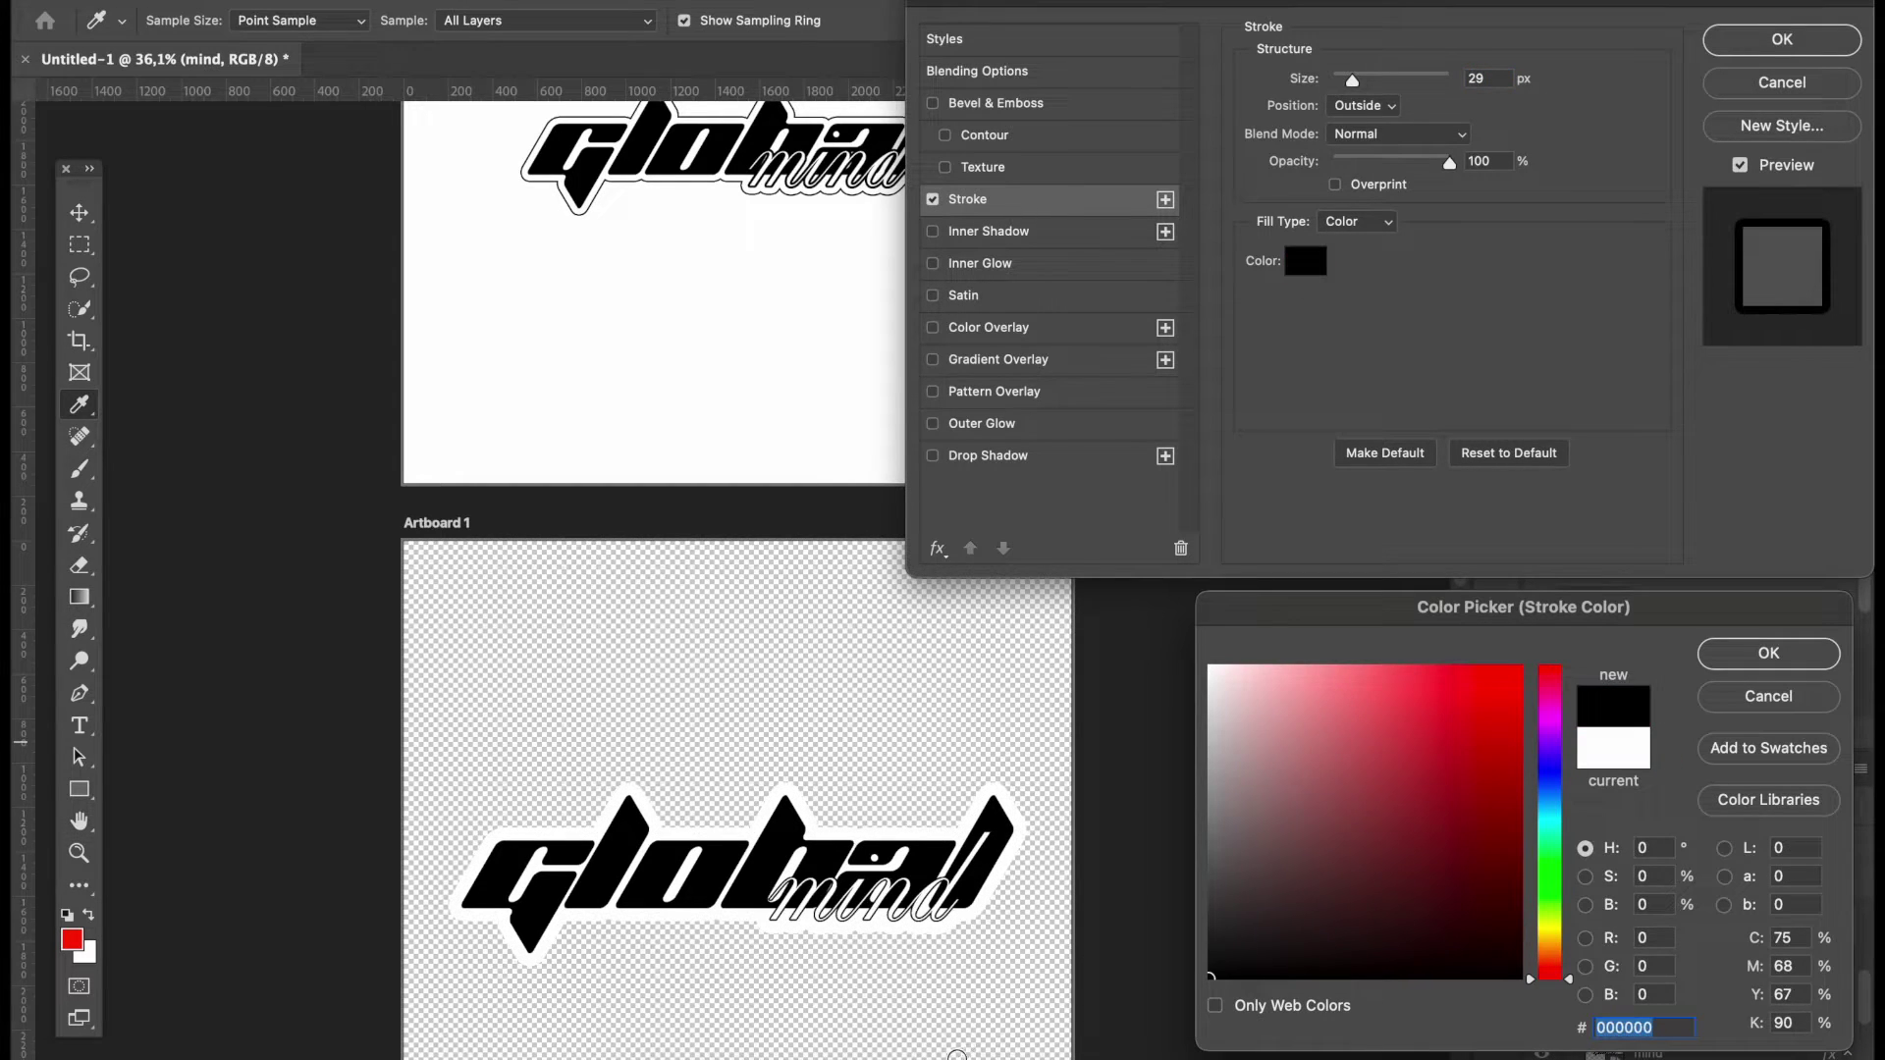
left_click(1810, 649)
left_click_drag(1347, 82, 1343, 78)
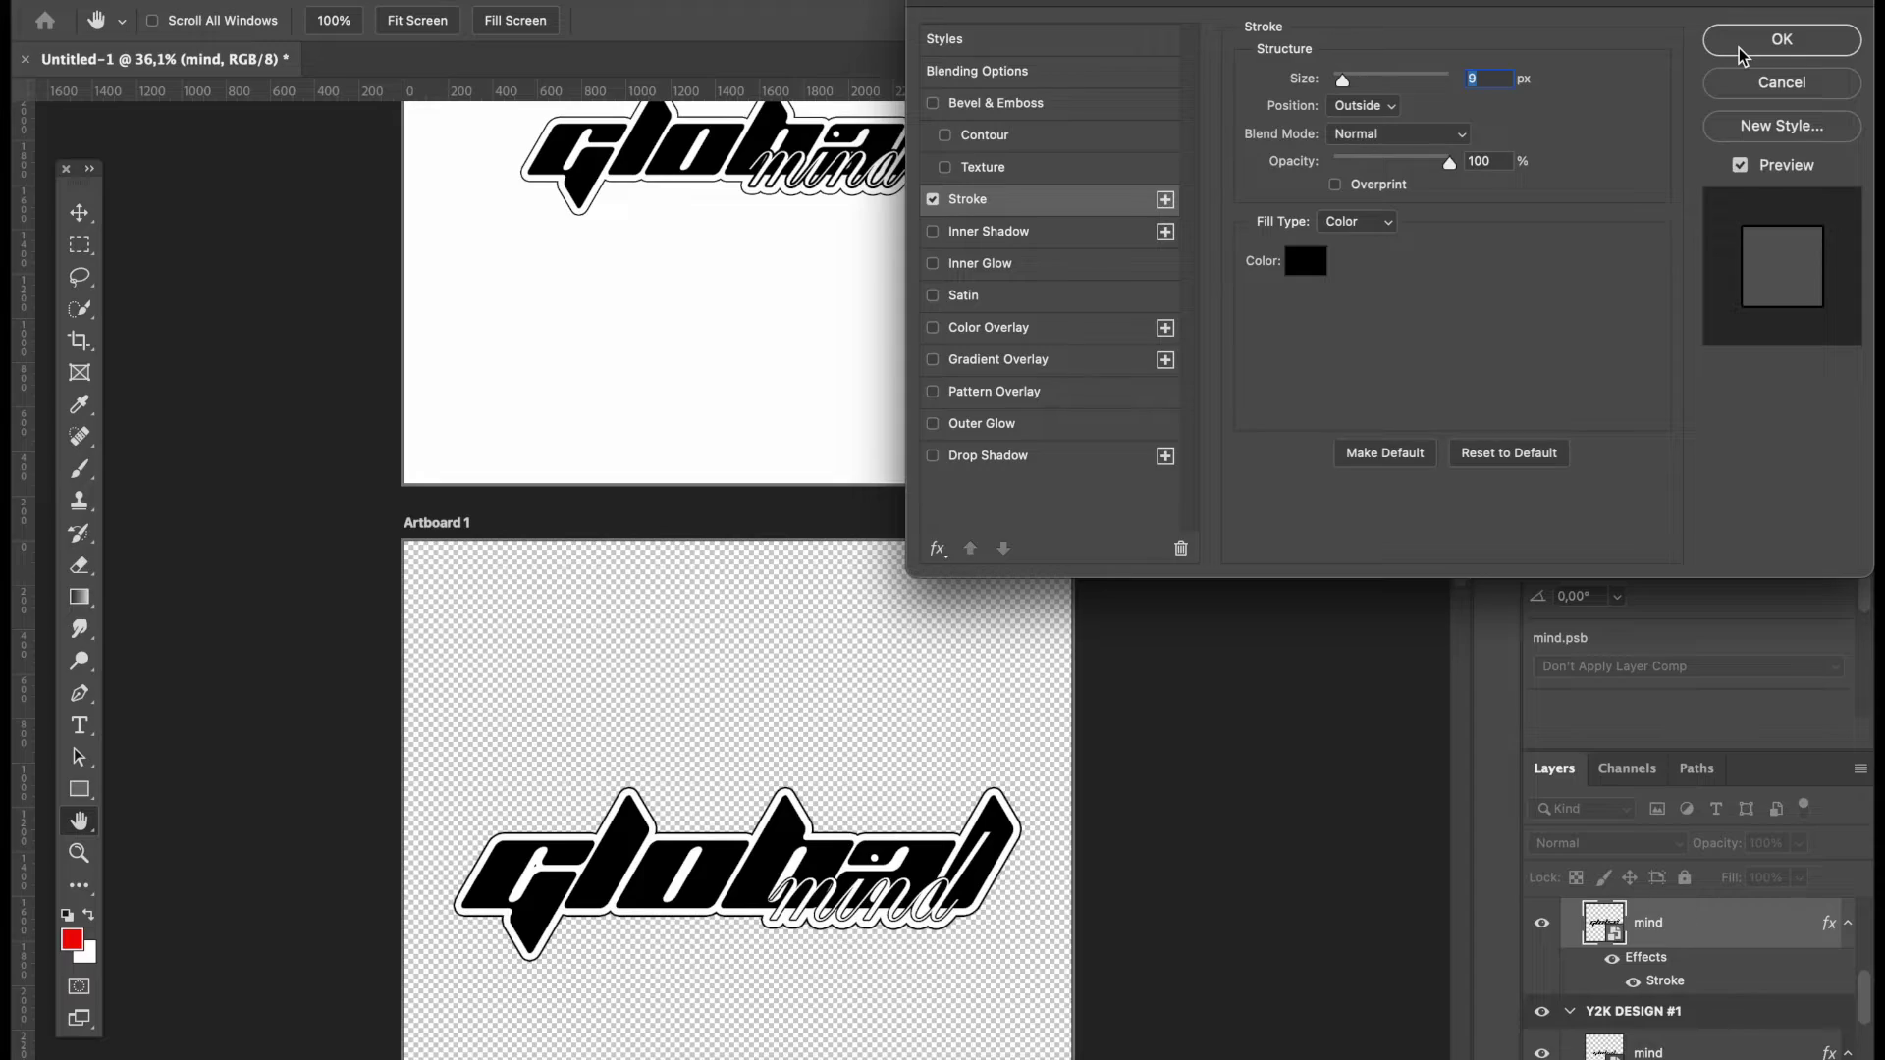
left_click(1782, 39)
left_click(1213, 787)
scroll(1217, 785, "down", 5)
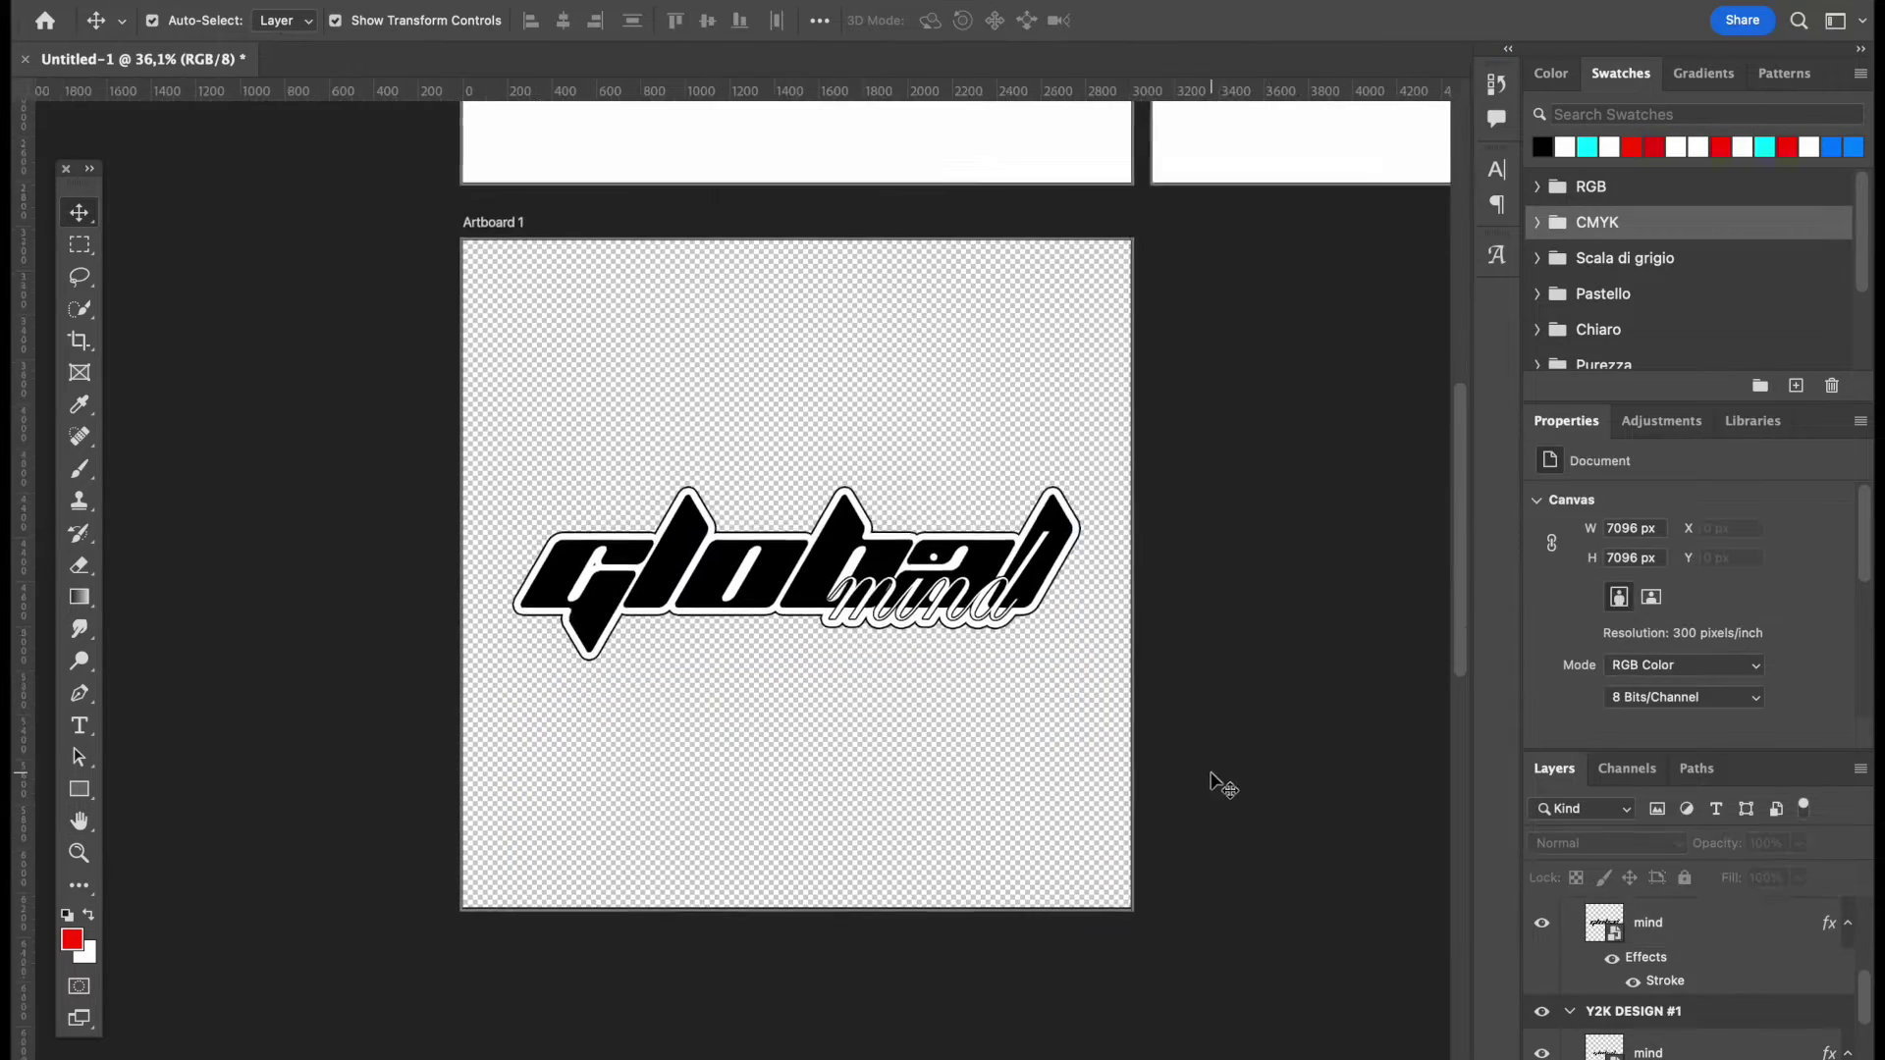
- Compare the new logo with the original by scaling it to about 70.83% below it on the Y2K DESIGN #1 artboard, and undo the changes
scroll(1210, 773, "up", 10)
scroll(1211, 773, "down", 8)
scroll(1211, 776, "up", 7)
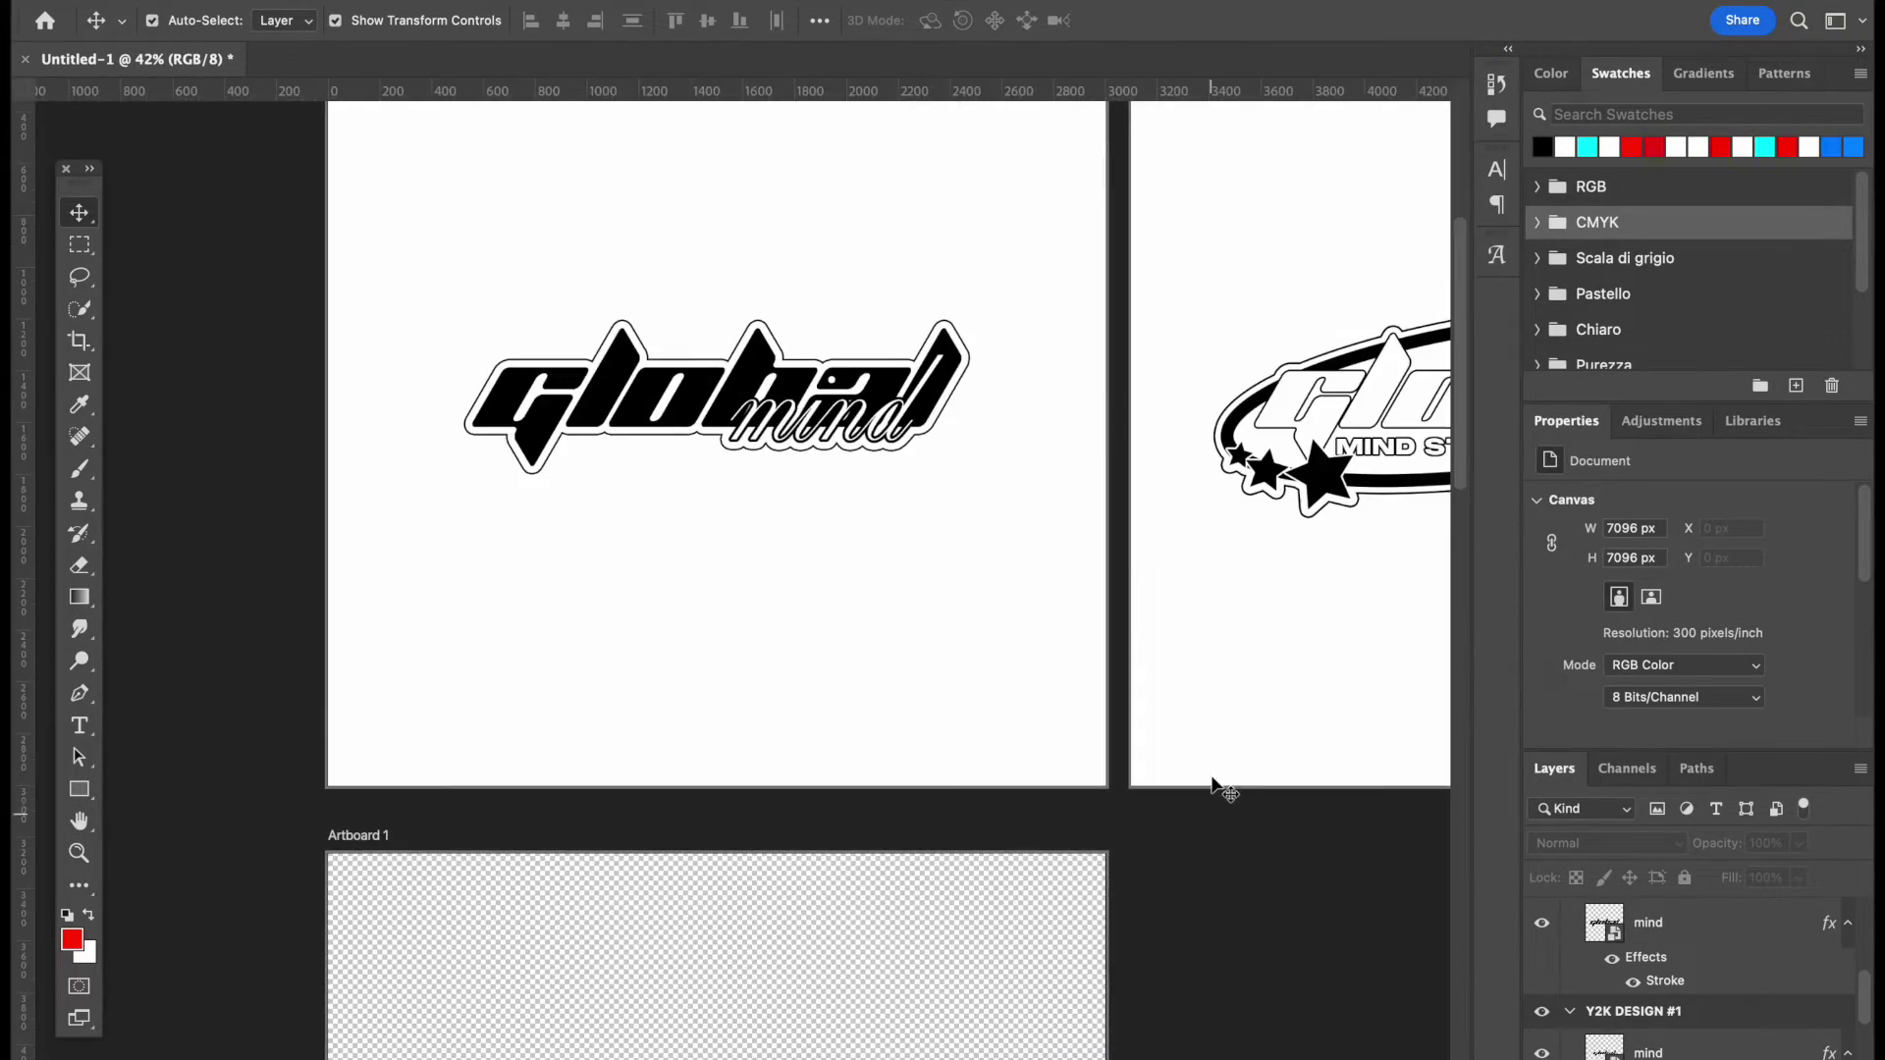
scroll(1213, 786, "down", 2)
left_click_drag(982, 693, 977, 179)
scroll(960, 354, "up", 4)
scroll(960, 353, "up", 3)
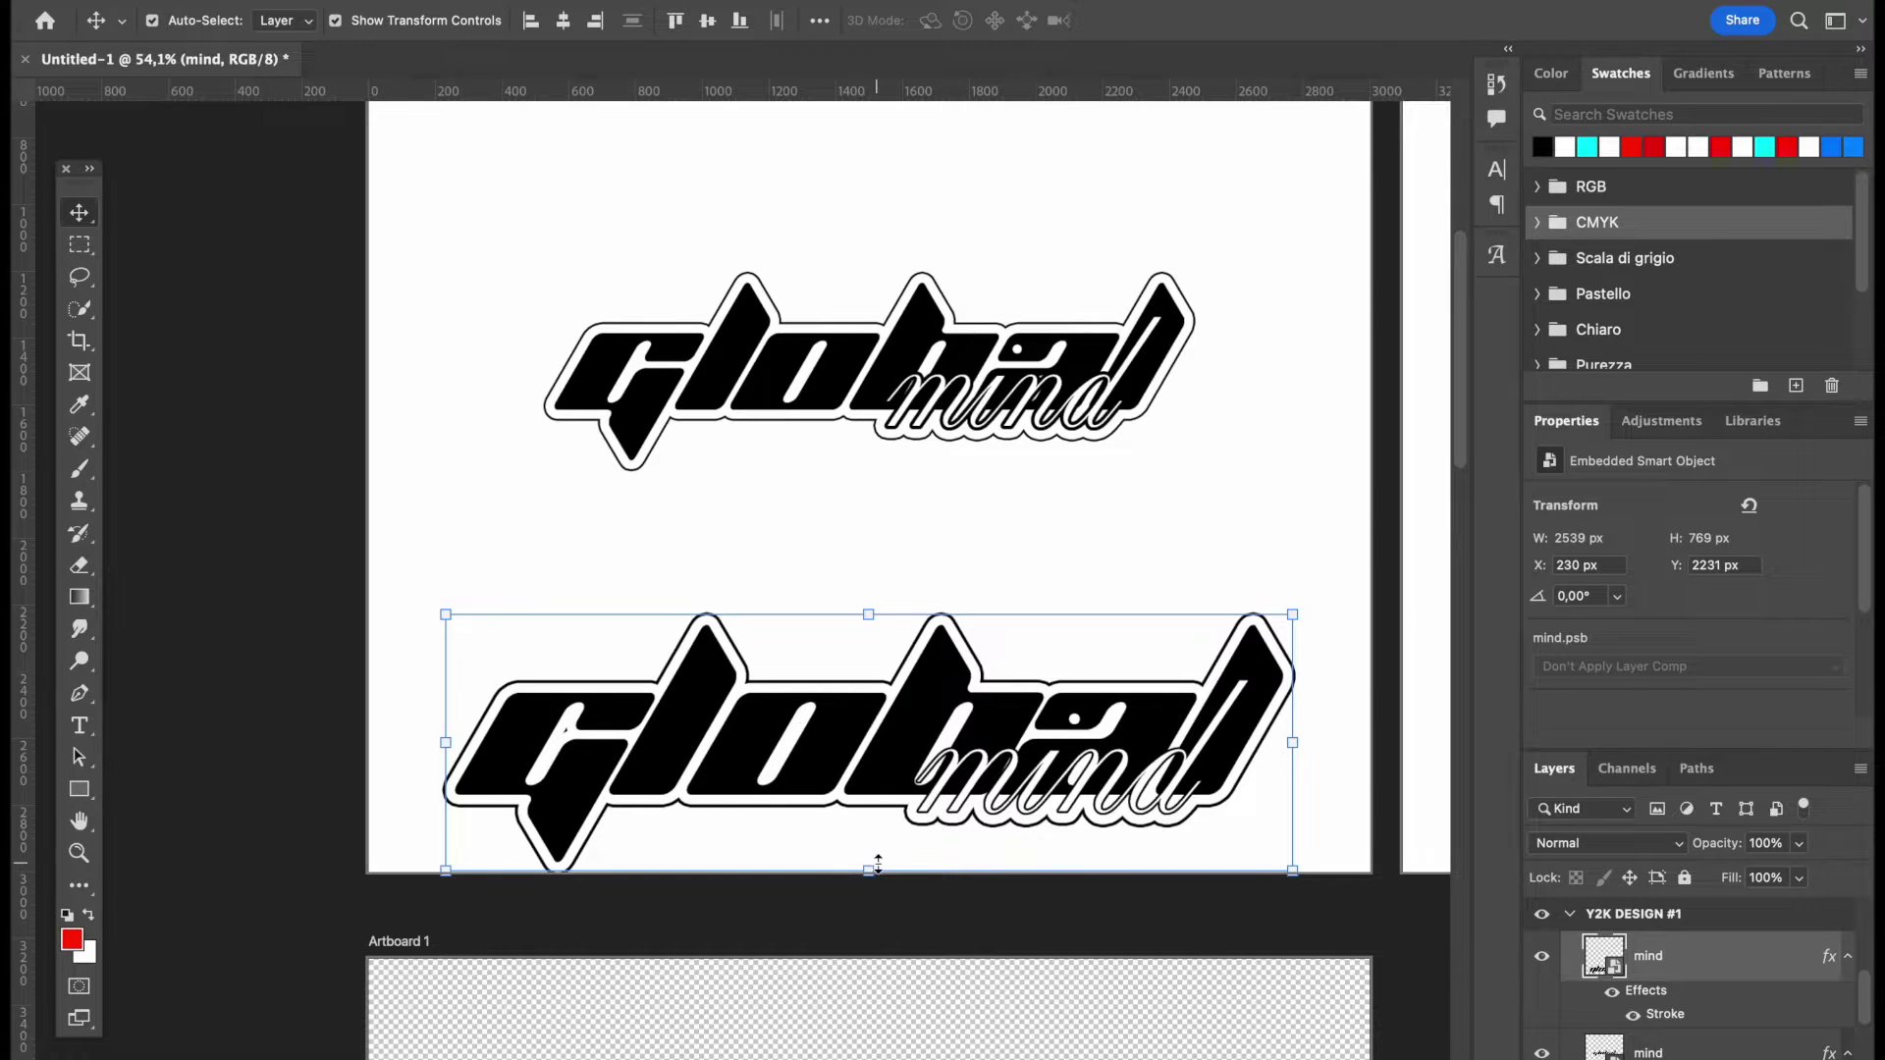
left_click_drag(878, 864, 878, 794)
left_click_drag(972, 673, 969, 533)
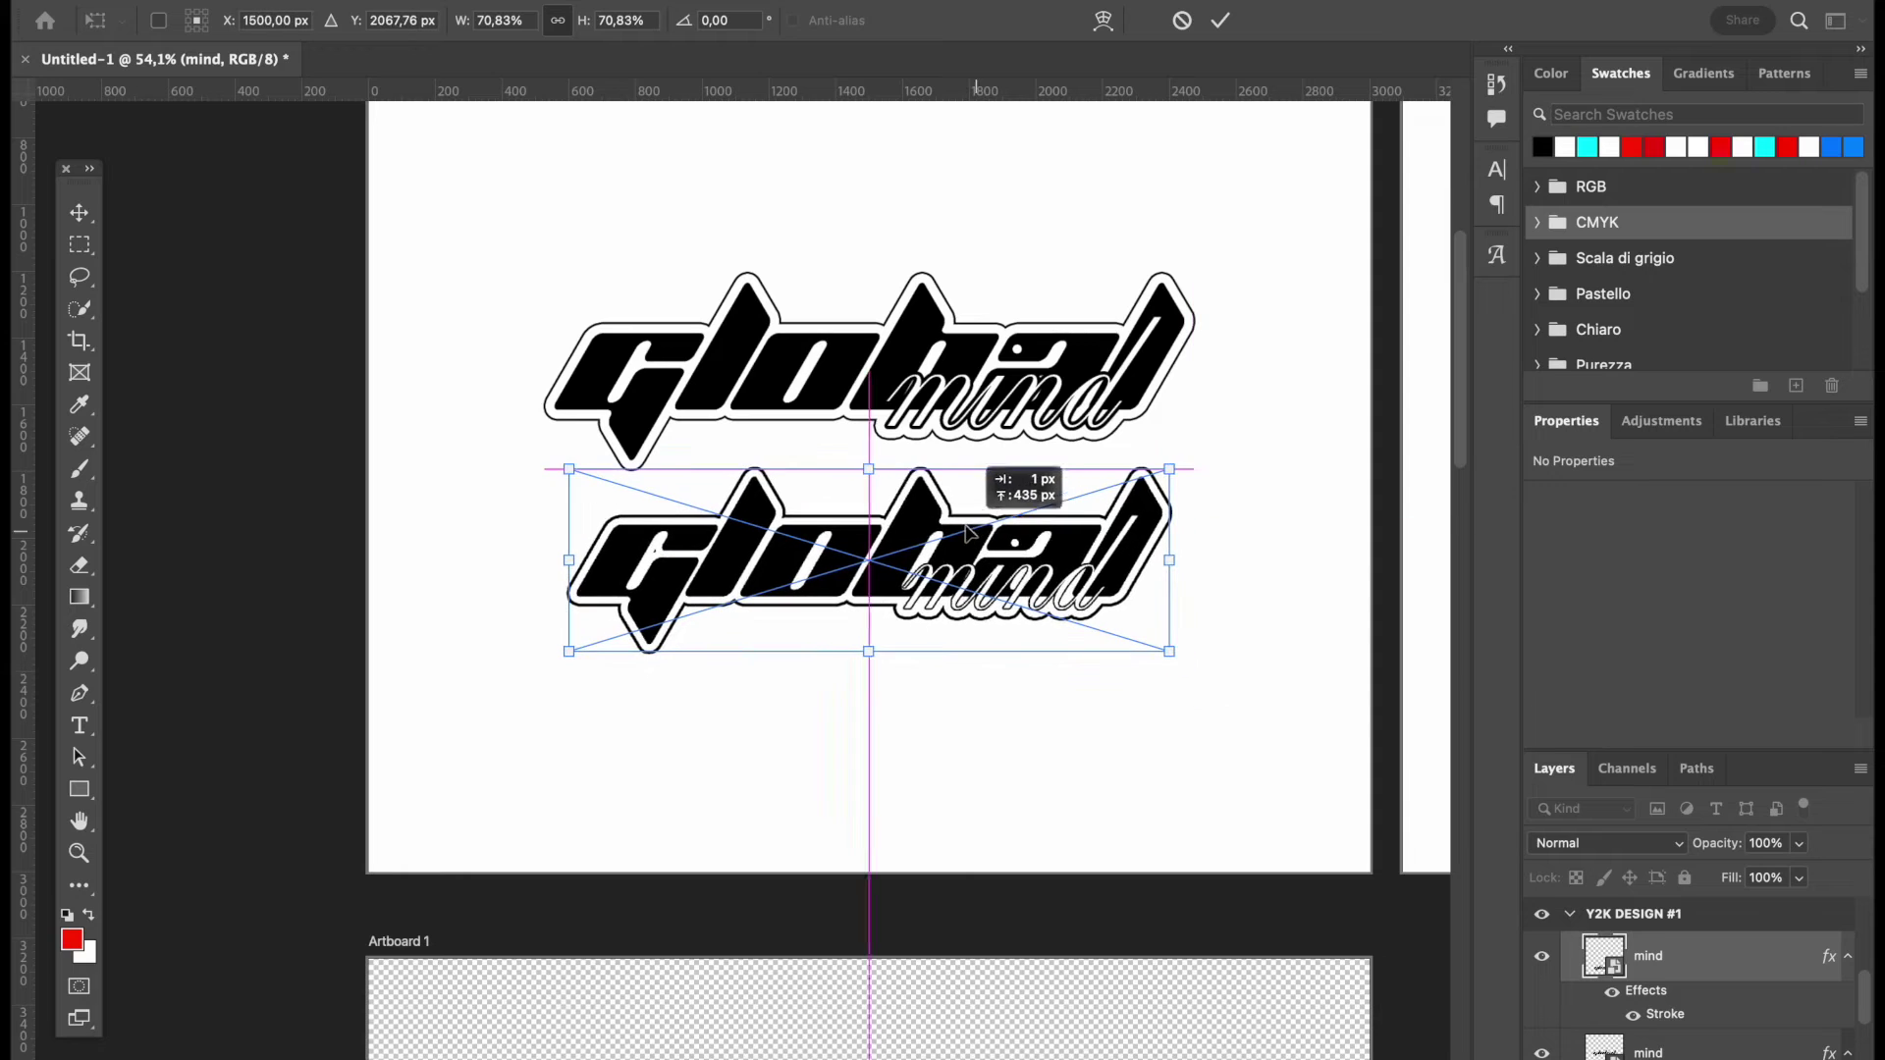
key("Return")
scroll(928, 562, "down", 3)
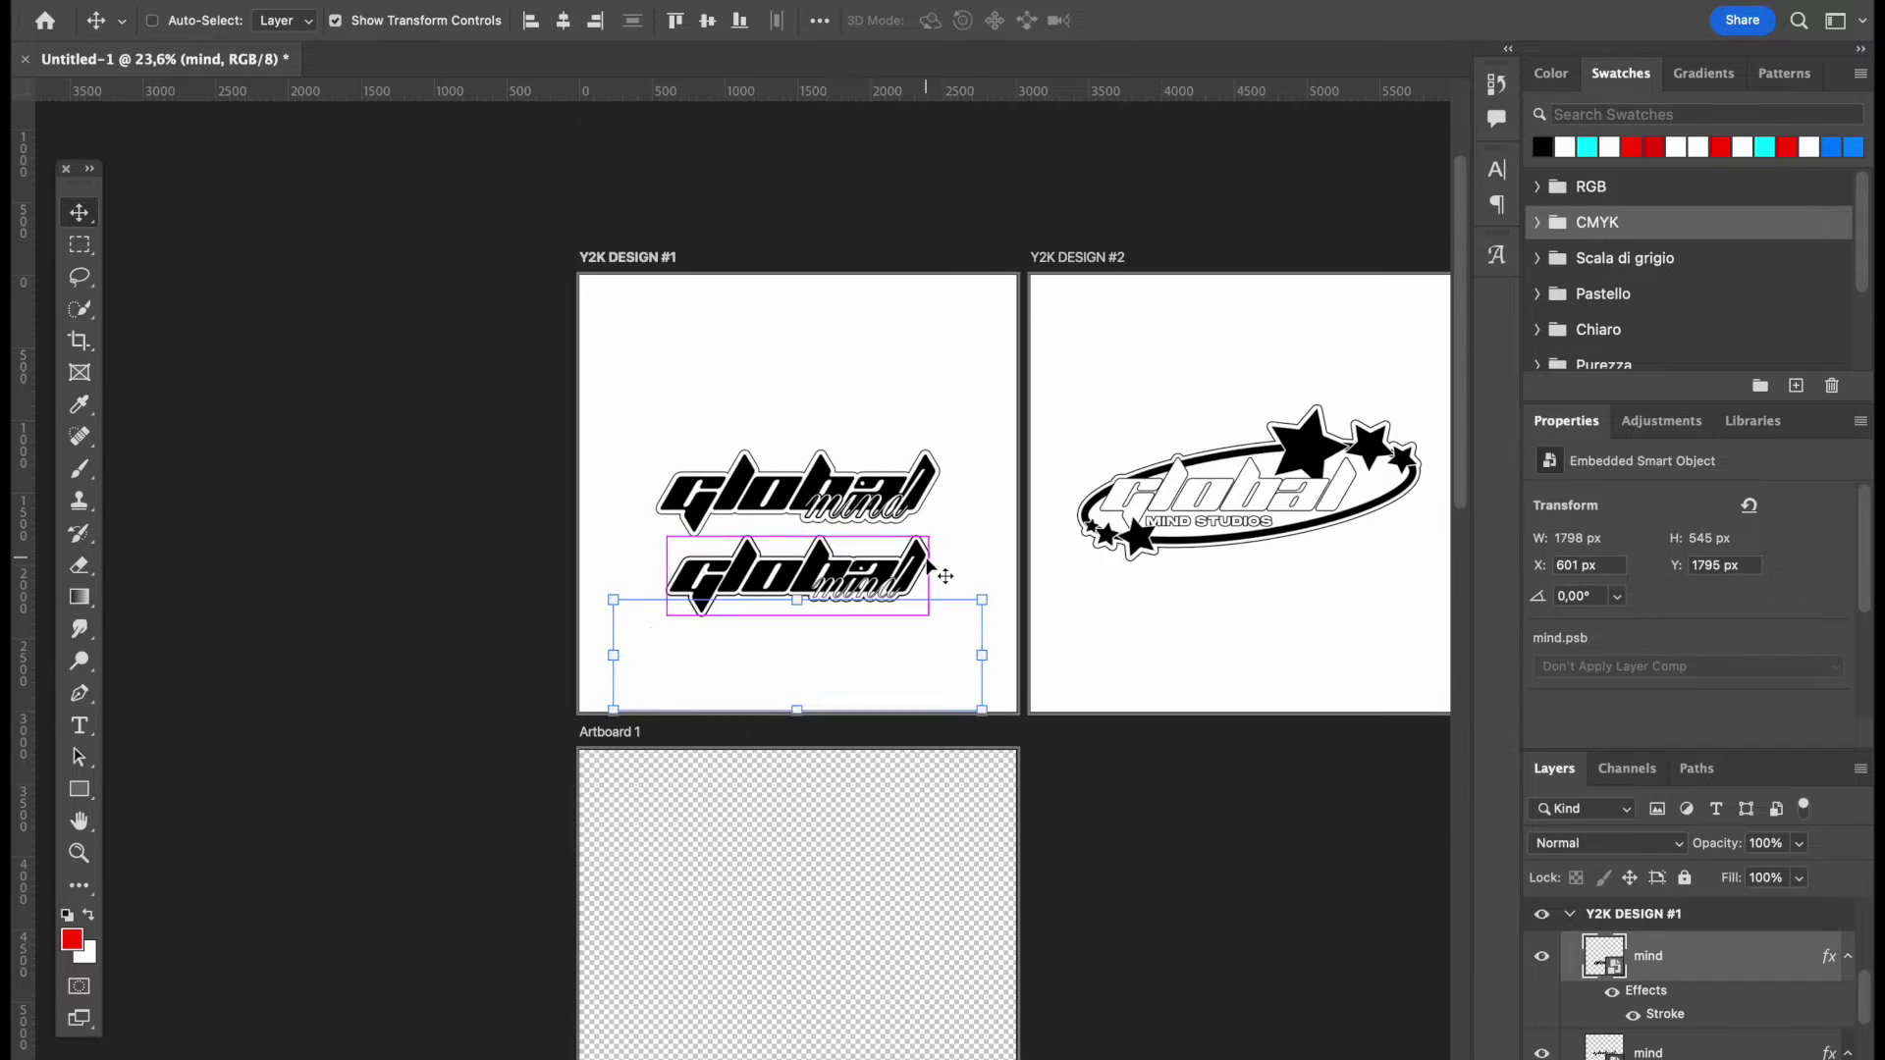
key("super+z")
left_click(1157, 794)
- Examine the "global MIND STUDIOS" logo with its ellipse and stars on the Y2K DESIGN #2 artboard, up close and as a whole
scroll(1311, 755, "down", 5)
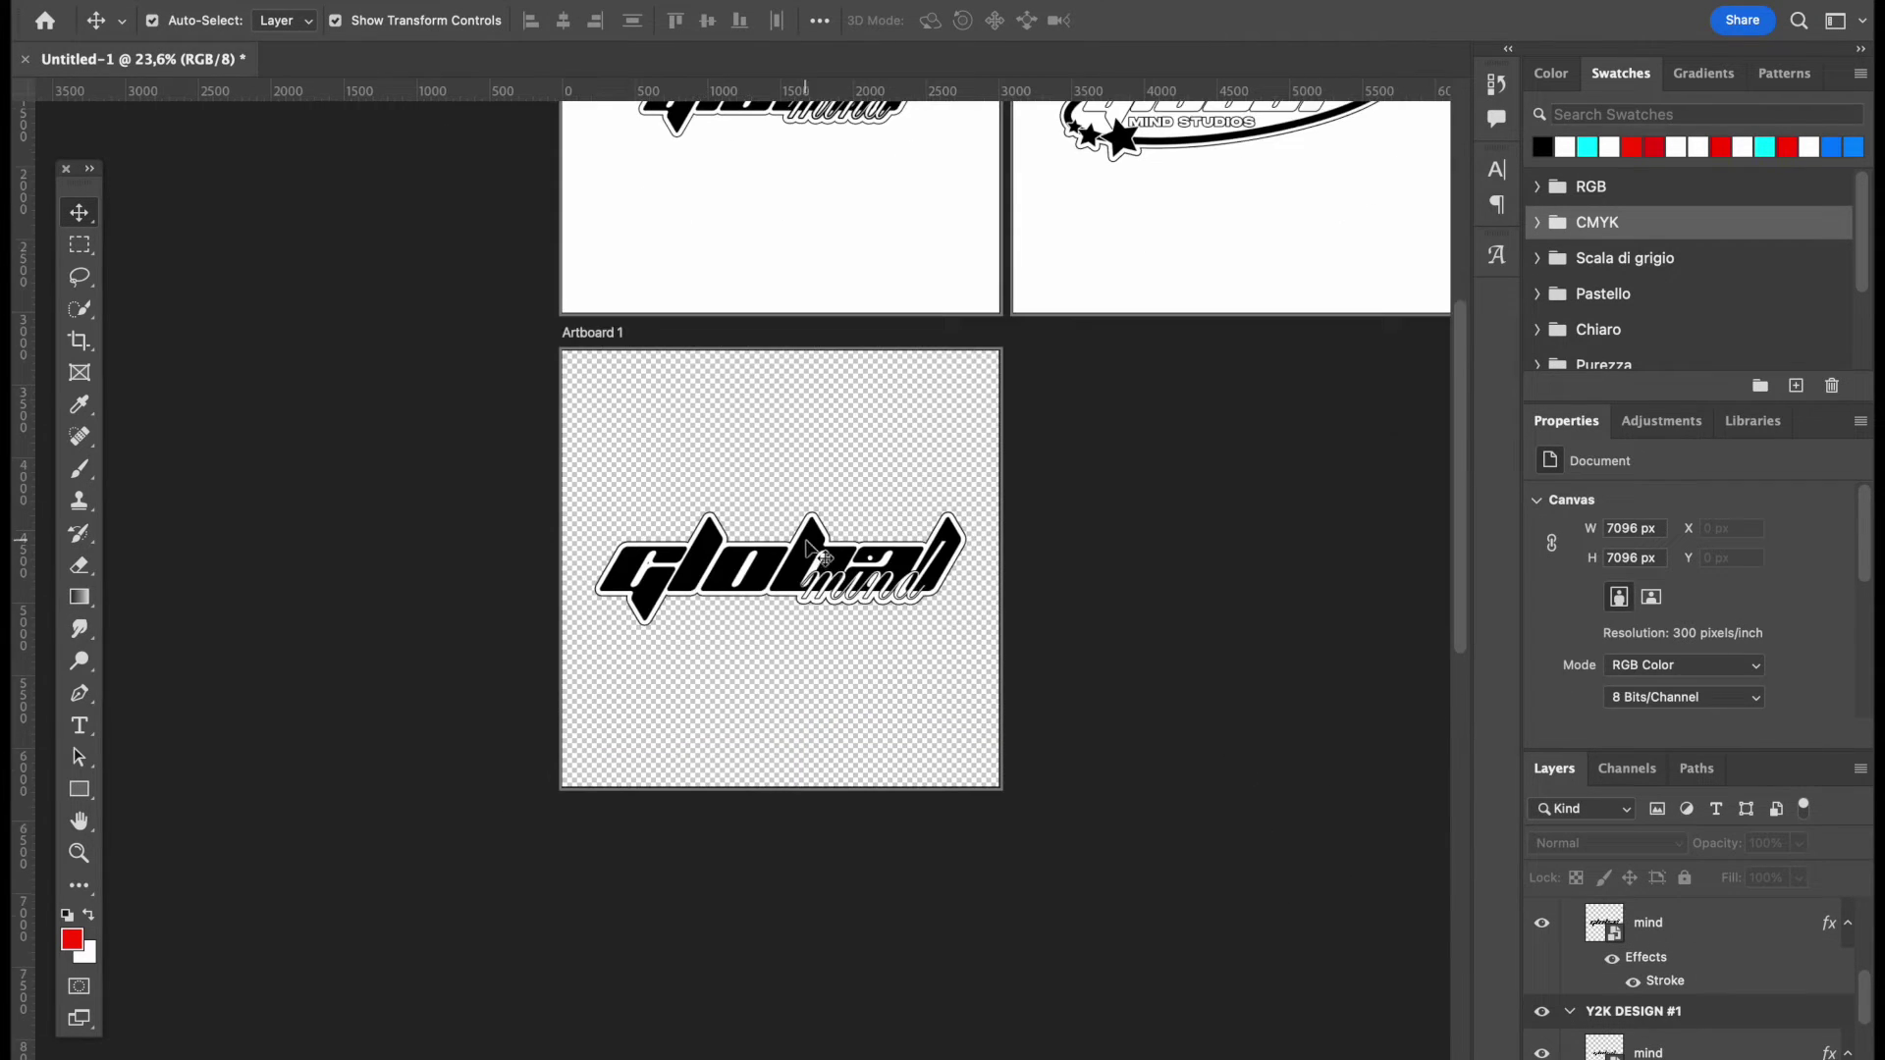
scroll(928, 449, "right", 5)
scroll(928, 448, "up", 5)
scroll(928, 449, "up", 5)
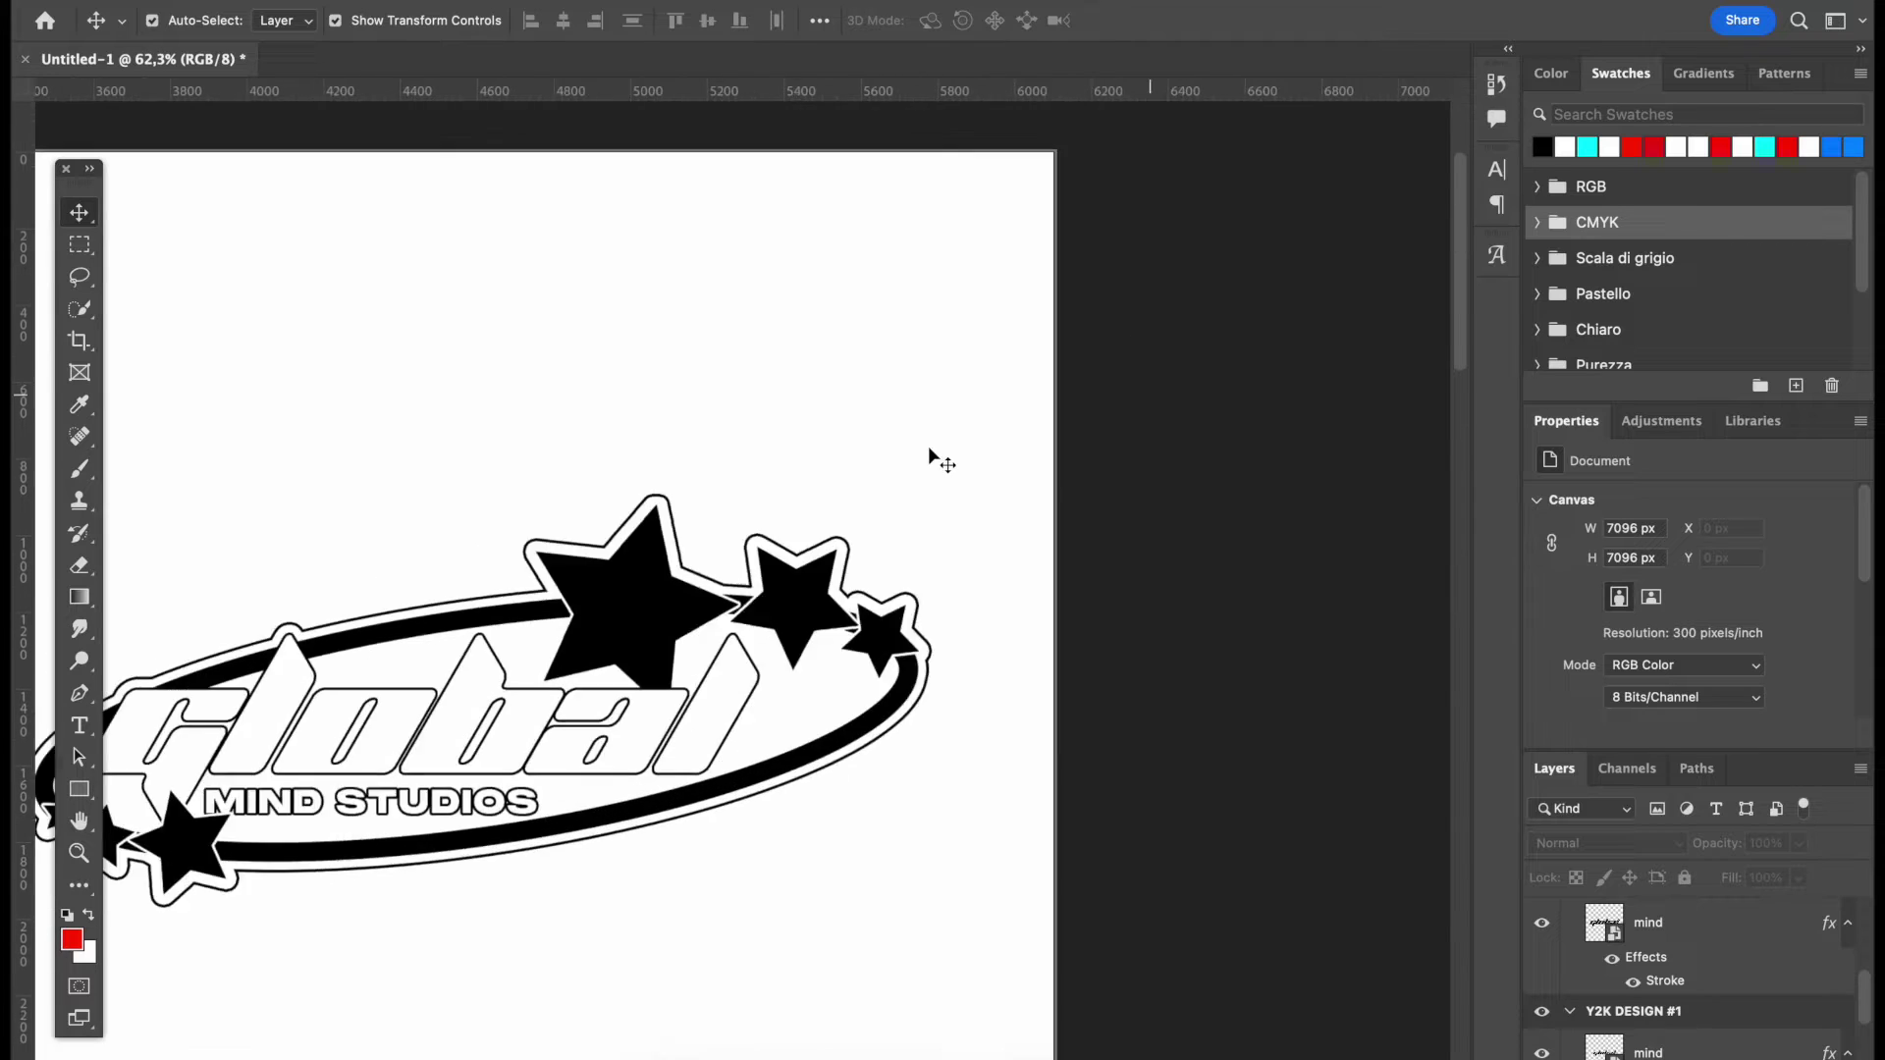
scroll(928, 449, "left", 2)
left_click(757, 572)
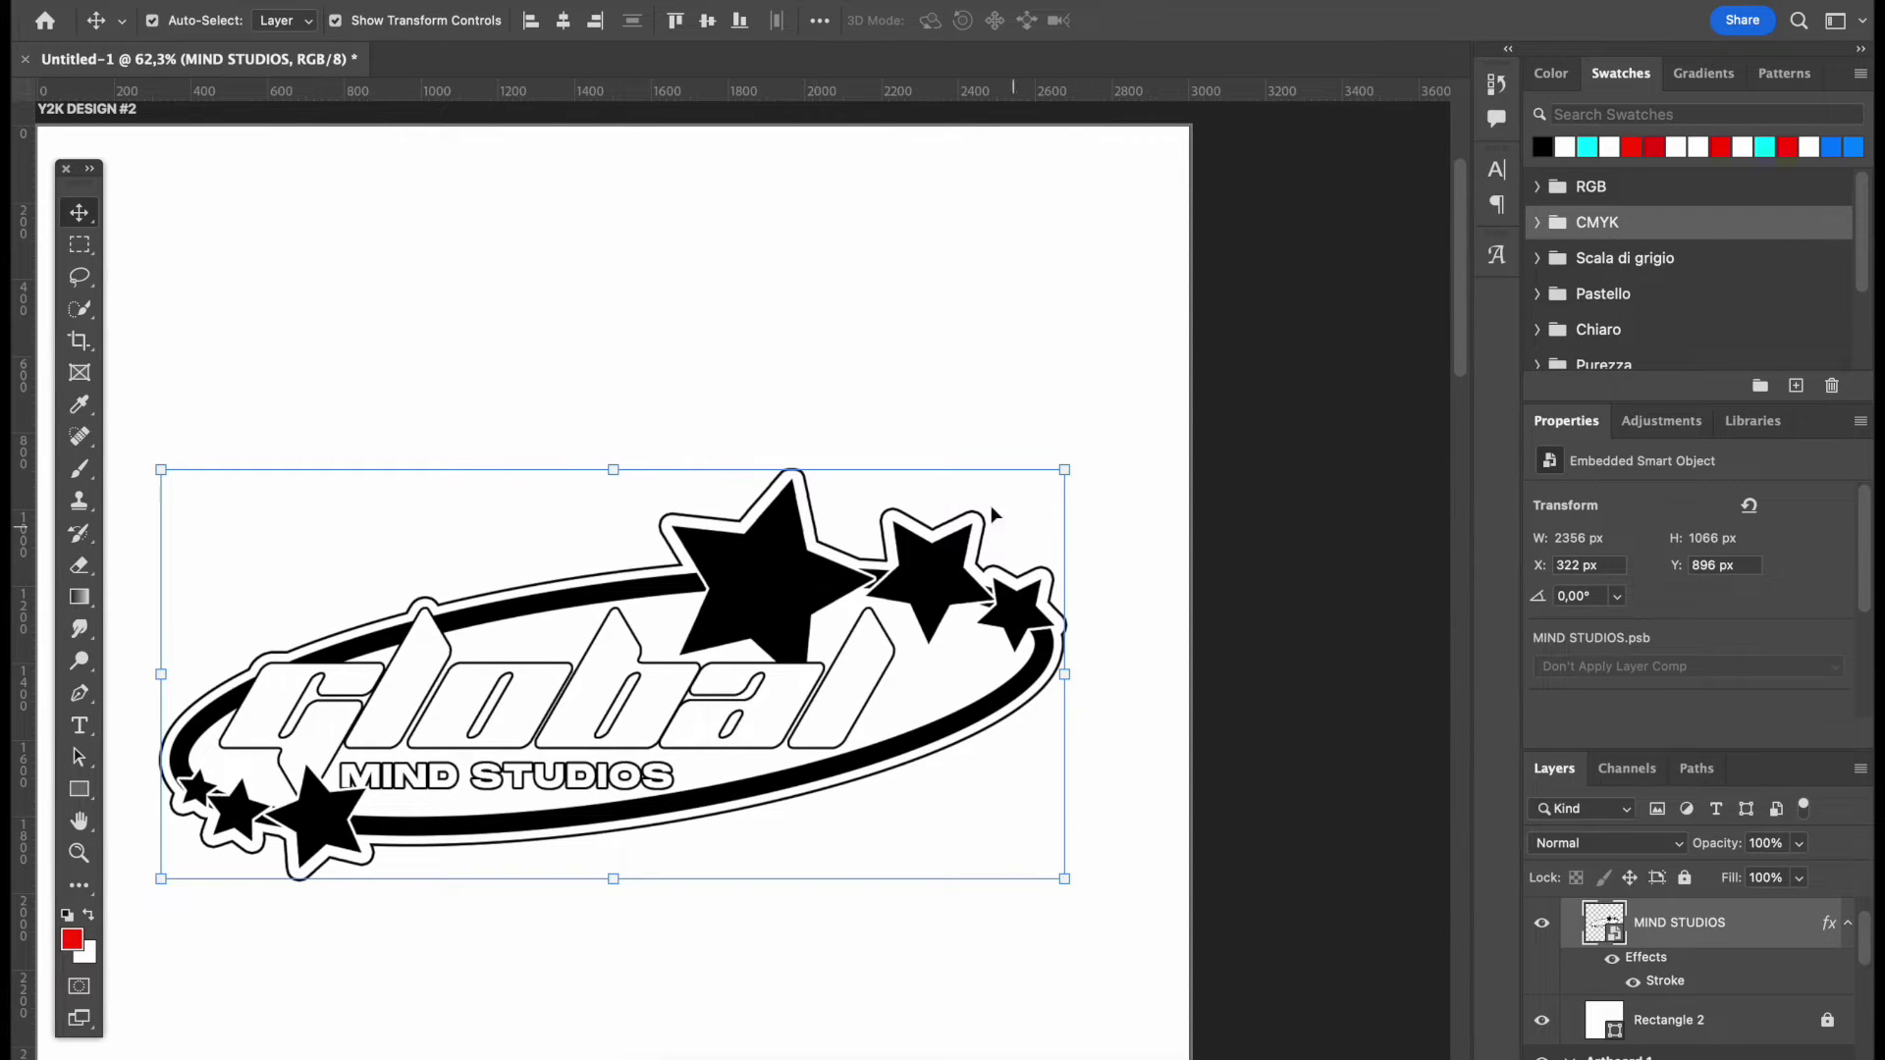
key("ctrl+1")
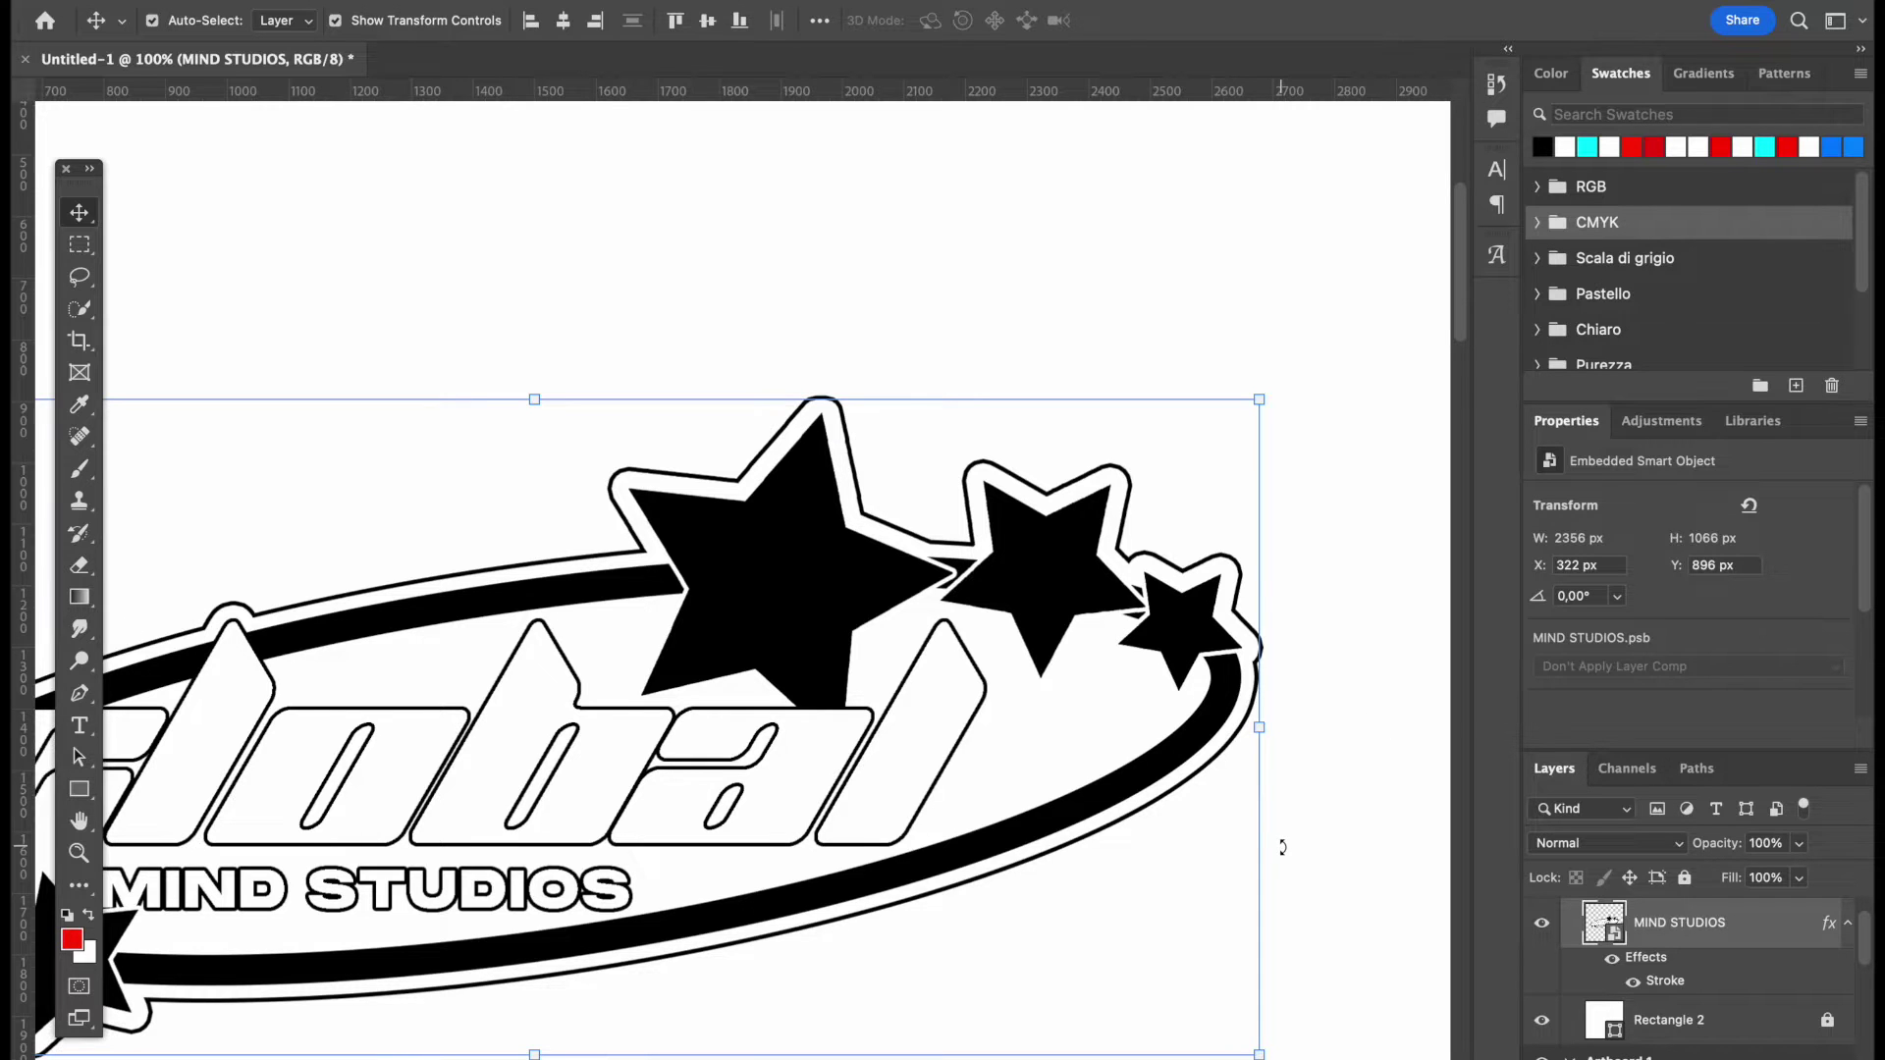
key("ctrl+0")
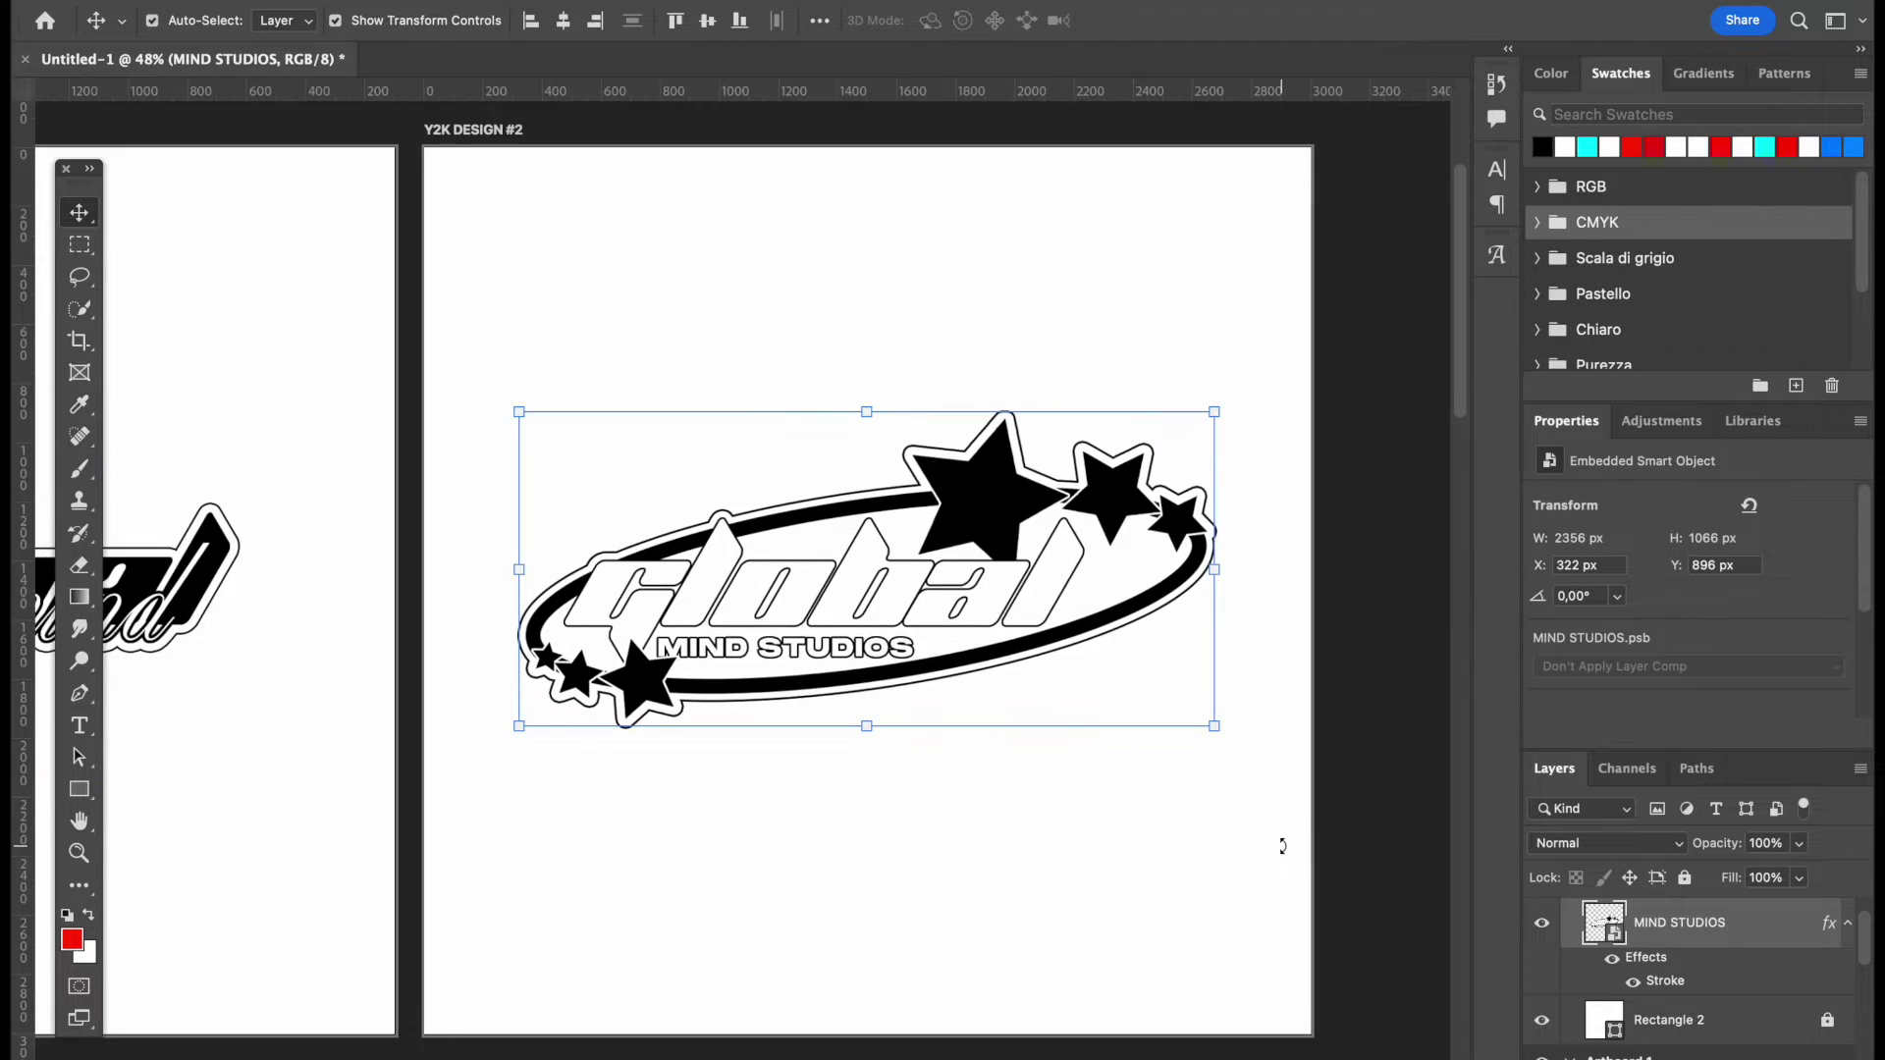
key("ctrl+minus")
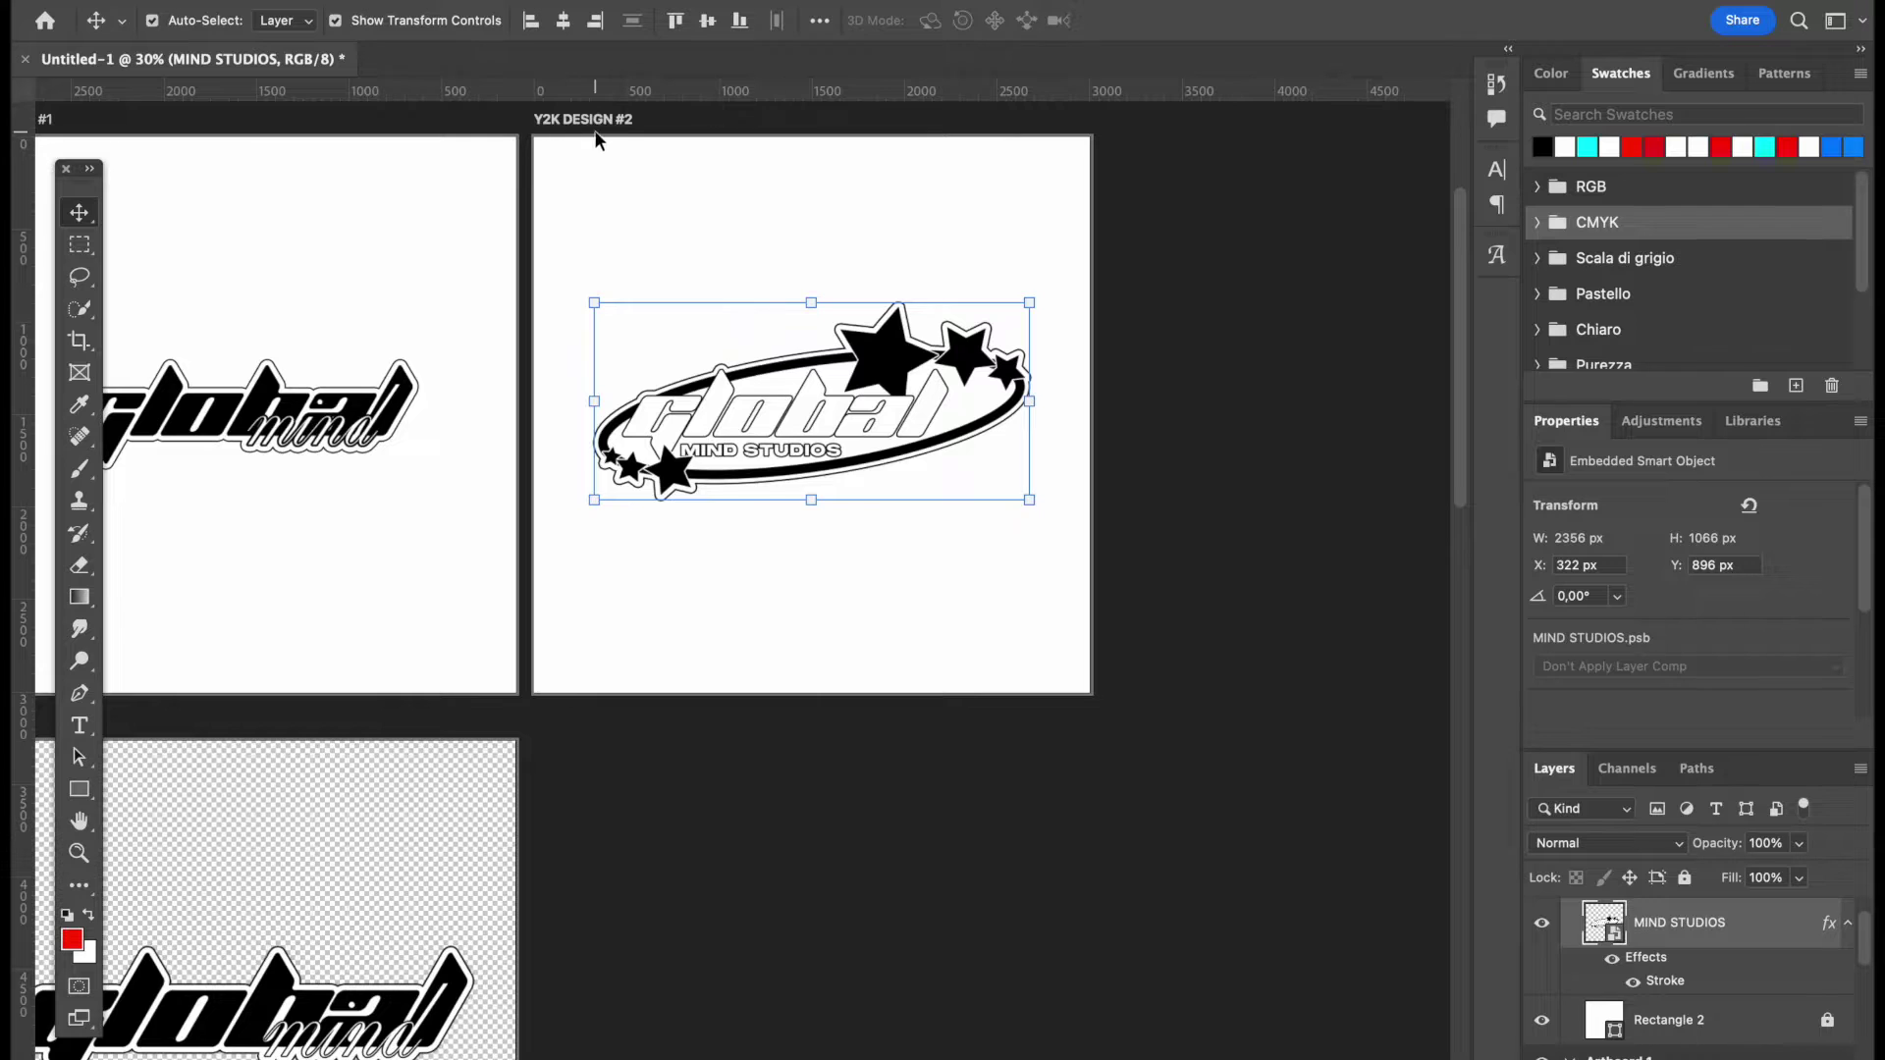
- Add a new 3000 x 3000 px artboard directly below the Y2K DESIGN #2 artboard
left_click(595, 121)
left_click(812, 749)
key("v")
scroll(875, 470, "up", 3)
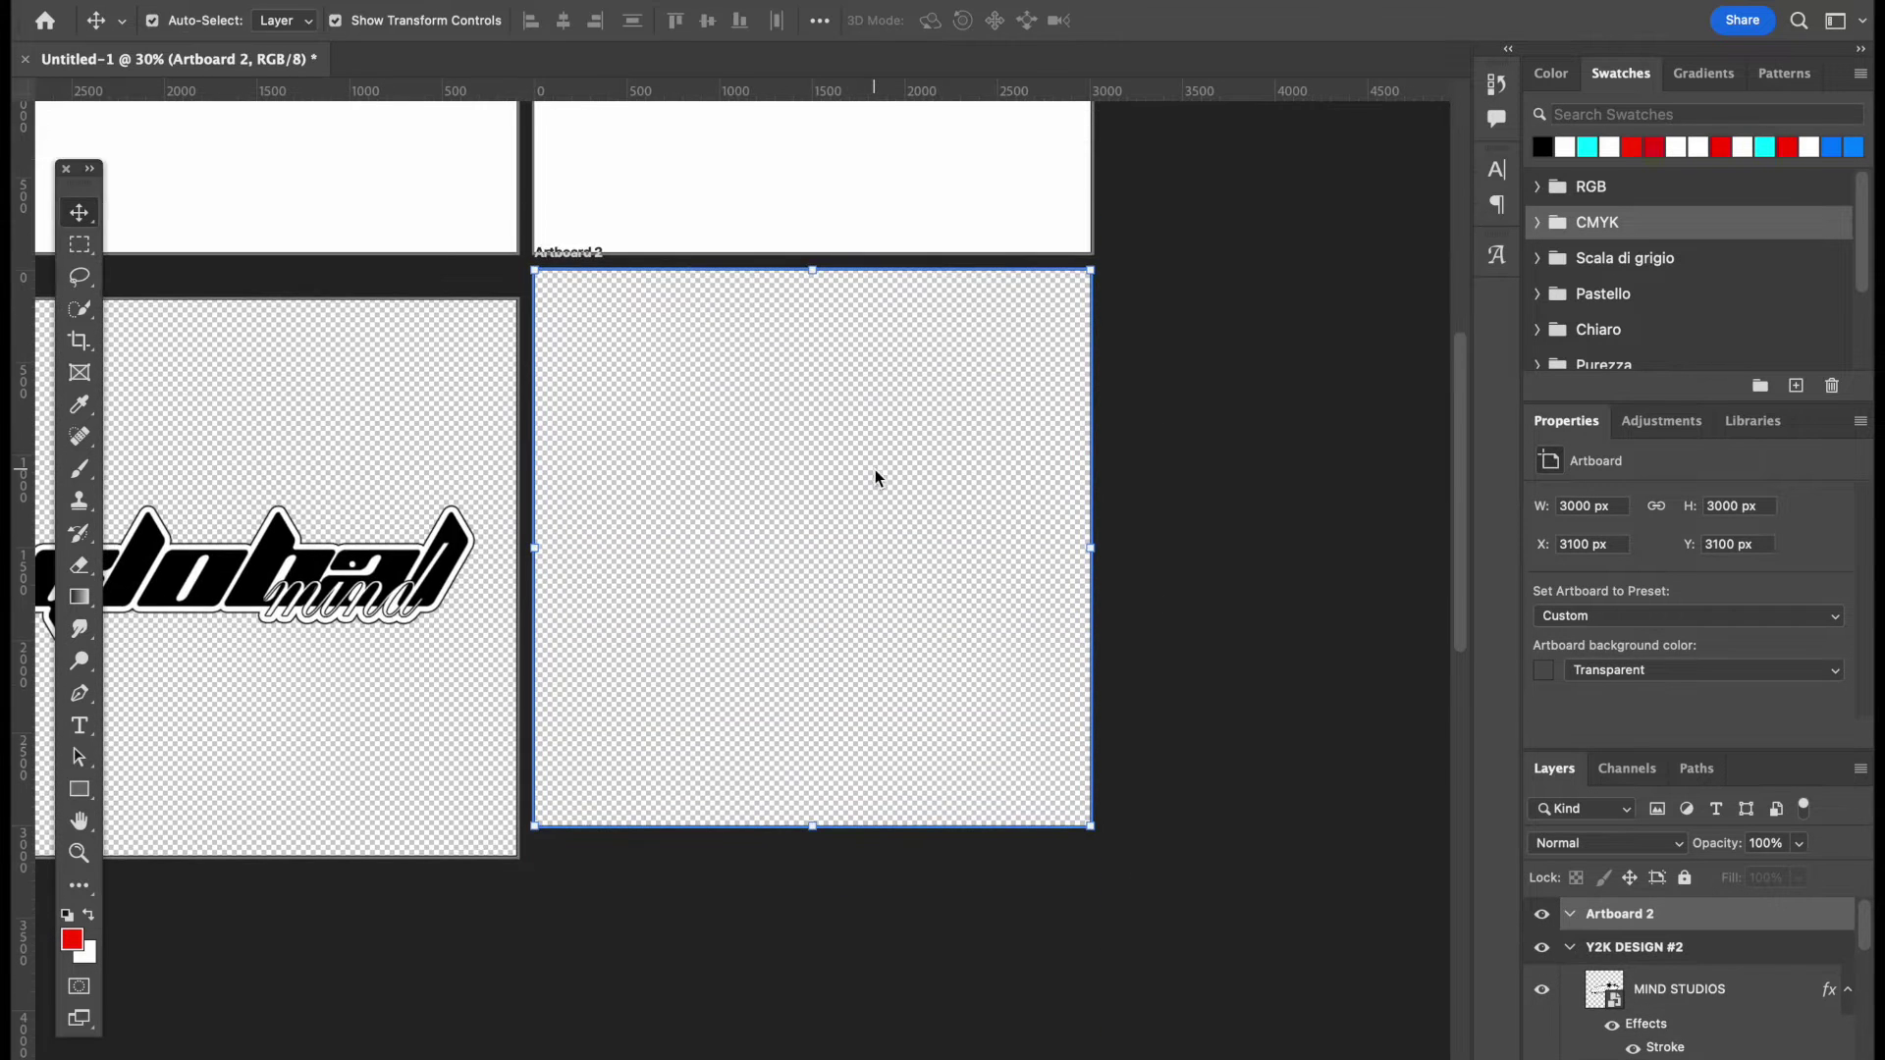
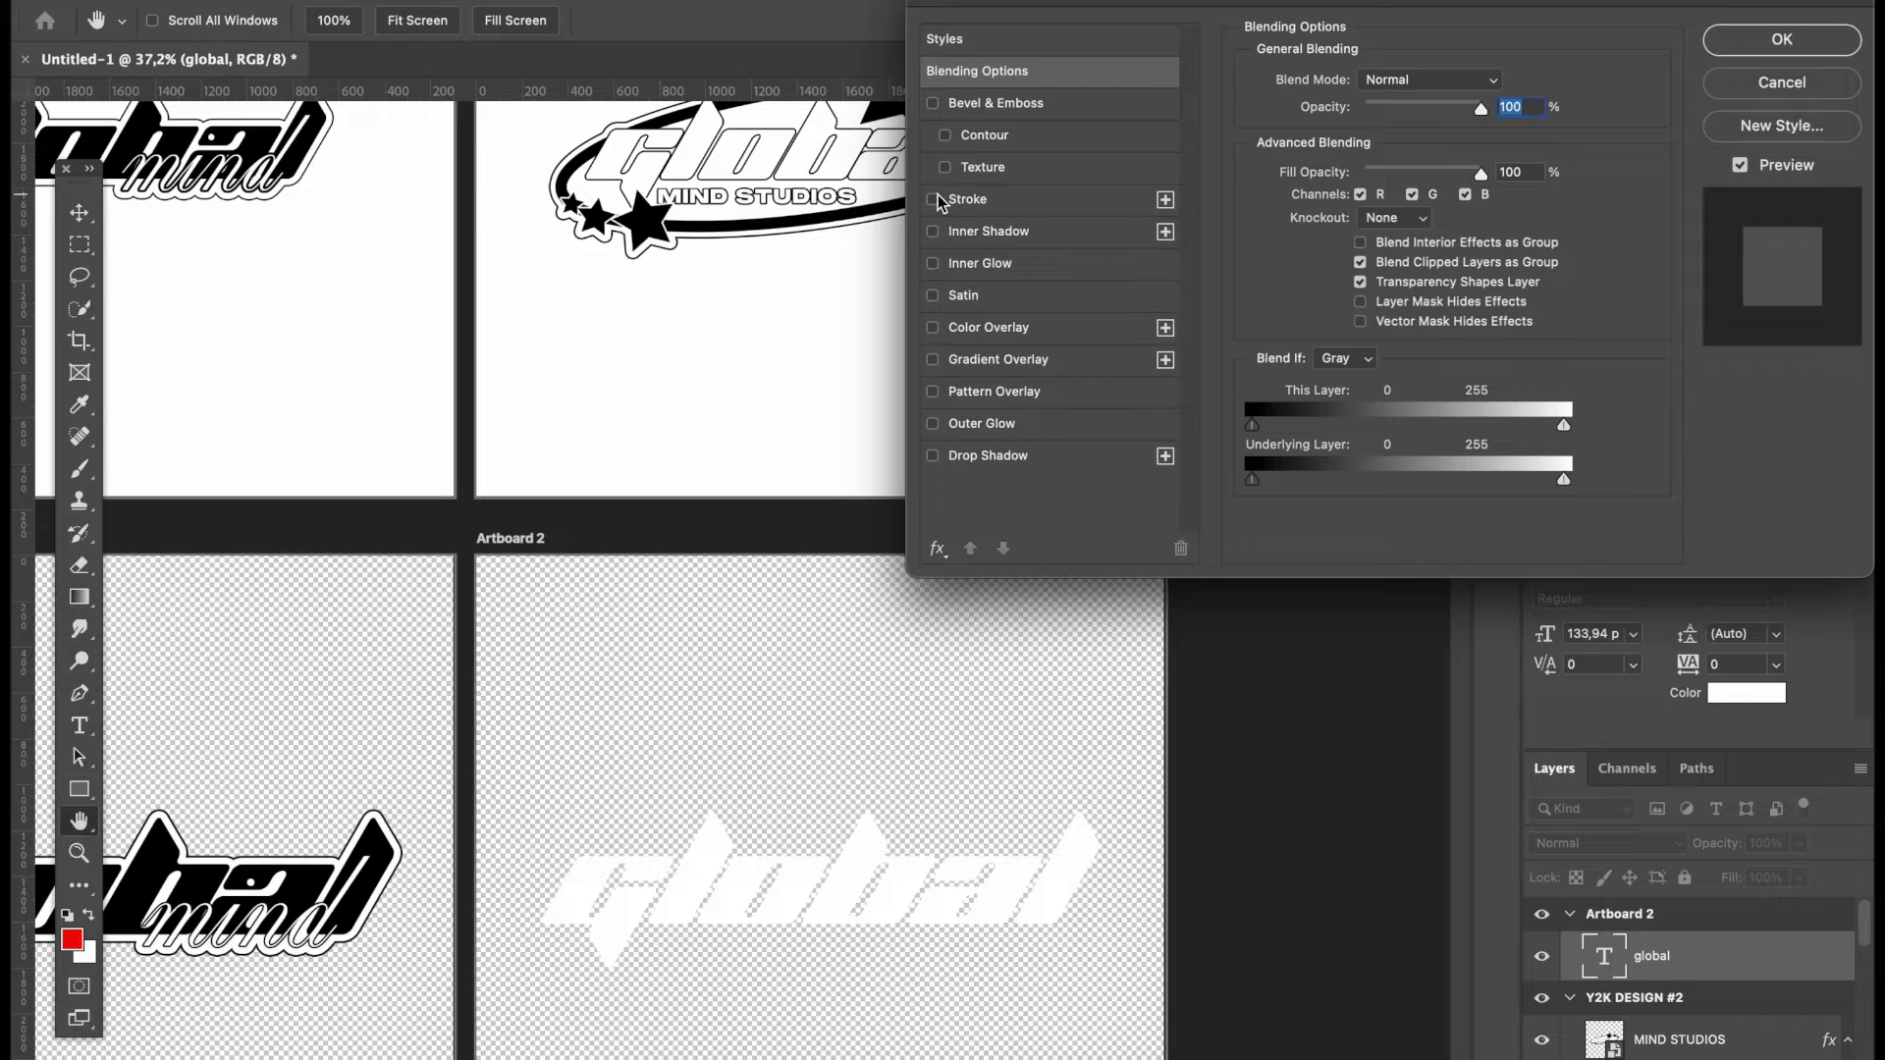
- Add a black outside stroke to the "global" text on Artboard 2 and apply the layer style
left_click(935, 201)
left_click(1781, 40)
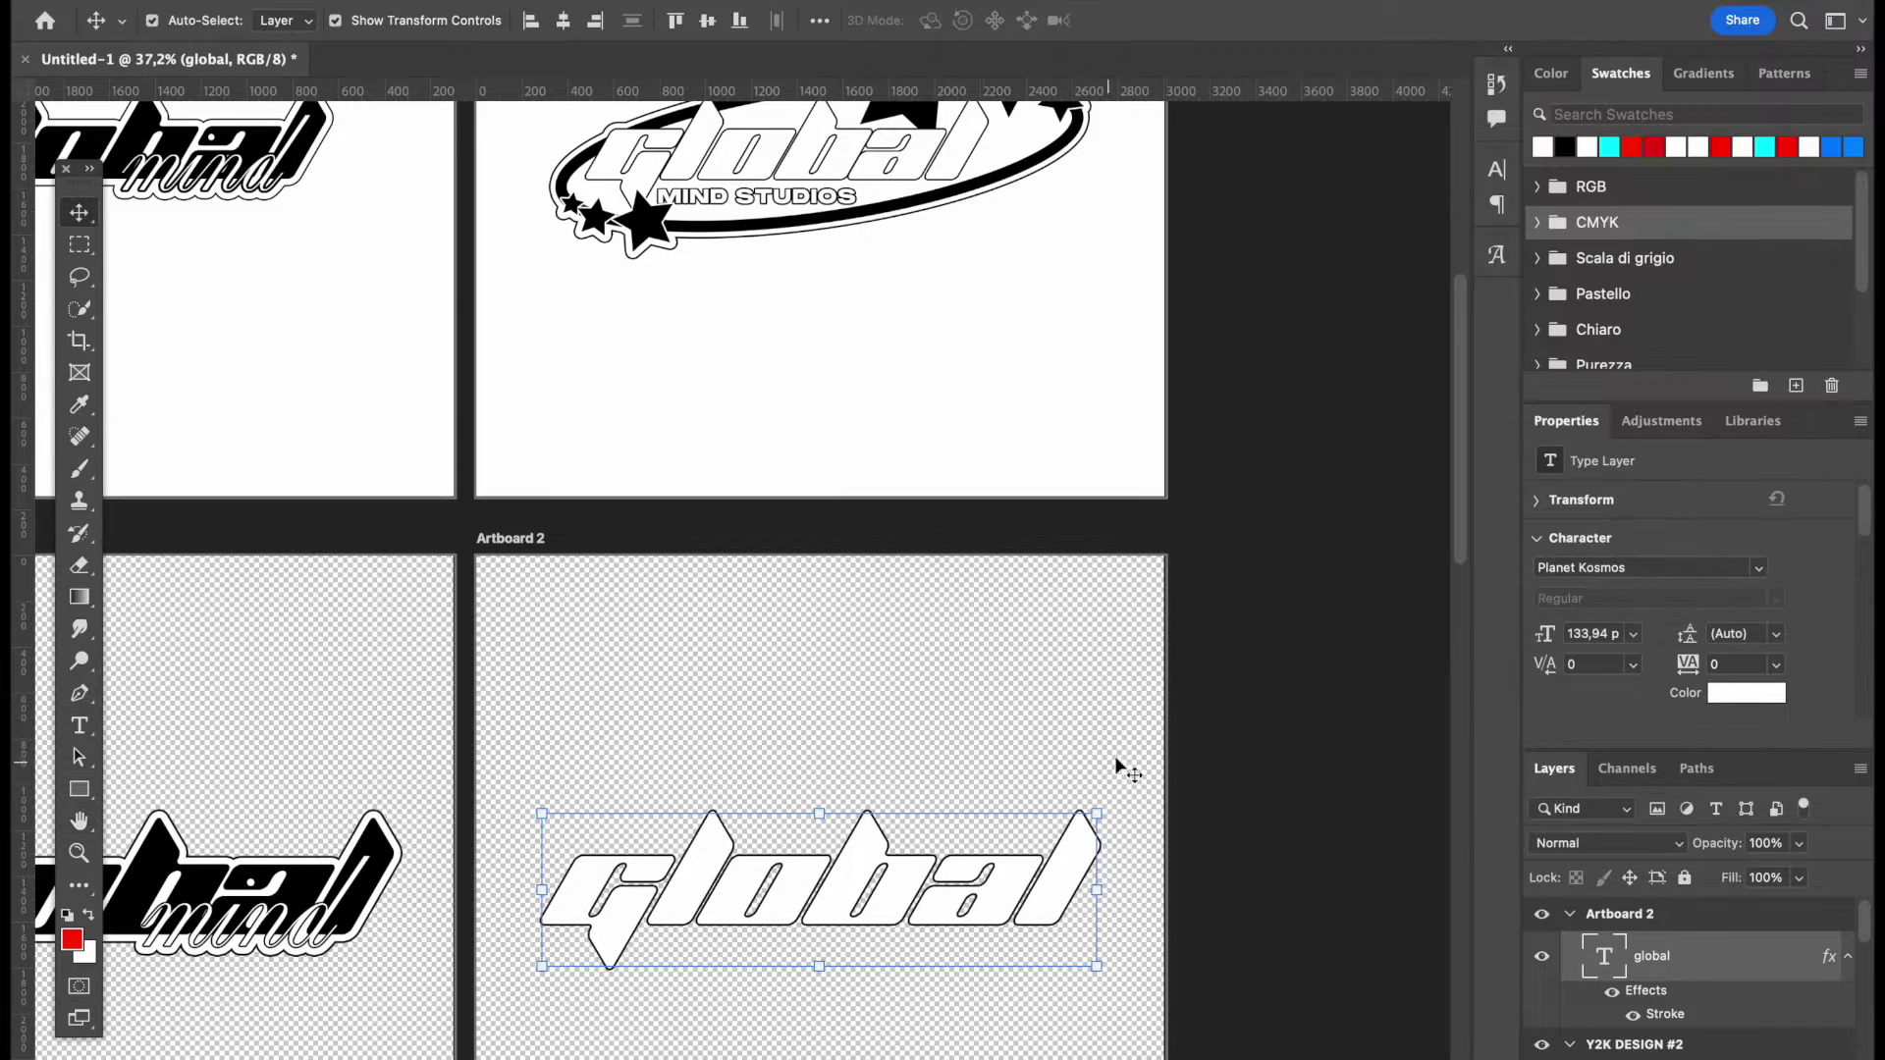
scroll(1207, 678, "right", 3)
scroll(1206, 677, "down", 3)
scroll(1129, 697, "left", 2)
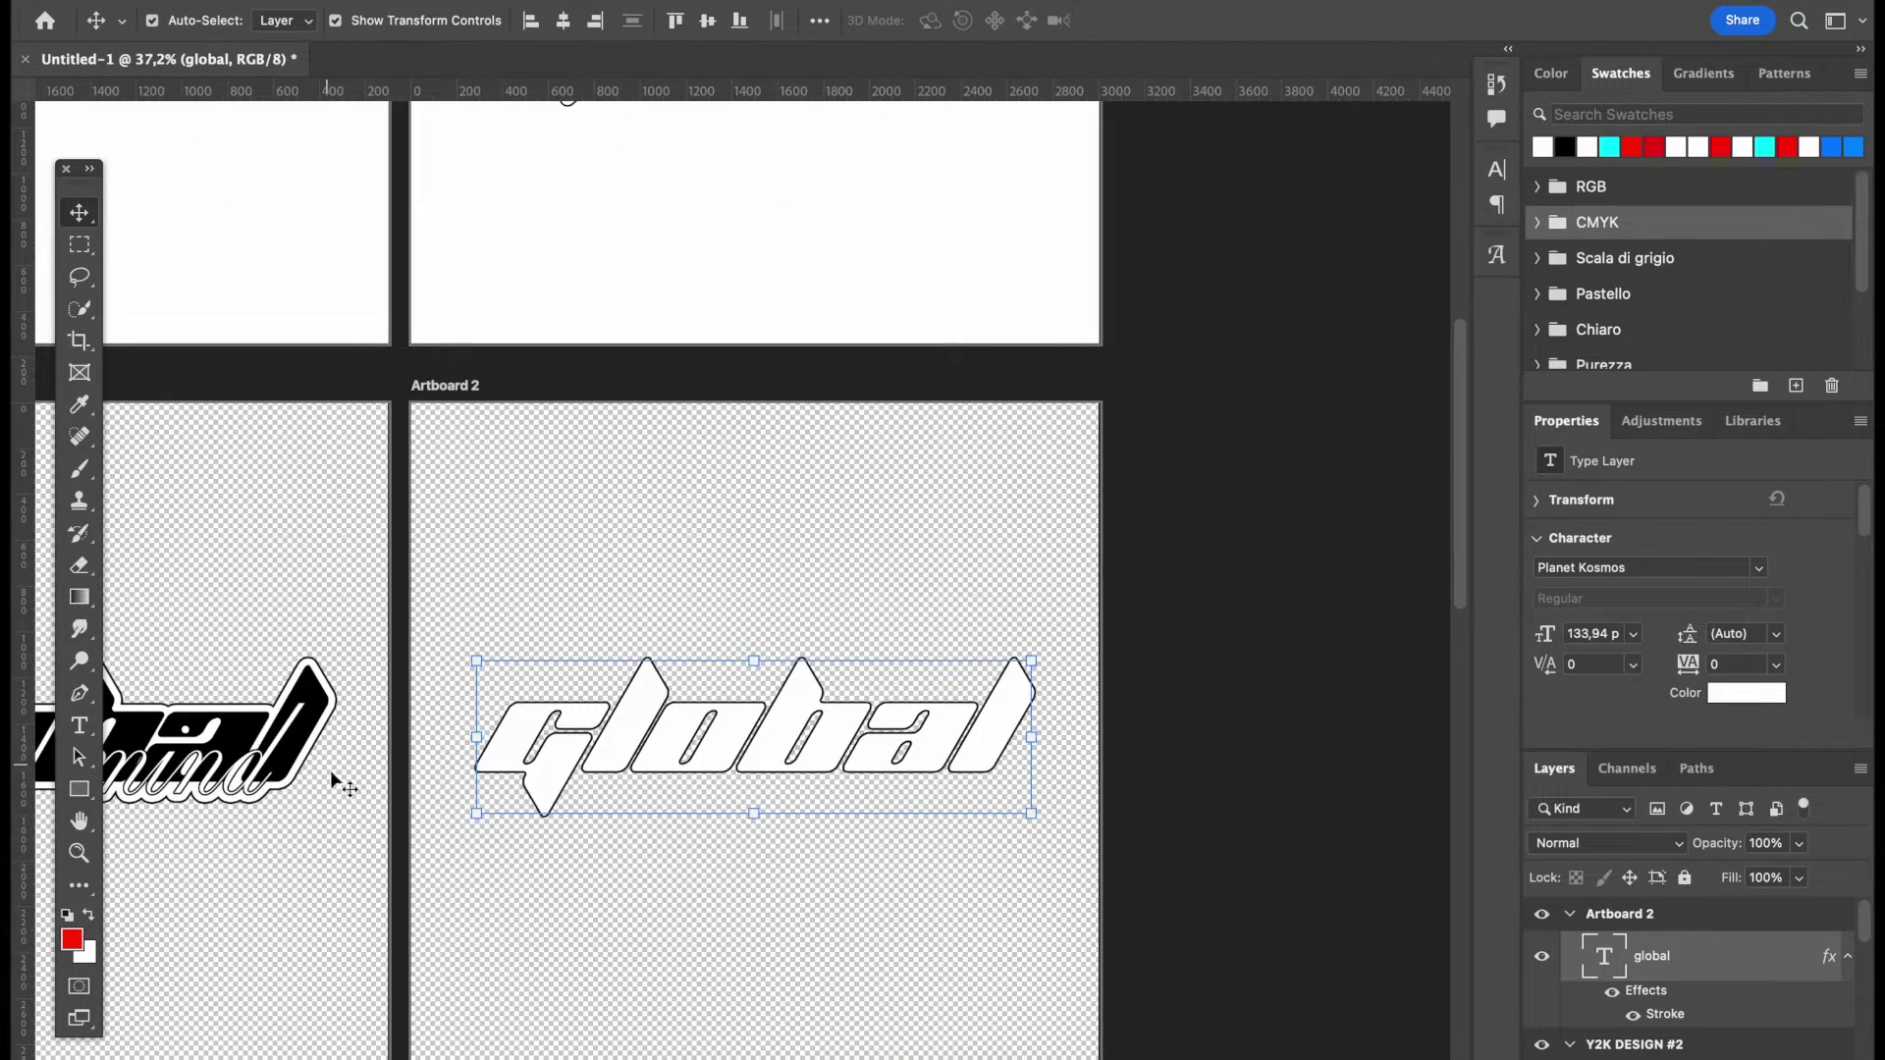
- Add the text "MIND STUDIOS" below the "global" lettering in Monument Extended Black
left_click(80, 725)
left_click(546, 884)
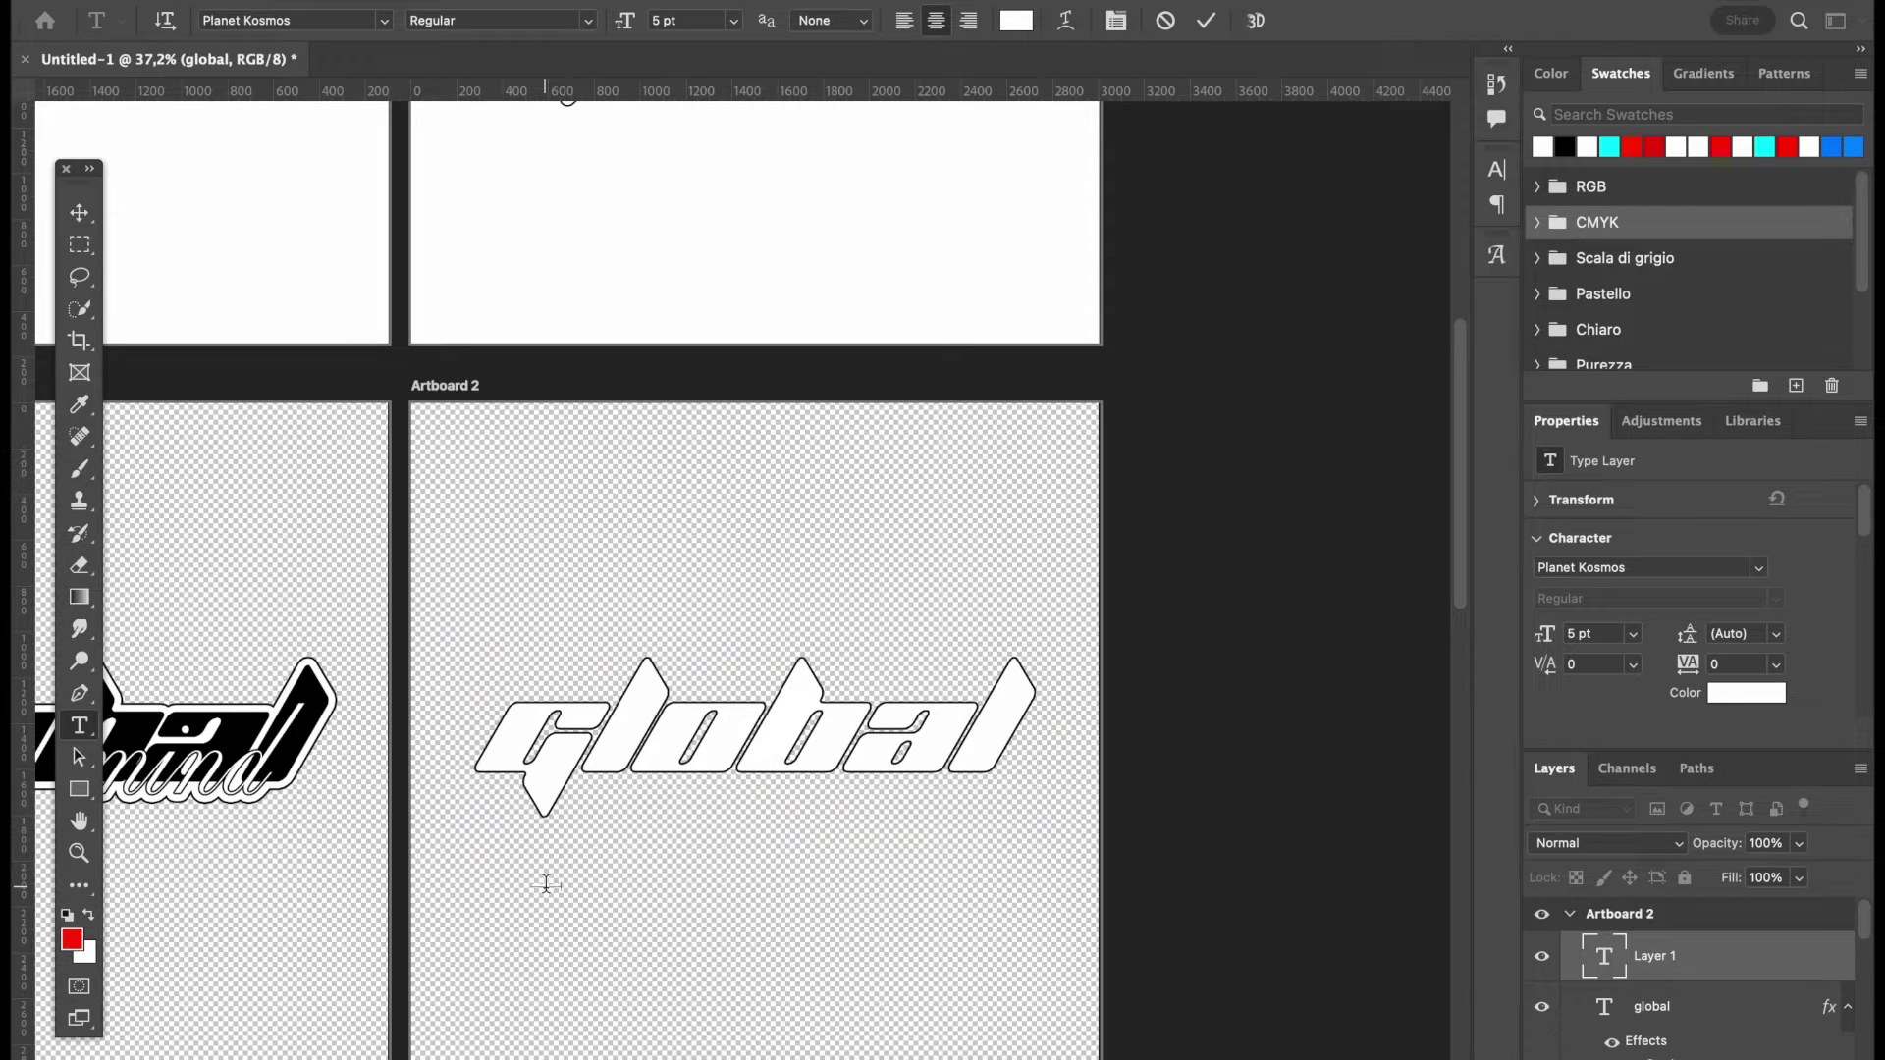
left_click(383, 19)
left_click(655, 140)
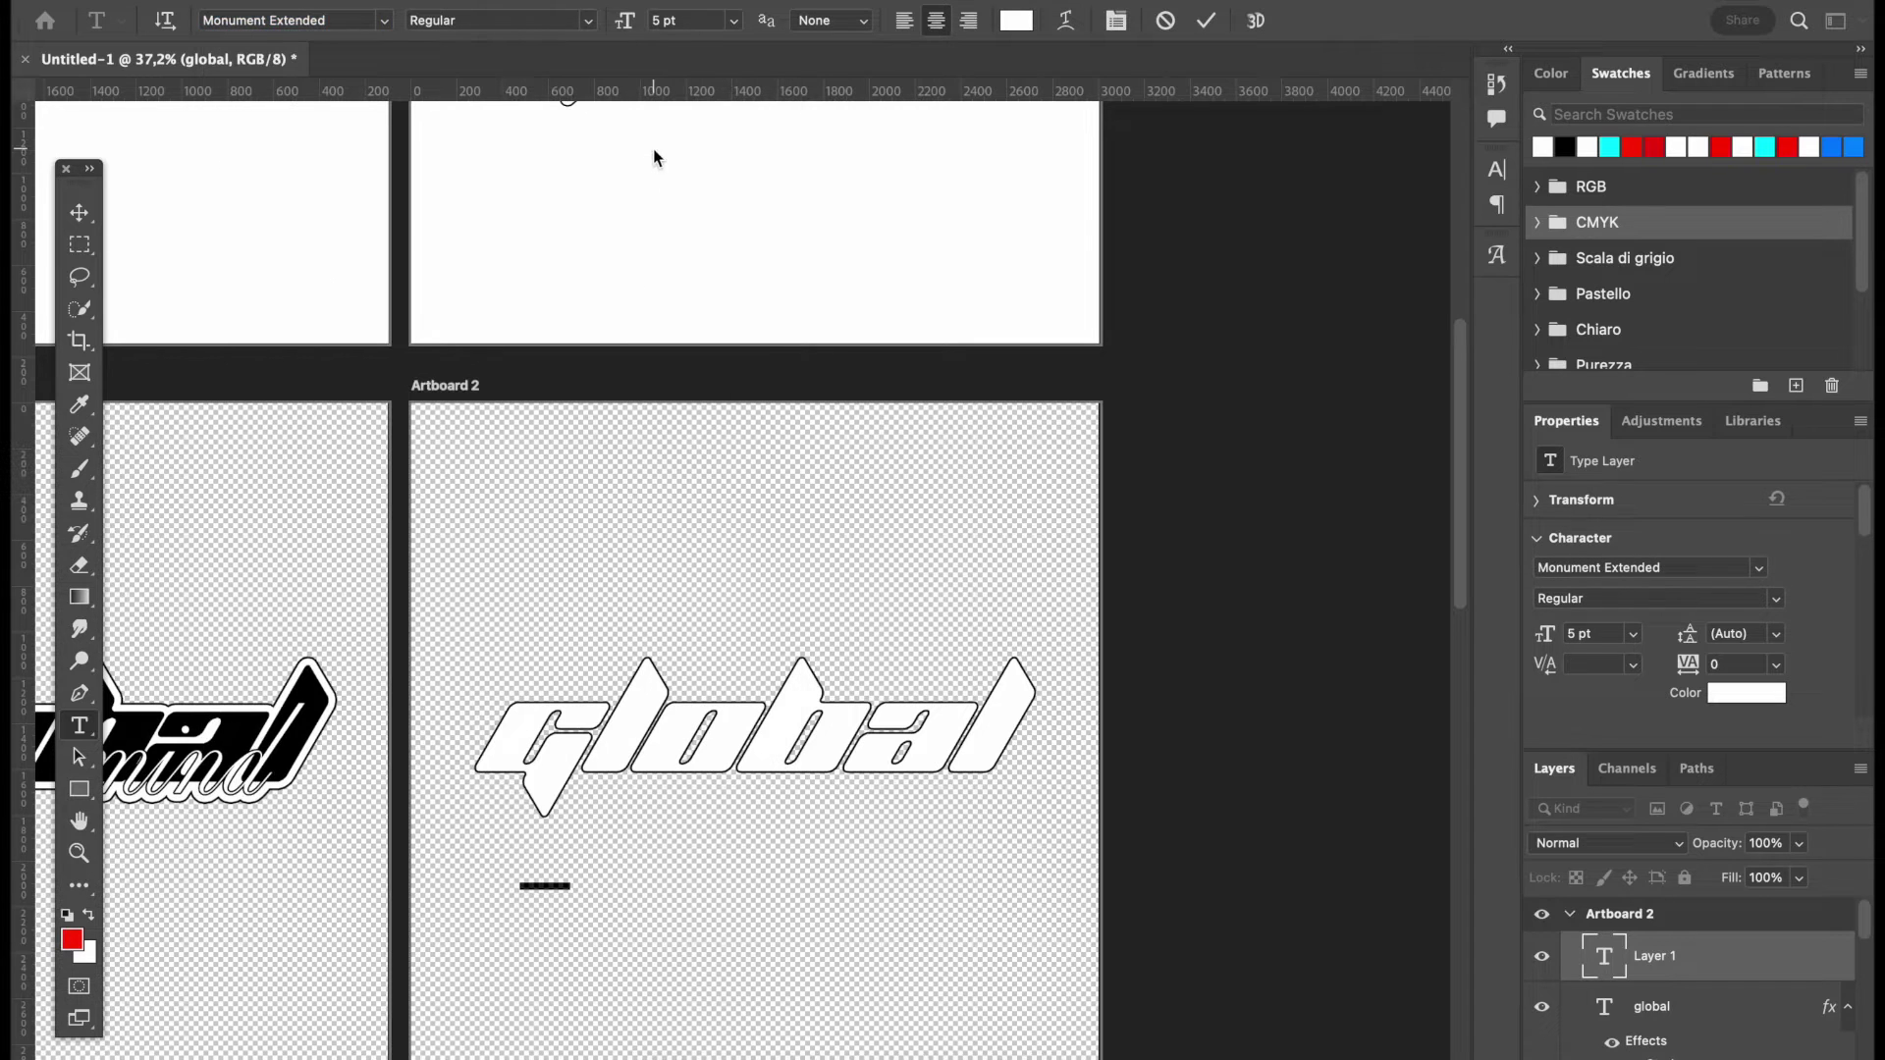
left_click(585, 21)
left_click(580, 24)
left_click(80, 212)
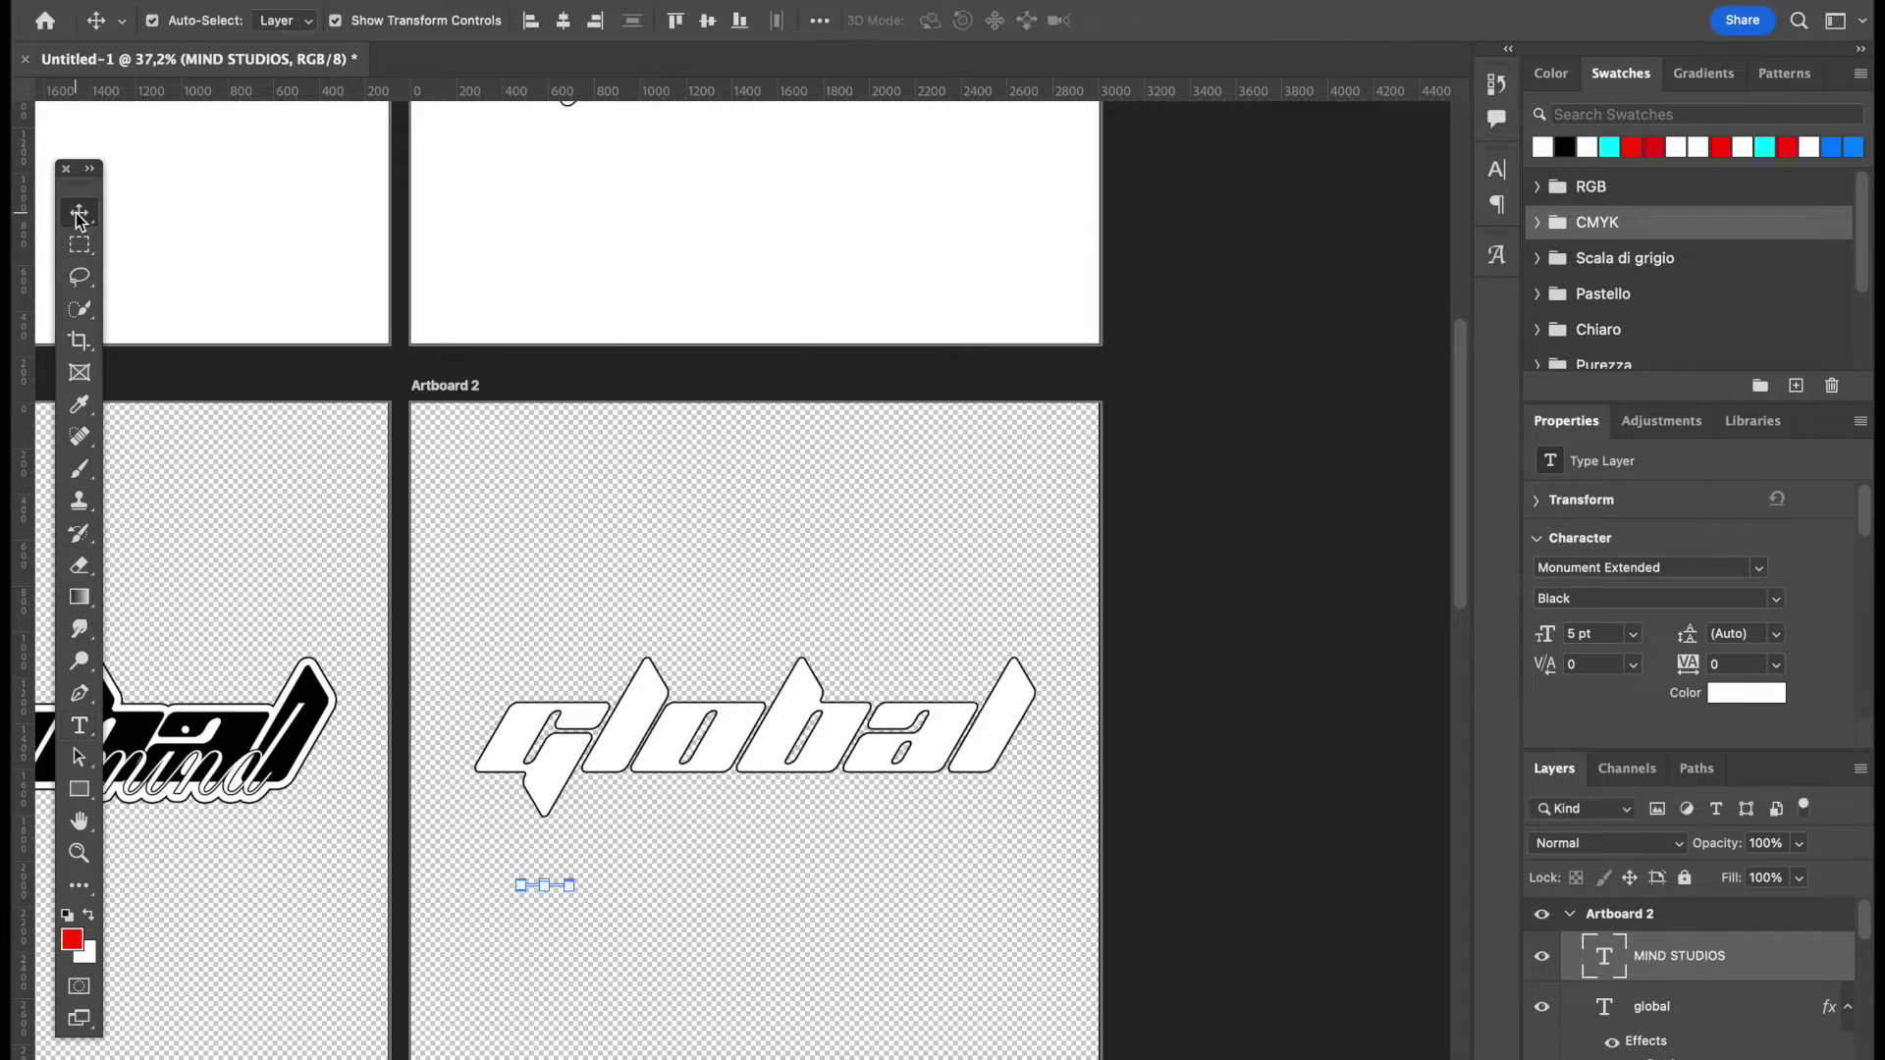
- Enlarge the "MIND STUDIOS" text to about 35.14 pt and give it a 9 px black outside stroke
left_click_drag(578, 882, 872, 883)
double_click(1856, 954)
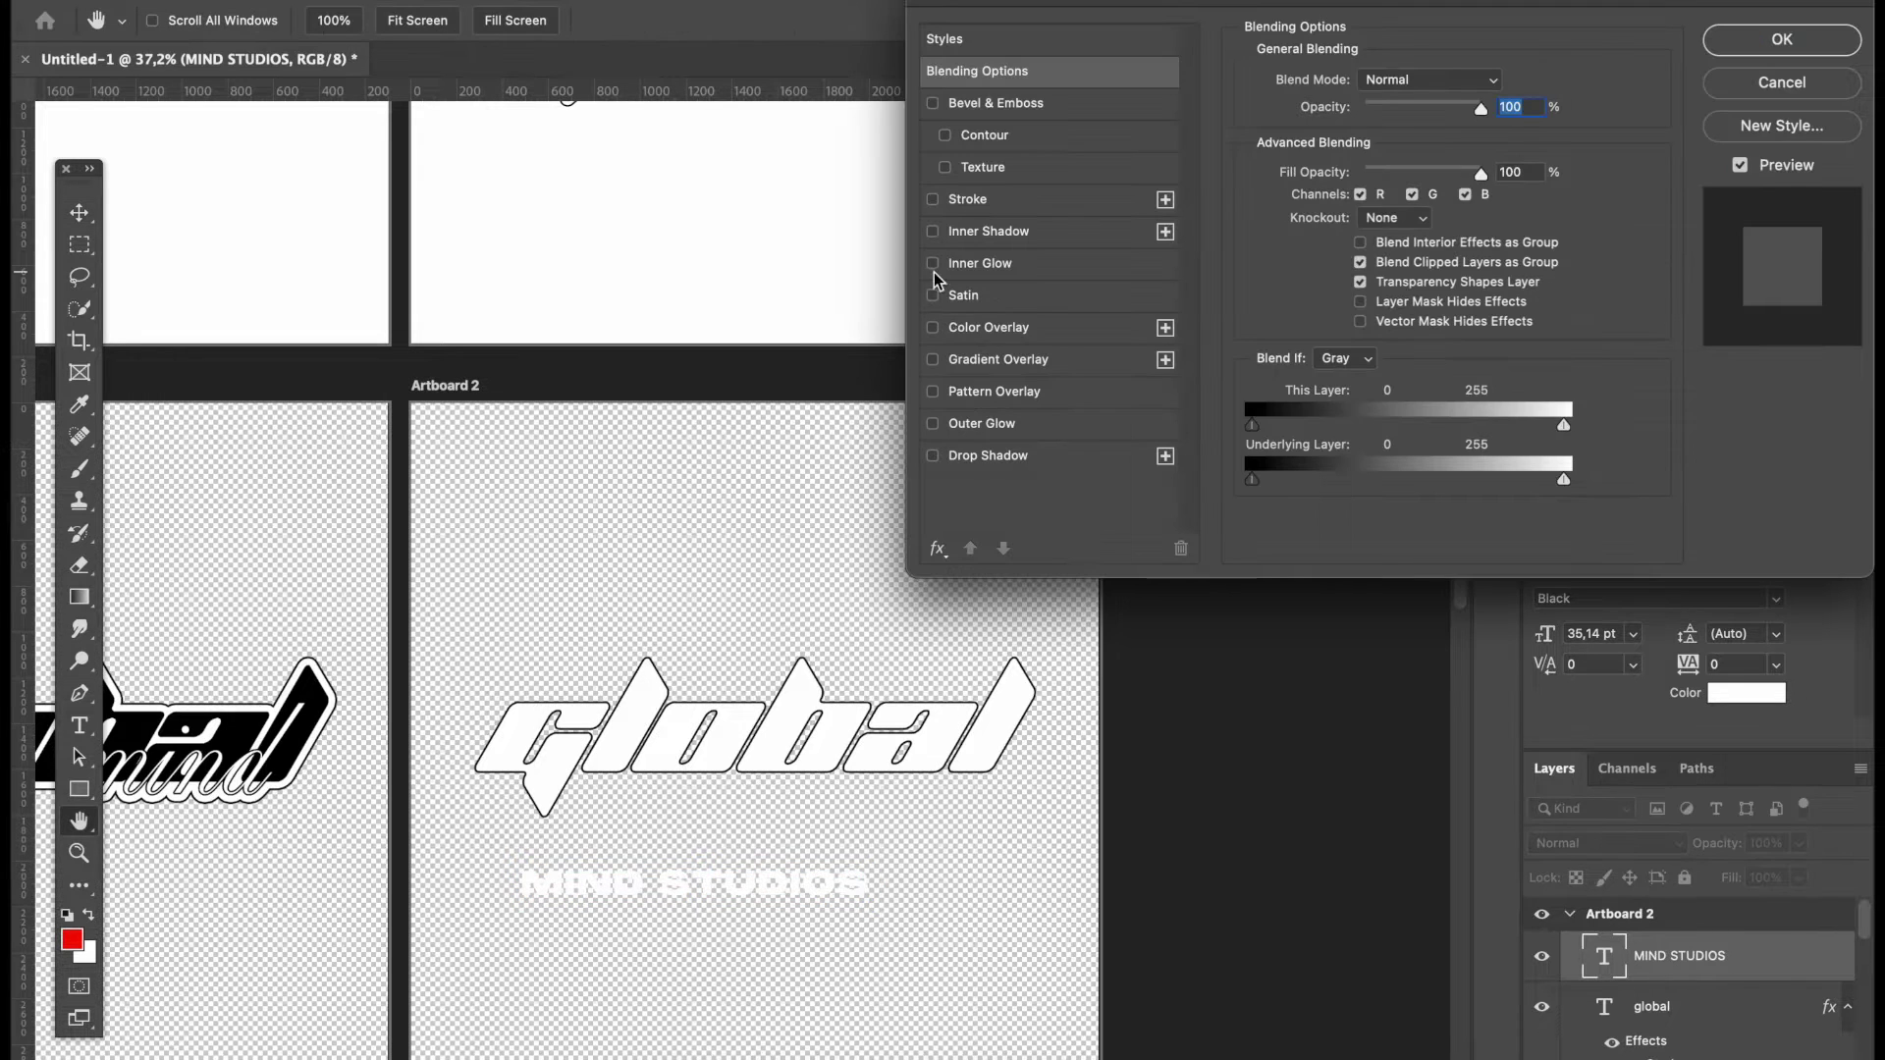
left_click(932, 201)
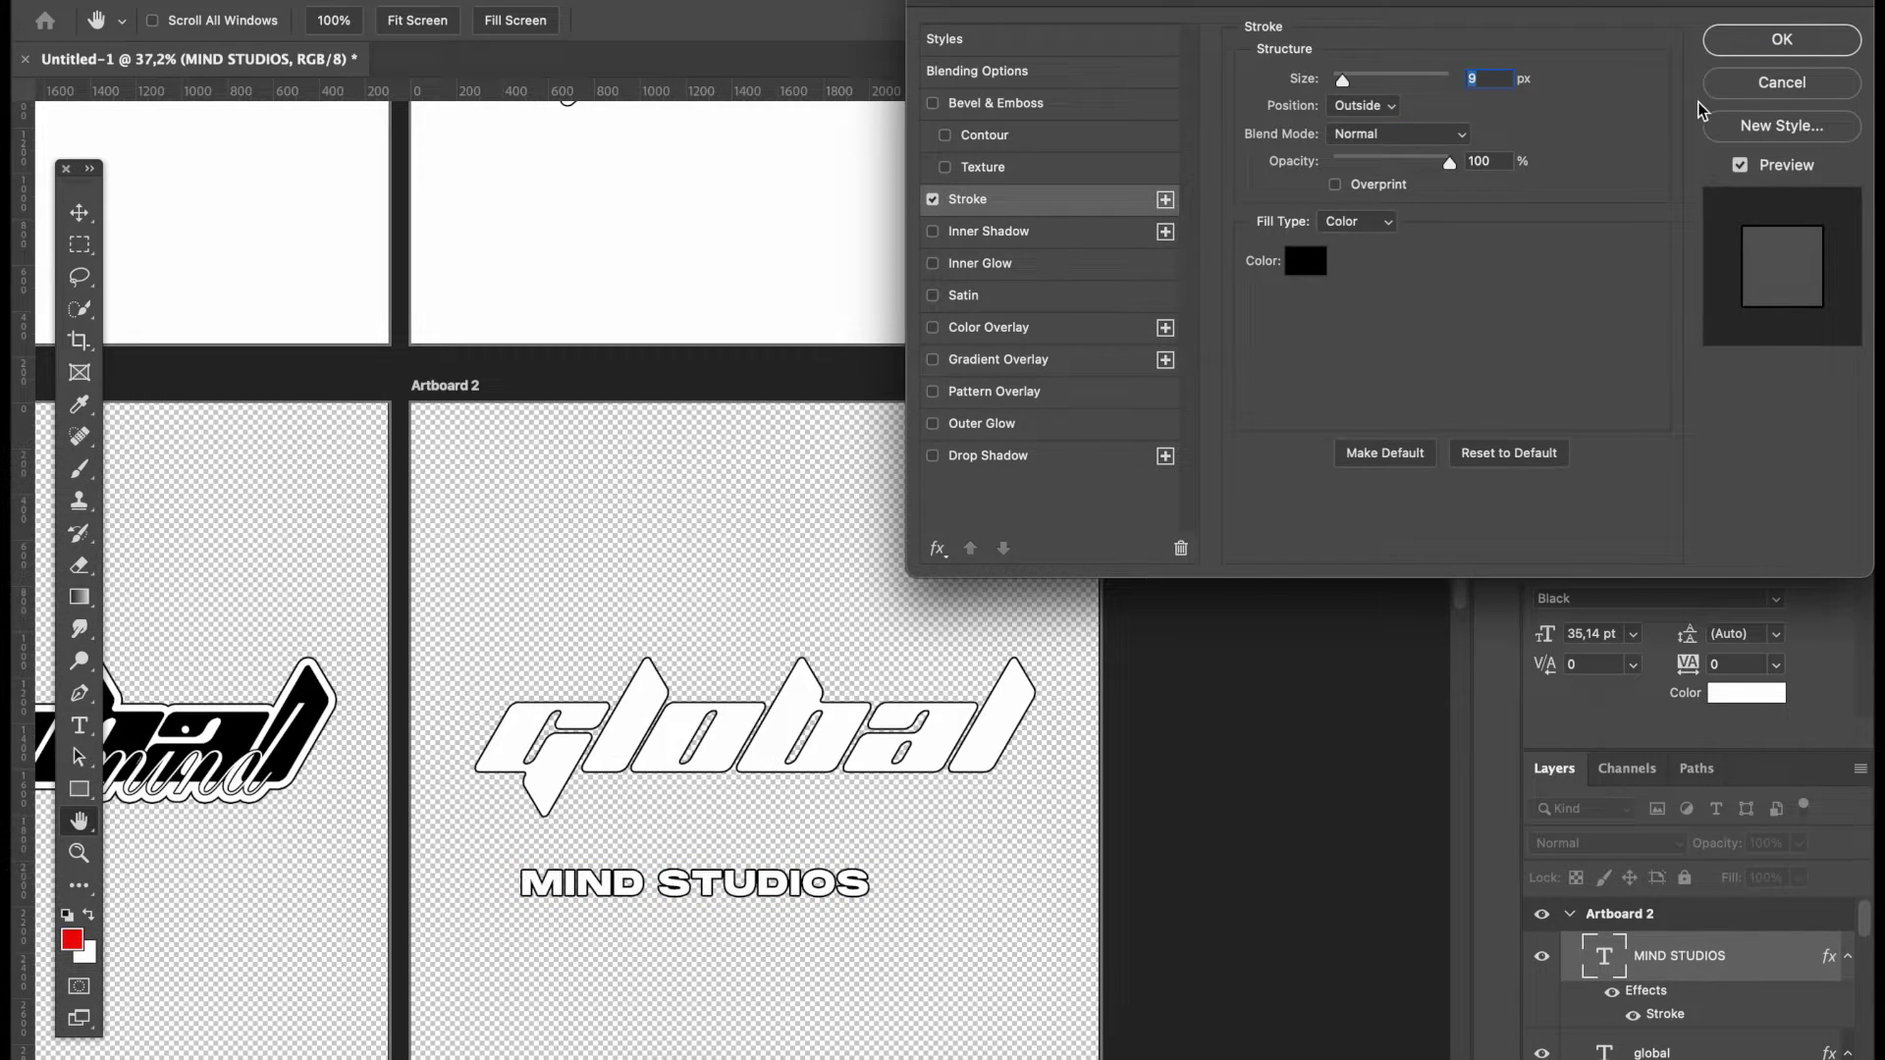
left_click(1782, 39)
- Place "MIND STUDIOS" directly beneath "global" as in the original logo and scale it to about 29.43 pt
scroll(750, 430, "up", 4)
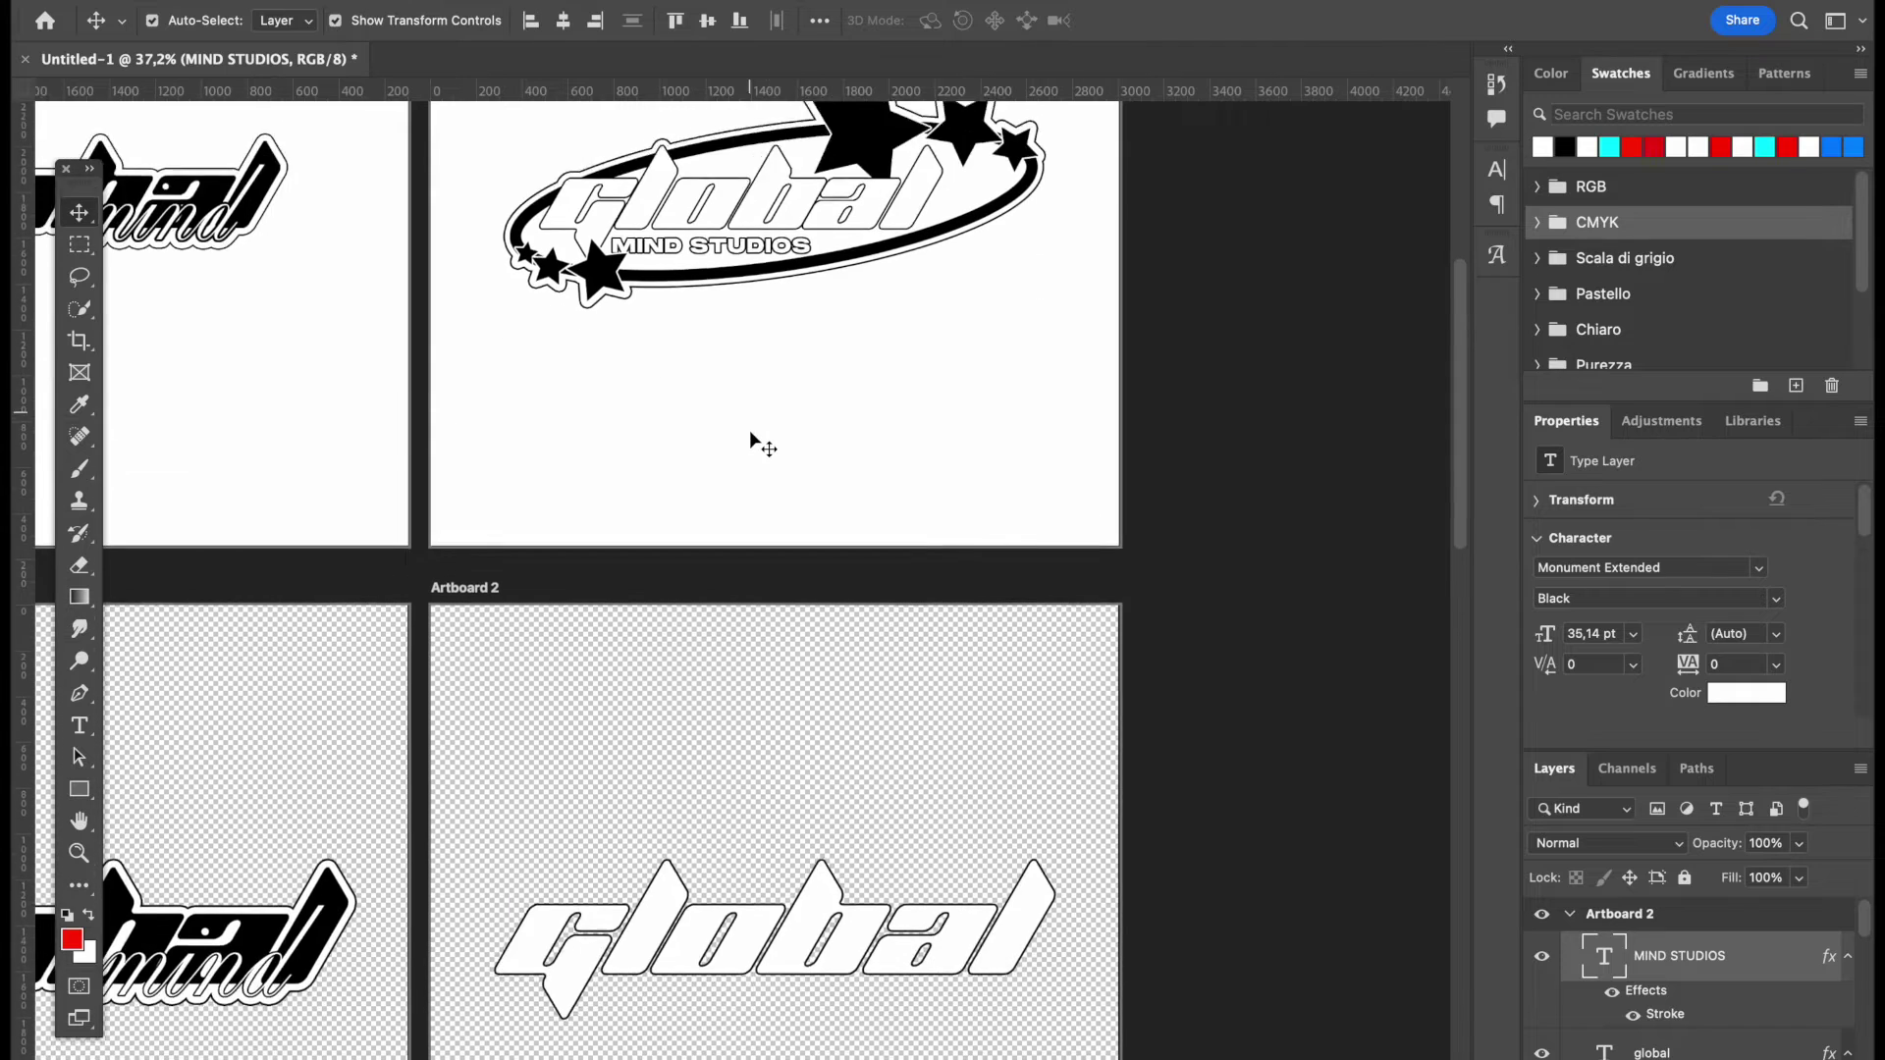
scroll(750, 430, "down", 2)
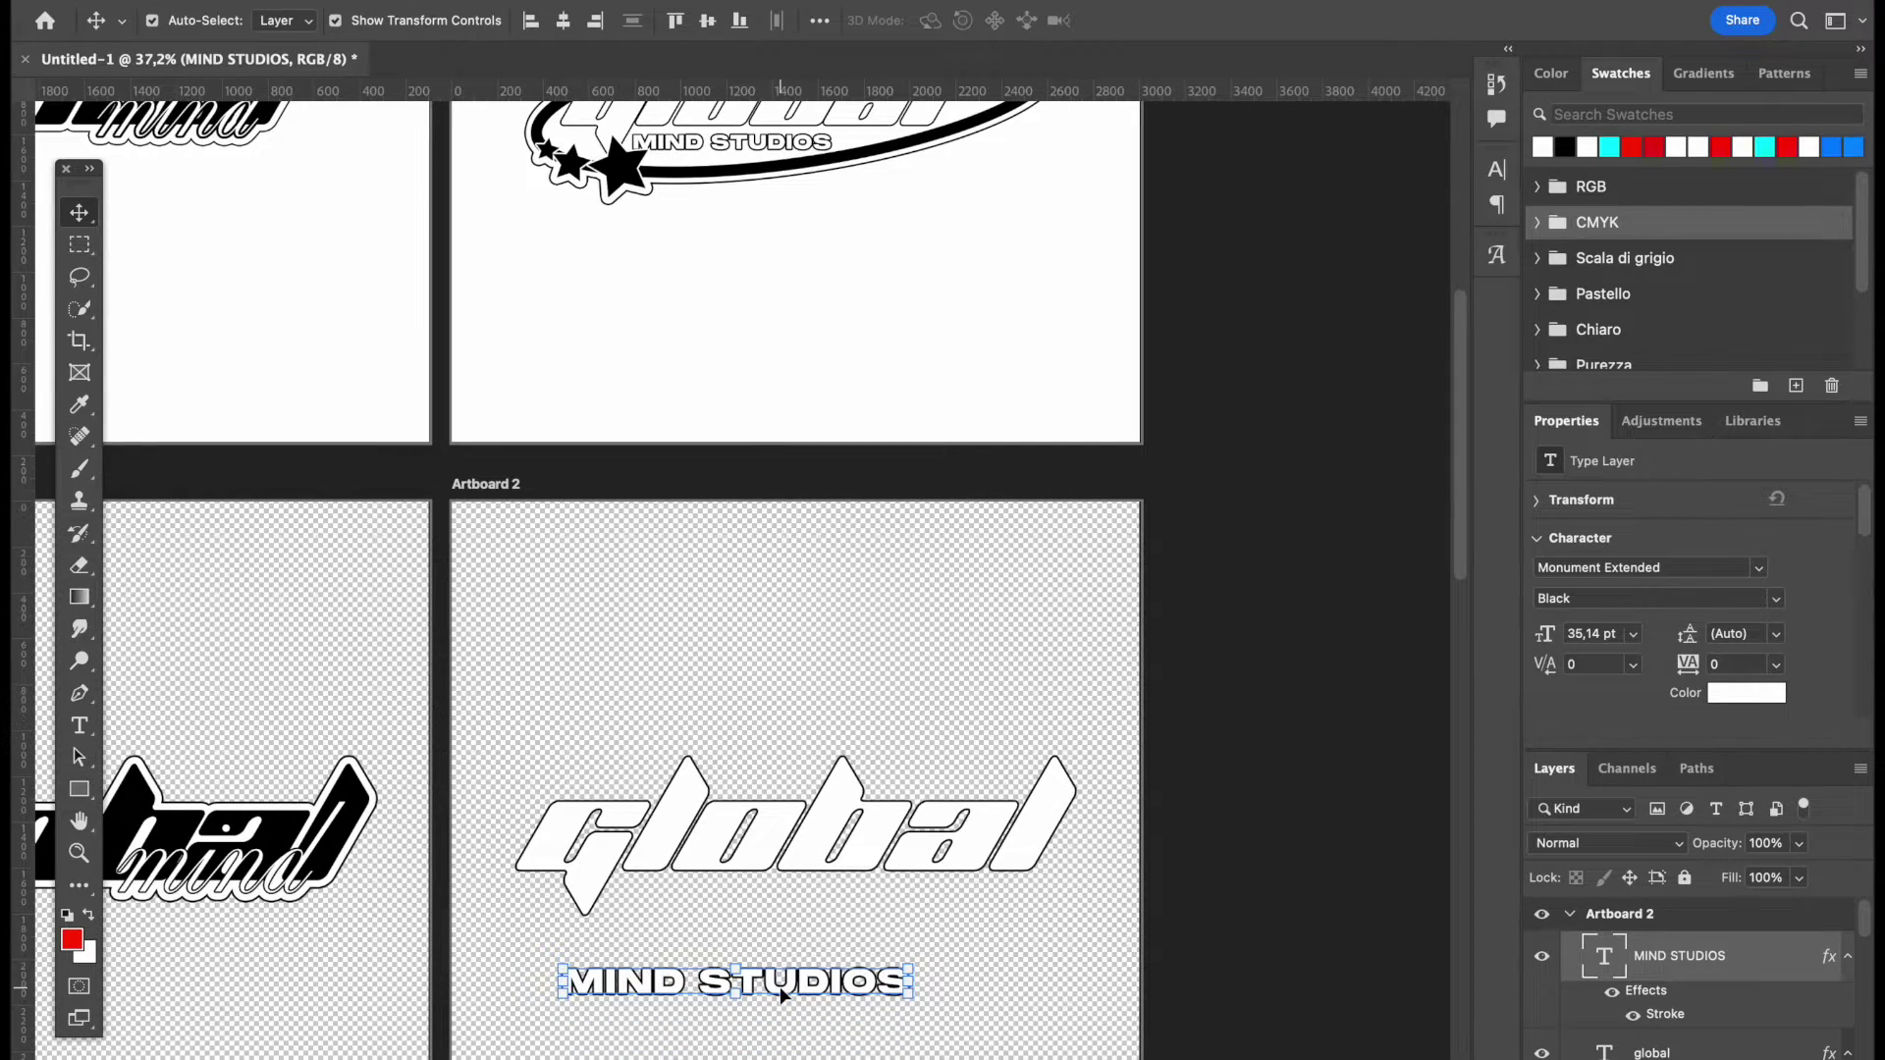
left_click_drag(782, 994, 837, 905)
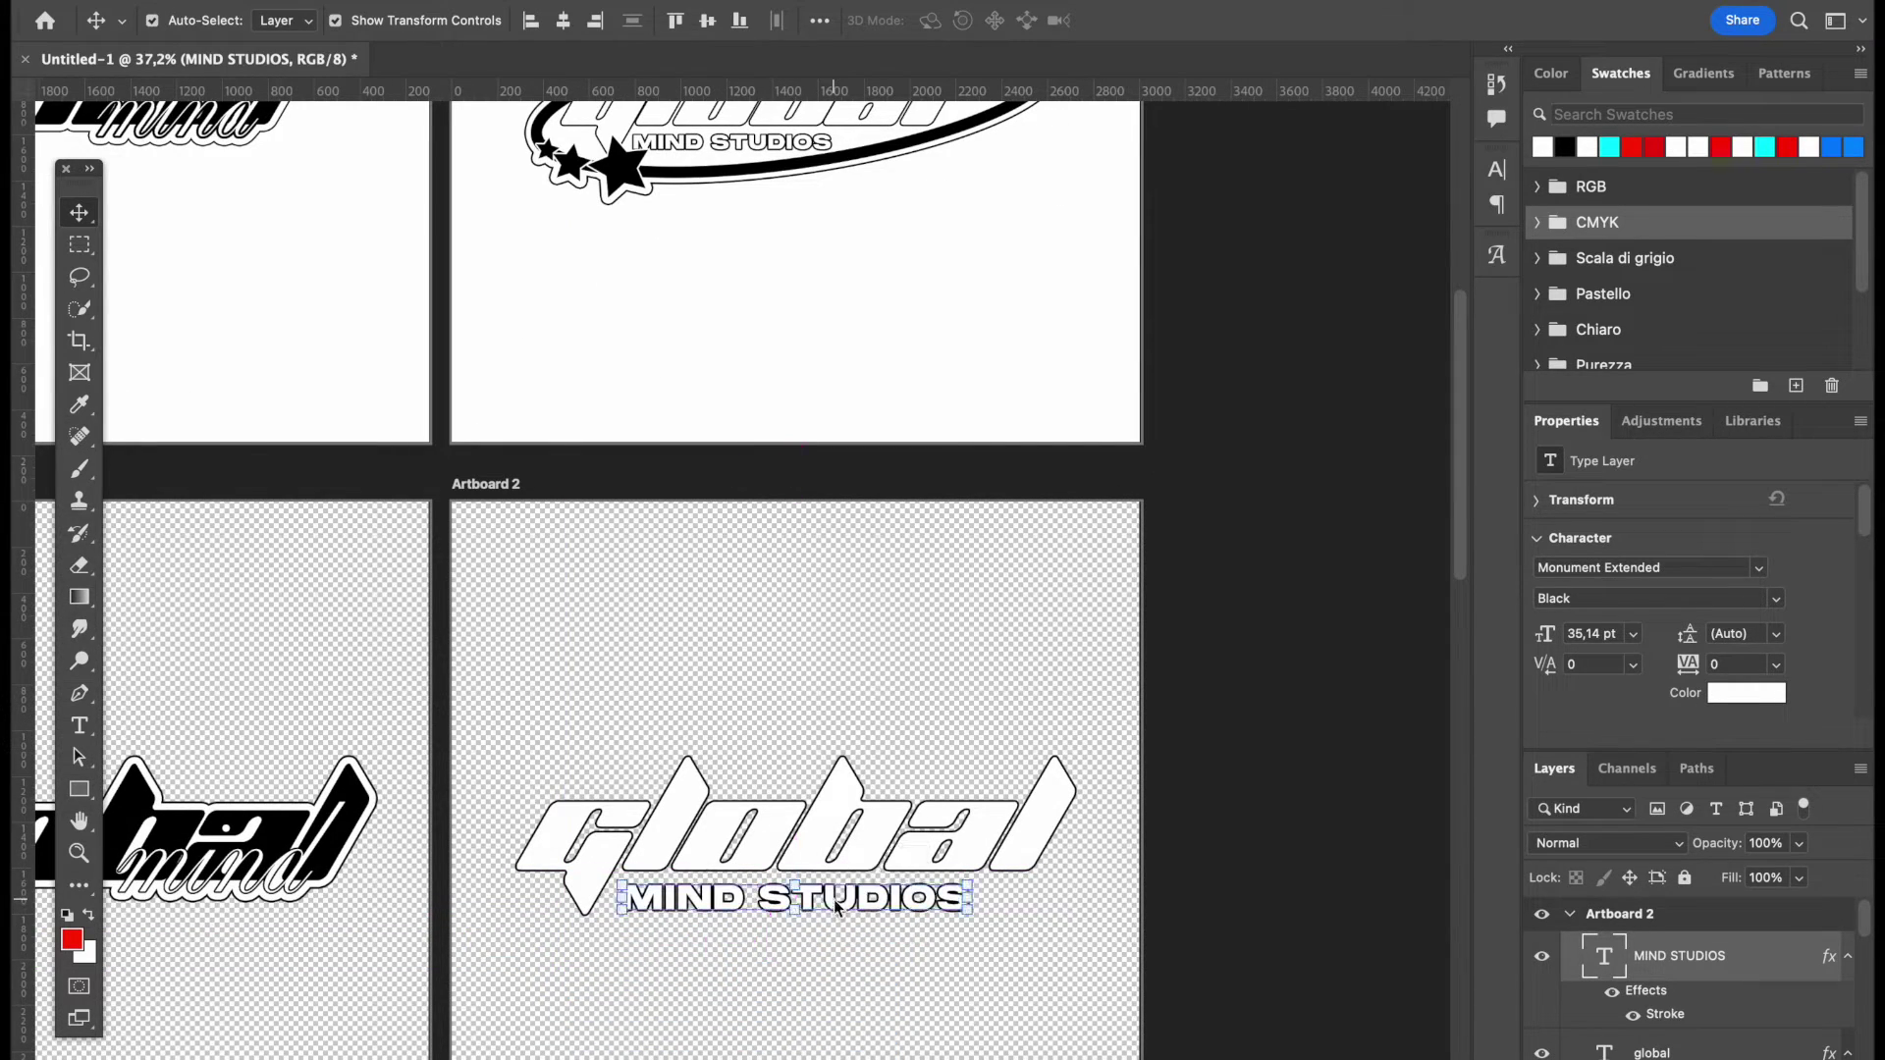
scroll(933, 918, "up", 3)
scroll(931, 913, "down", 1)
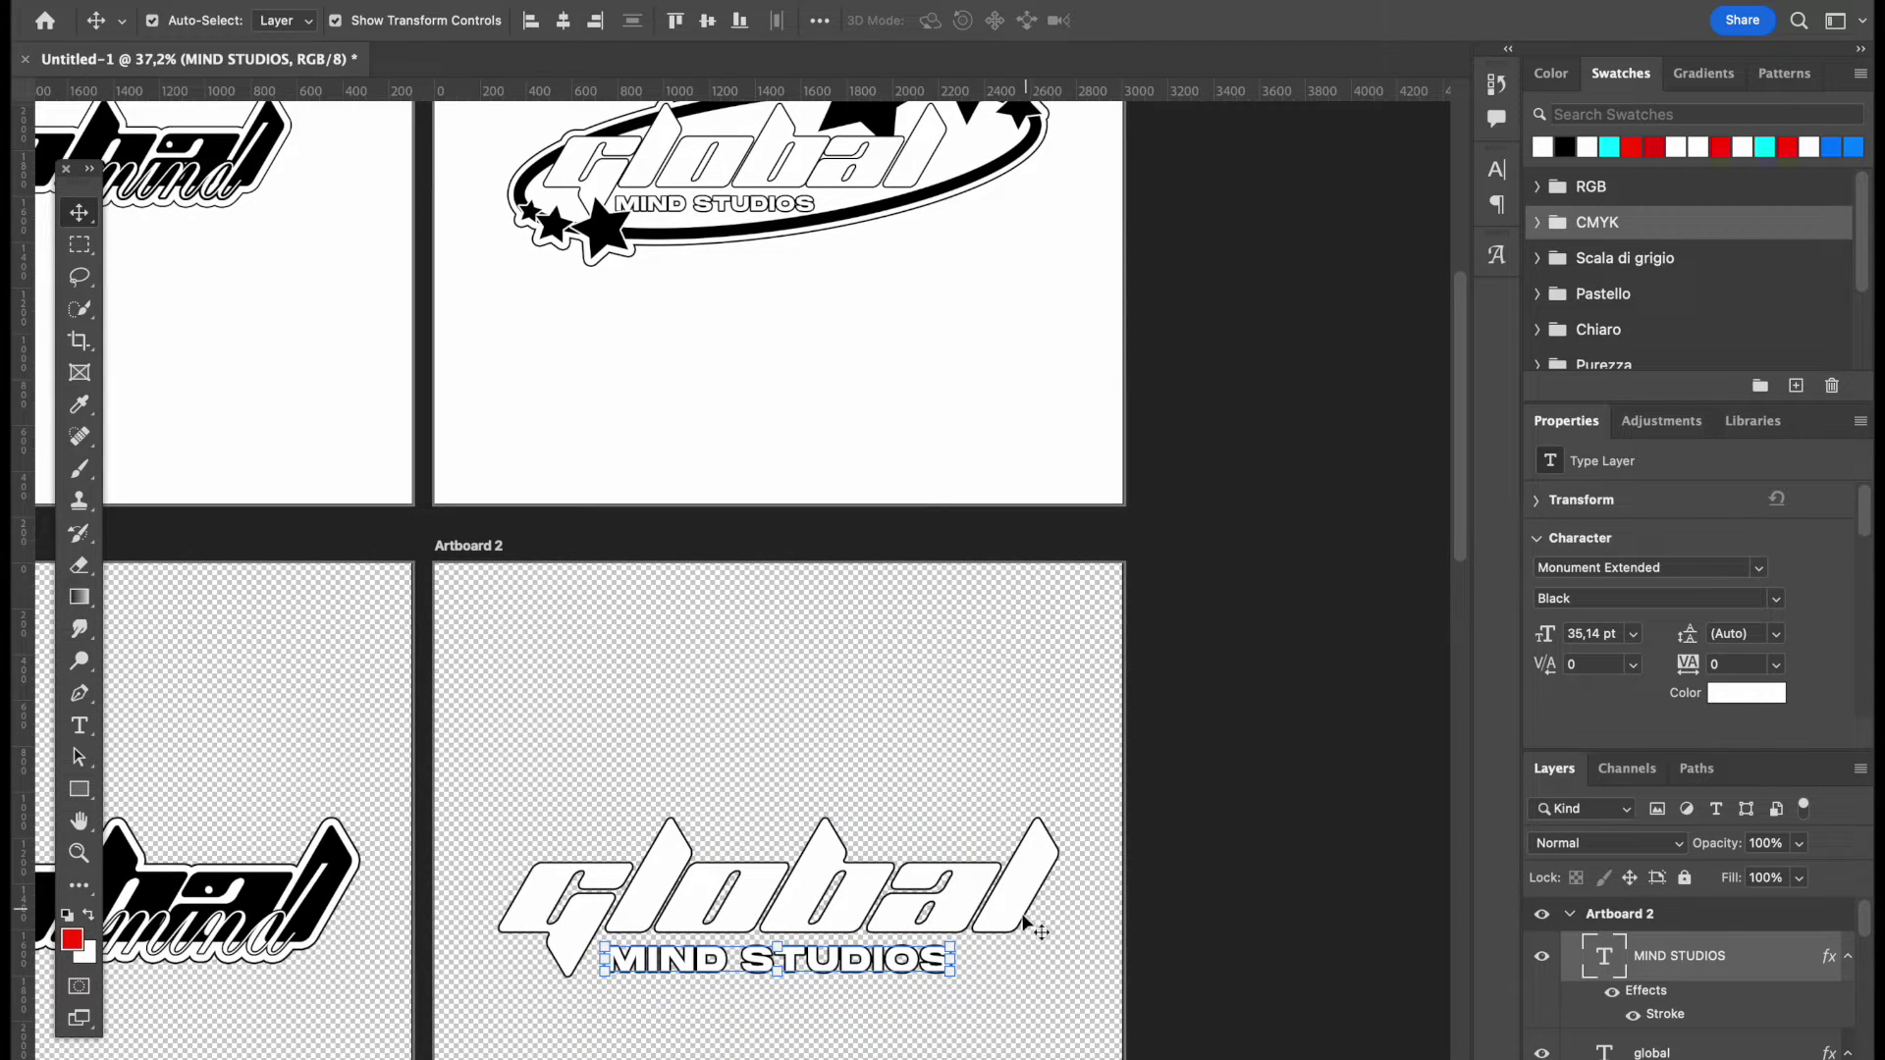
left_click_drag(959, 958, 901, 956)
left_click(1153, 983)
scroll(1152, 980, "up", 4)
scroll(1151, 979, "down", 1)
- Fine-tune the stroke size of the "MIND STUDIOS" text and nudge it slightly upward under "global"
left_click(913, 843)
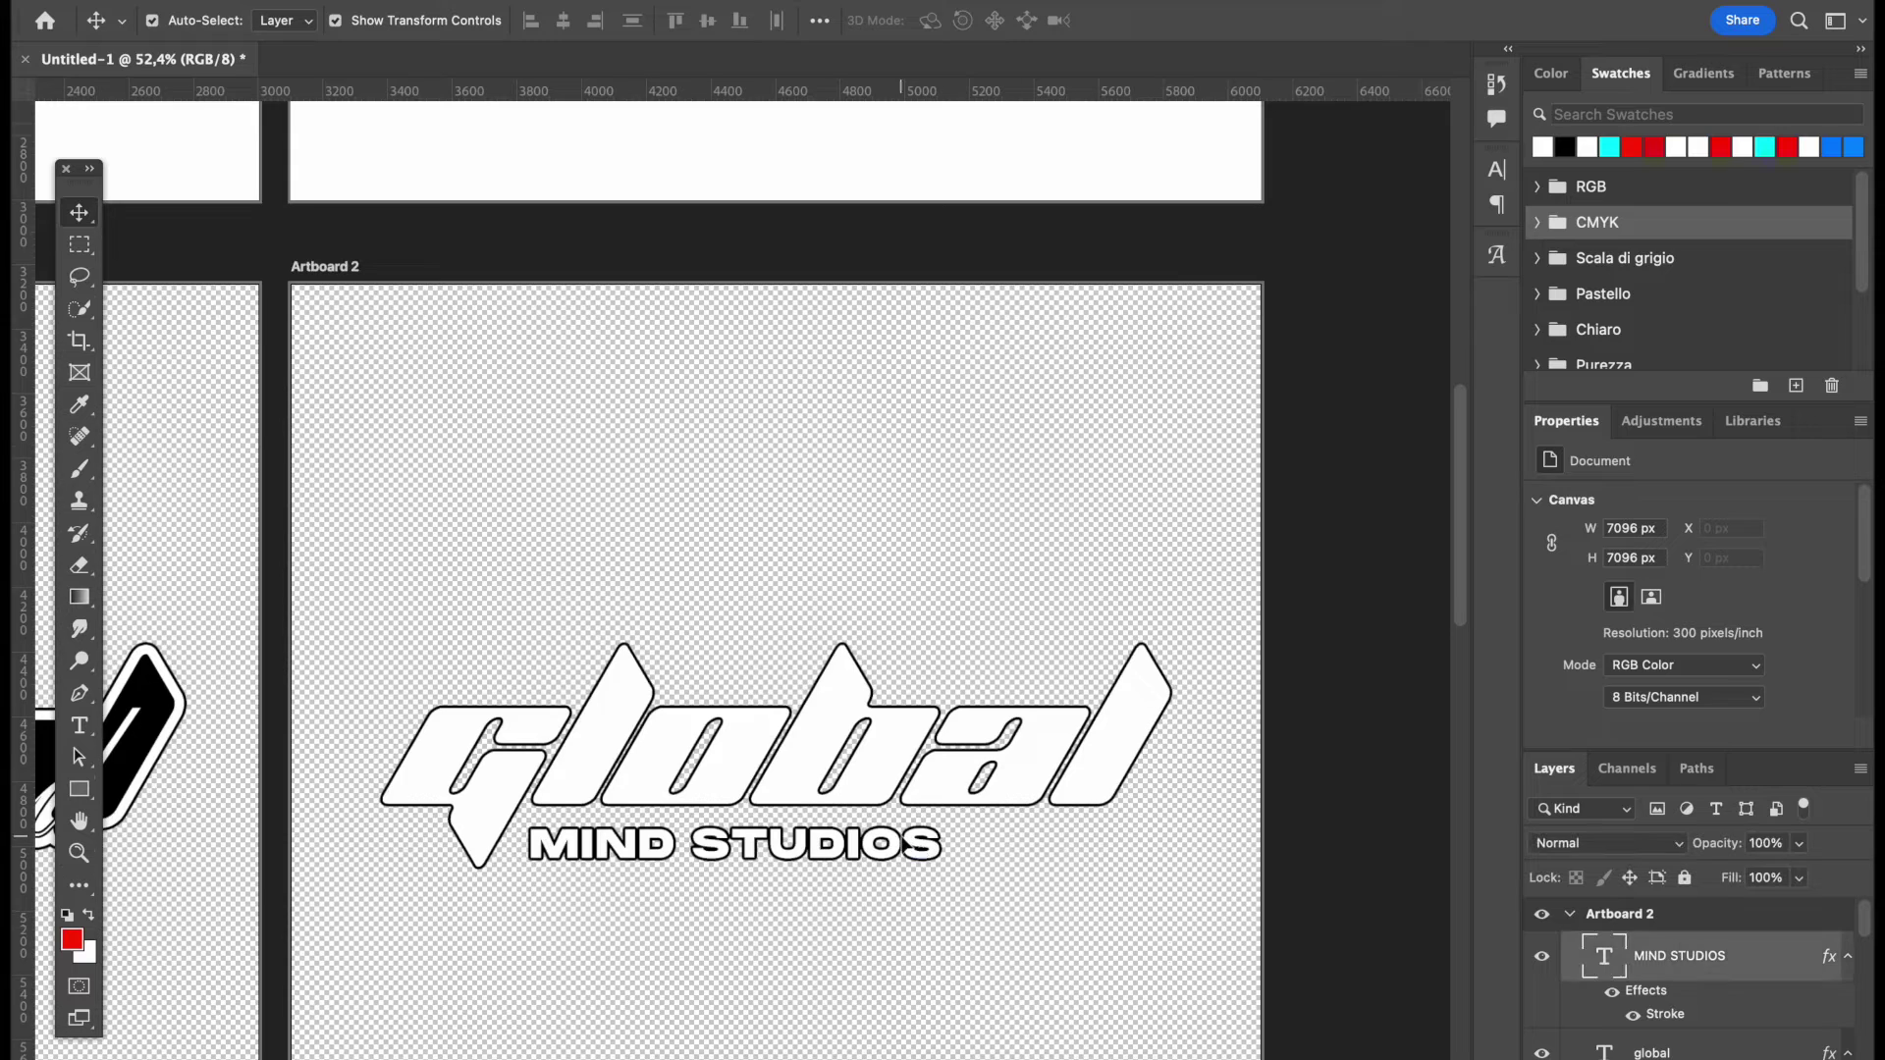
double_click(1829, 969)
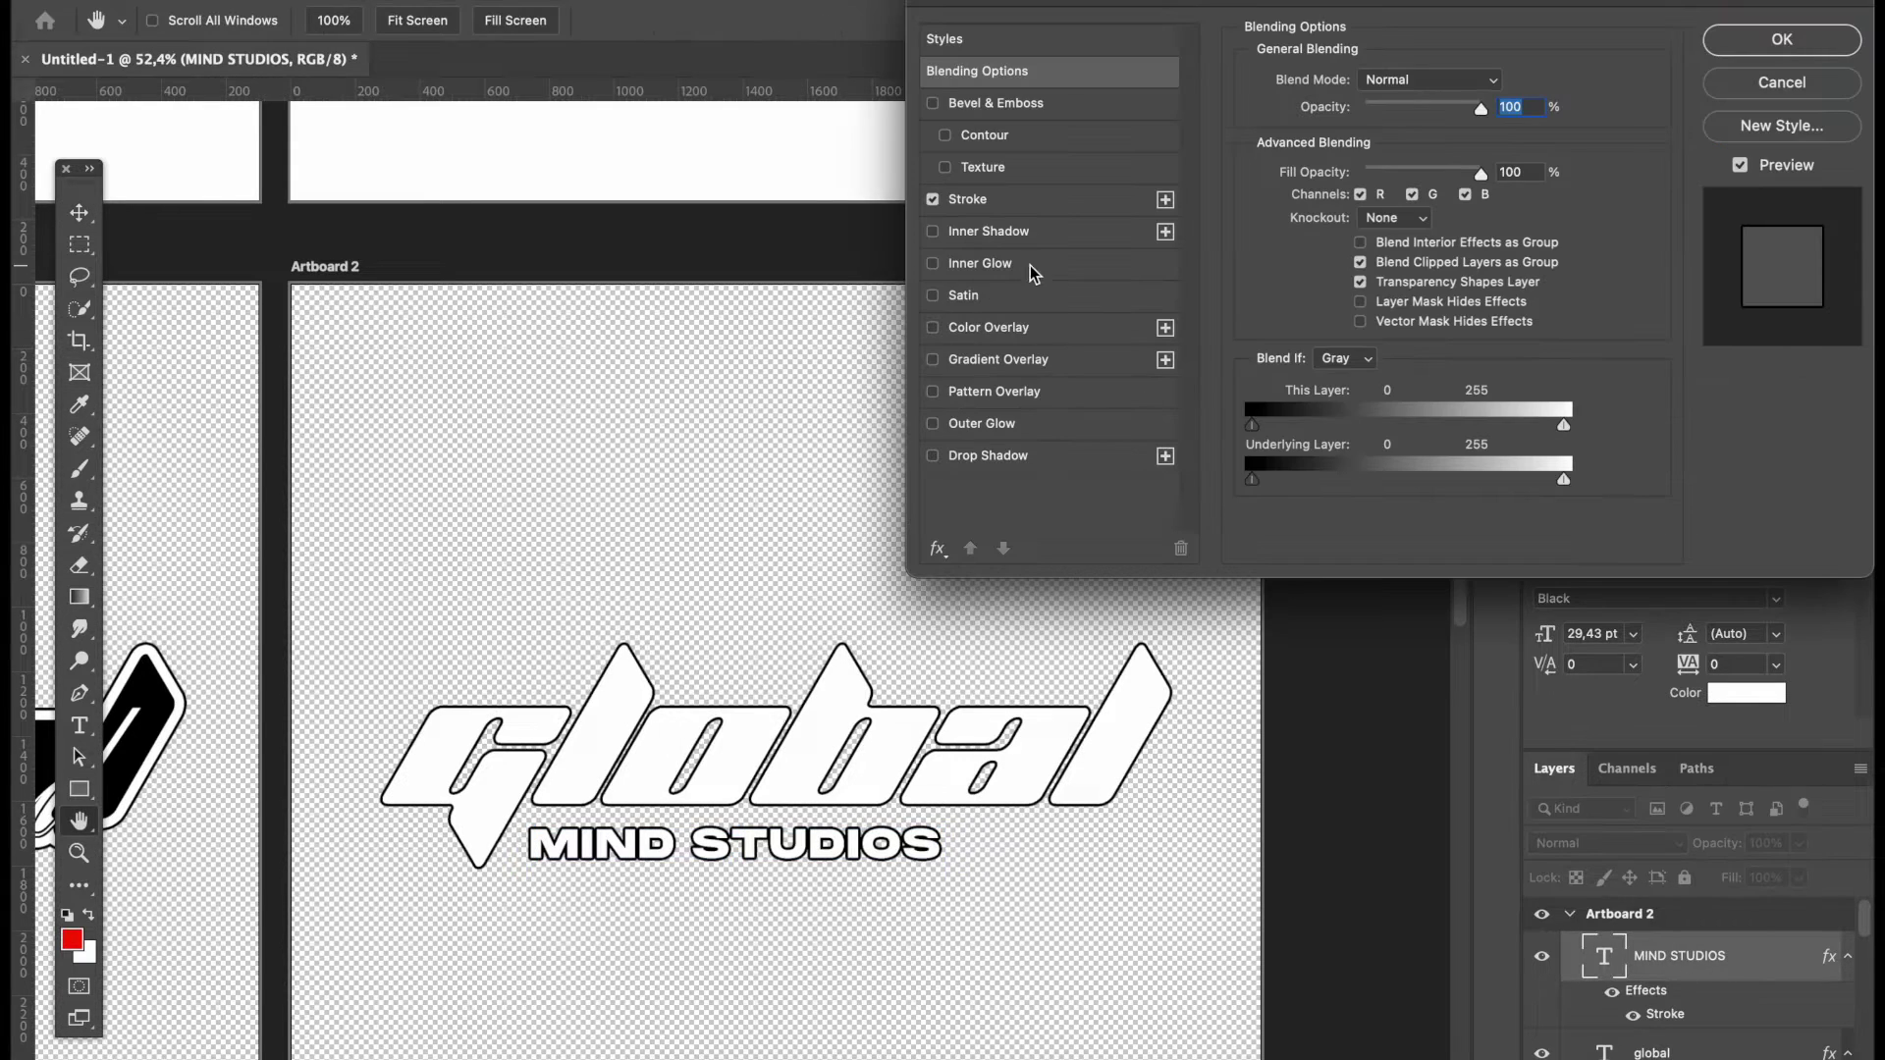
left_click(1024, 205)
left_click_drag(1341, 78, 1340, 80)
left_click(1790, 45)
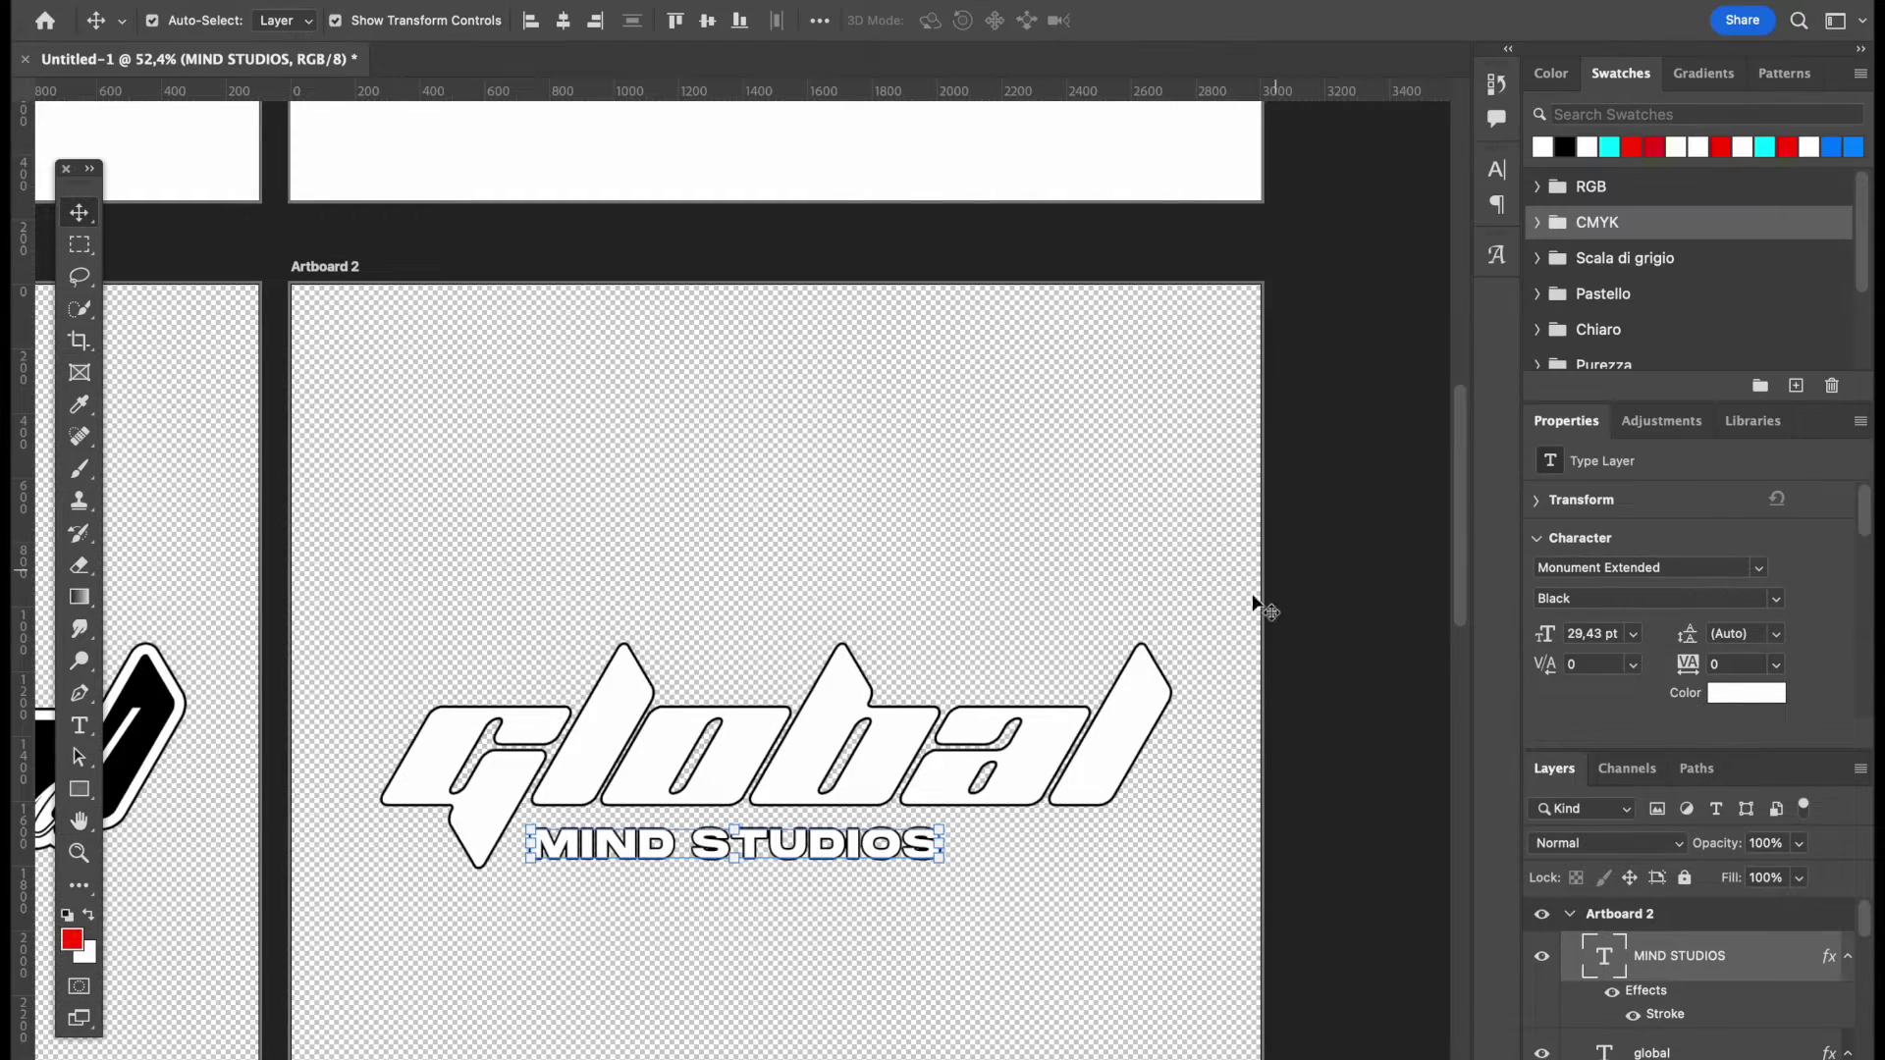
left_click_drag(865, 839, 865, 838)
left_click(1124, 855)
- Draw an ellipse of about 2803 x 969 px across the "global MIND STUDIOS" lettering on Artboard 2
scroll(1122, 853, "up", 5)
scroll(1122, 854, "down", 3)
scroll(1122, 854, "down", 5)
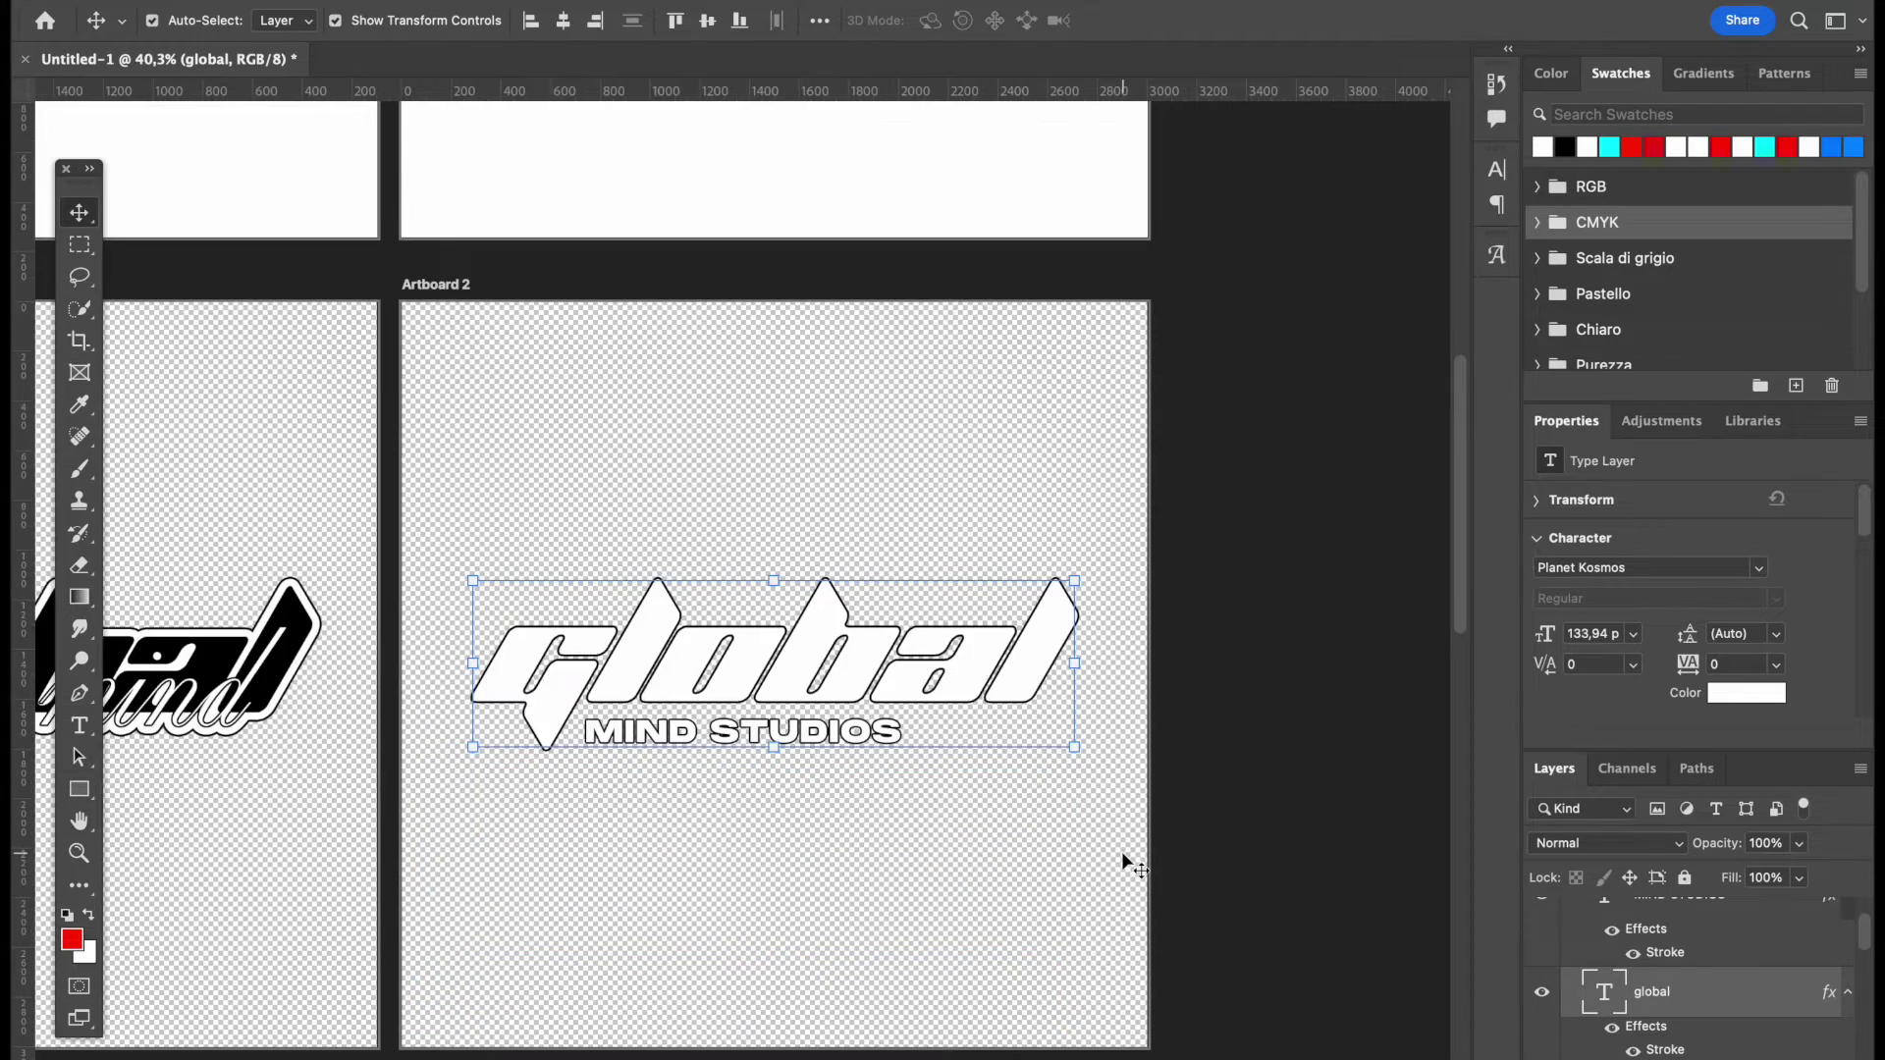
scroll(1121, 861, "up", 3)
scroll(1095, 898, "up", 5)
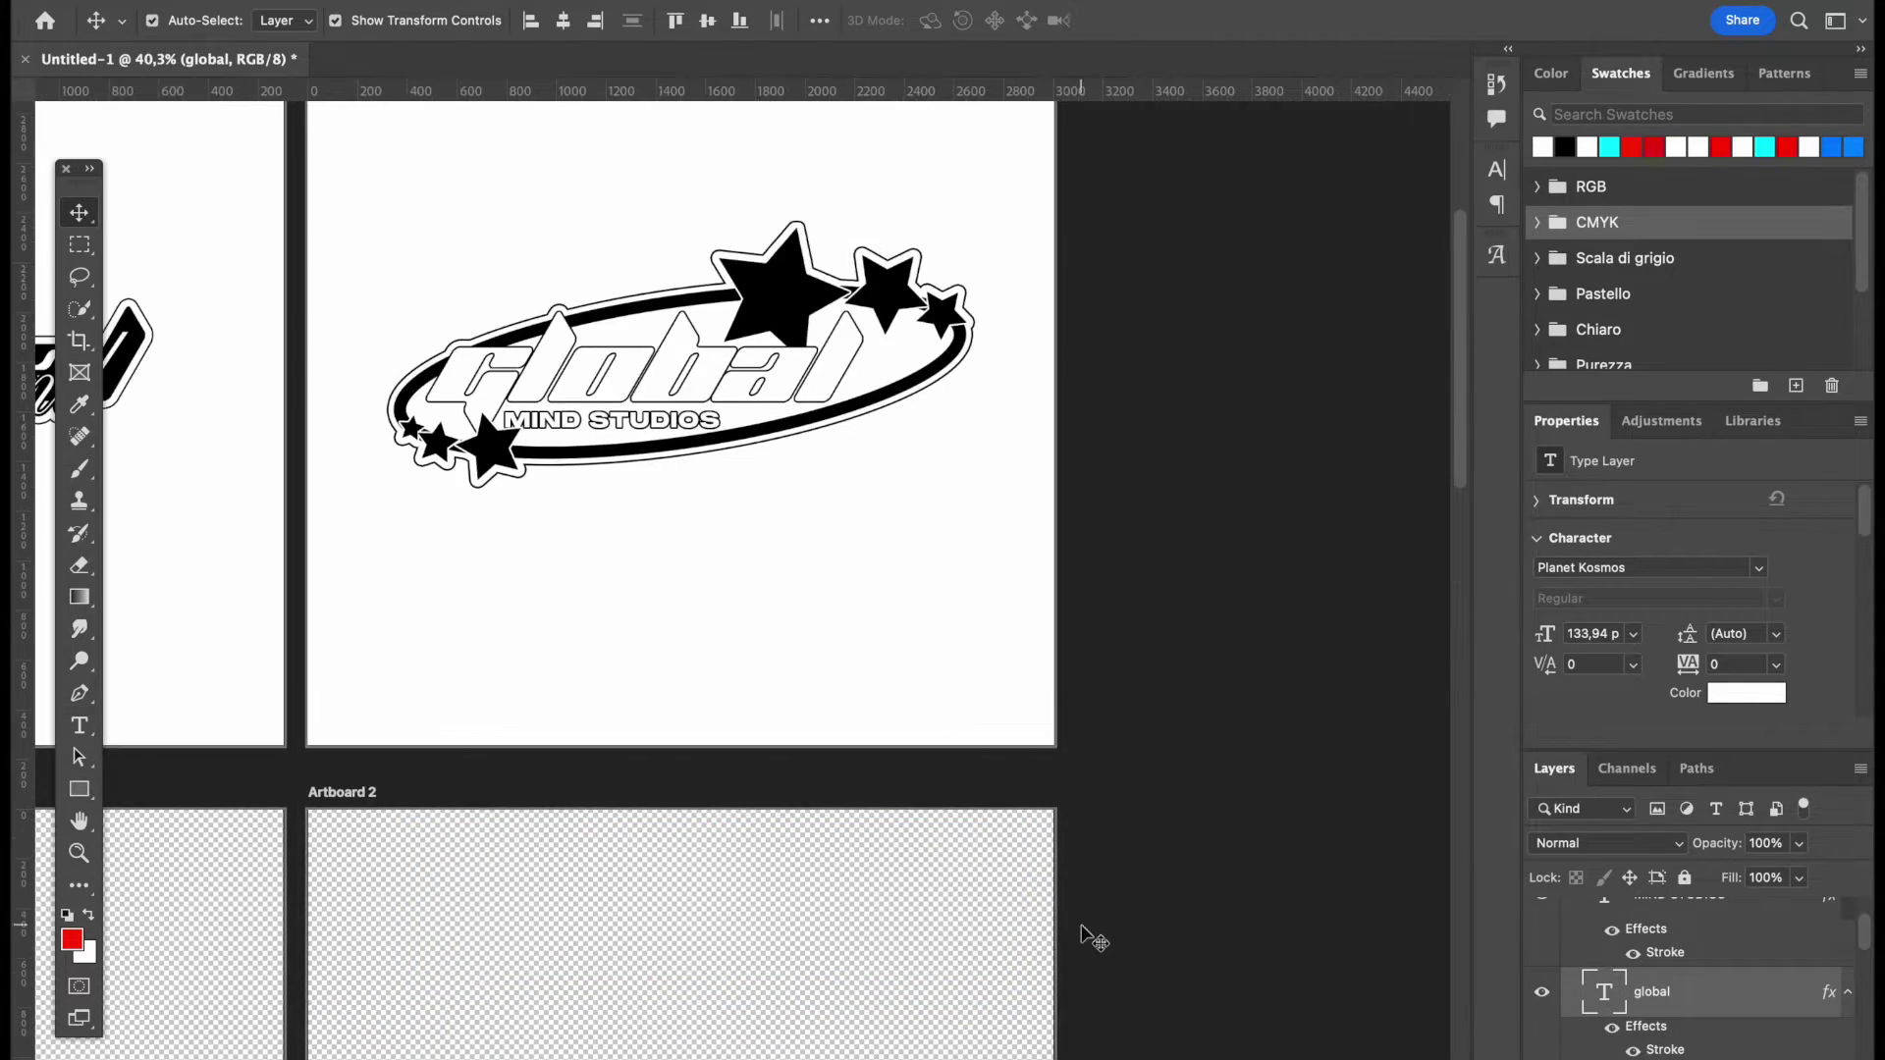
scroll(980, 915, "down", 5)
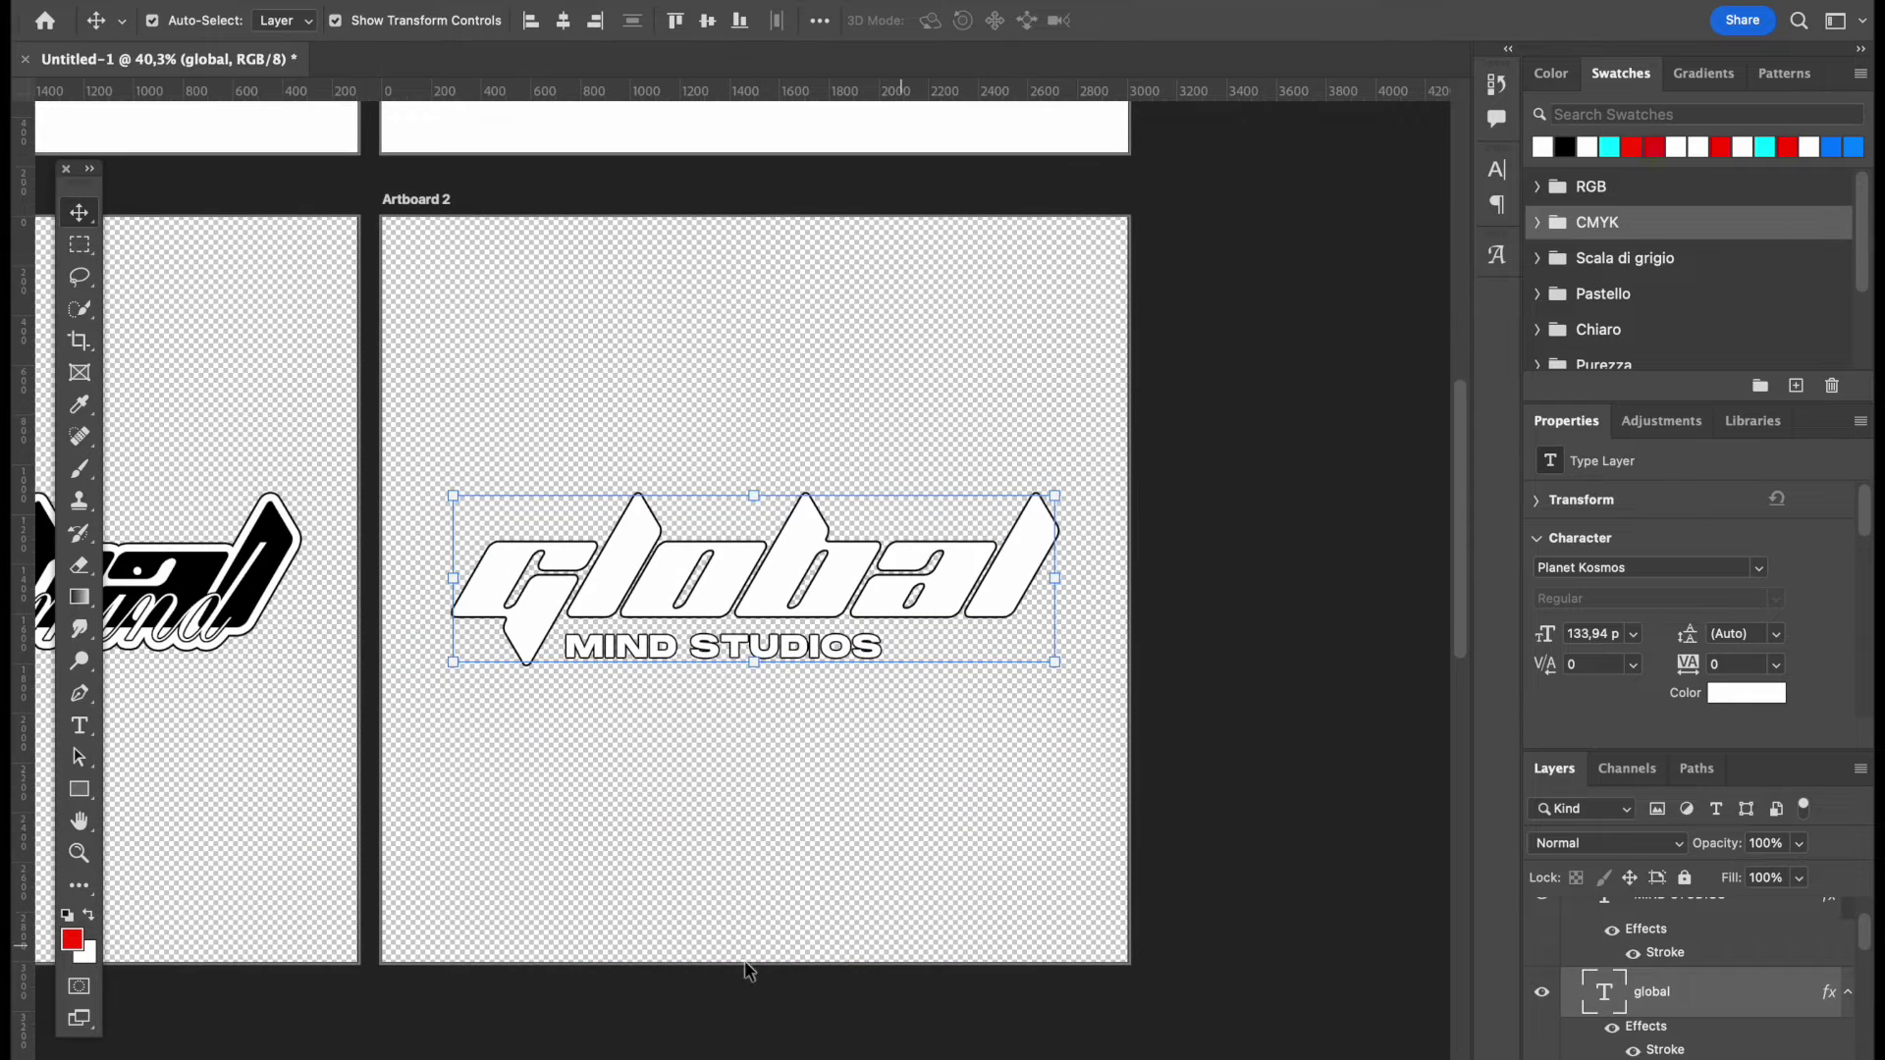
left_click(80, 757)
left_click(79, 790)
right_click(79, 789)
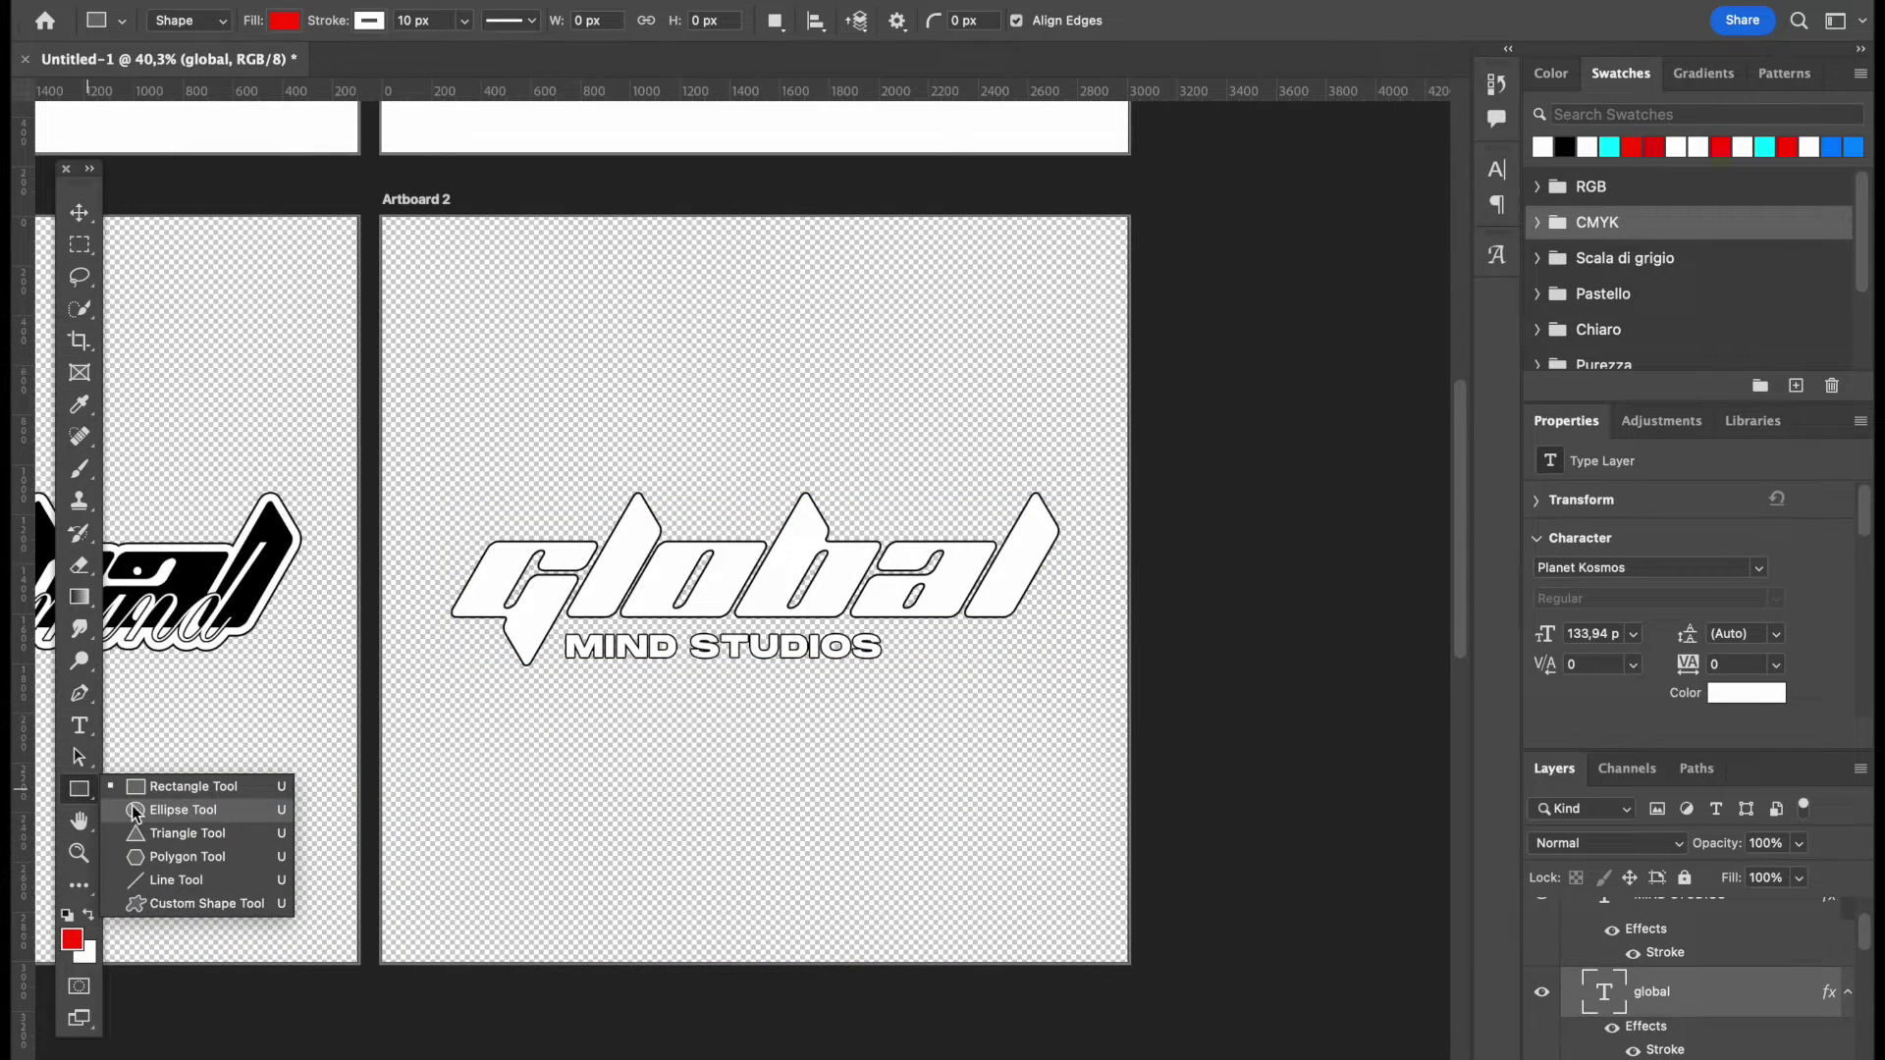
left_click(182, 809)
left_click_drag(415, 512, 1110, 752)
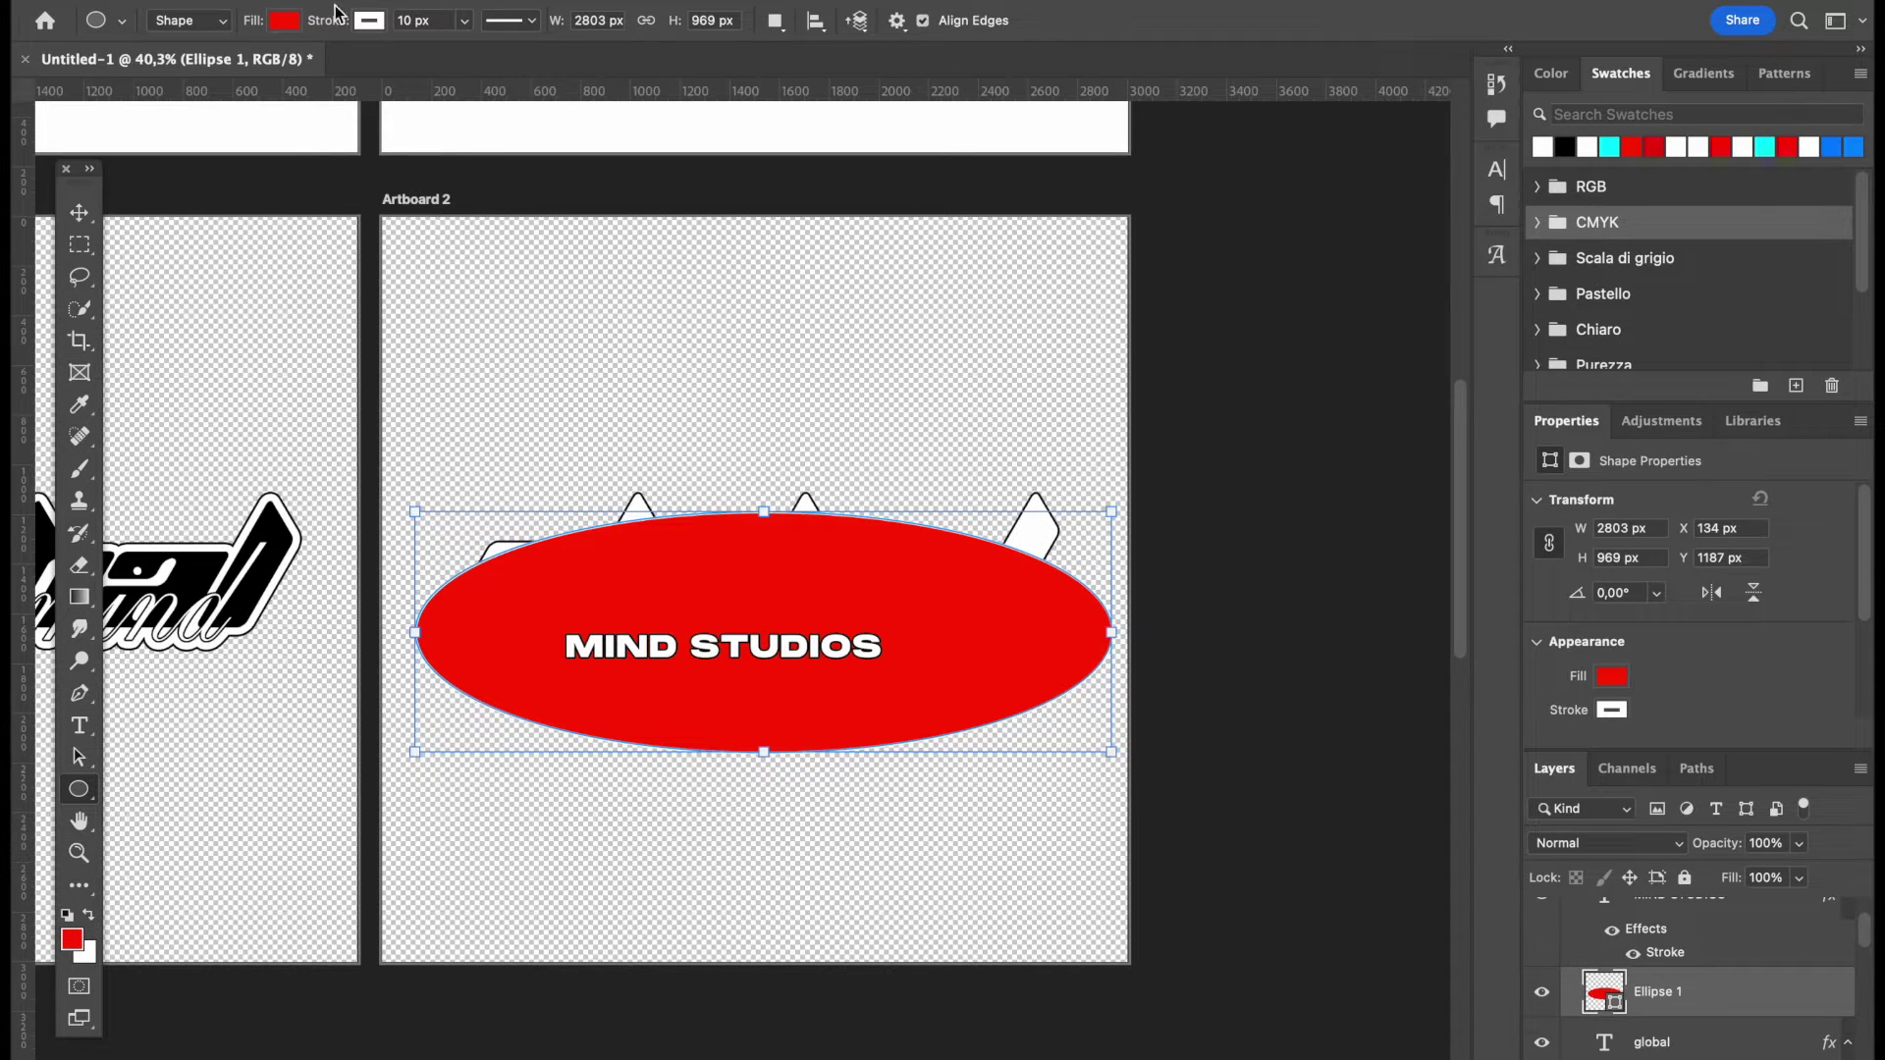
- Remove the ellipse's fill and set its stroke width to 20 px
left_click(284, 21)
left_click(139, 71)
left_click(370, 21)
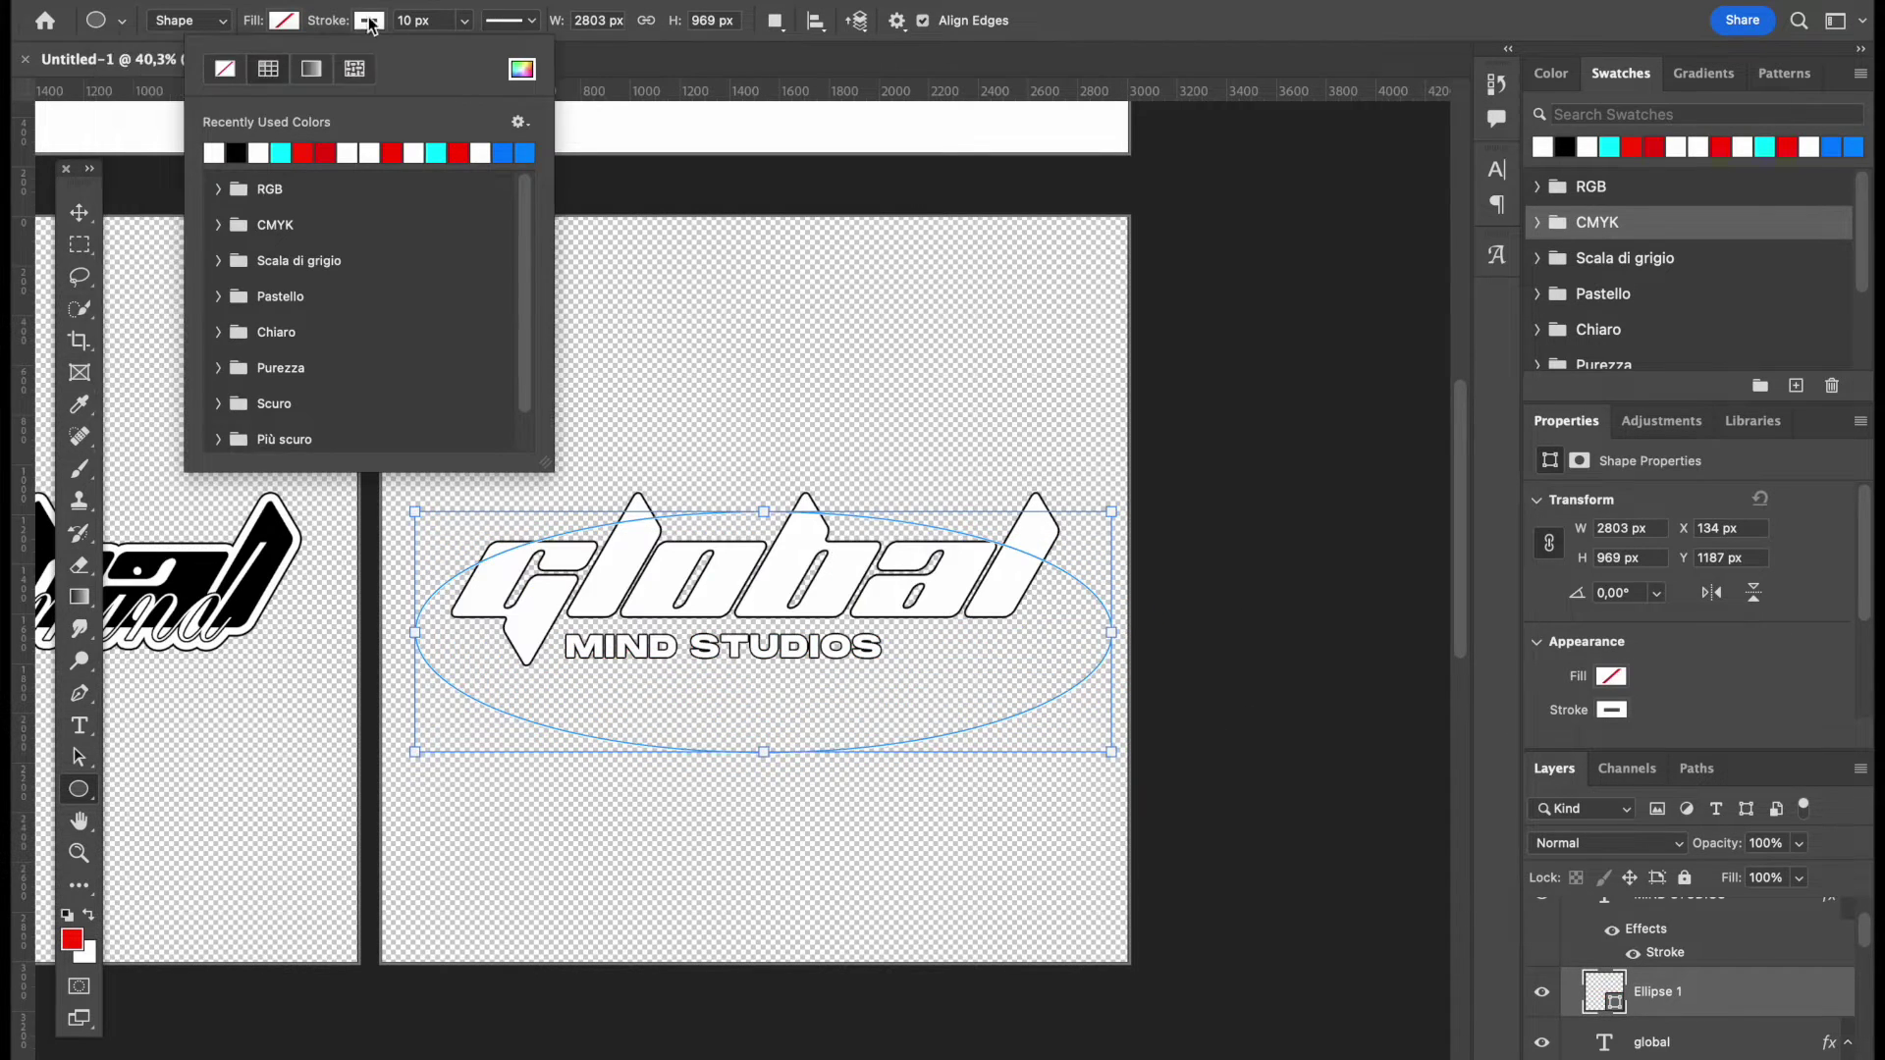
left_click(405, 20)
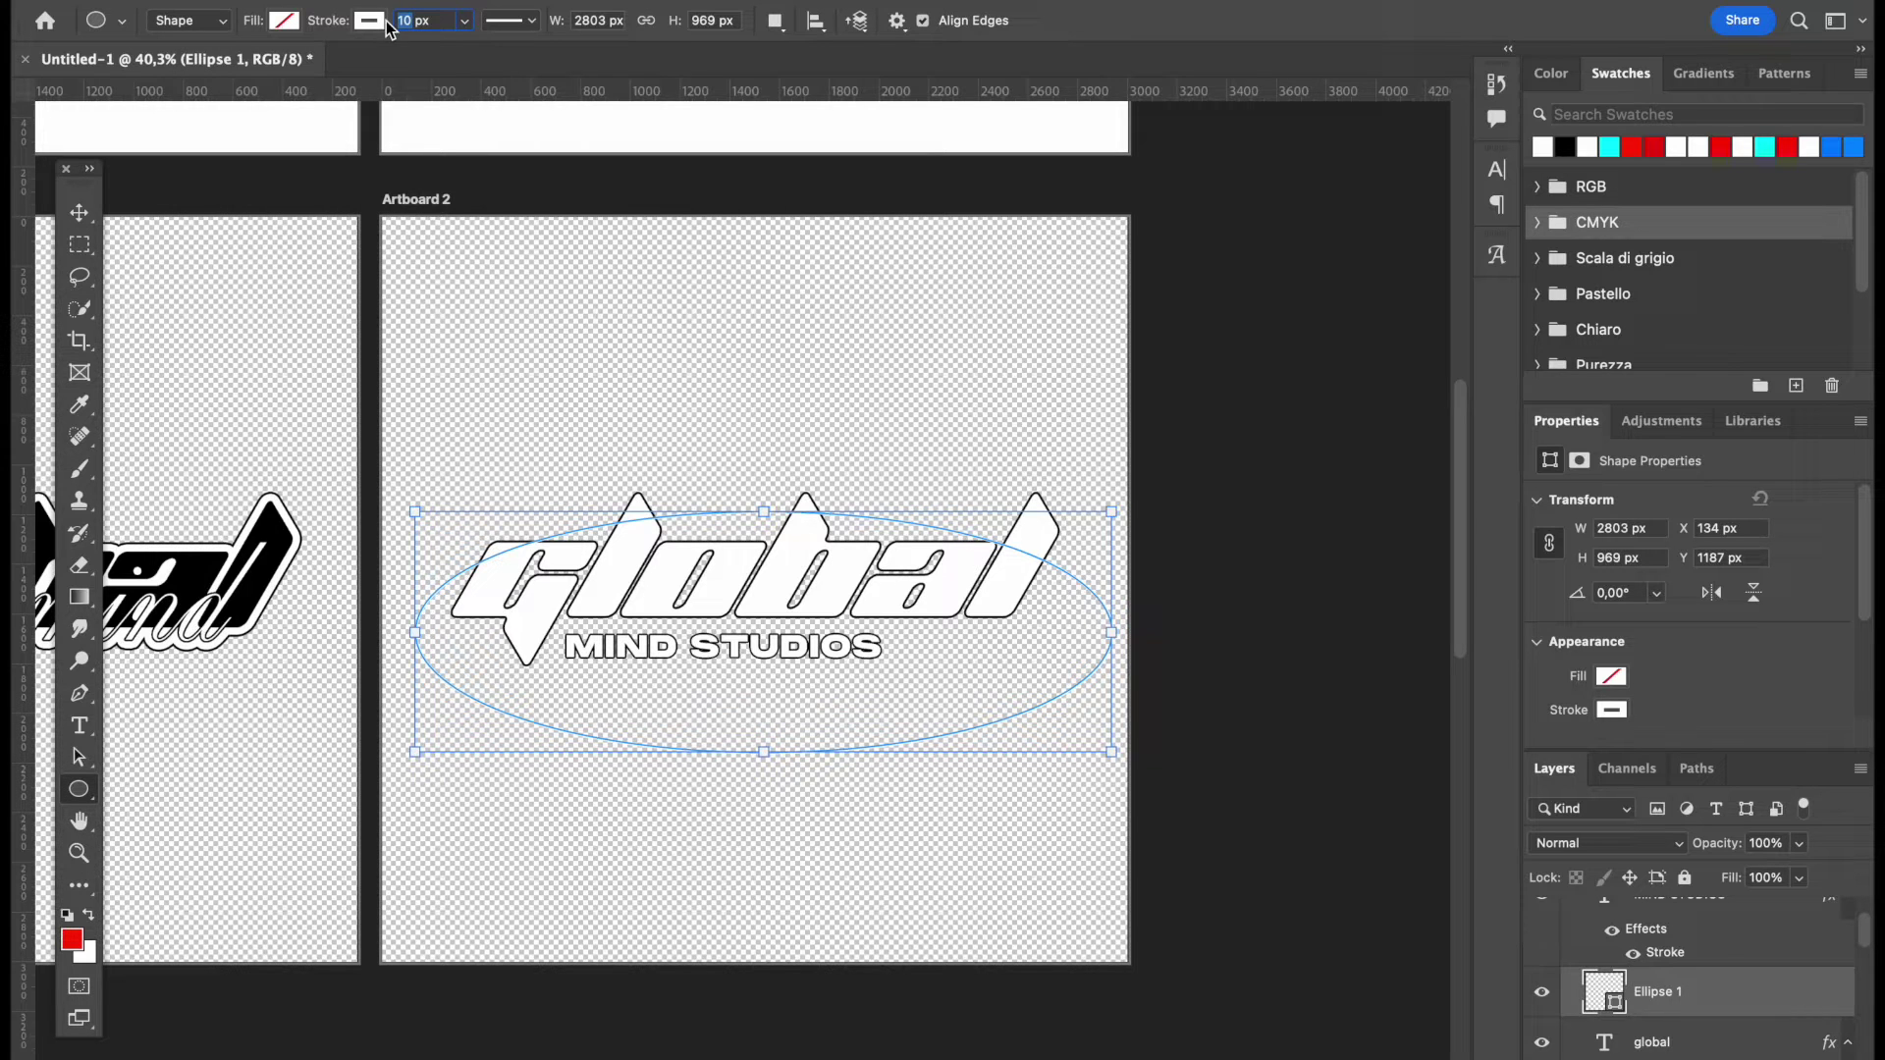
type("20")
- Thicken the ellipse's stroke to 50 px and change its stroke colour to black
scroll(757, 471, "up", 5)
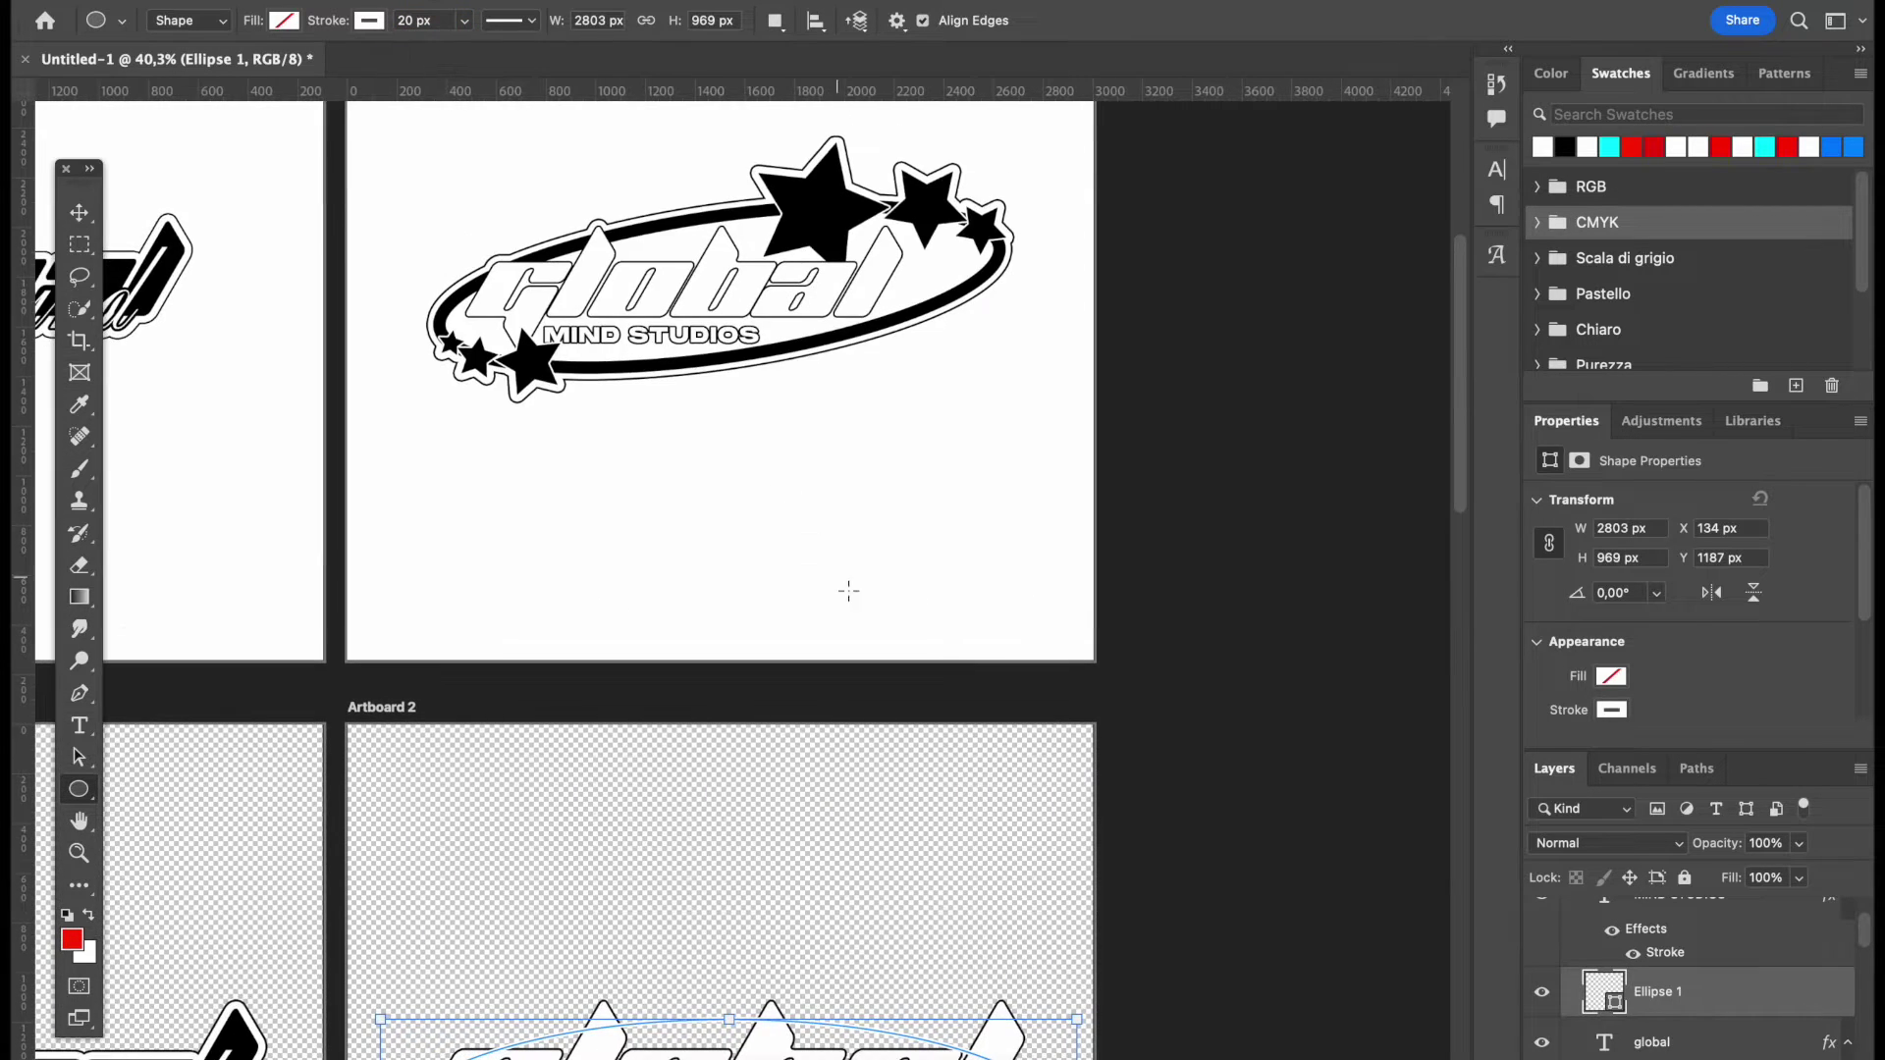
scroll(848, 590, "down", 3)
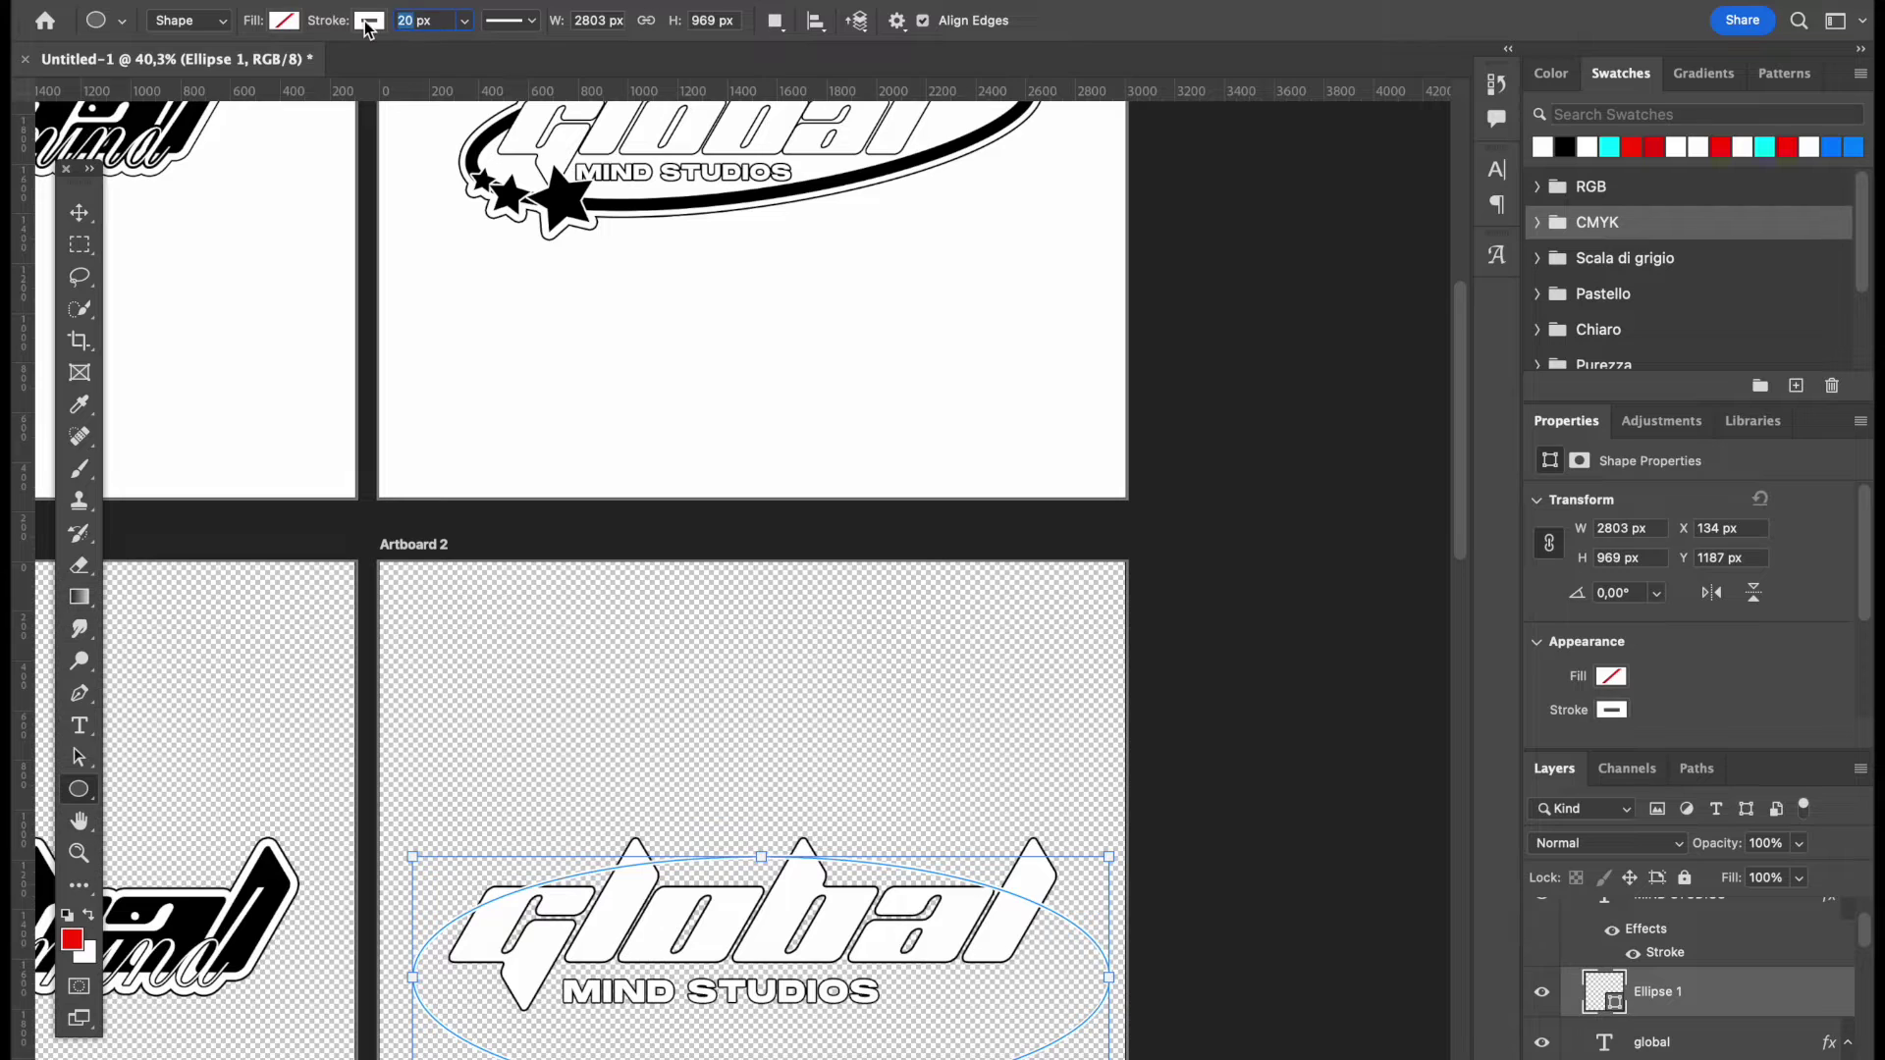
type("50")
key("Return")
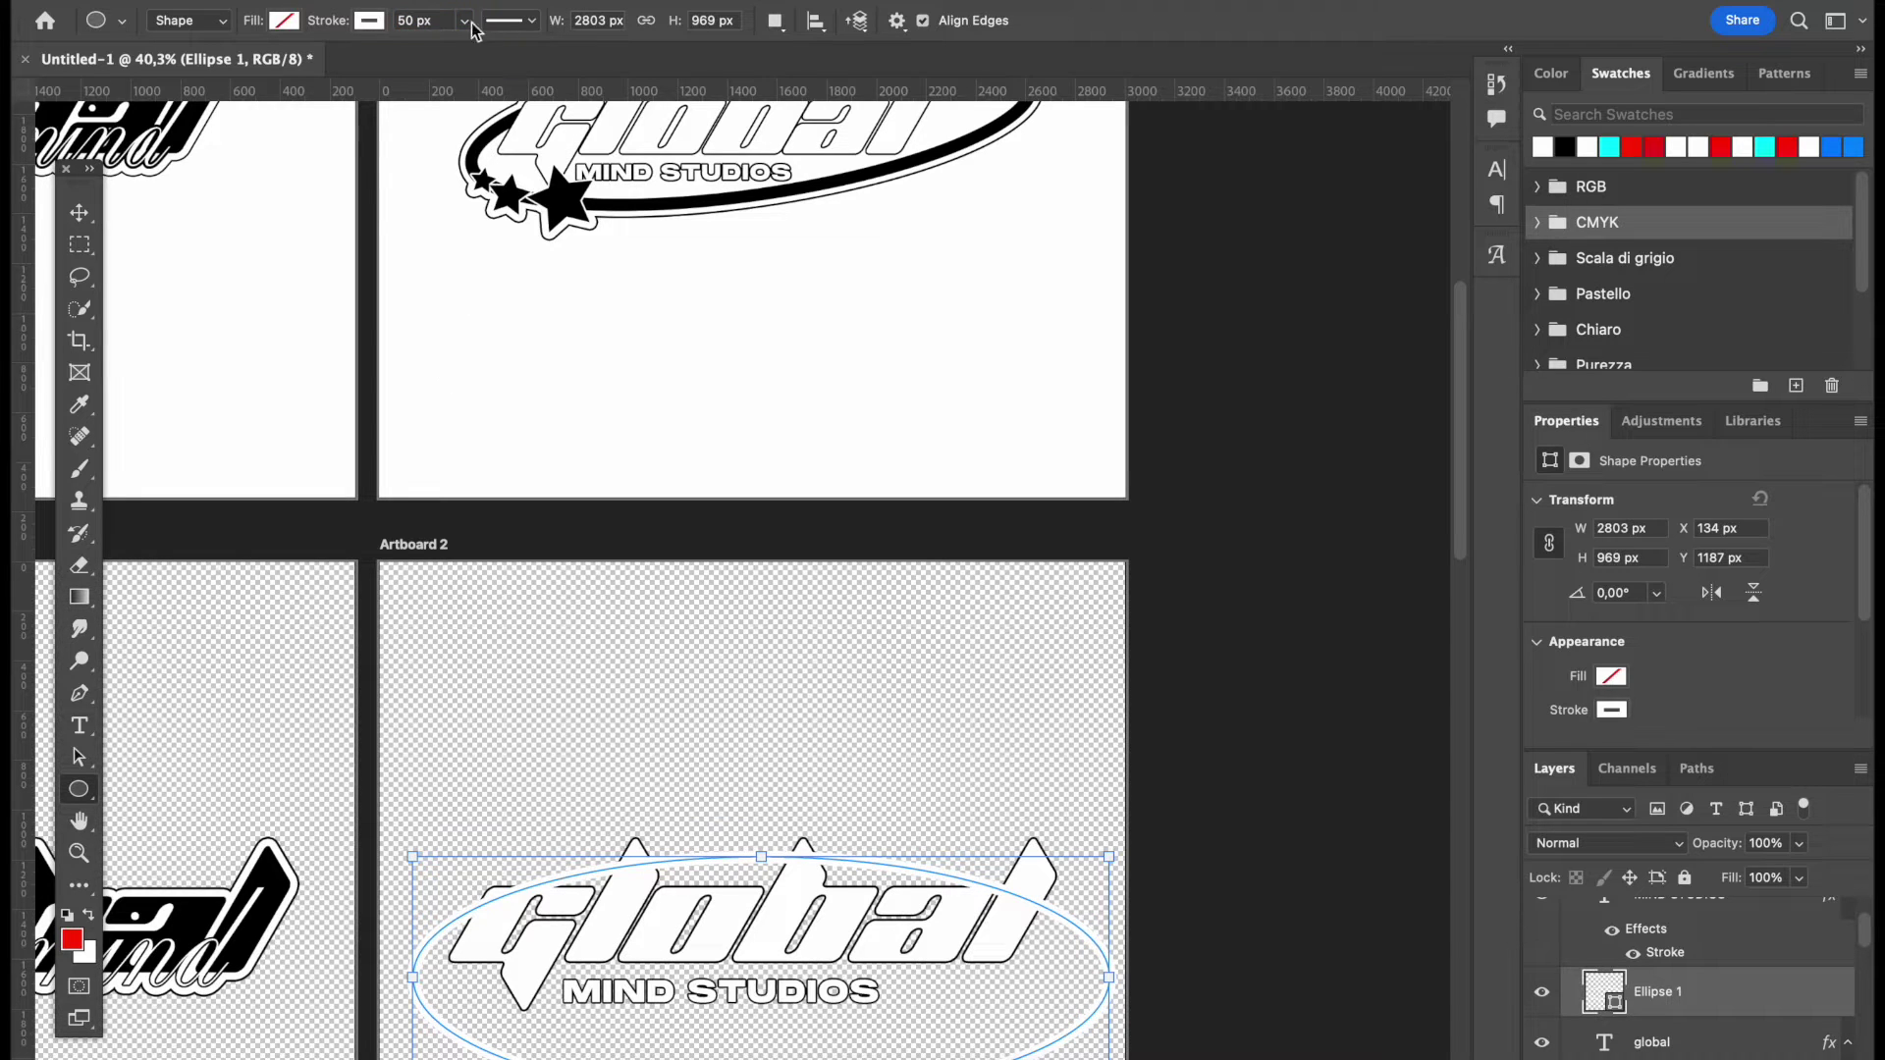
left_click(373, 21)
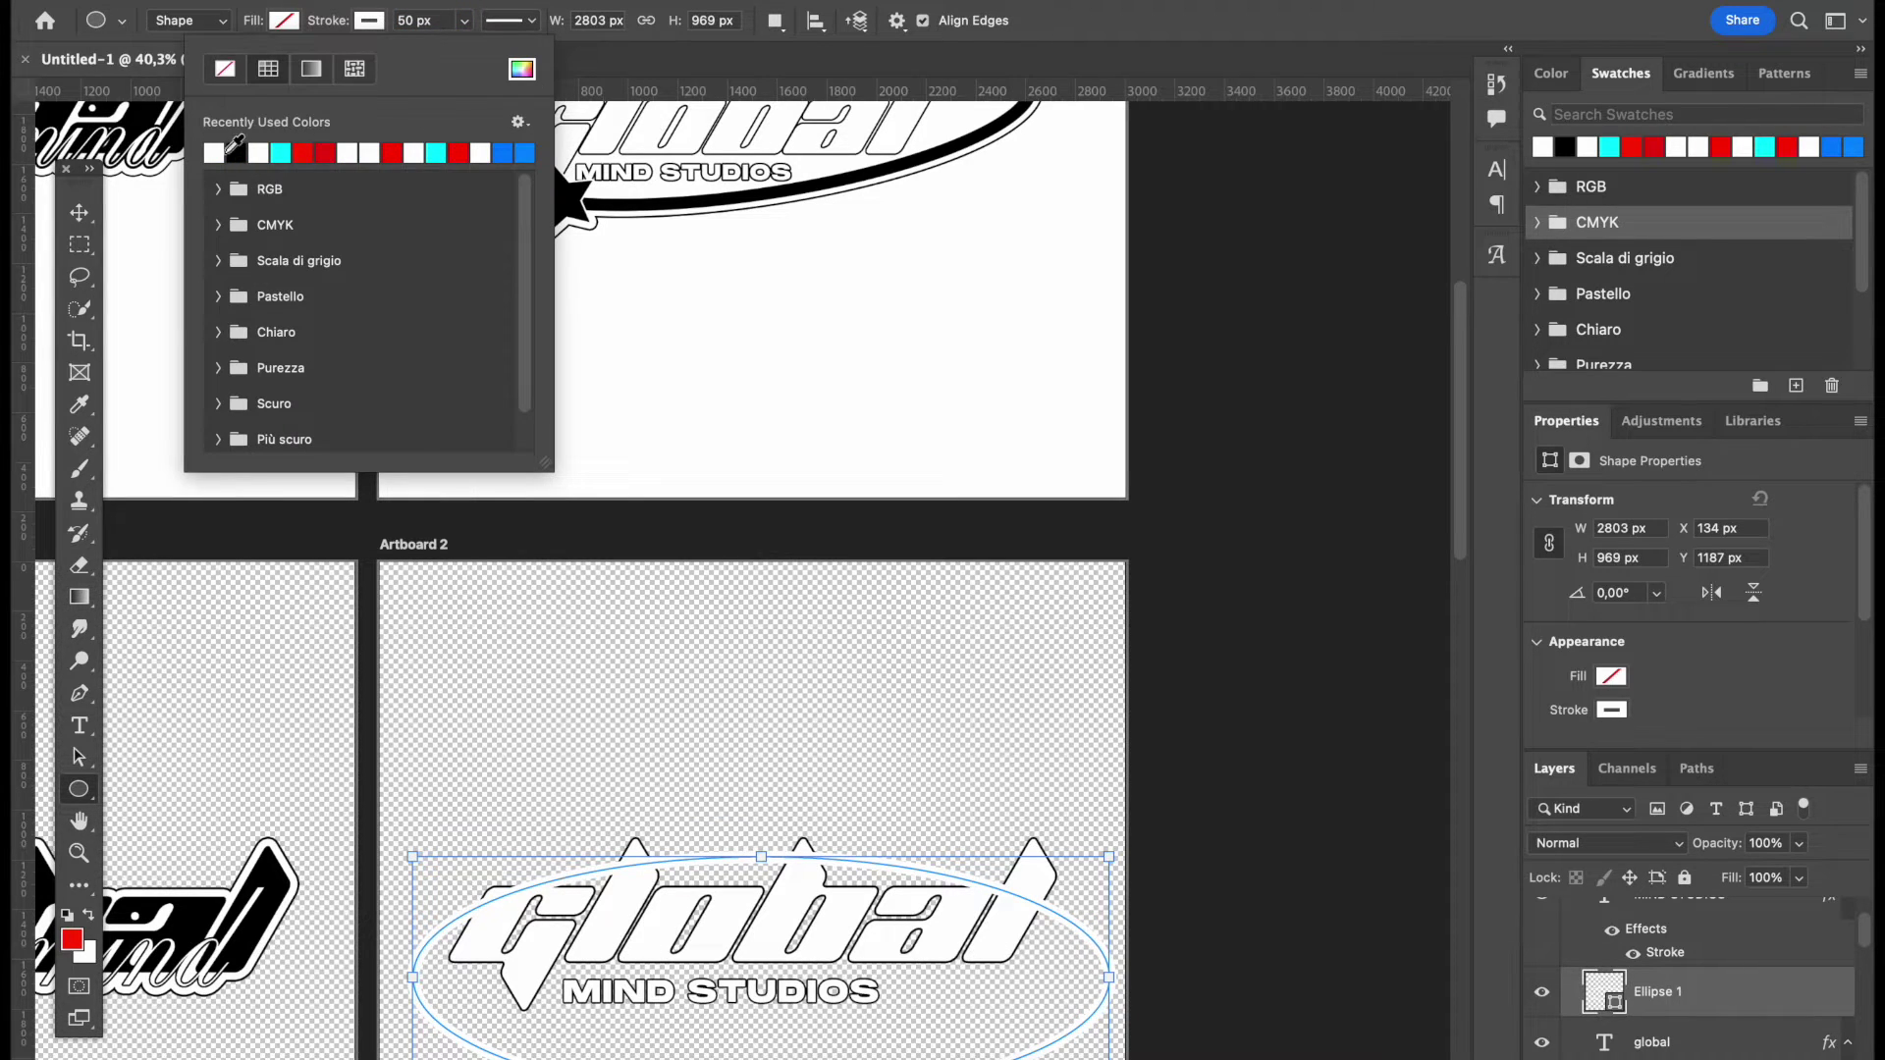
left_click(236, 152)
- Rotate the ellipse to about -8.71° and position it around the lettering to match the original logo
left_click(91, 214)
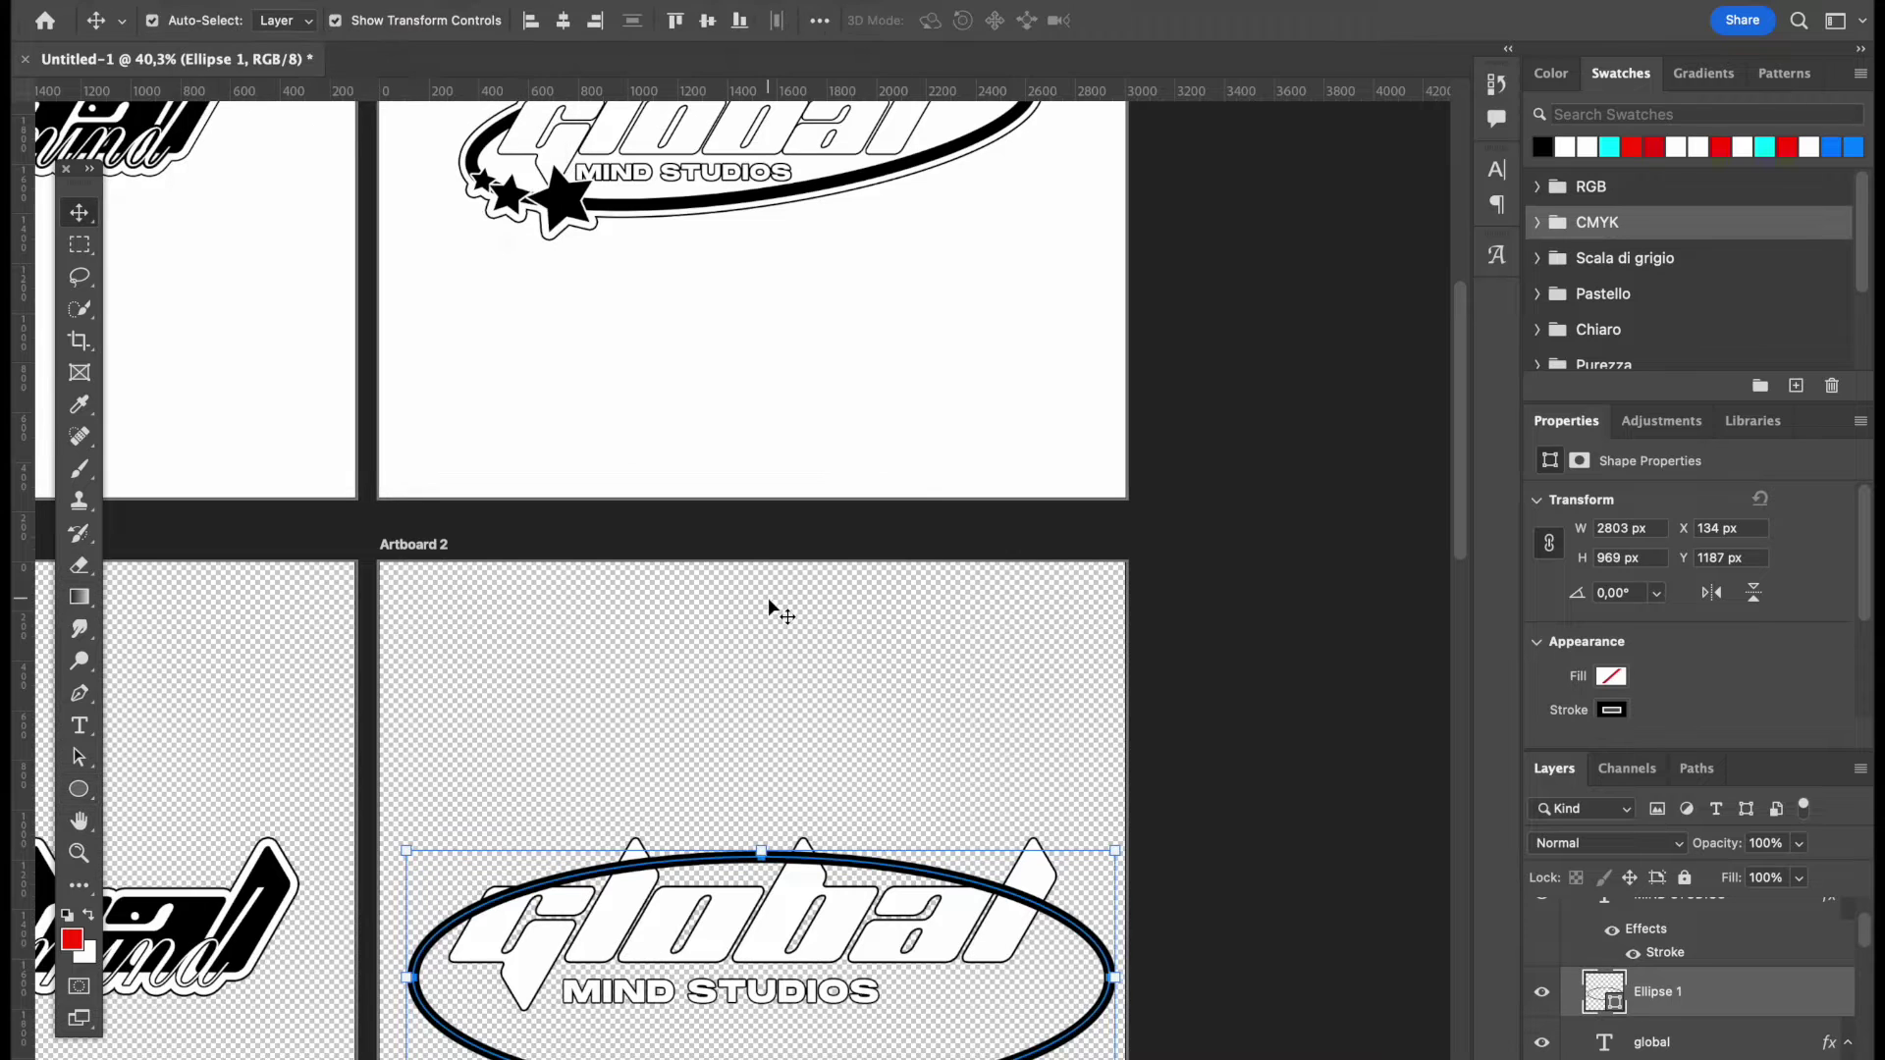
left_click_drag(1129, 972, 1136, 920)
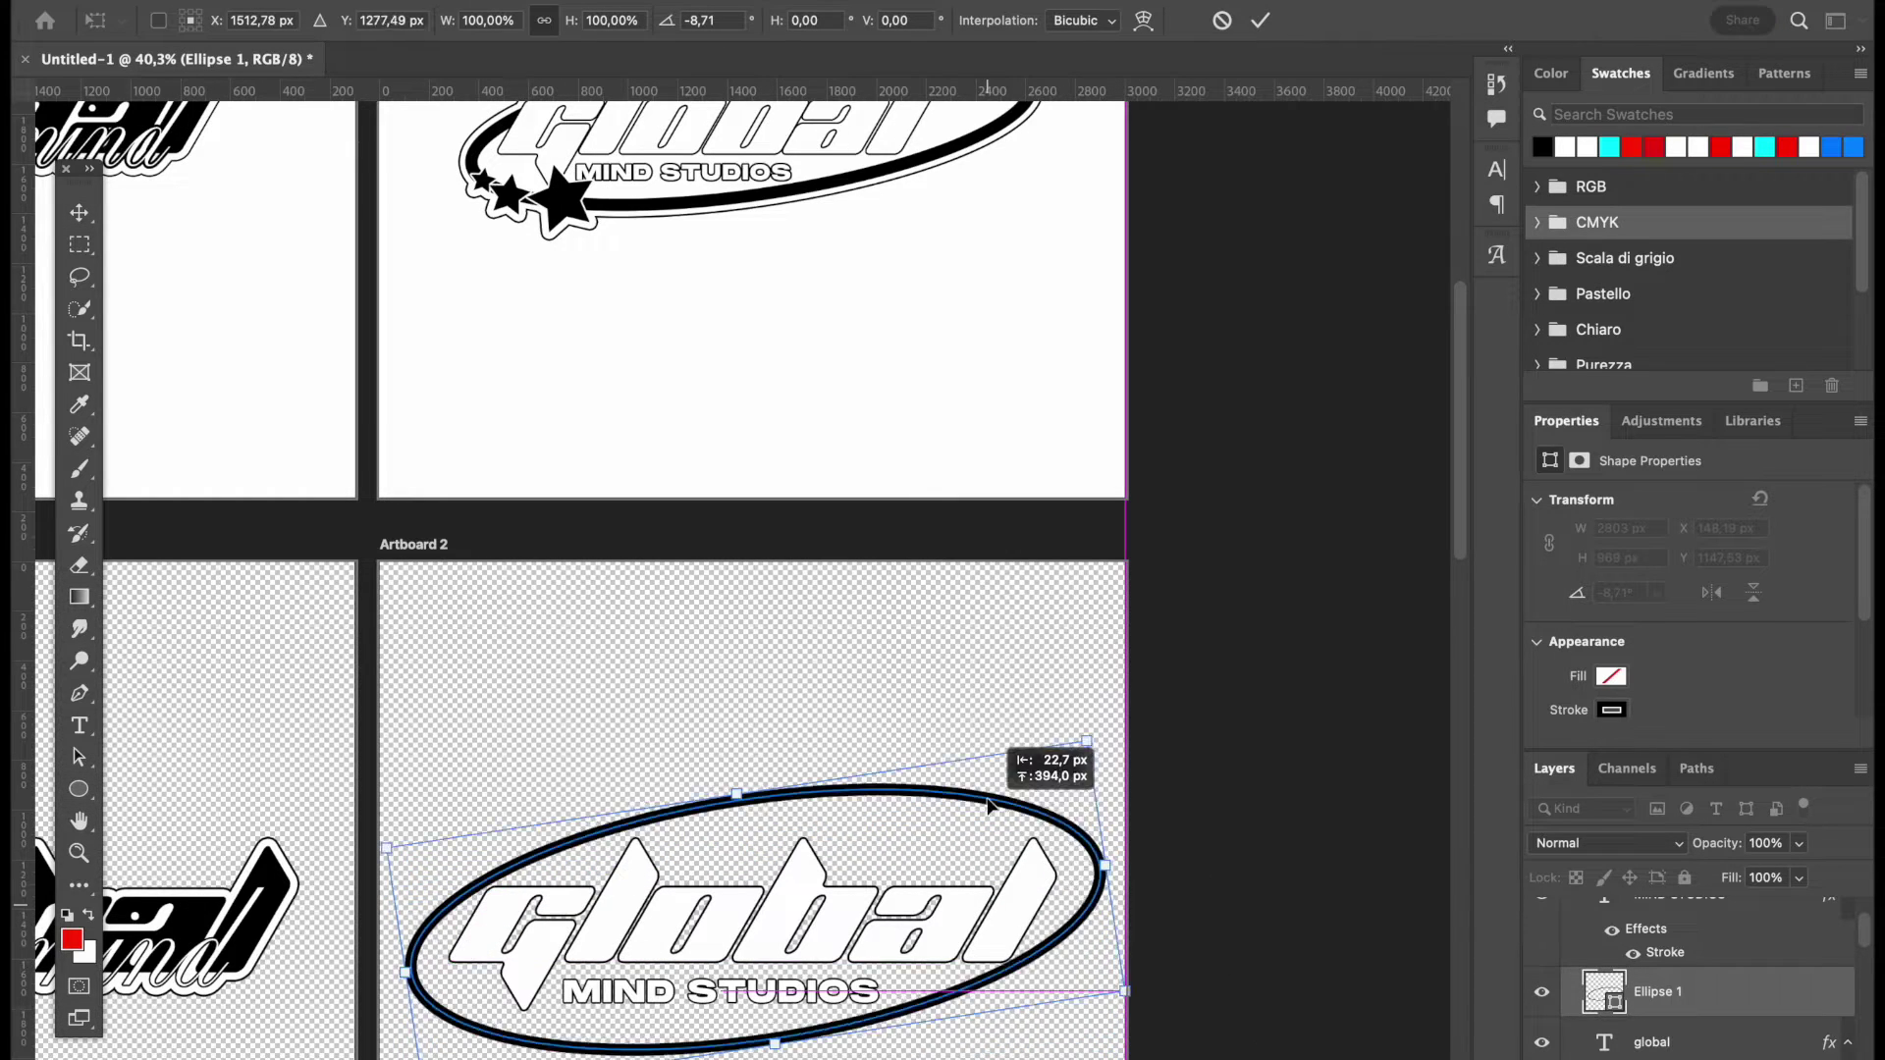
left_click_drag(988, 802, 1010, 859)
scroll(1011, 860, "up", 5)
scroll(1009, 867, "down", 3)
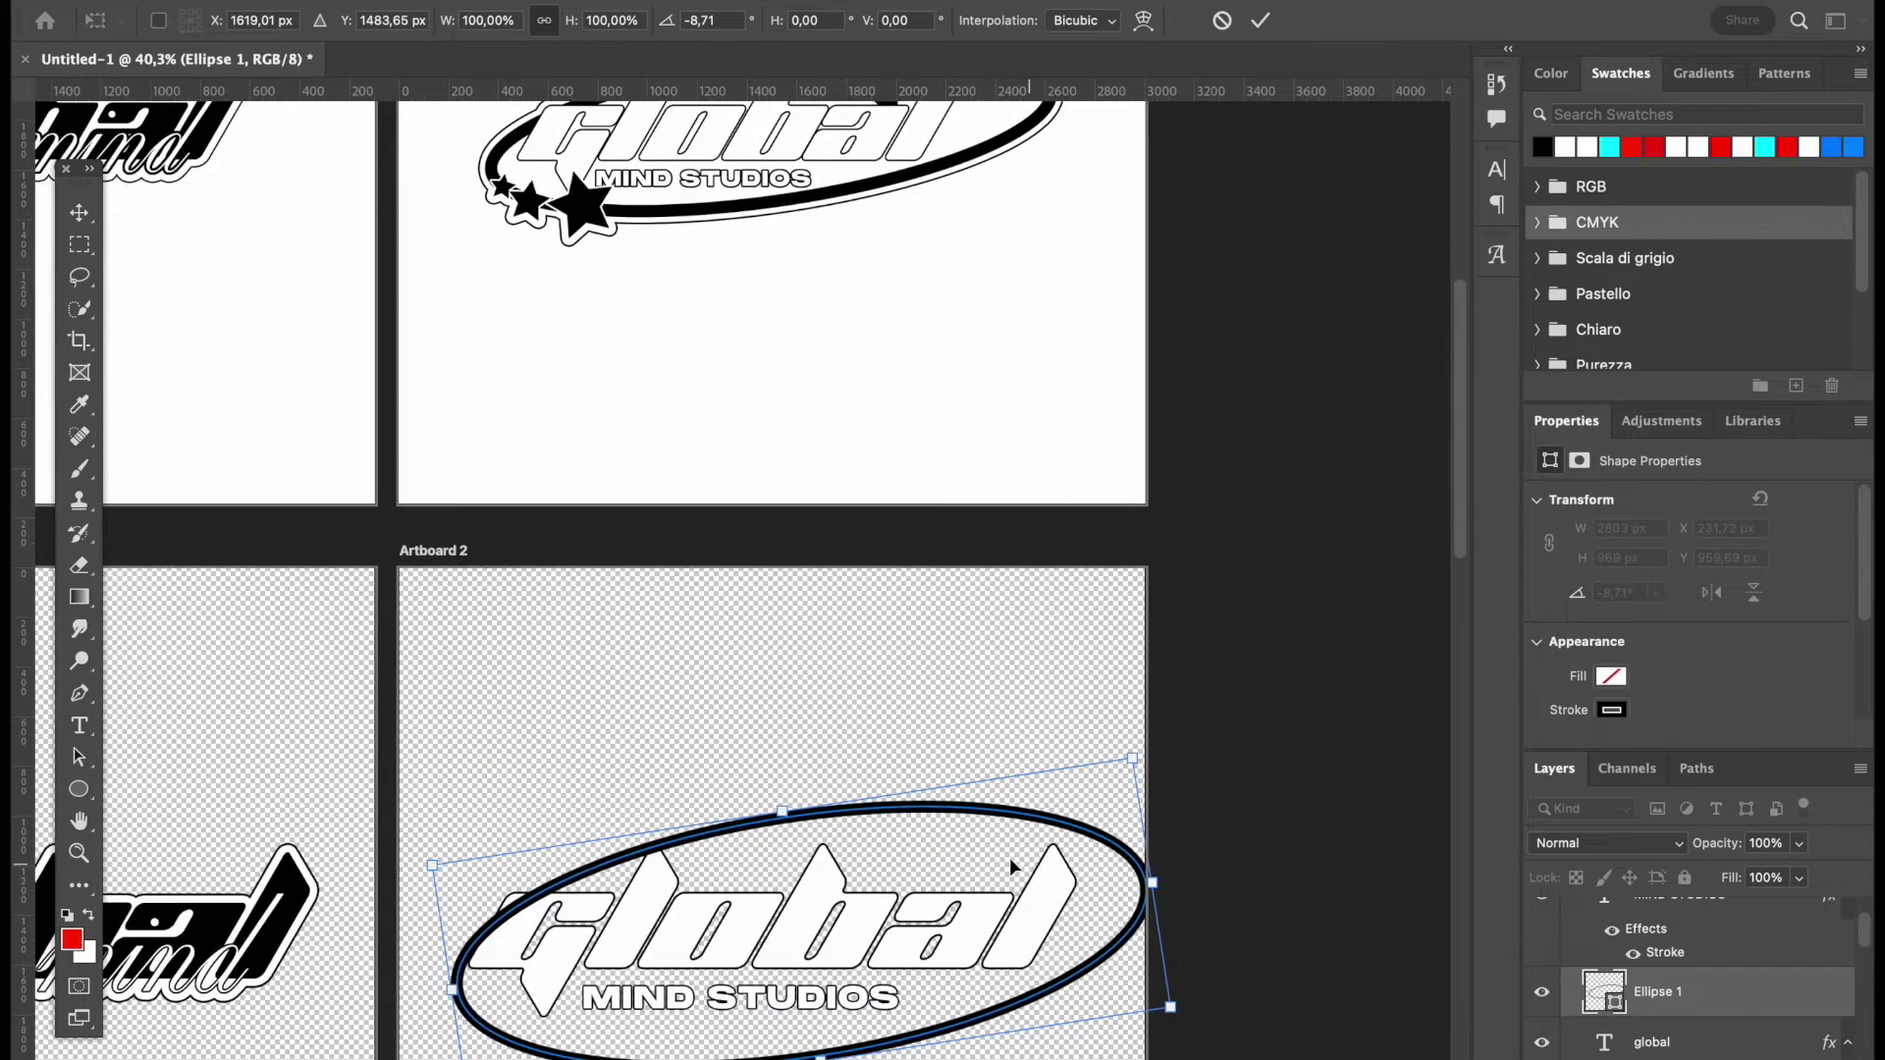
scroll(1009, 866, "up", 2)
scroll(1009, 867, "down", 1)
scroll(1009, 857, "down", 1)
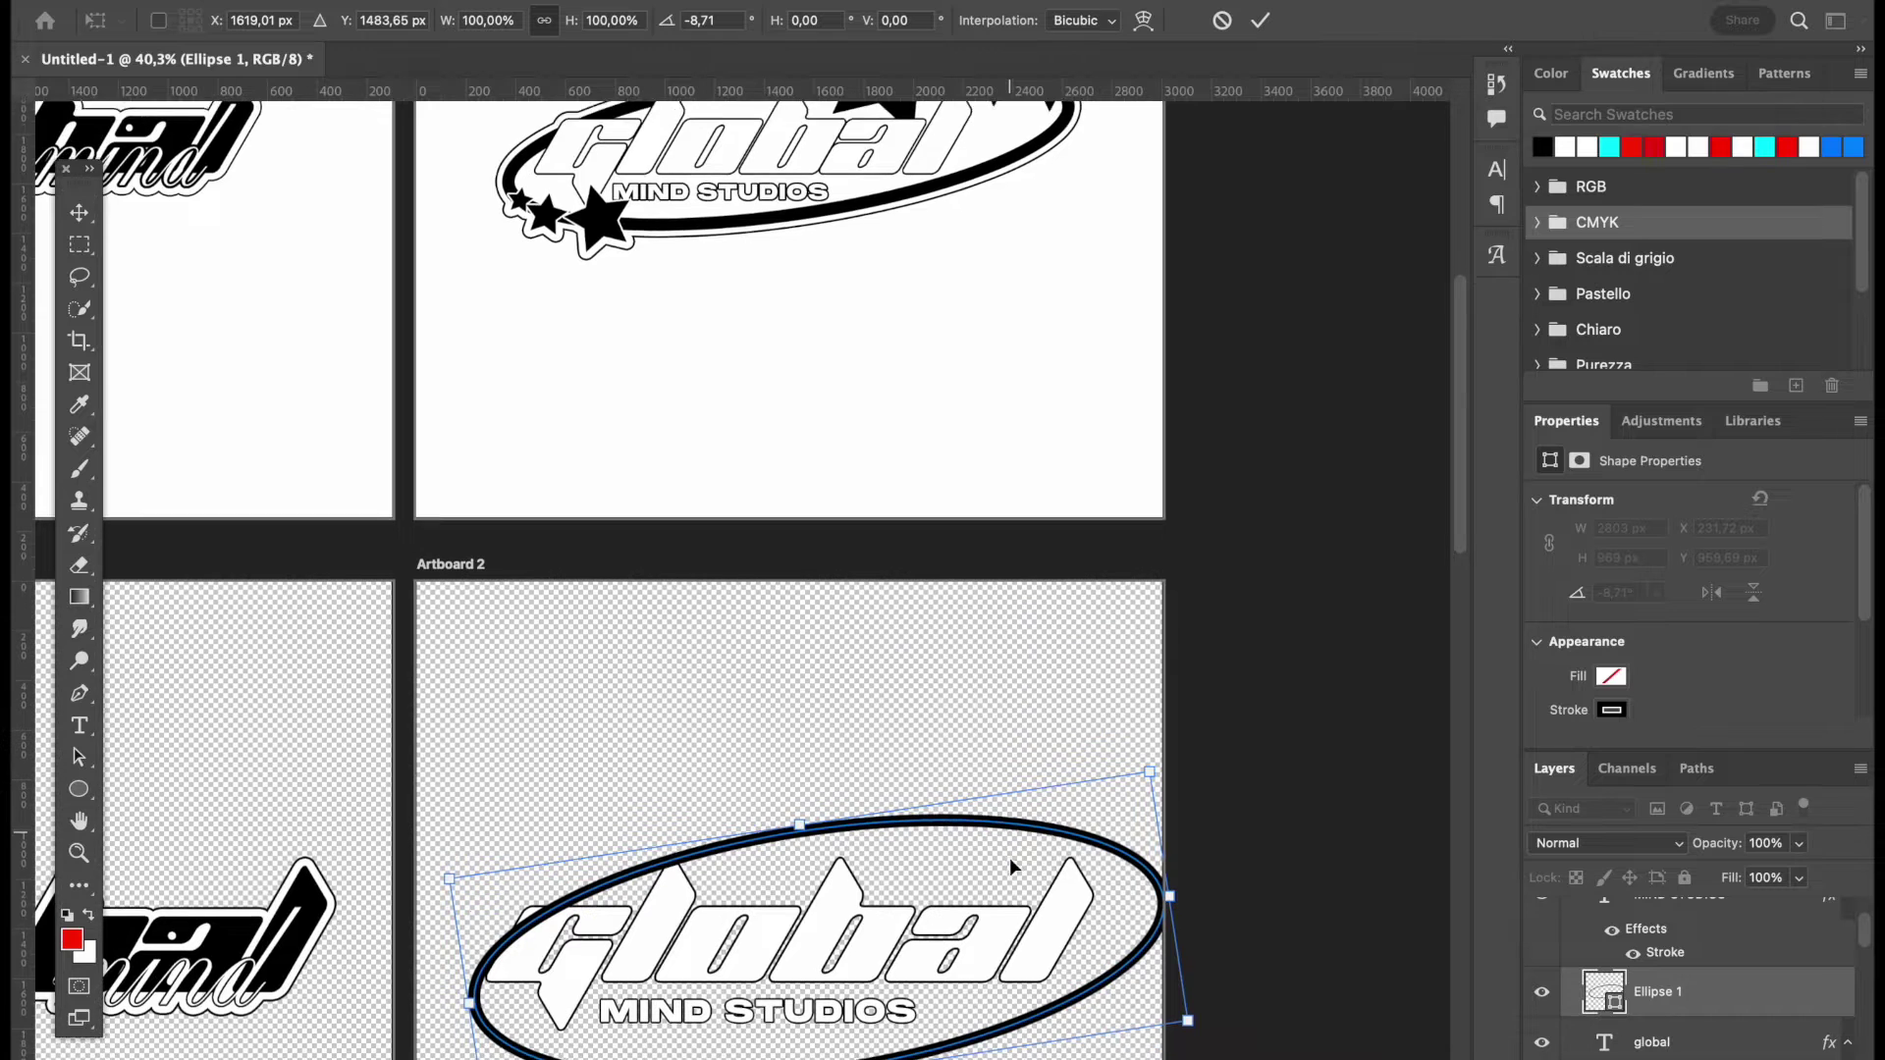
scroll(1072, 856, "up", 3)
scroll(1072, 856, "down", 3)
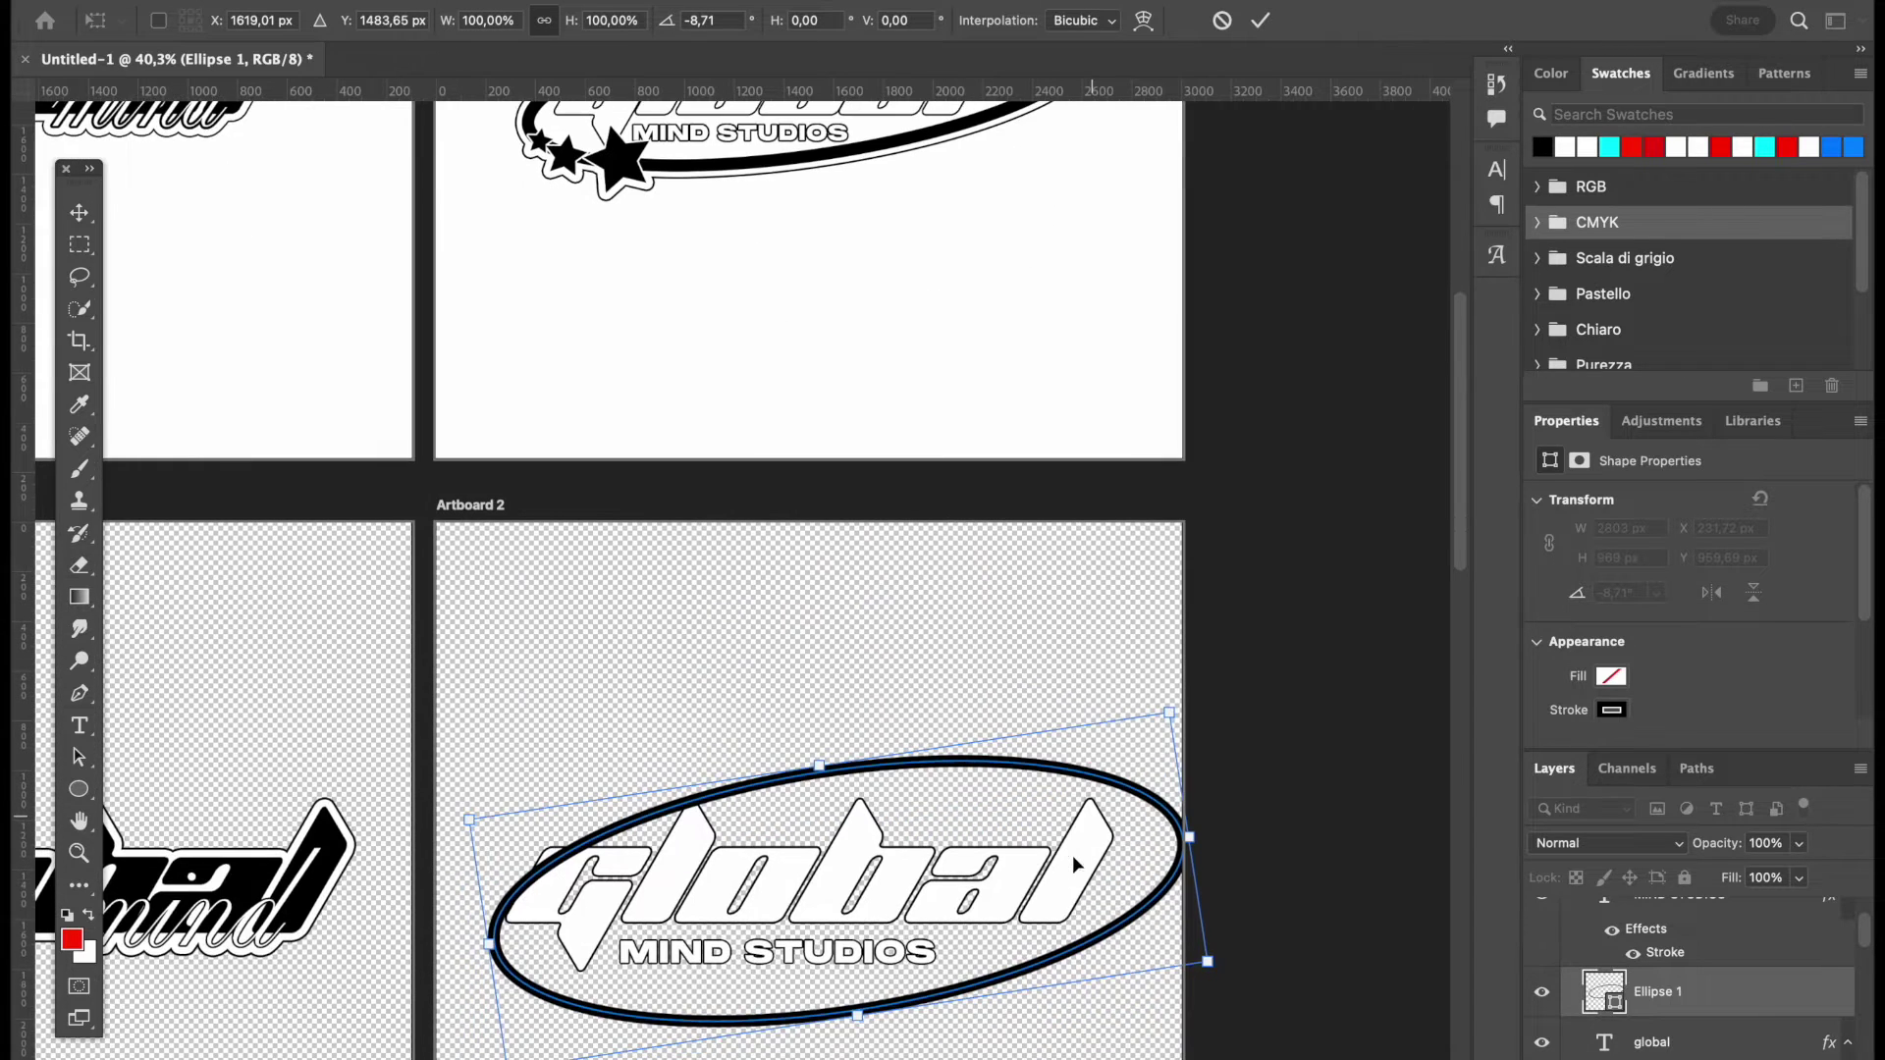
- Flatten the ellipse to about 871 px high, shift it slightly down and apply the transformation
left_click_drag(860, 1017, 852, 990)
left_click_drag(868, 888, 869, 895)
key("Return")
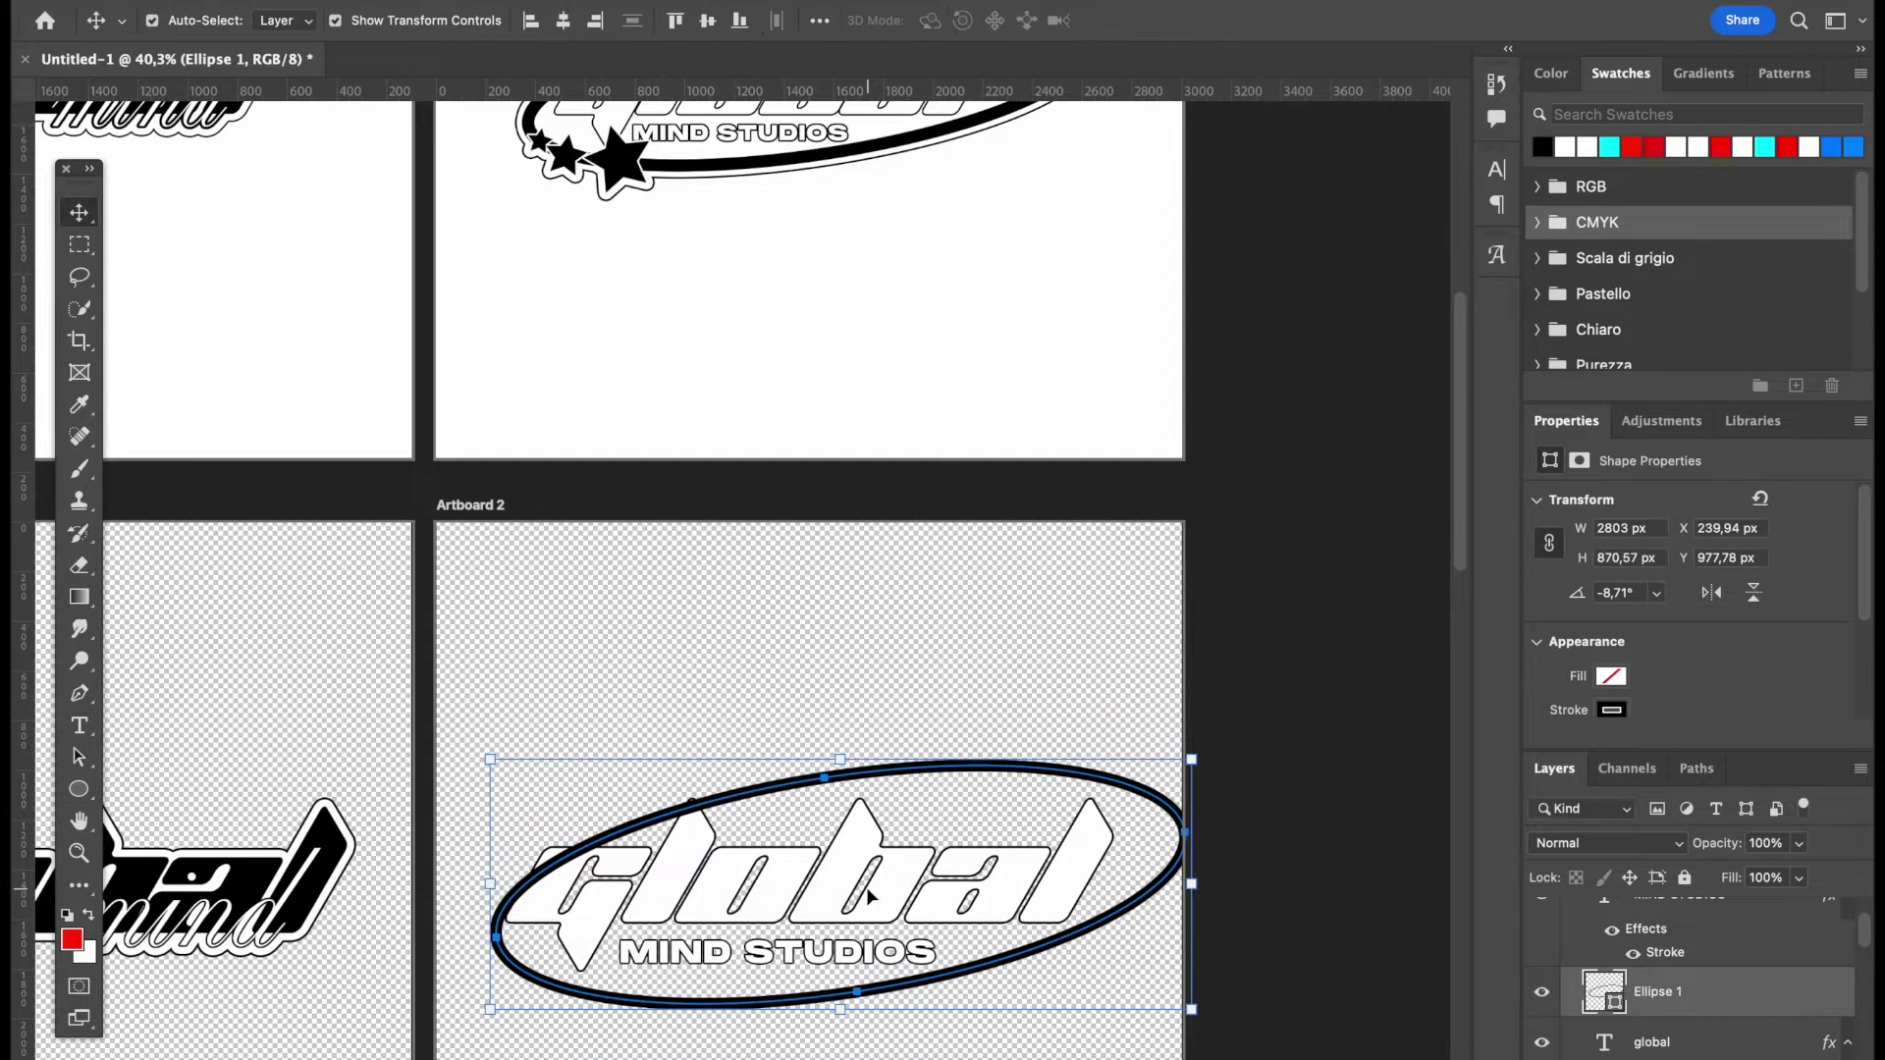
- Select the ellipse and both text layers and scale them down together so the ellipse fits inside the artboard
left_click_drag(772, 641, 856, 1013)
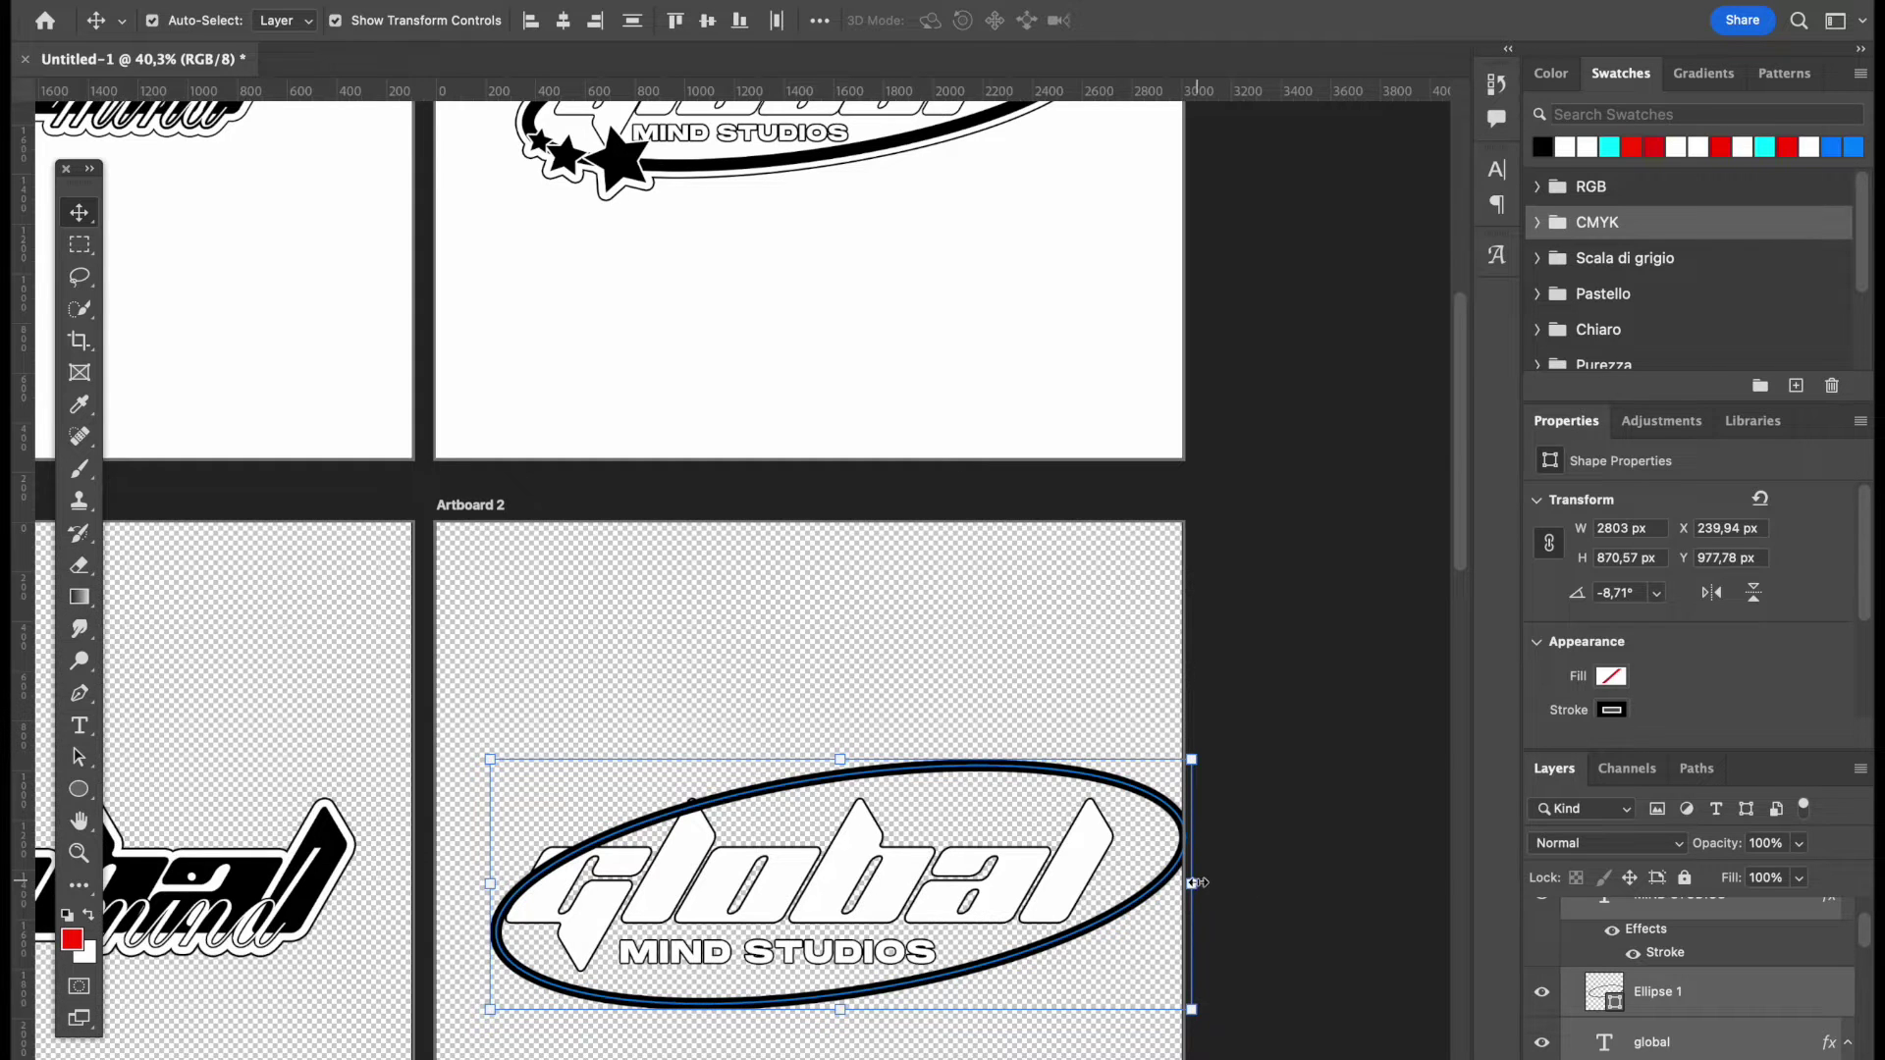
left_click_drag(1190, 882, 1142, 882)
key("Return")
- Move the ellipse layer below the "global" text layer so the ring passes behind the lettering
scroll(1284, 728, "down", 3)
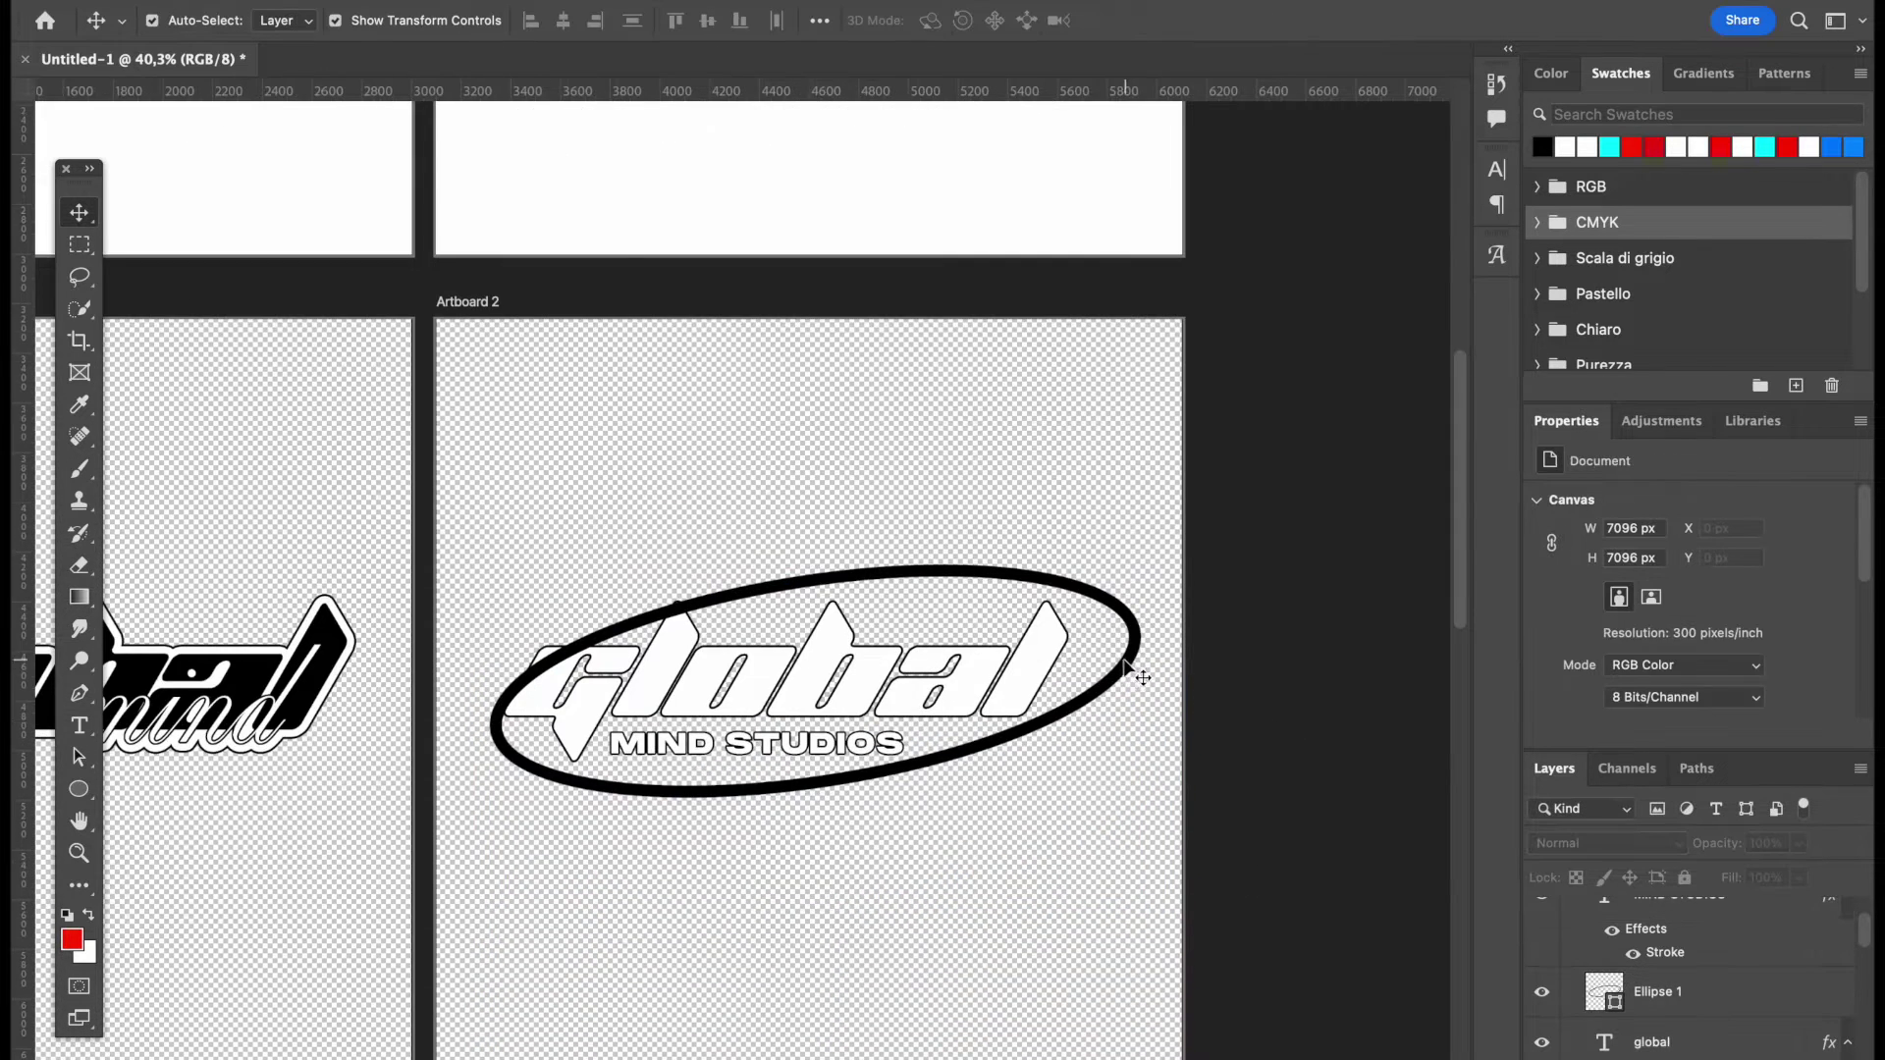
left_click_drag(1795, 1010, 1716, 1002)
left_click(1367, 770)
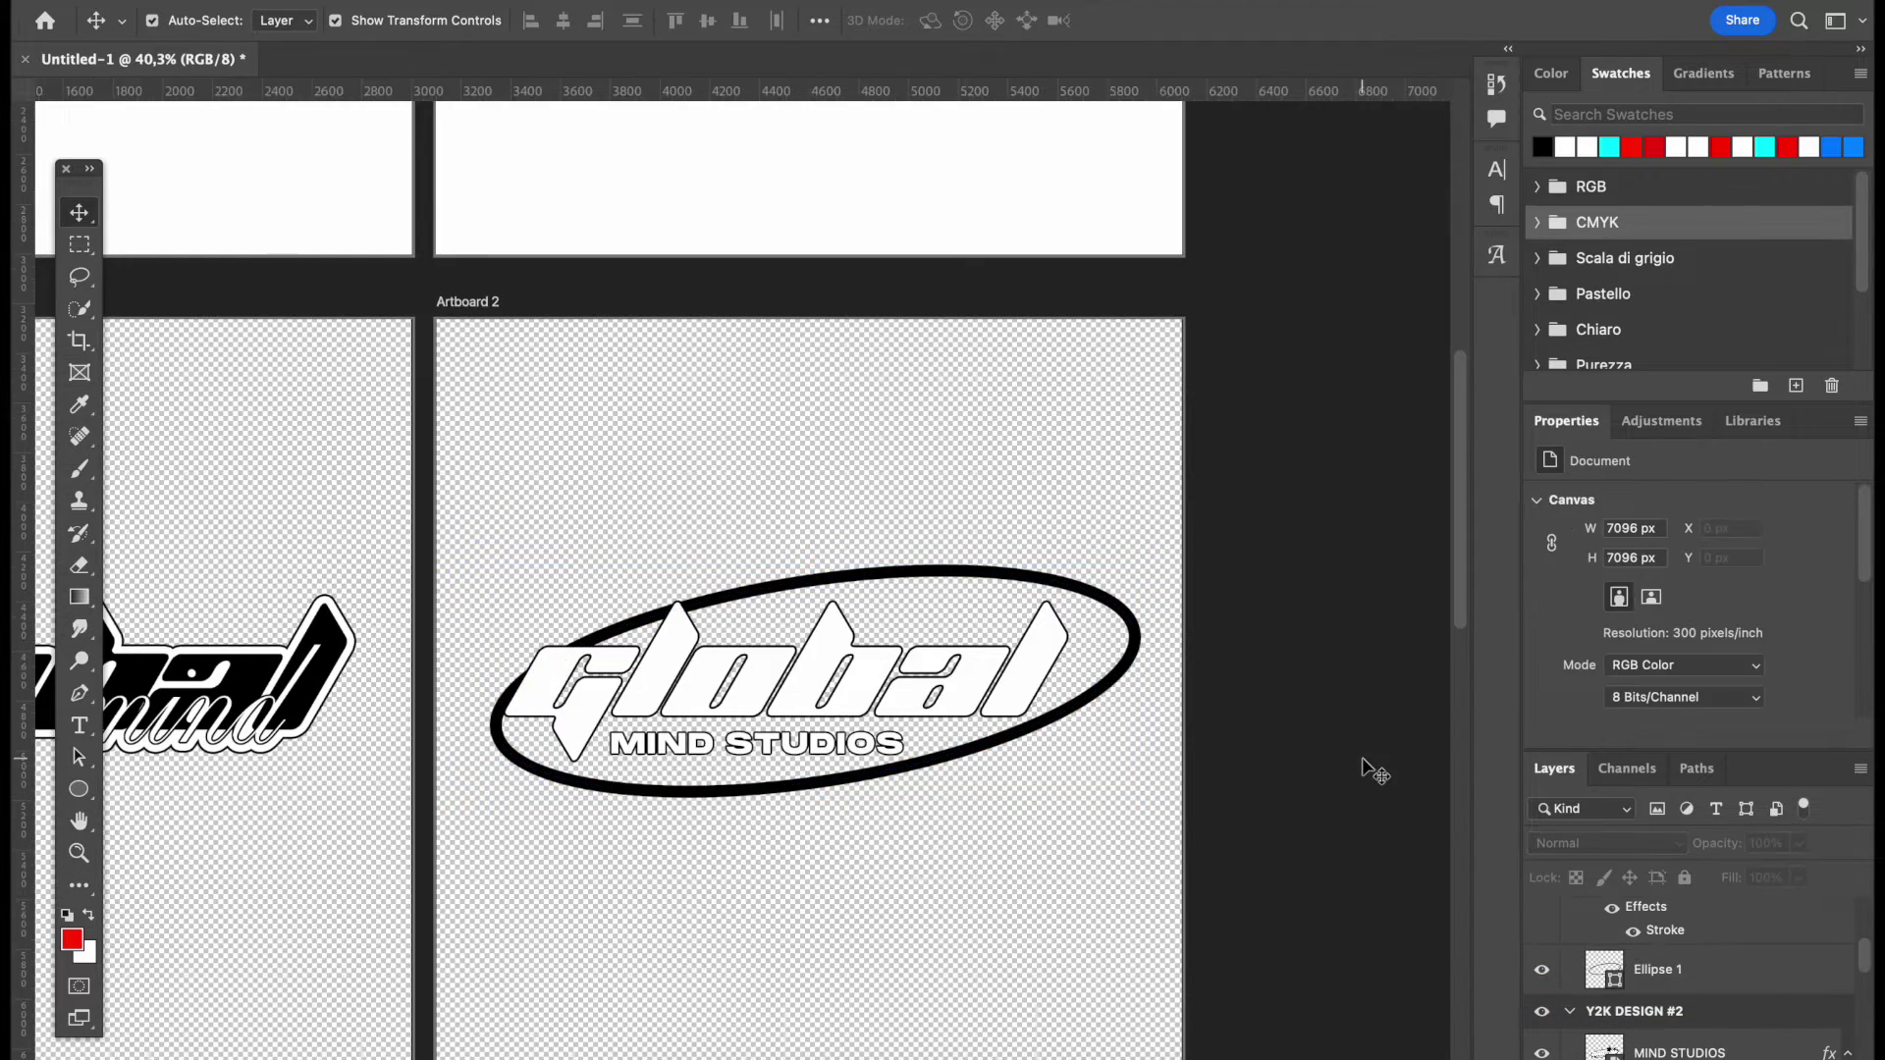
scroll(1367, 770, "up", 3)
scroll(1362, 761, "down", 3)
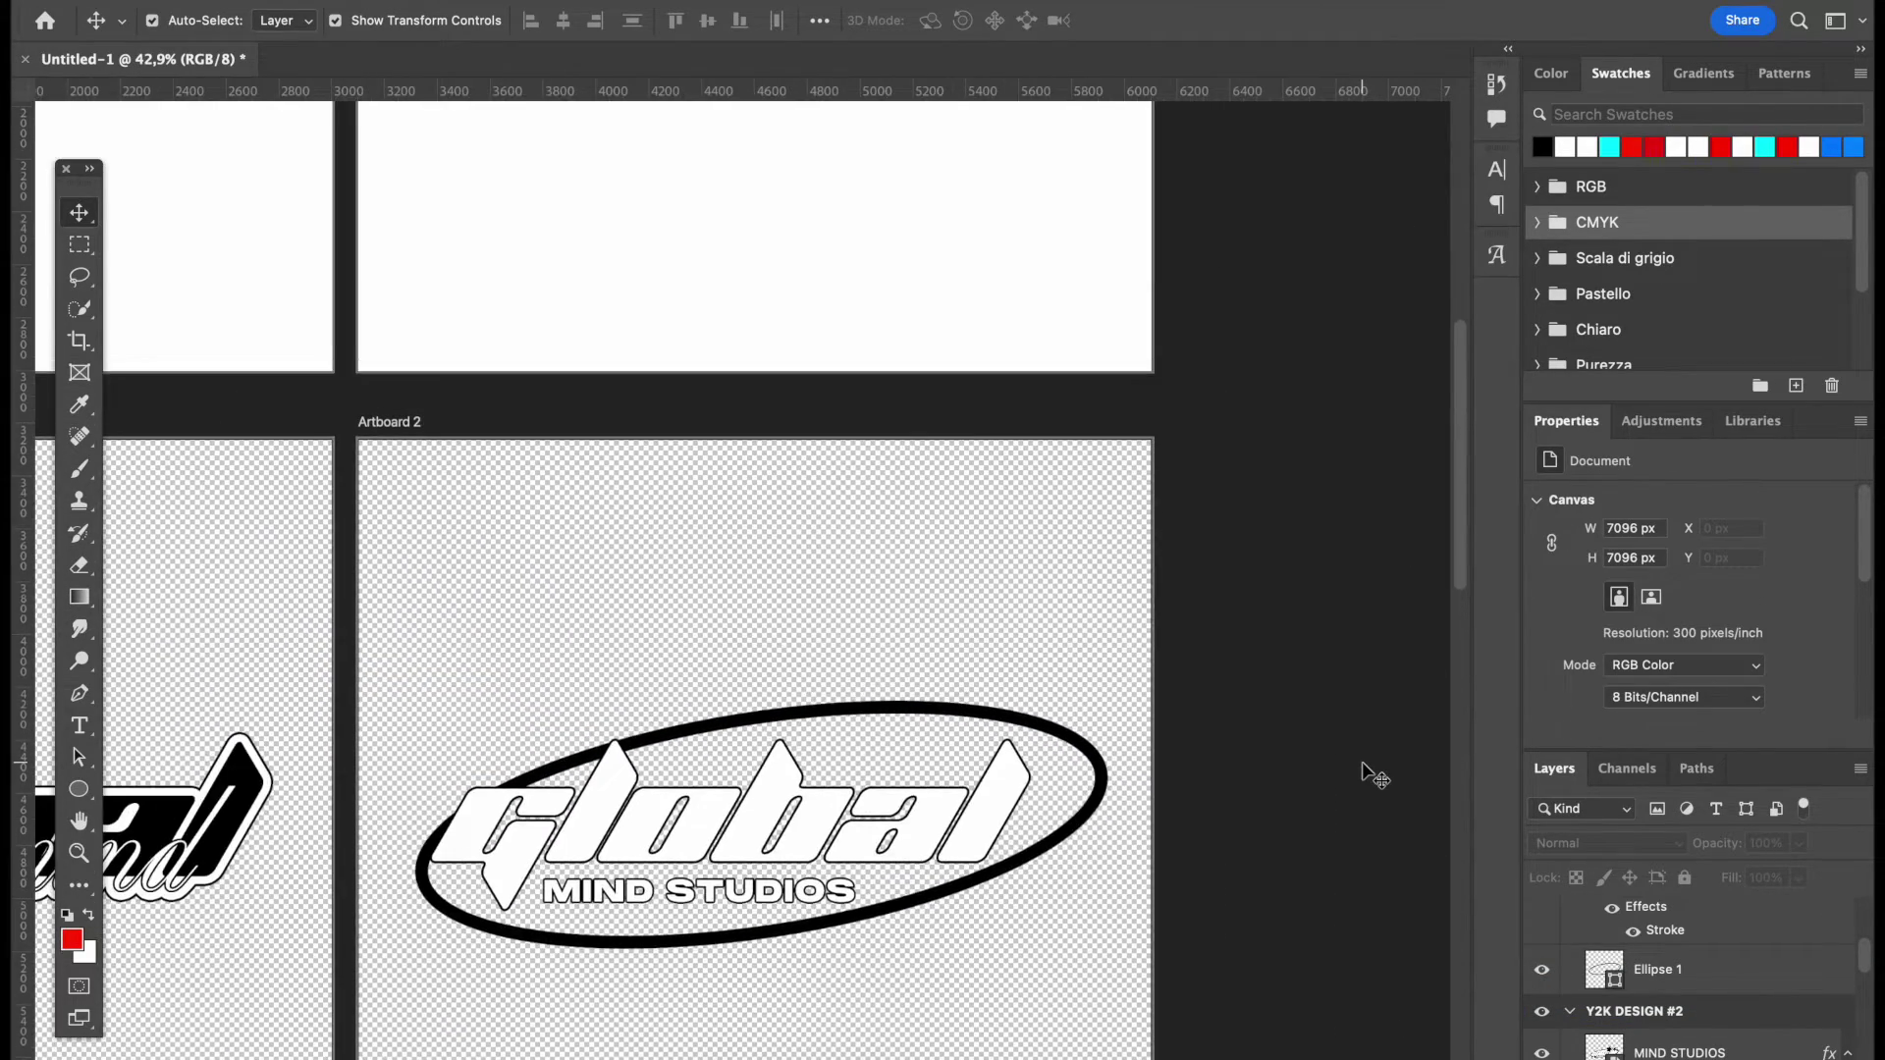
- Compare the ellipse logo on Artboard 2 with the original star logo on the artboard above
scroll(1363, 767, "up", 3)
scroll(1375, 780, "down", 1)
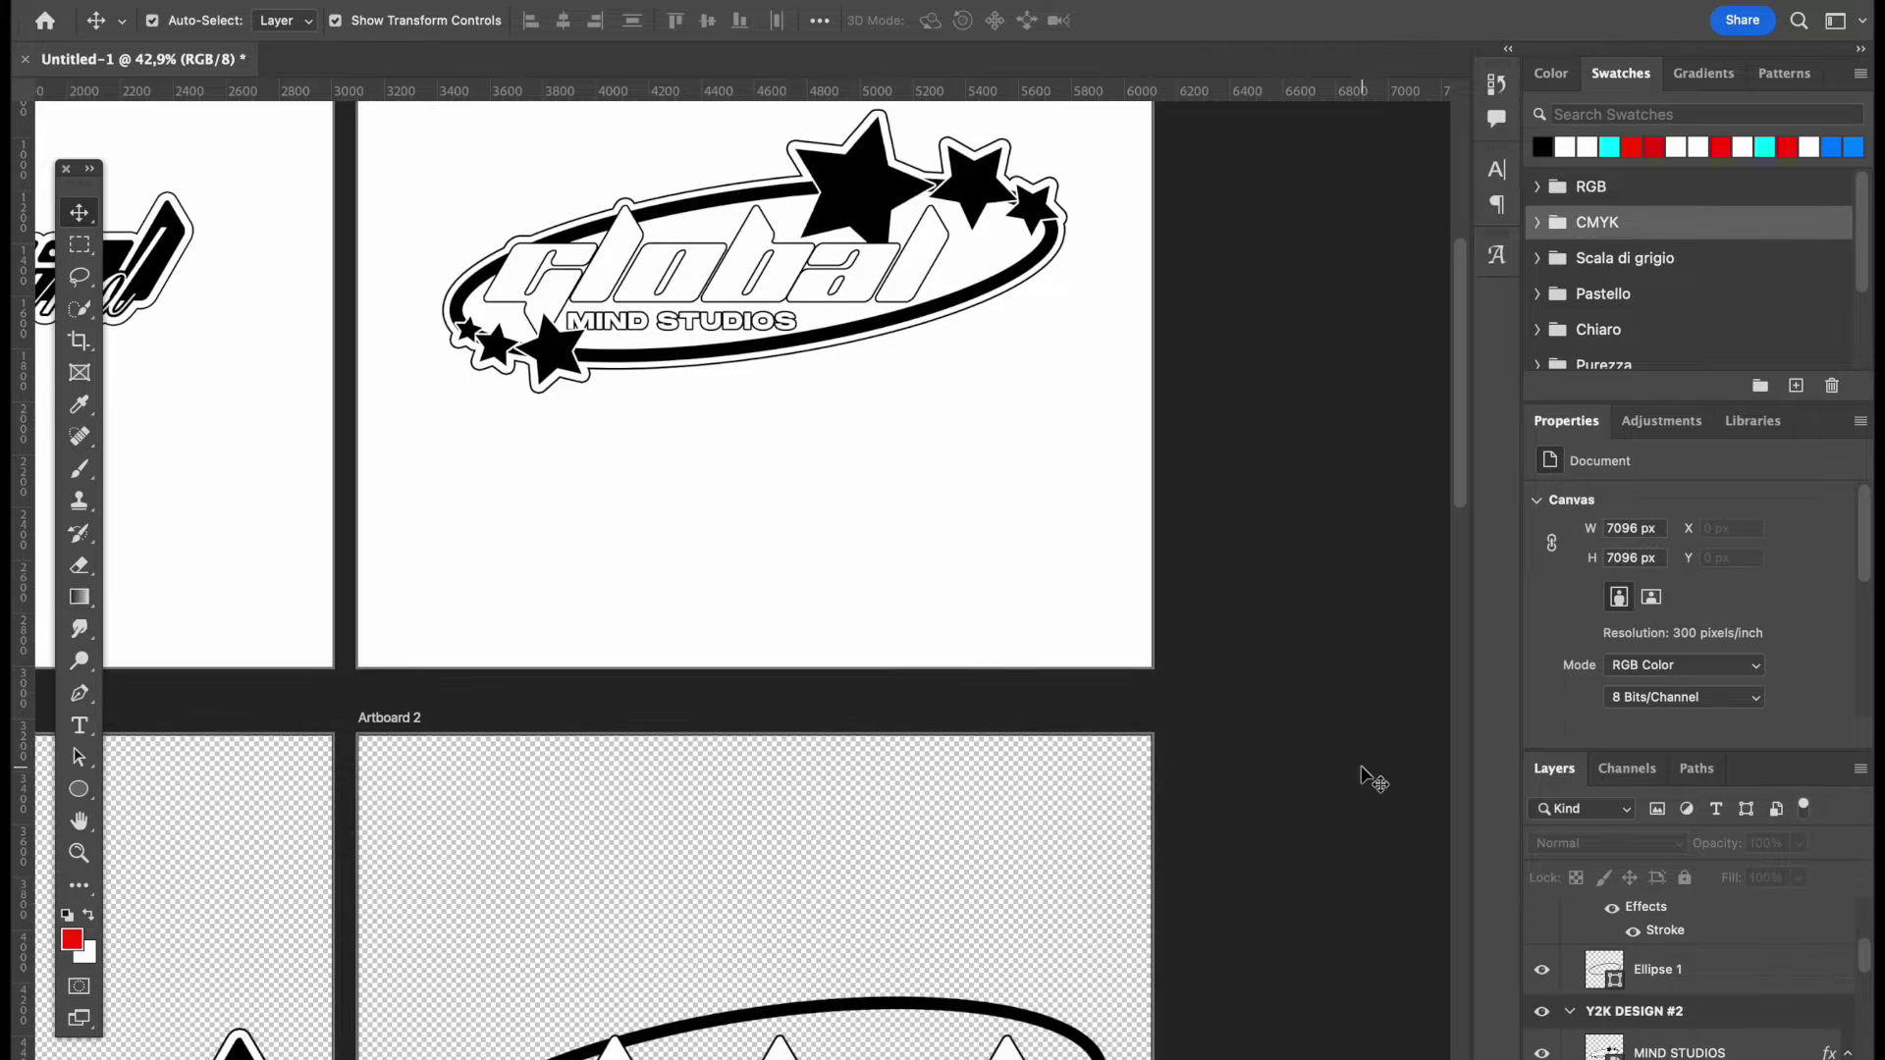
scroll(1374, 781, "down", 5)
scroll(1374, 781, "left", 2)
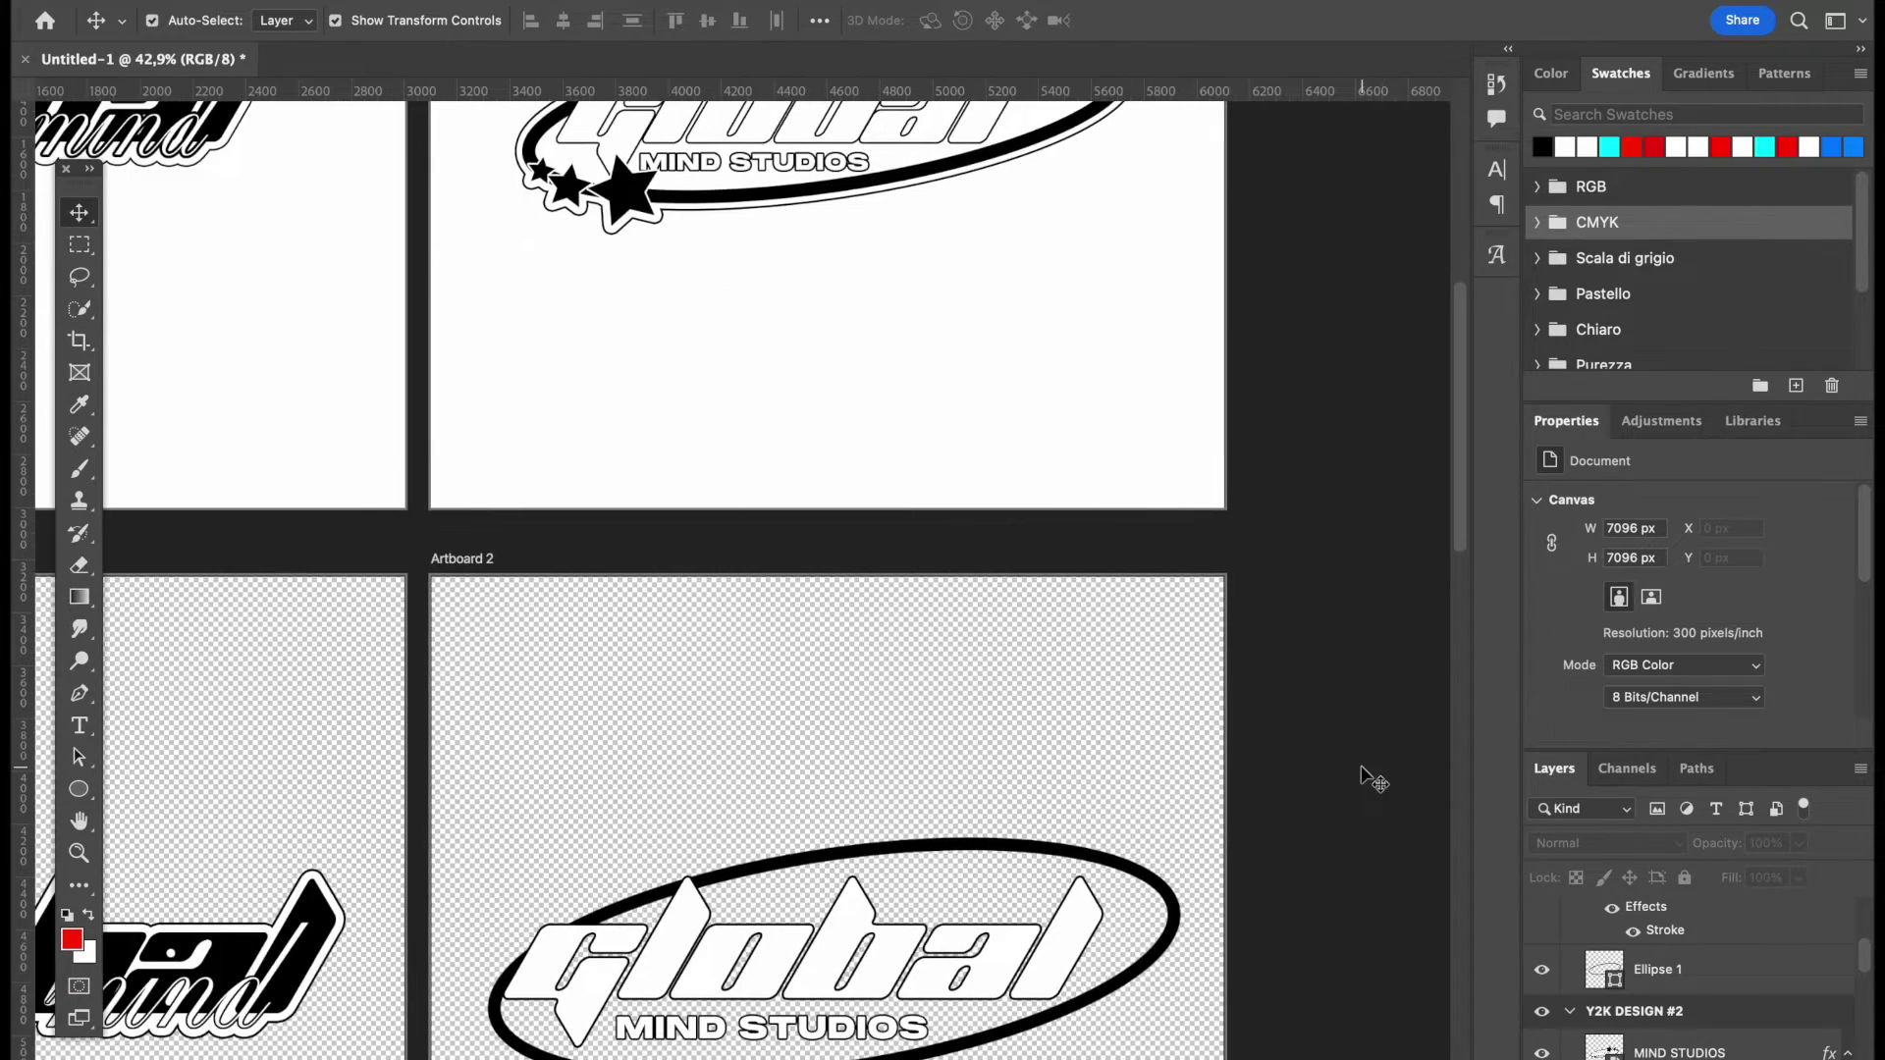
scroll(1374, 781, "down", 6)
scroll(1374, 781, "up", 10)
scroll(1374, 780, "down", 6)
scroll(1374, 781, "up", 3)
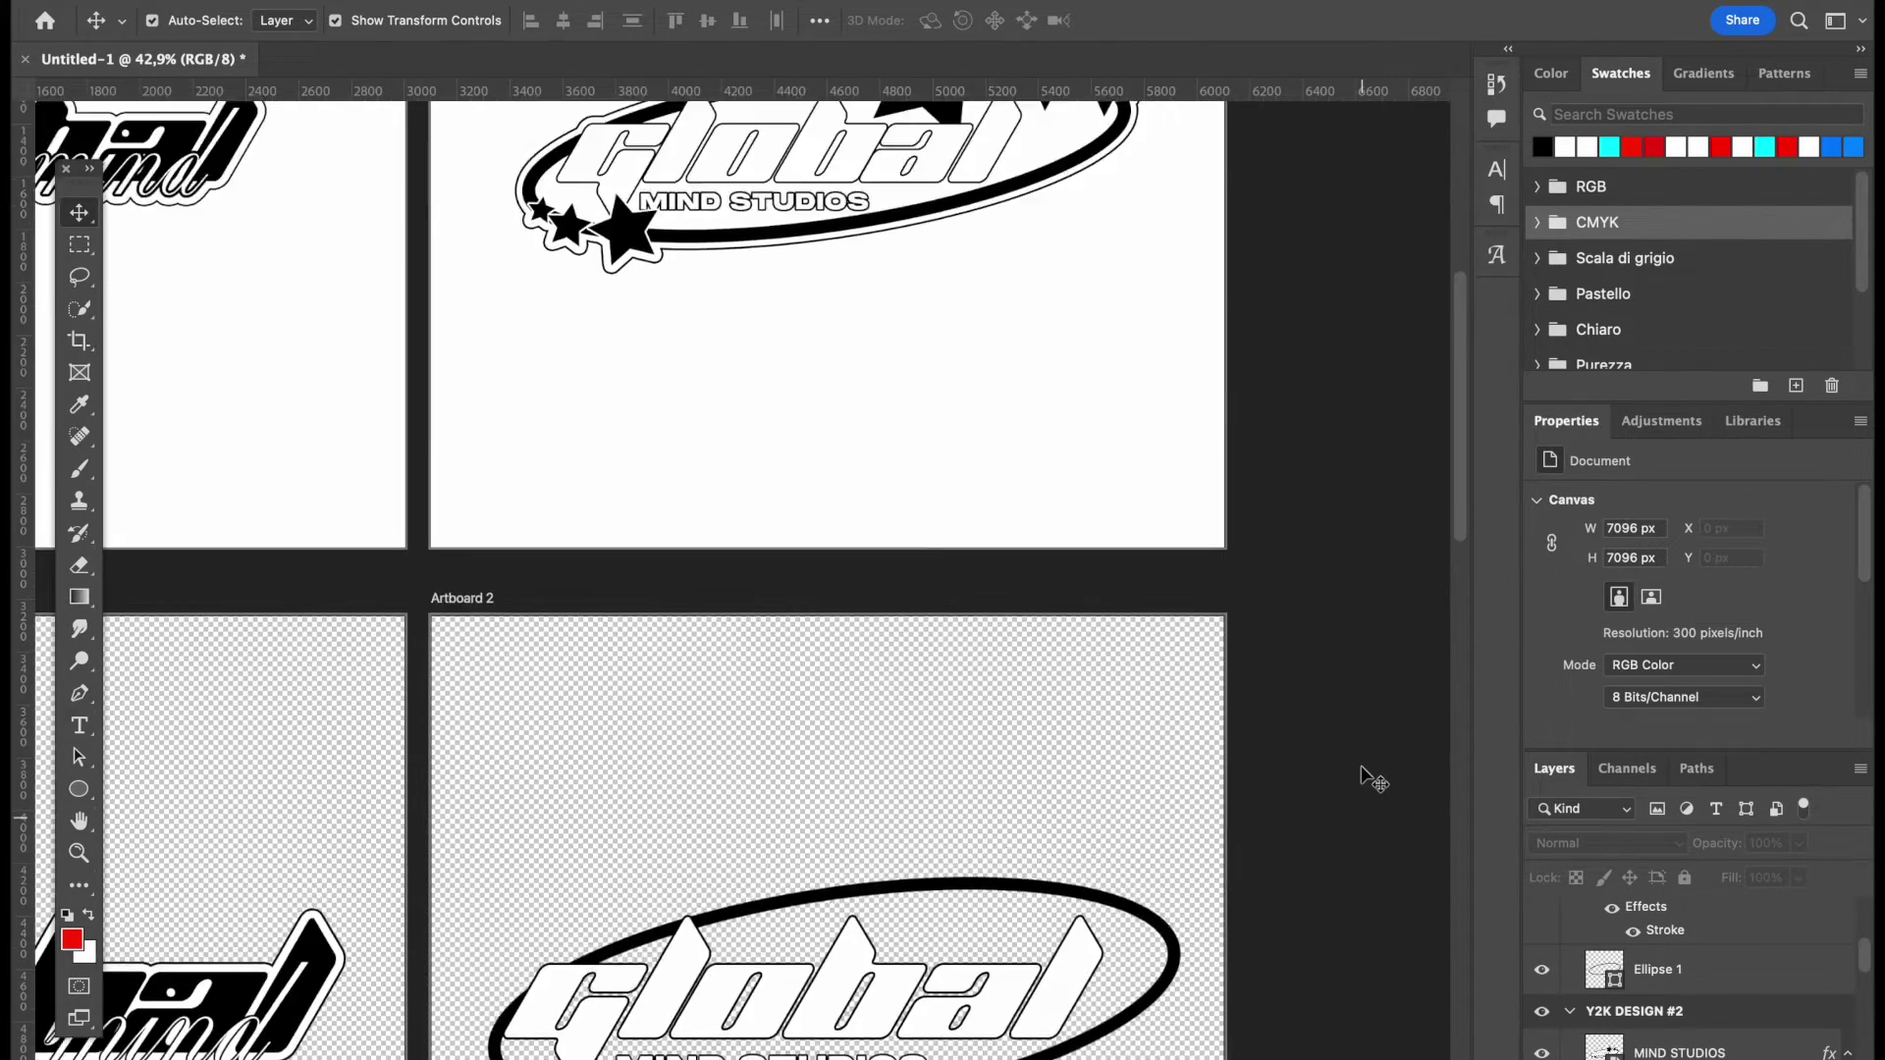
scroll(1372, 780, "down", 1)
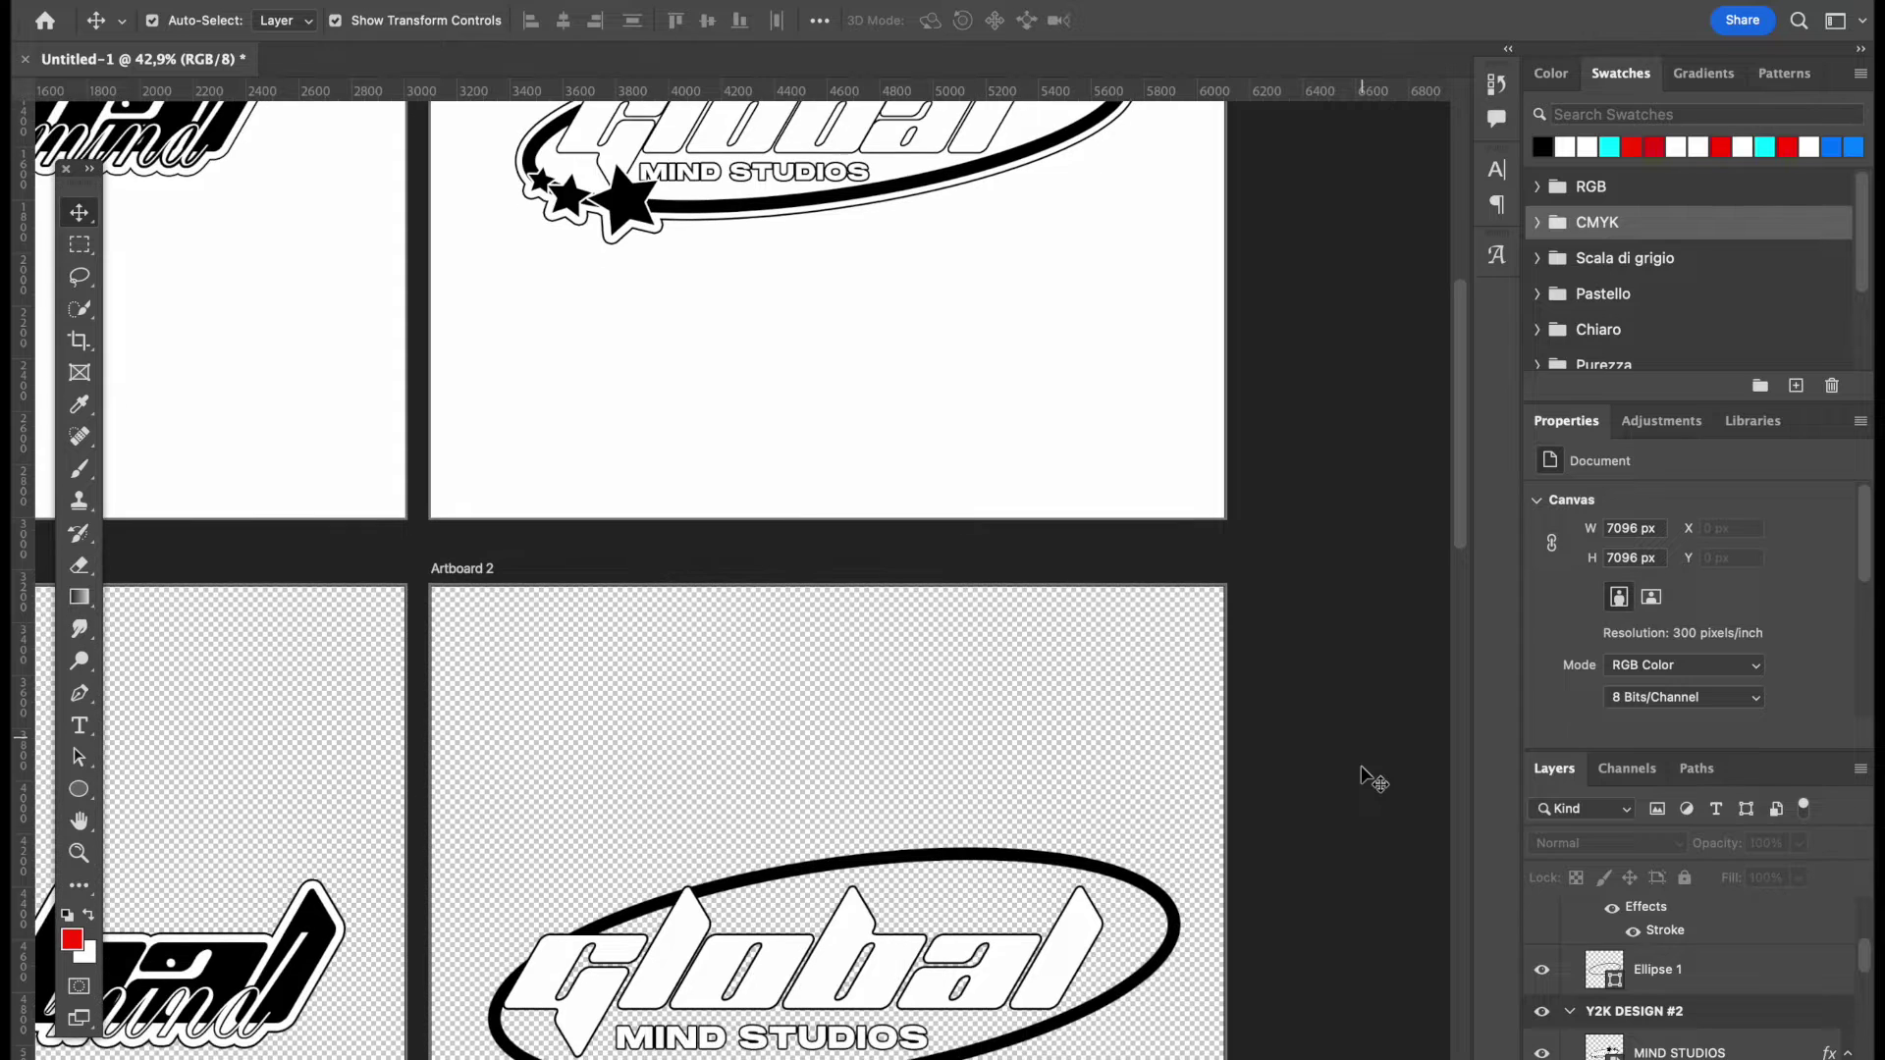
- Enlarge the ellipse on Artboard 2 slightly towards its right end and apply the transformation
left_click(1156, 898)
key("ctrl+t")
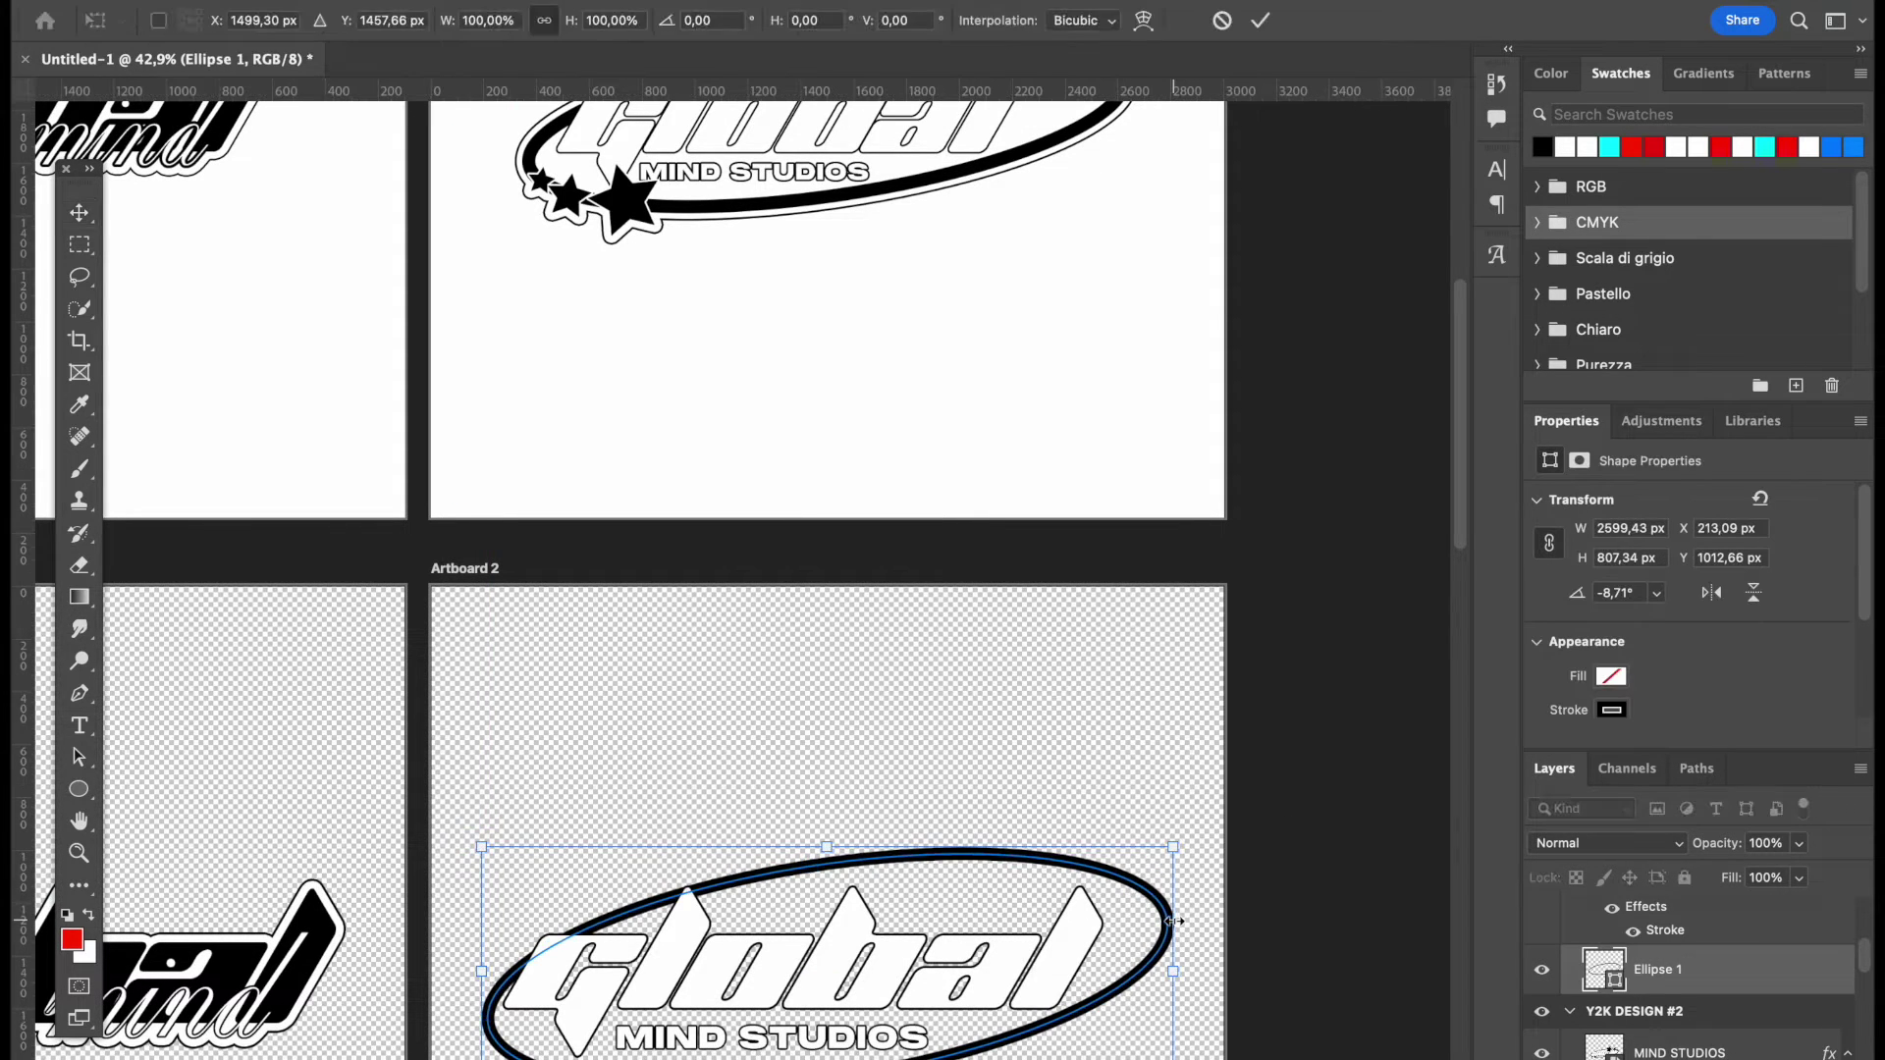
left_click_drag(1173, 920, 1128, 919)
key("Return")
key("Return")
left_click(1326, 771)
scroll(1327, 770, "down", 3)
scroll(1327, 771, "left", 2)
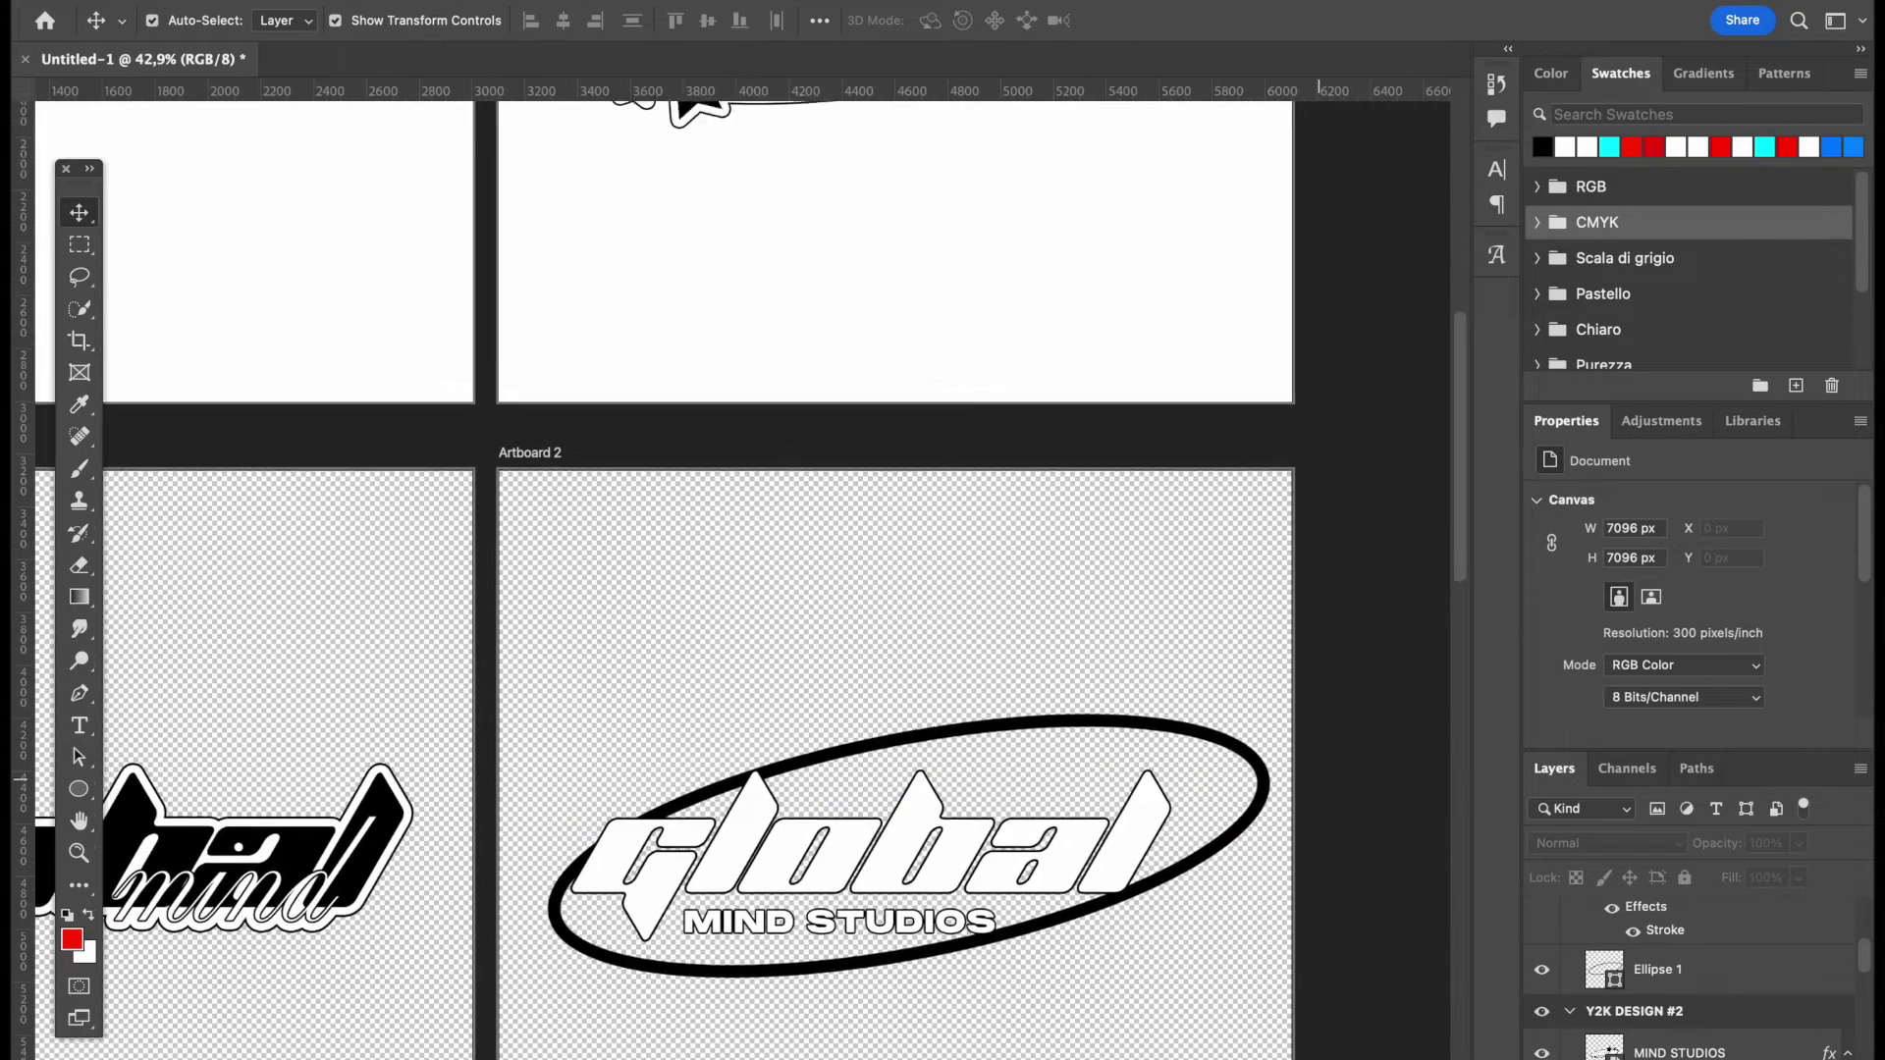
- Stretch the ellipse slightly downward so the ring sits lower around the "MIND STUDIOS" text
scroll(1326, 775, "up", 3)
scroll(1326, 774, "down", 2)
left_click(996, 987)
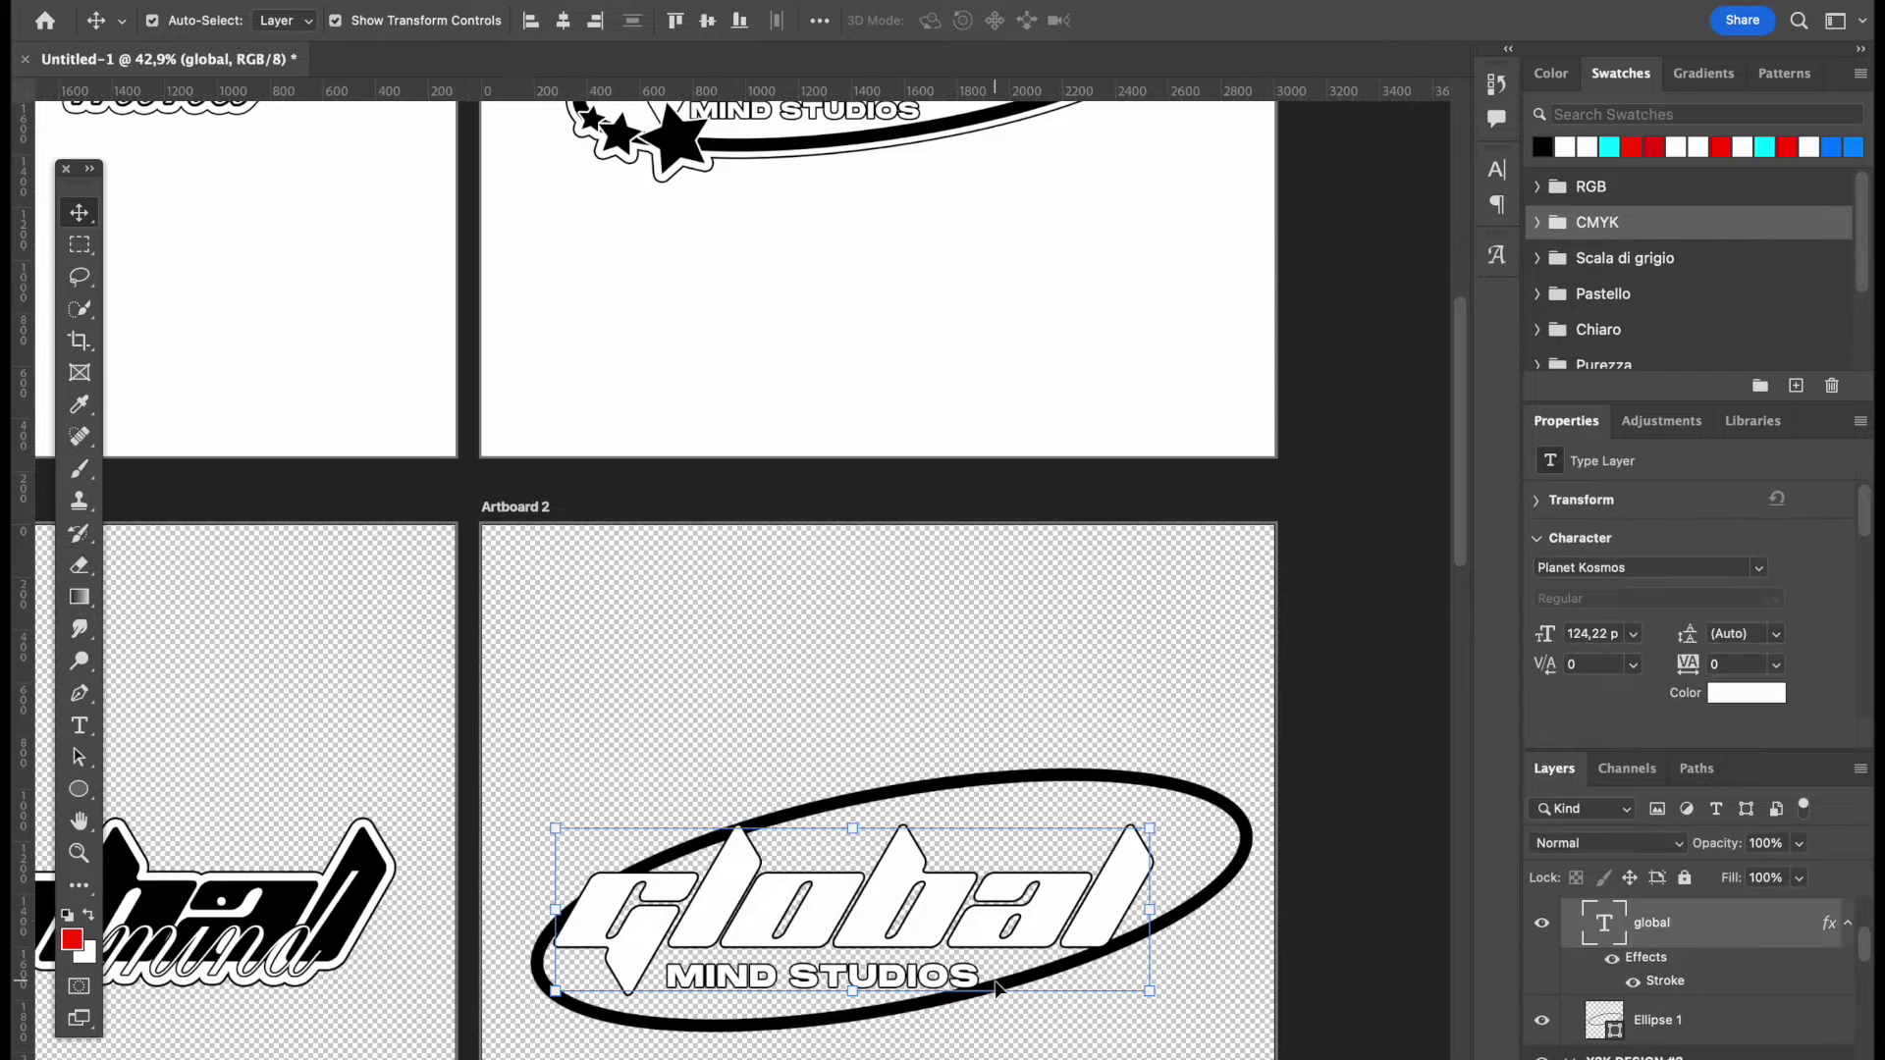
left_click(1200, 893)
left_click(1196, 912)
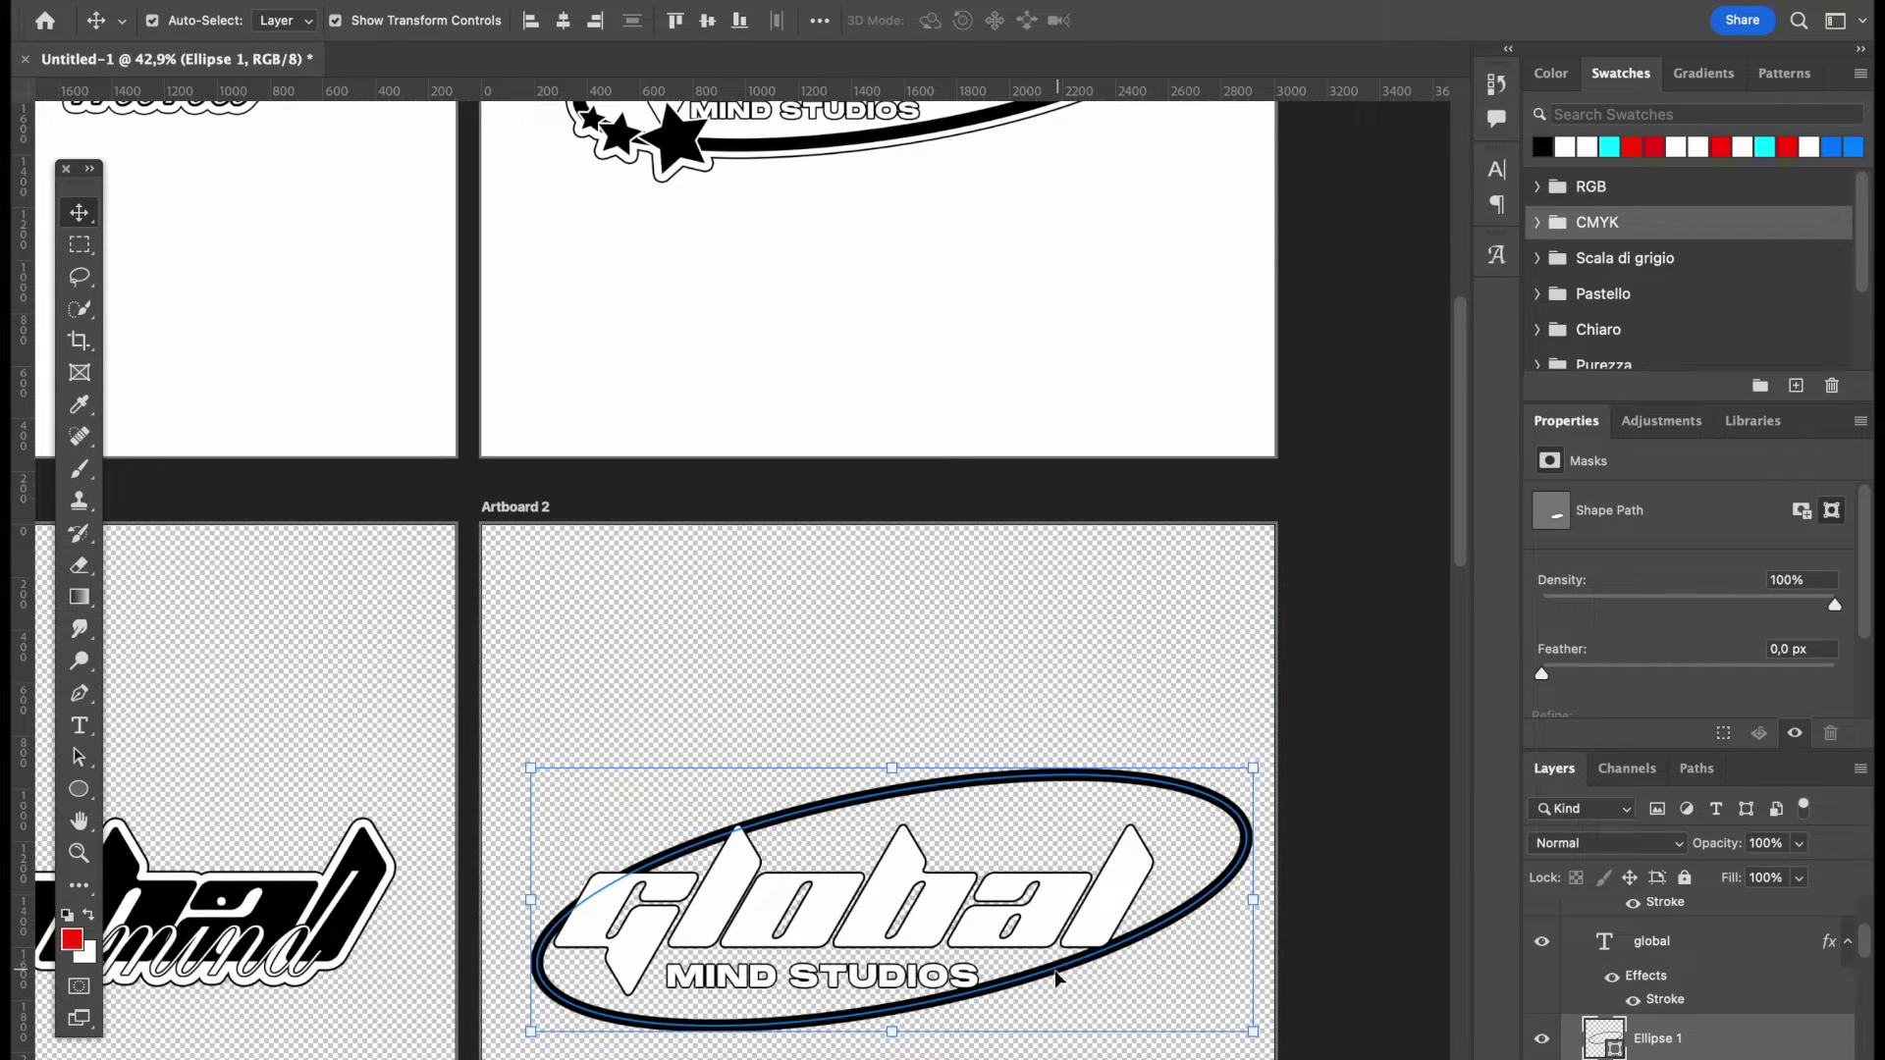
left_click_drag(891, 1031, 896, 1043)
left_click(1122, 716)
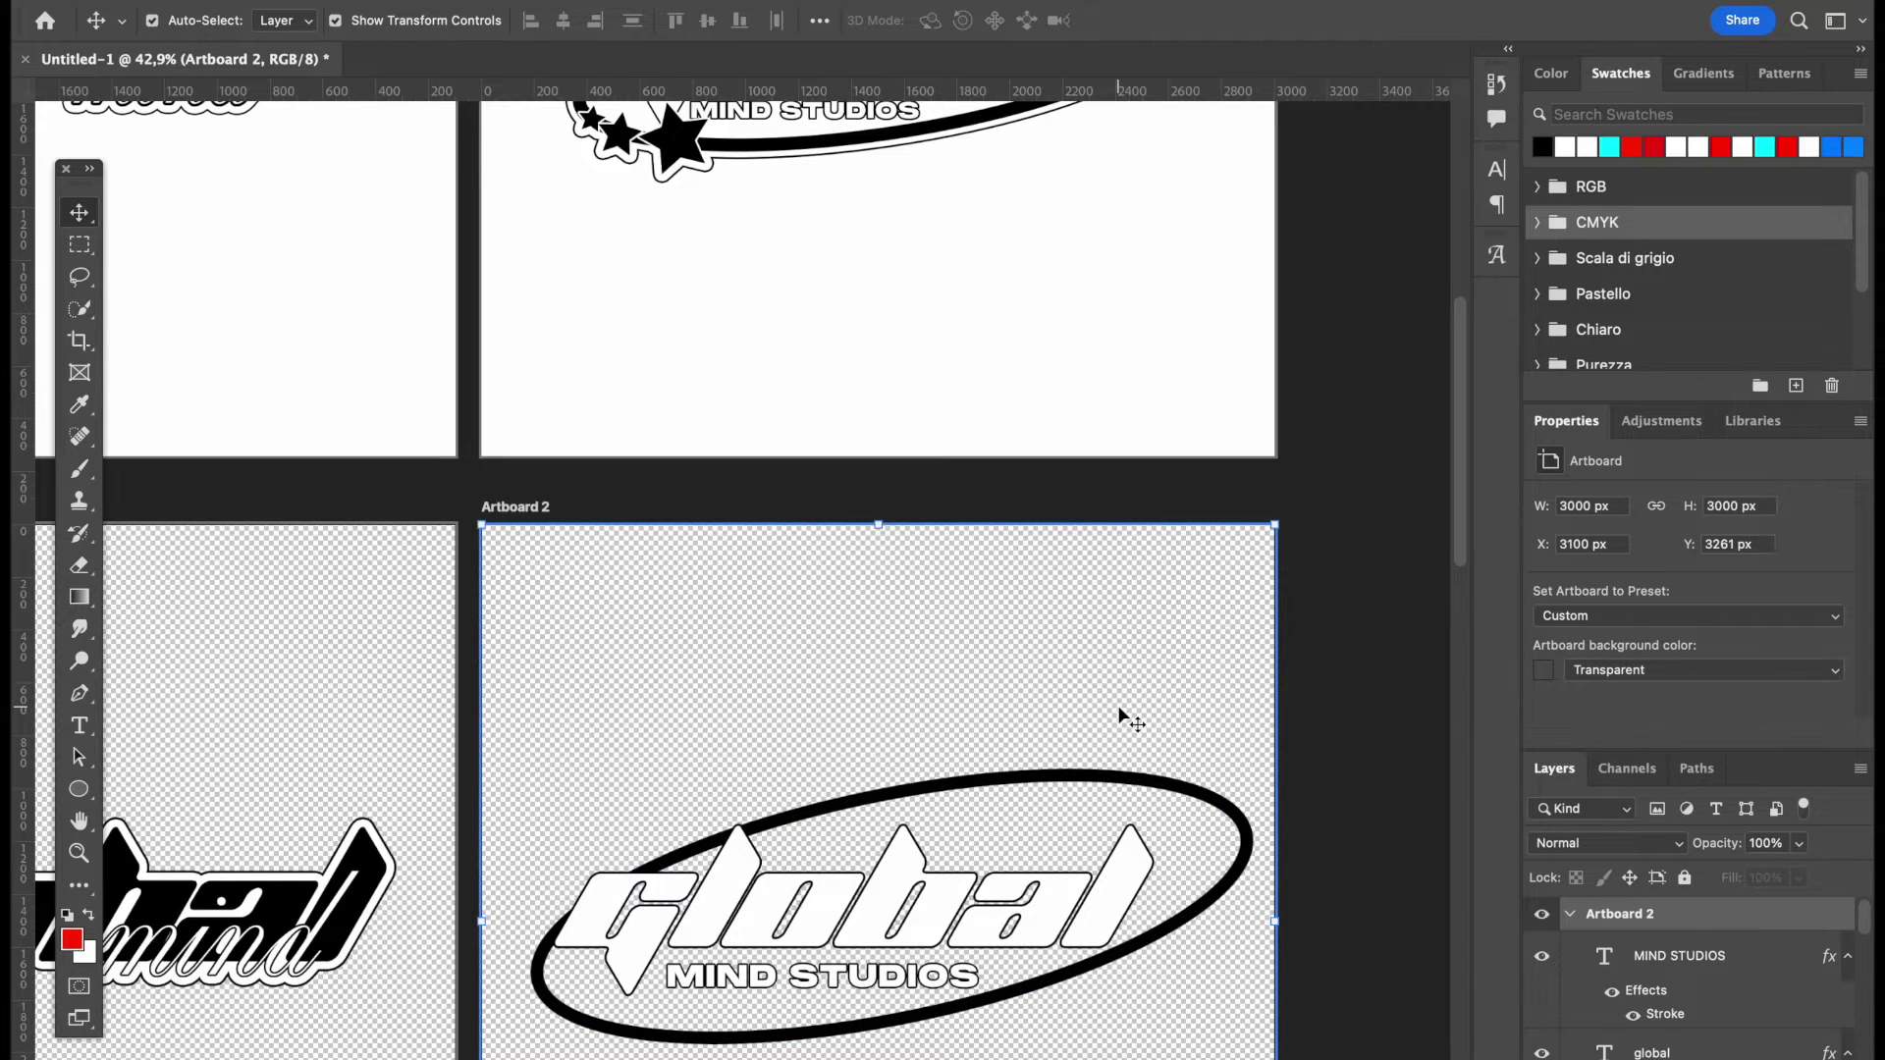
key("super+minus")
key("super+plus")
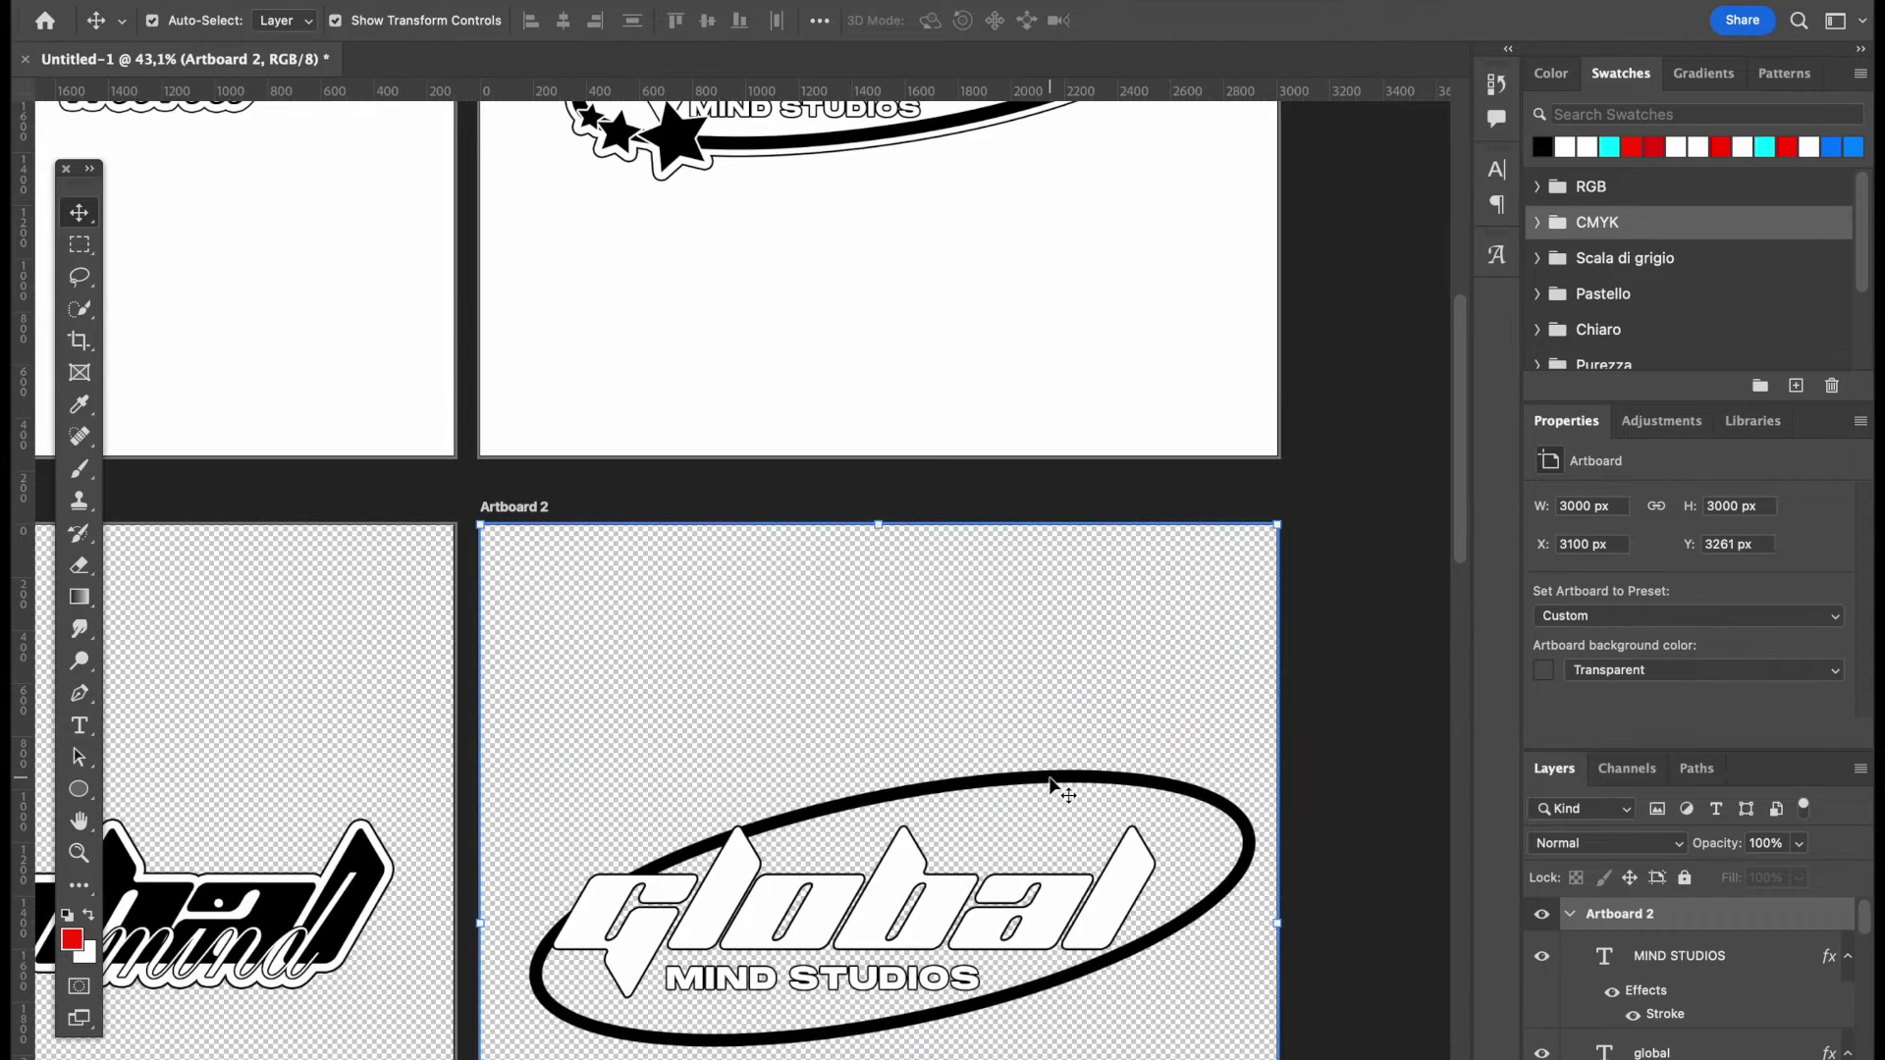
left_click(1052, 785)
key("super+minus")
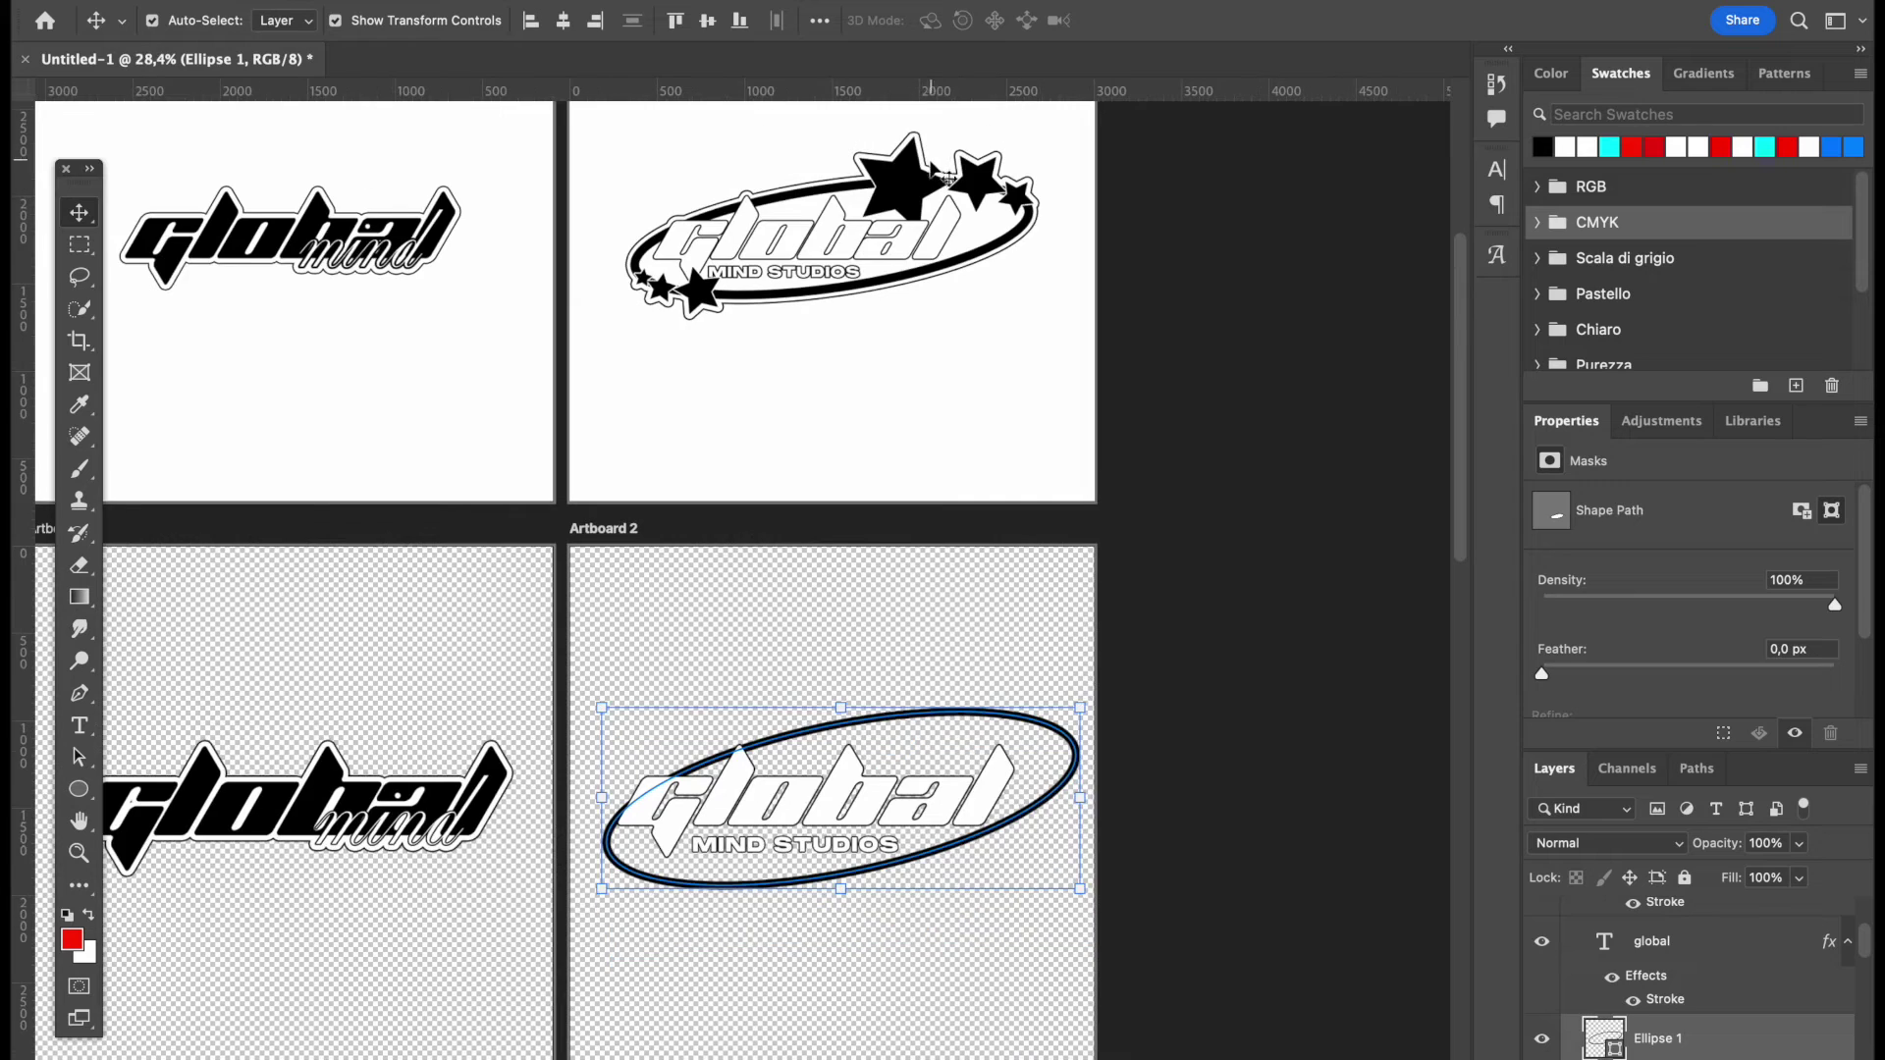
left_click(928, 165)
left_click(1164, 738)
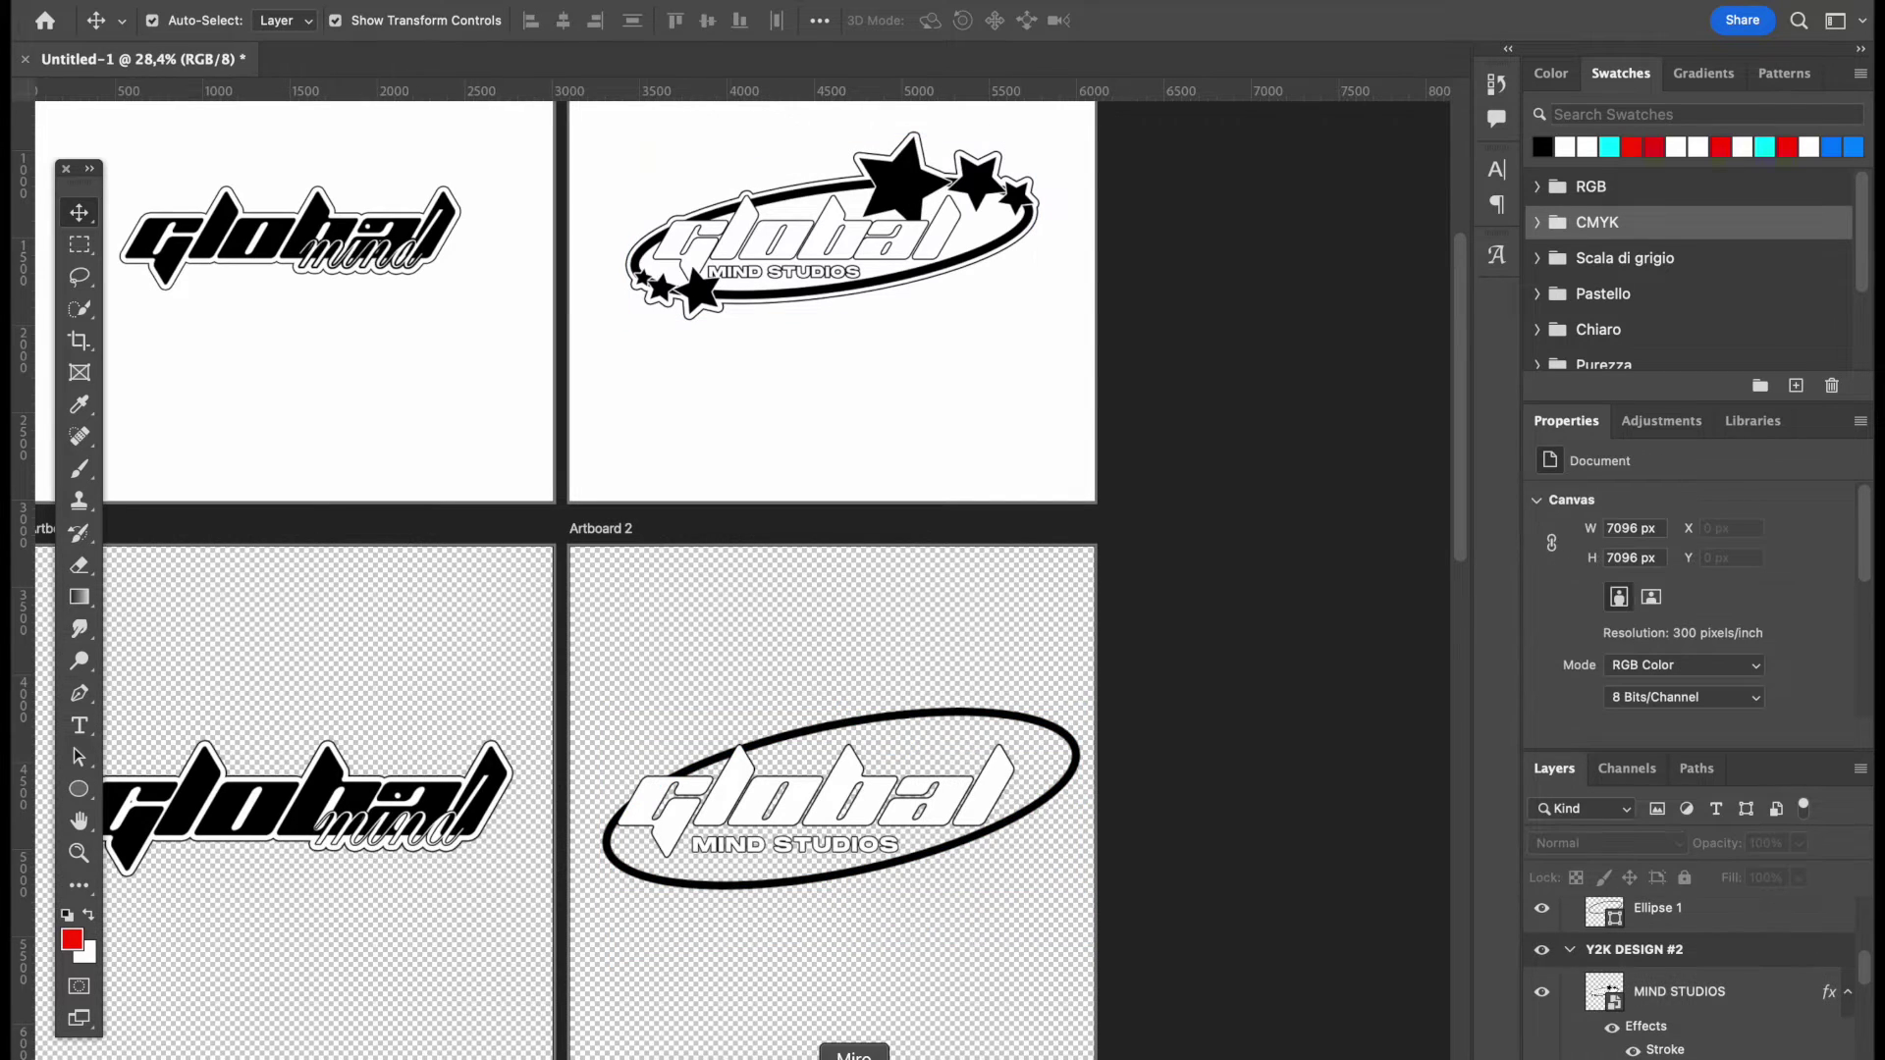
- Switch to Google Chrome in a new window and search the web for "star png"
right_click(856, 1059)
left_click(761, 941)
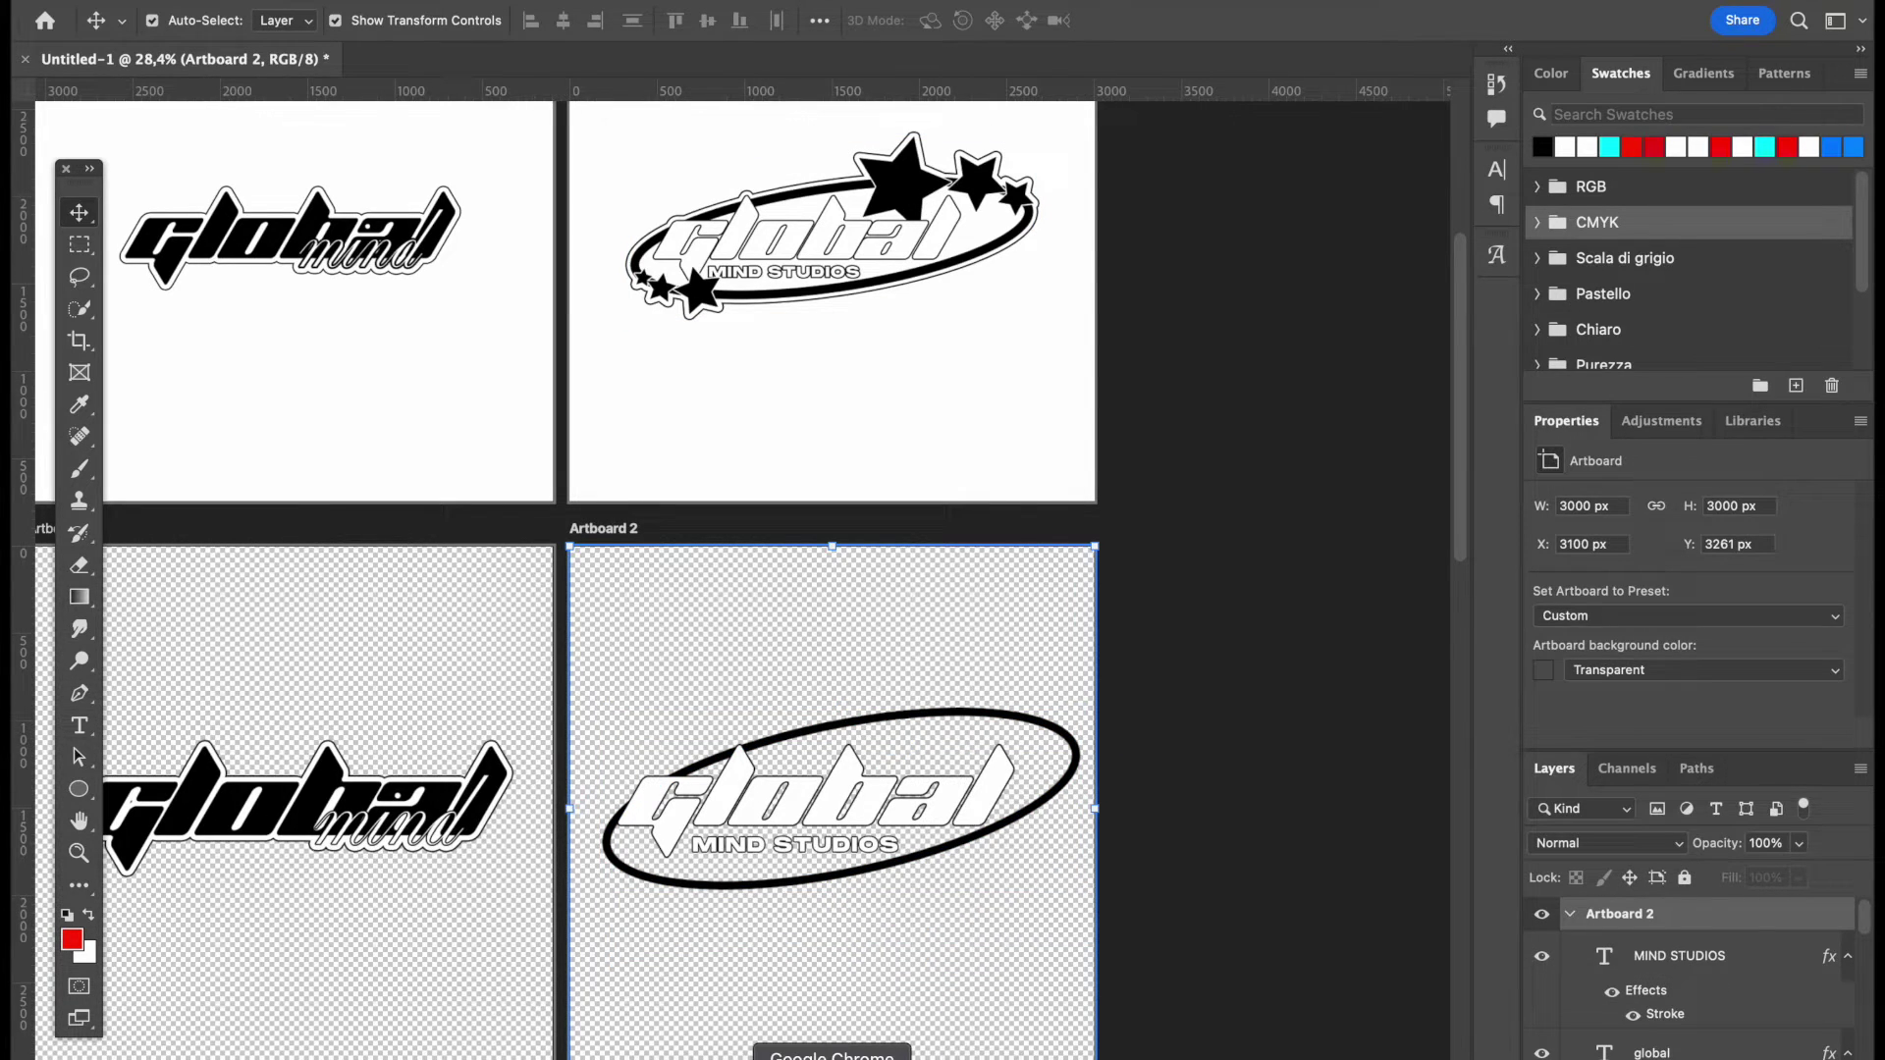
right_click(845, 1058)
left_click(844, 1048)
left_click(833, 1059)
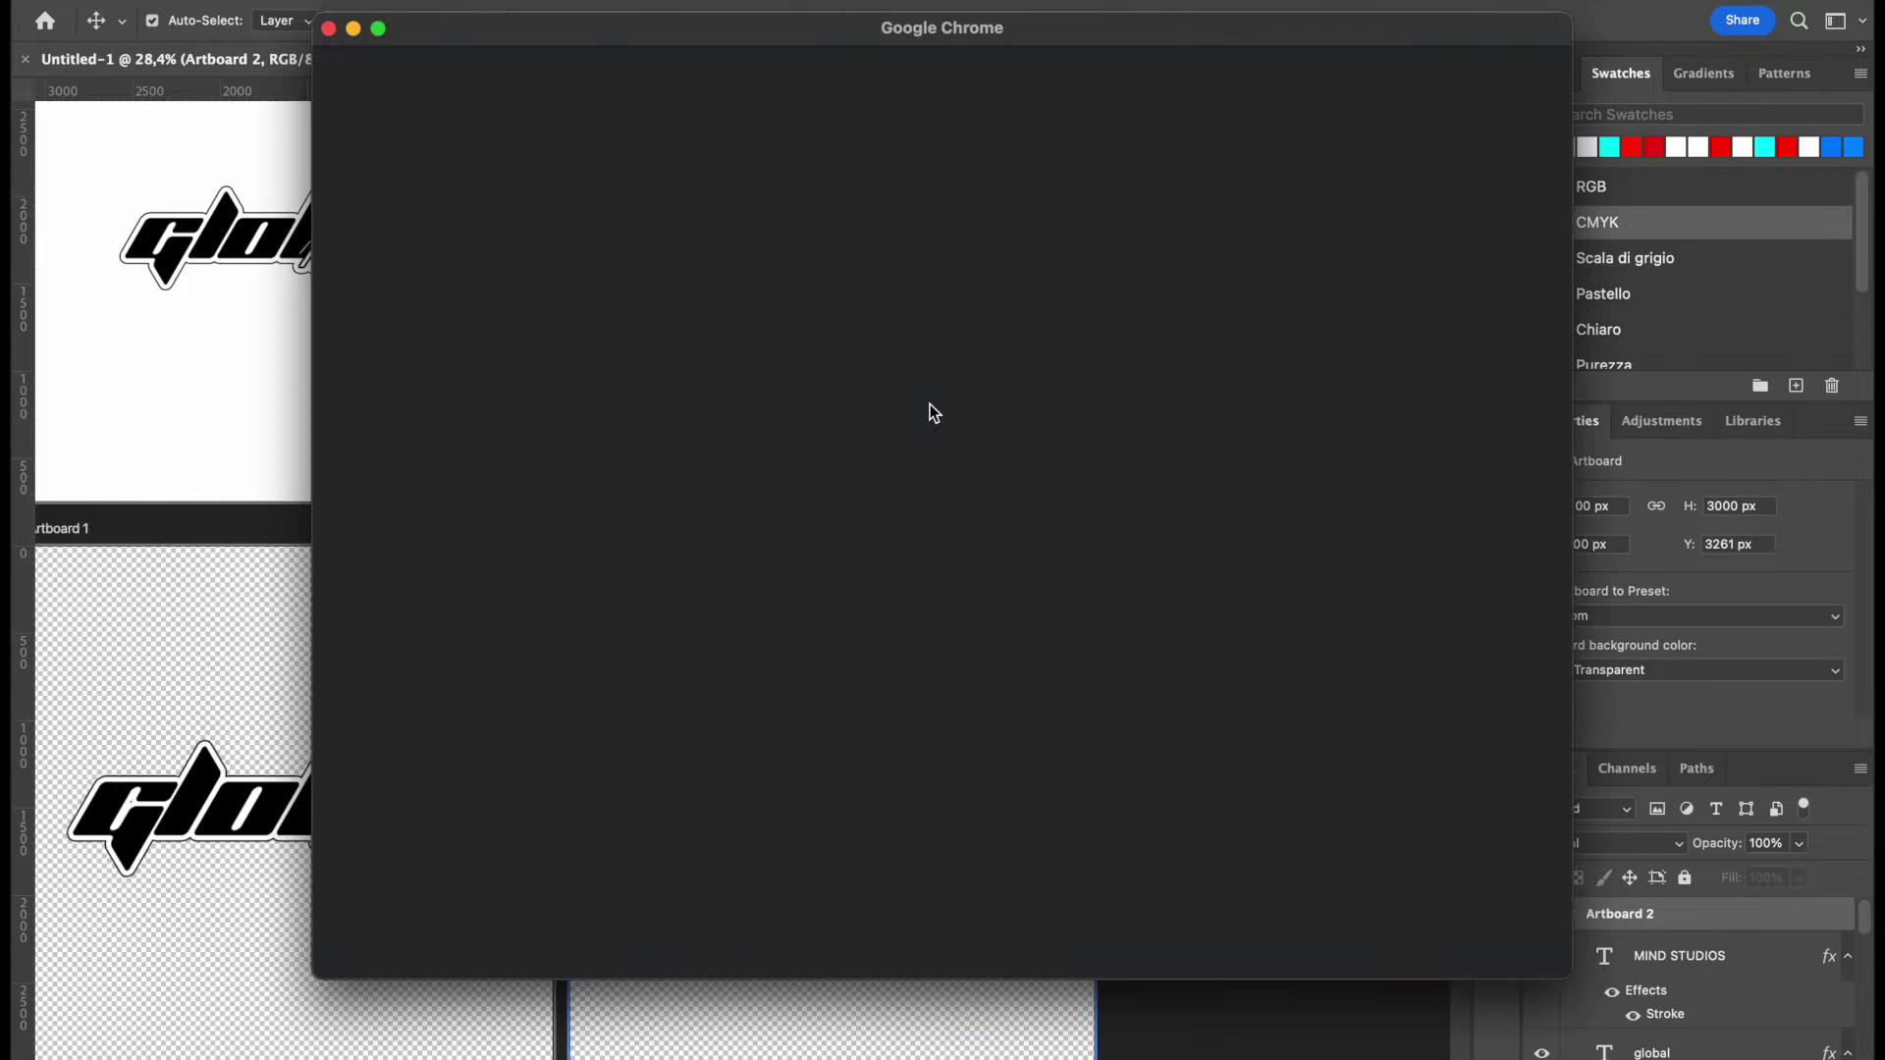
left_click(773, 621)
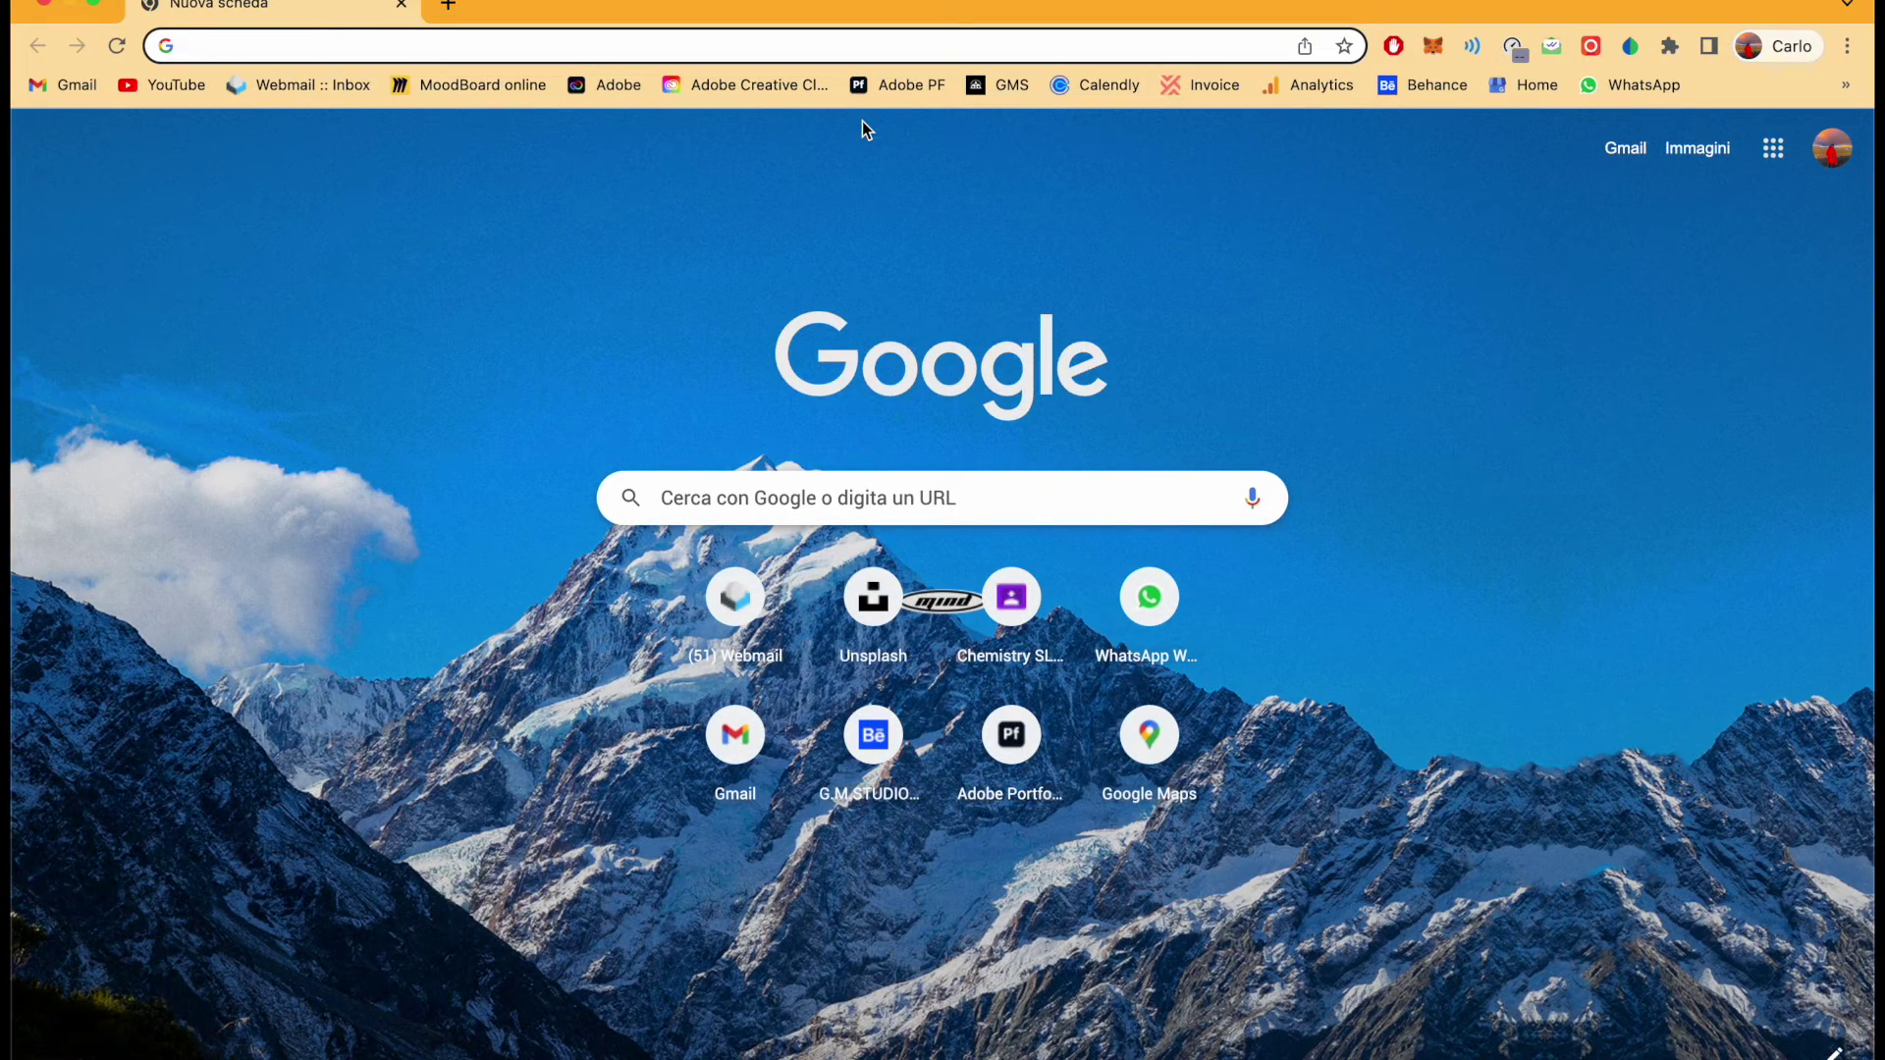
type("sta")
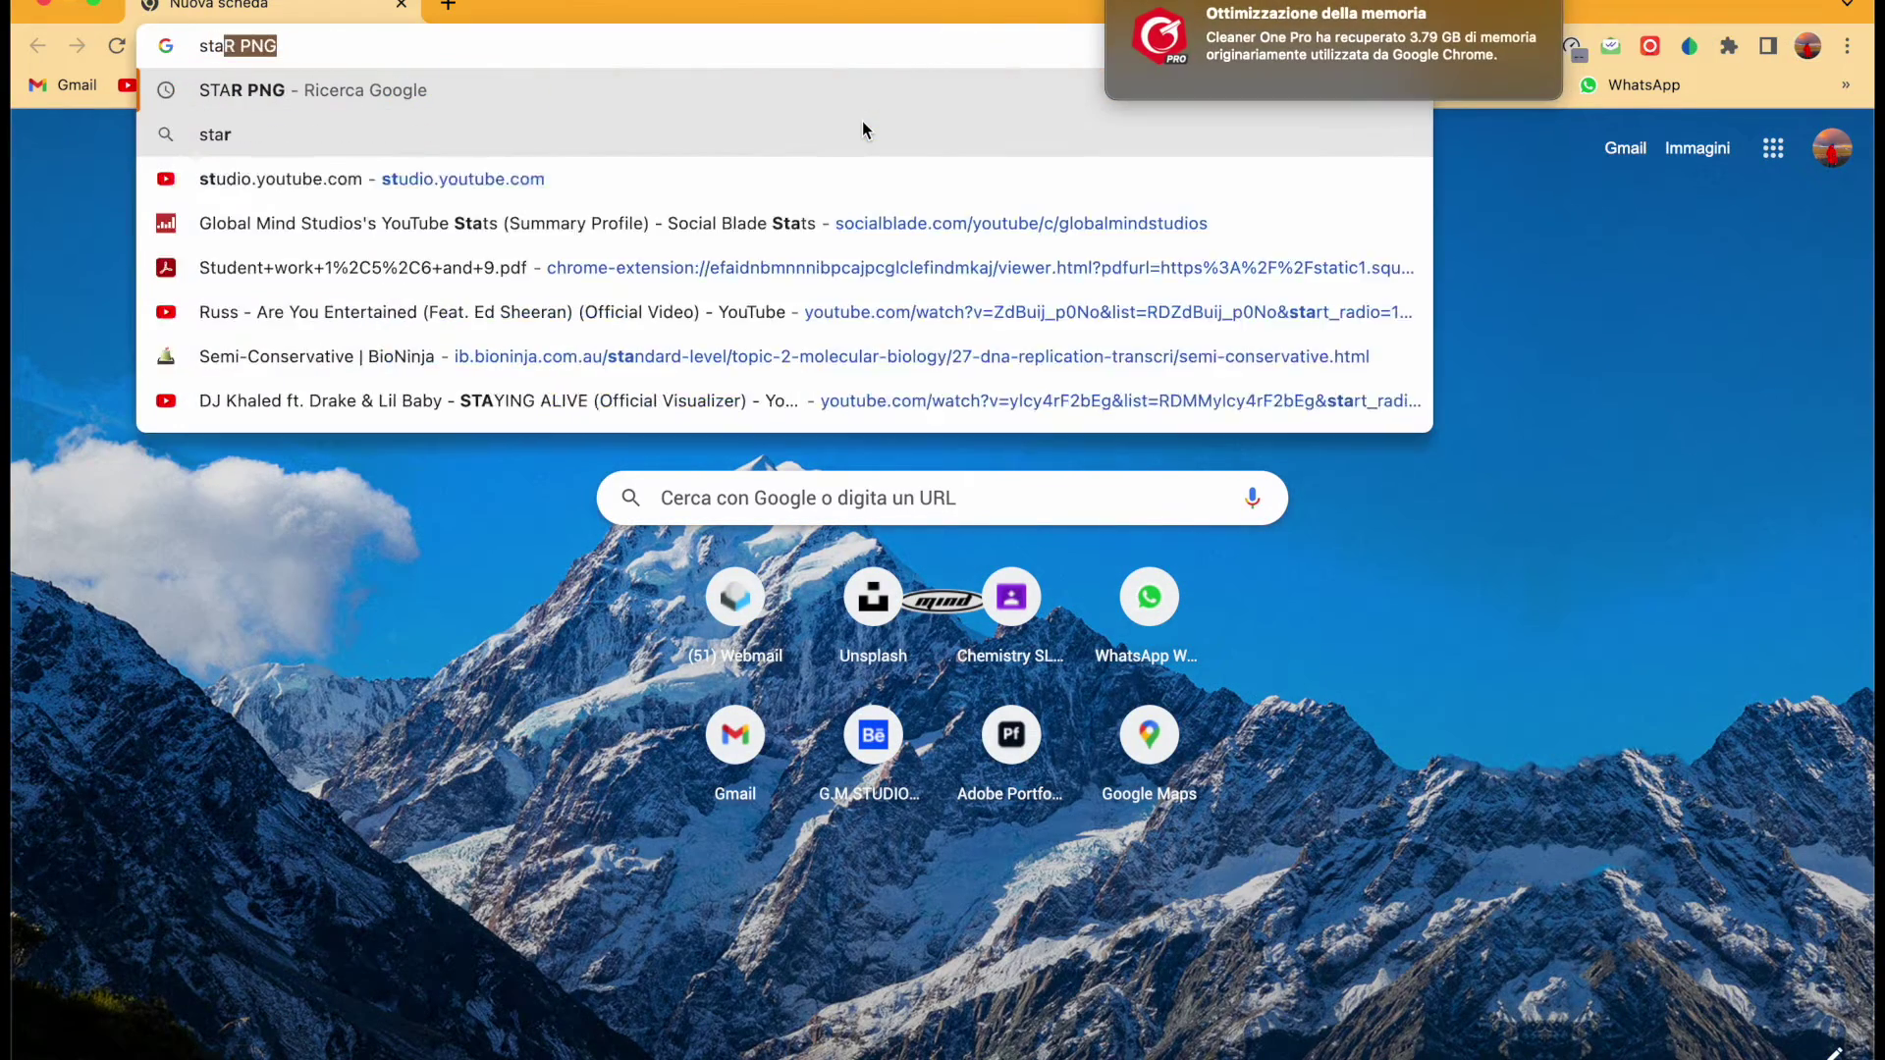
type("r")
key("Return")
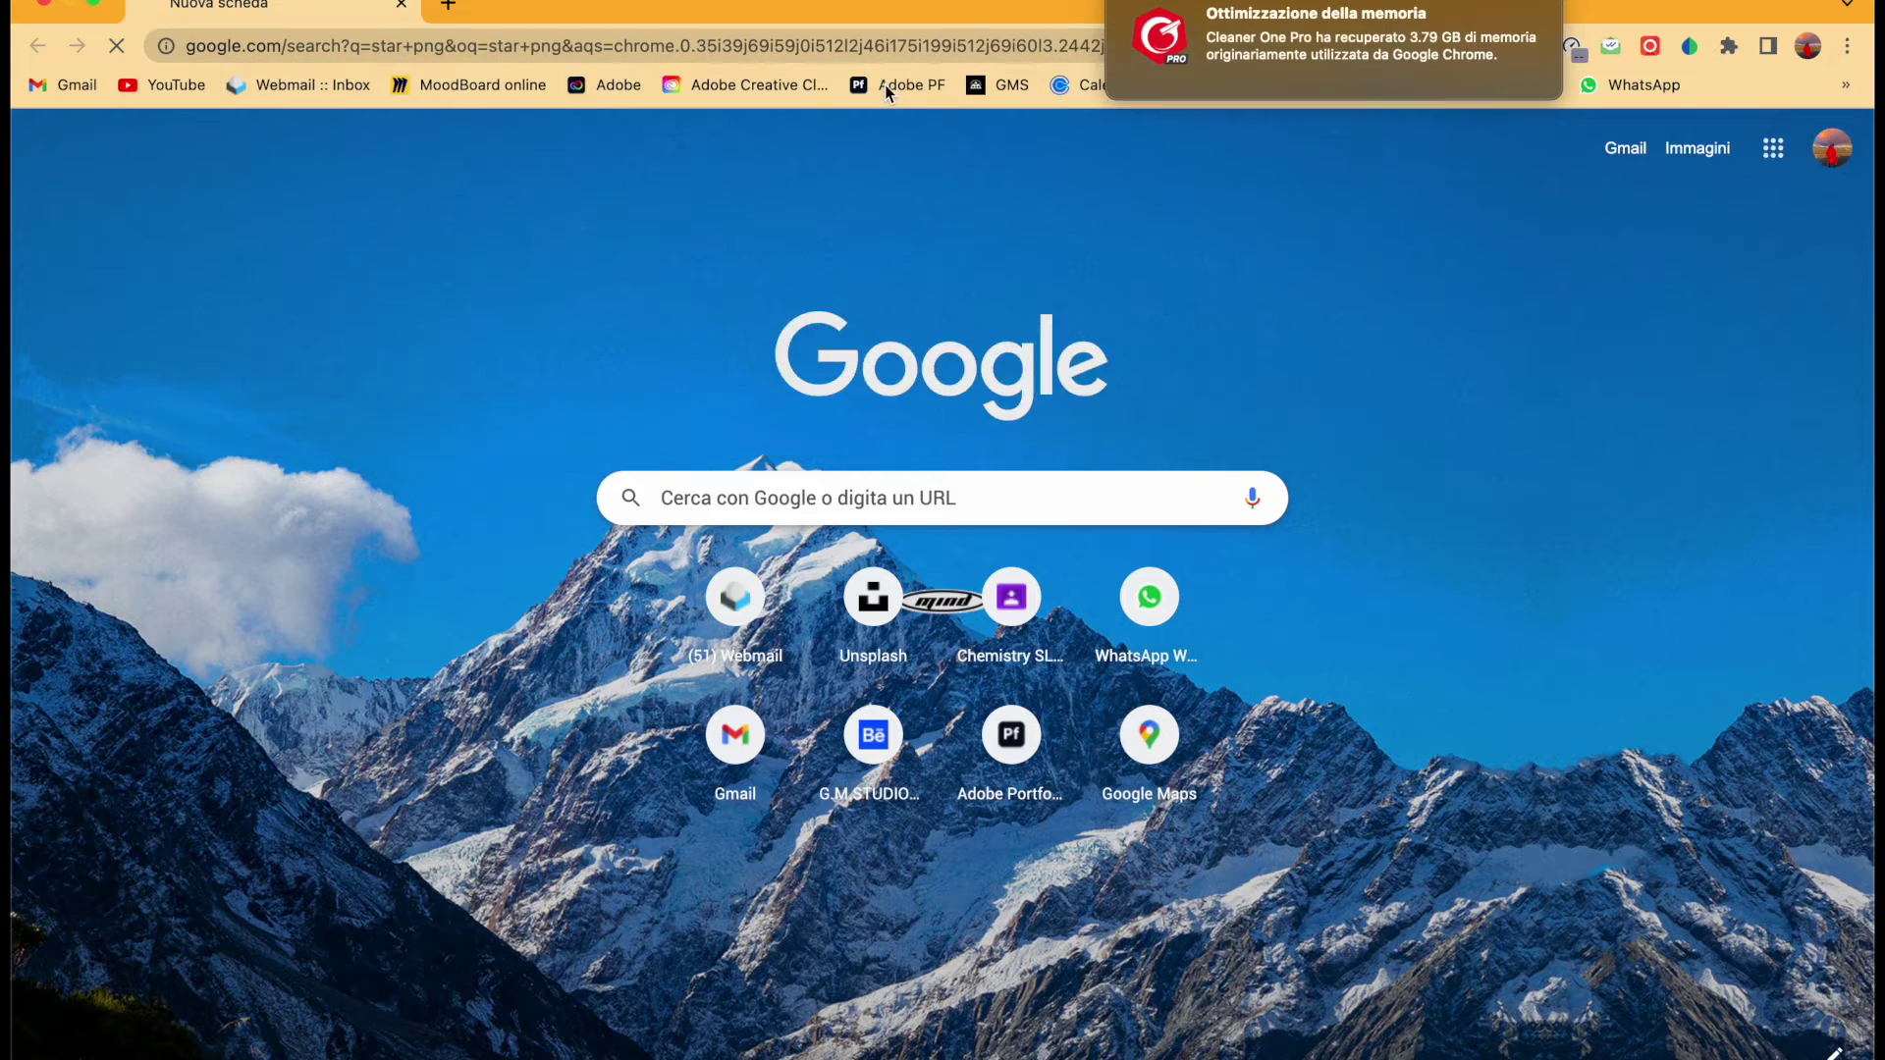
- Open the orange star image from the results and bring it into Artboard 2 over the logo
left_click(922, 592)
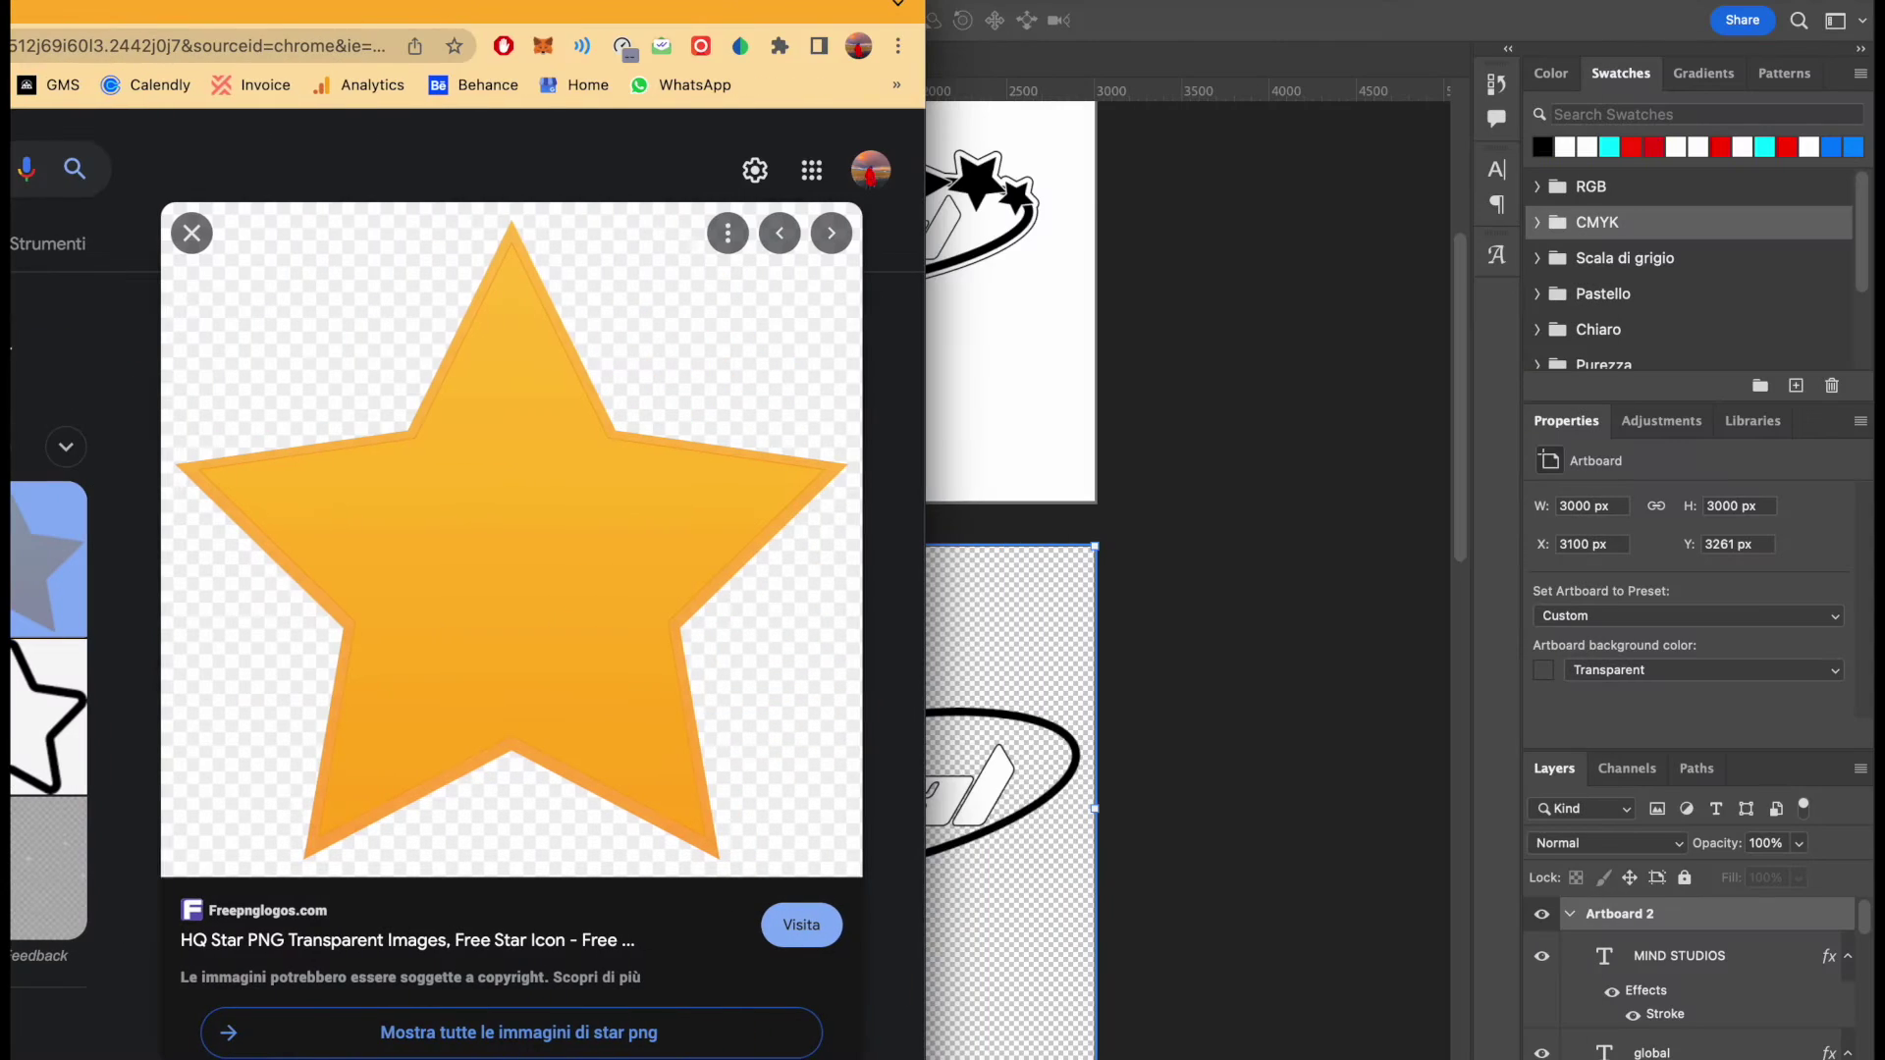
left_click_drag(526, 505, 904, 774)
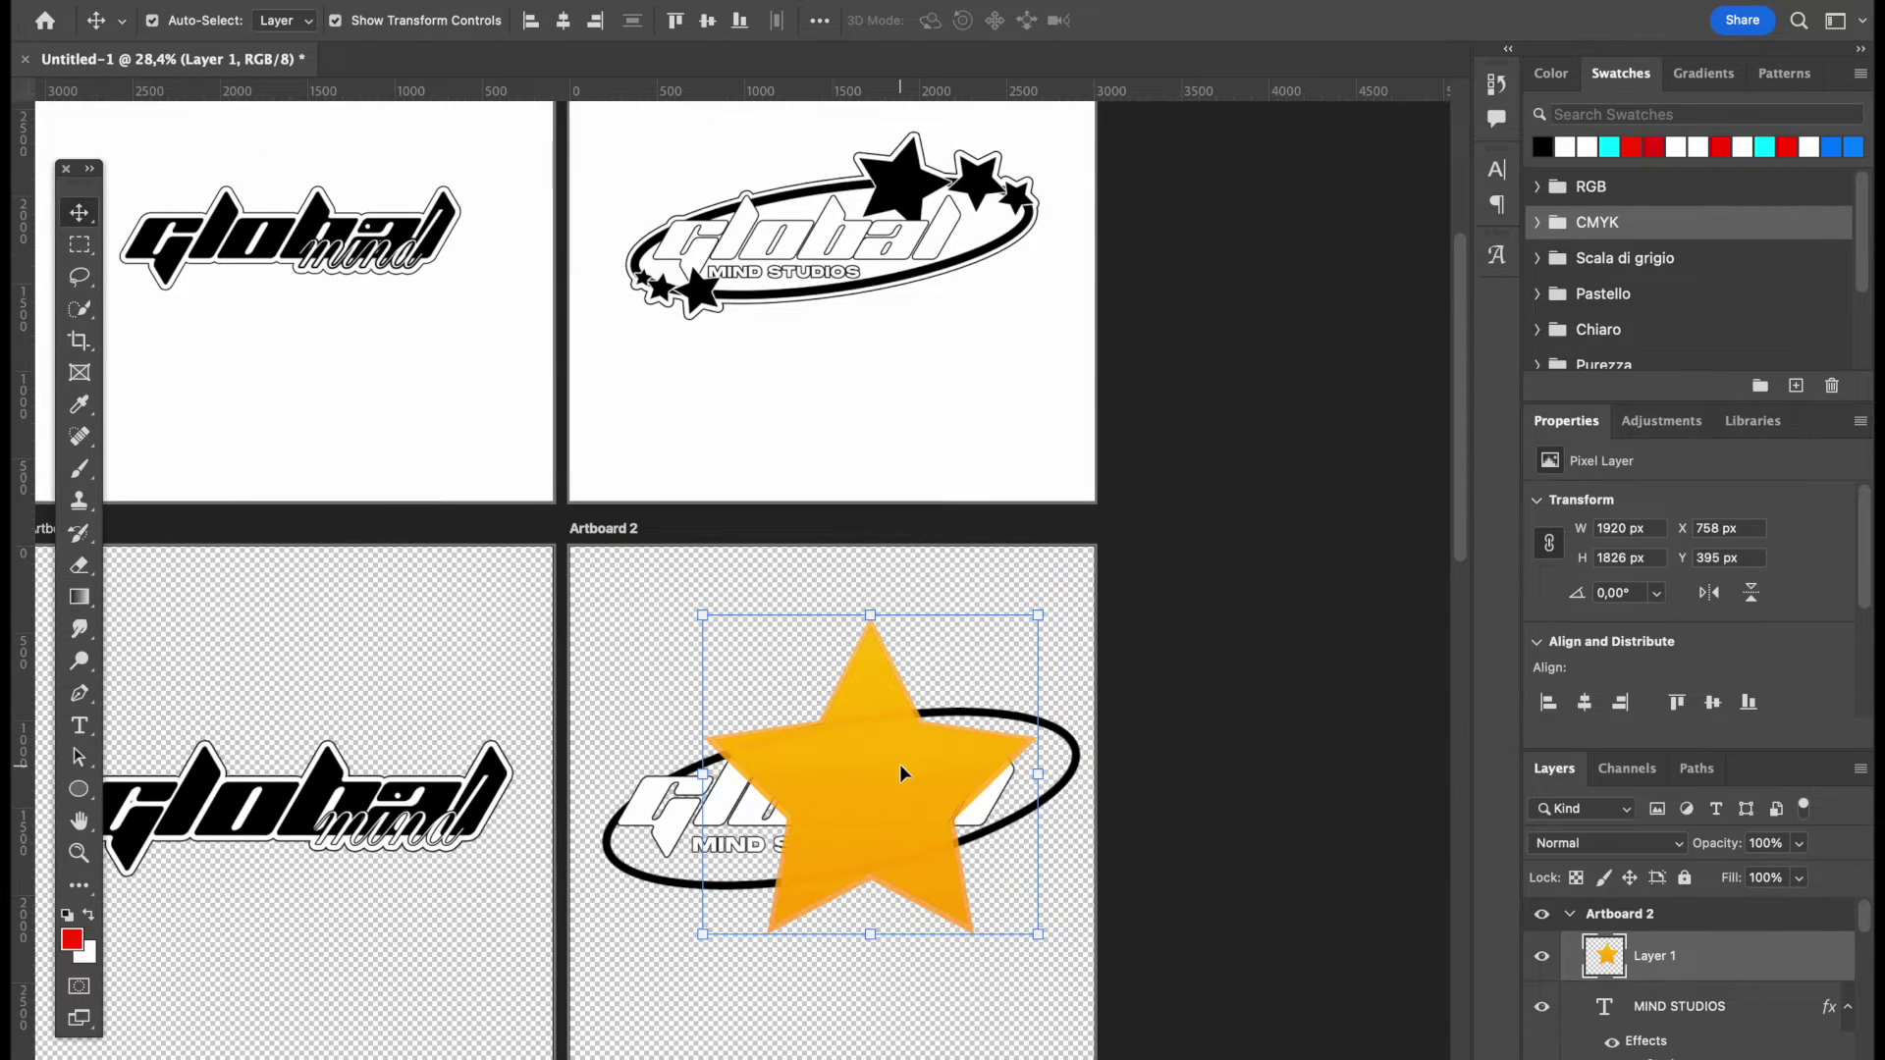
scroll(883, 1018, "up", 5)
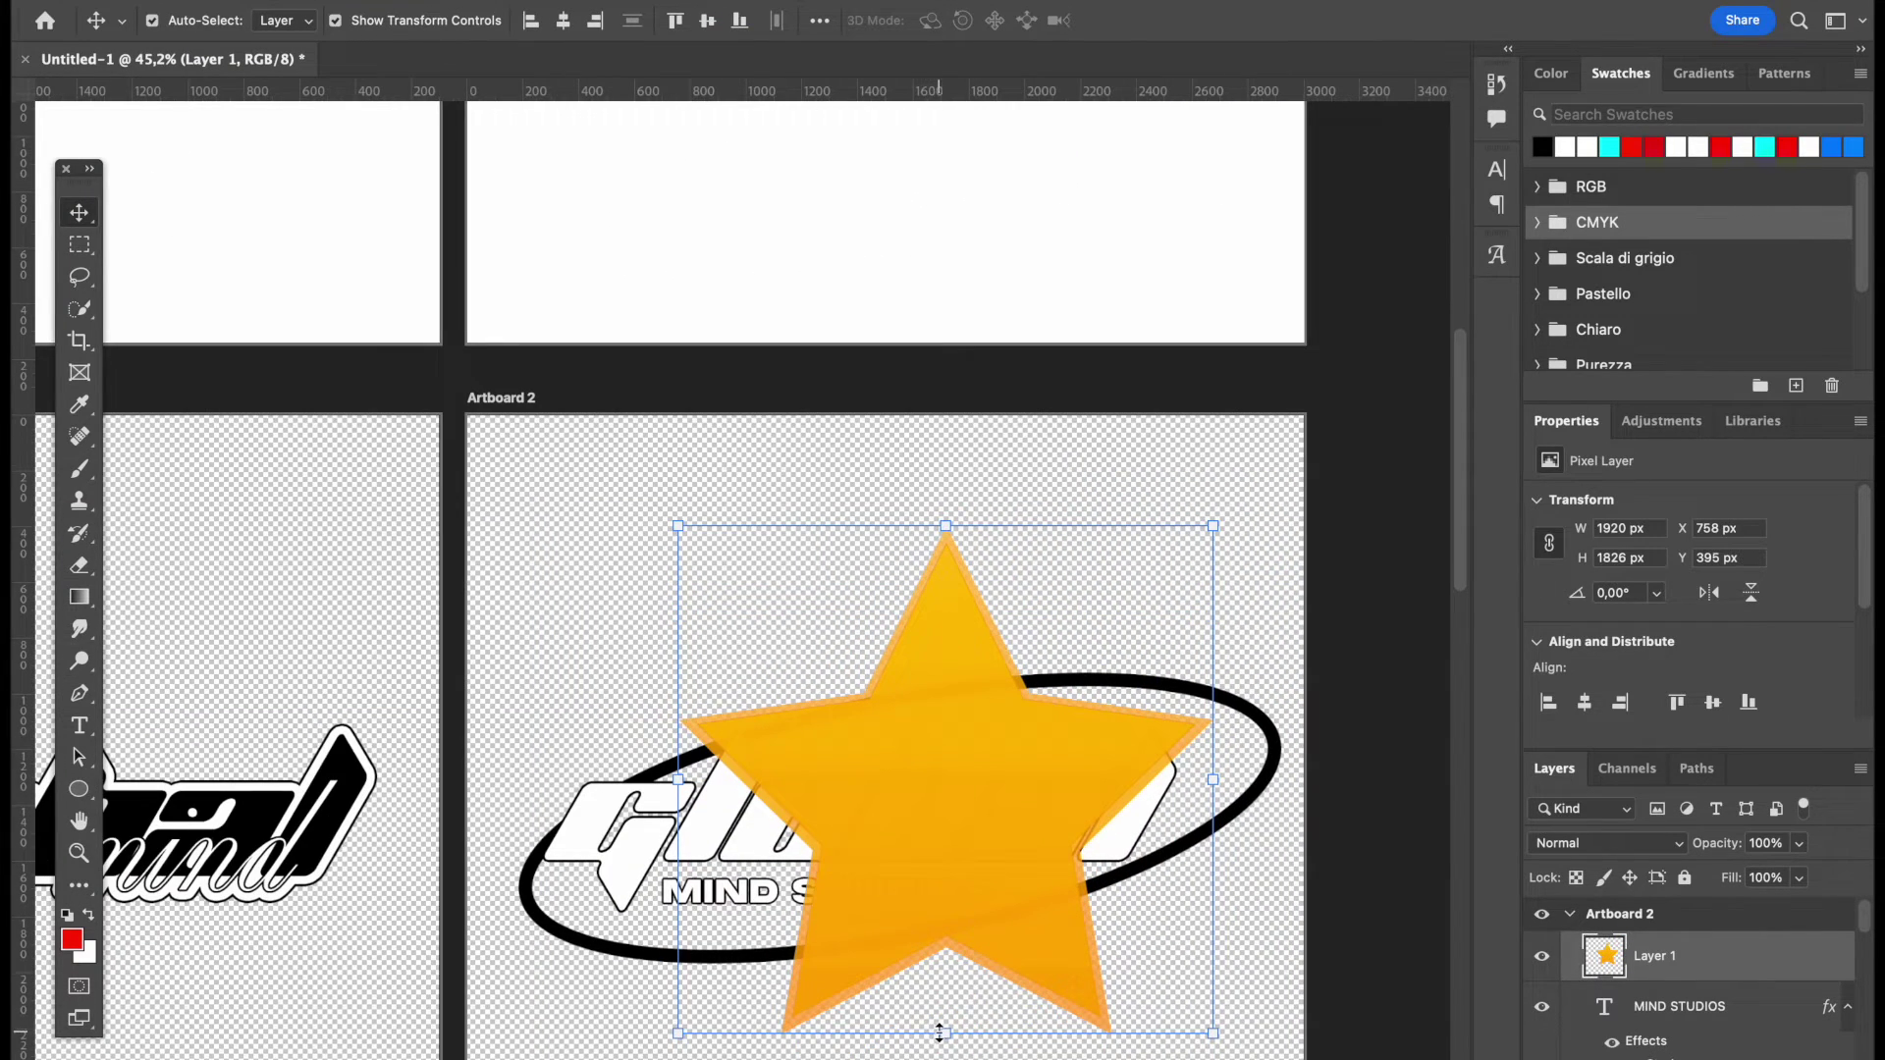
- Draw a red rectangle about 2484 × 2459 px that completely covers the orange star
left_click(87, 789)
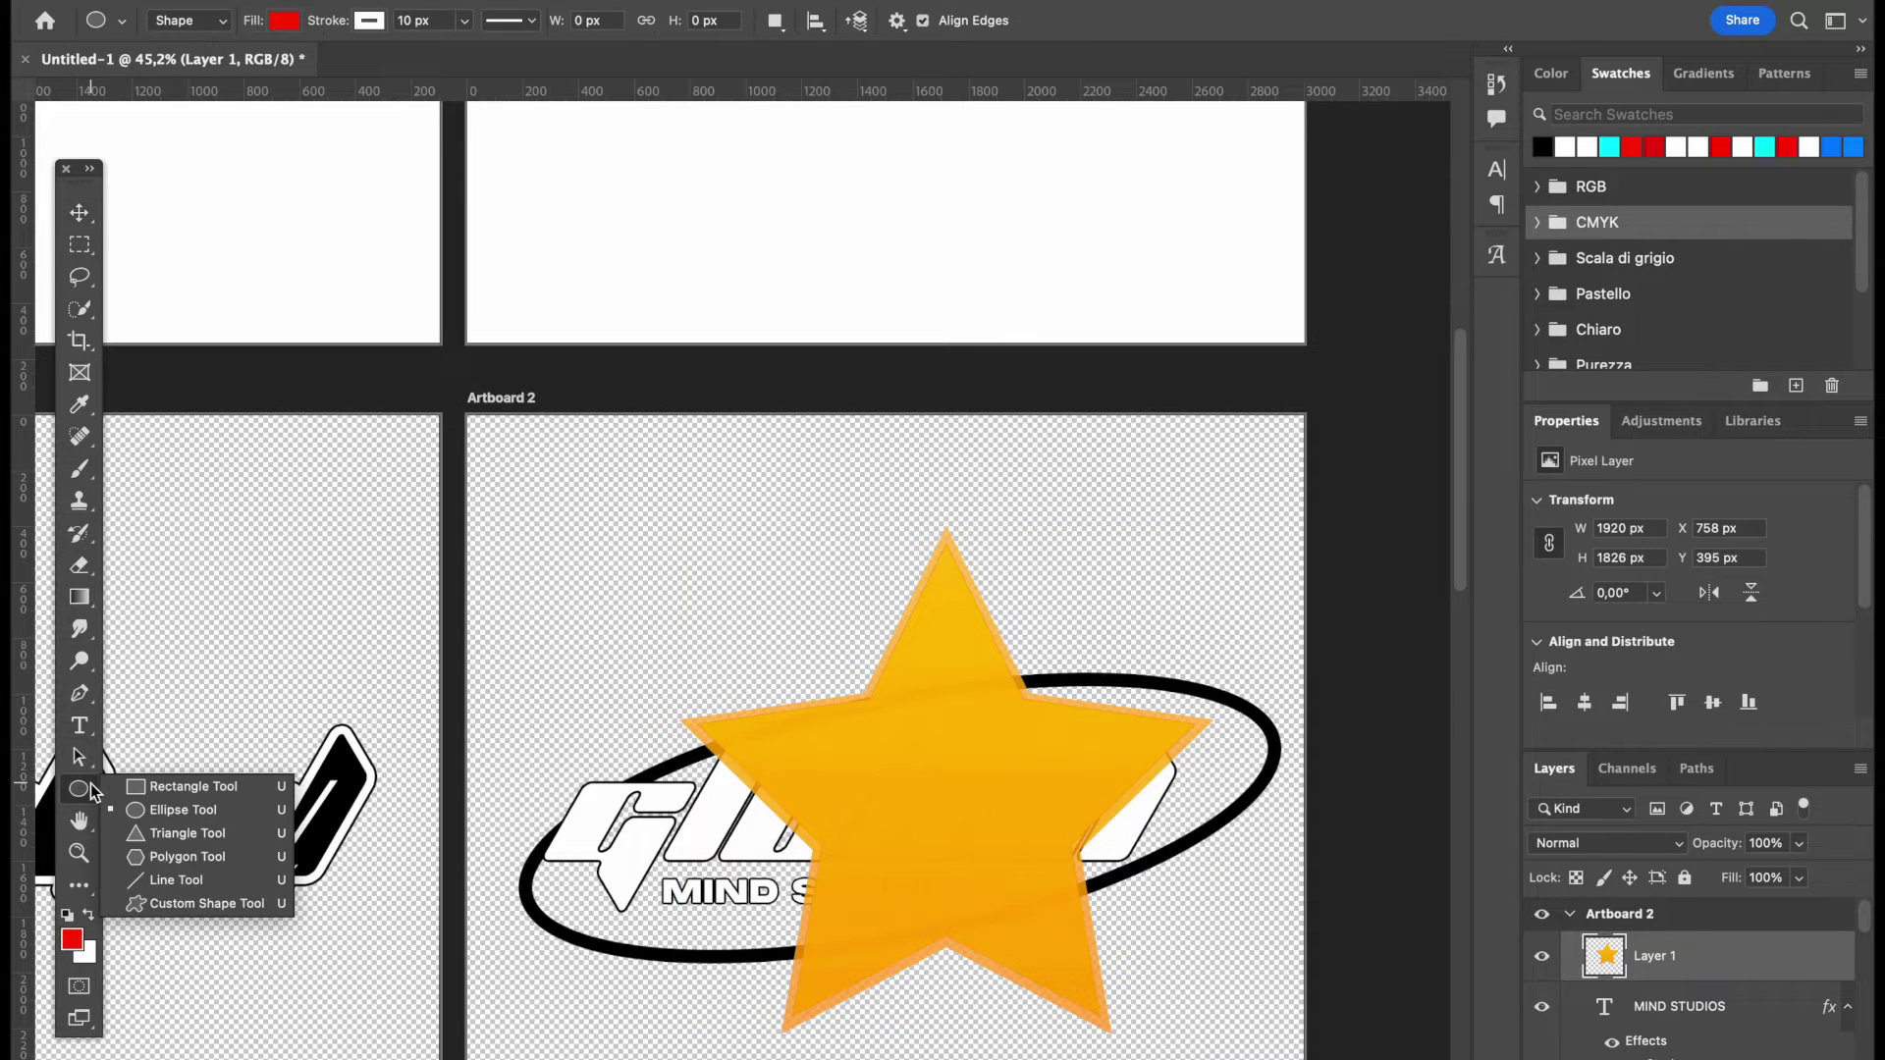
left_click(191, 787)
left_click_drag(556, 434, 1245, 1031)
- Select the orange star on Layer 1, mask the red rectangle to that selection and delete Layer 1
left_click(1674, 998)
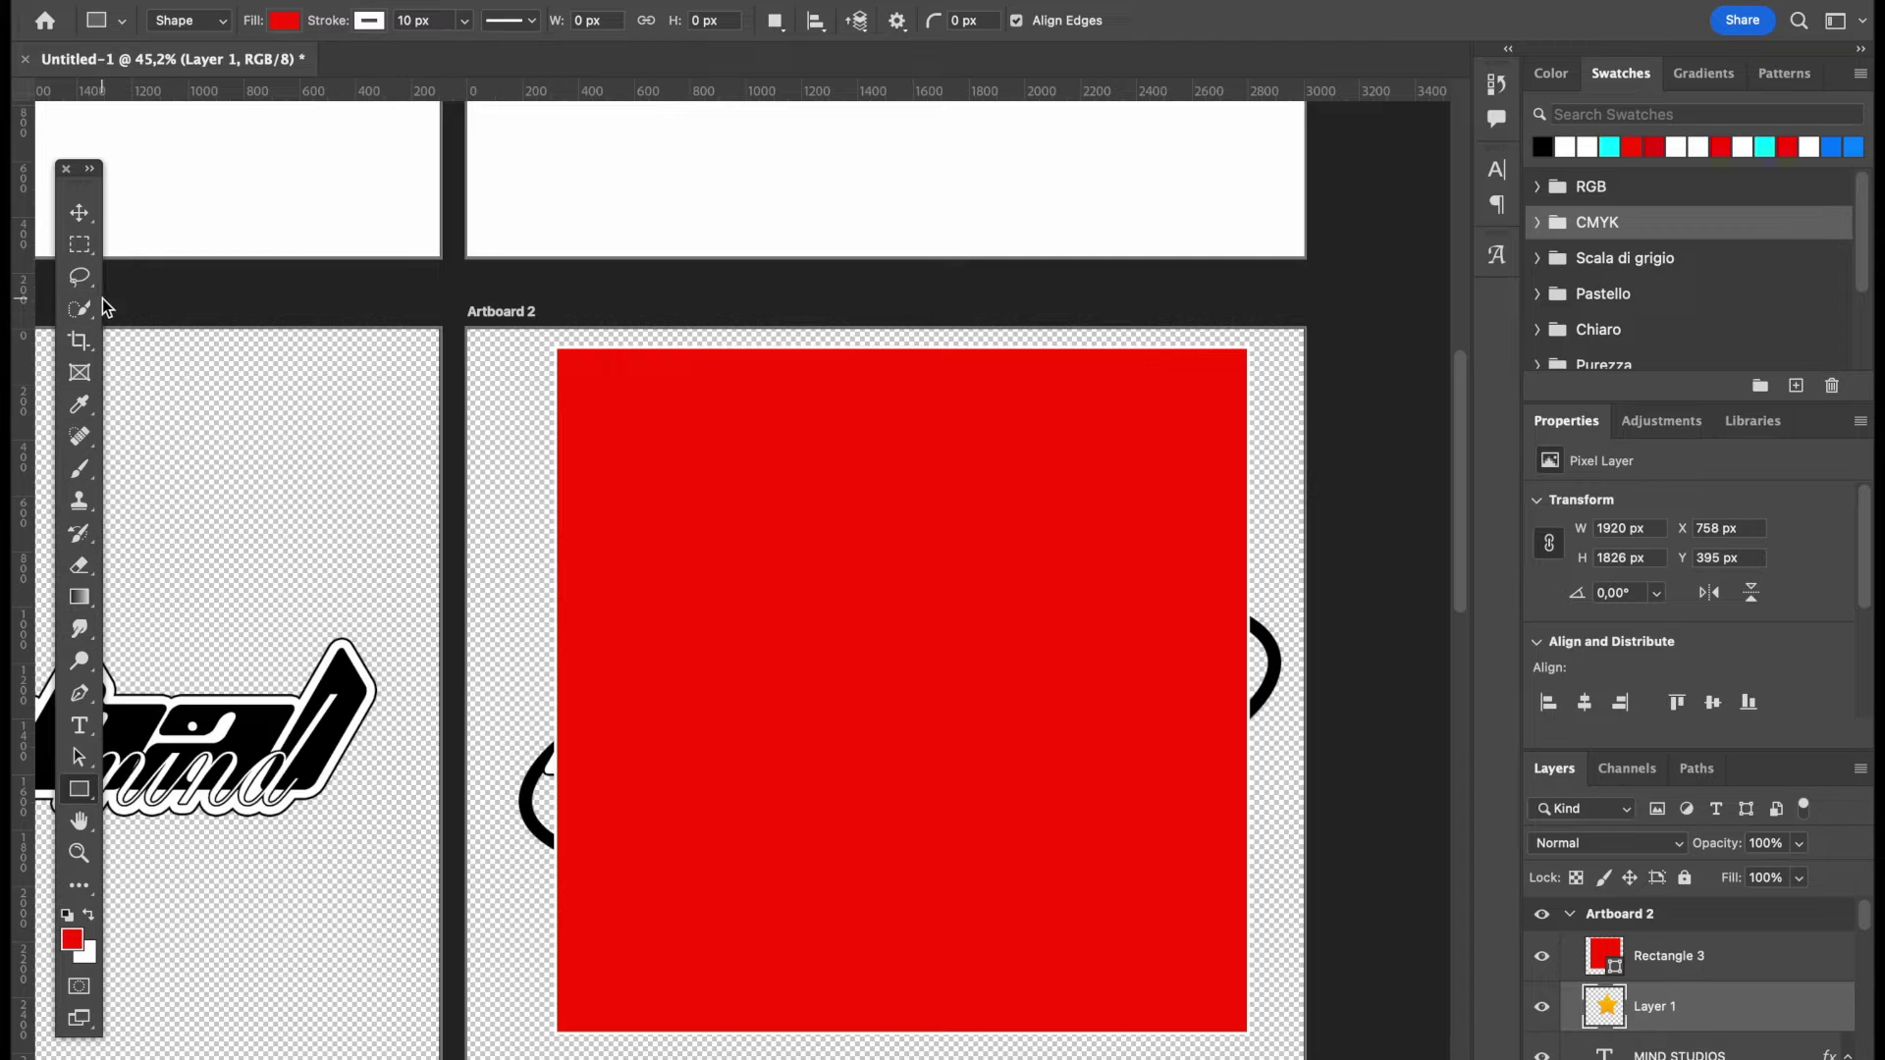
left_click(79, 308)
left_click(1050, 721)
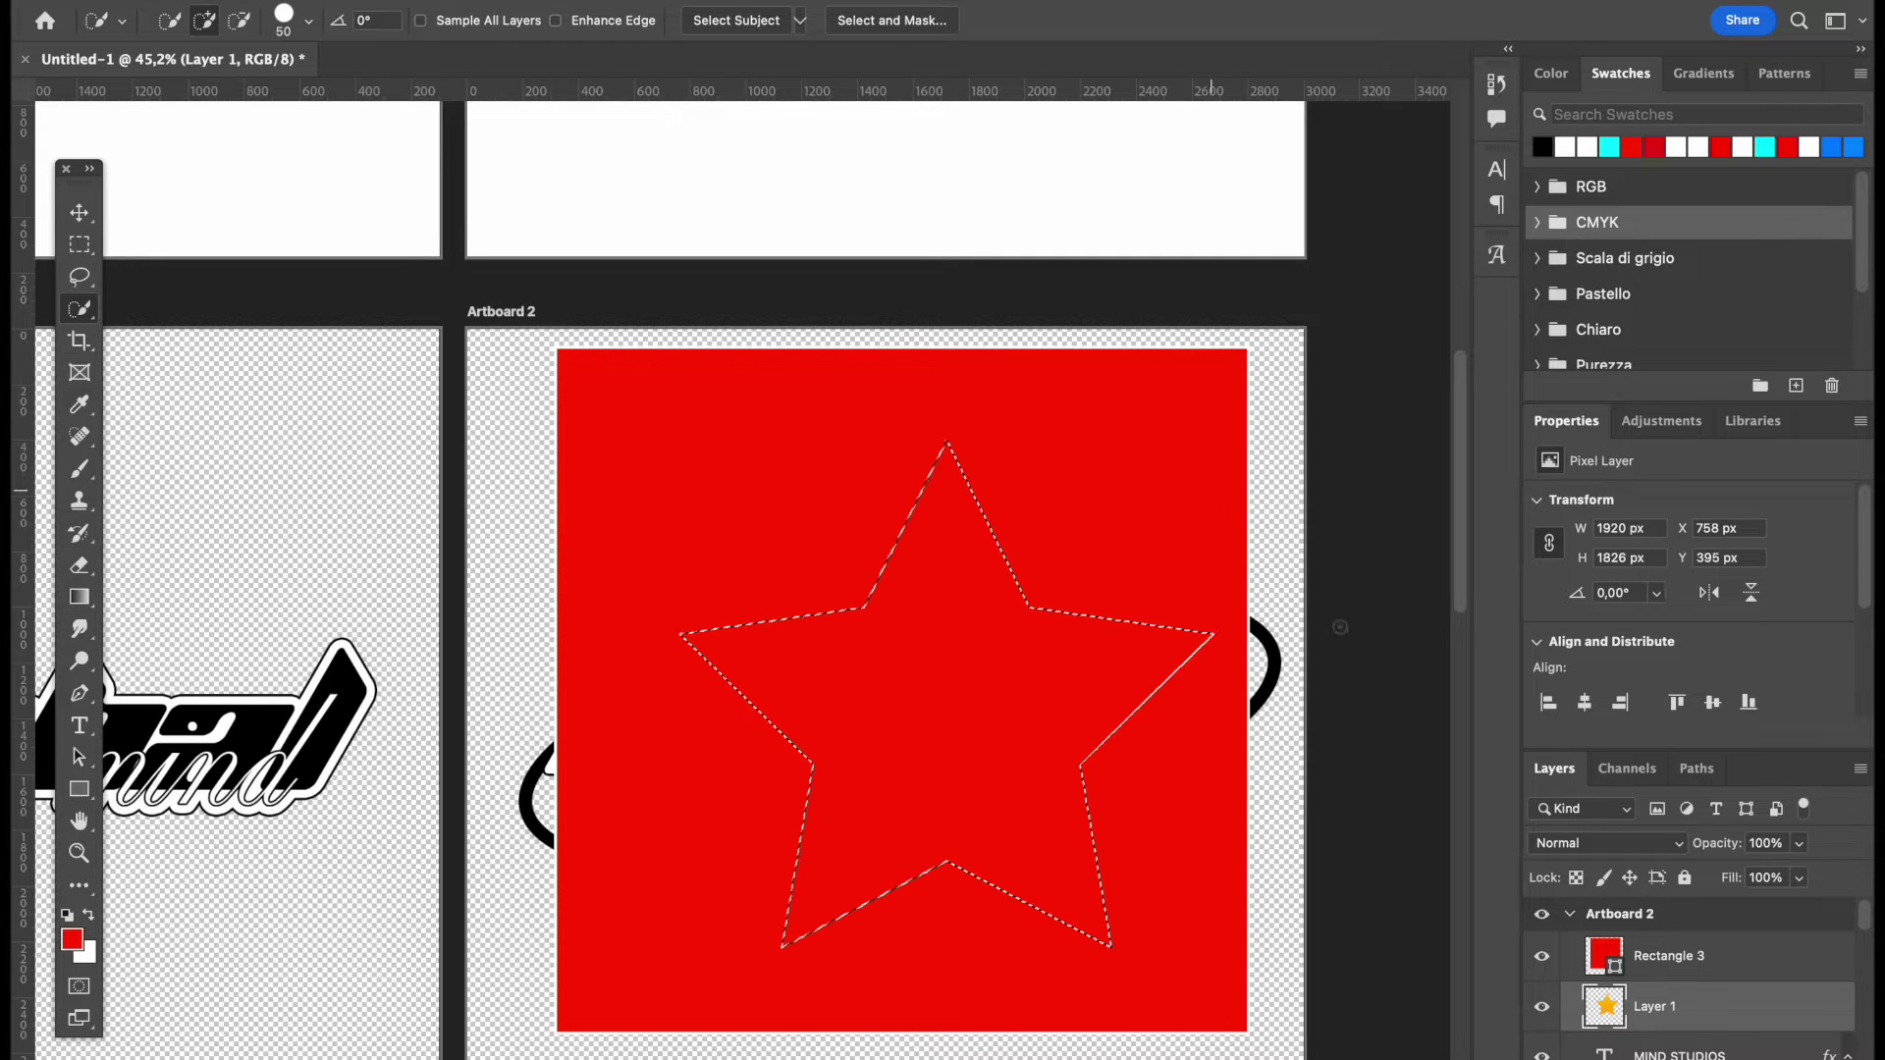
left_click(1675, 969)
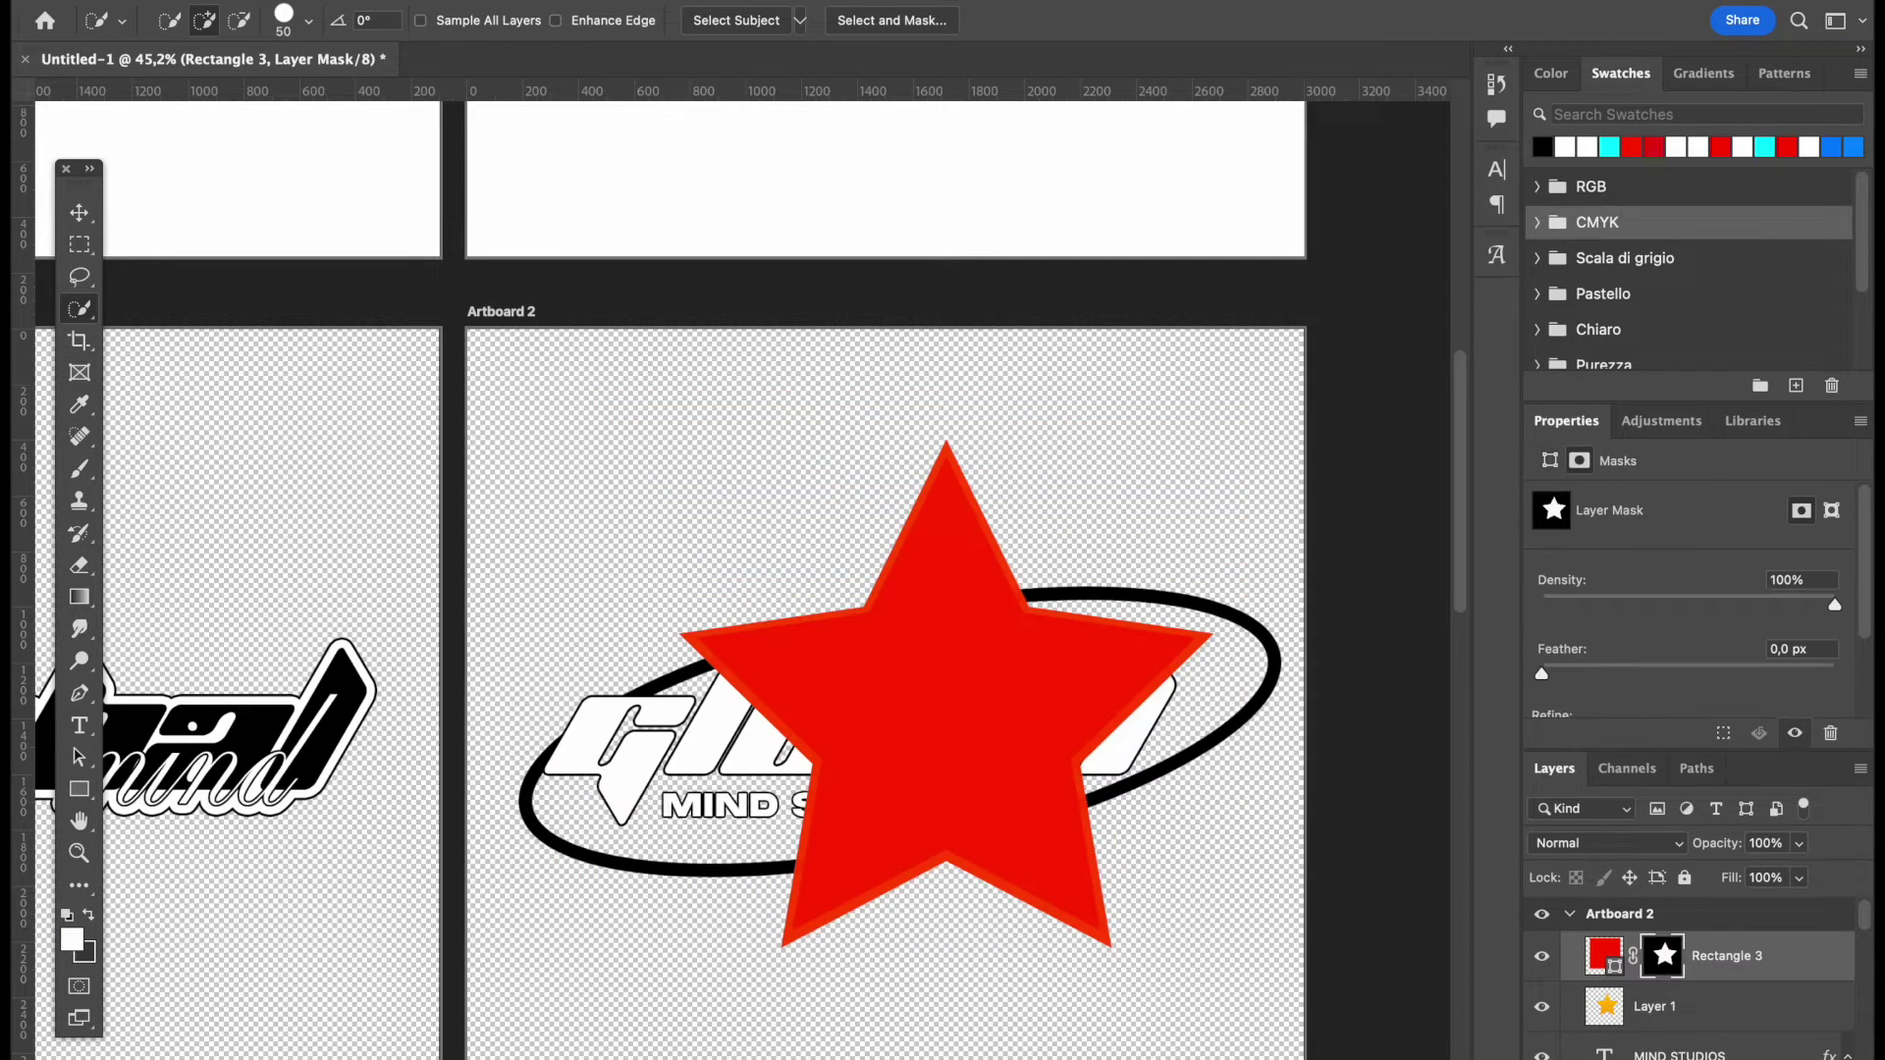
left_click(1721, 1023)
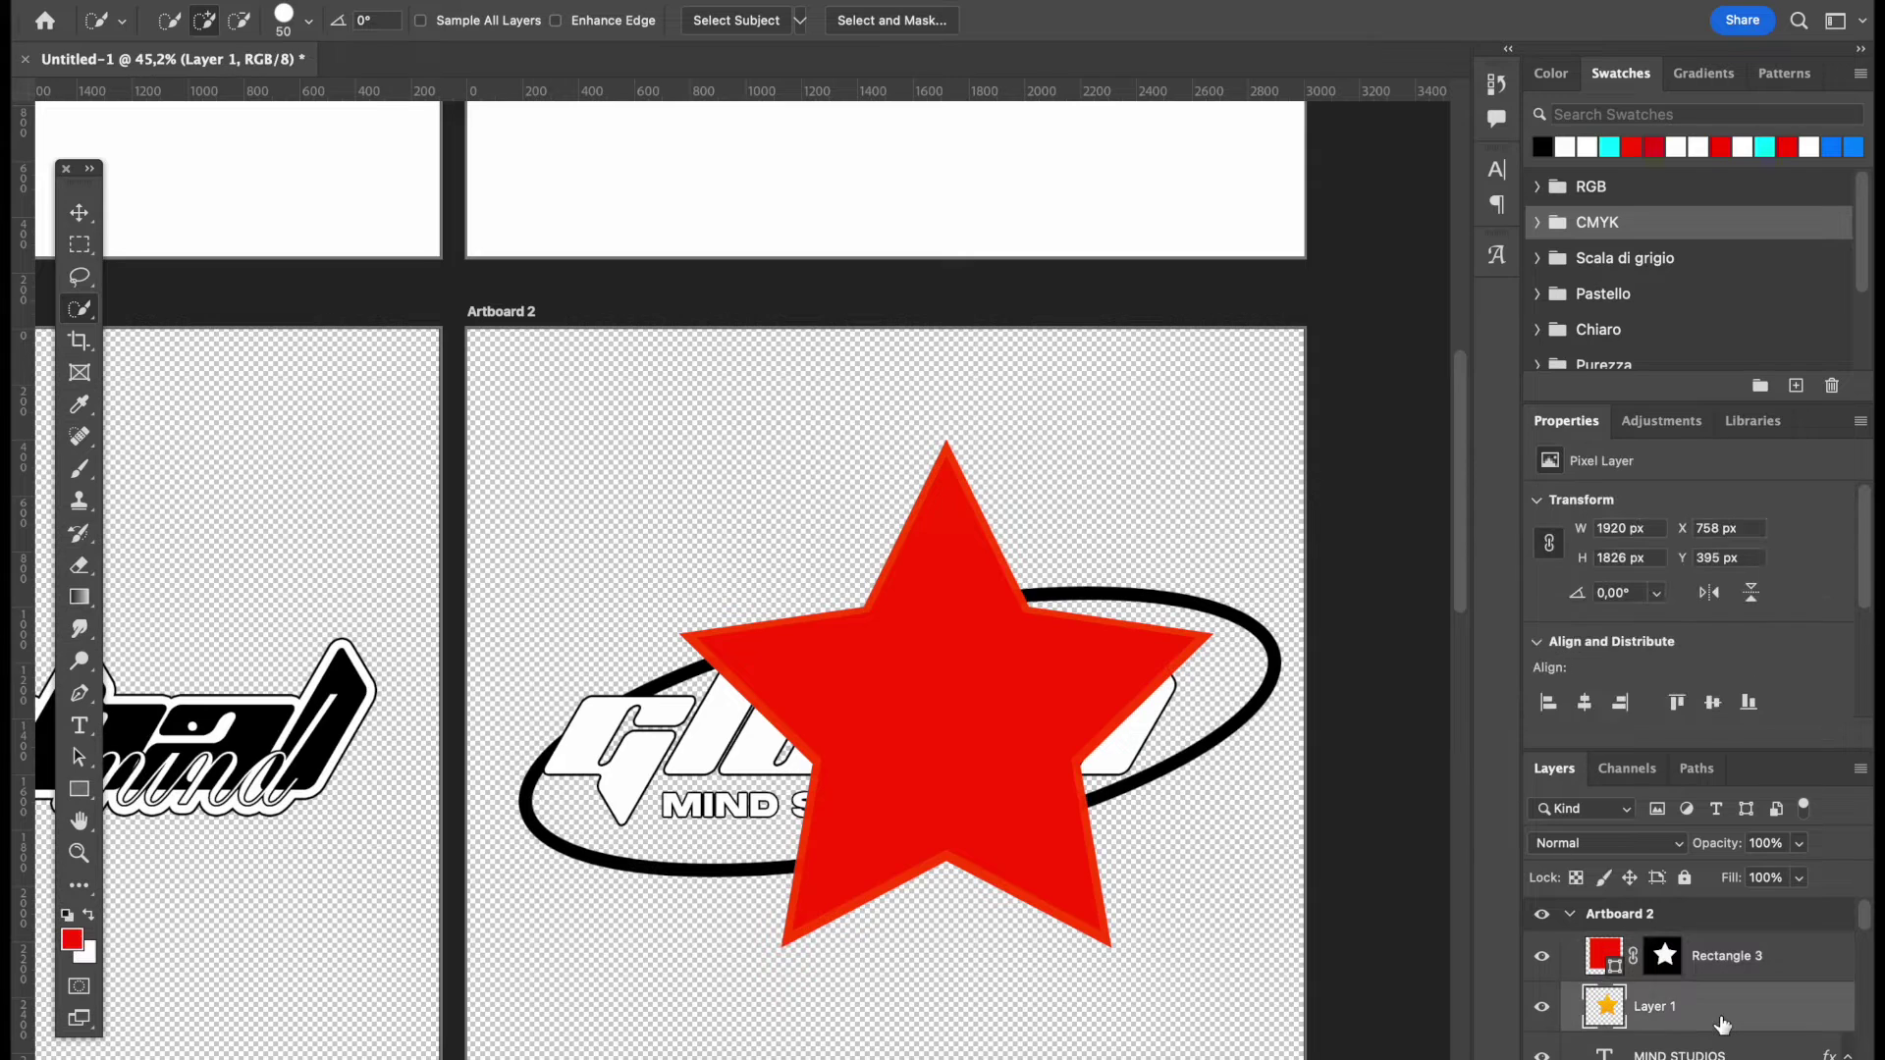
key("Delete")
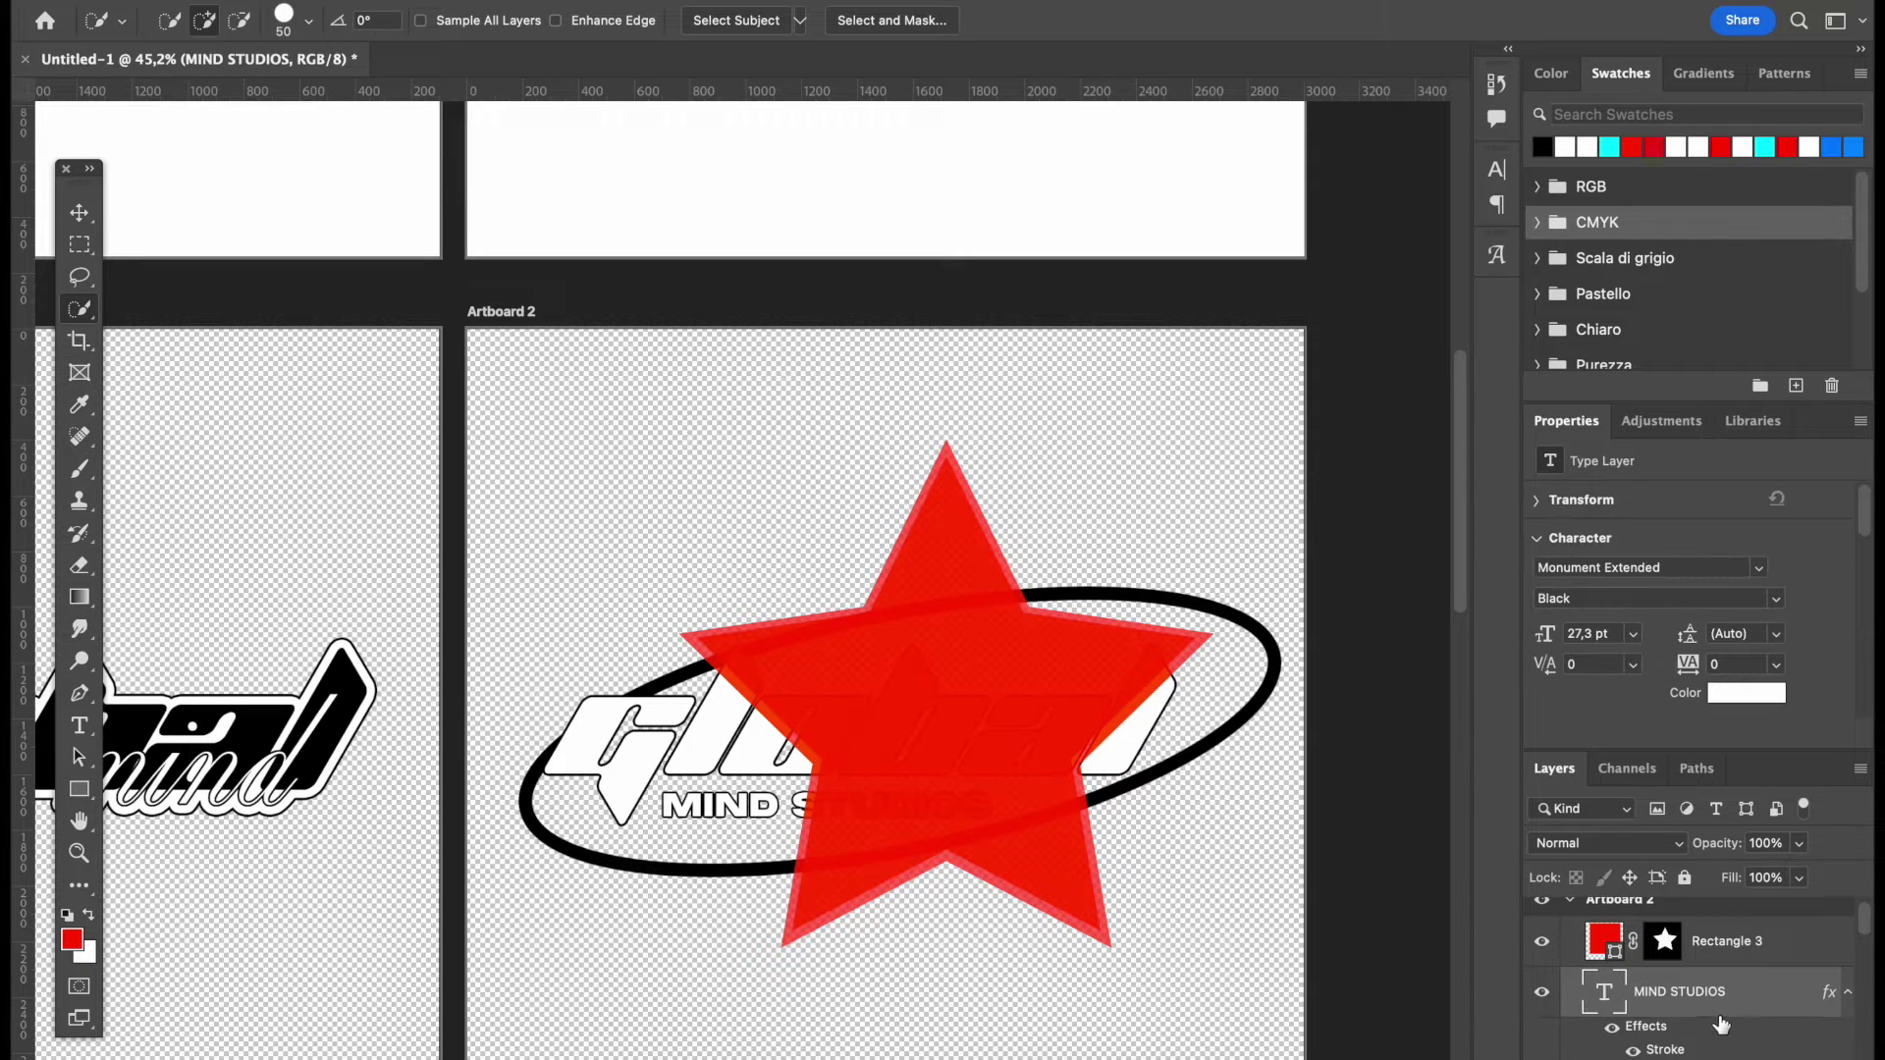
- Duplicate the masked red star three times and convert all four star layers into one smart object
left_click(65, 216)
scroll(1099, 748, "up", 5)
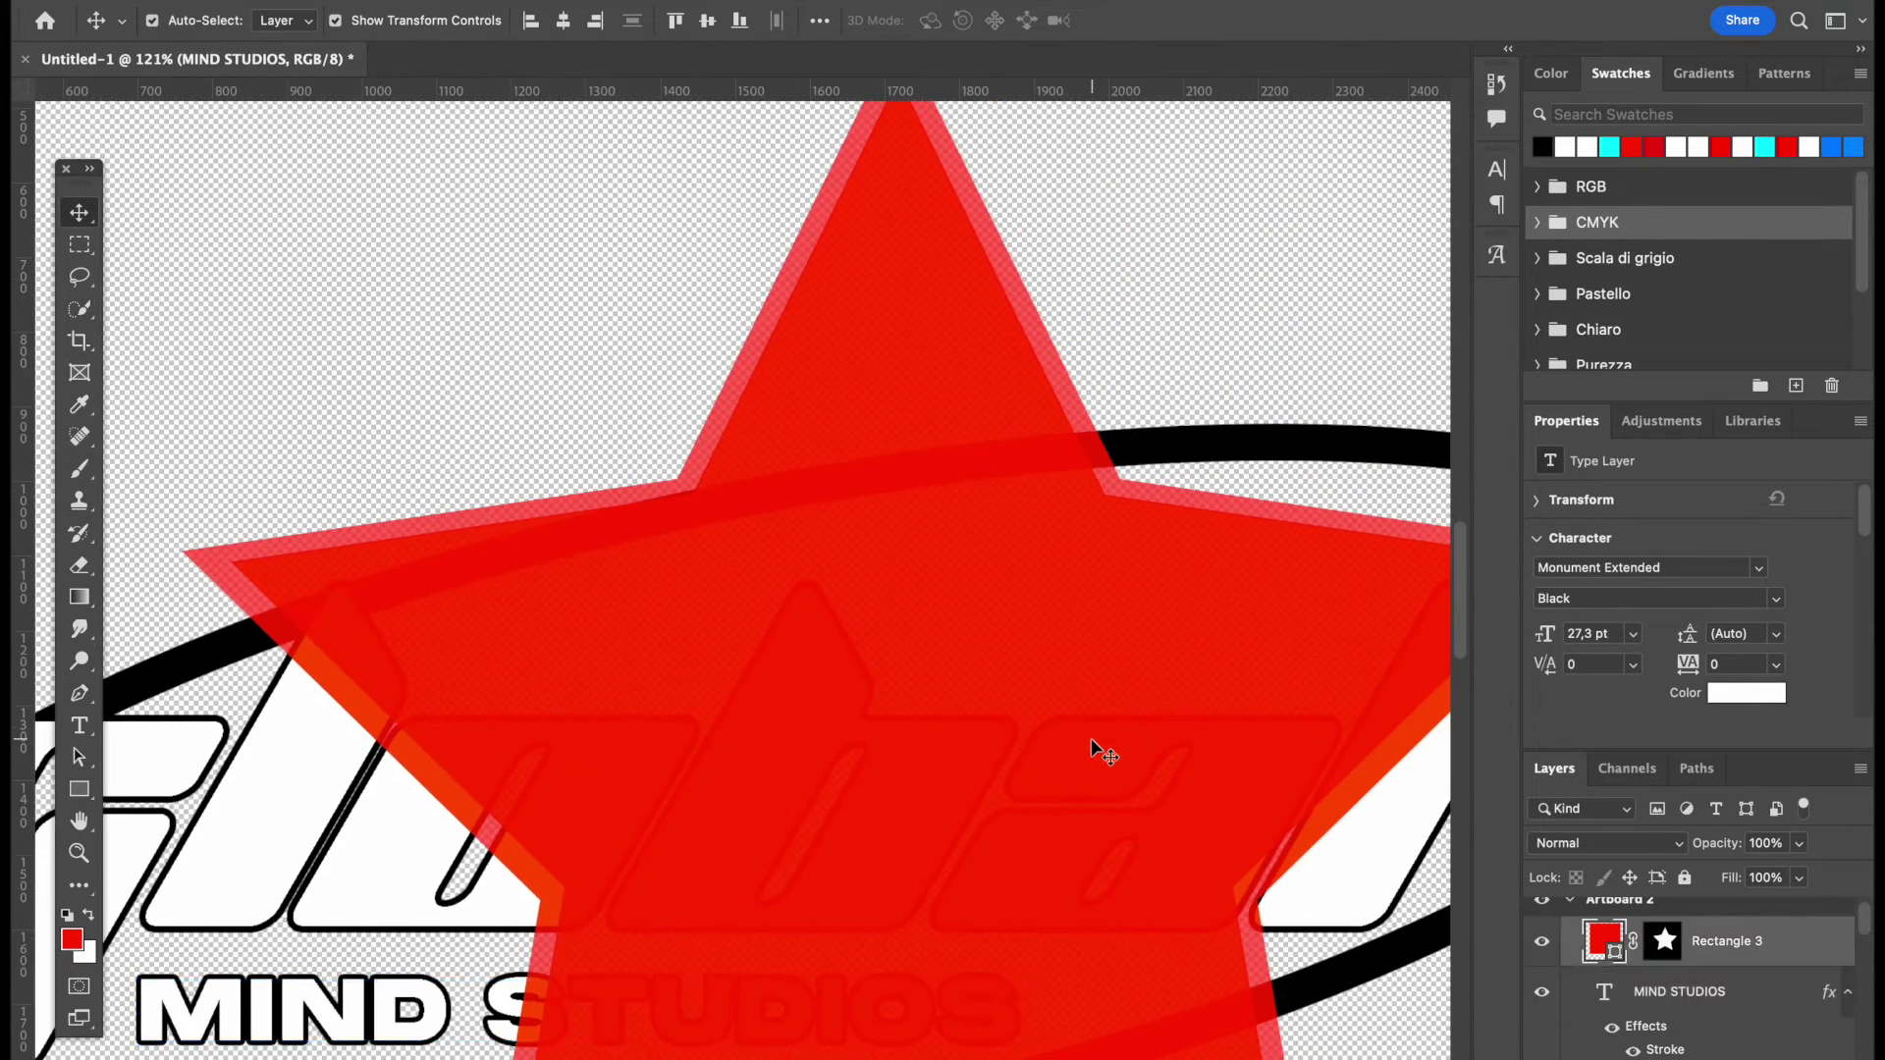
left_click(1092, 739)
key("ctrl+j")
key("ctrl+j")
key("ctrl+j")
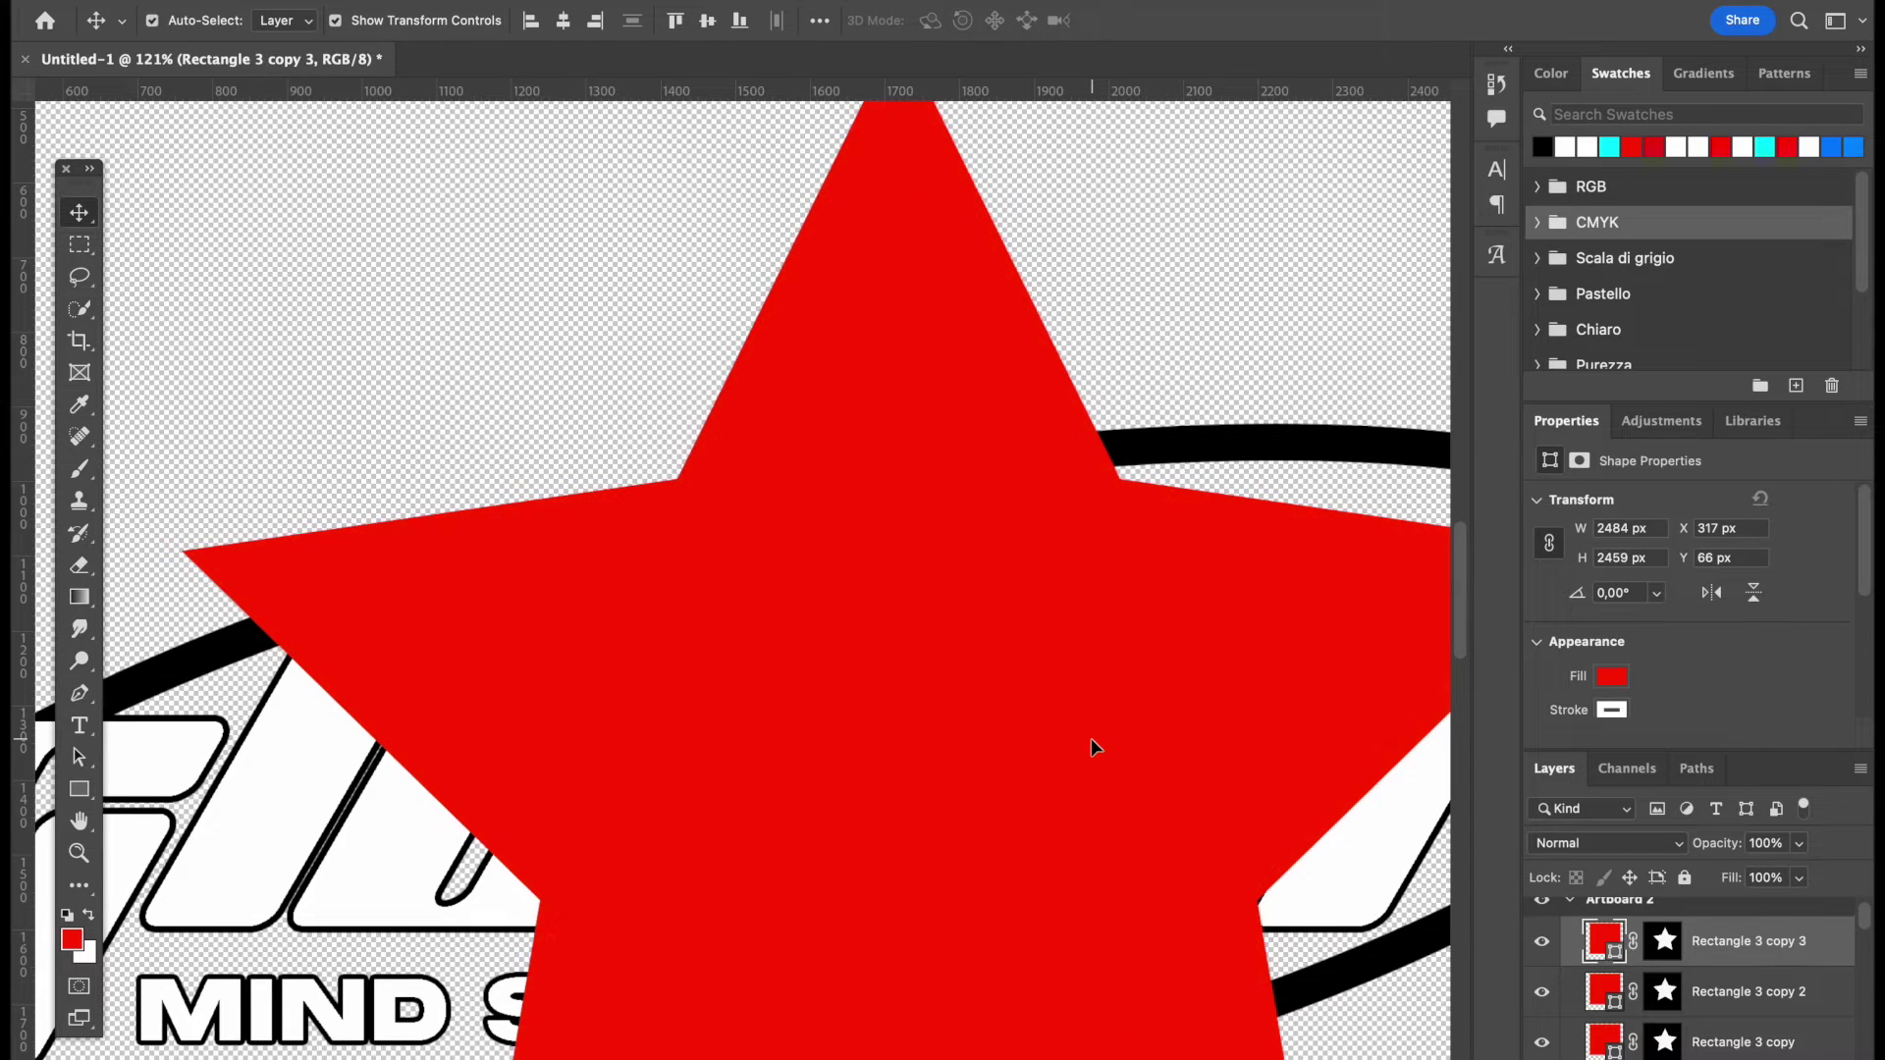
scroll(1800, 1038, "down", 3)
left_click(1769, 952, "shift")
right_click(1770, 952)
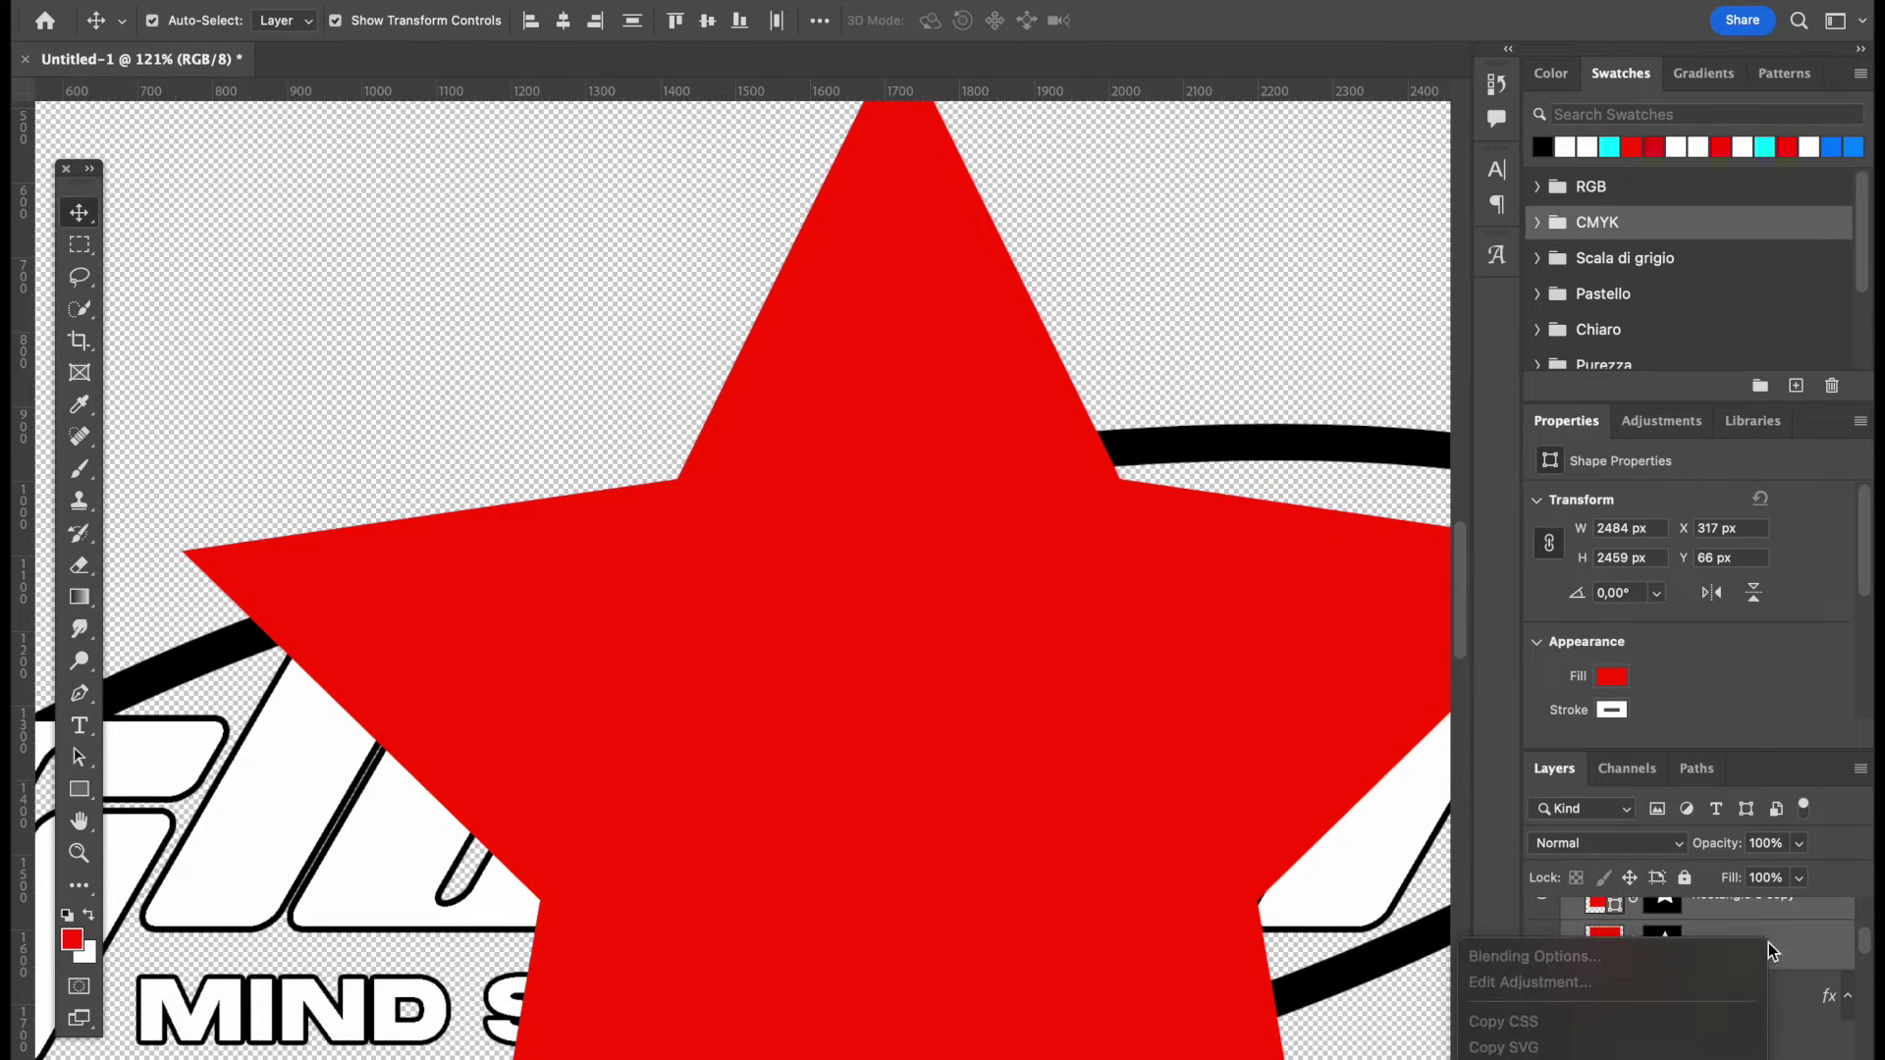
left_click(1543, 1024)
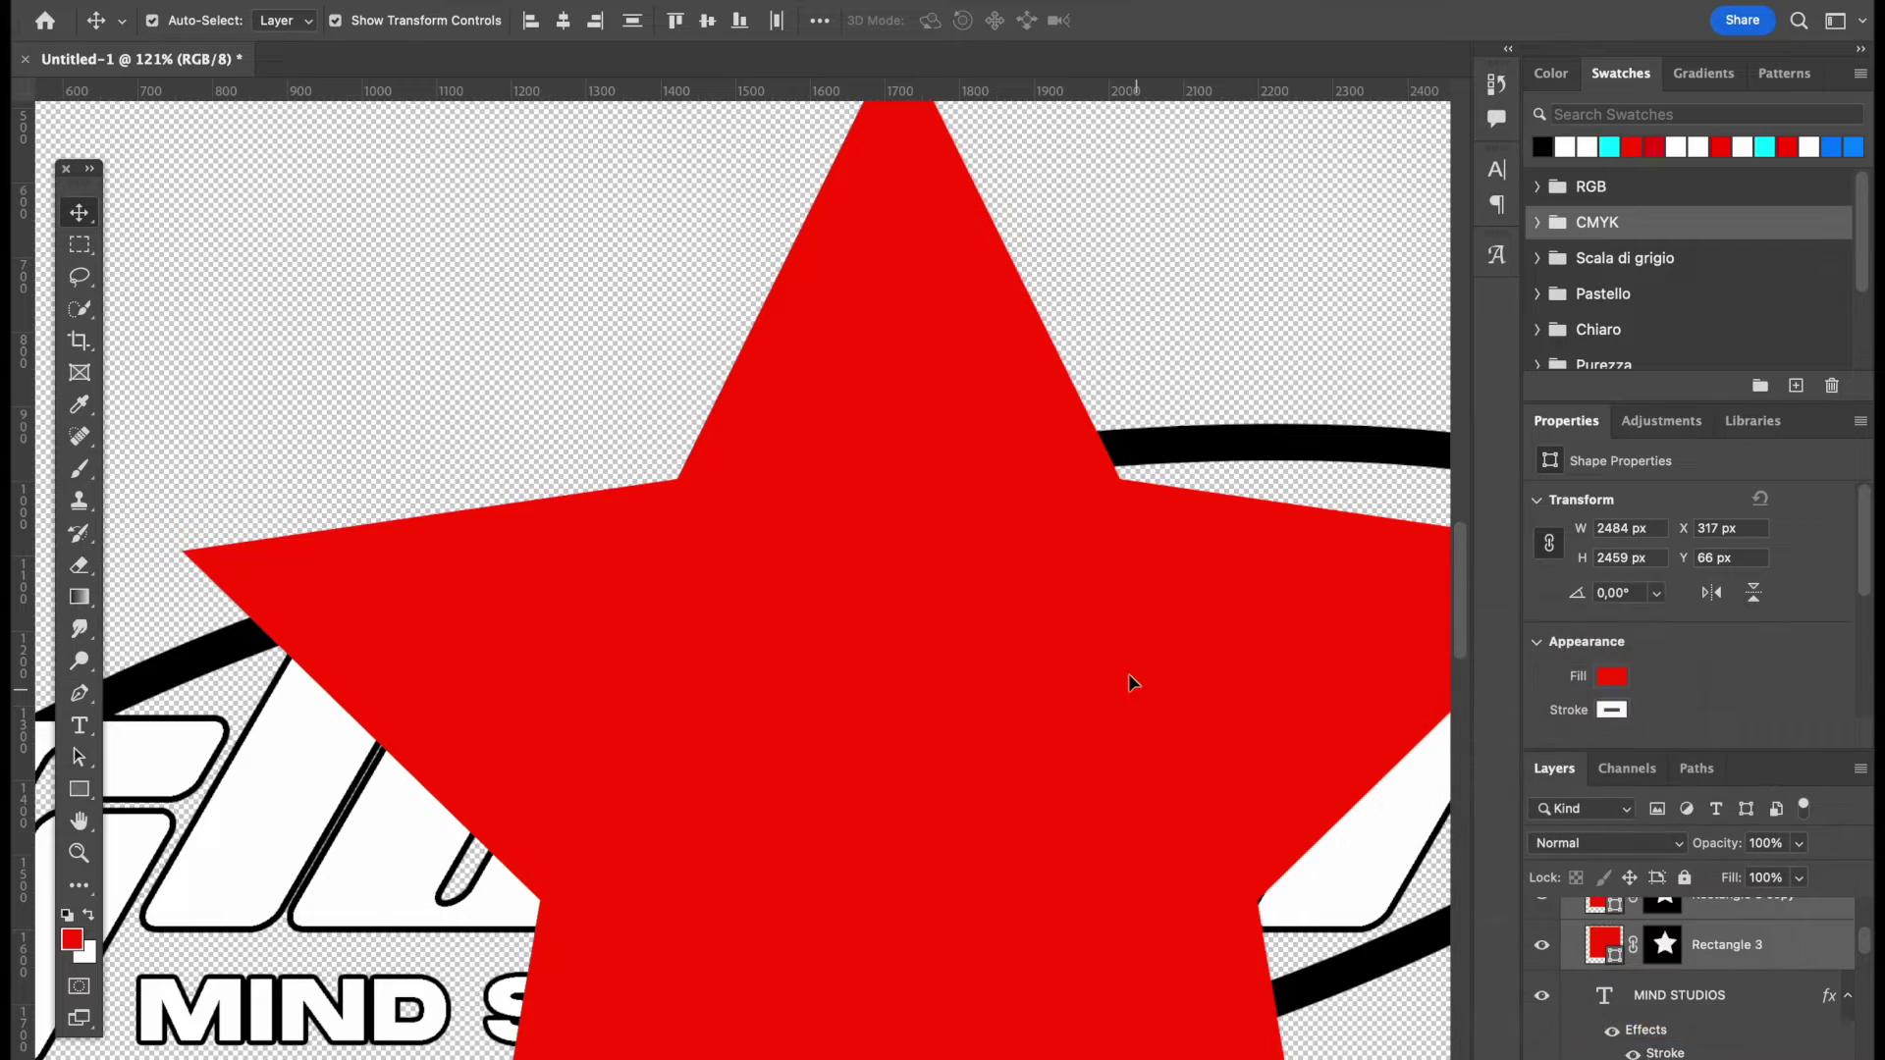
key("ctrl+u")
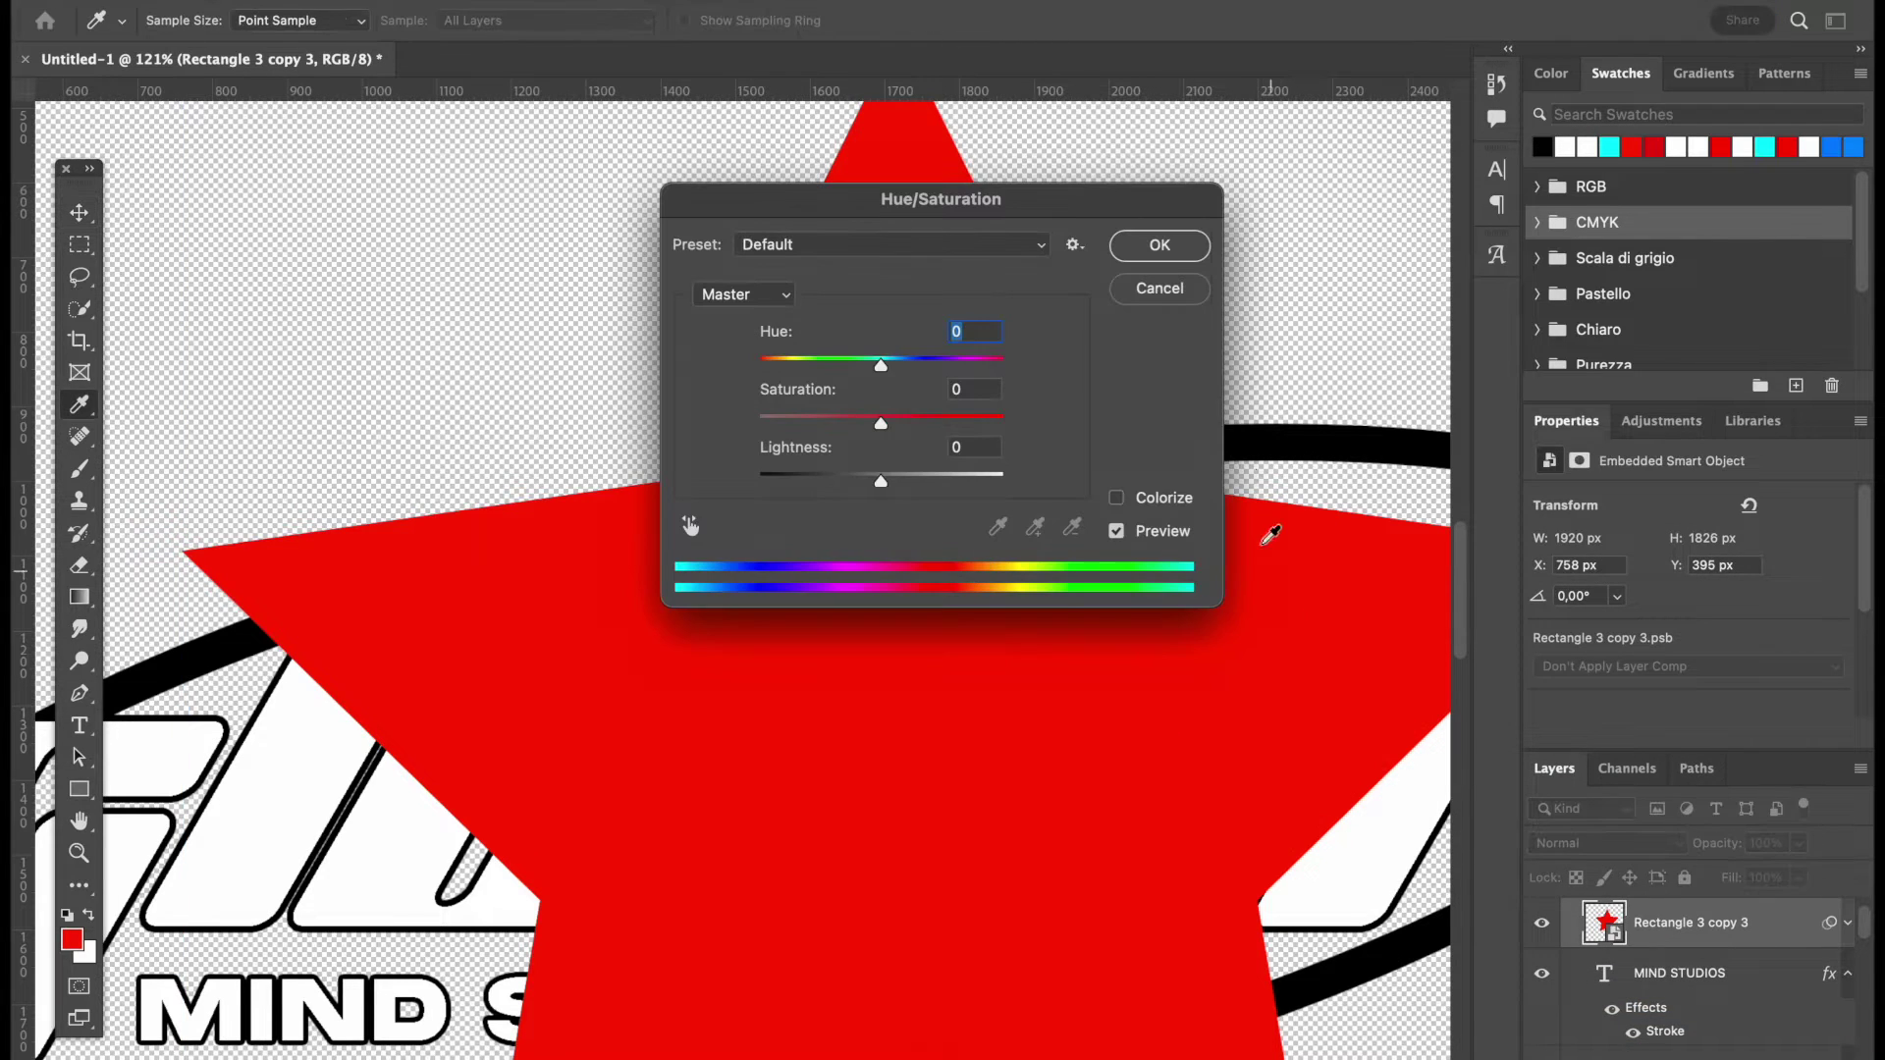
left_click(1160, 289)
key("v")
scroll(1174, 295, "down", 6)
scroll(1182, 350, "up", 3)
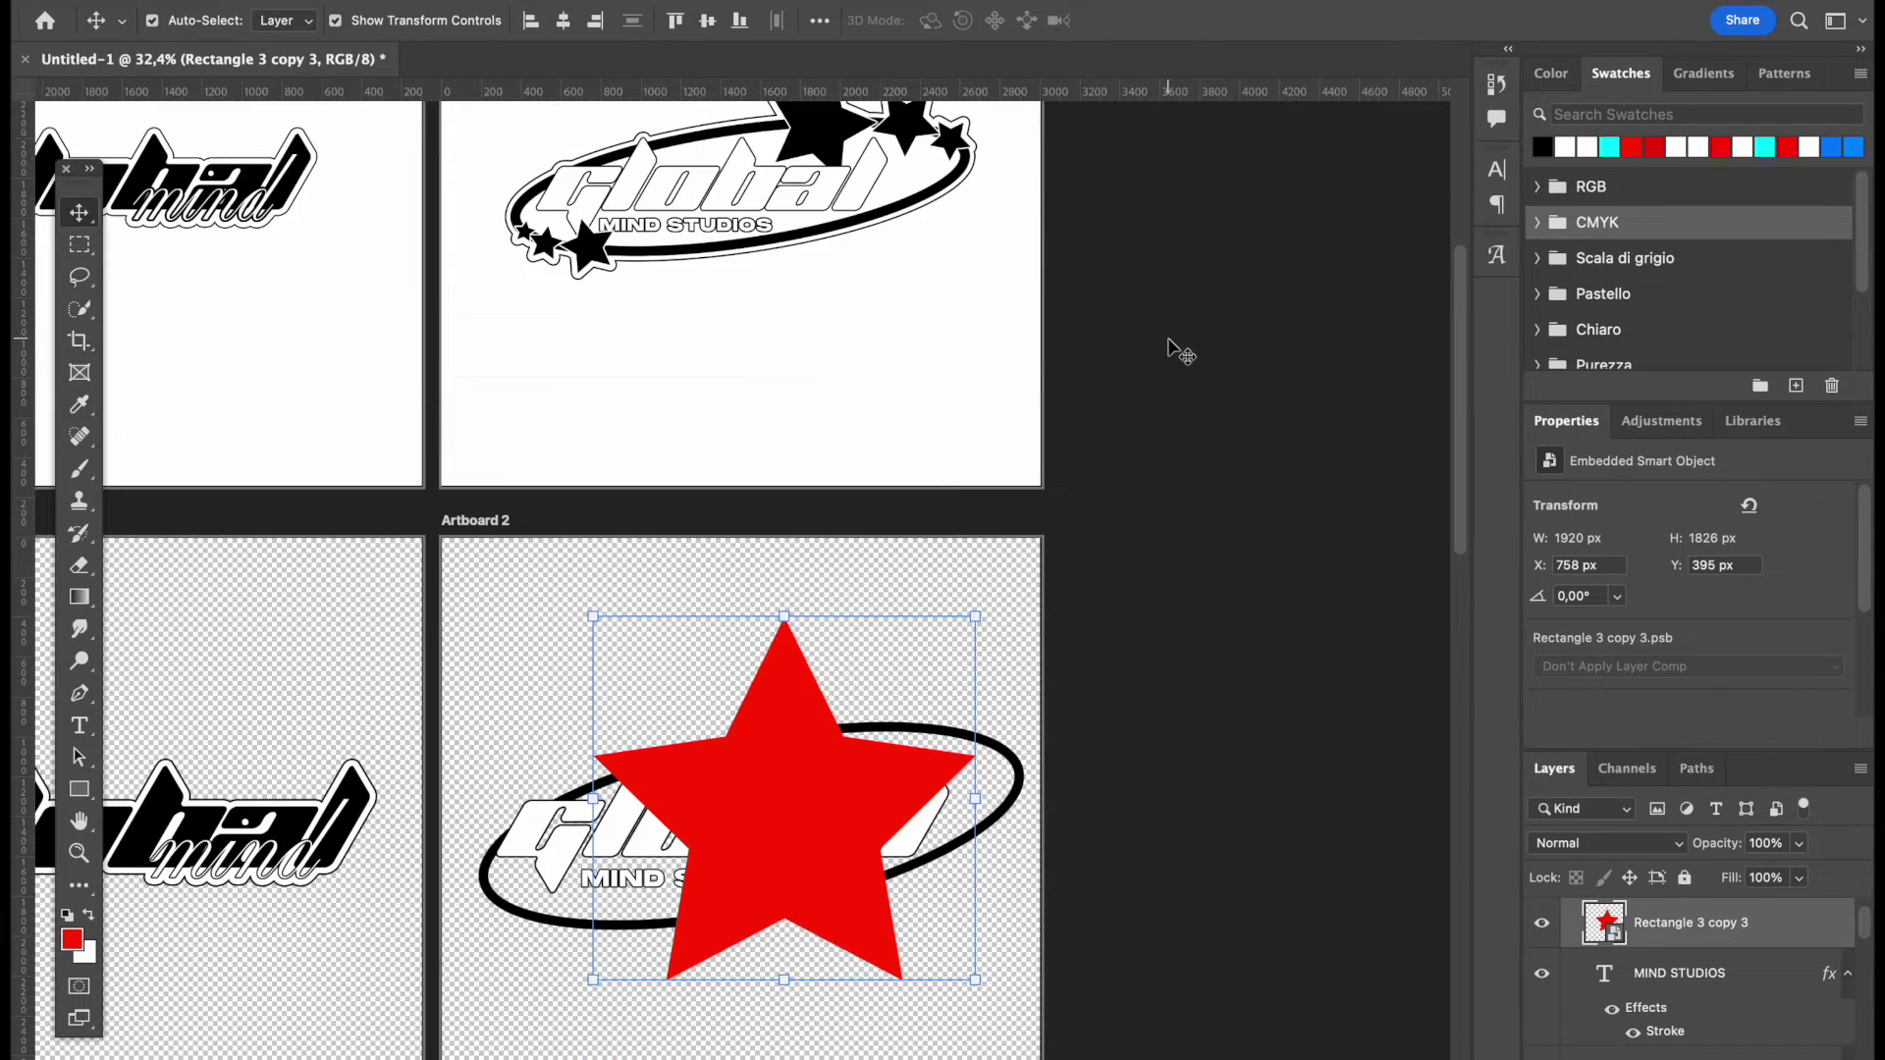
- Turn the red star black with a Hue/Saturation adjustment by reducing the lightness to its minimum
key("ctrl+u")
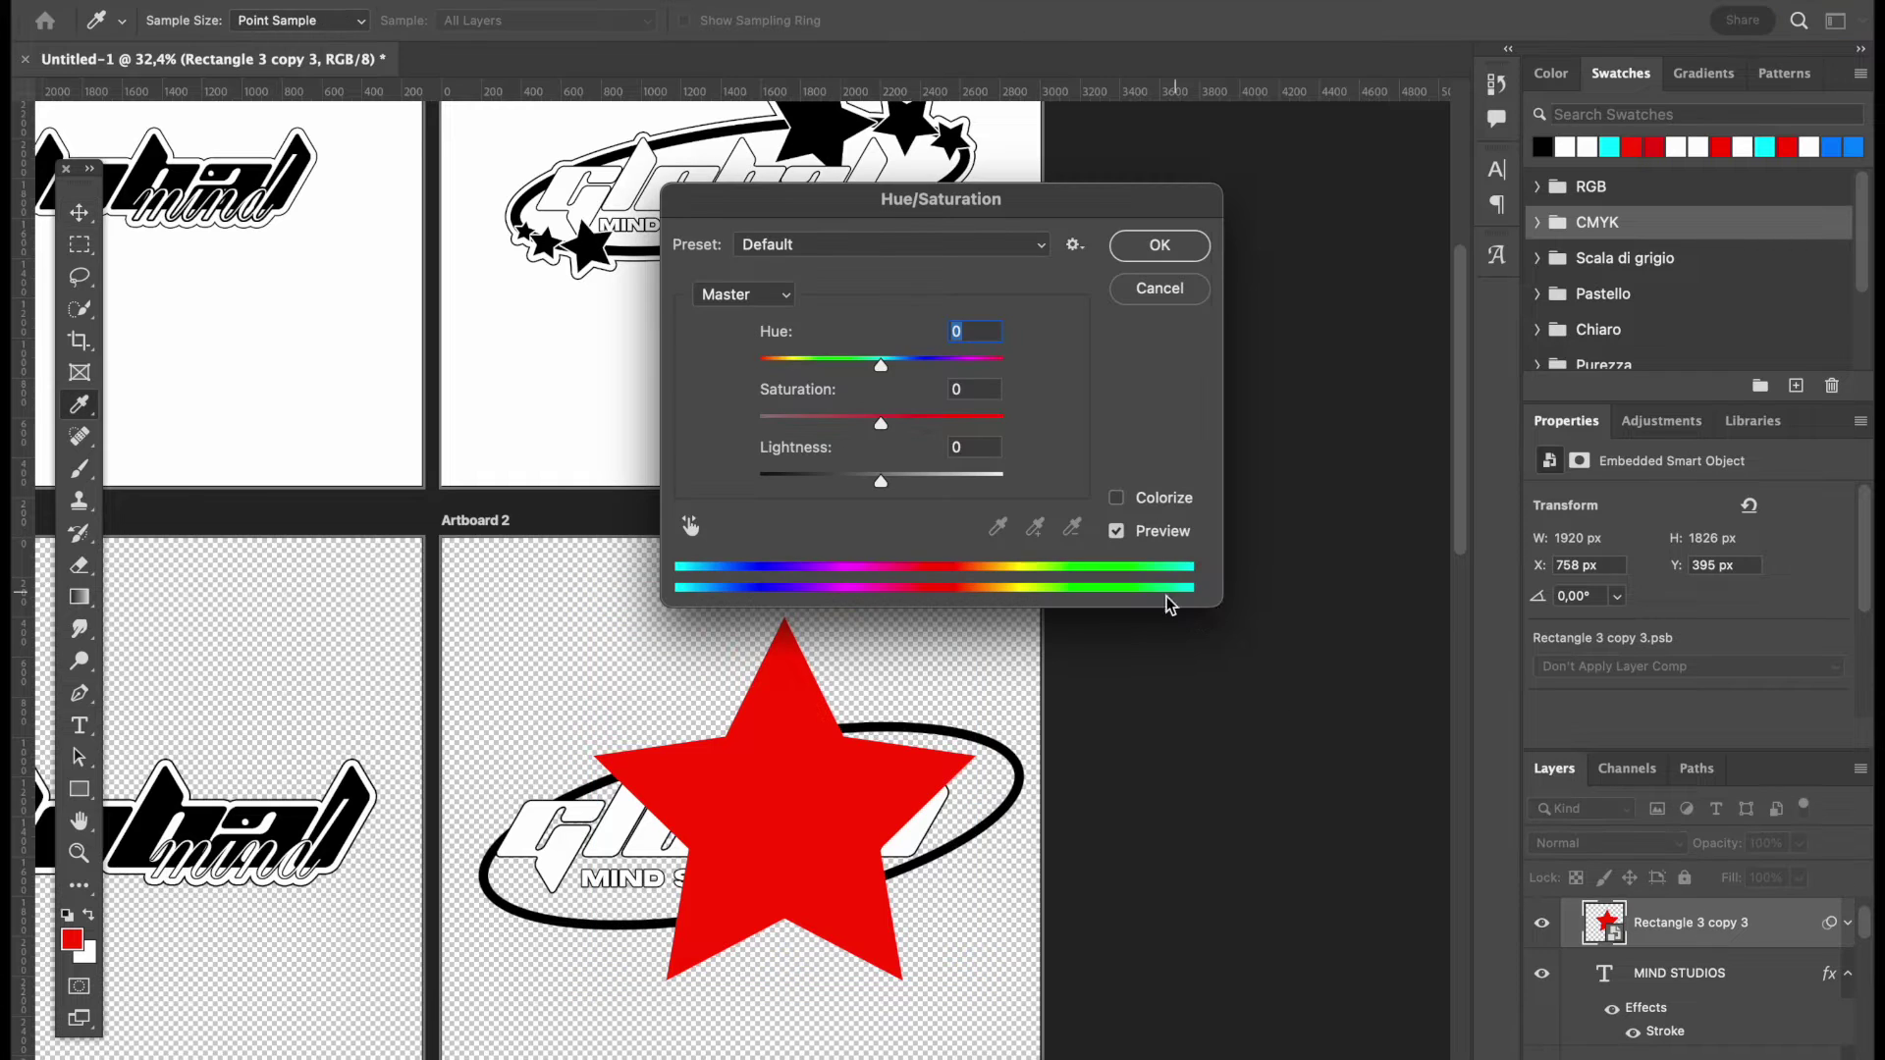
left_click_drag(889, 491, 350, 459)
left_click(1159, 245)
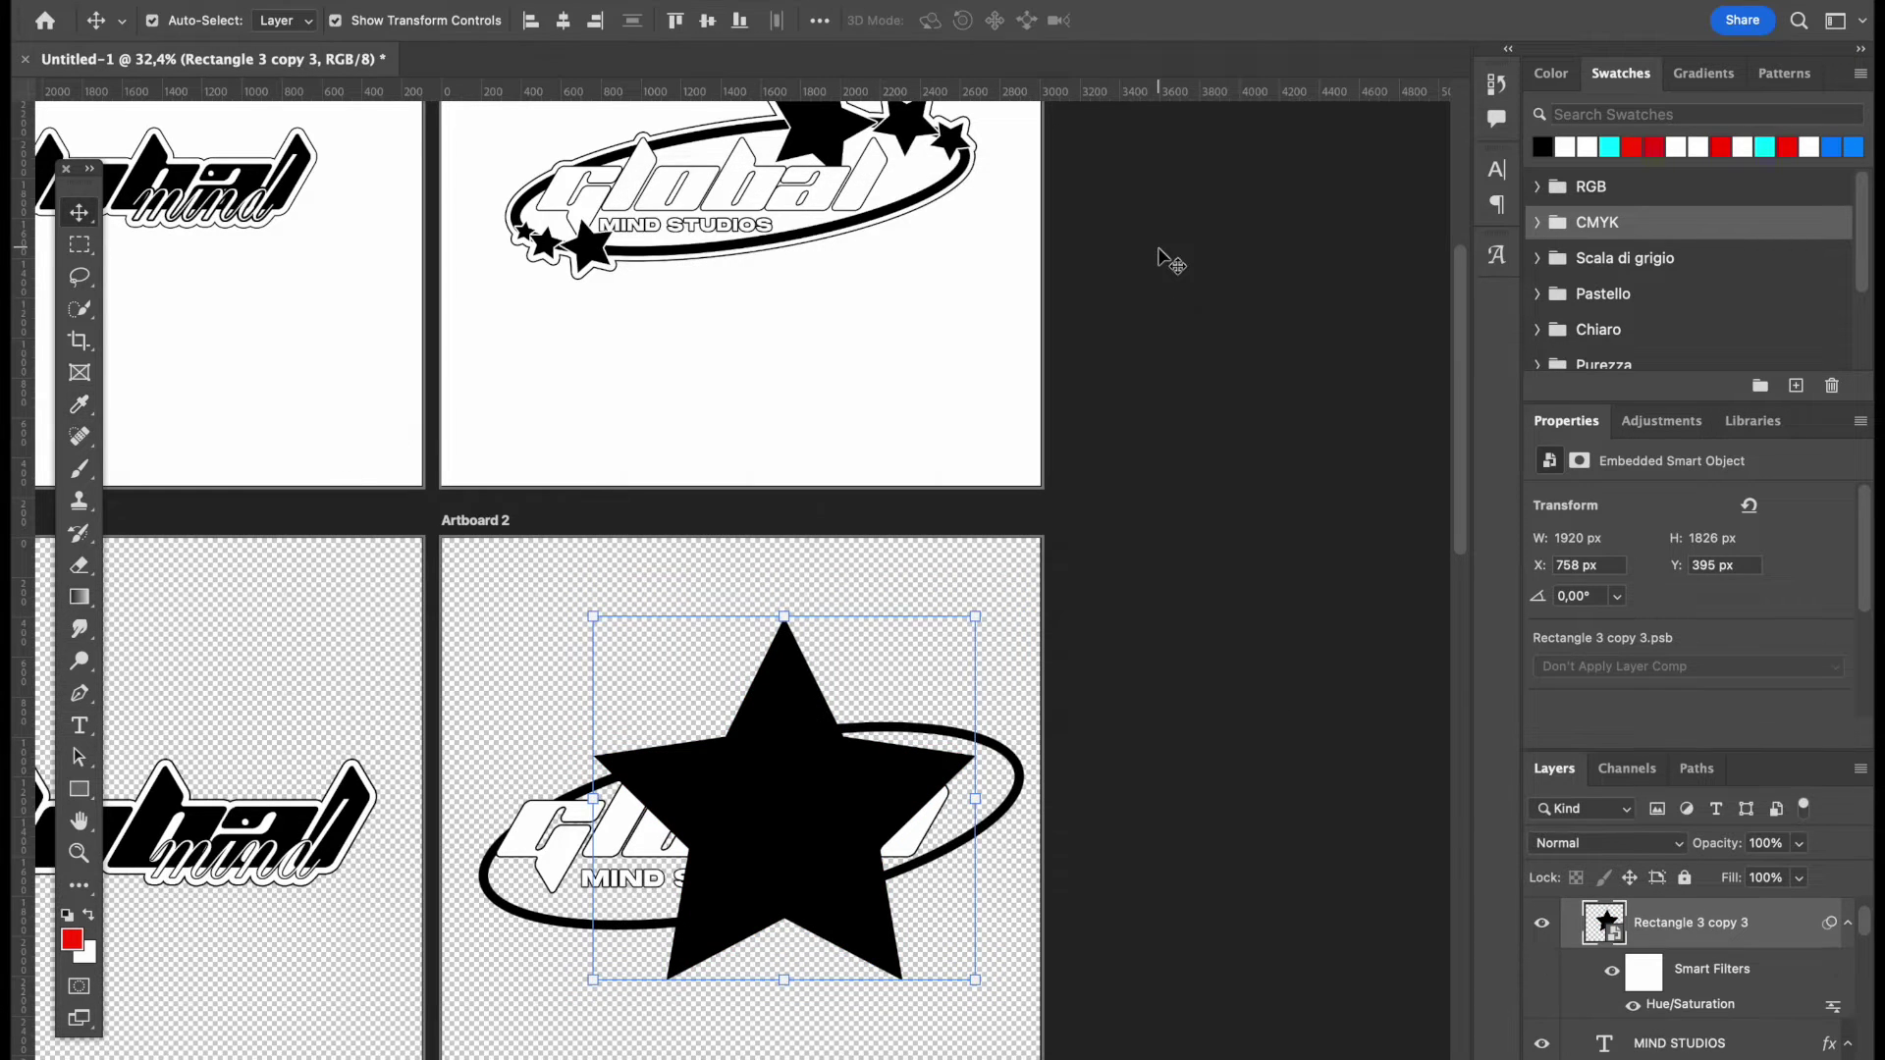
- Scale the black star down to about 36%, rotate it about 33° and place it over the ring's upper right
scroll(1014, 841, "up", 3)
key("ctrl+t")
left_click_drag(982, 880, 820, 951)
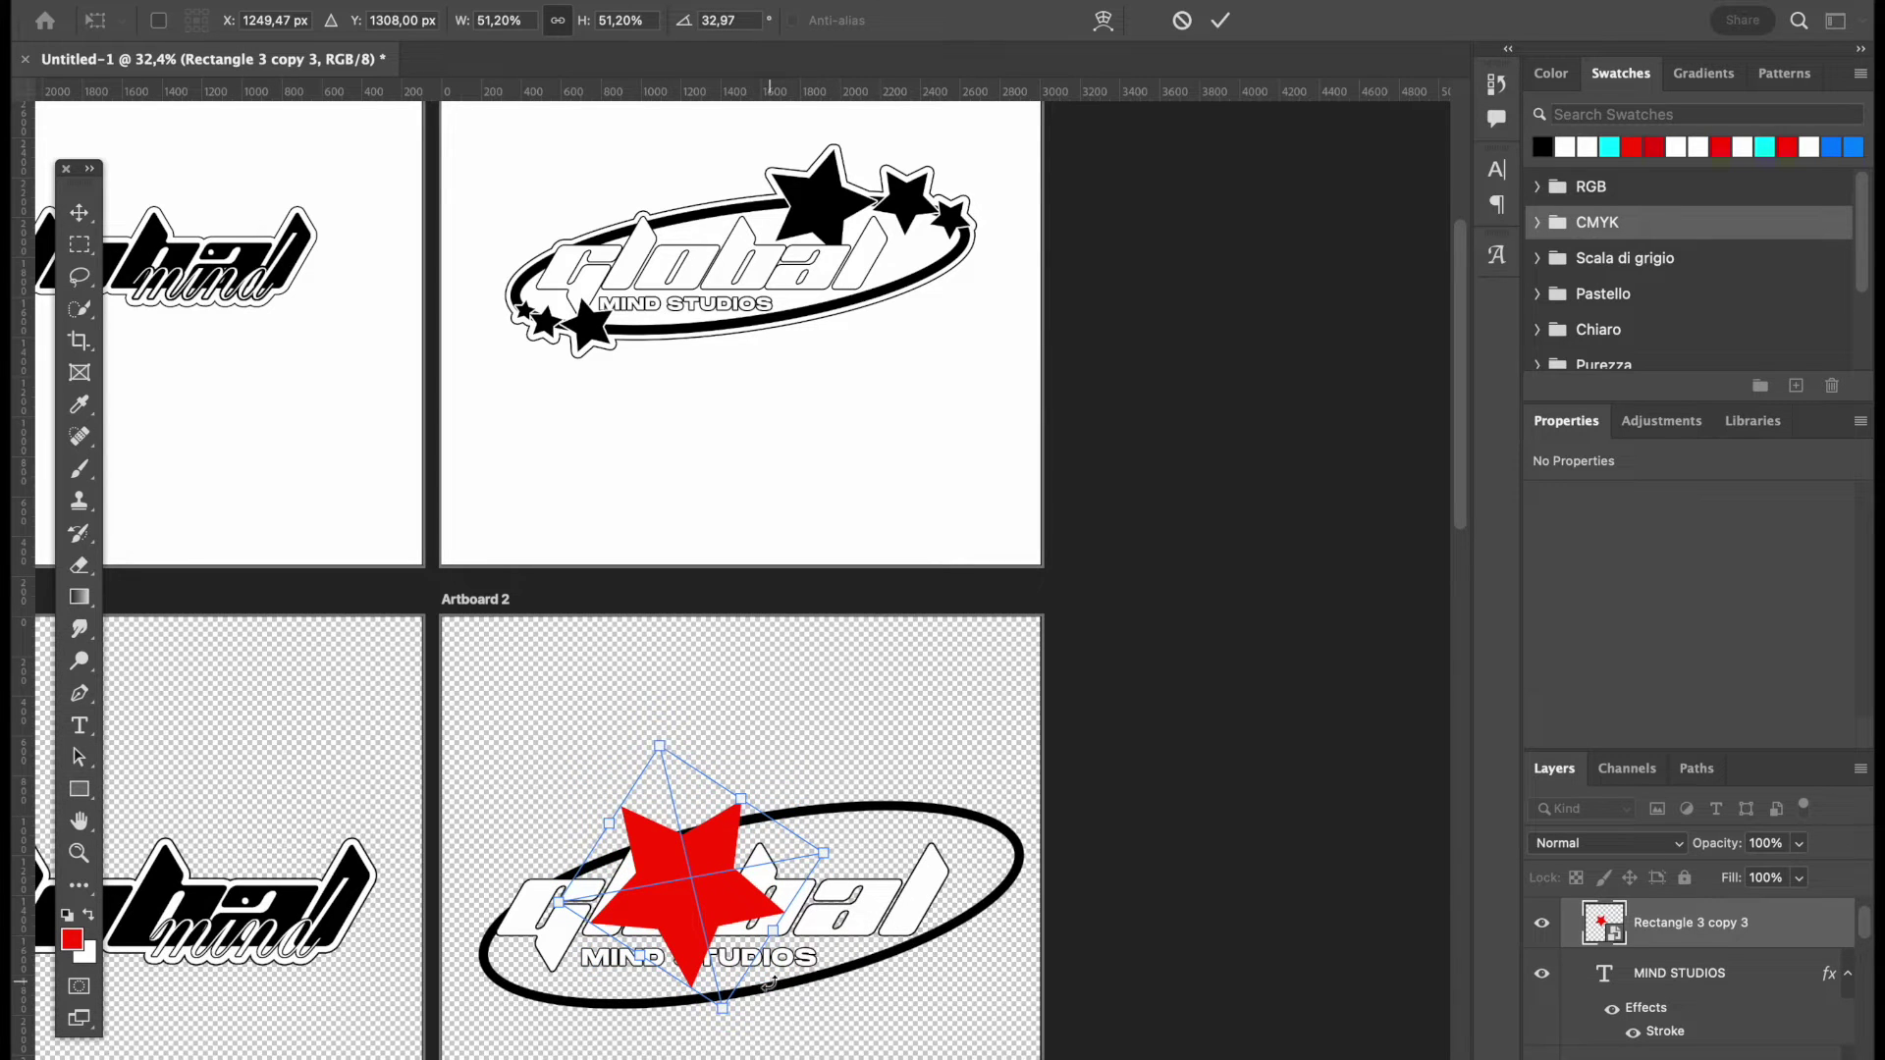
left_click_drag(719, 1016, 881, 866)
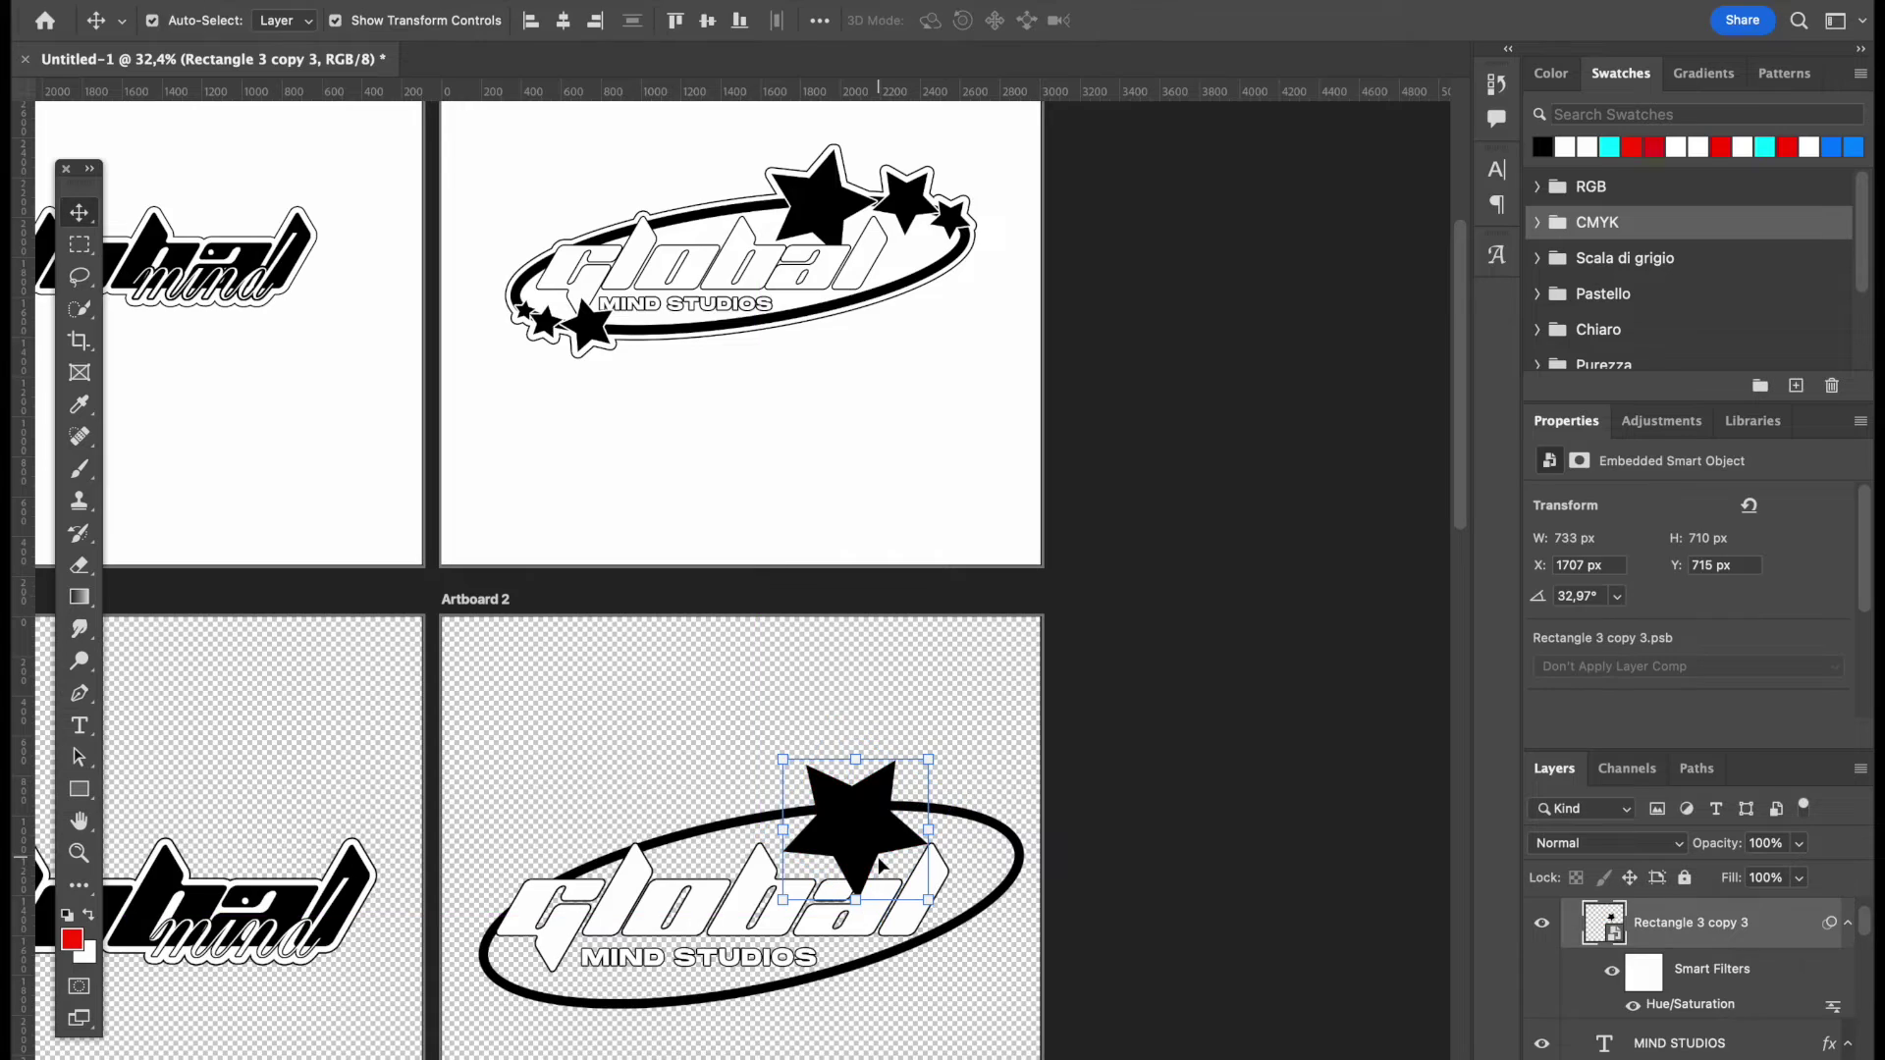
- Move the star layer beneath the MIND STUDIOS and global text layers and shift the star about 87 px right and 19 px up
key("super+plus")
scroll(1184, 831, "up", 5)
scroll(1183, 841, "up", 8)
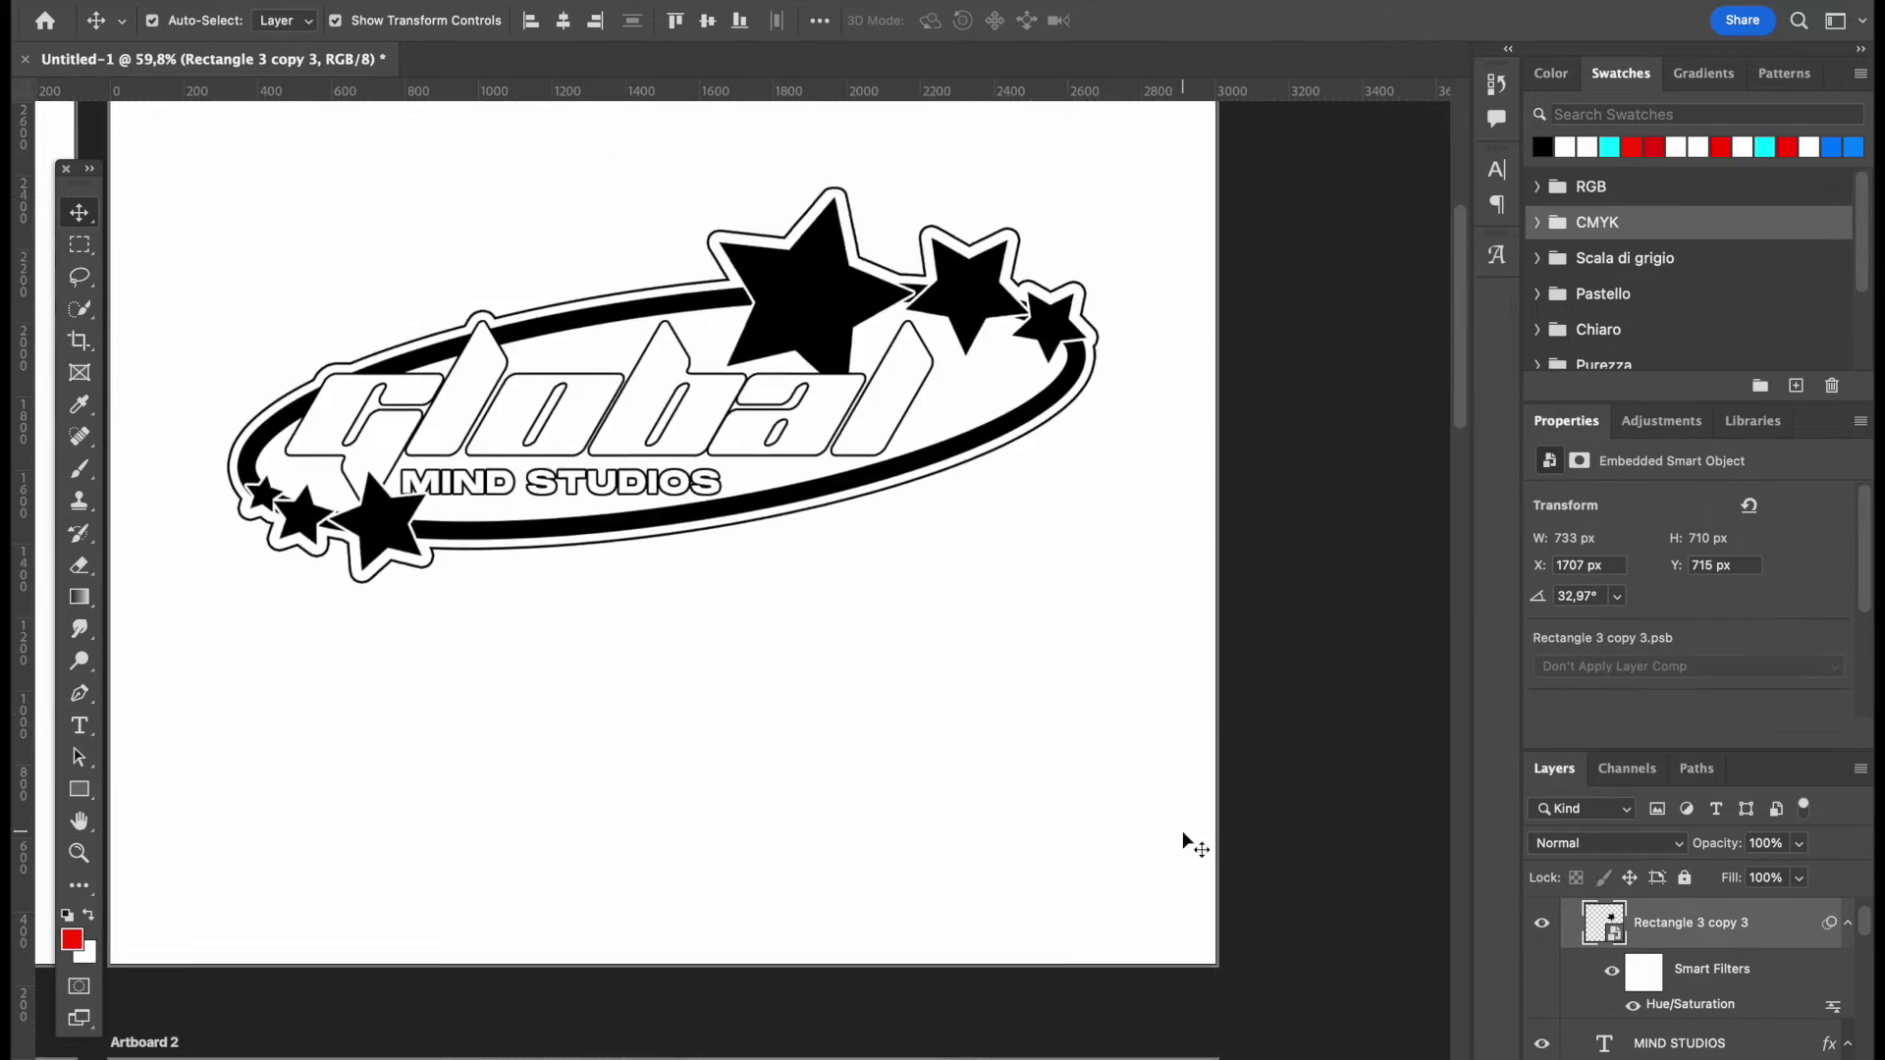
scroll(1183, 841, "down", 7)
left_click_drag(968, 820, 979, 813)
left_click_drag(1667, 944, 1655, 960)
left_click_drag(982, 800, 1008, 790)
left_click(1257, 625)
- Enlarge the star on Artboard 2 to about 39% and set its rotation to about 15.4°
scroll(1260, 626, "down", 3)
scroll(1261, 627, "up", 3)
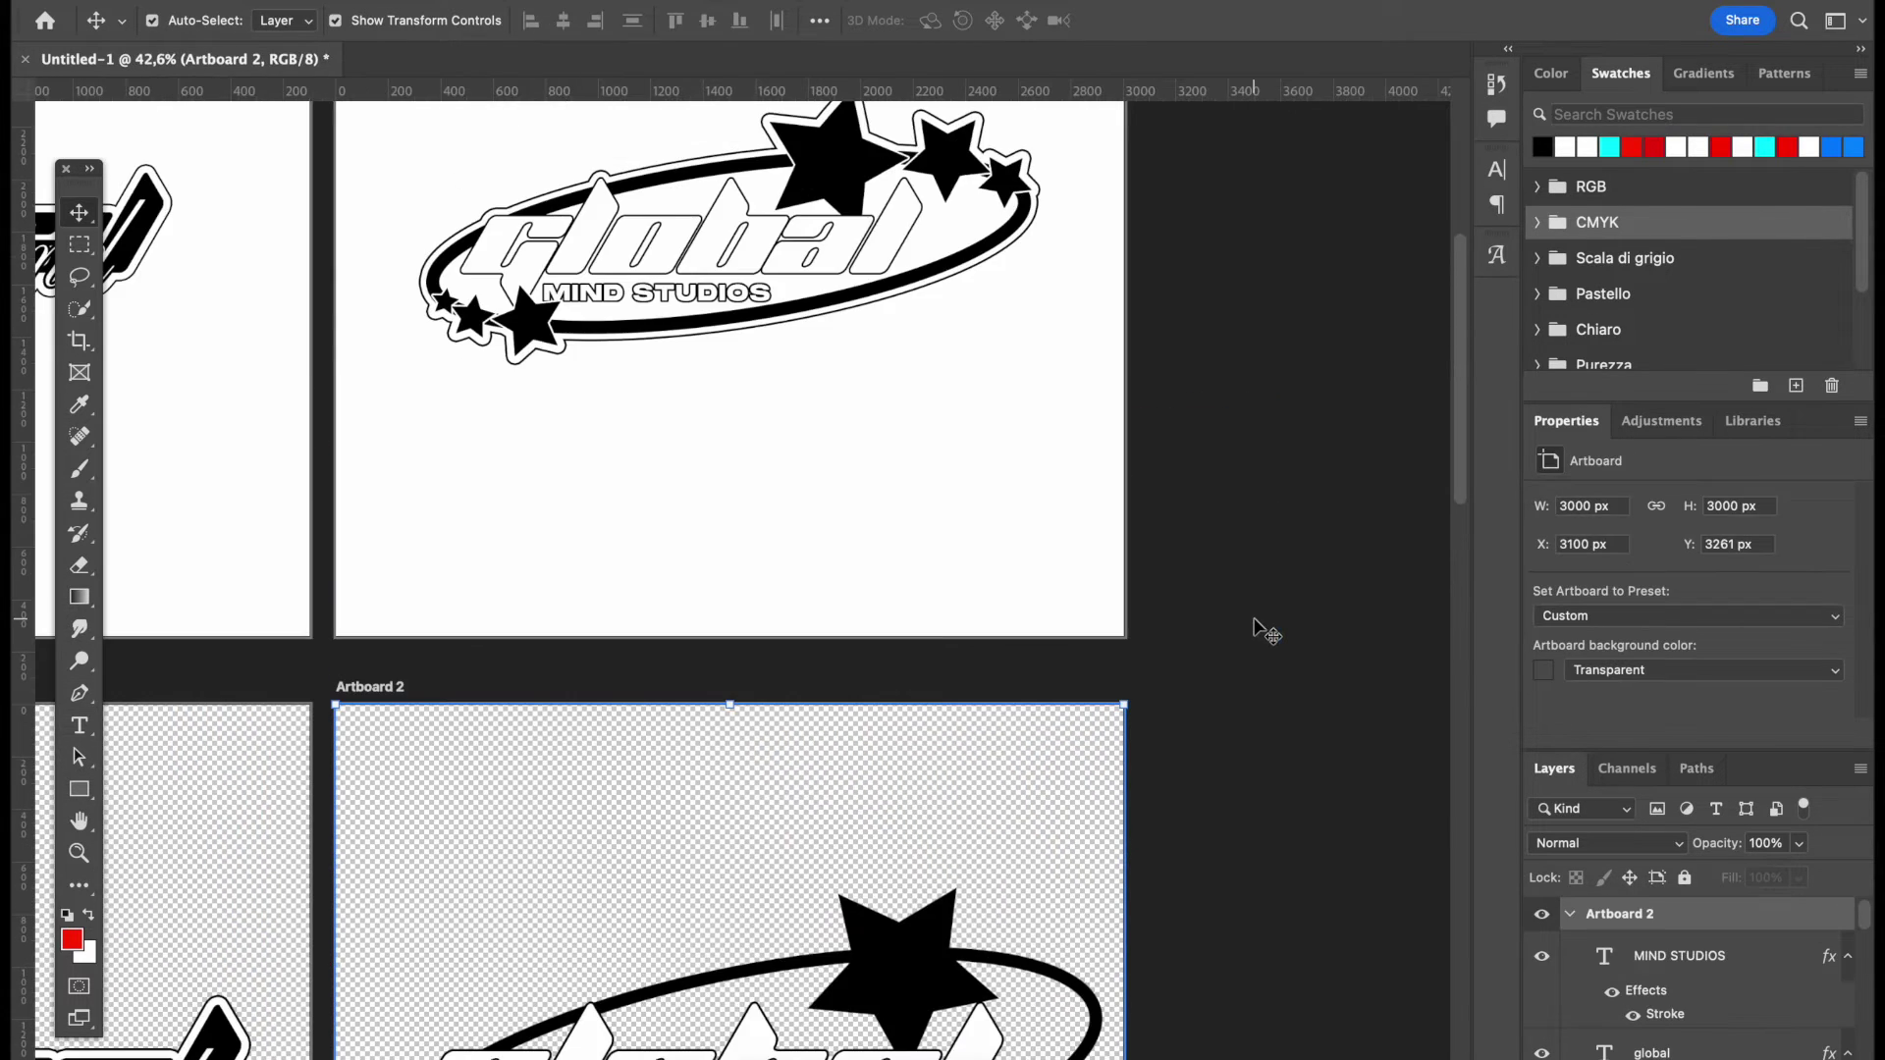
scroll(1256, 628, "down", 1)
scroll(1191, 706, "down", 1)
scroll(1190, 707, "up", 3)
scroll(1190, 706, "down", 3)
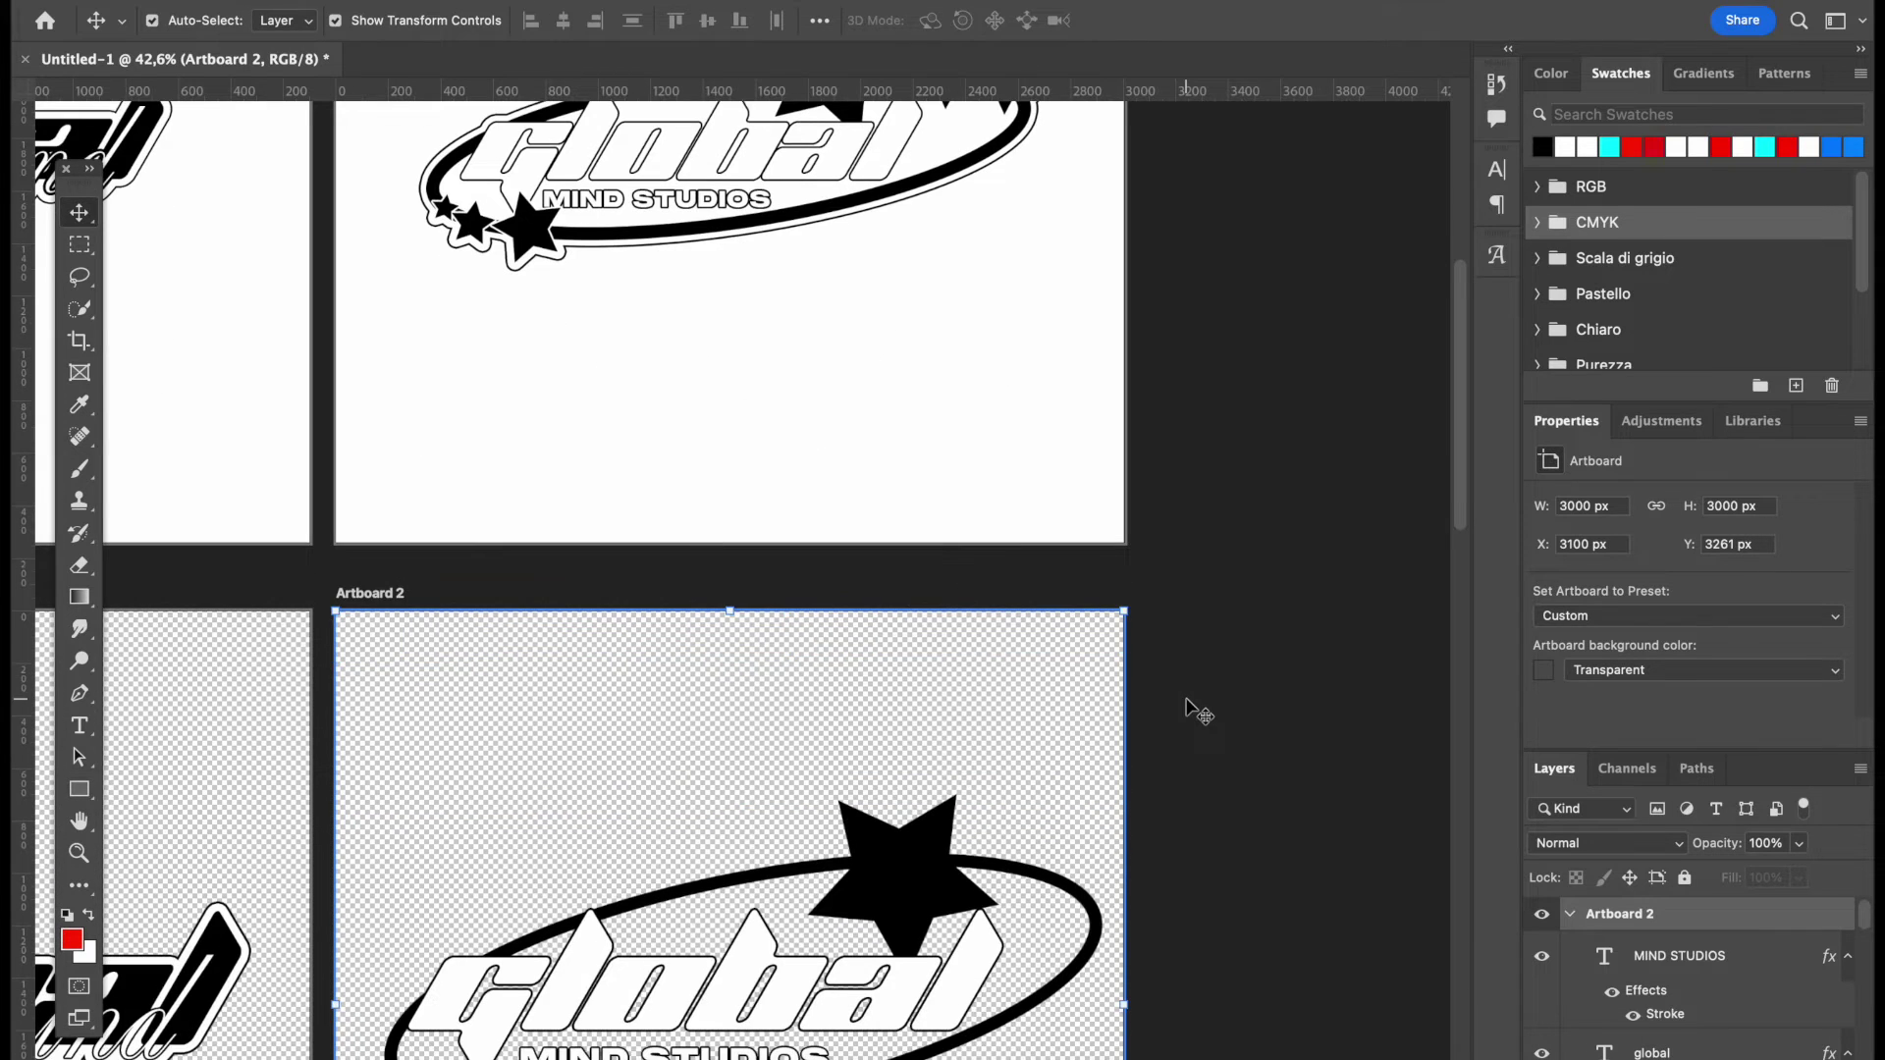
left_click(887, 895)
key("super+t")
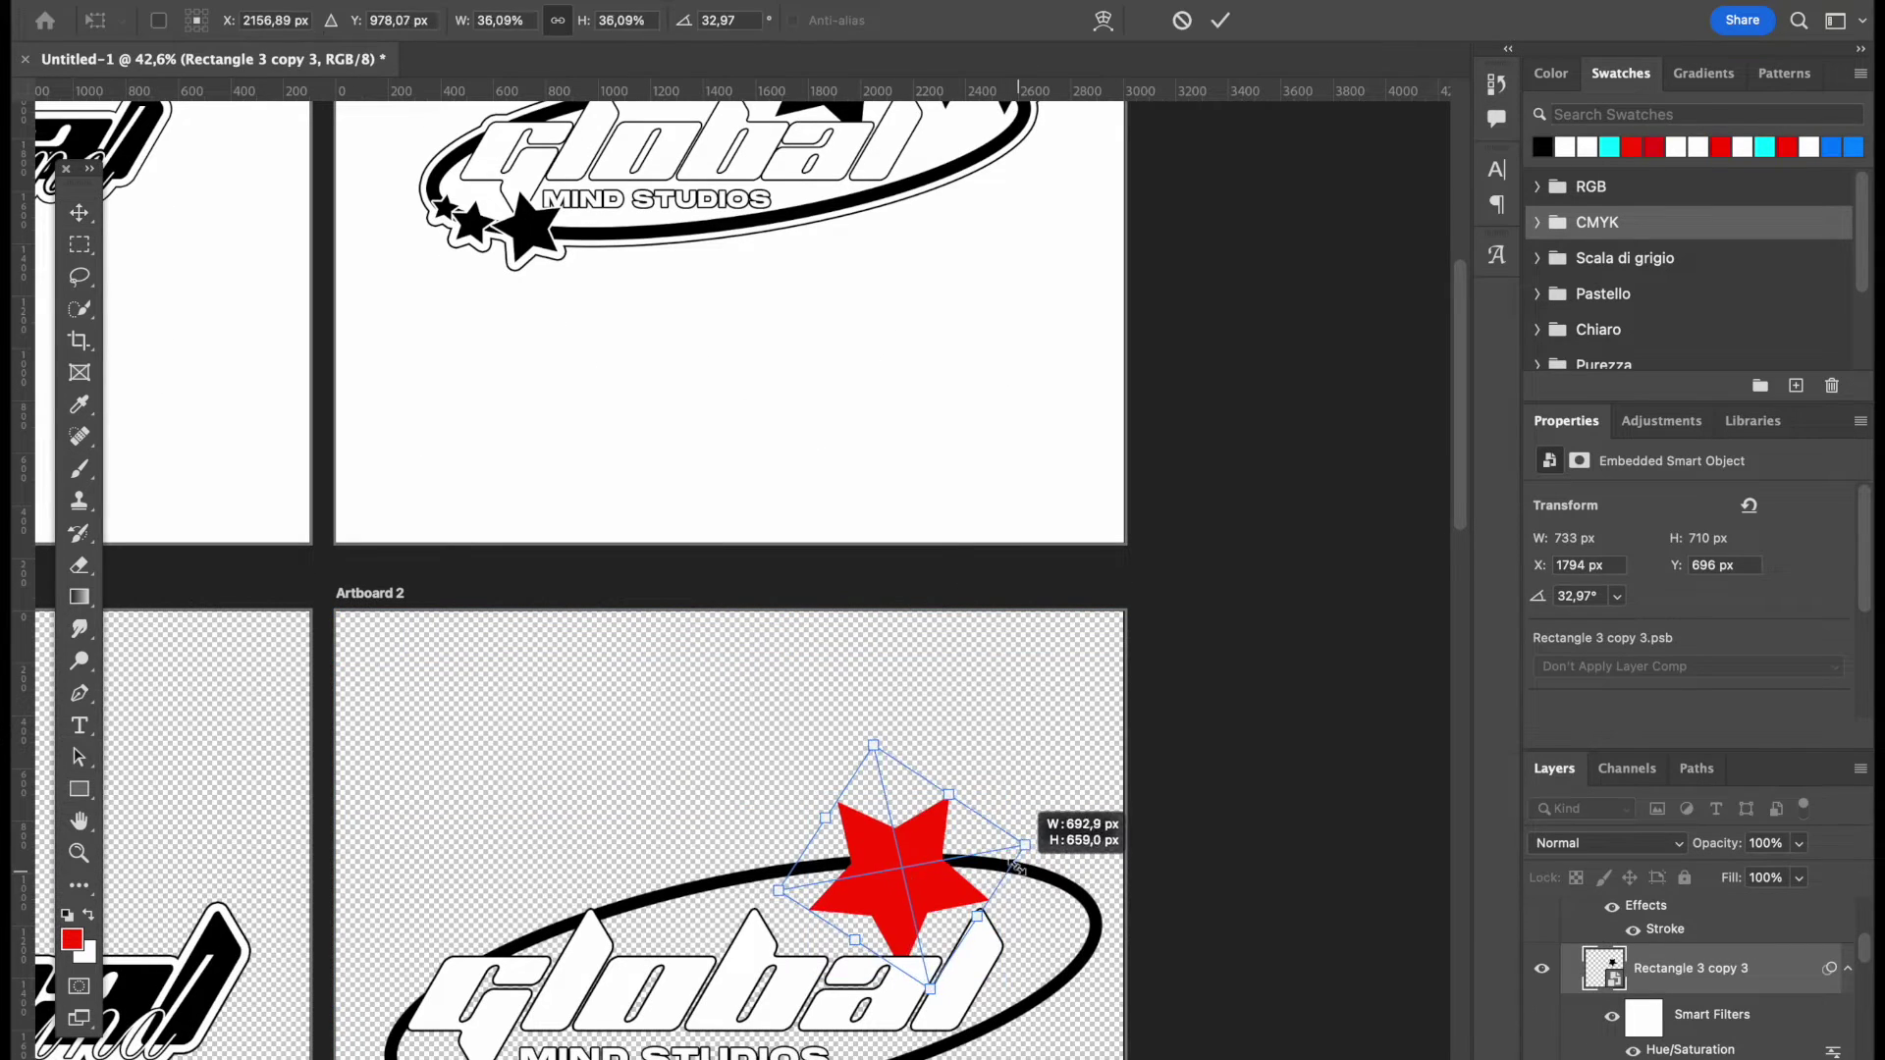
mouse_move(1028, 884)
left_mouse_down()
mouse_move(1064, 926)
mouse_move(1048, 895)
left_mouse_up()
key("Return")
left_click(1223, 859)
- Shift the large star about 111 px left along the ring, behind the word global
scroll(1221, 858, "up", 4)
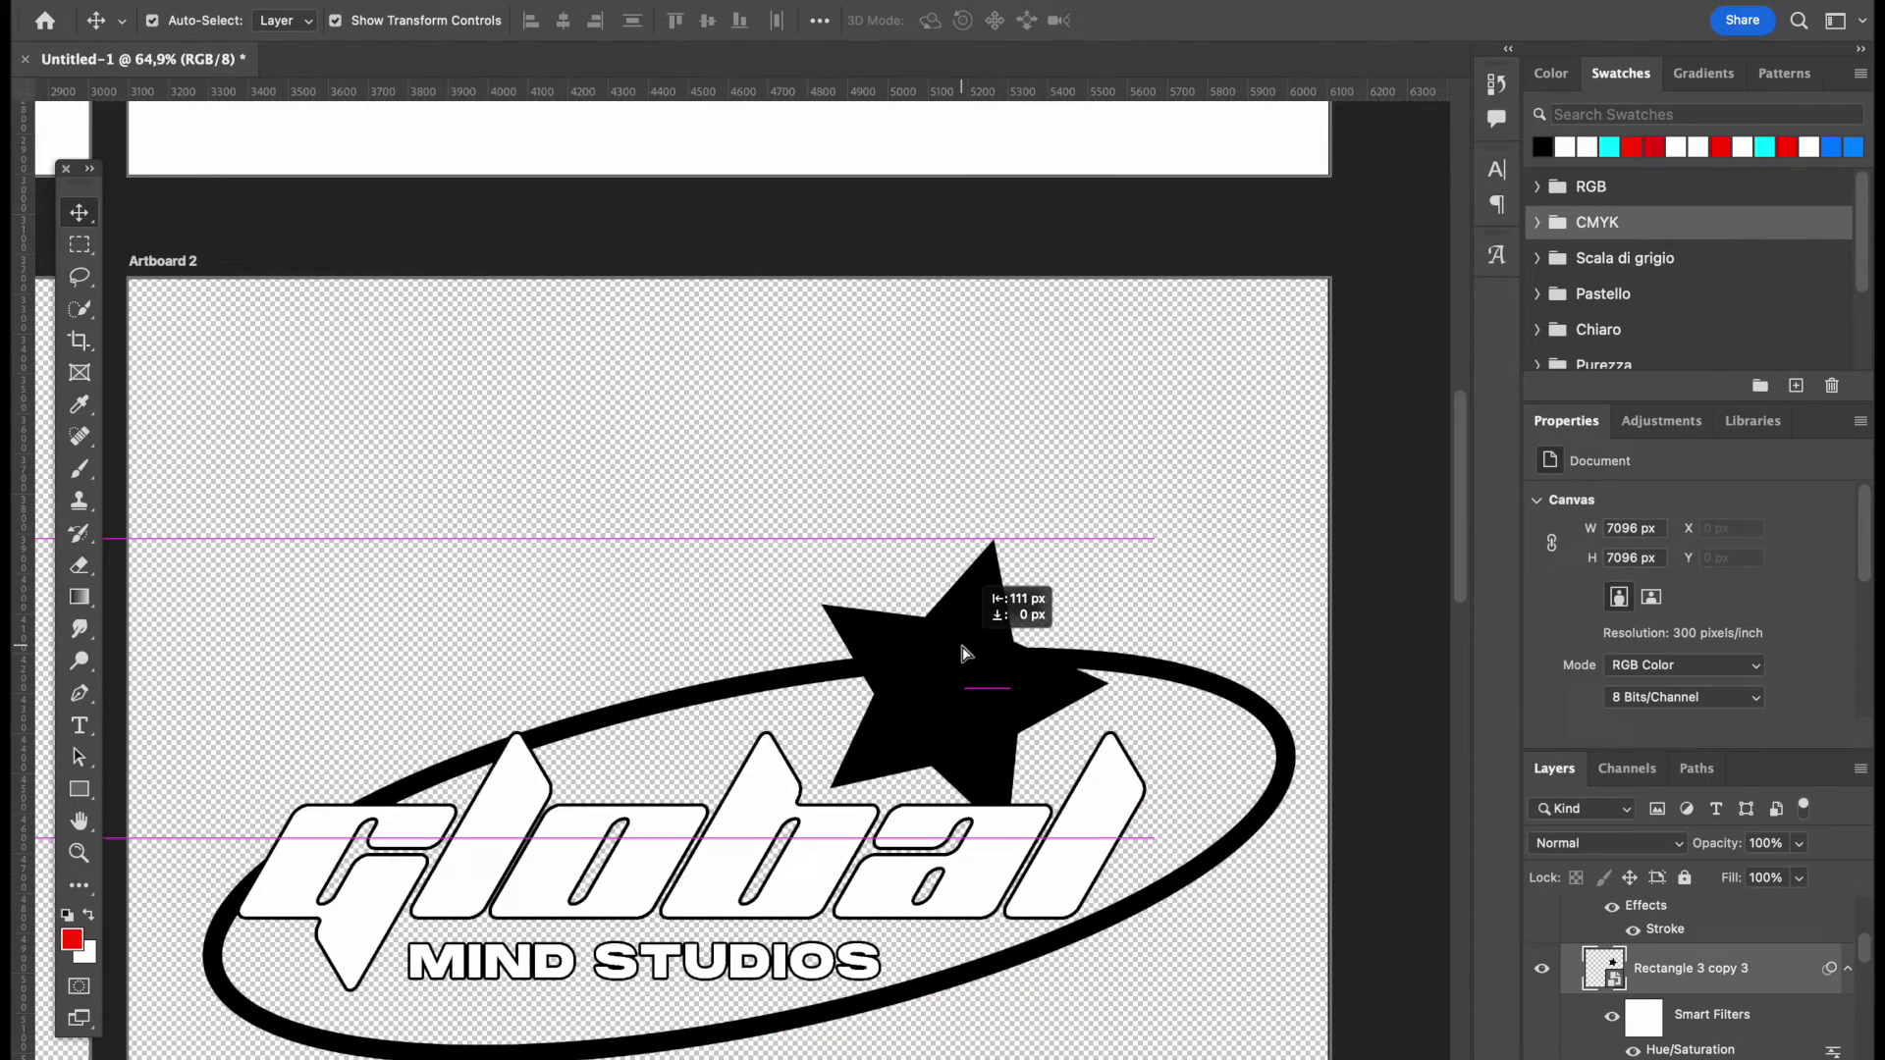
left_click_drag(962, 647, 965, 649)
left_click(1298, 457)
scroll(1297, 458, "right", 3)
scroll(1308, 466, "down", 4)
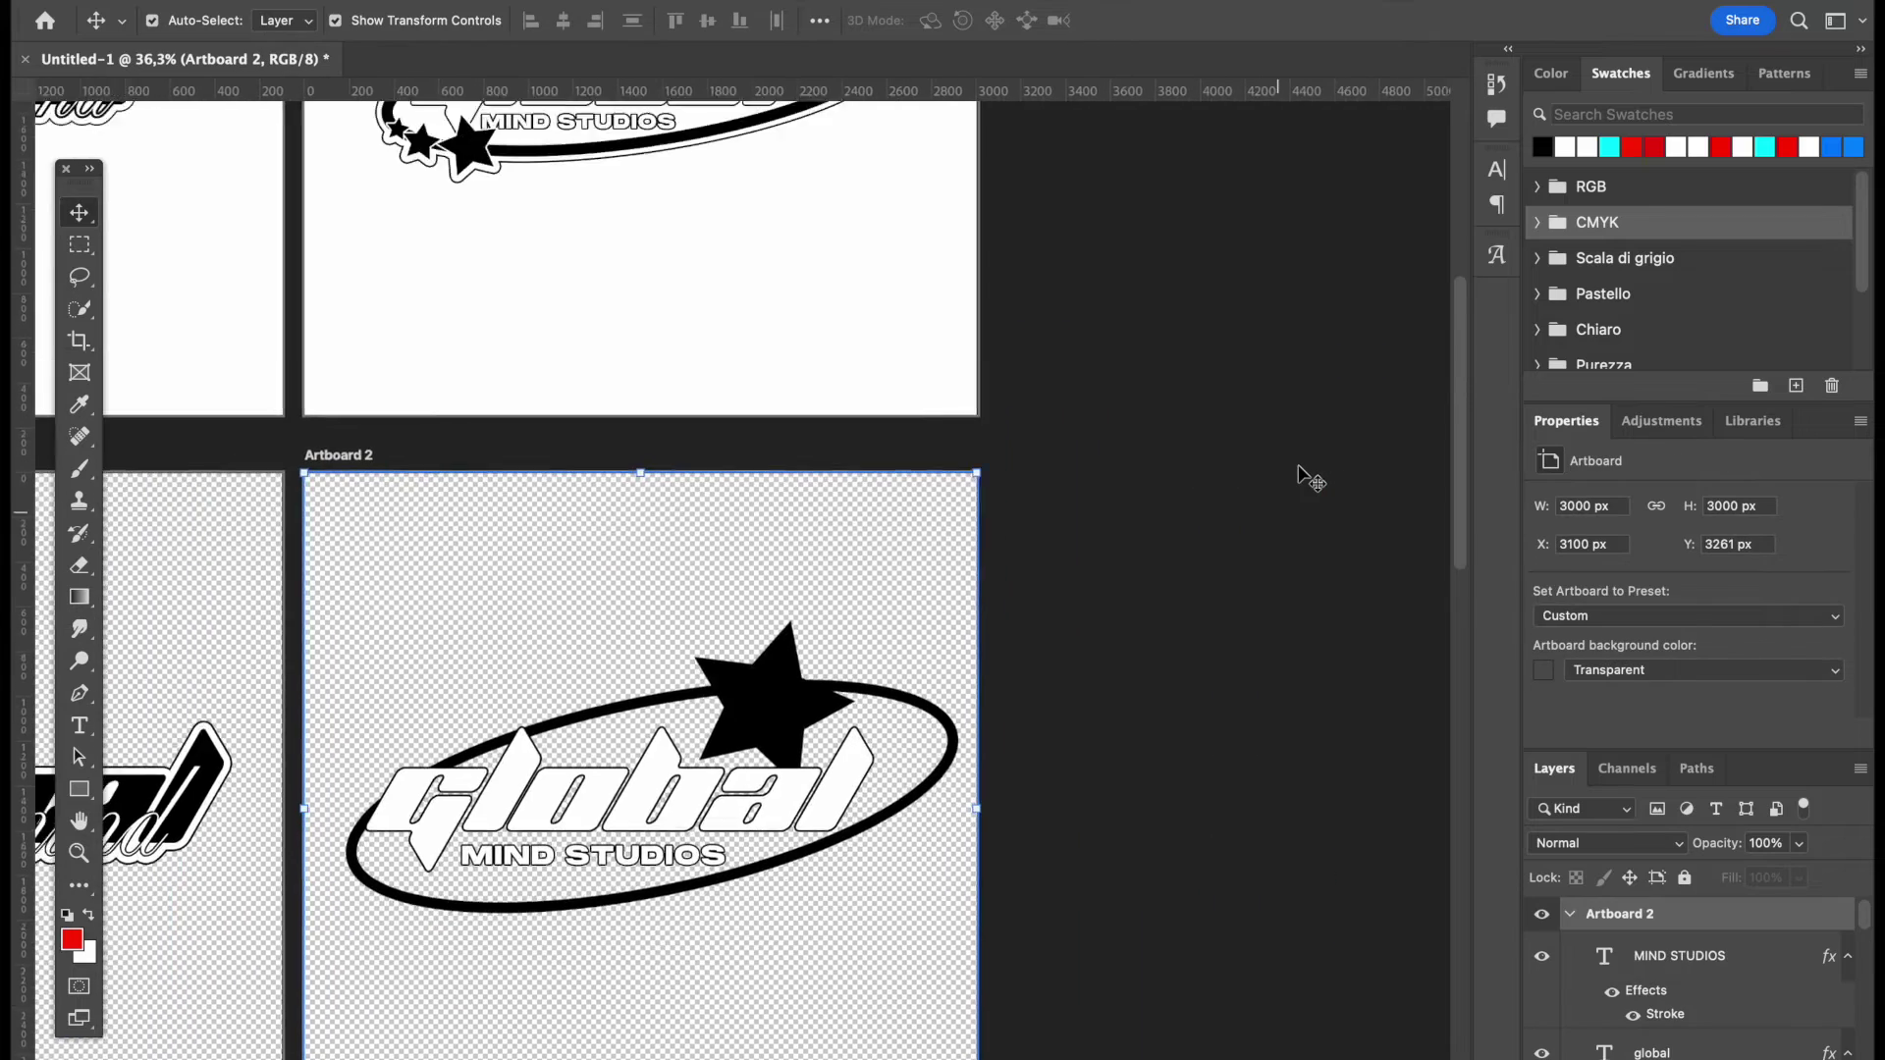
scroll(1304, 475, "up", 2)
- Duplicate the large star, shrink the copy to about 391 × 387 px, rotate it to about 42.9° and place it on the ring to the right
left_click(724, 788)
left_click_drag(724, 789, 847, 759)
key("ctrl+t")
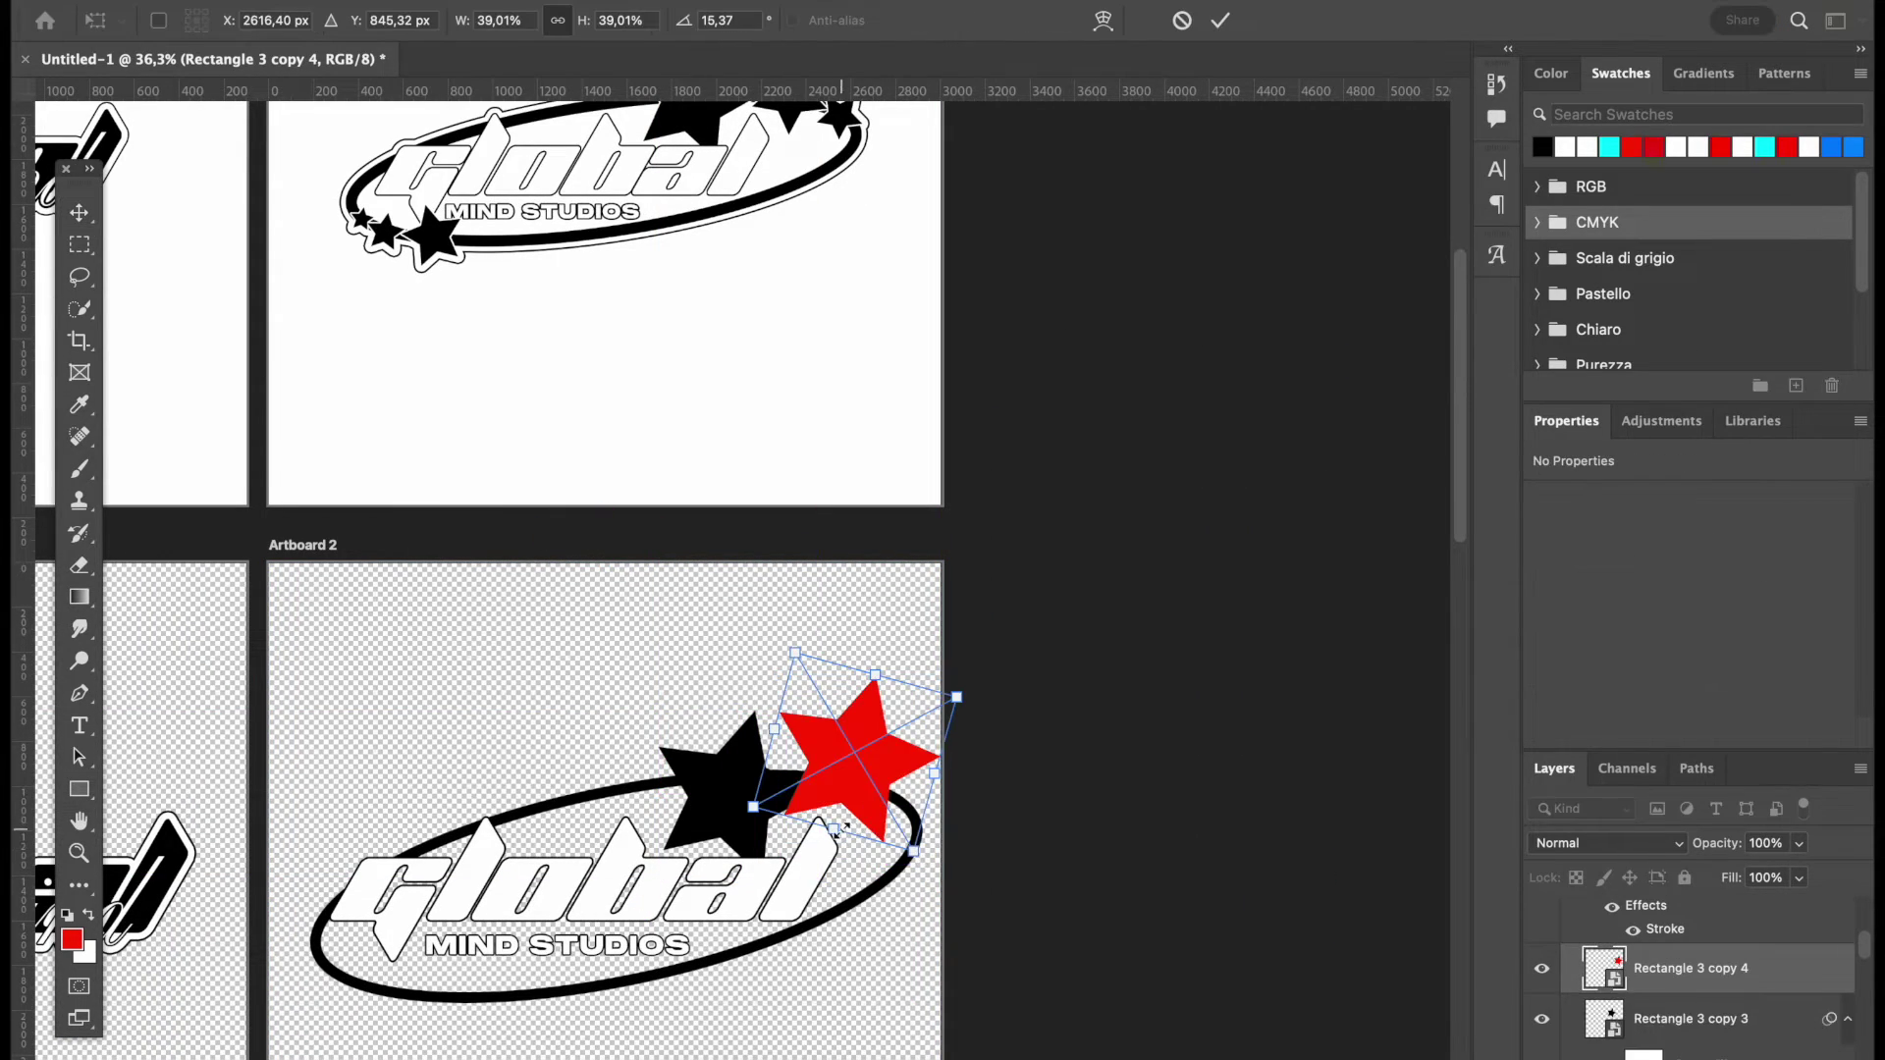
left_click_drag(833, 830, 1054, 776)
scroll(953, 754, "up", 2)
scroll(953, 754, "left", 3)
scroll(953, 753, "down", 2)
scroll(1052, 782, "up", 2)
scroll(1053, 782, "down", 1)
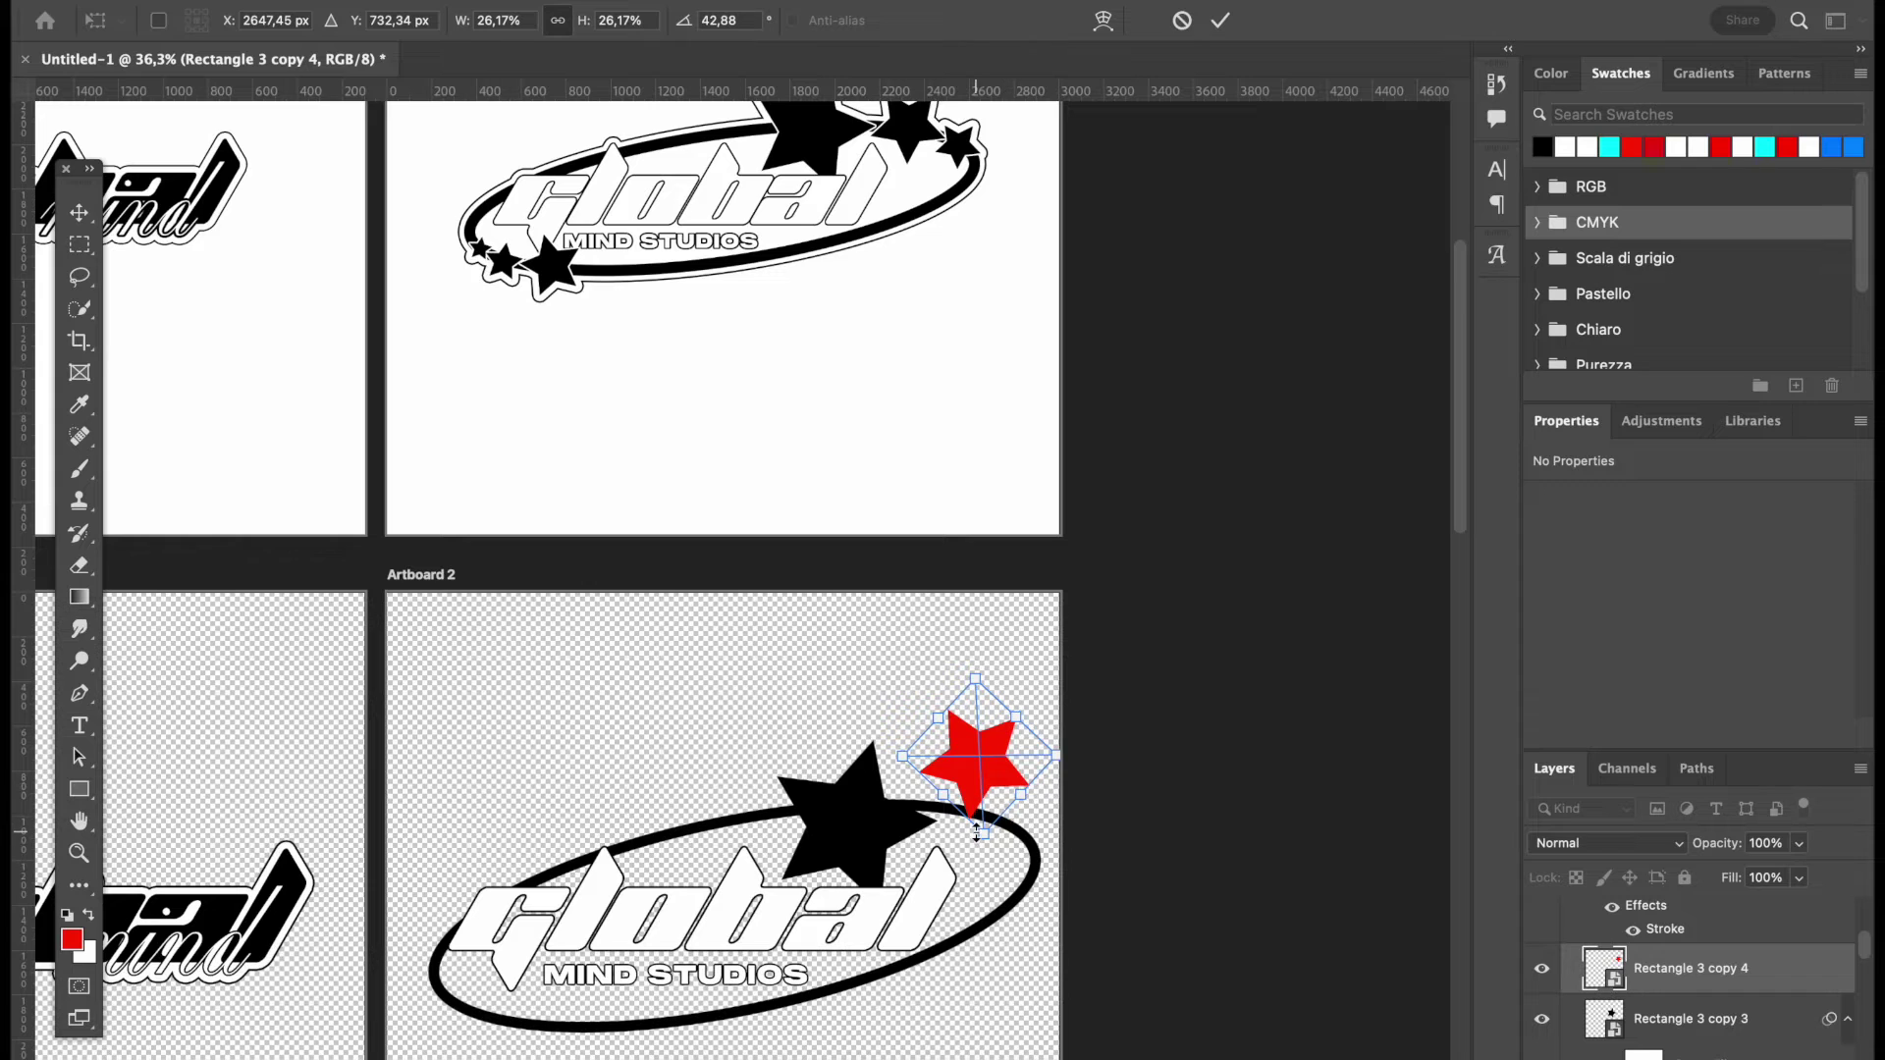
left_click_drag(977, 832, 977, 812)
key("Return")
left_click(1162, 799)
- Nudge the large star and the smaller star slightly left on the ring, keeping the global text in its original position
scroll(1187, 797, "up", 5)
scroll(1187, 800, "down", 5)
scroll(1188, 800, "right", 4)
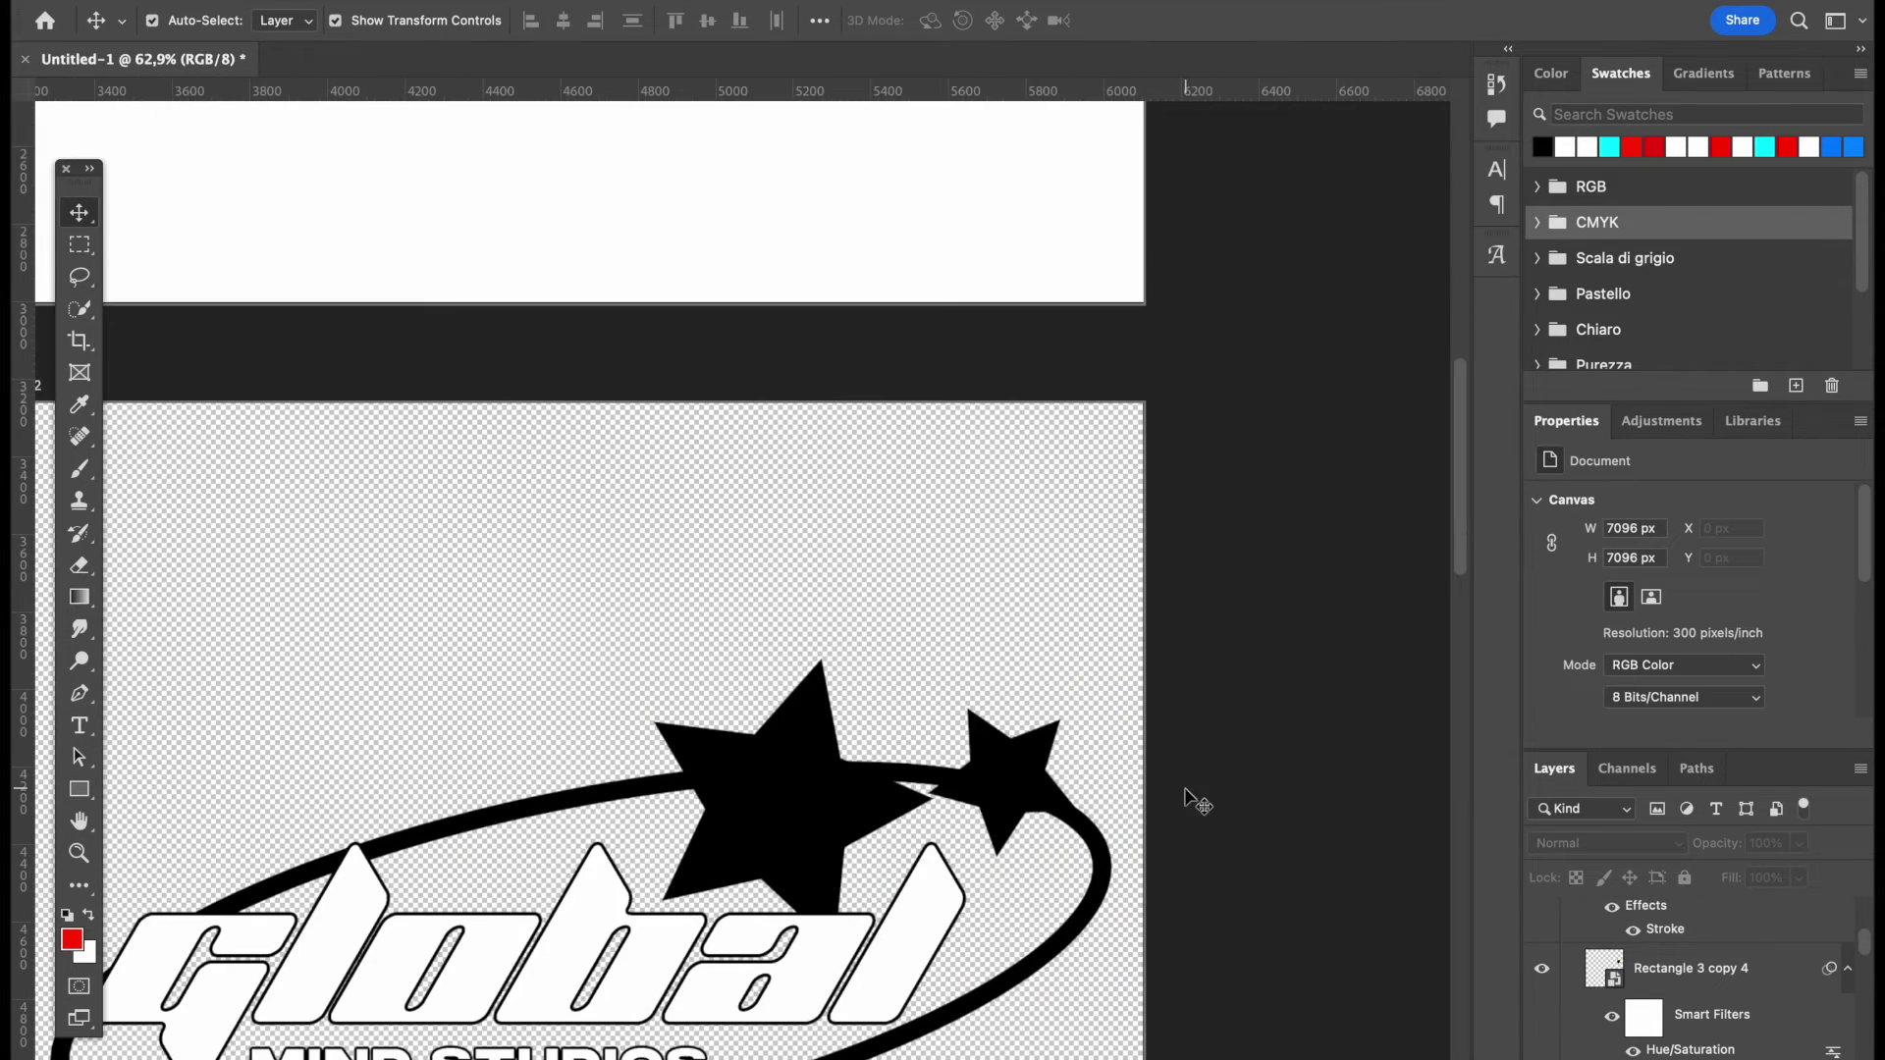
scroll(991, 766, "down", 3)
scroll(1021, 761, "right", 2)
left_click(958, 648)
scroll(958, 648, "up", 7)
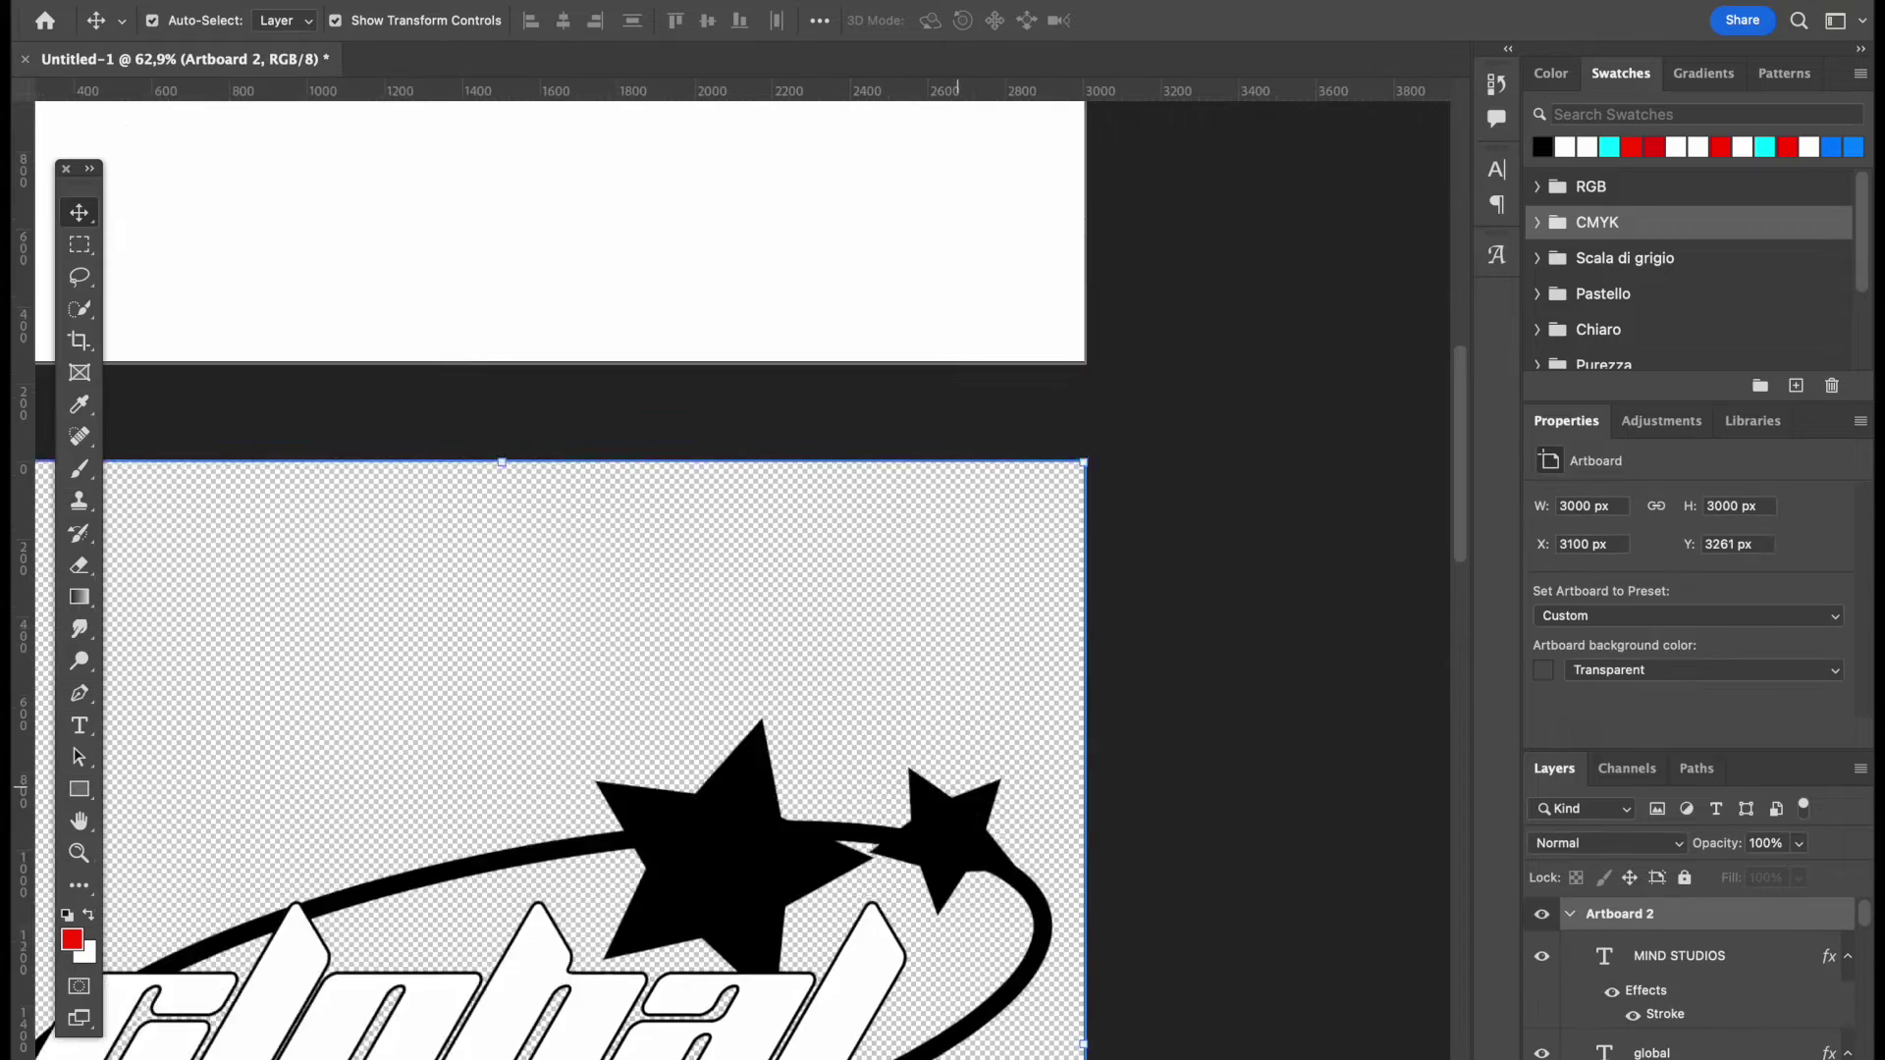
scroll(958, 648, "down", 5)
scroll(958, 648, "left", 2)
scroll(958, 652, "down", 2)
left_click_drag(869, 1009, 842, 1006)
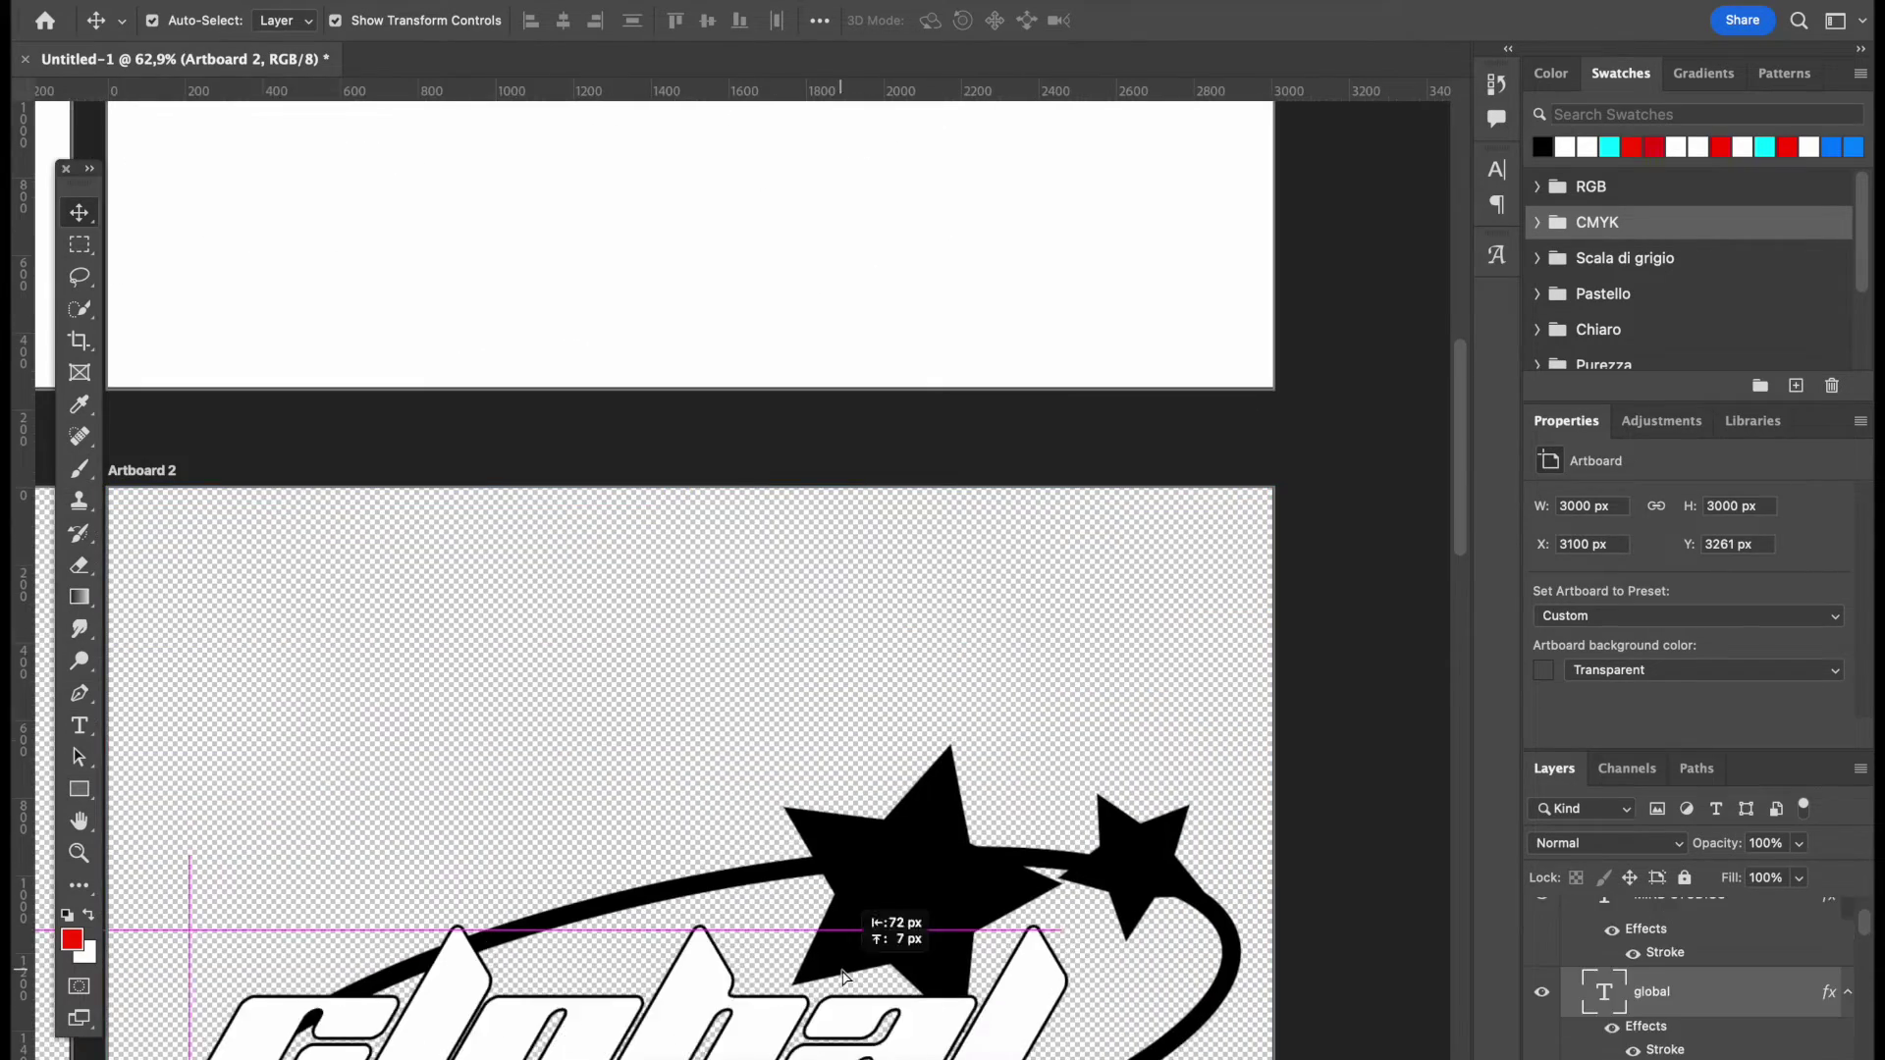
key("super+z")
left_click_drag(929, 852, 913, 854)
left_click_drag(1137, 850, 1127, 850)
- Duplicate the smaller star, reduce the copy to about 312 × 302 px, rotate it to about 39.5° and place it at the ring's right end
scroll(1127, 850, "down", 6)
left_click_drag(1004, 626, 1080, 766)
scroll(1080, 765, "up", 5)
scroll(1080, 766, "down", 5)
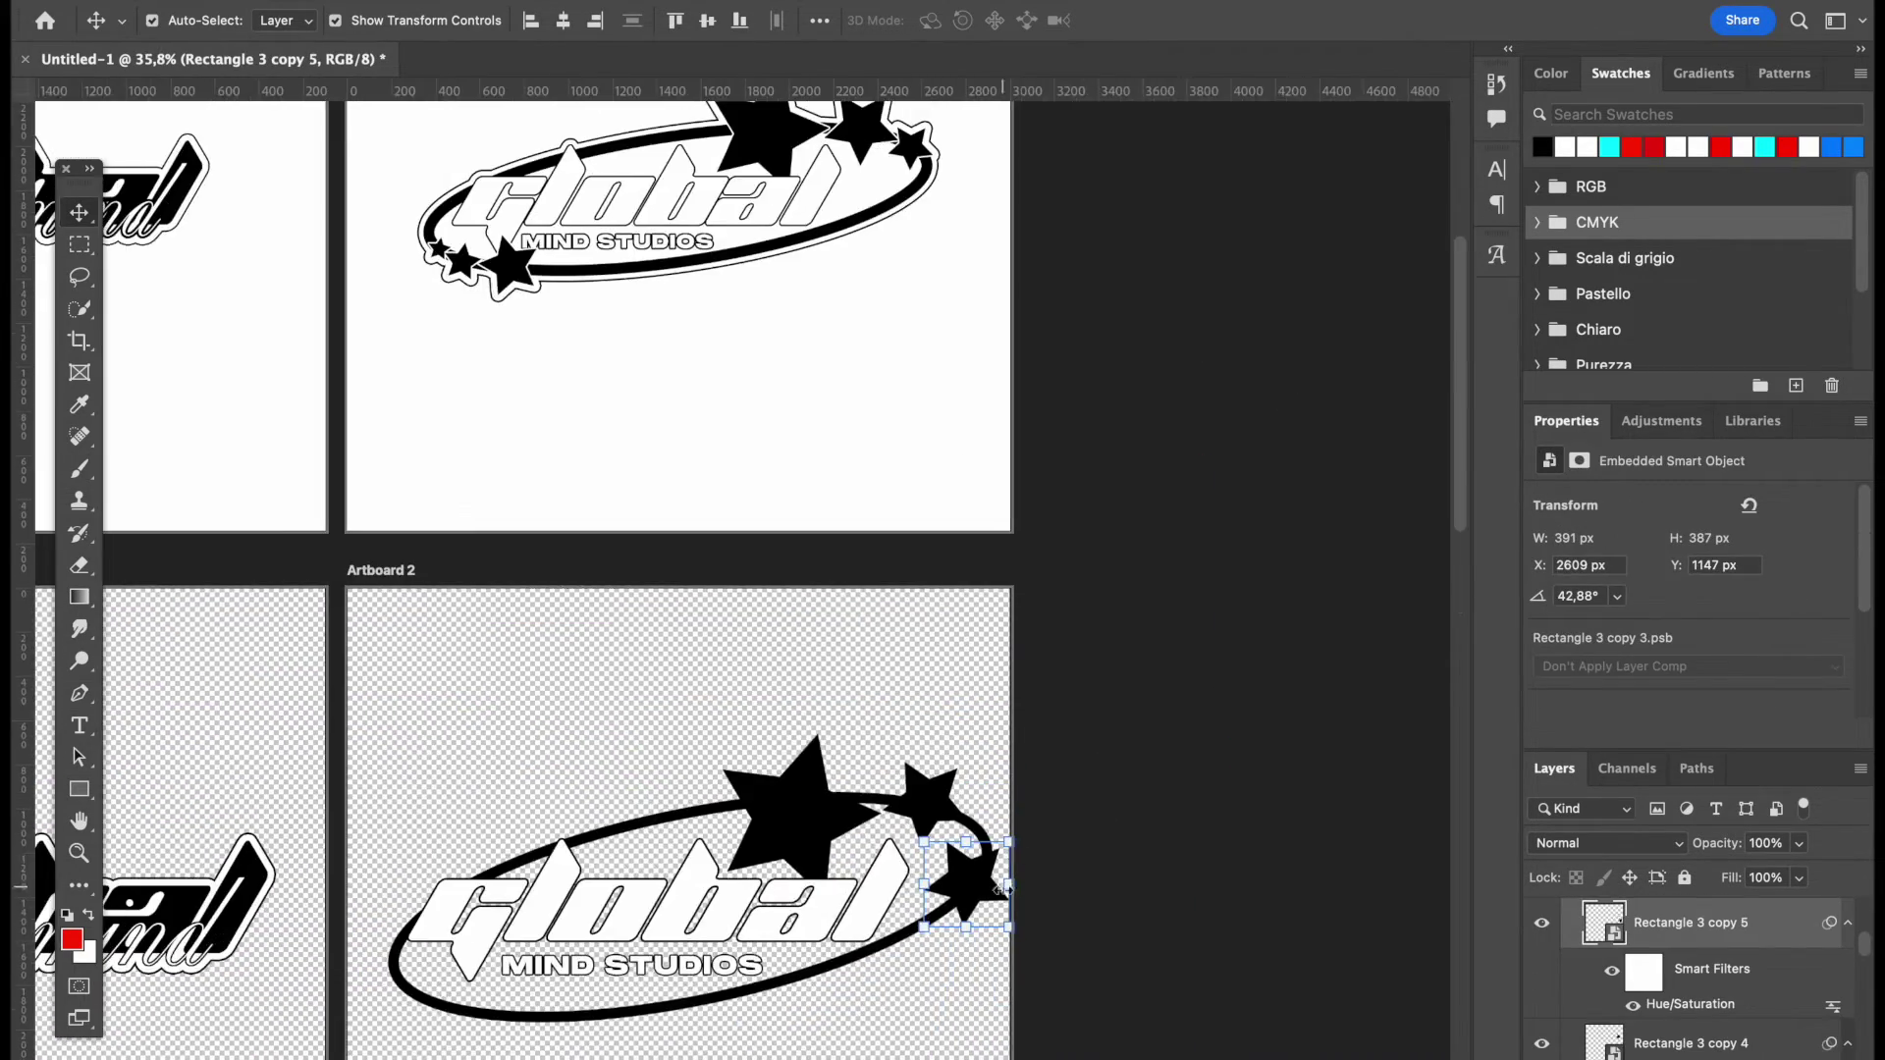
left_click_drag(1008, 839, 995, 854)
left_click_drag(1013, 864, 983, 833)
key("Return")
left_click(1181, 759)
- Nudge all three stars slightly left so the smallest one stays within the artboard edge
scroll(1180, 759, "up", 3)
scroll(1181, 758, "down", 4)
left_click_drag(834, 708, 825, 708)
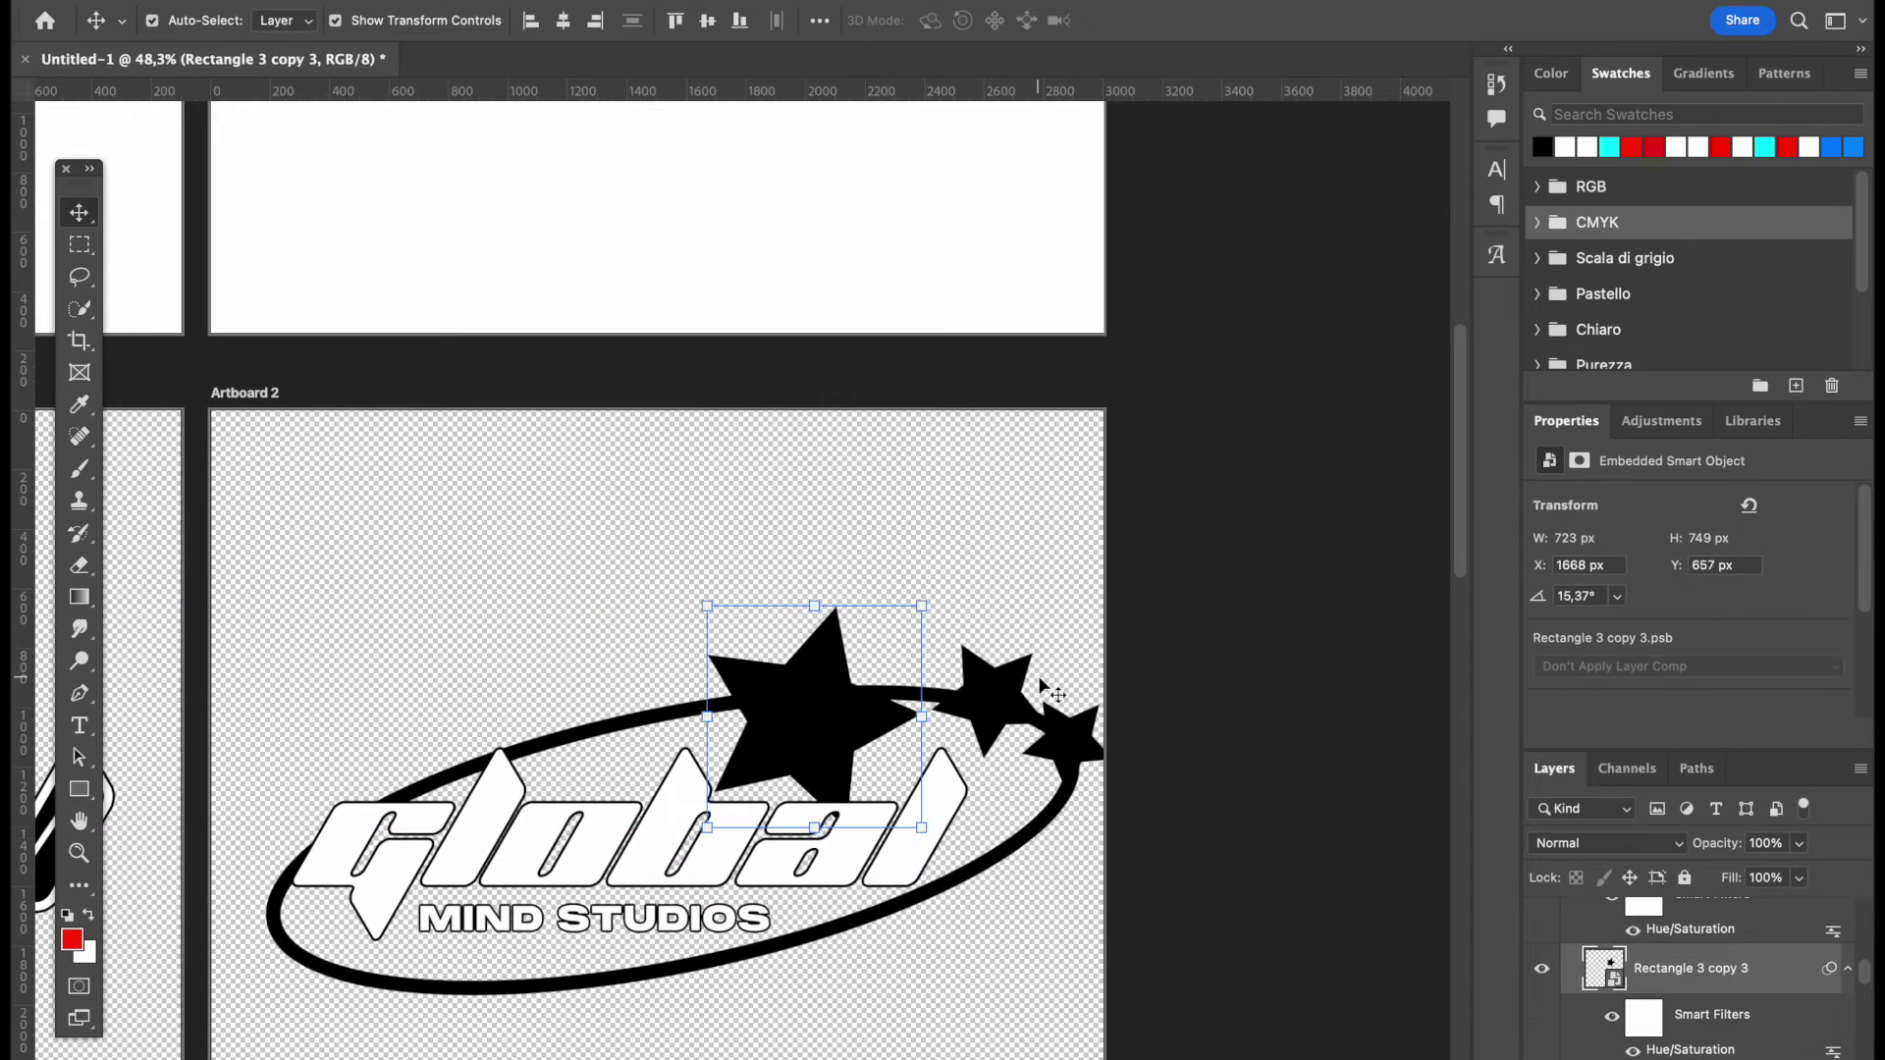
left_click_drag(992, 690, 984, 690)
left_click_drag(1075, 731, 1064, 731)
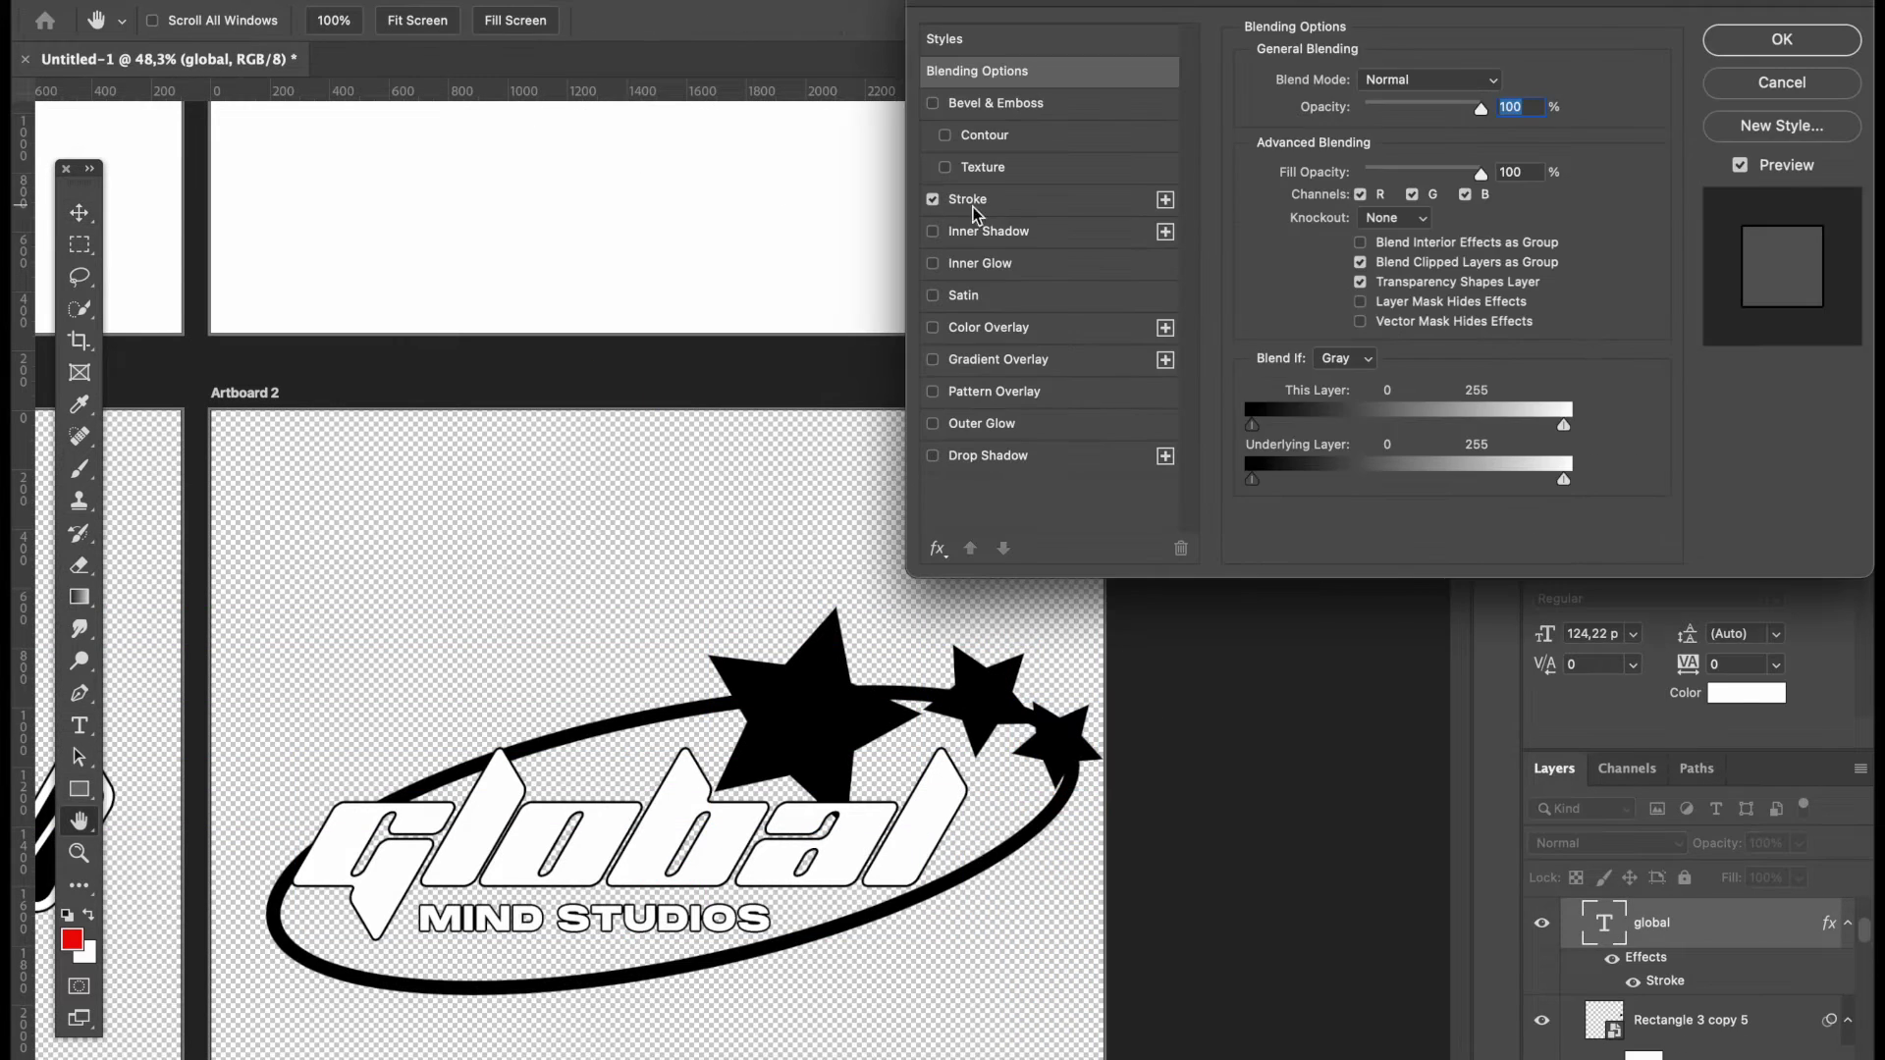
- Give the smallest star a 7 px outside stroke in white (ffffff)
key("Escape")
key("Escape")
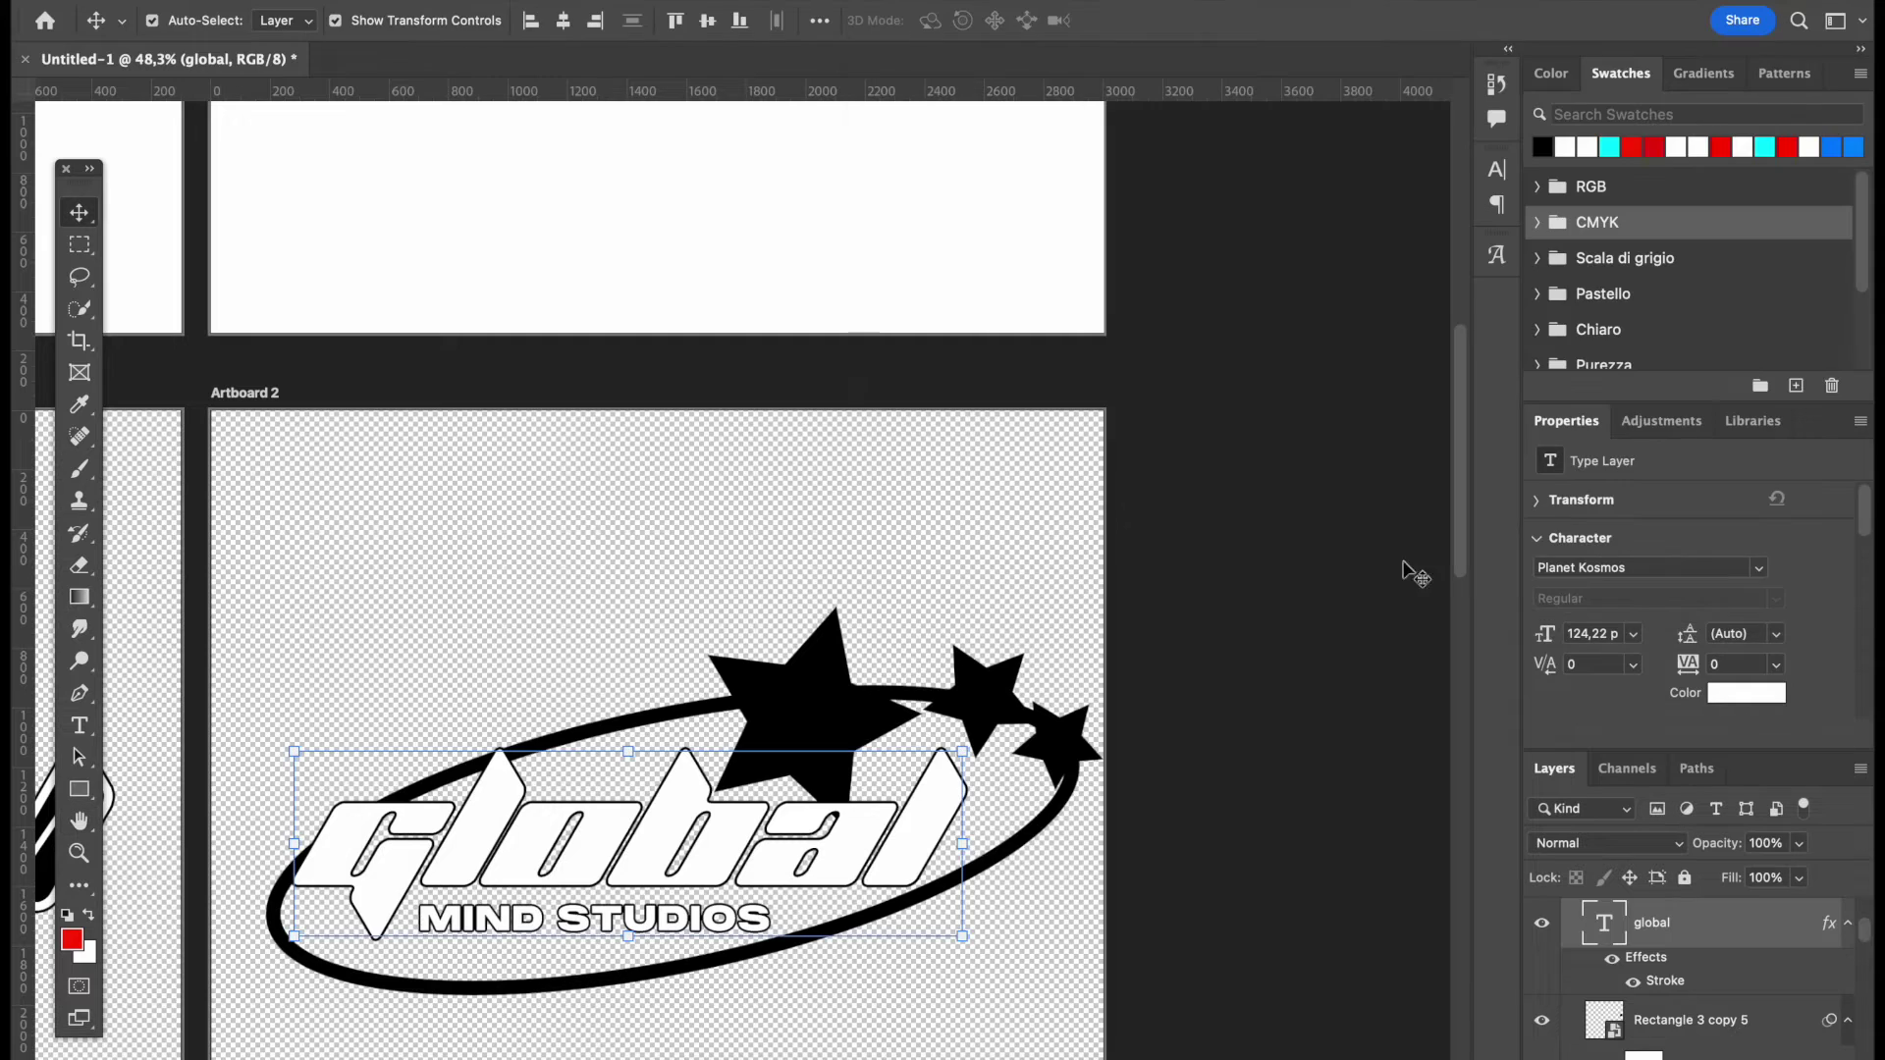
left_click(1078, 746)
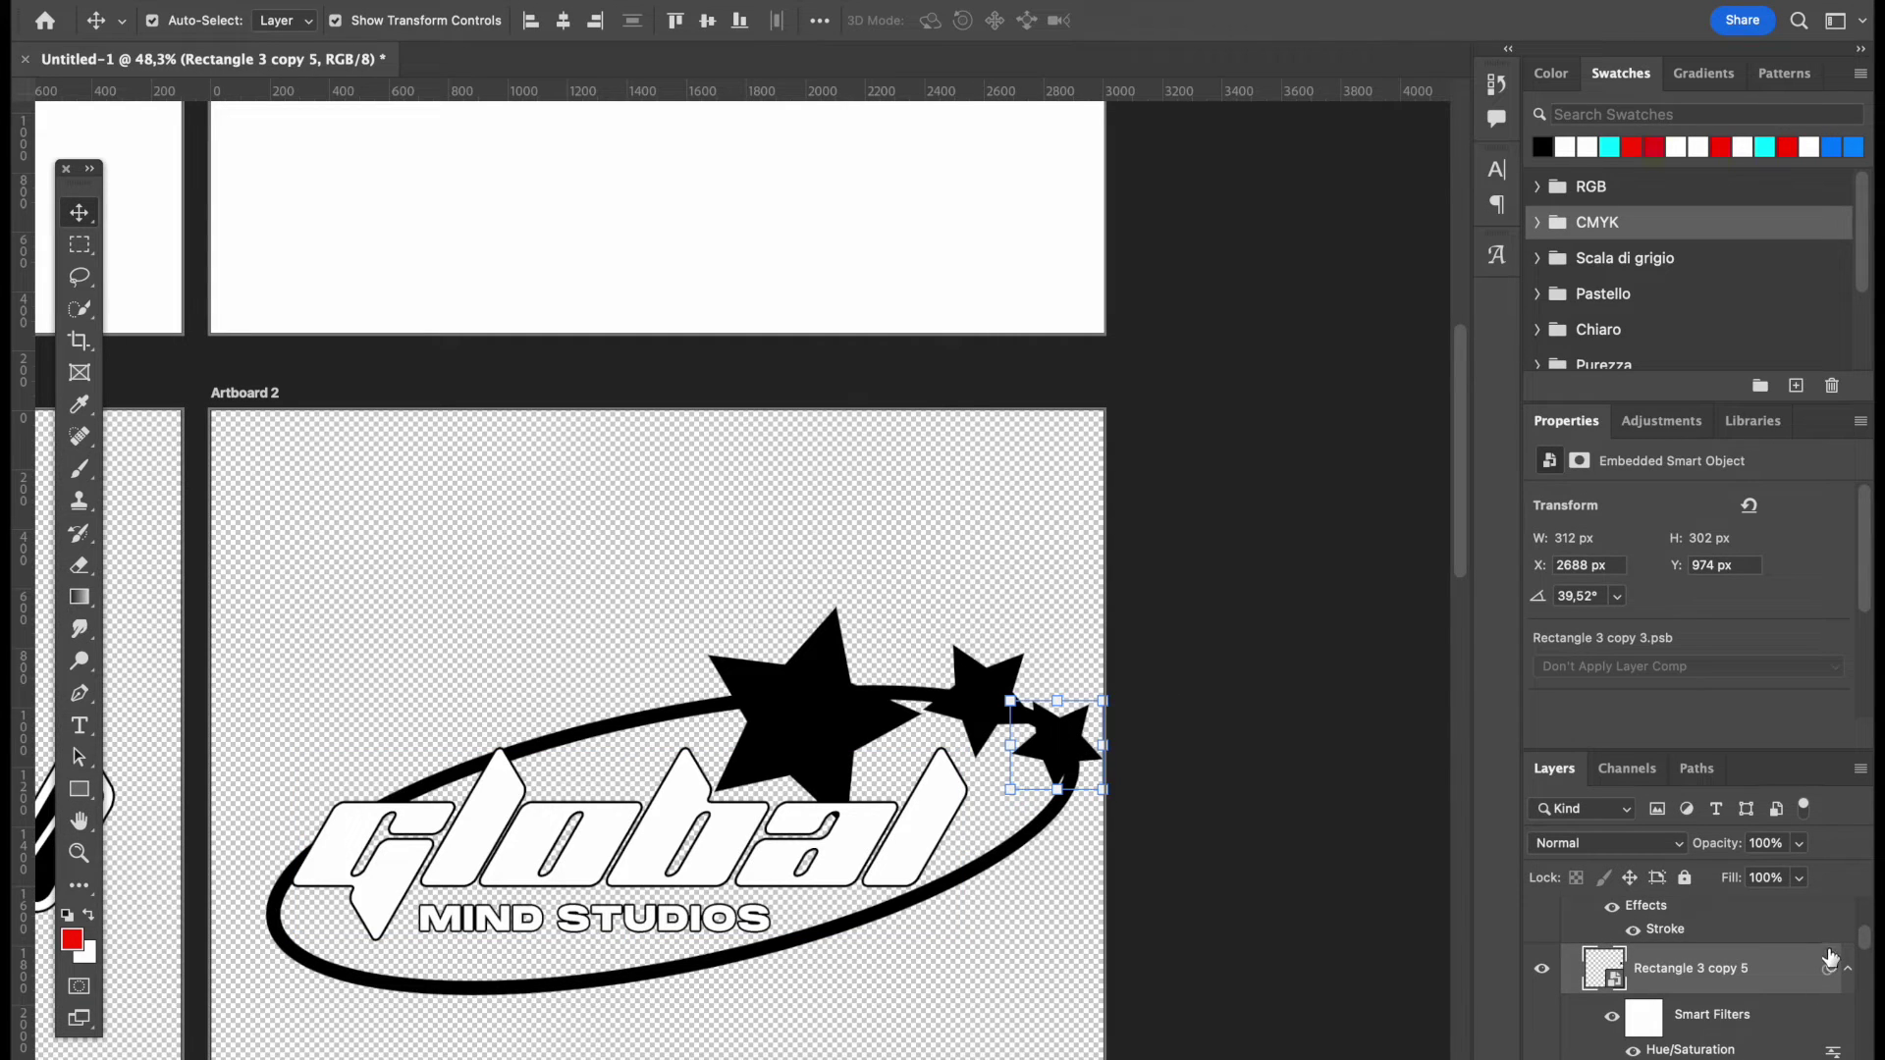
double_click(1771, 974)
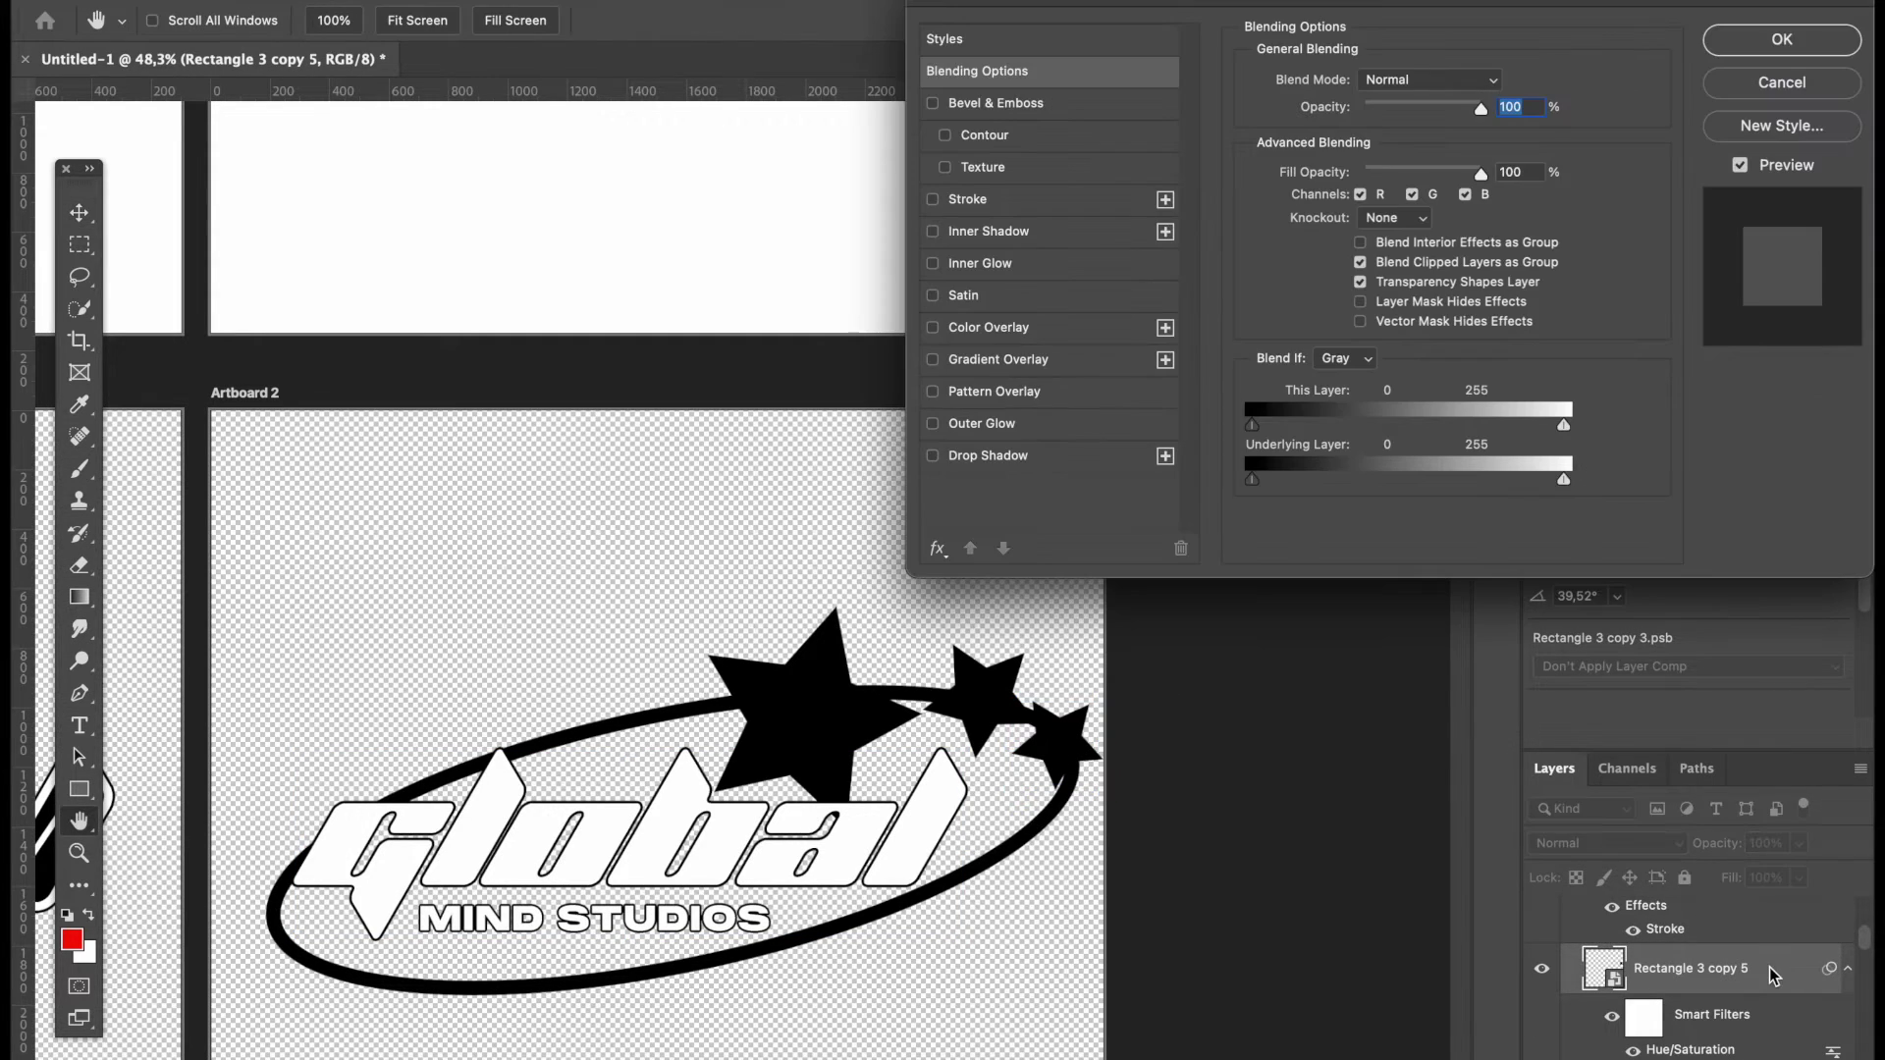
left_click(935, 200)
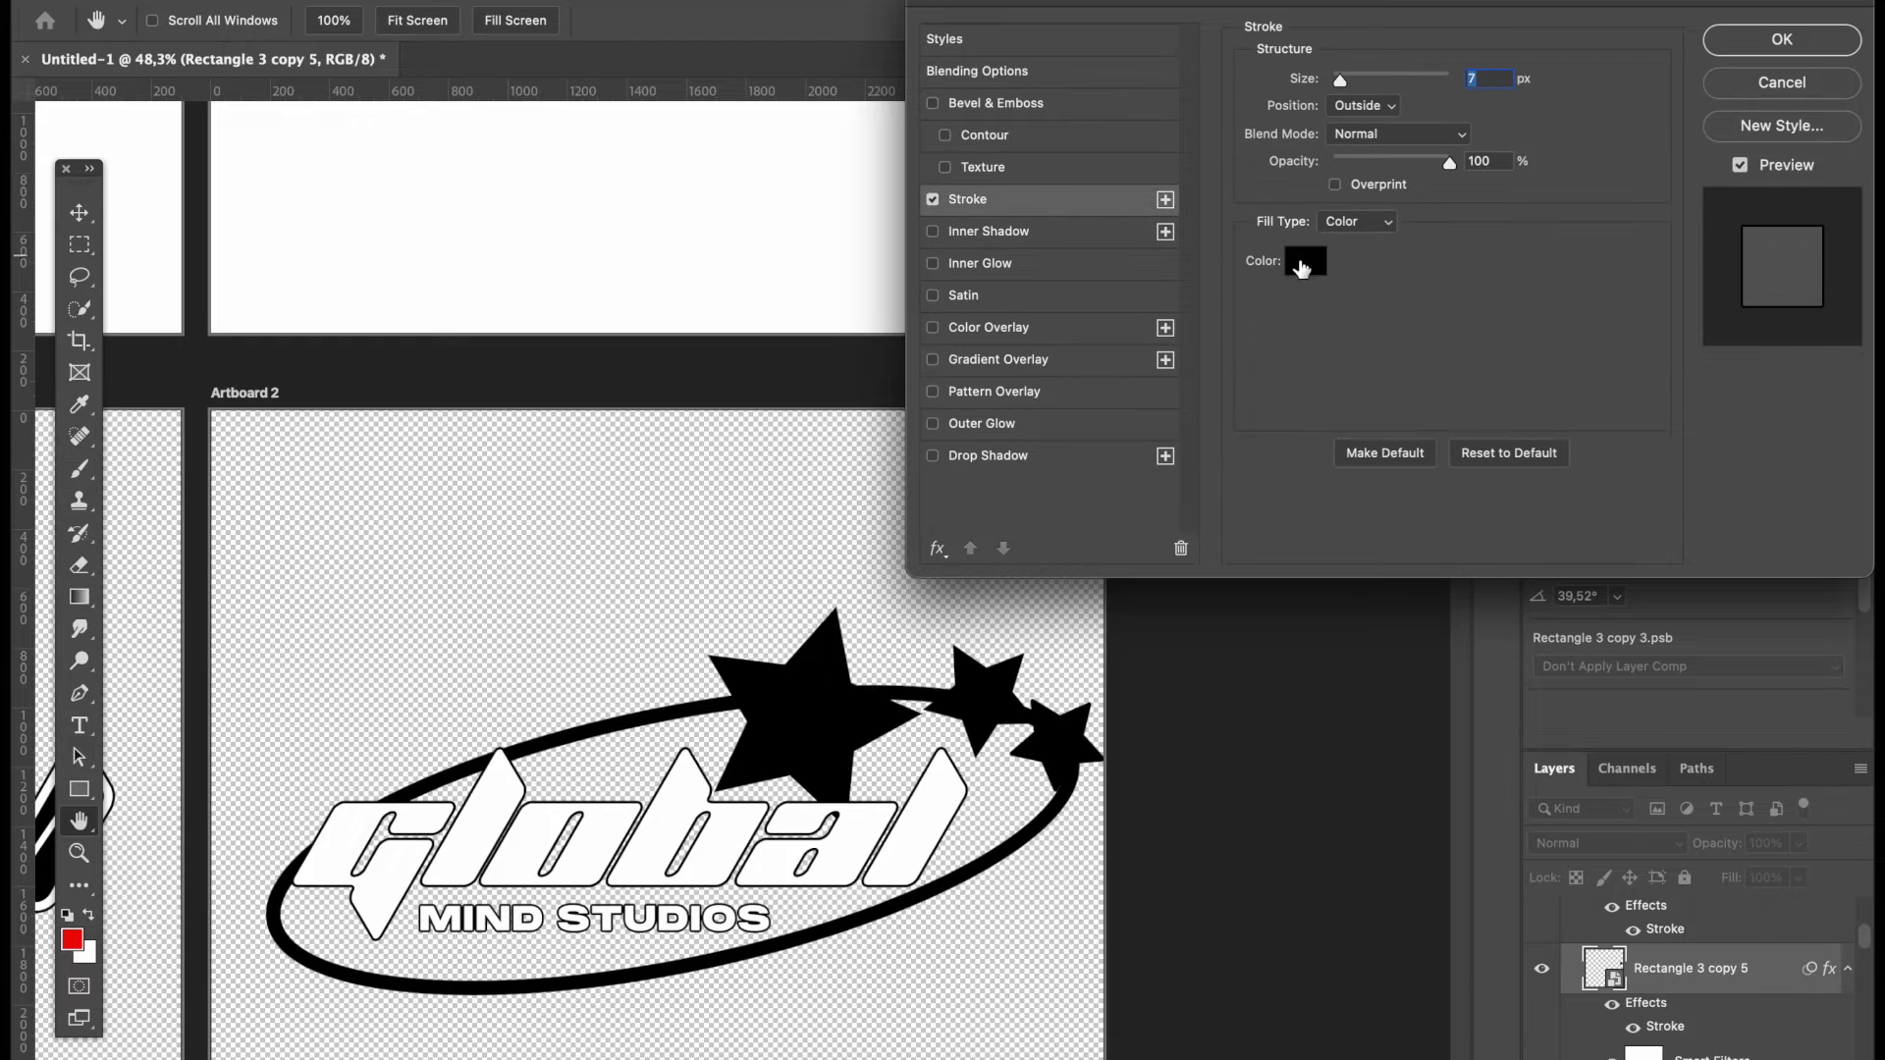
left_click(1301, 267)
left_click(897, 276)
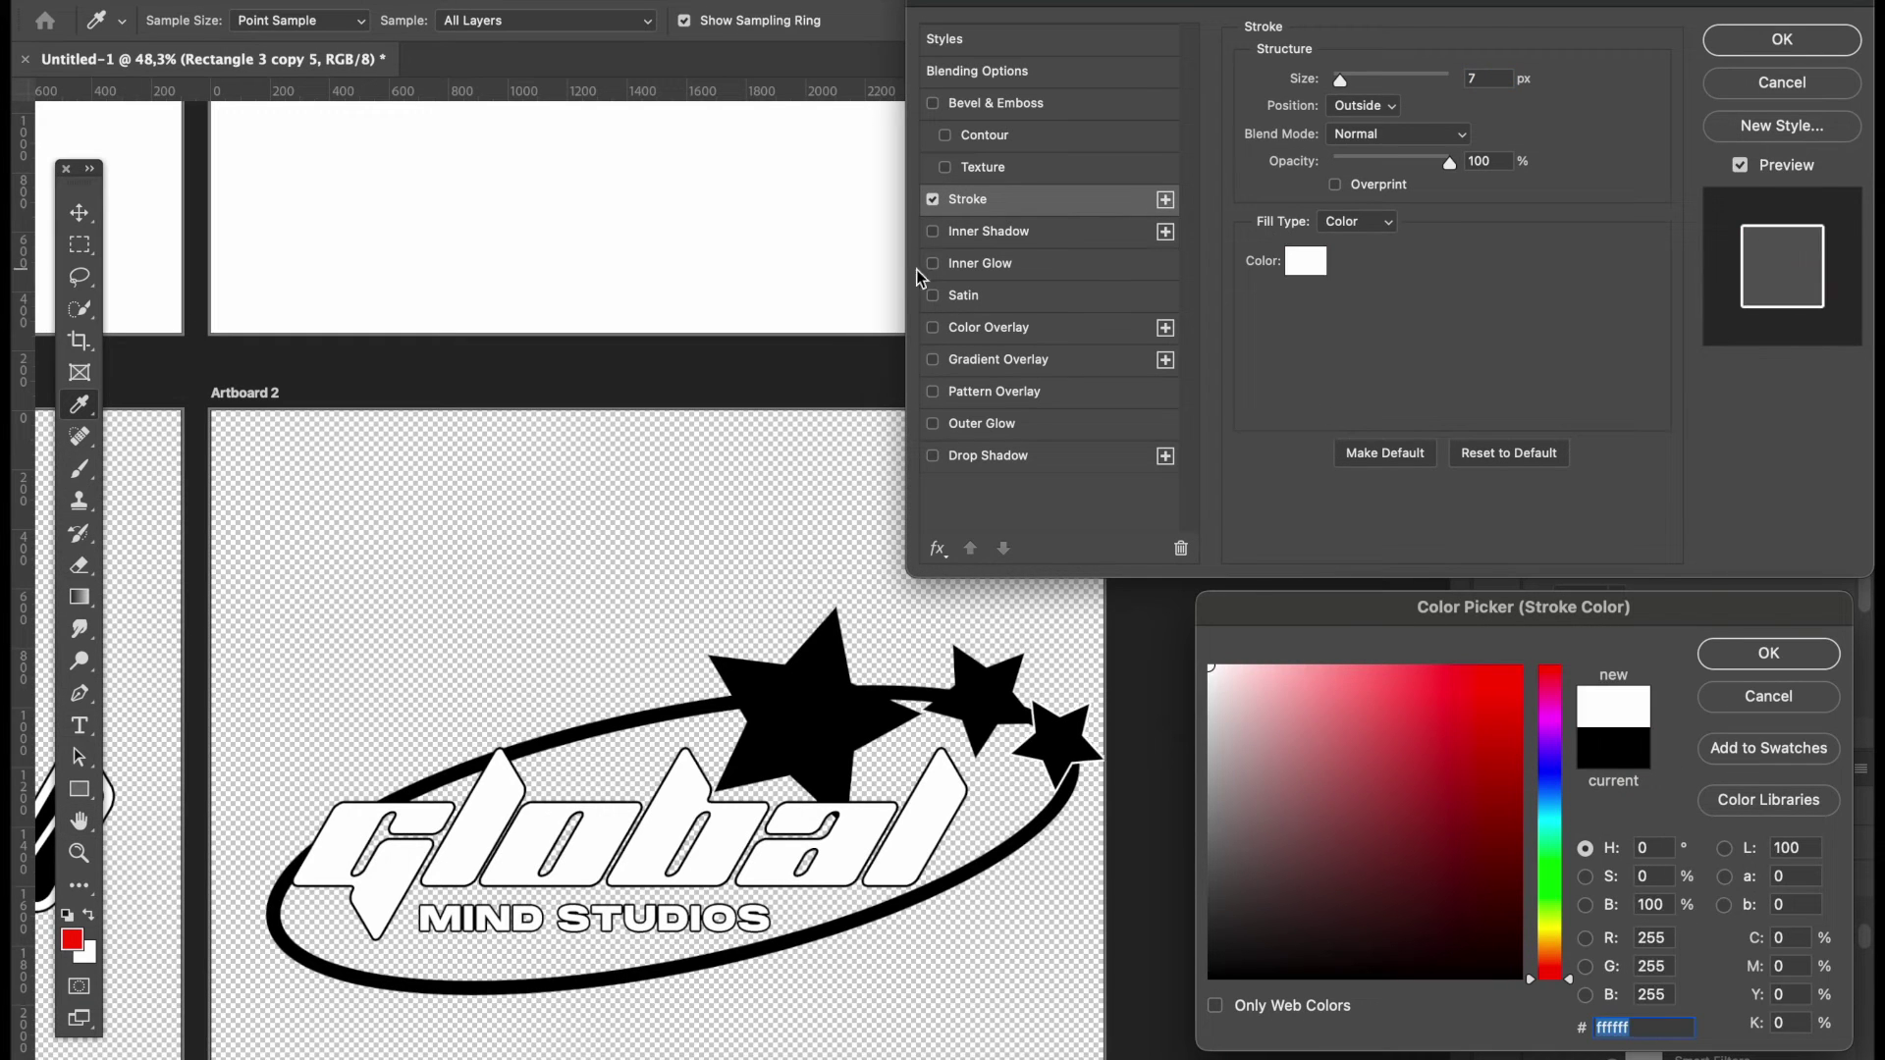
left_click(1748, 664)
left_click(1754, 44)
- Move the large star about 78 px left and the middle star about 104 px left to even out the spacing
key("v")
left_click(970, 693)
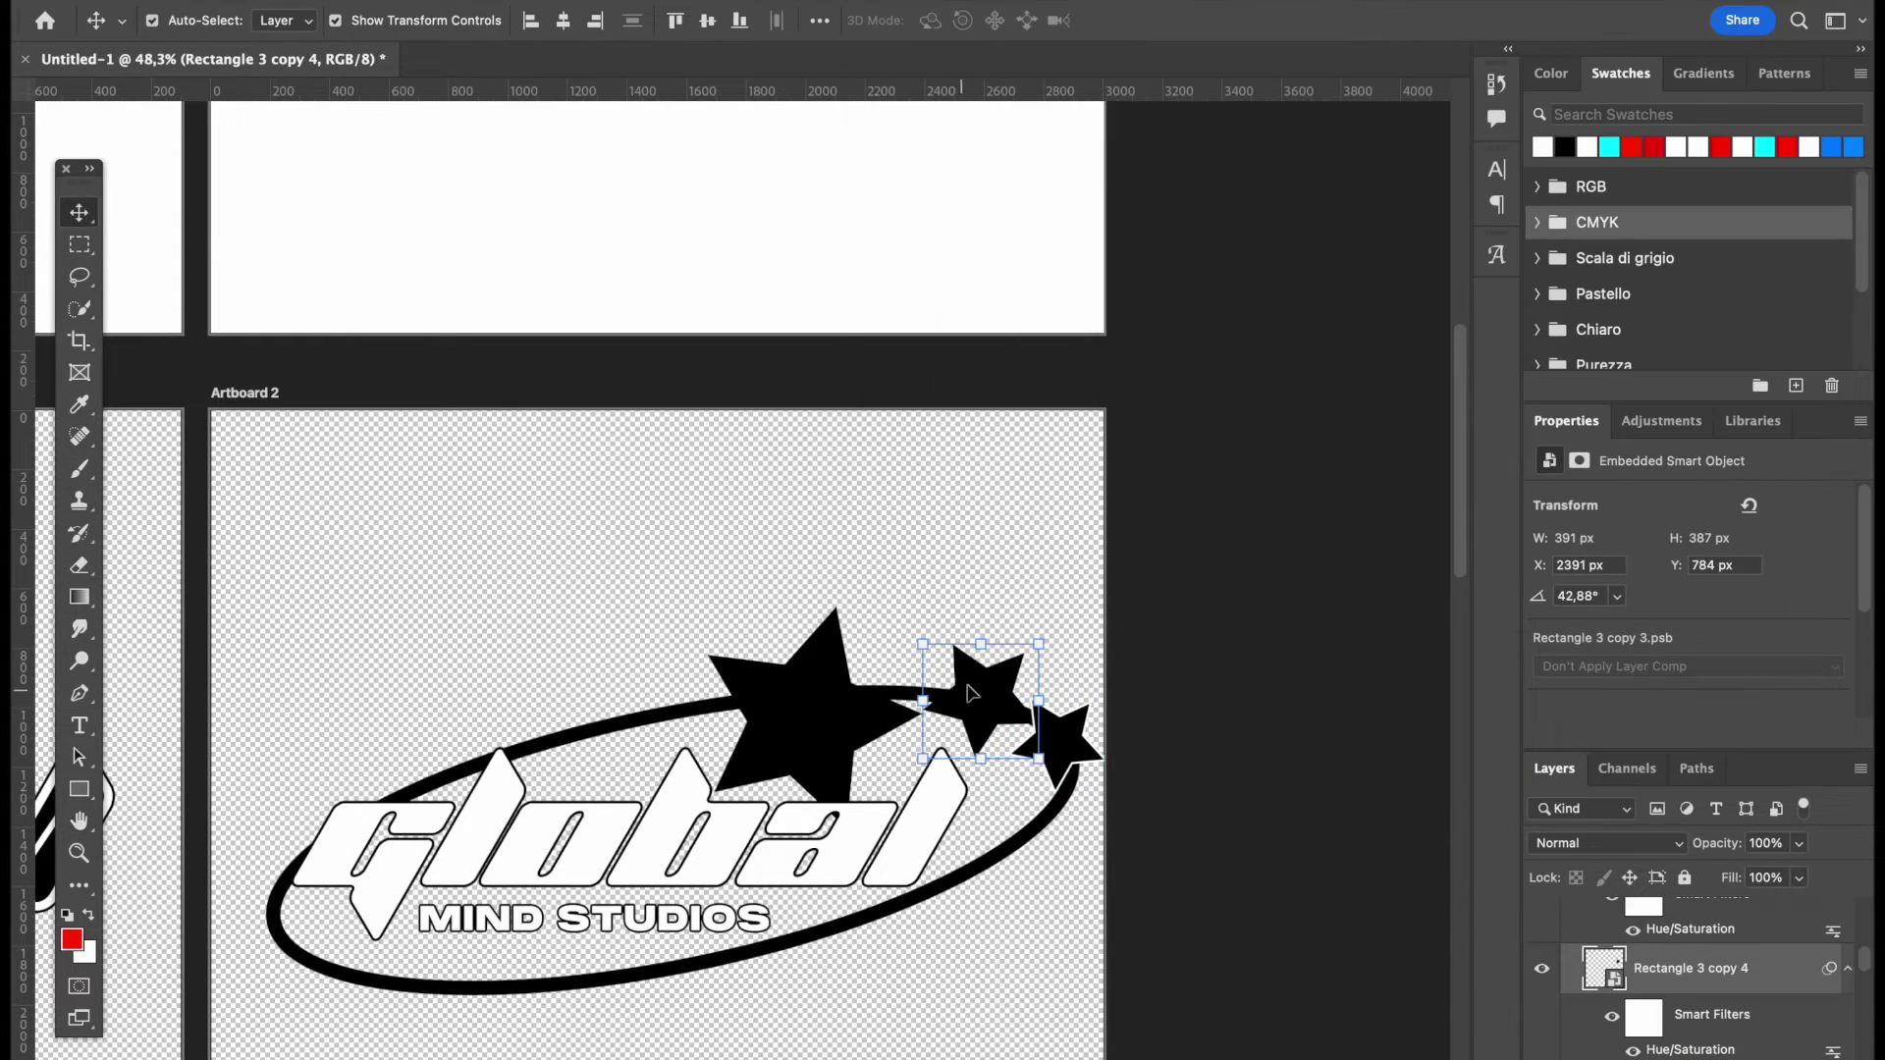
left_click_drag(967, 686, 967, 686)
left_click_drag(823, 718, 797, 726)
left_click(979, 705)
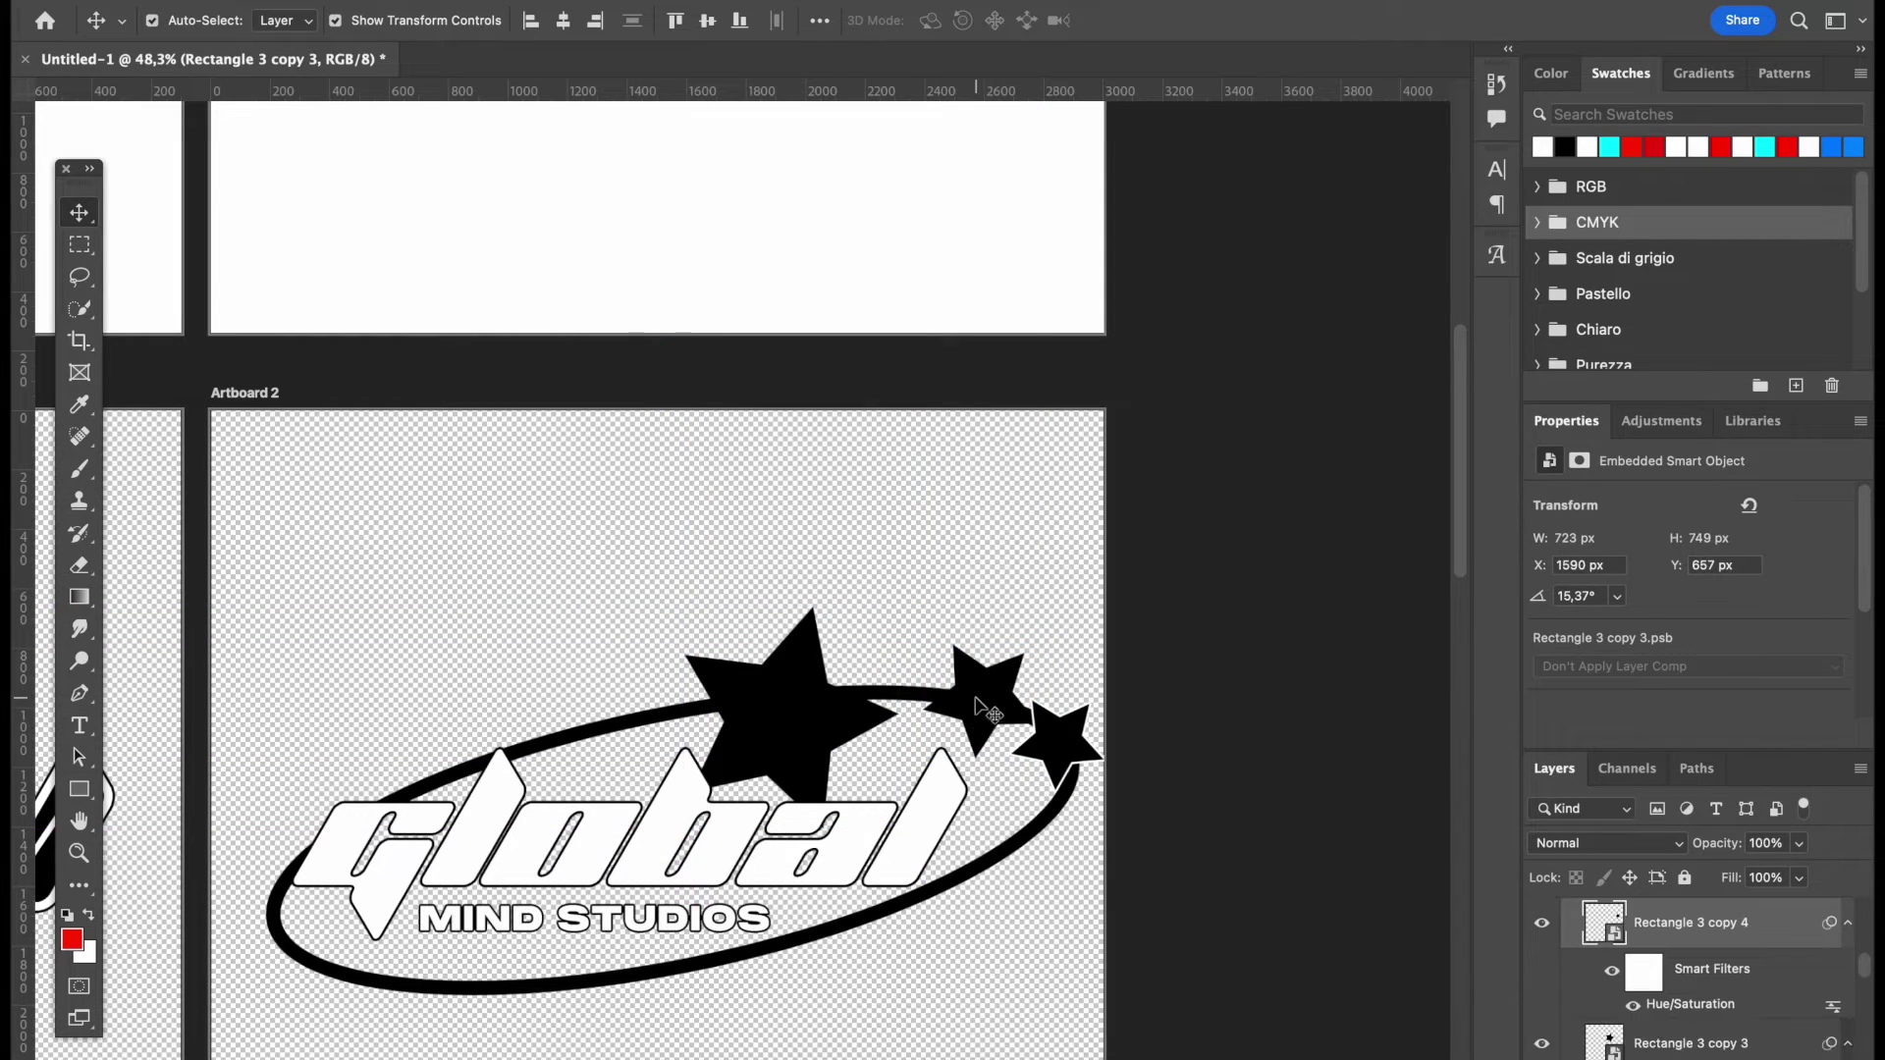
left_click_drag(979, 705, 950, 705)
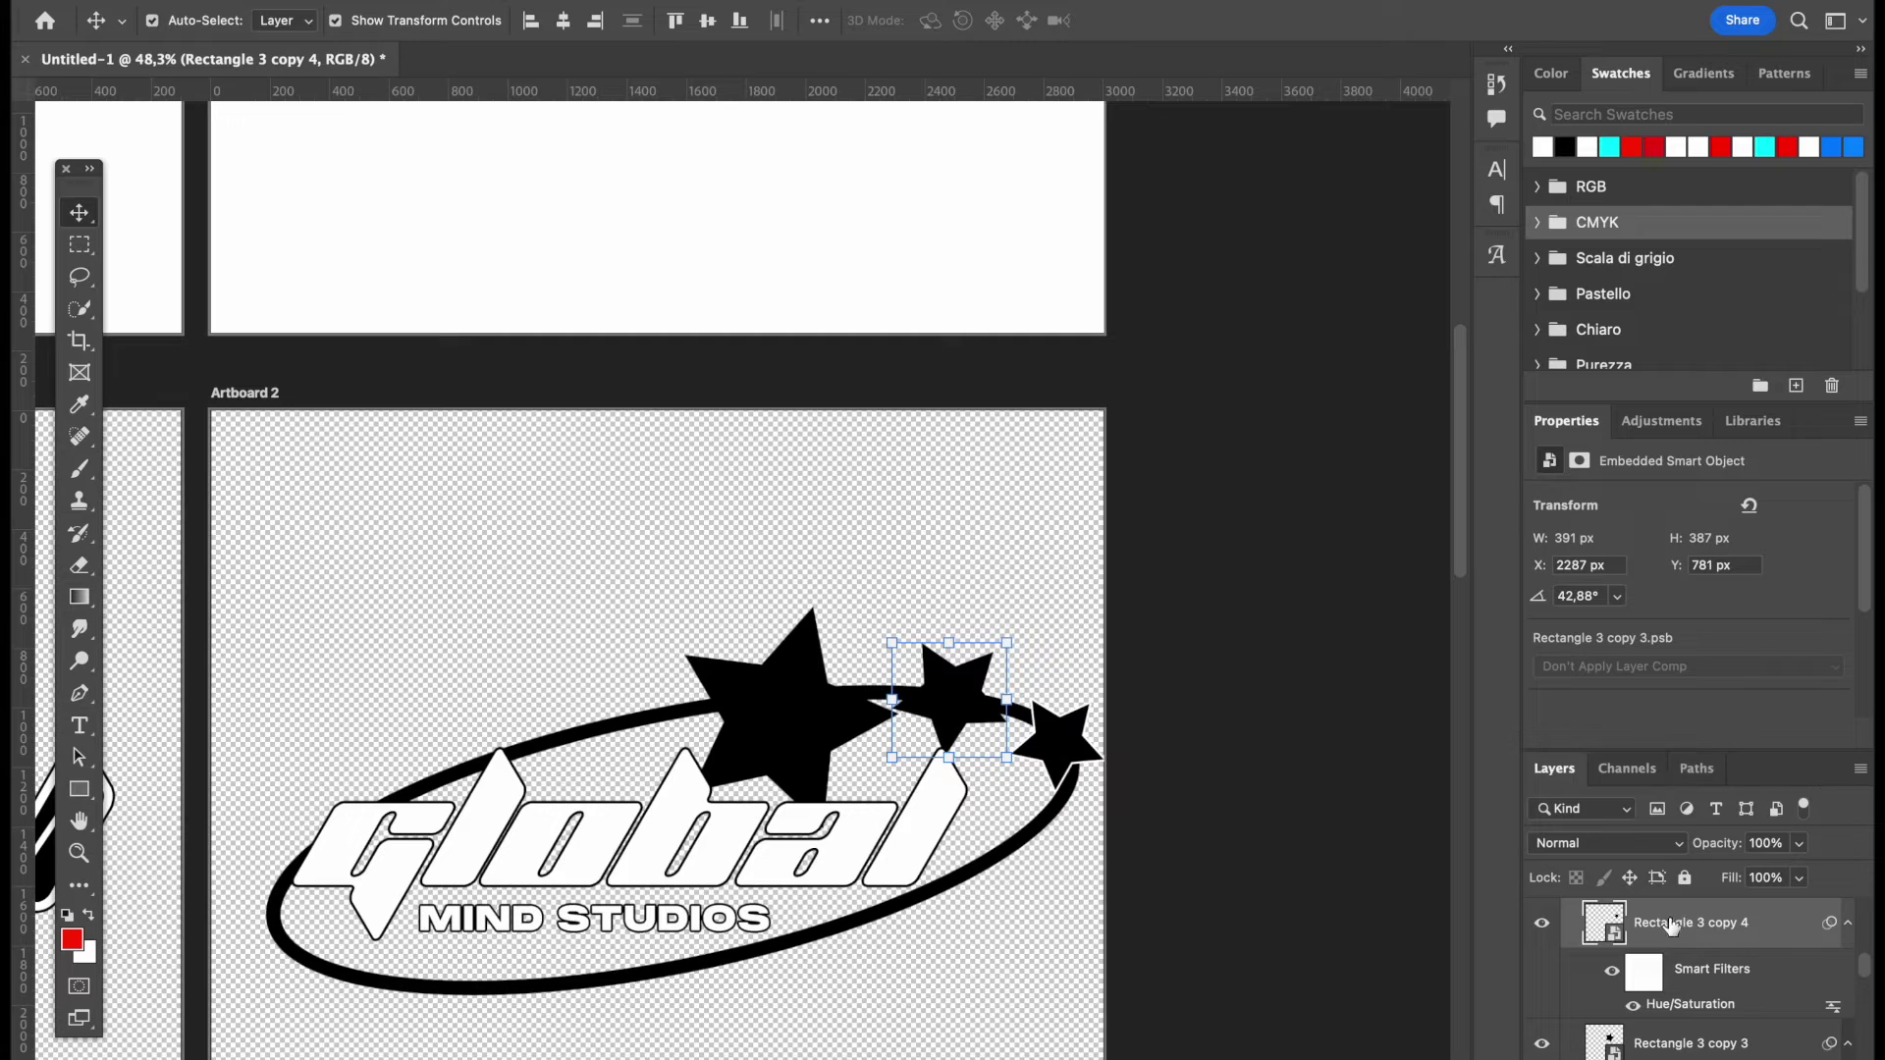
key("alt+bracketright")
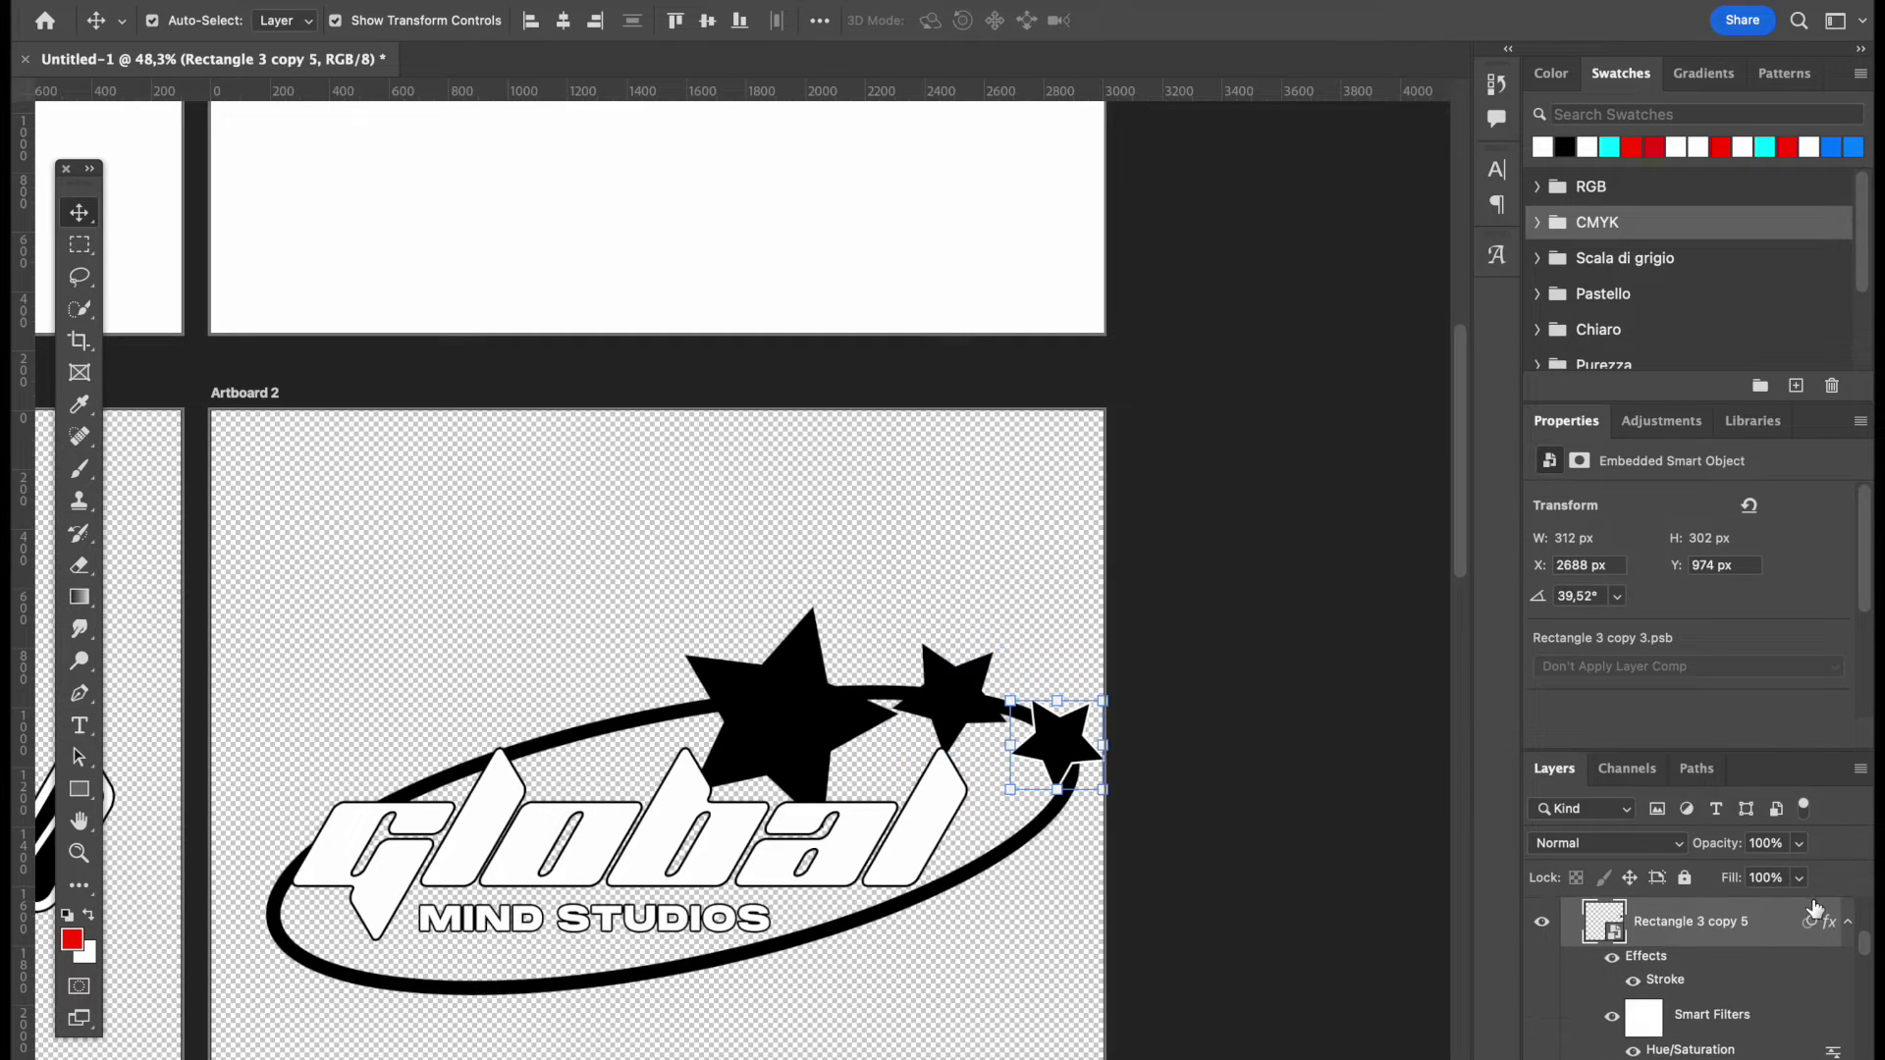
double_click(1779, 926)
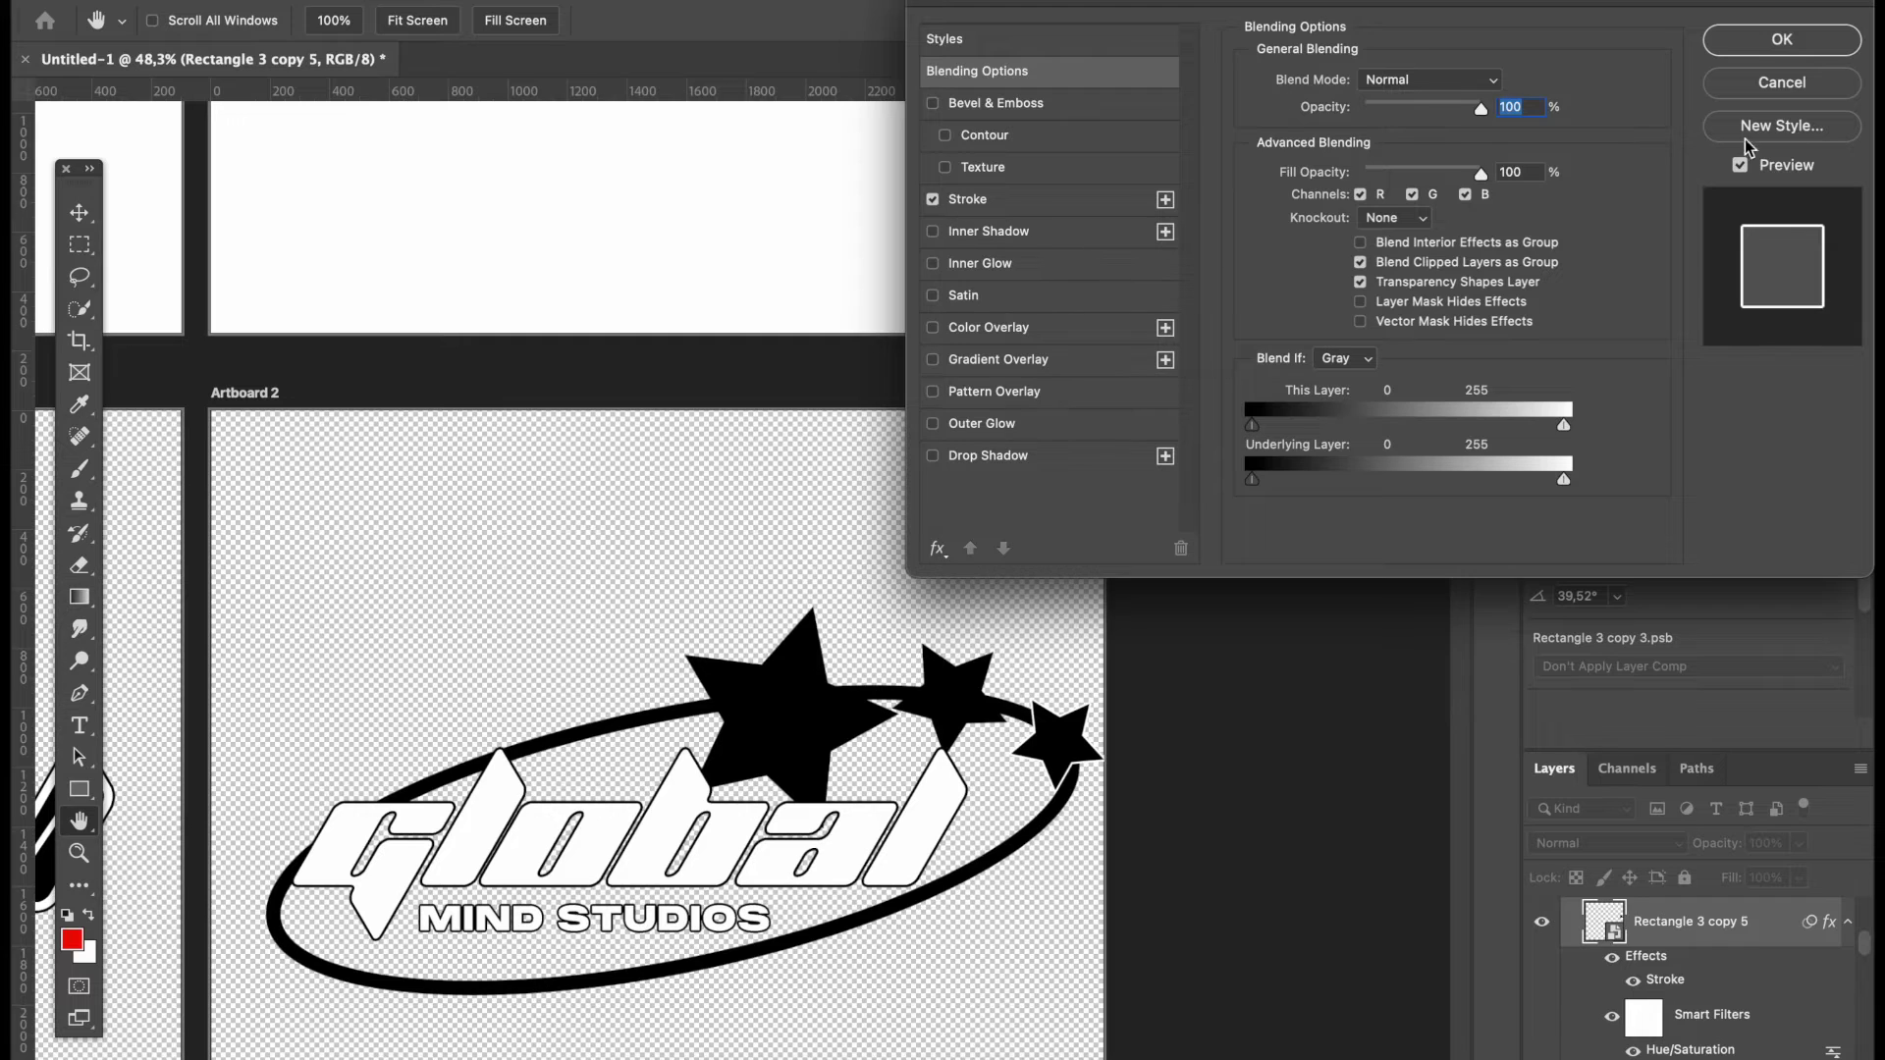
left_click(1781, 82)
- Apply the same white stroke layer effect to the middle star and the large star
key("alt+bracketleft")
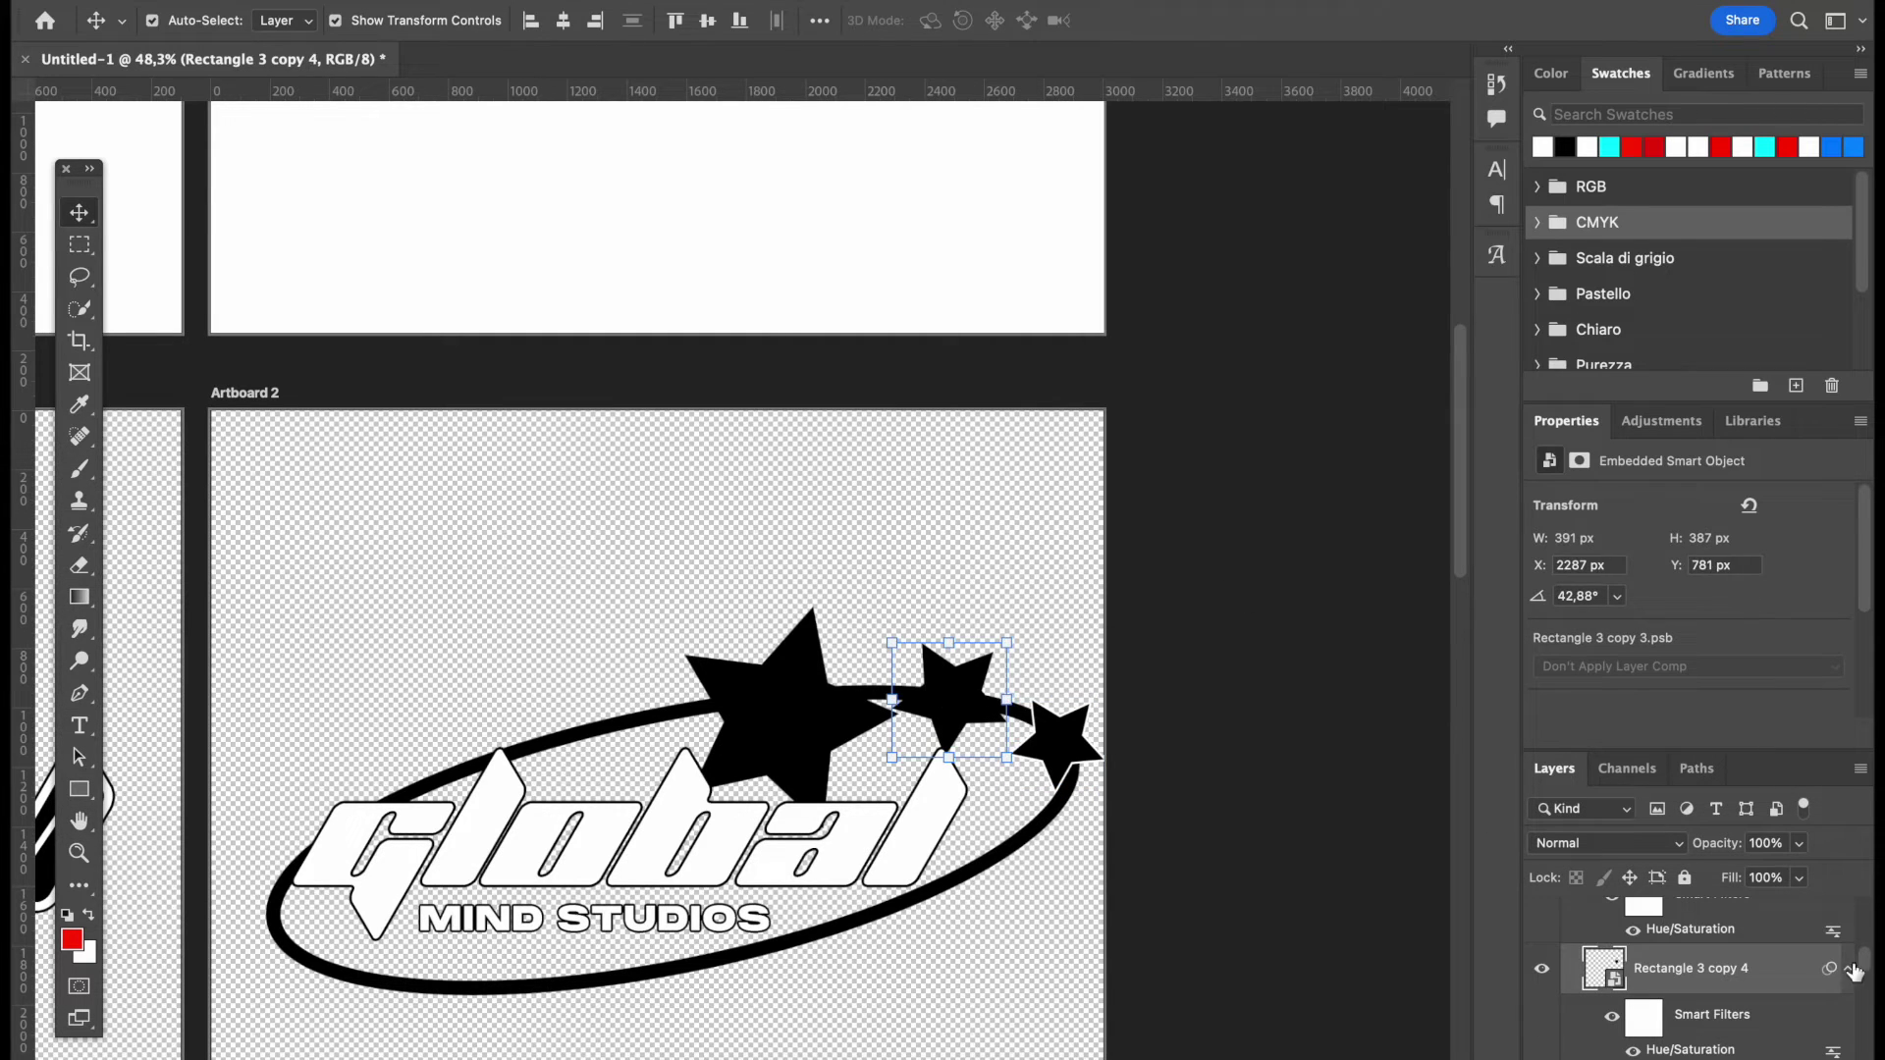
double_click(1815, 966)
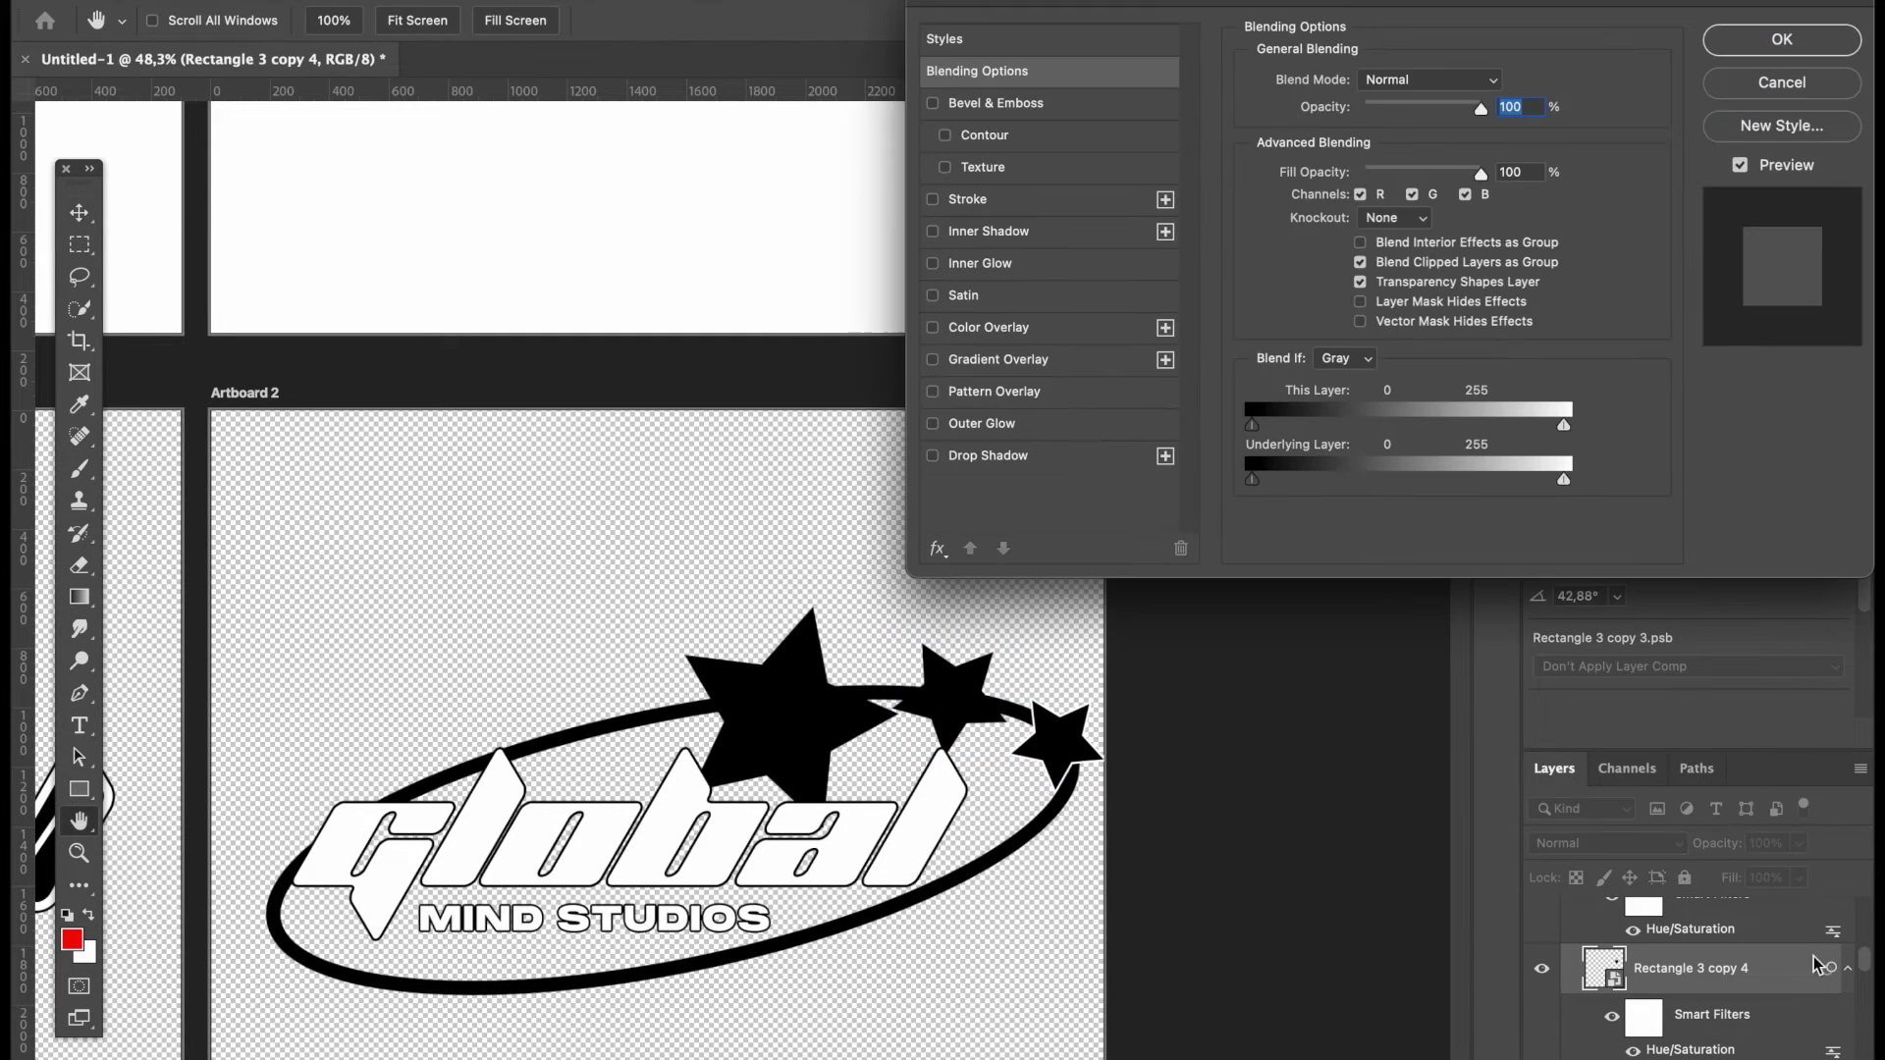
left_click(932, 201)
left_click(1777, 44)
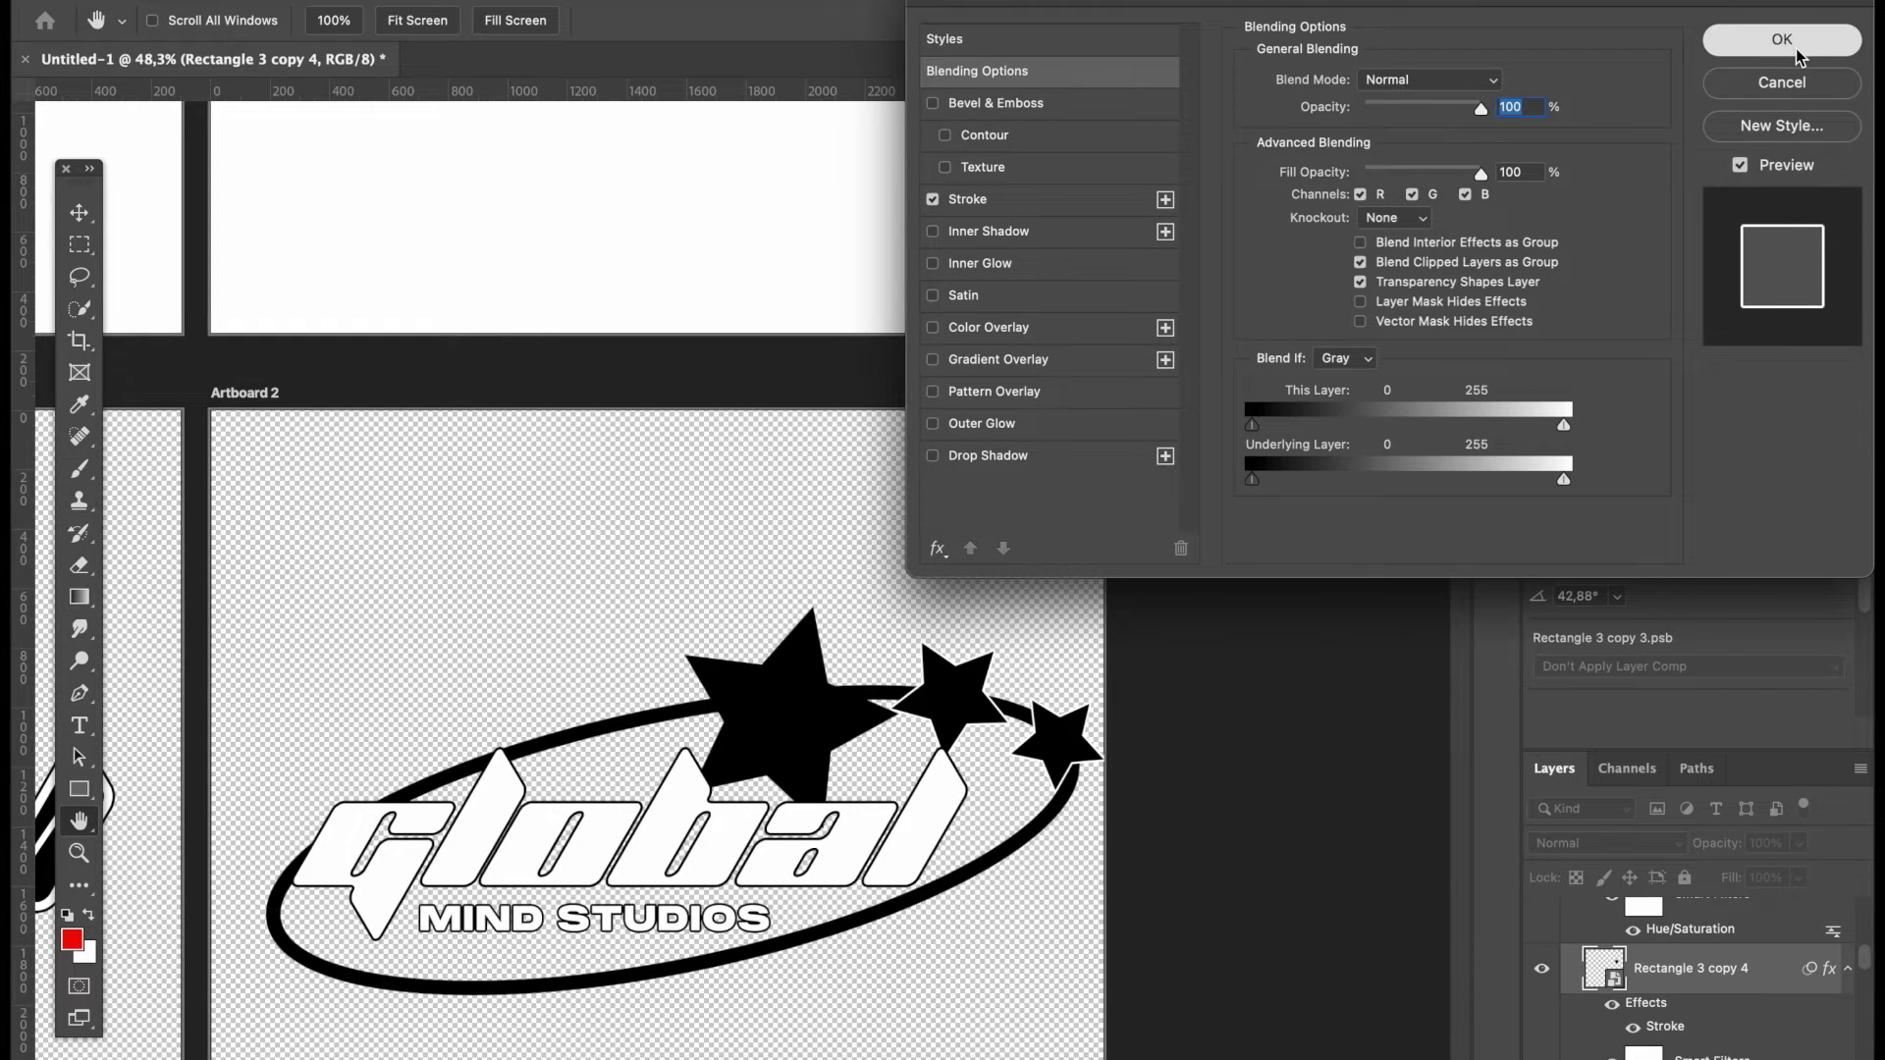
left_click(797, 695)
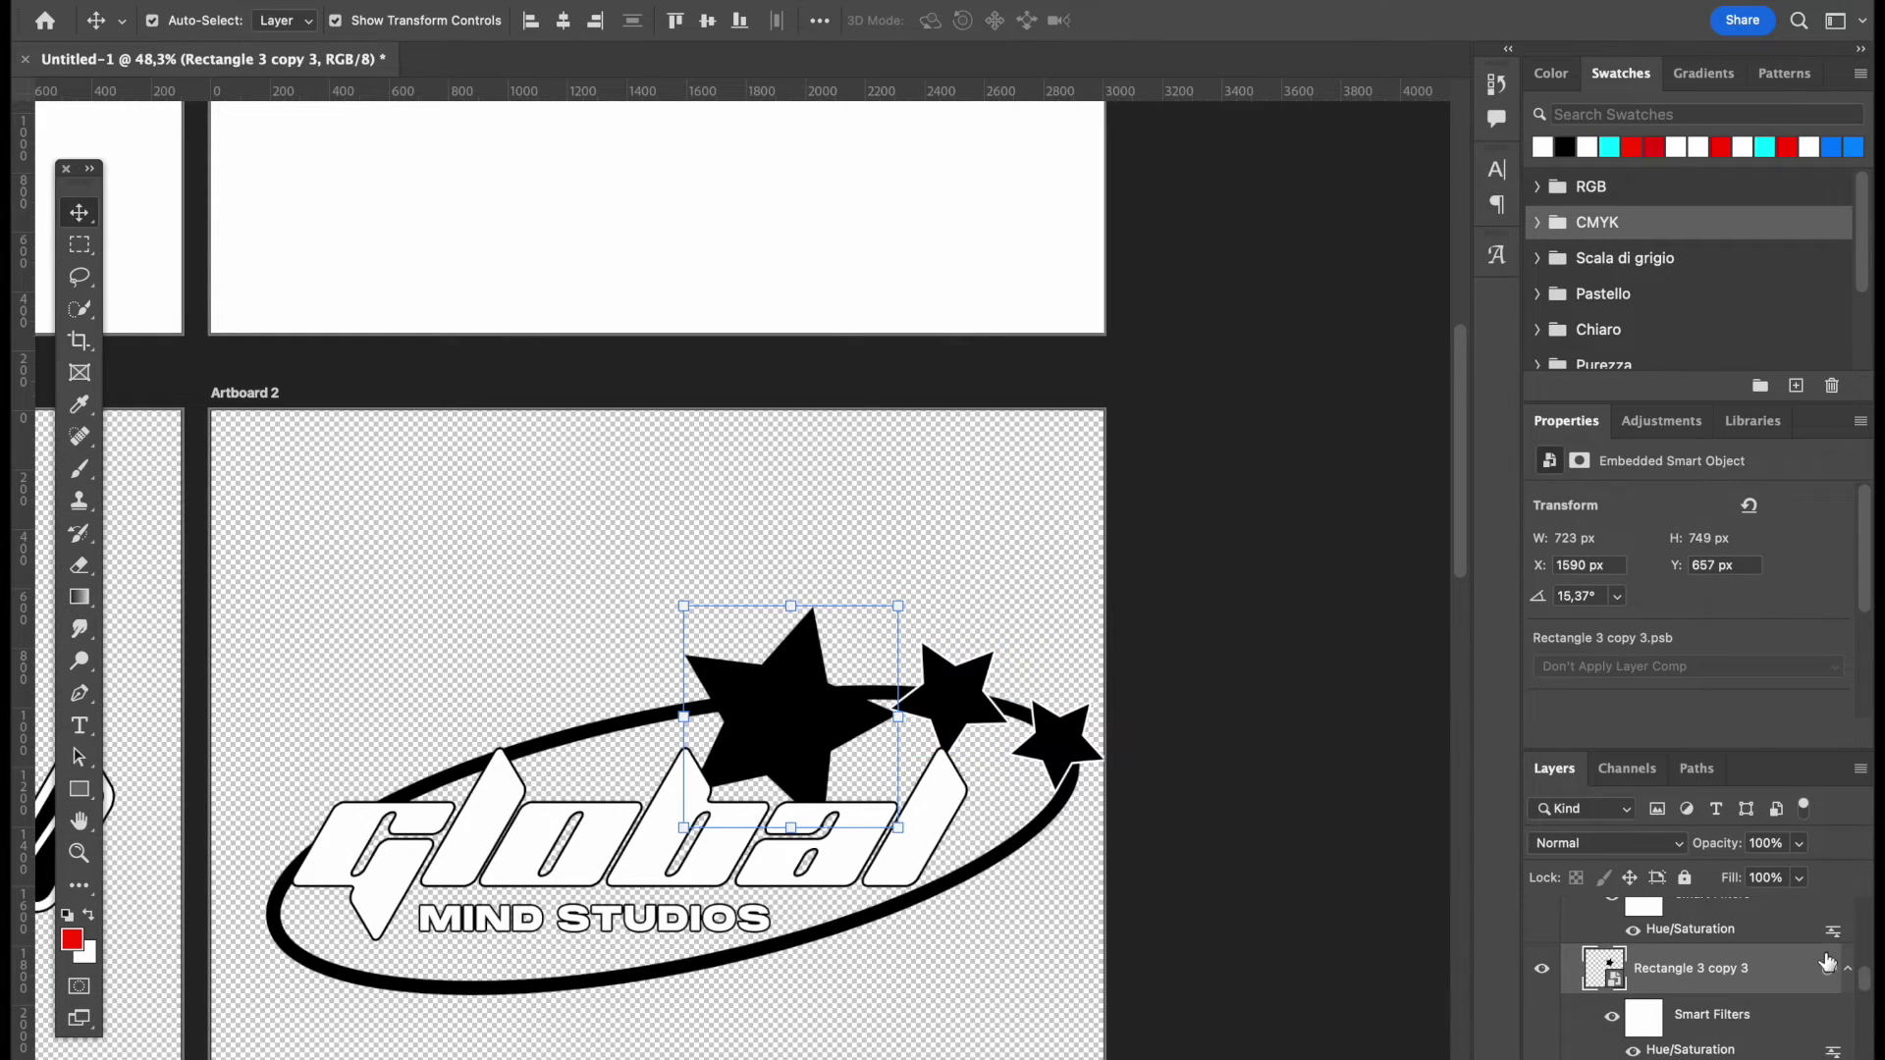
double_click(1777, 988)
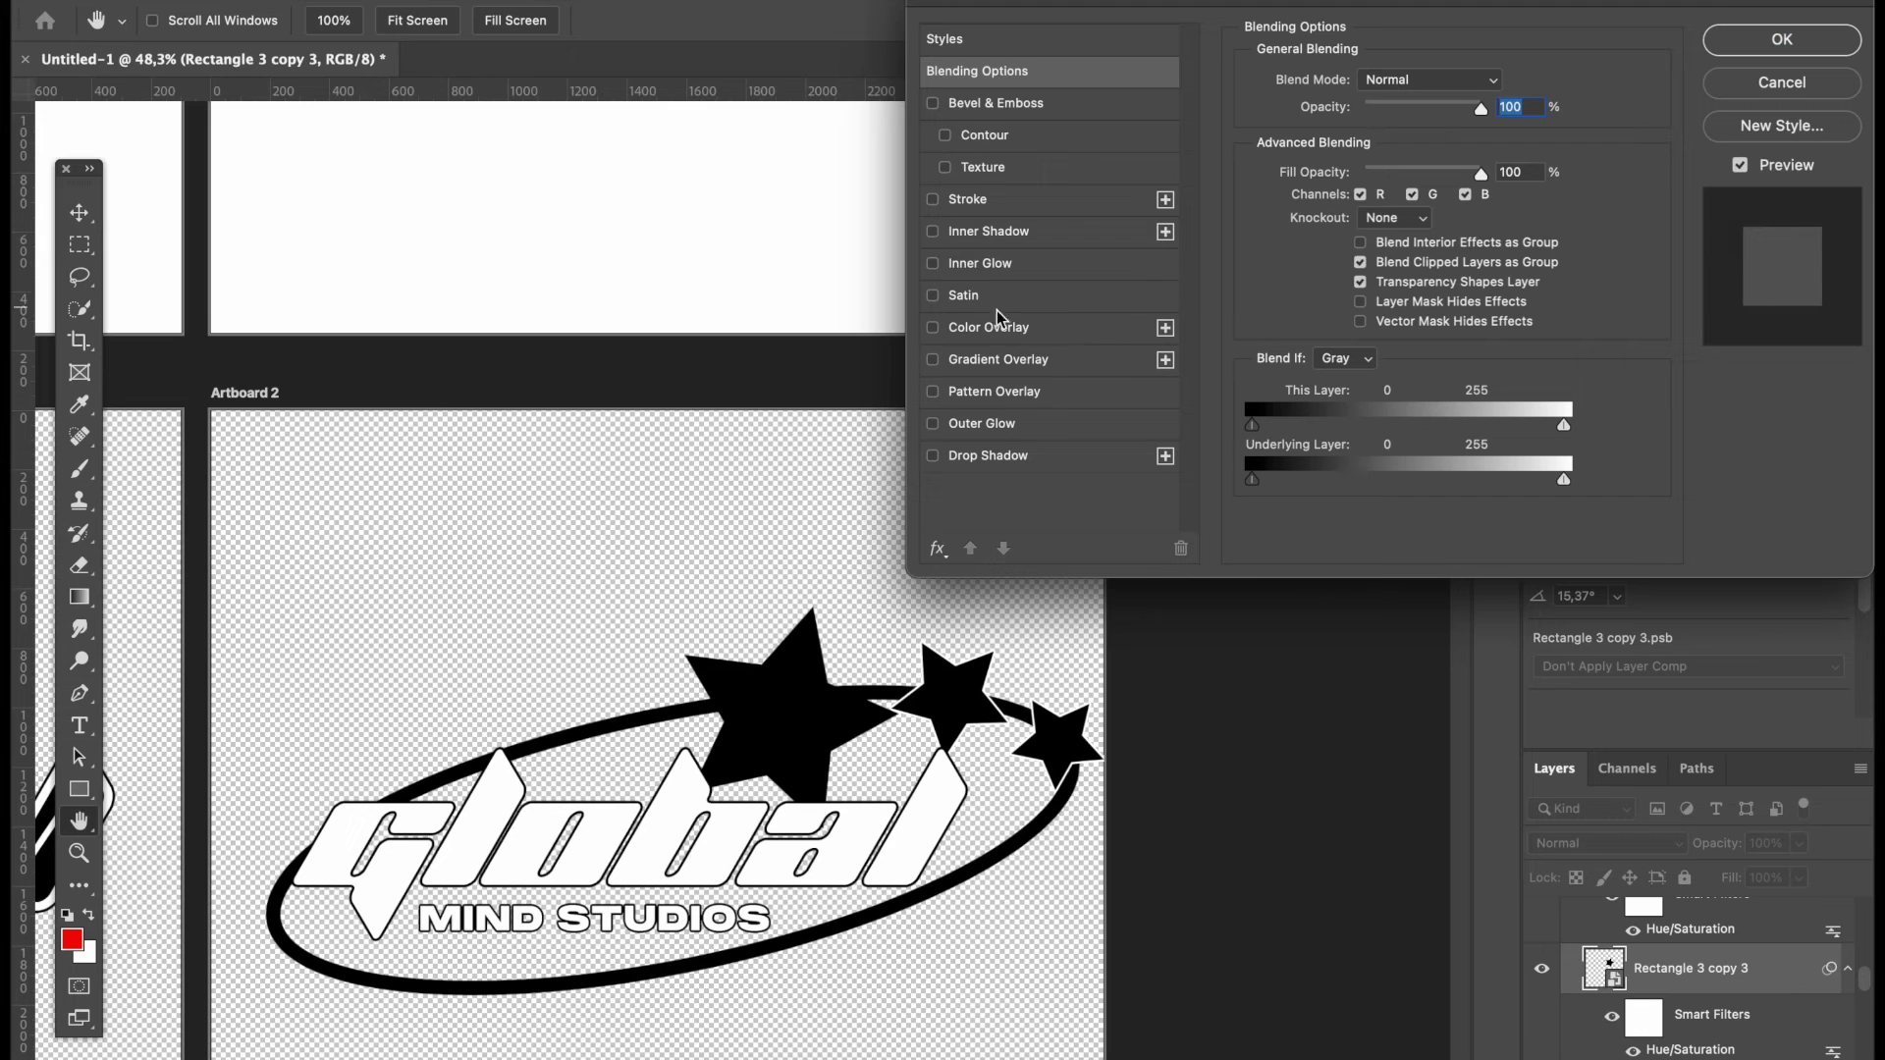
left_click(932, 200)
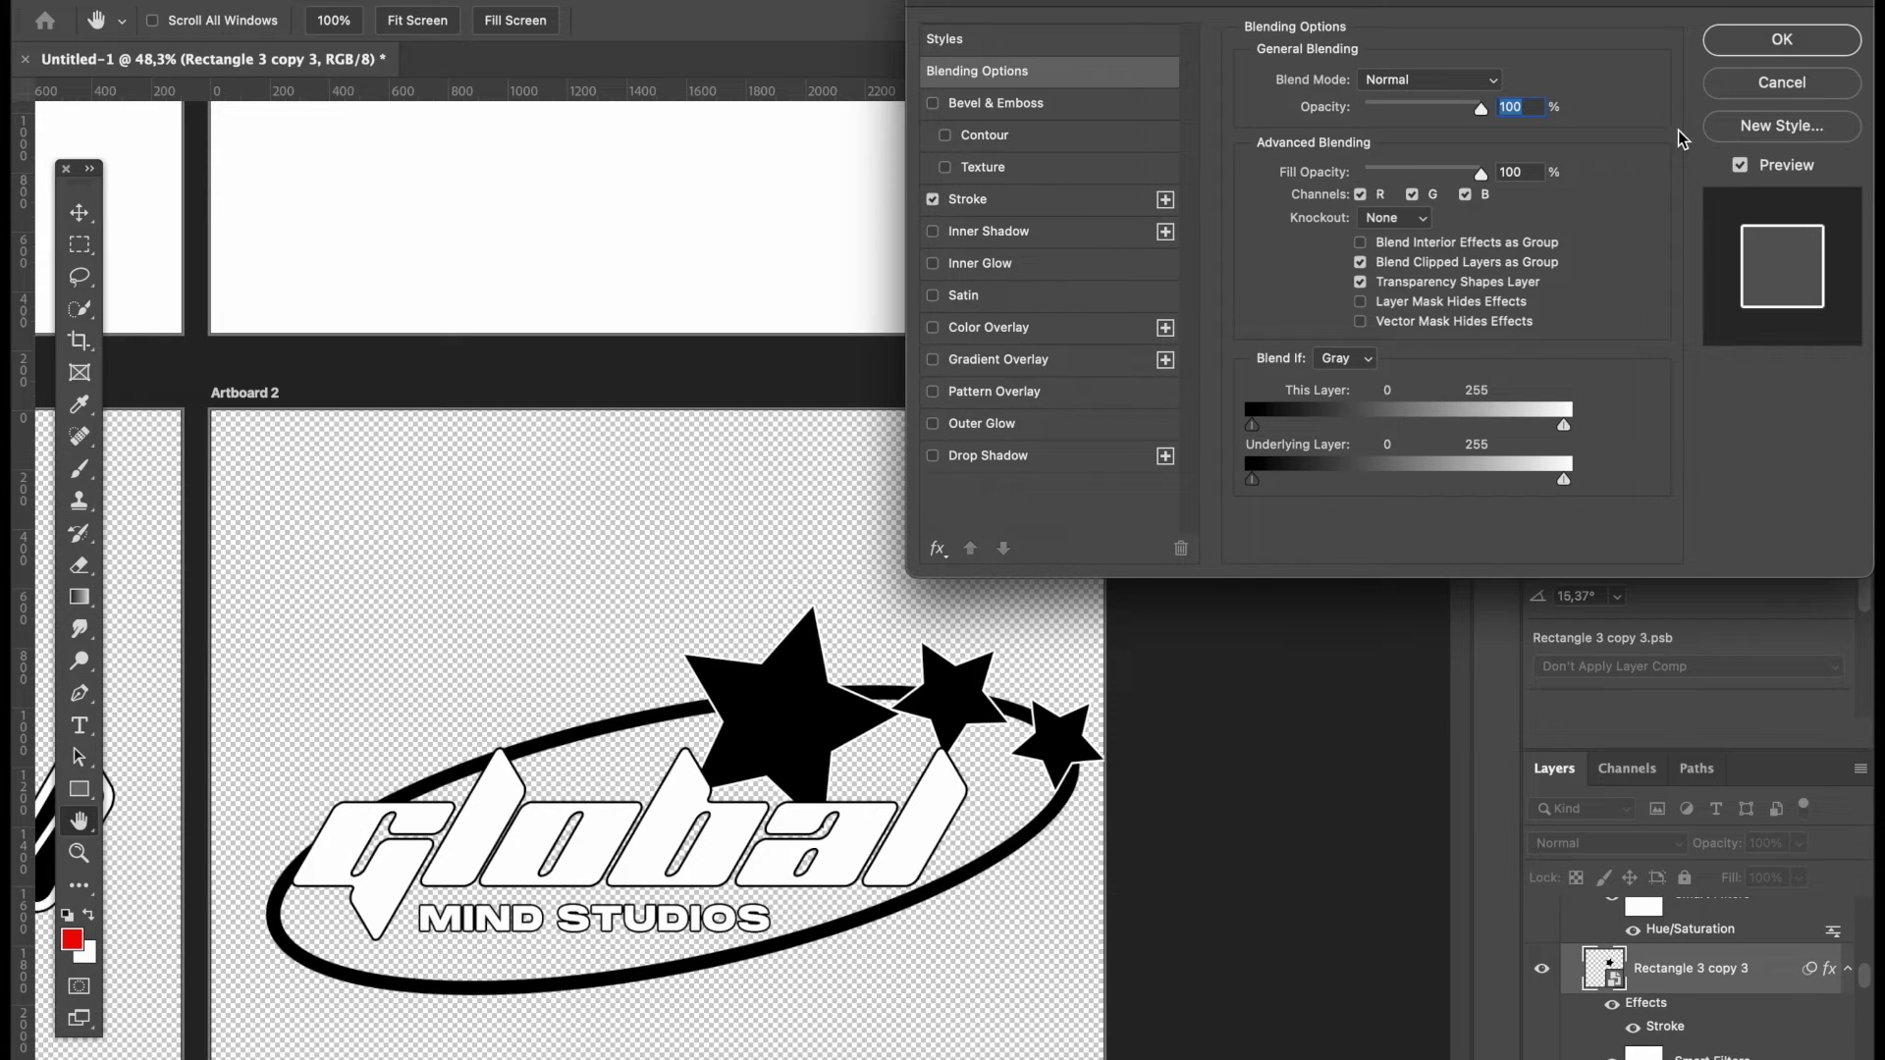
left_click(1773, 45)
left_click(1213, 379)
scroll(1214, 379, "down", 5)
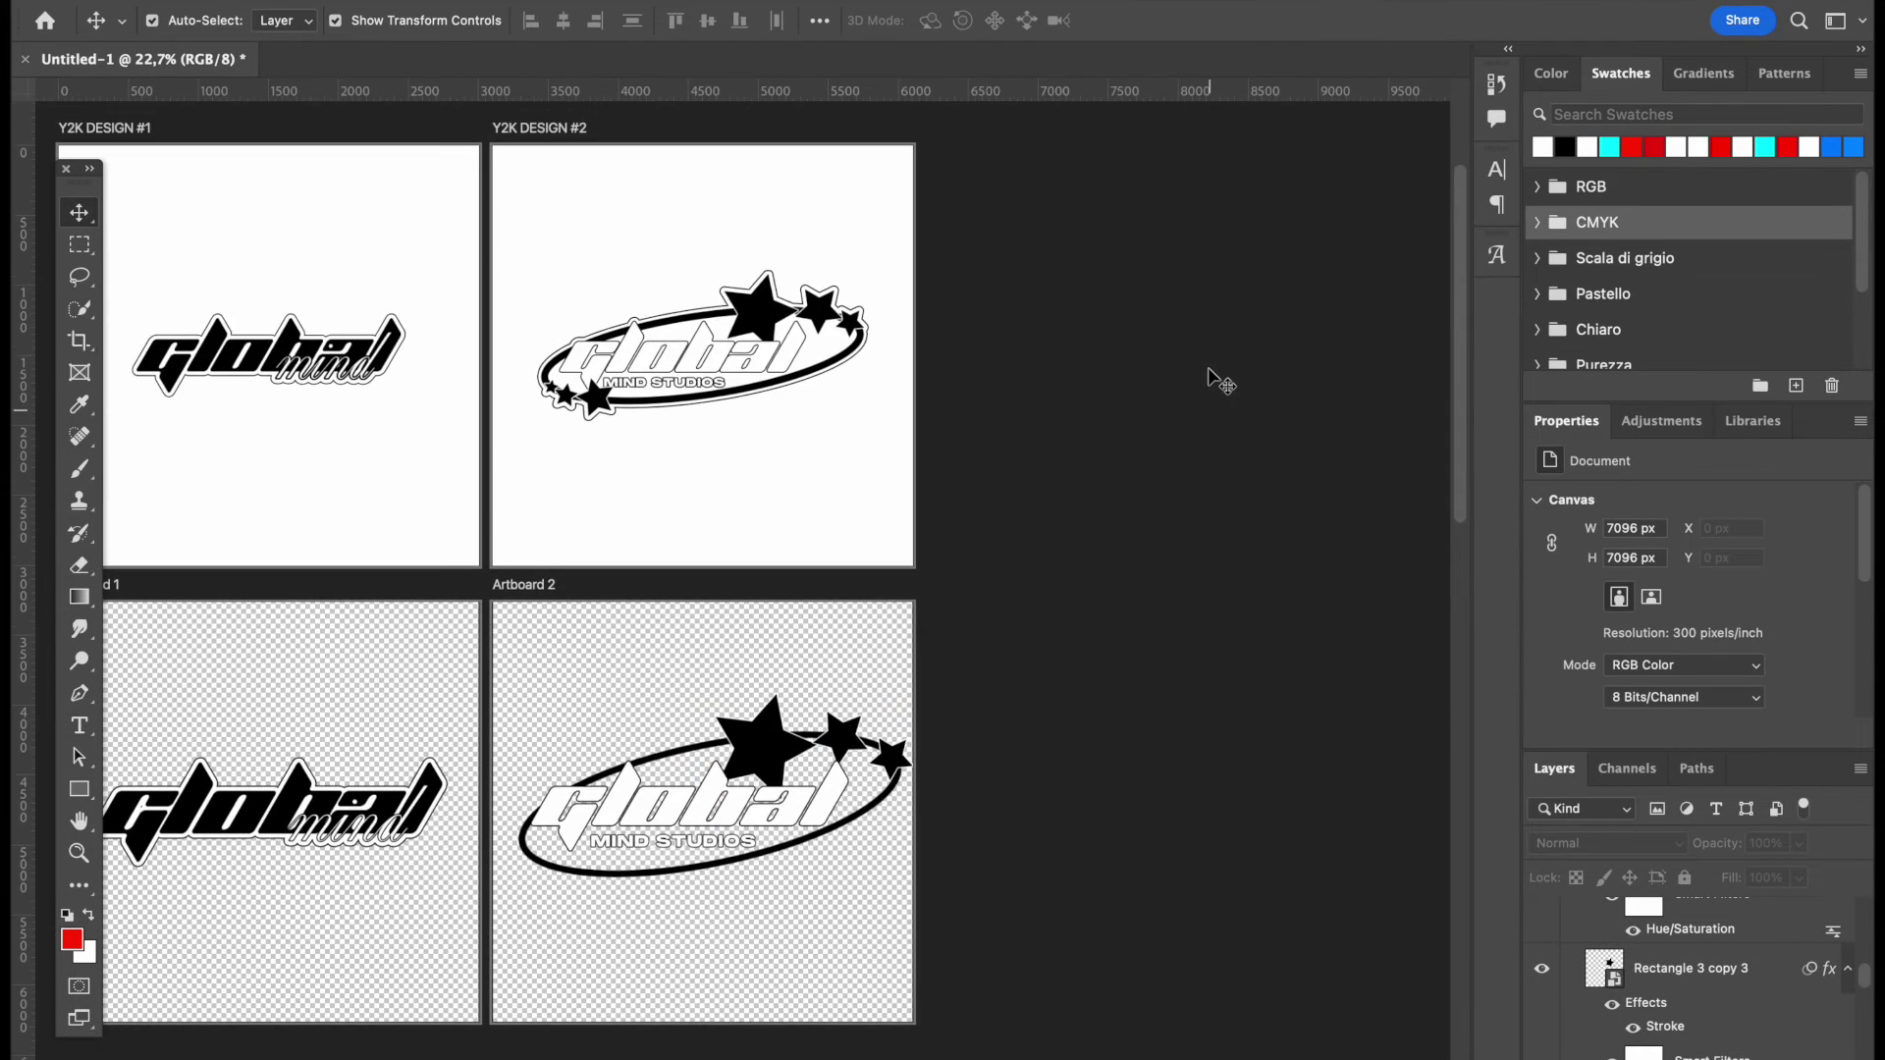
scroll(1213, 379, "up", 1)
scroll(1217, 381, "up", 3)
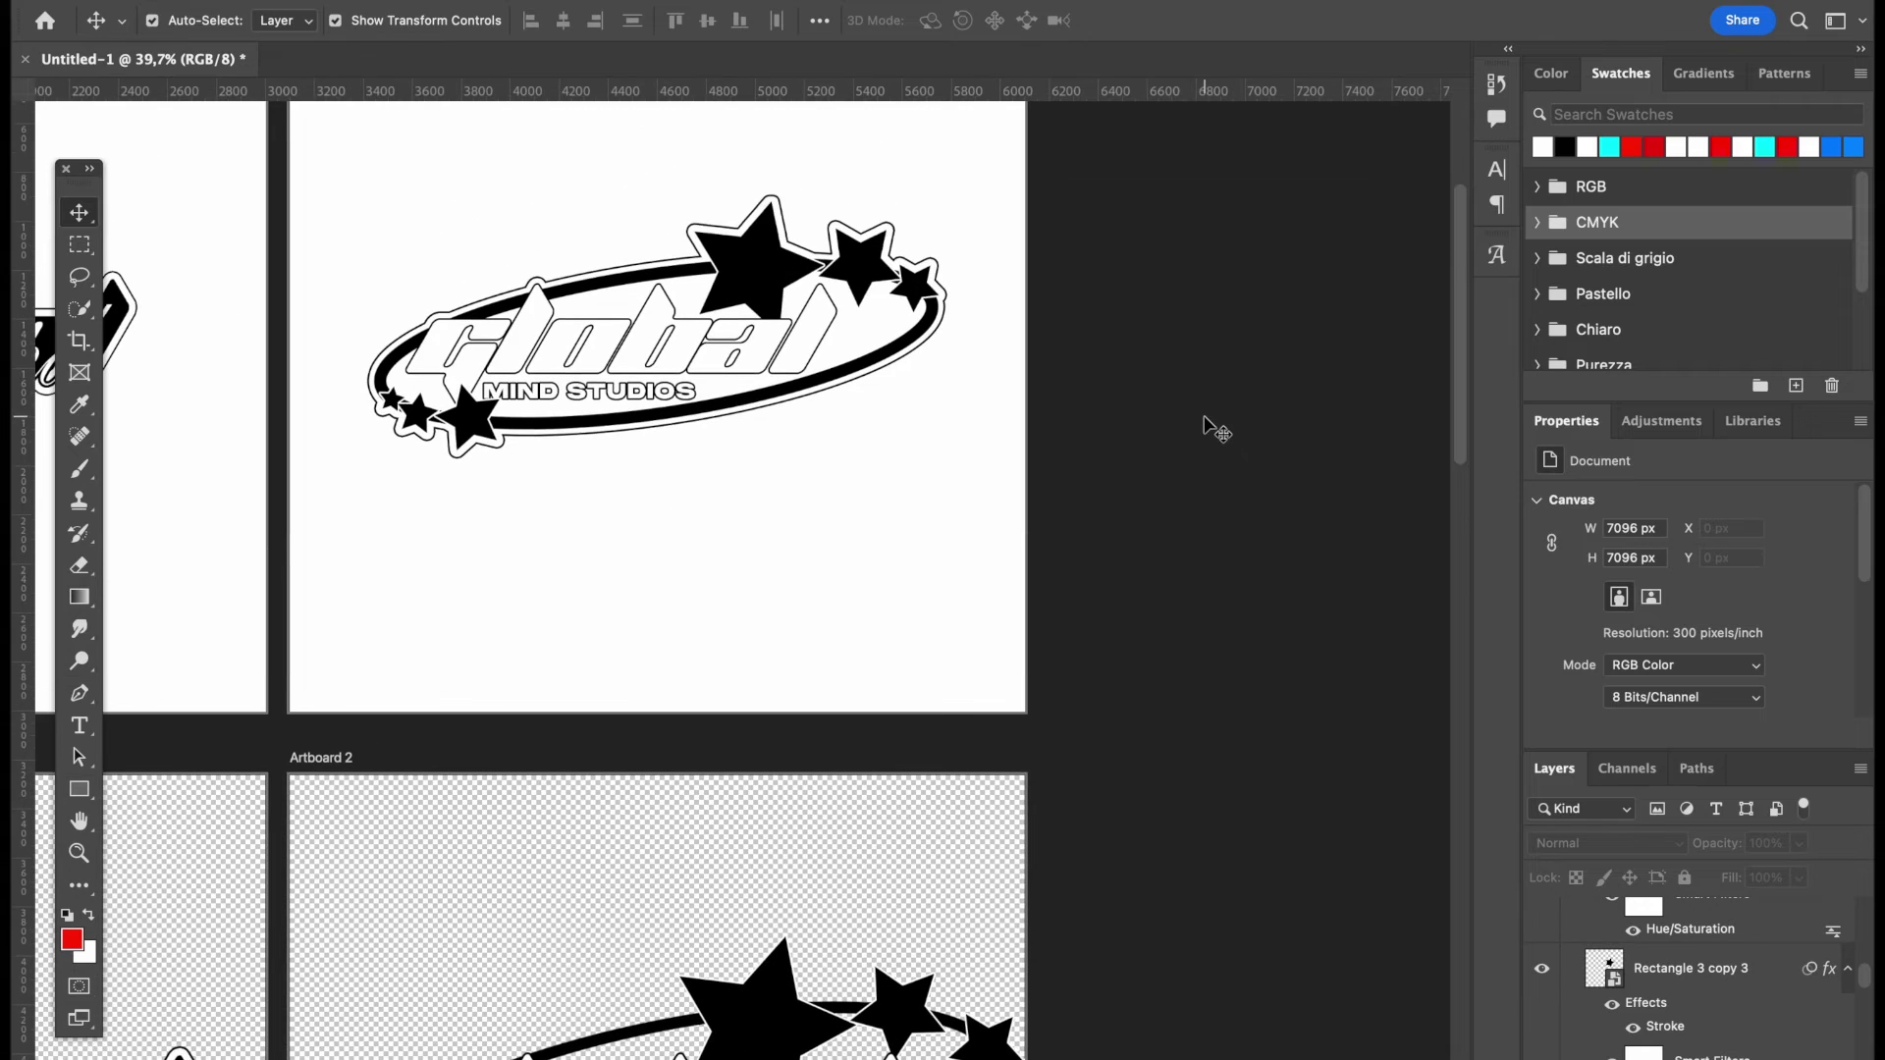
scroll(1214, 430, "down", 5)
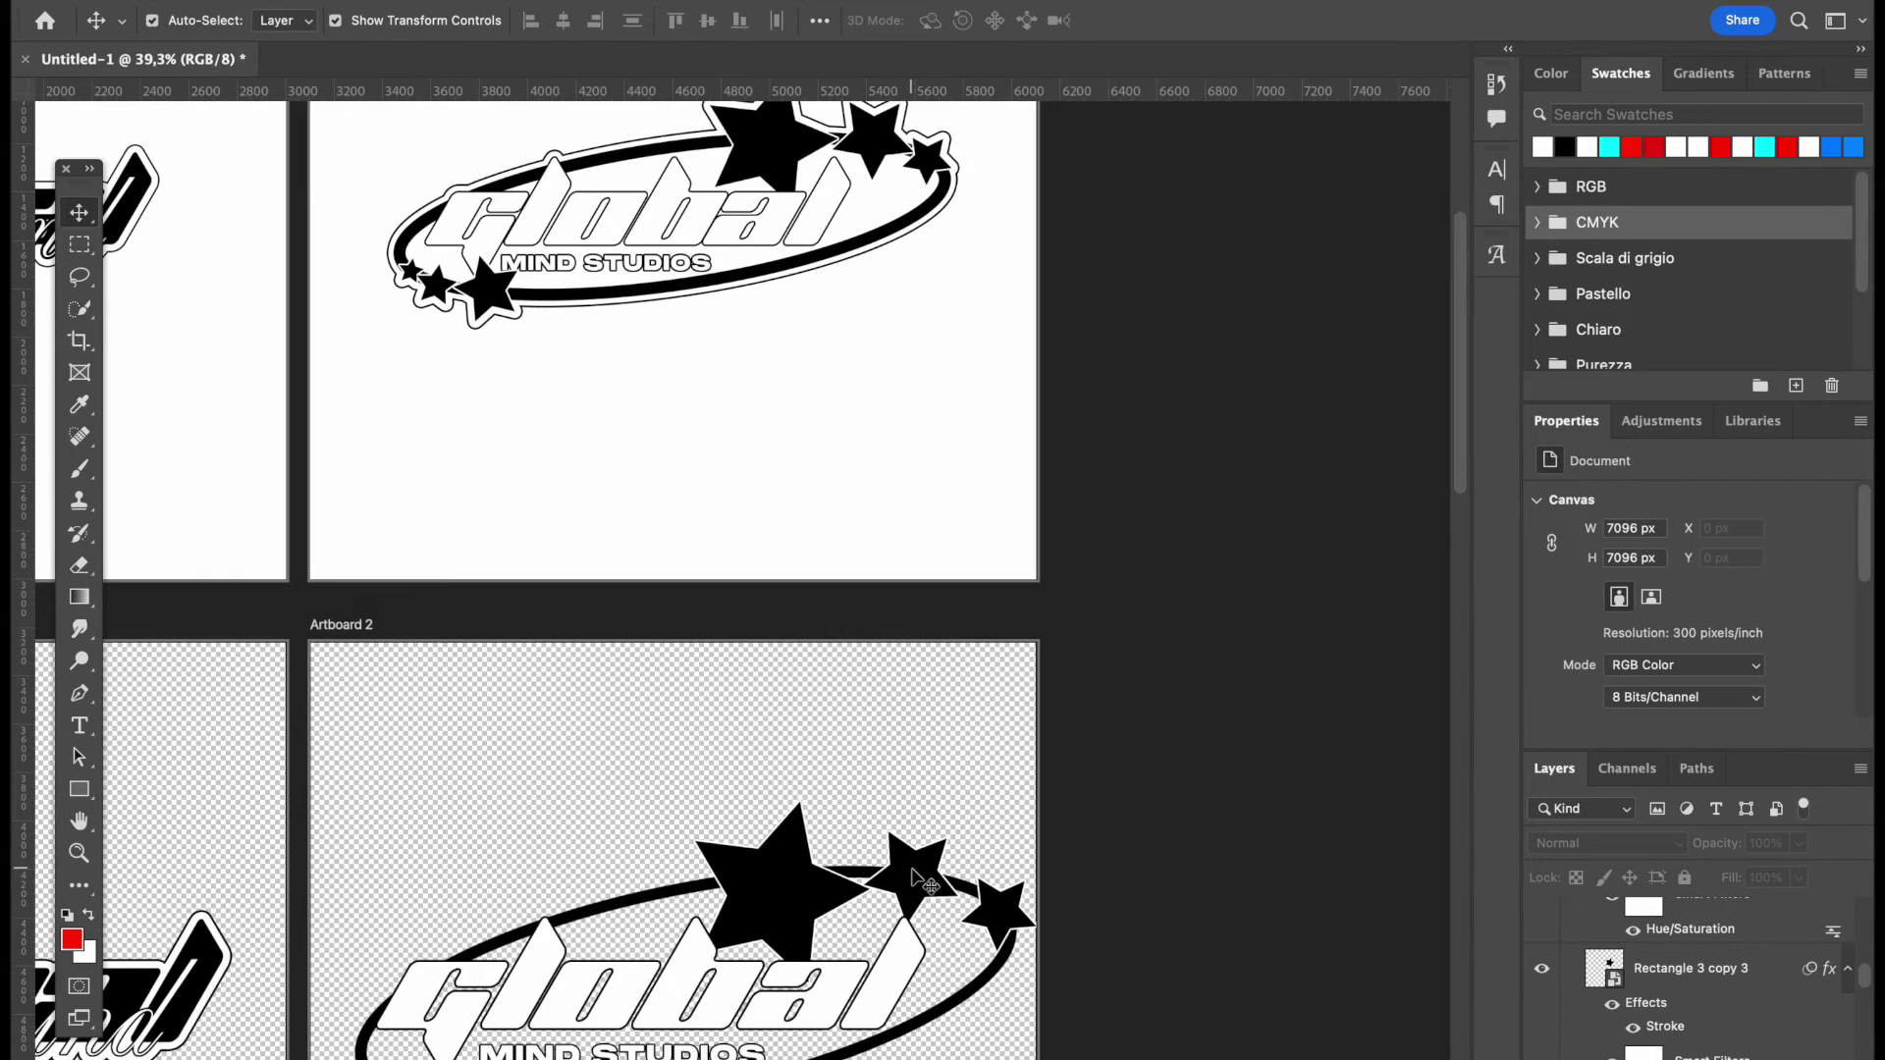
- Nudge the middle star slightly down and right and the large star slightly right on the ring
mouse_move(909, 864)
left_mouse_down()
mouse_move(921, 901)
mouse_move(930, 888)
left_mouse_up()
left_click_drag(789, 891, 806, 889)
left_click(1337, 764)
scroll(1337, 764, "up", 3)
scroll(1337, 764, "down", 5)
scroll(962, 587, "up", 8)
scroll(962, 587, "down", 6)
- Scale the large star down to 39.01% and reposition it on the upper part of the ring
left_click_drag(926, 854, 988, 857)
key("super+t")
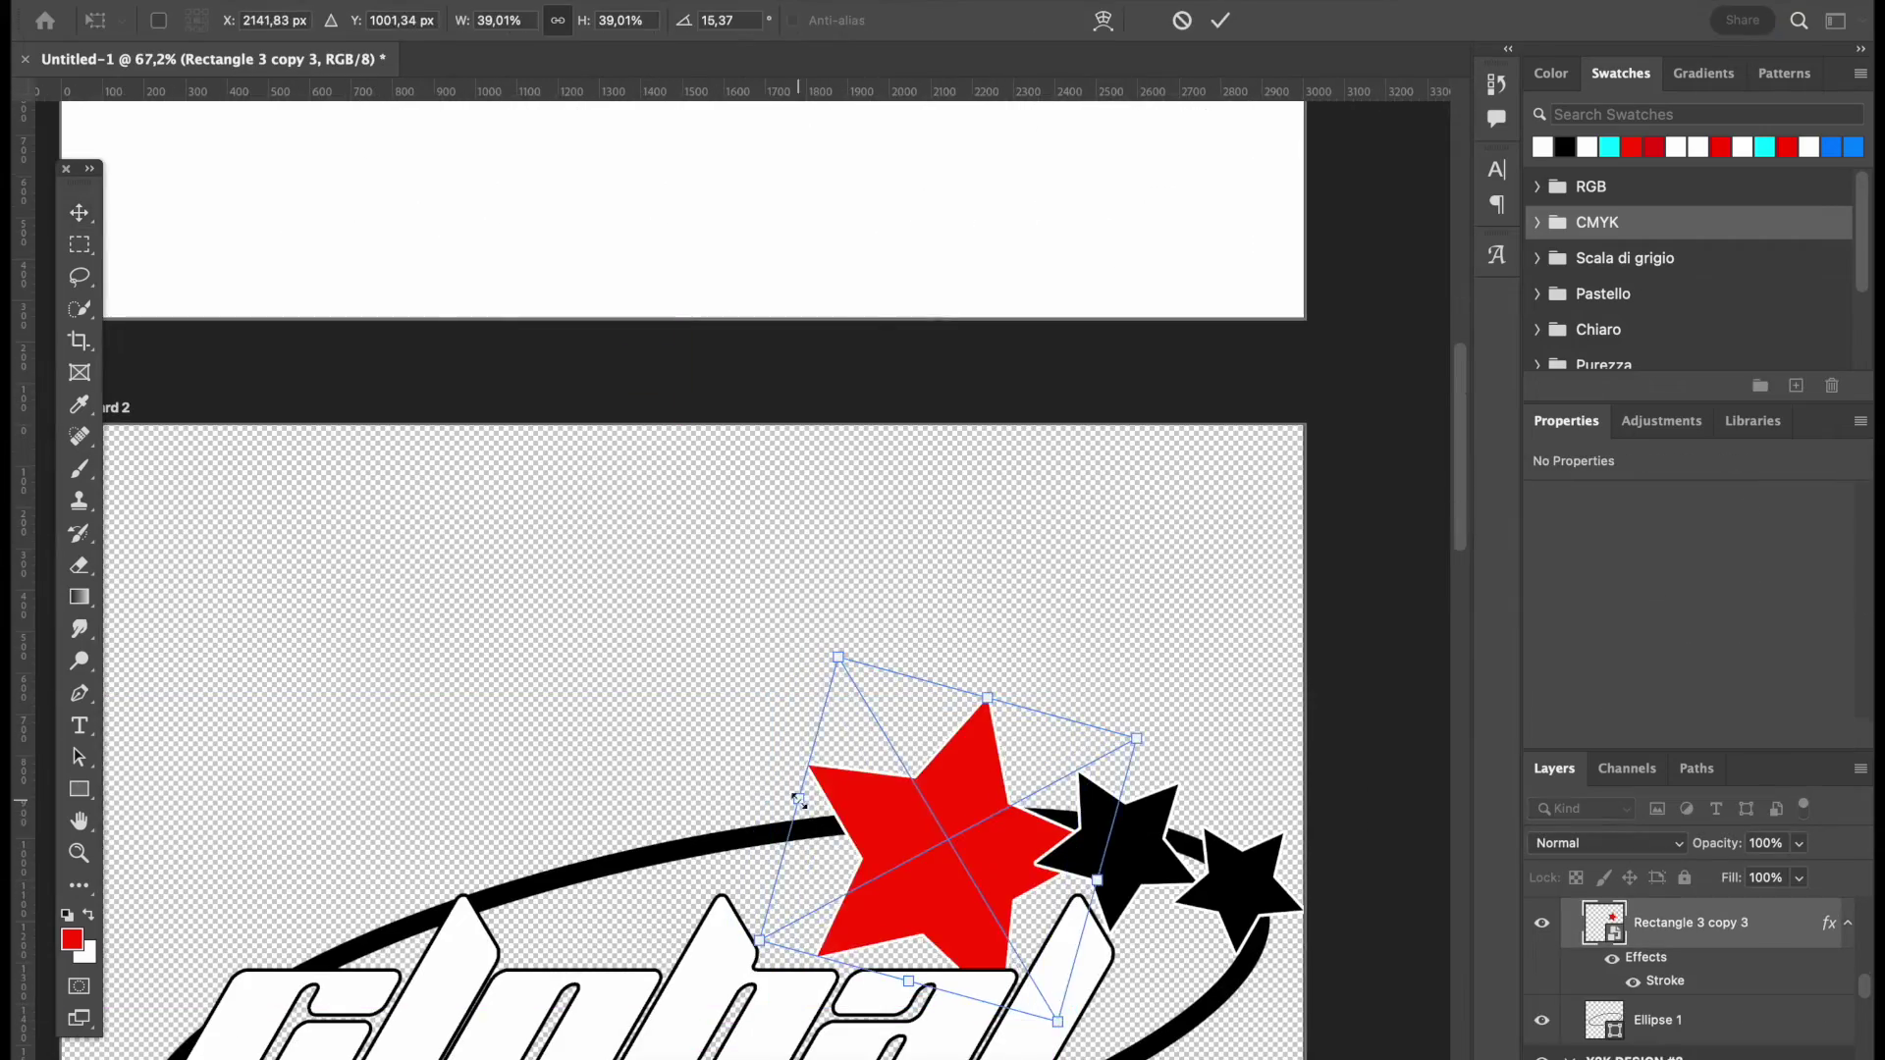
left_click_drag(799, 795, 852, 811)
left_click_drag(997, 821, 958, 801)
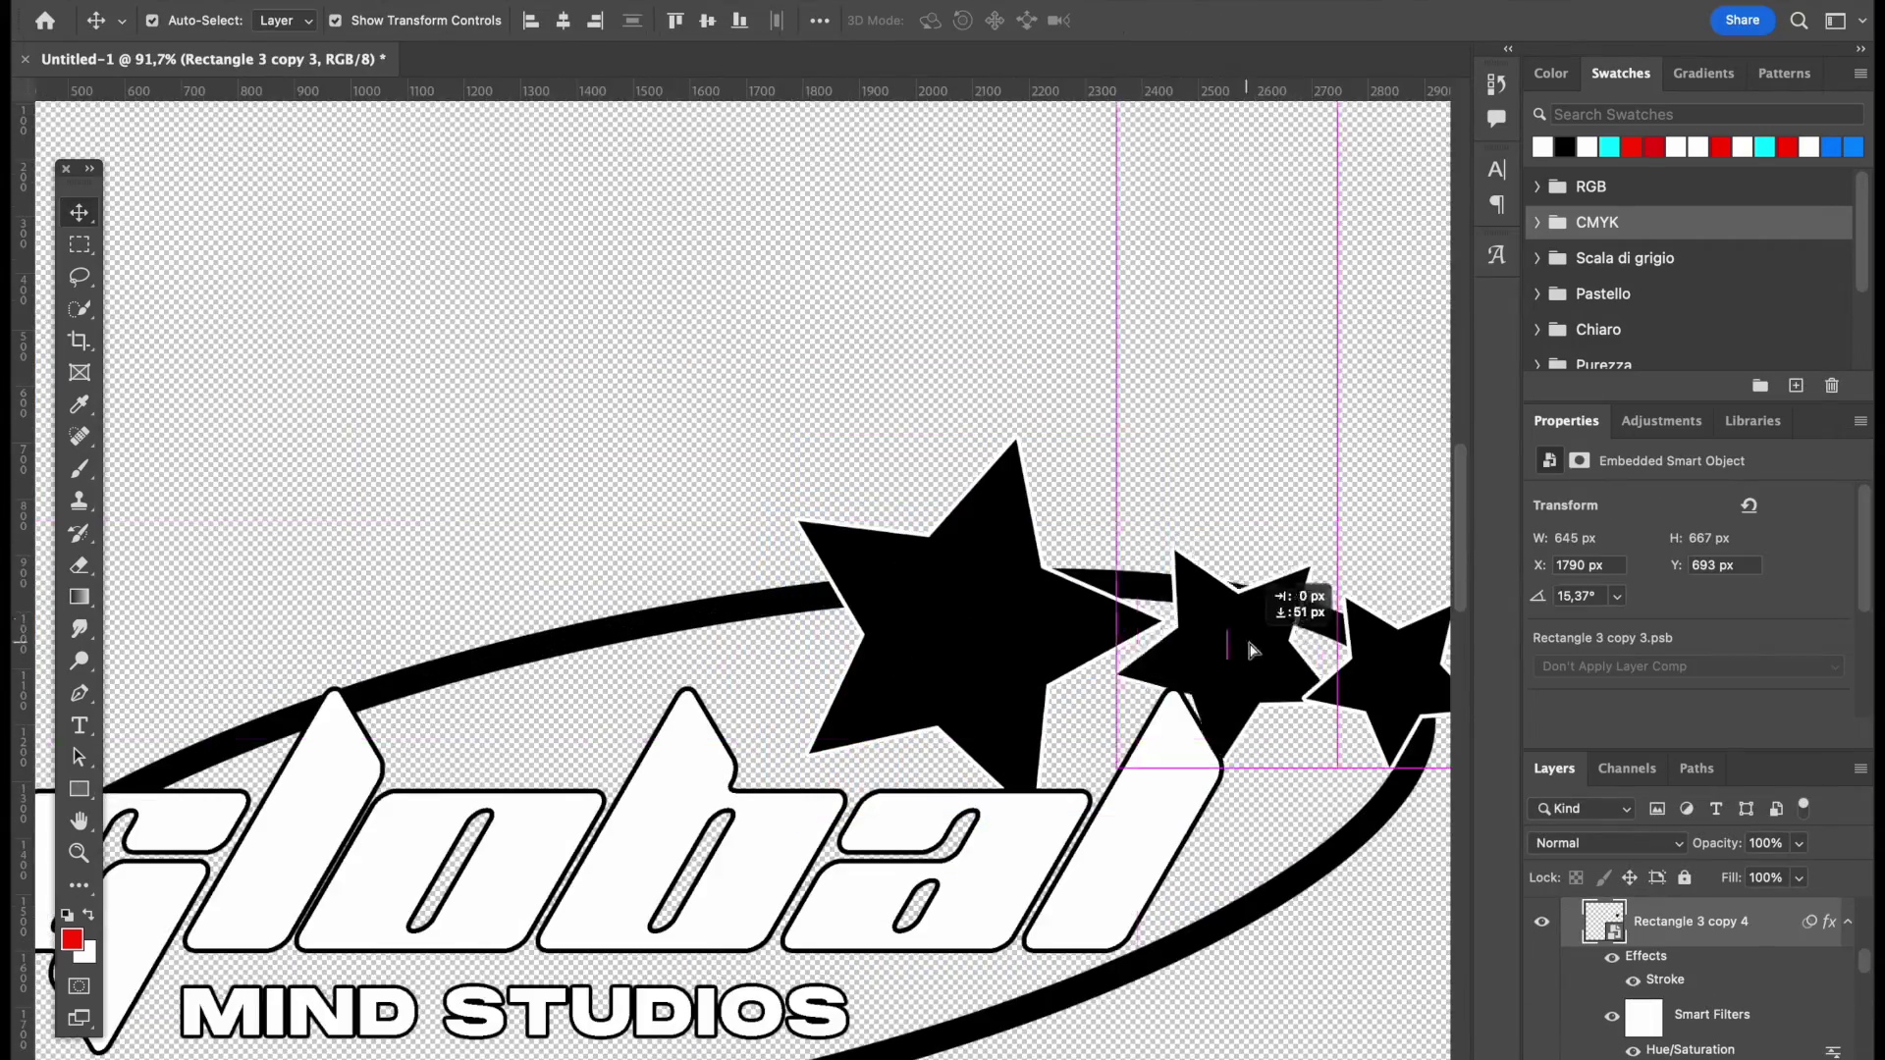
- Move the middle star and the smallest star slightly down so the three upper stars follow the ring
left_click_drag(1249, 643, 1252, 638)
scroll(1249, 640, "right", 5)
left_click_drag(1072, 630, 1085, 659)
left_click(1153, 335)
scroll(1153, 335, "down", 8)
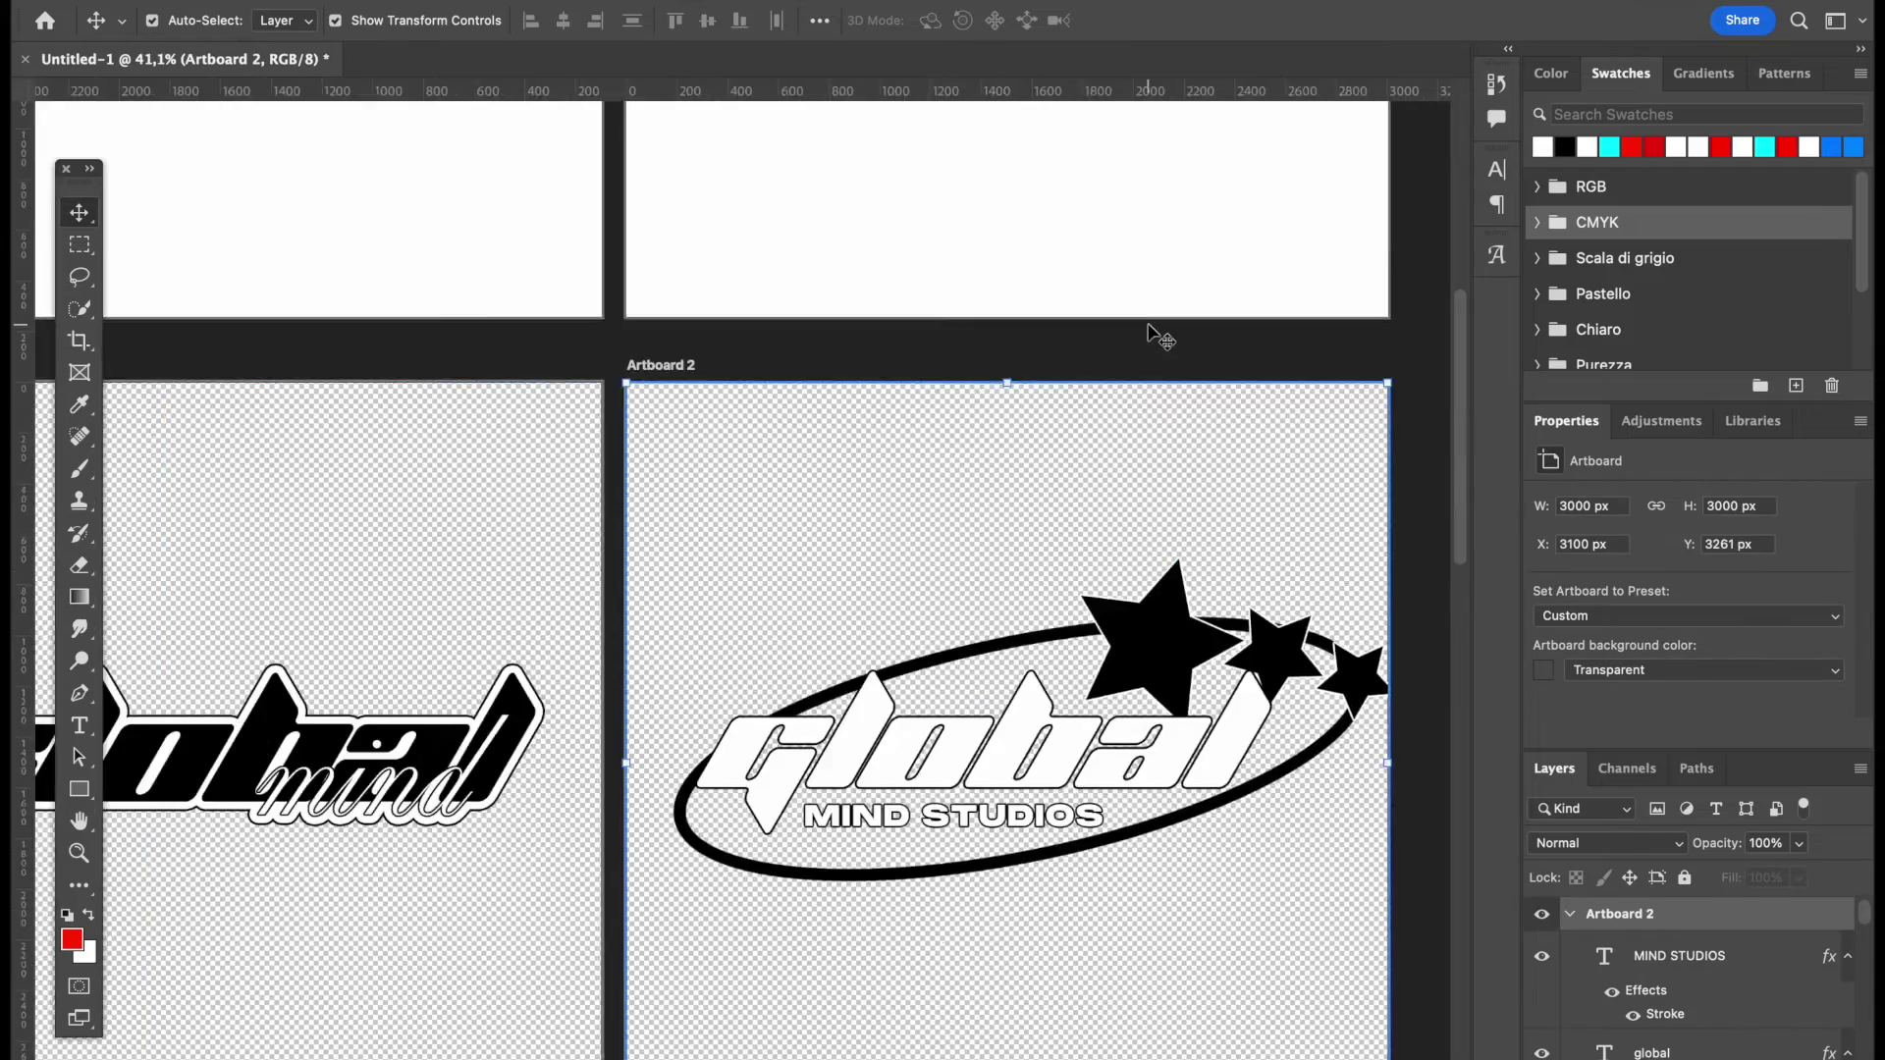
scroll(1149, 334, "right", 5)
- Duplicate the two smaller stars to the ring's lower-left end and rotate the copies together by -20.24°
left_click_drag(944, 687, 545, 830)
left_click(700, 839)
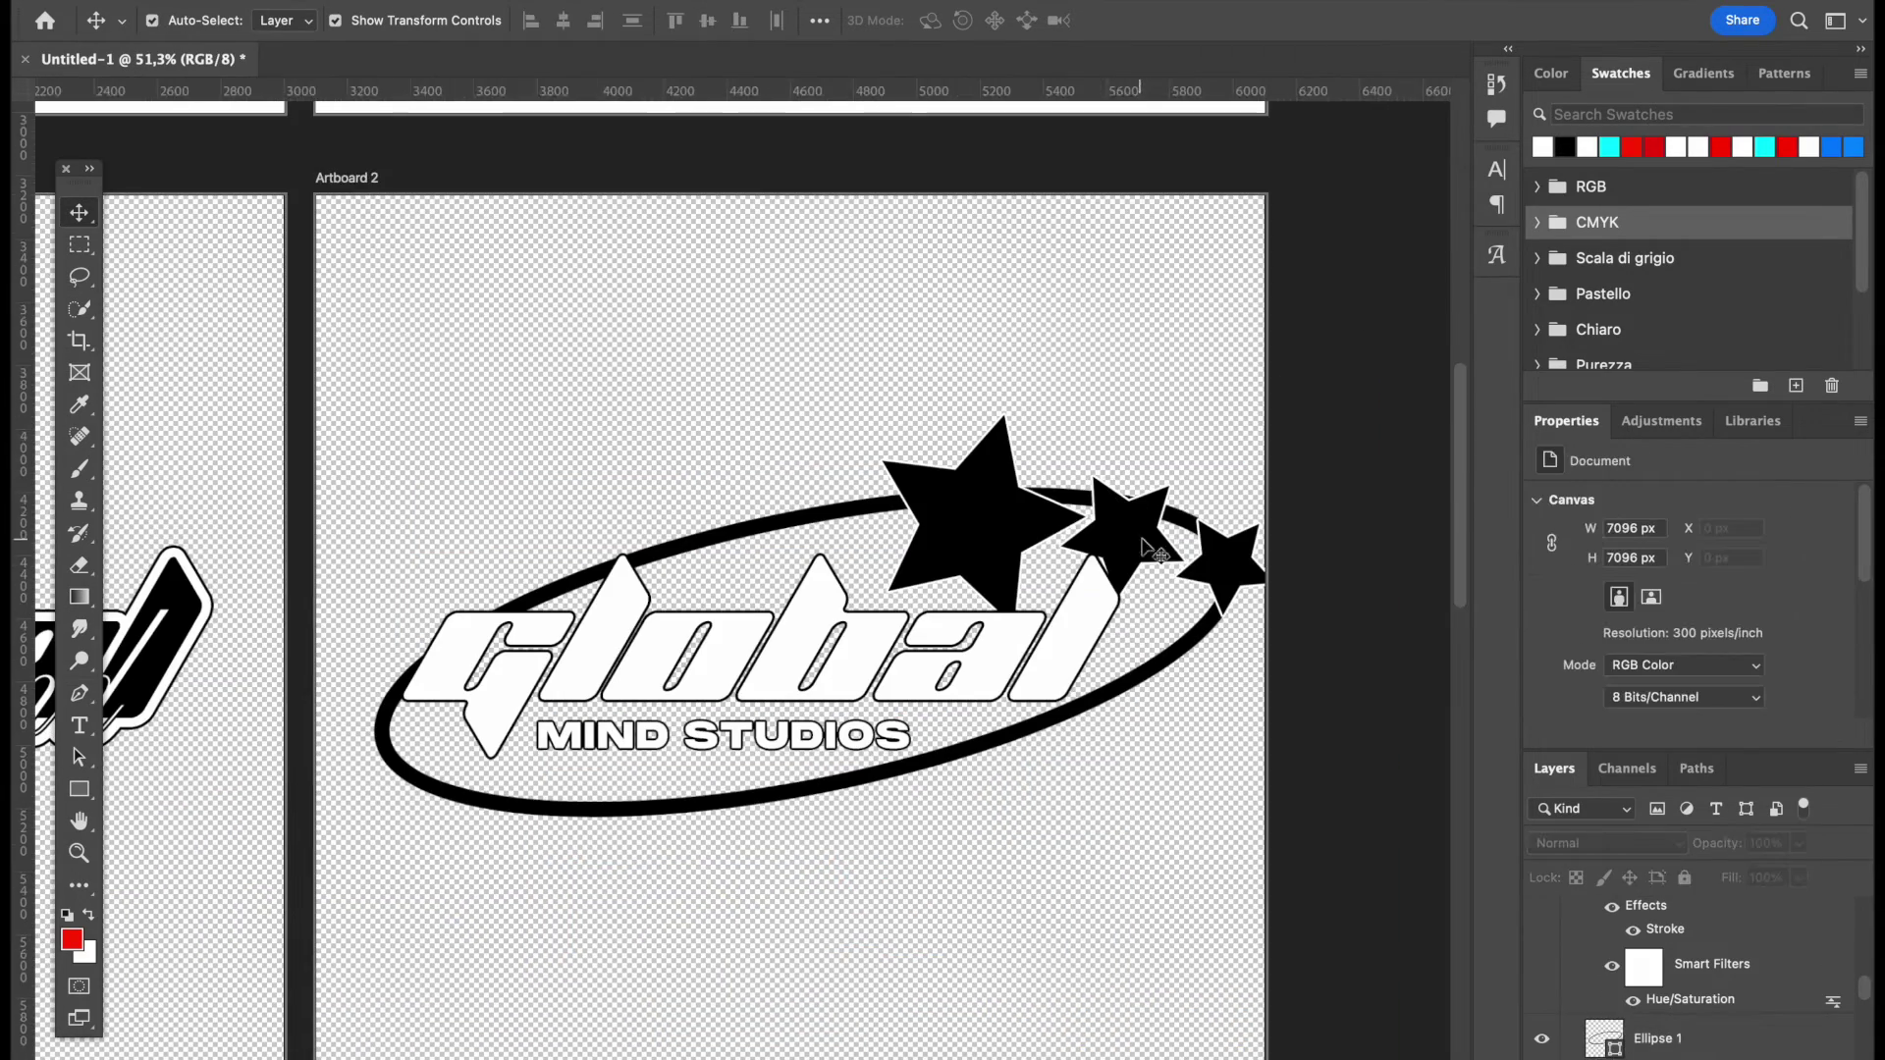
left_click(1111, 541)
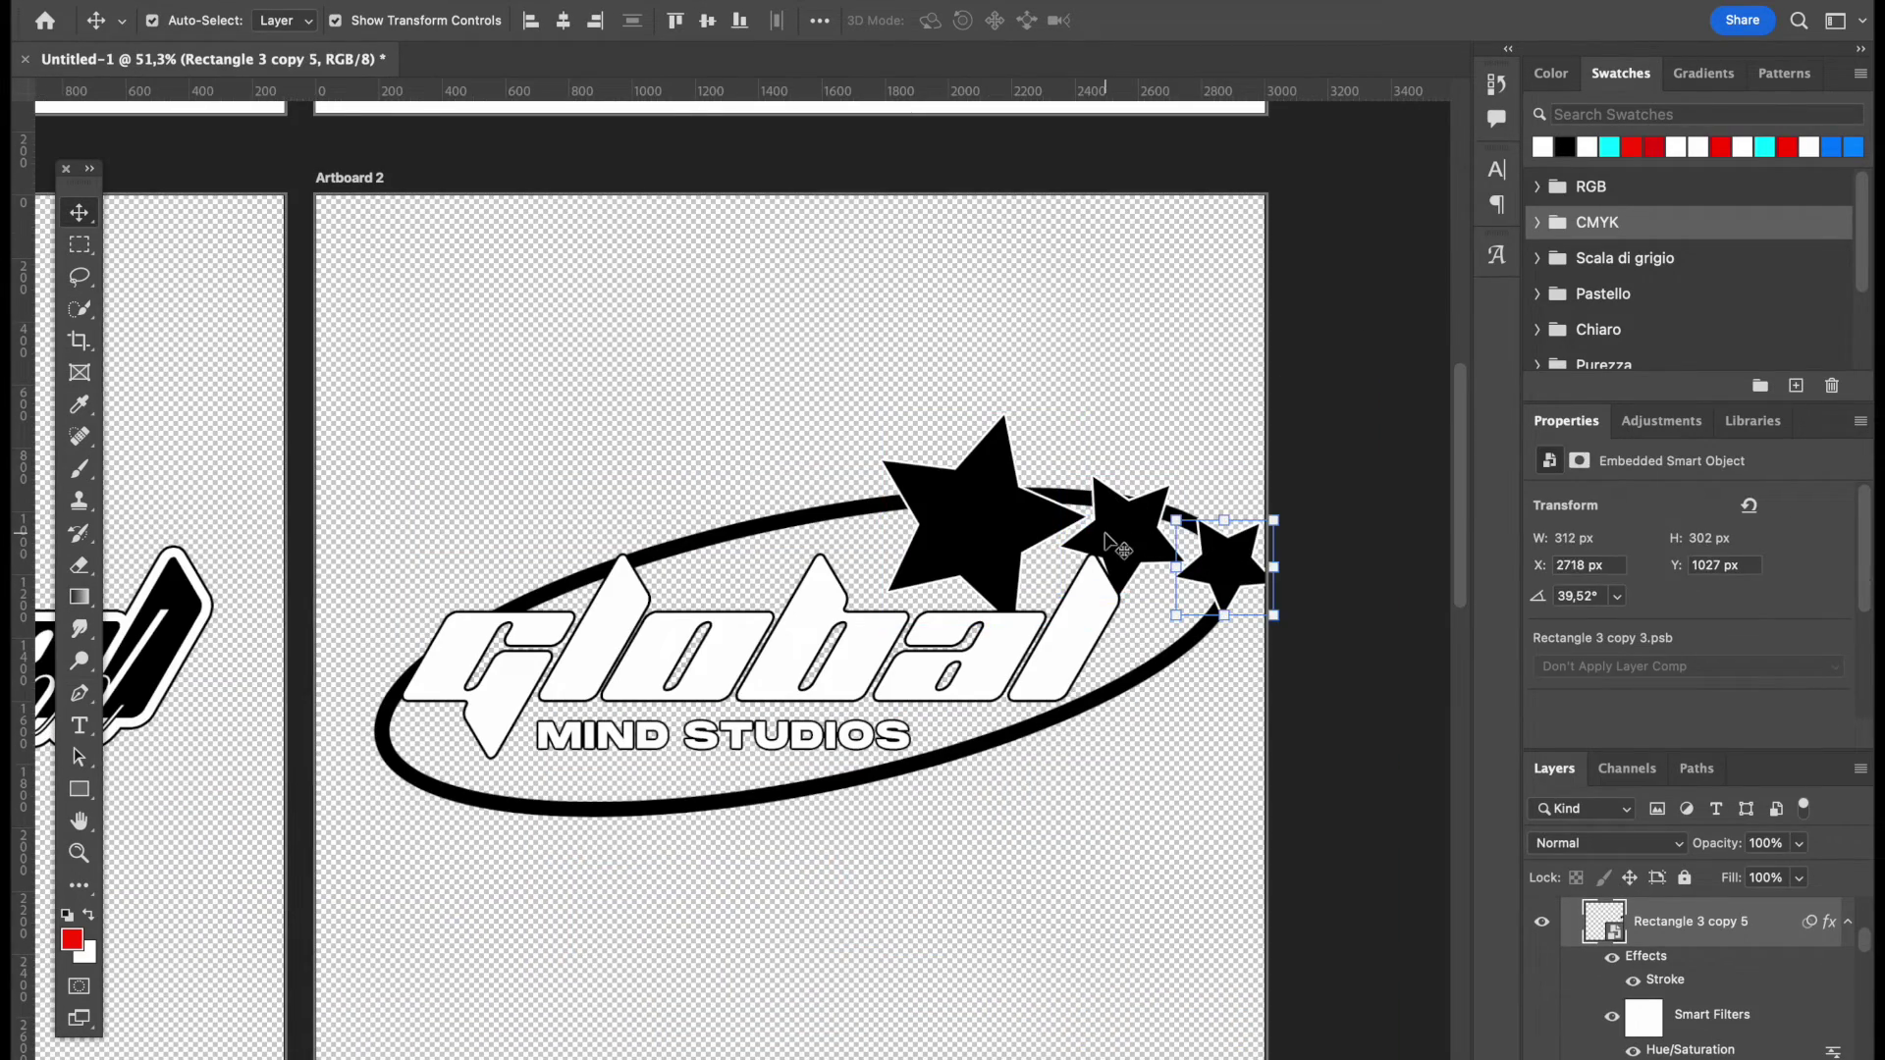
left_click_drag(1112, 540, 433, 856)
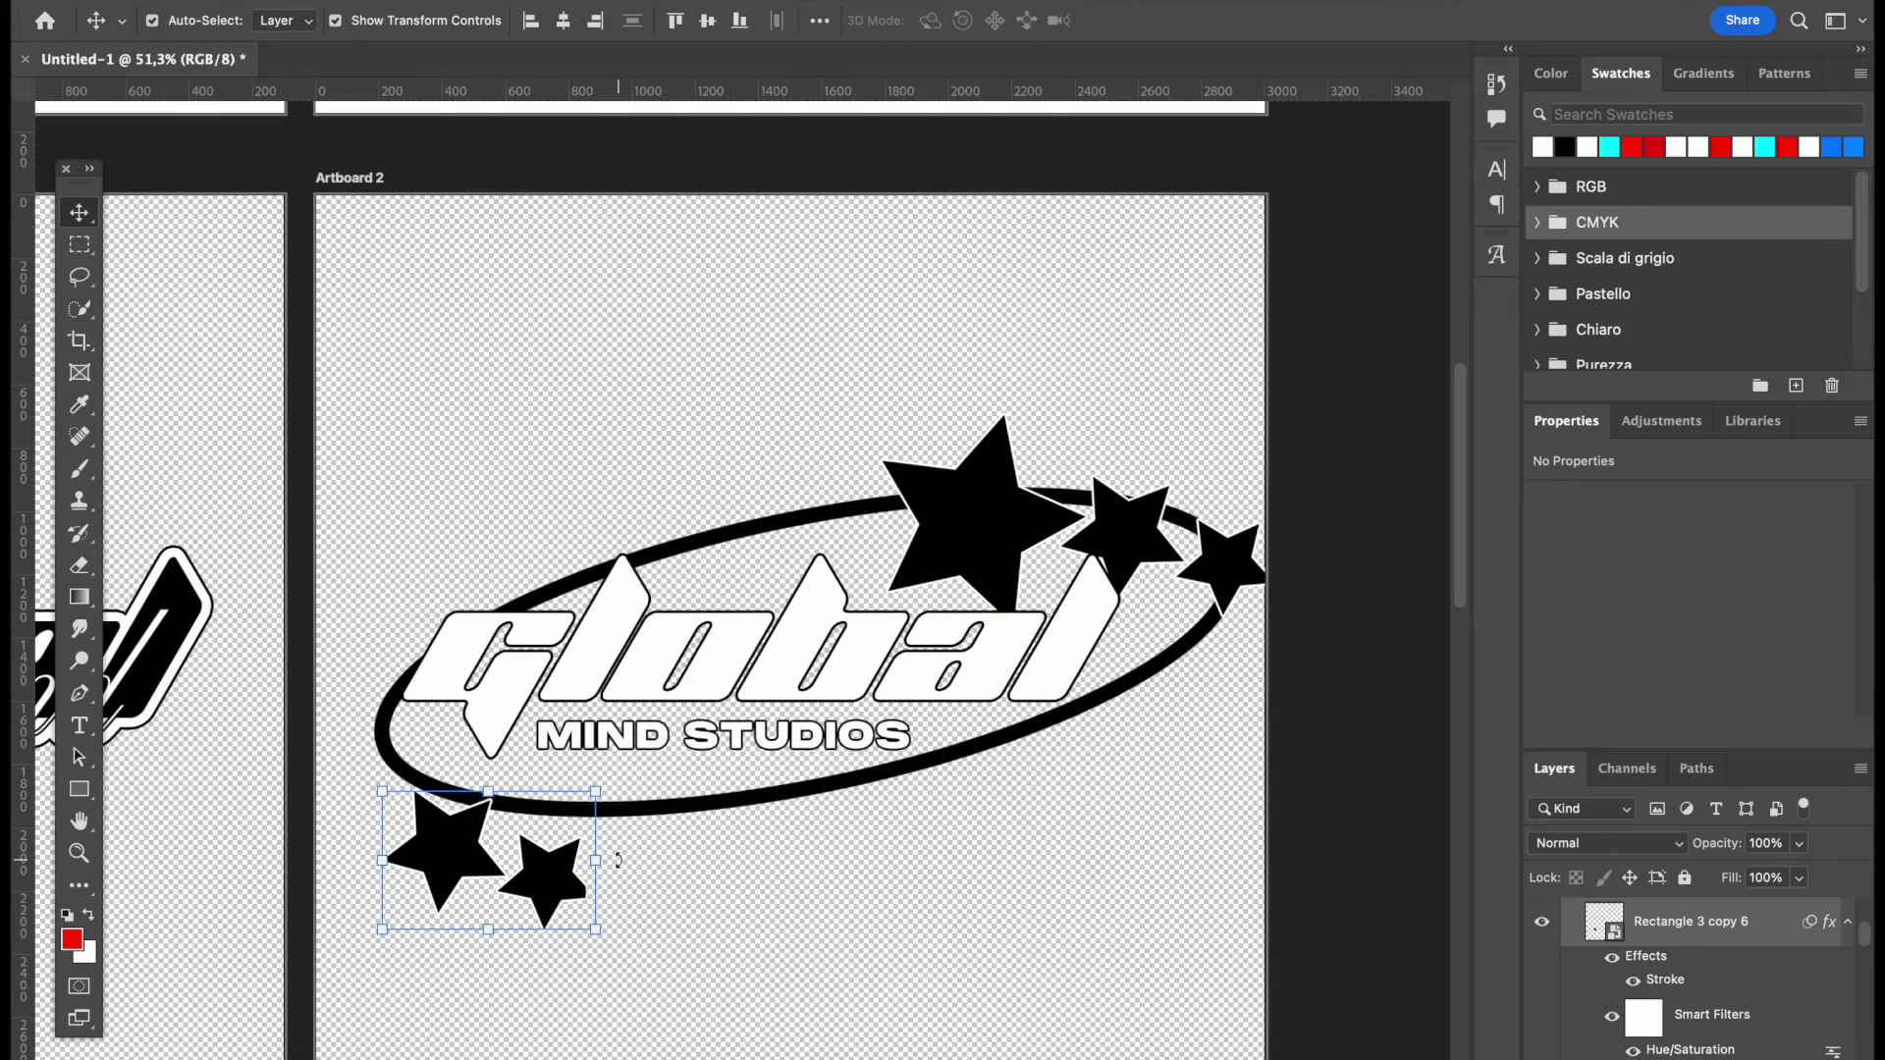
key("ctrl+t")
left_click_drag(615, 841, 565, 810)
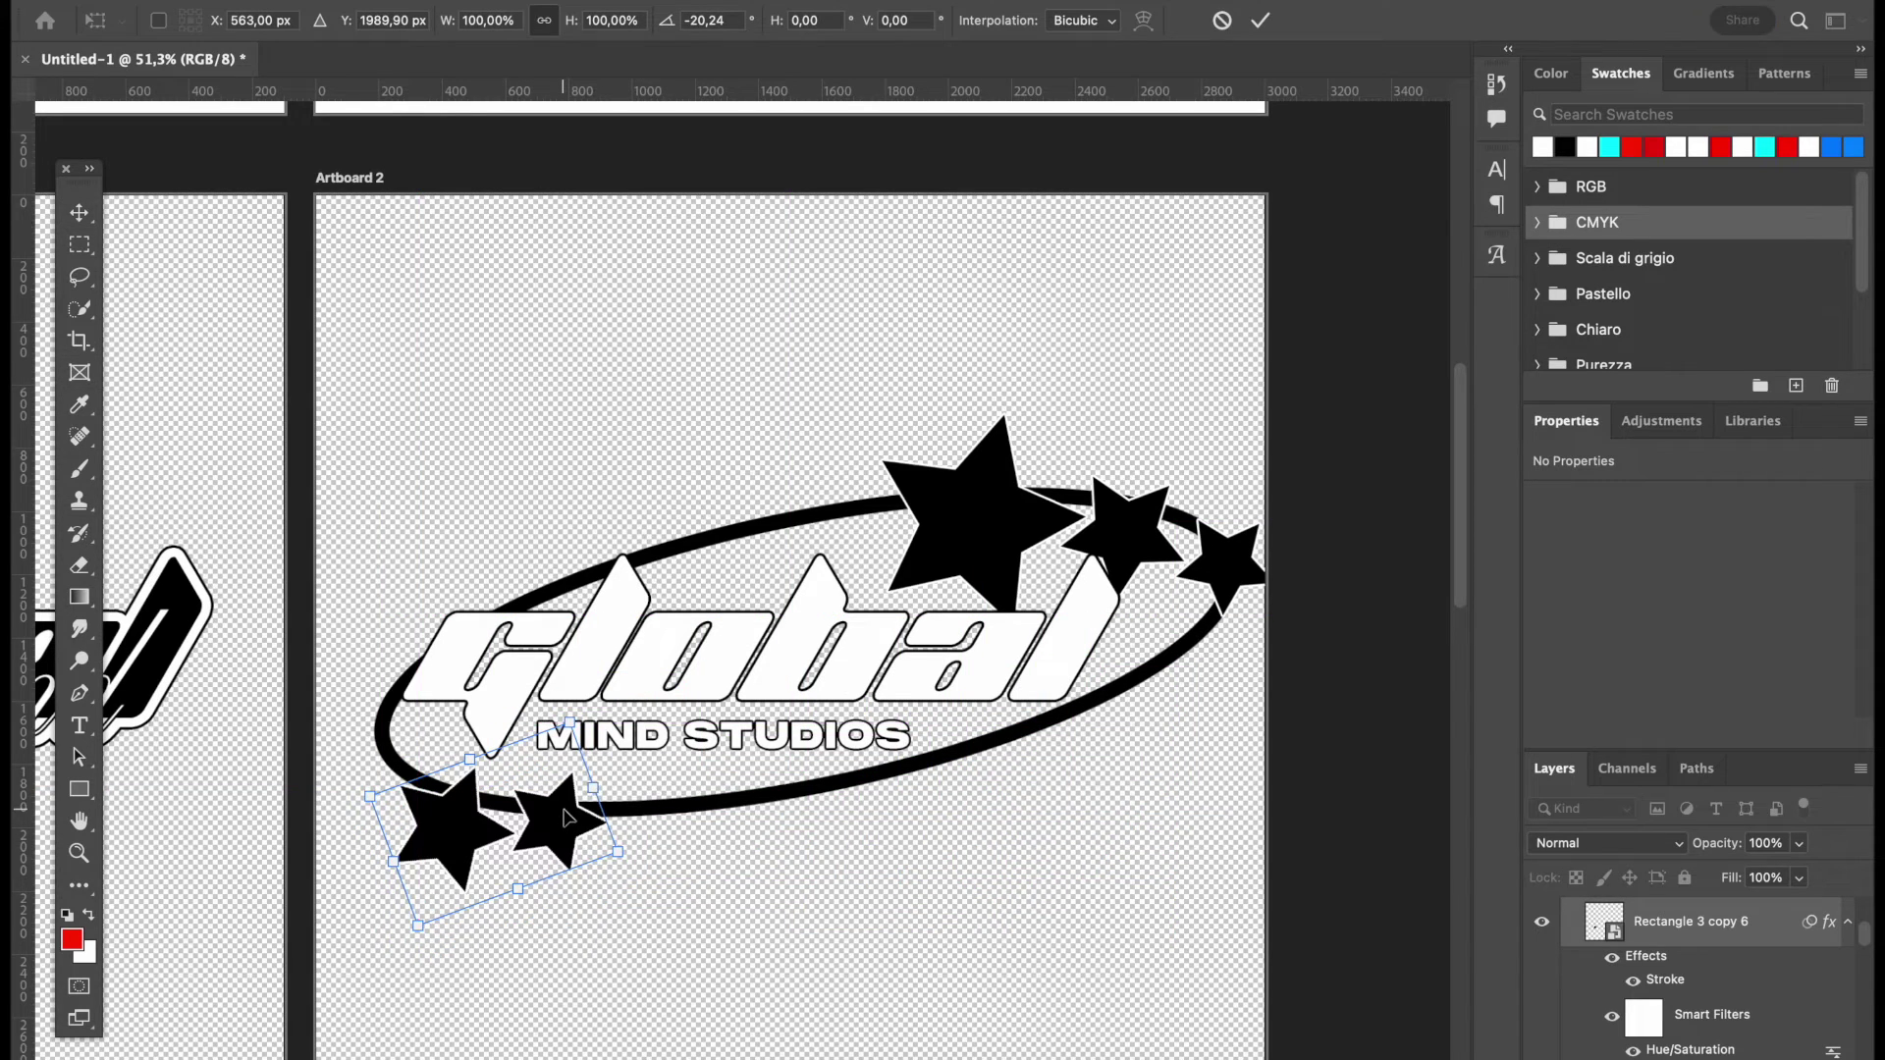
key("Return")
left_click(833, 869)
scroll(833, 869, "up", 3)
scroll(832, 870, "left", 3)
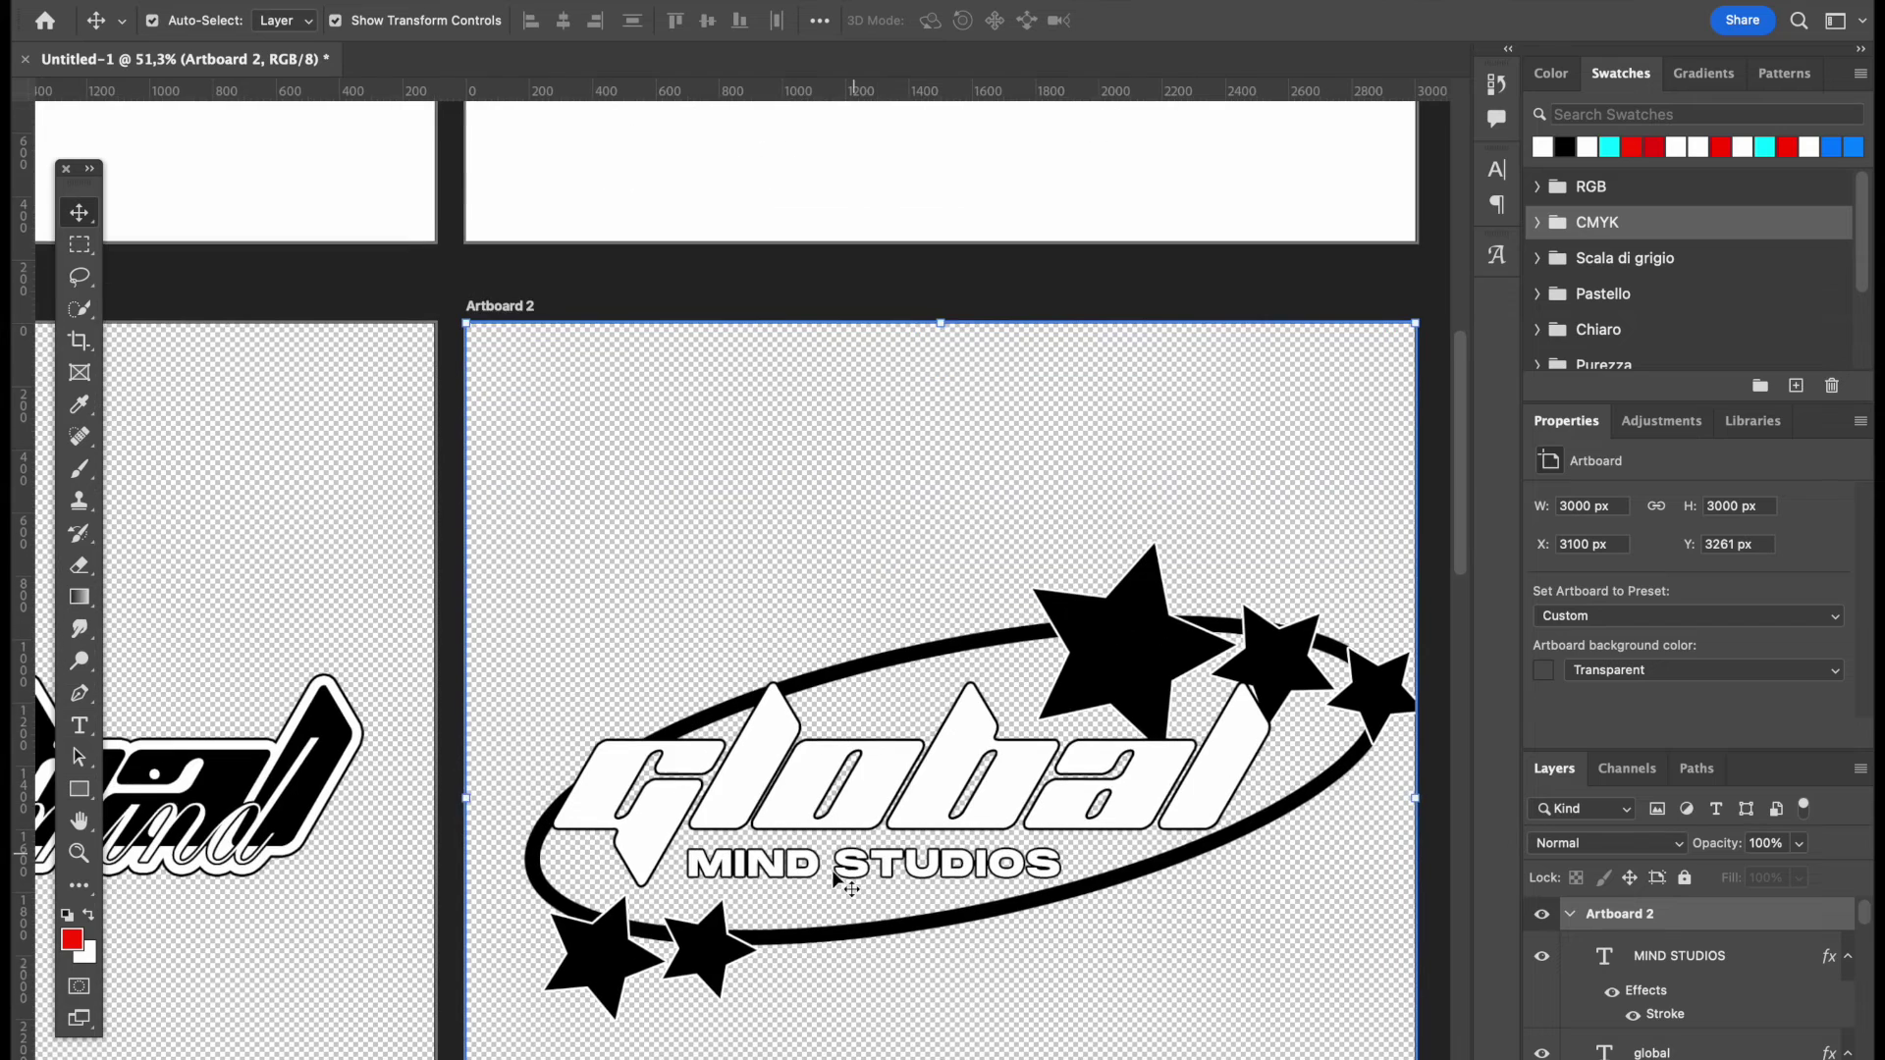
scroll(832, 870, "down", 1)
- Rotate the smaller copied star to -8.19° and shift it up onto the ring below the MIND STUDIOS text
left_click(729, 944)
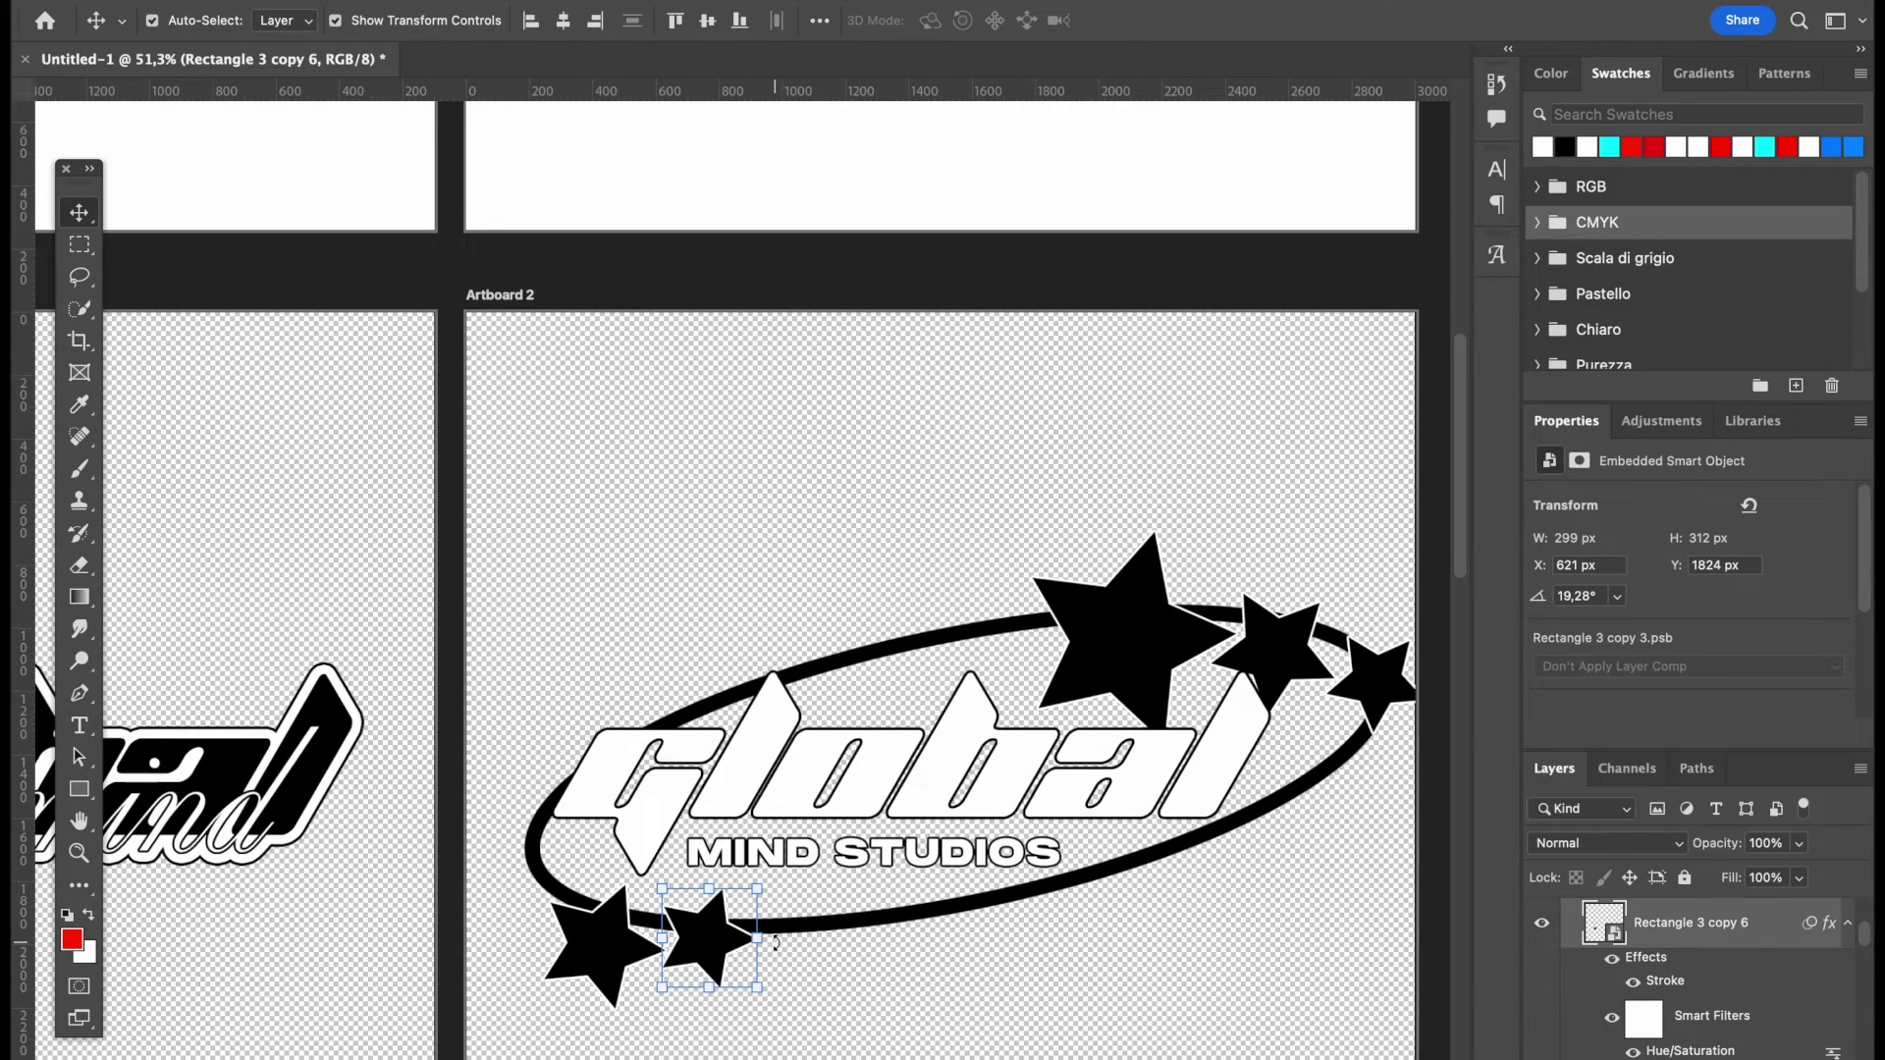
left_click_drag(776, 942, 716, 929)
key("Return")
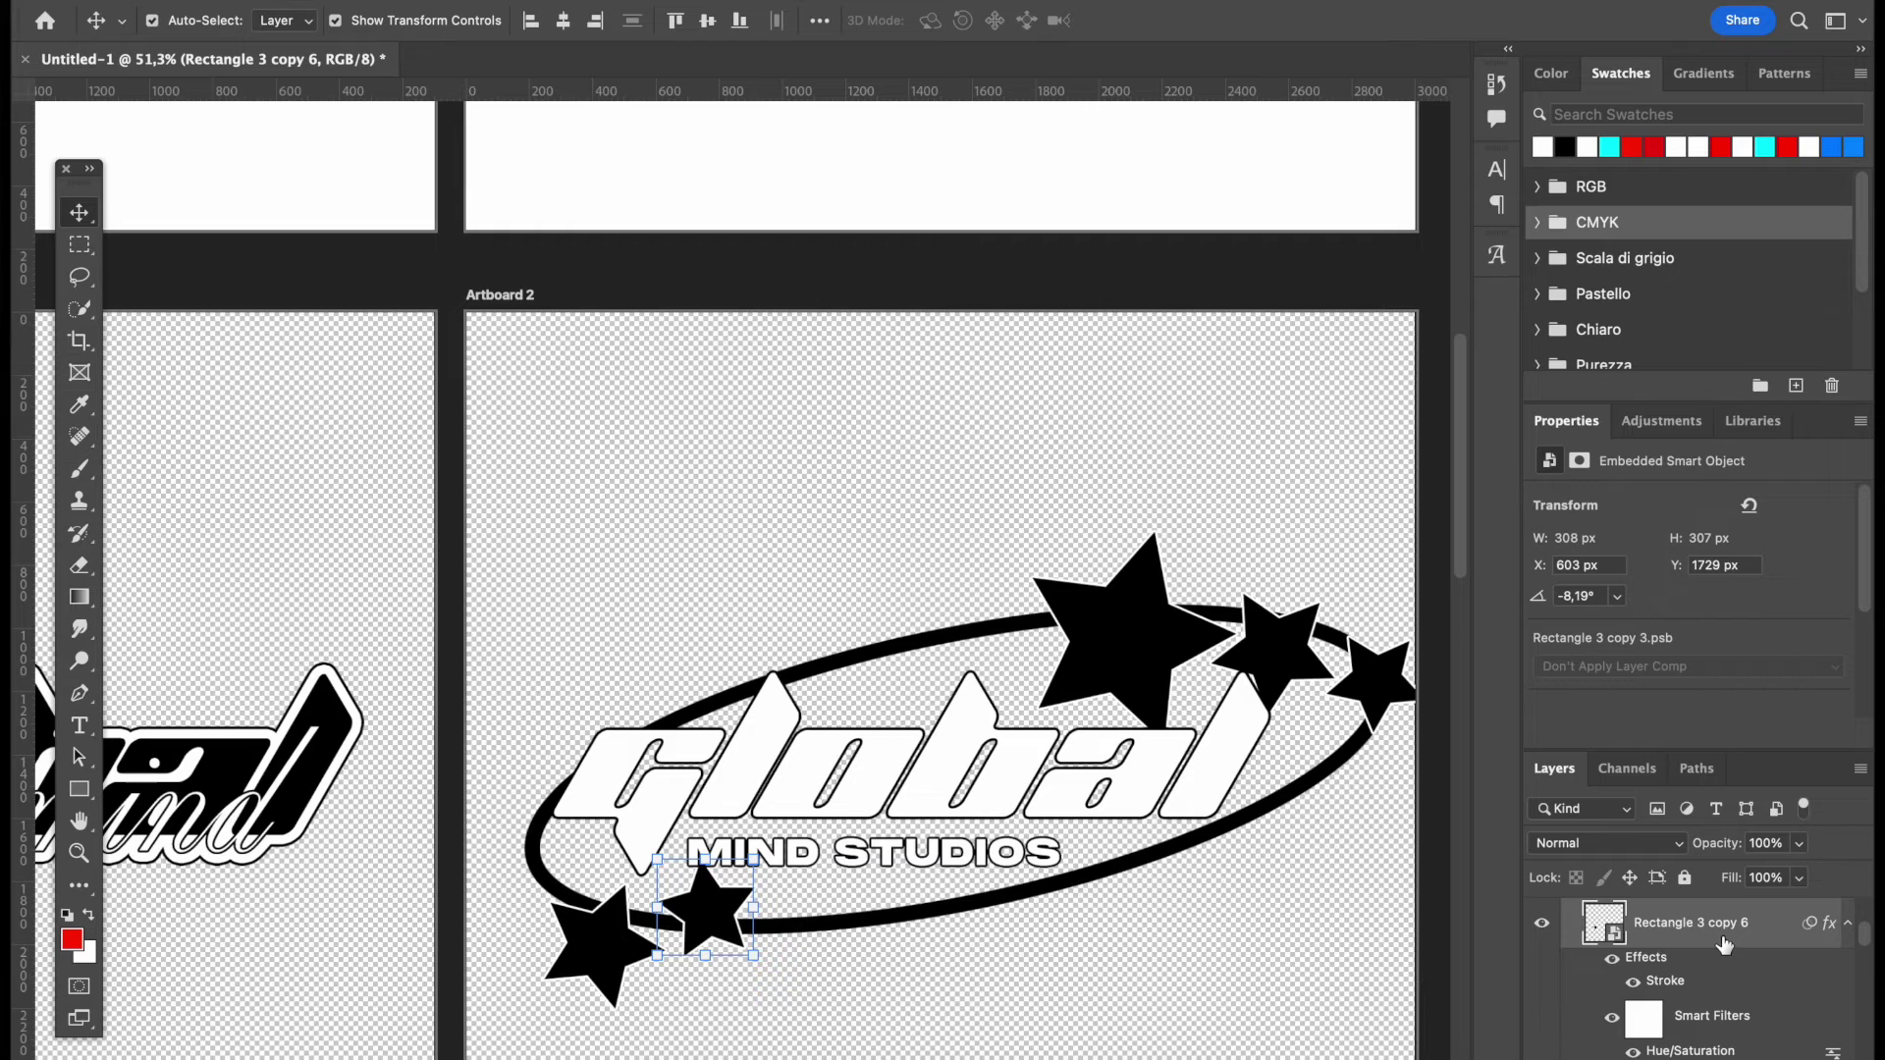
- Raise the smaller copied star's layer above the text layers in the Artboard 2 stack
scroll(1725, 946, "up", 2)
left_click_drag(1703, 1025, 1703, 905)
scroll(1709, 972, "up", 2)
left_click_drag(1692, 1034, 1684, 940)
left_click(979, 909)
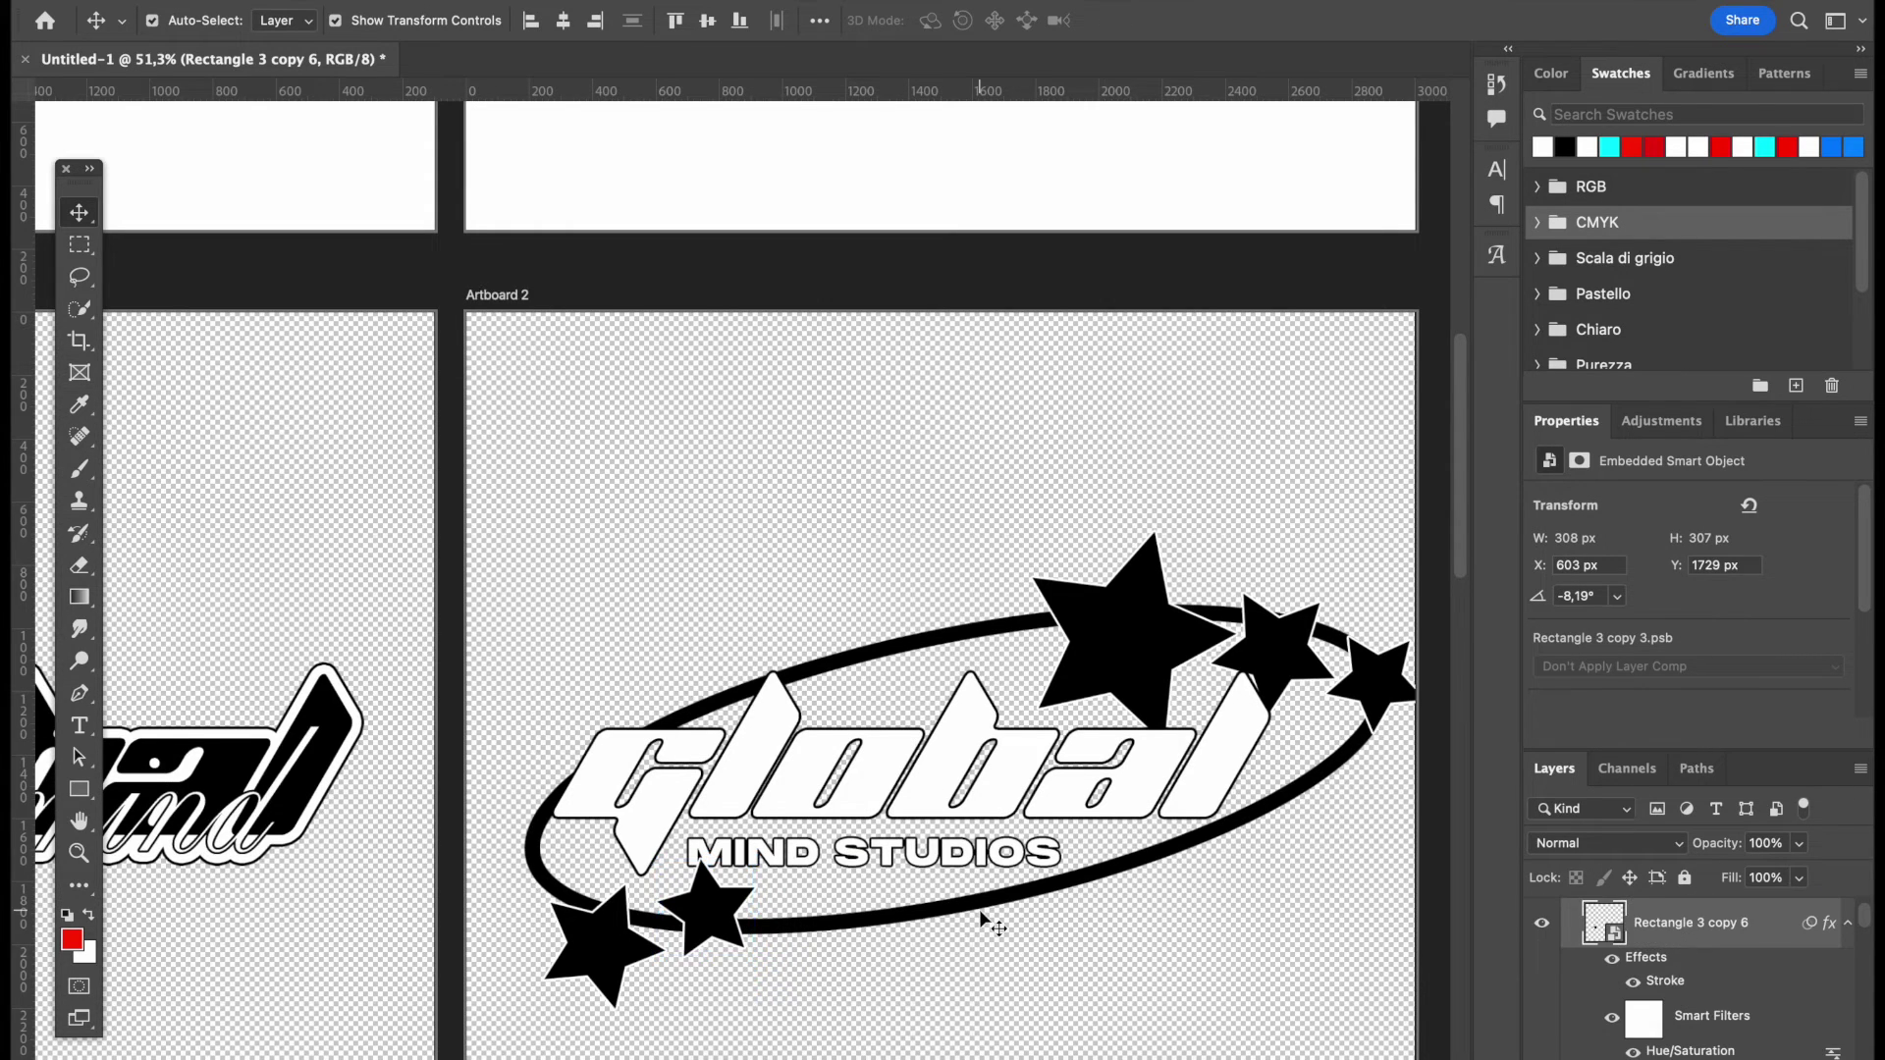
left_click(980, 909)
- Shrink the larger copied star to 13.67%, rotate it to -7.88° and place it beside the other lower star
scroll(979, 909, "up", 5)
left_click(618, 852)
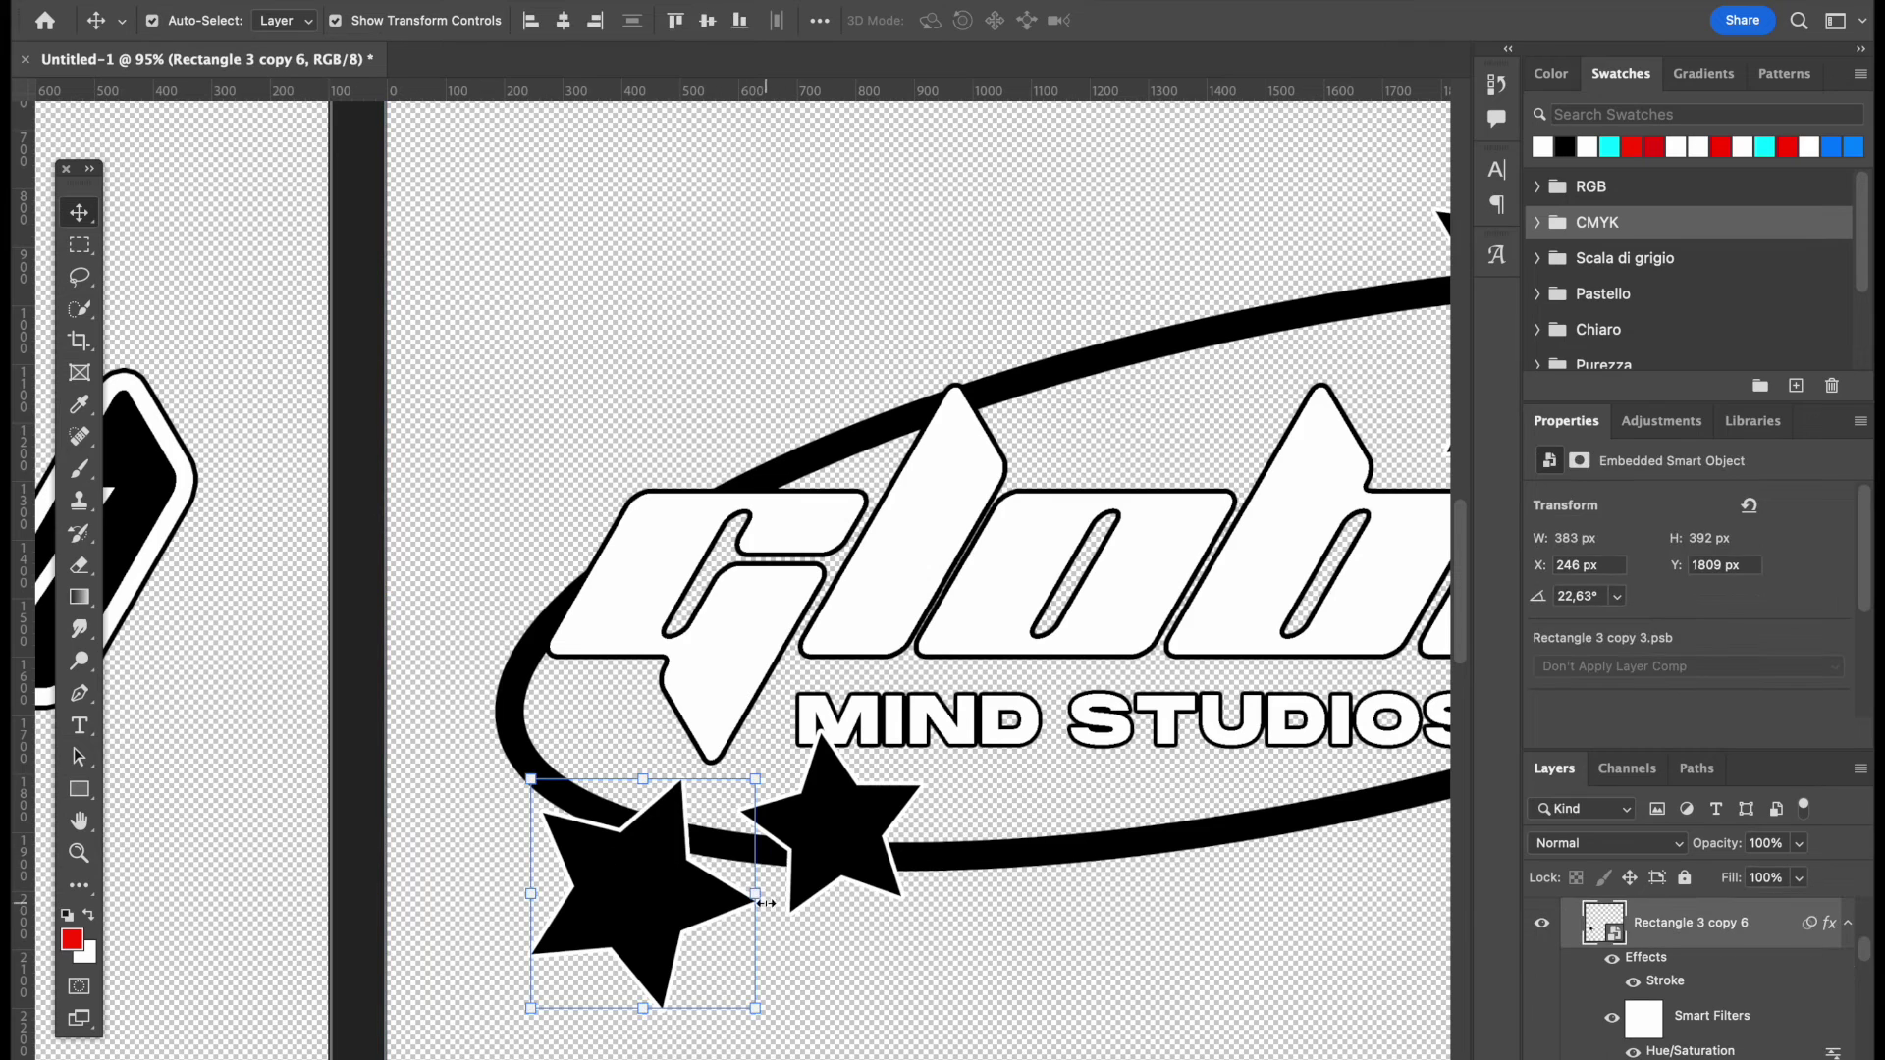
left_click_drag(766, 902, 748, 791)
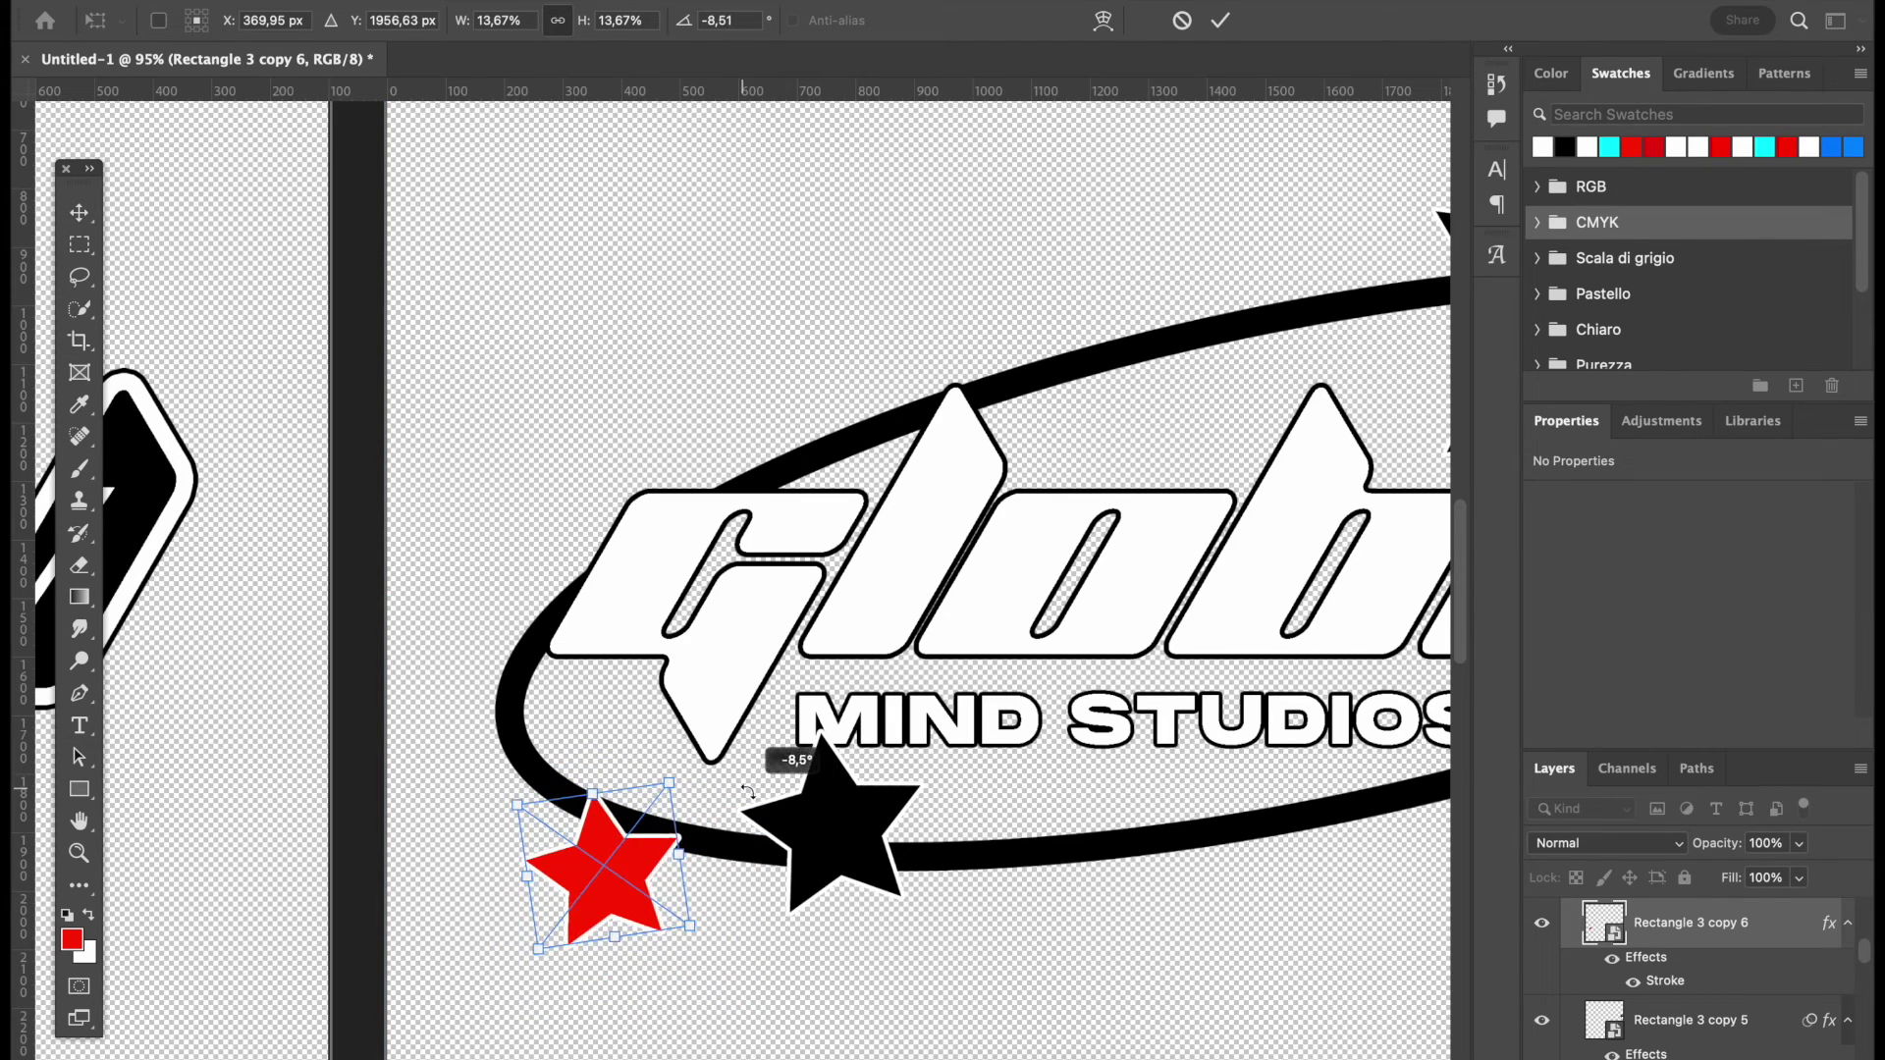
left_click_drag(647, 896, 694, 864)
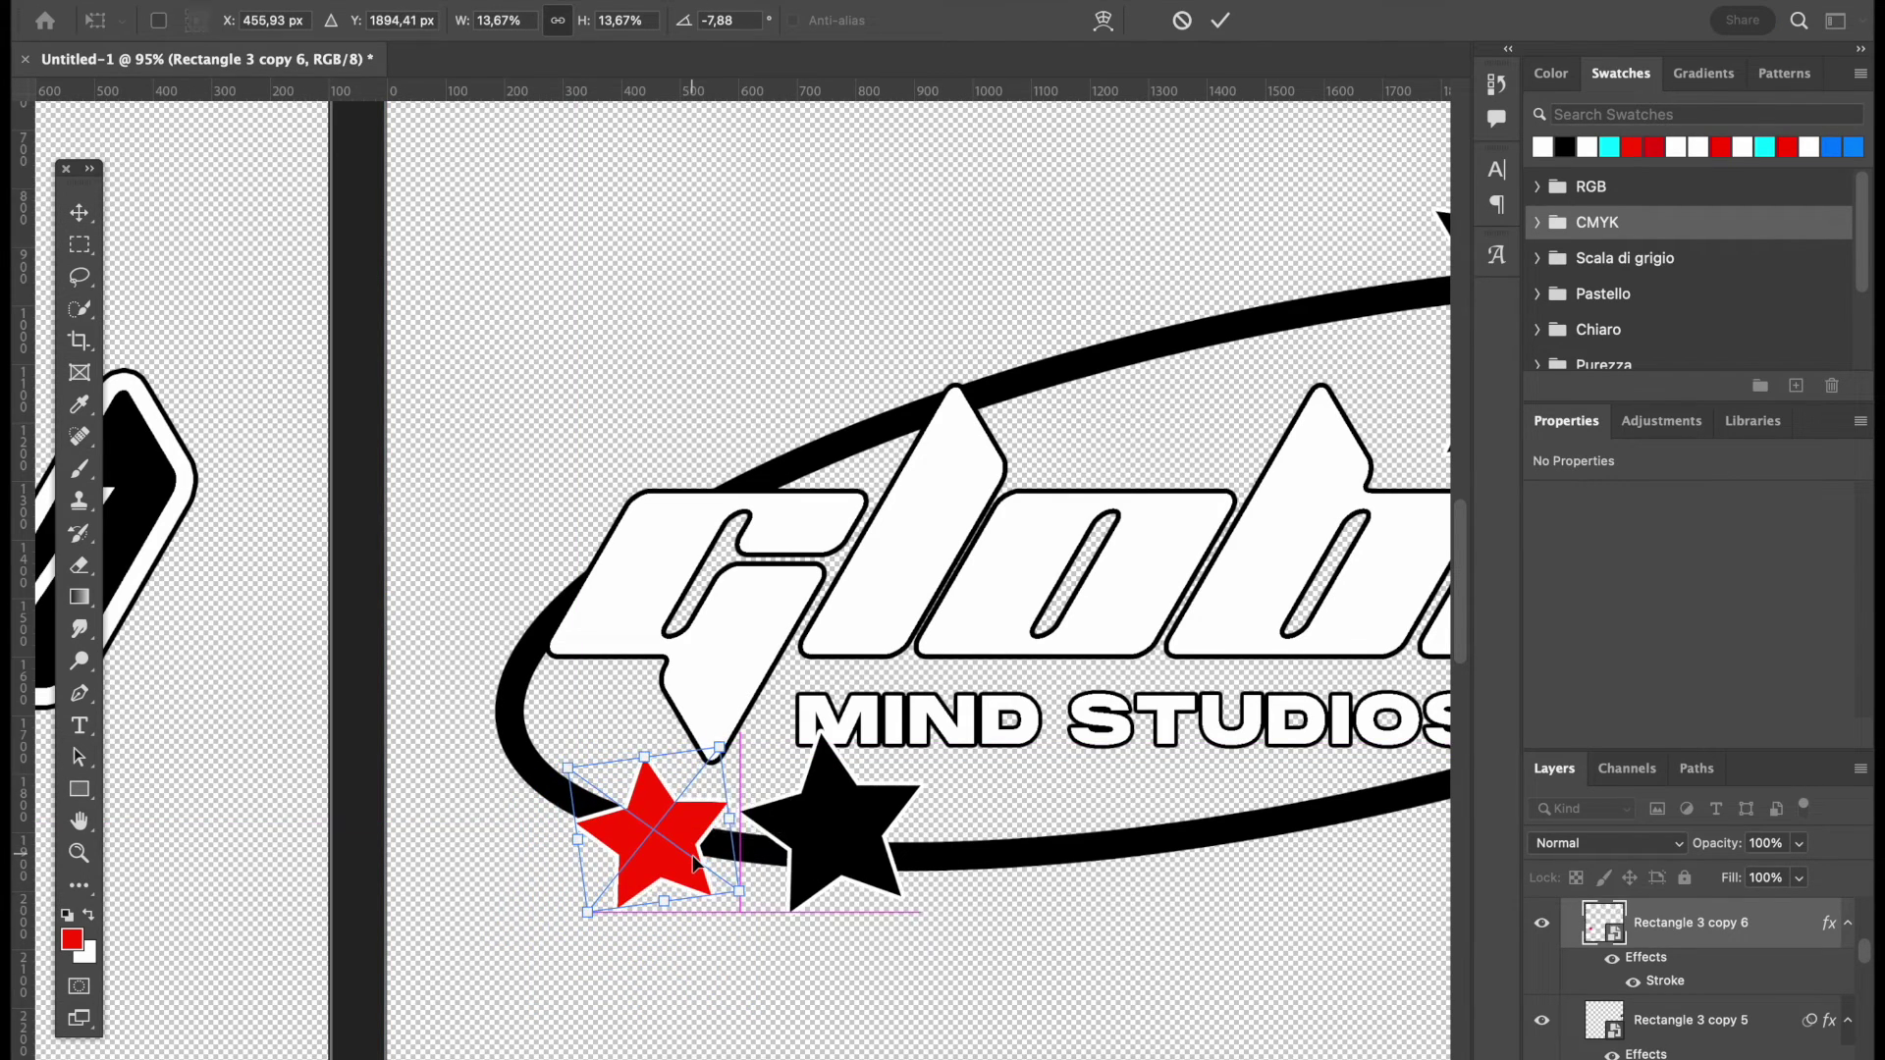
key("Return")
left_click(1057, 957)
scroll(1025, 980, "down", 4)
scroll(992, 977, "up", 5)
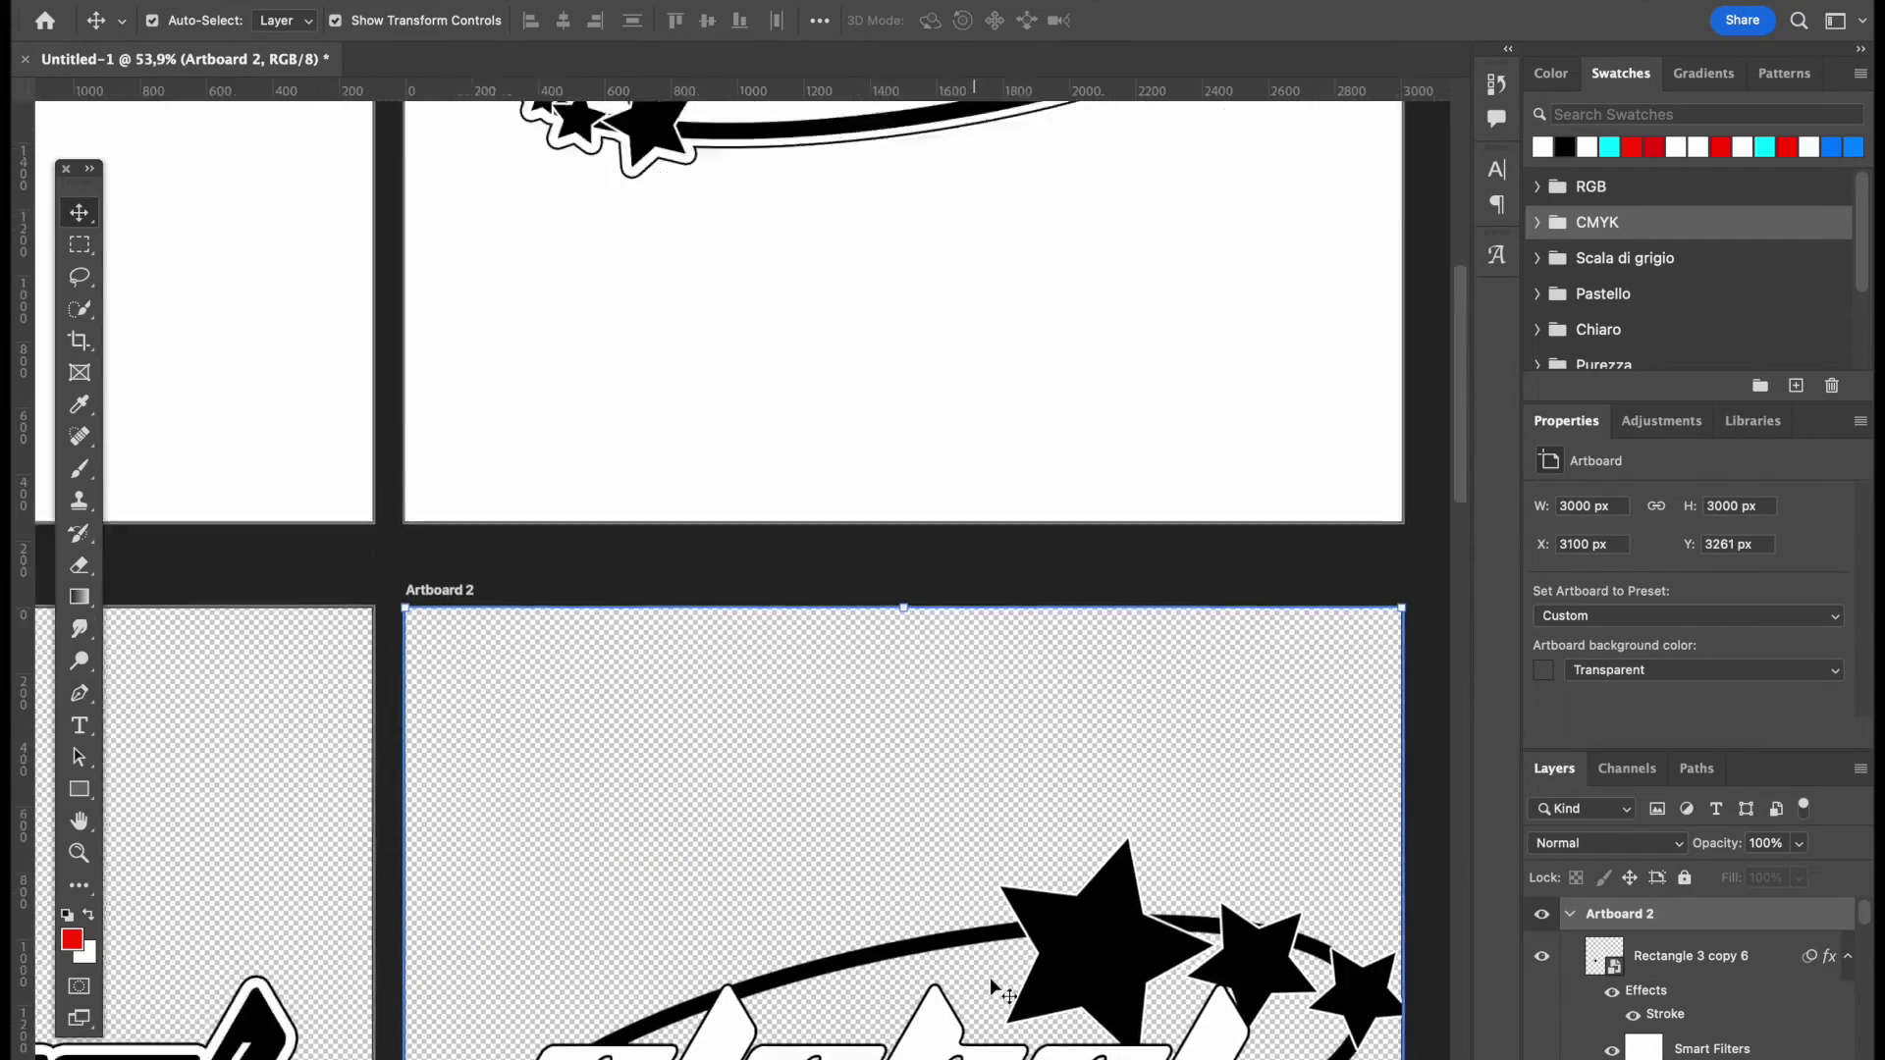
- Scale the lower-left star down to 13.41% and rotate it slightly clockwise
scroll(989, 975, "up", 2)
scroll(990, 975, "down", 8)
scroll(989, 976, "left", 2)
left_click(659, 752)
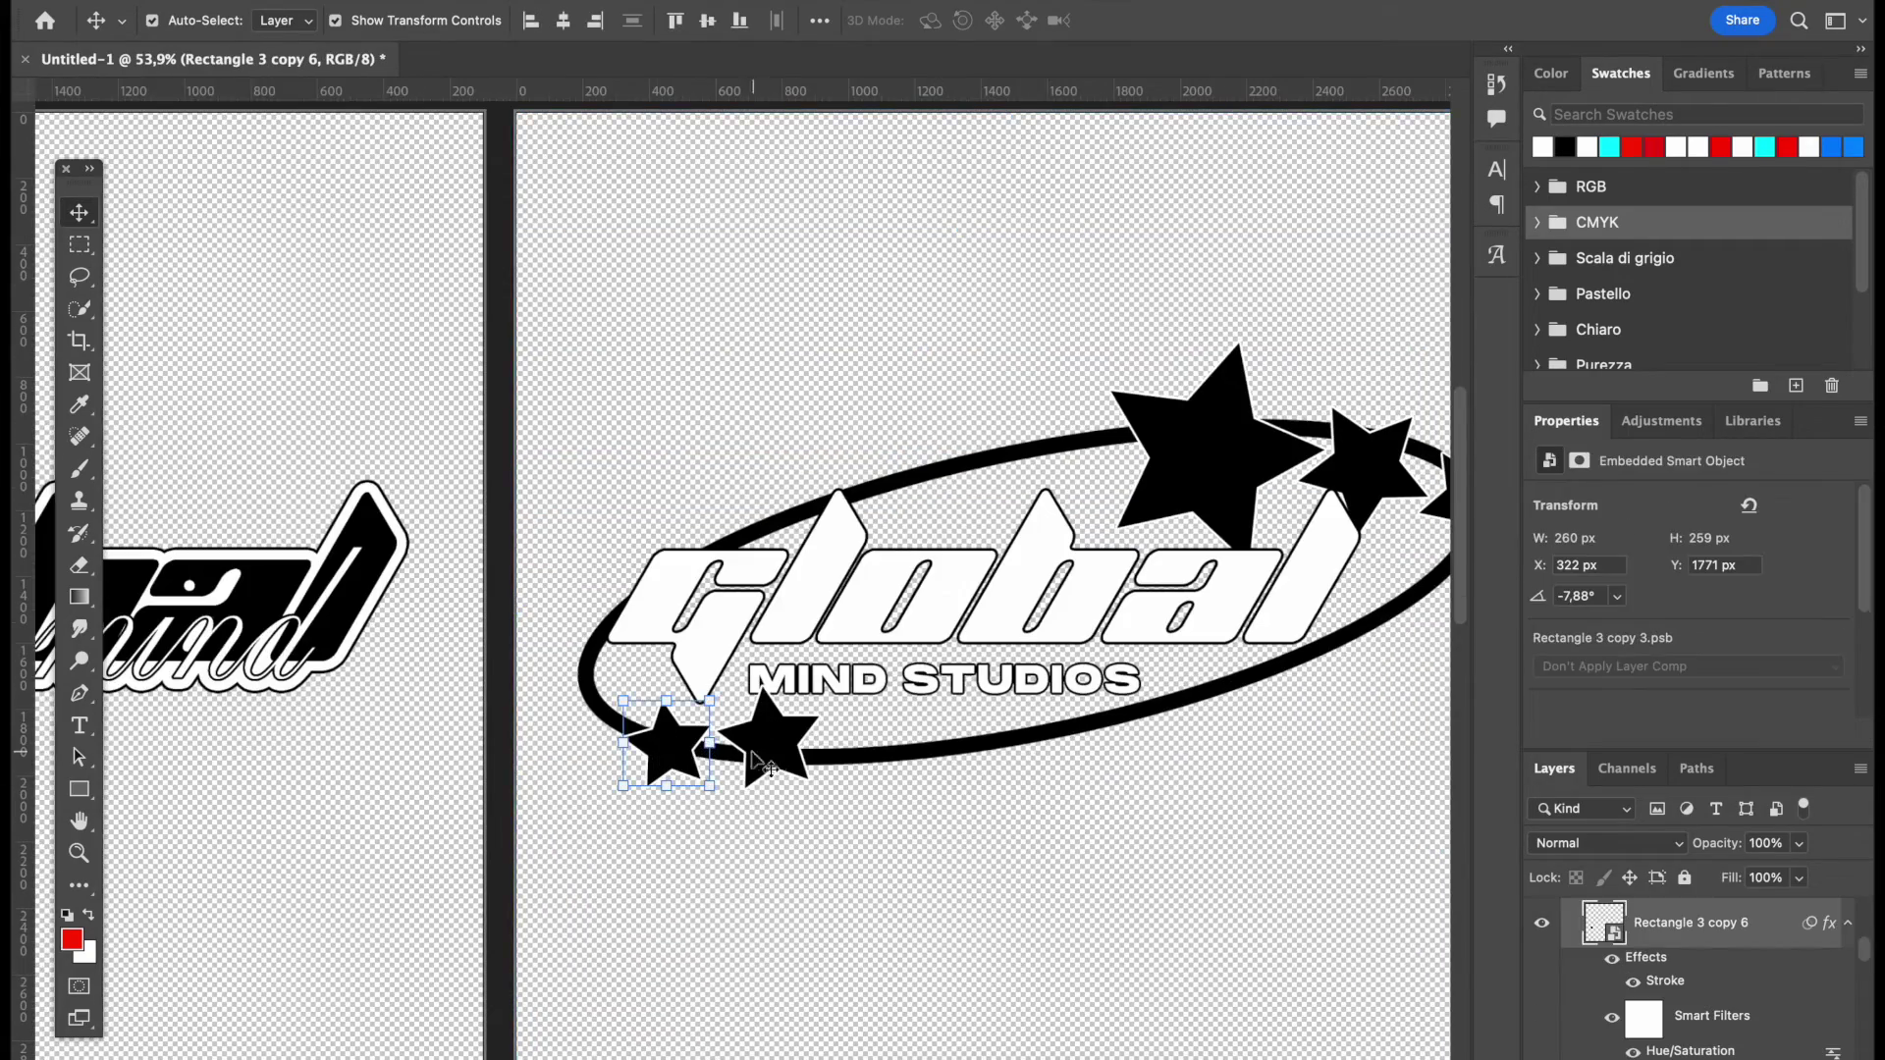
left_click(723, 748)
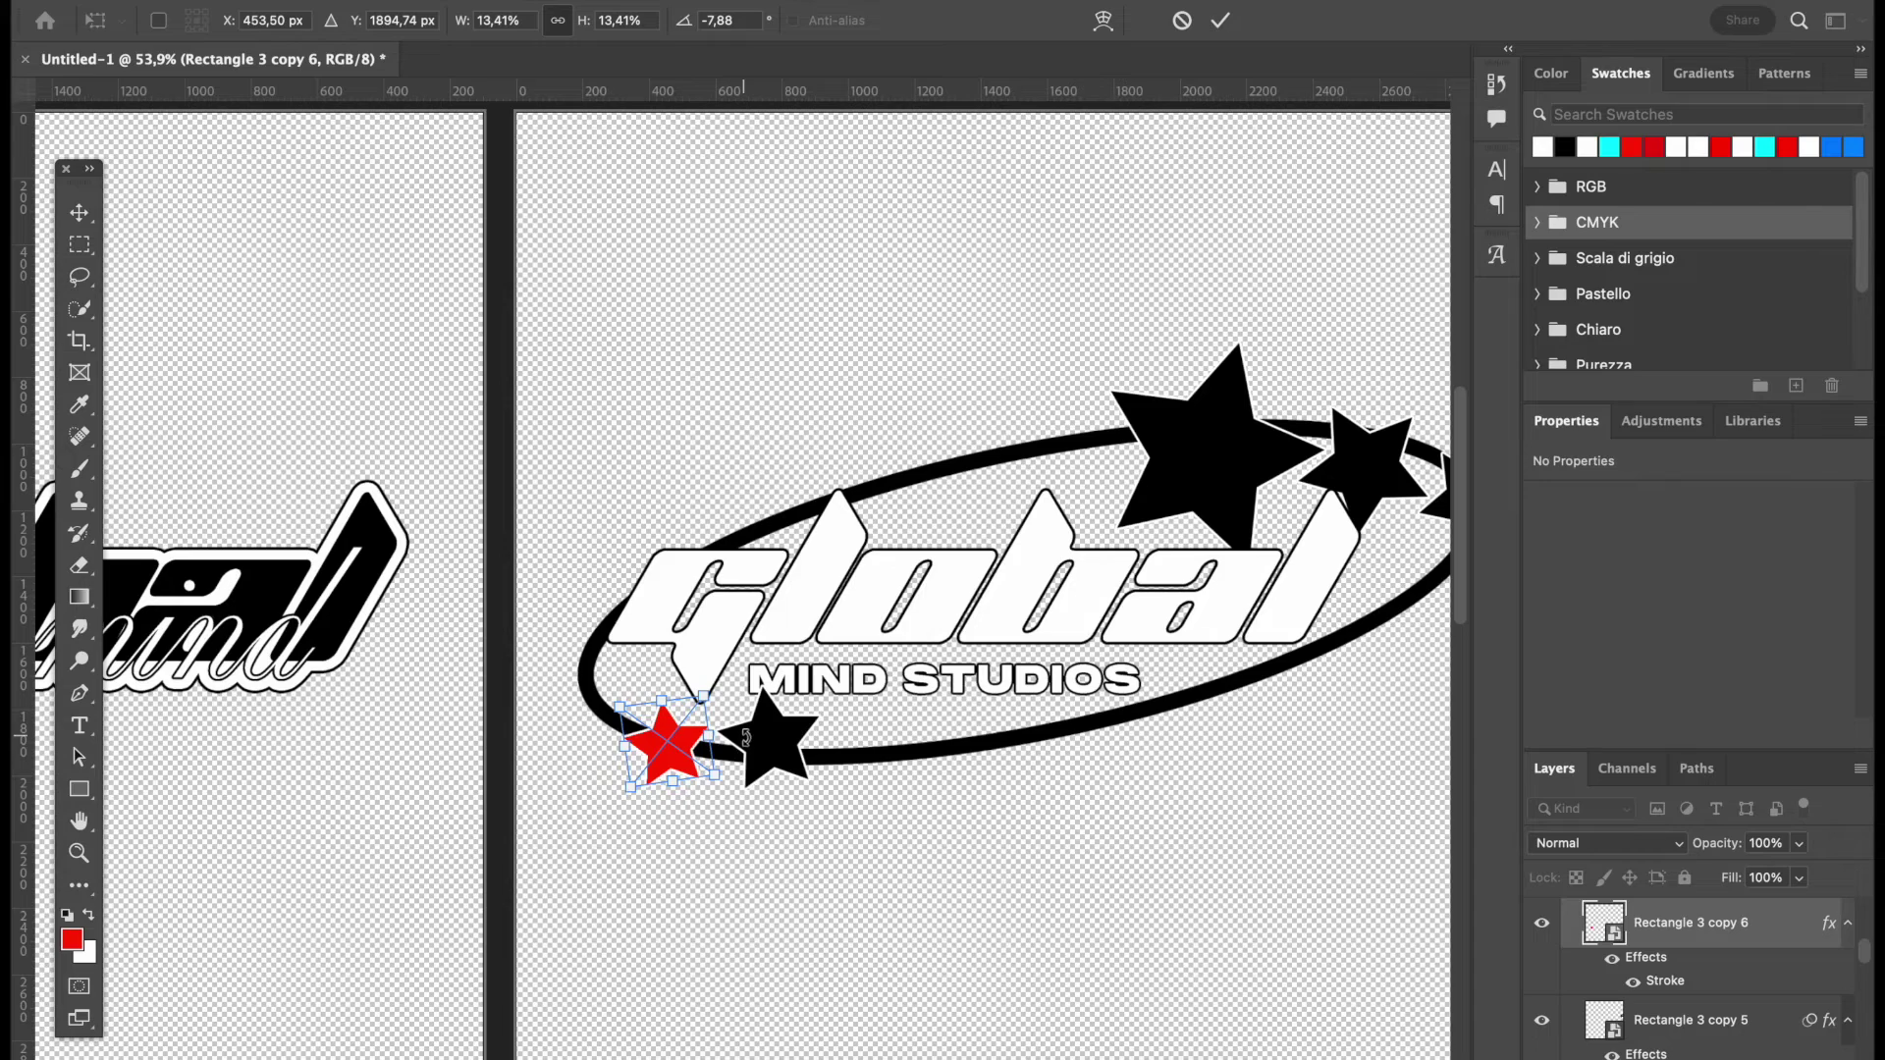
left_click_drag(746, 738, 746, 754)
key("Return")
left_click(1045, 883)
scroll(1046, 883, "up", 3)
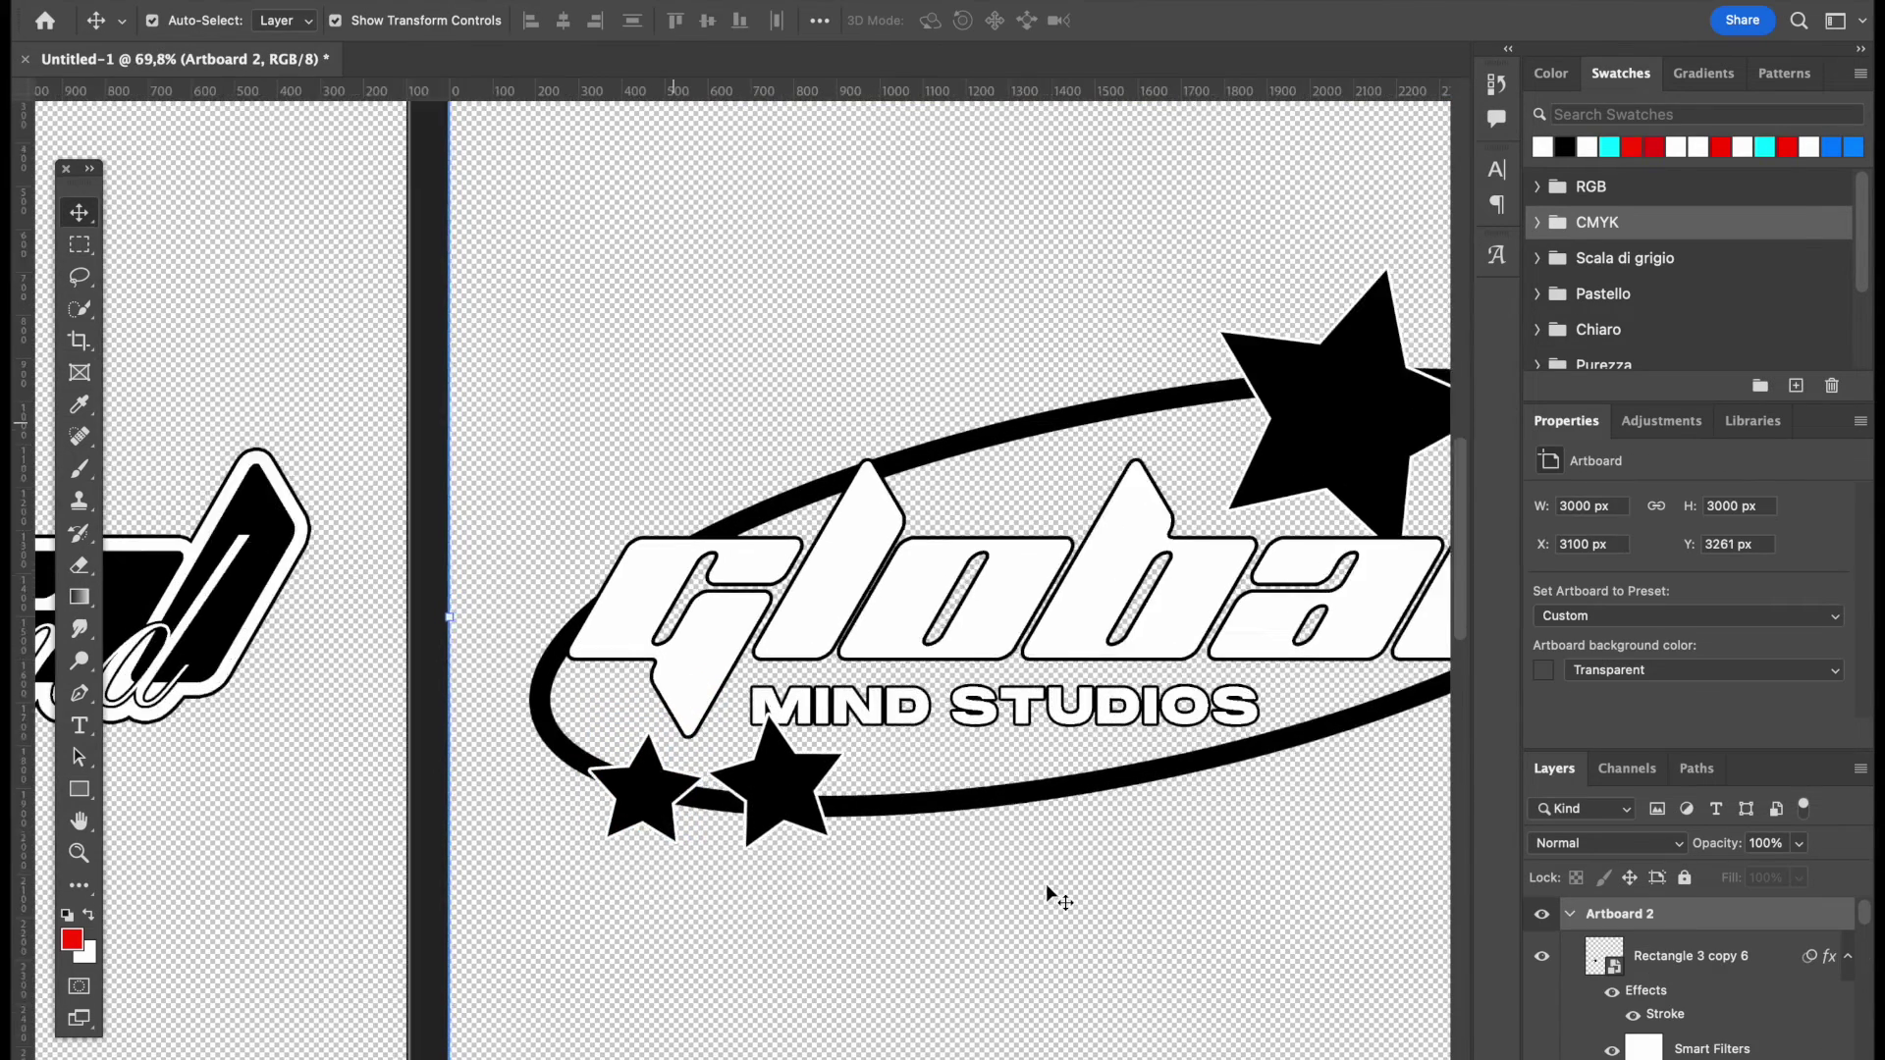
- Duplicate the lower-left star to the ring's left end, shrink the copy to 185 px wide and rotate it to 28.03°
key("ctrl+plus")
left_click(643, 839)
left_click_drag(612, 849, 552, 811)
key("ctrl+t")
key("Return")
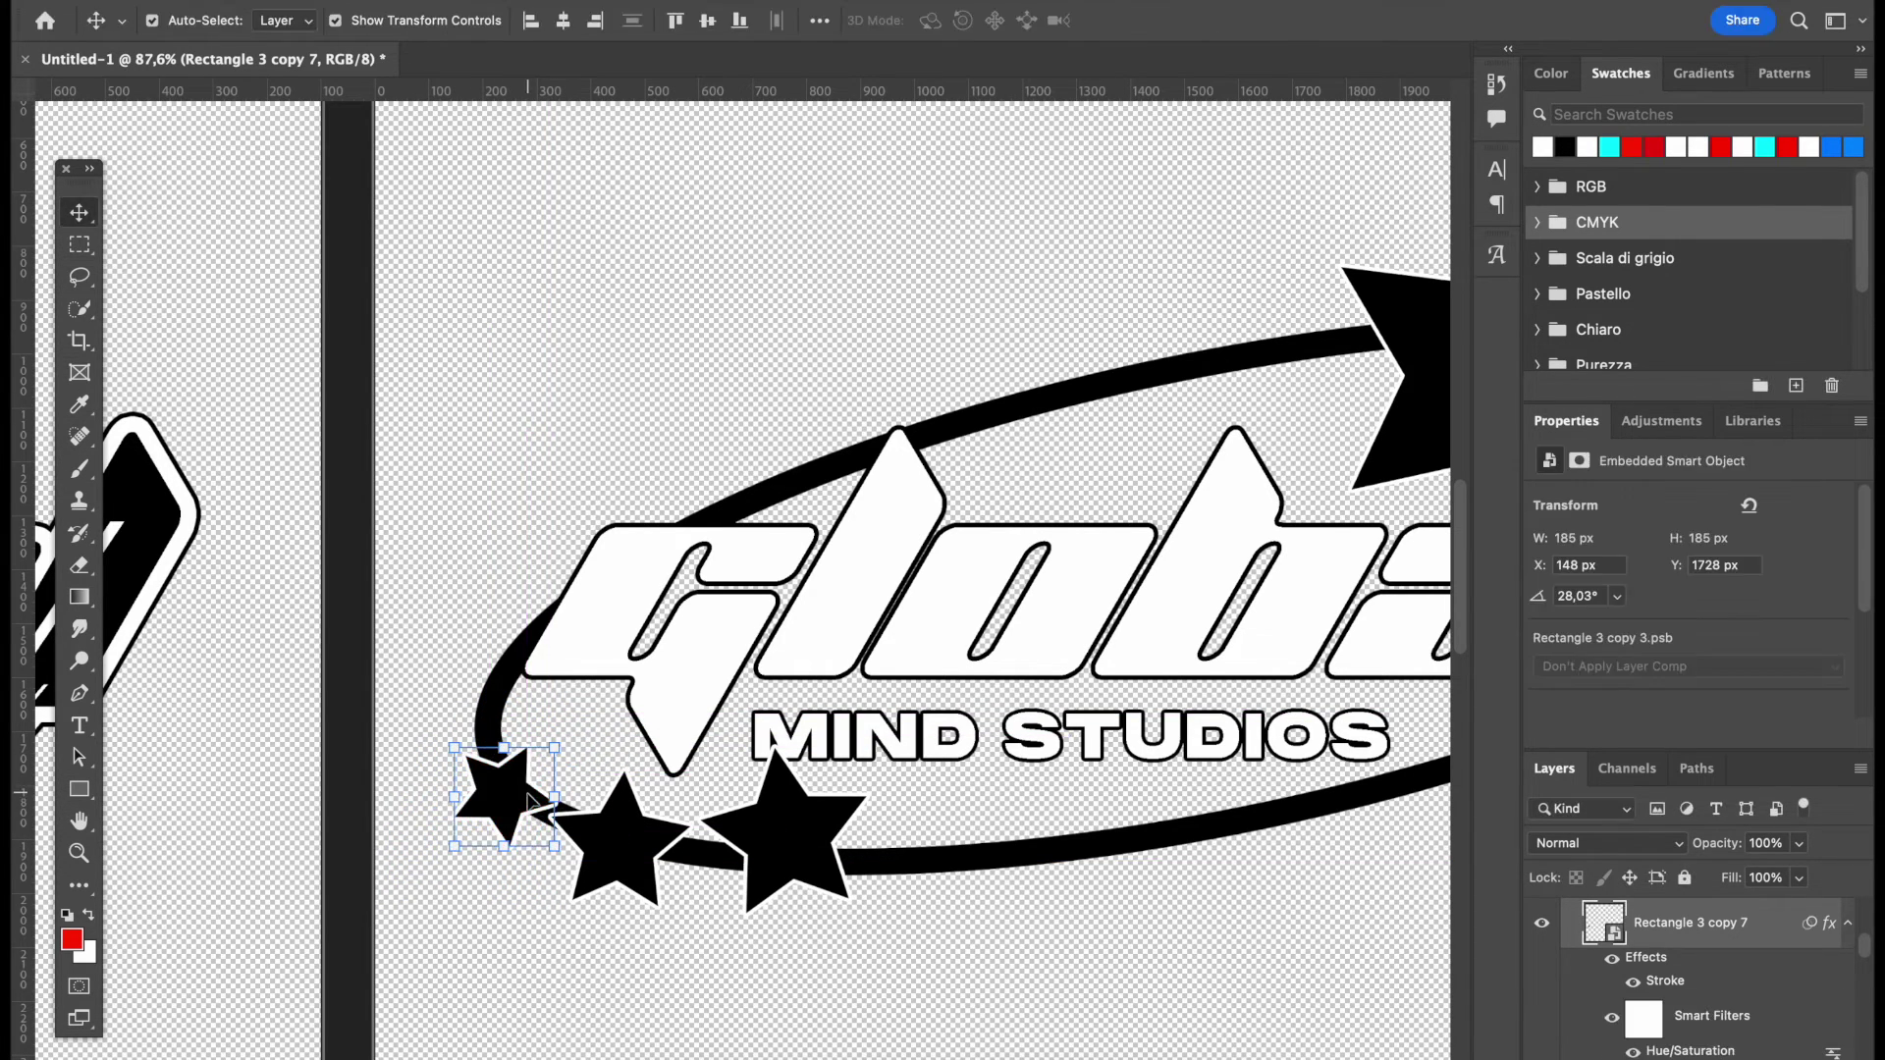
left_click(1251, 971)
scroll(1251, 971, "down", 5)
scroll(1250, 972, "up", 2)
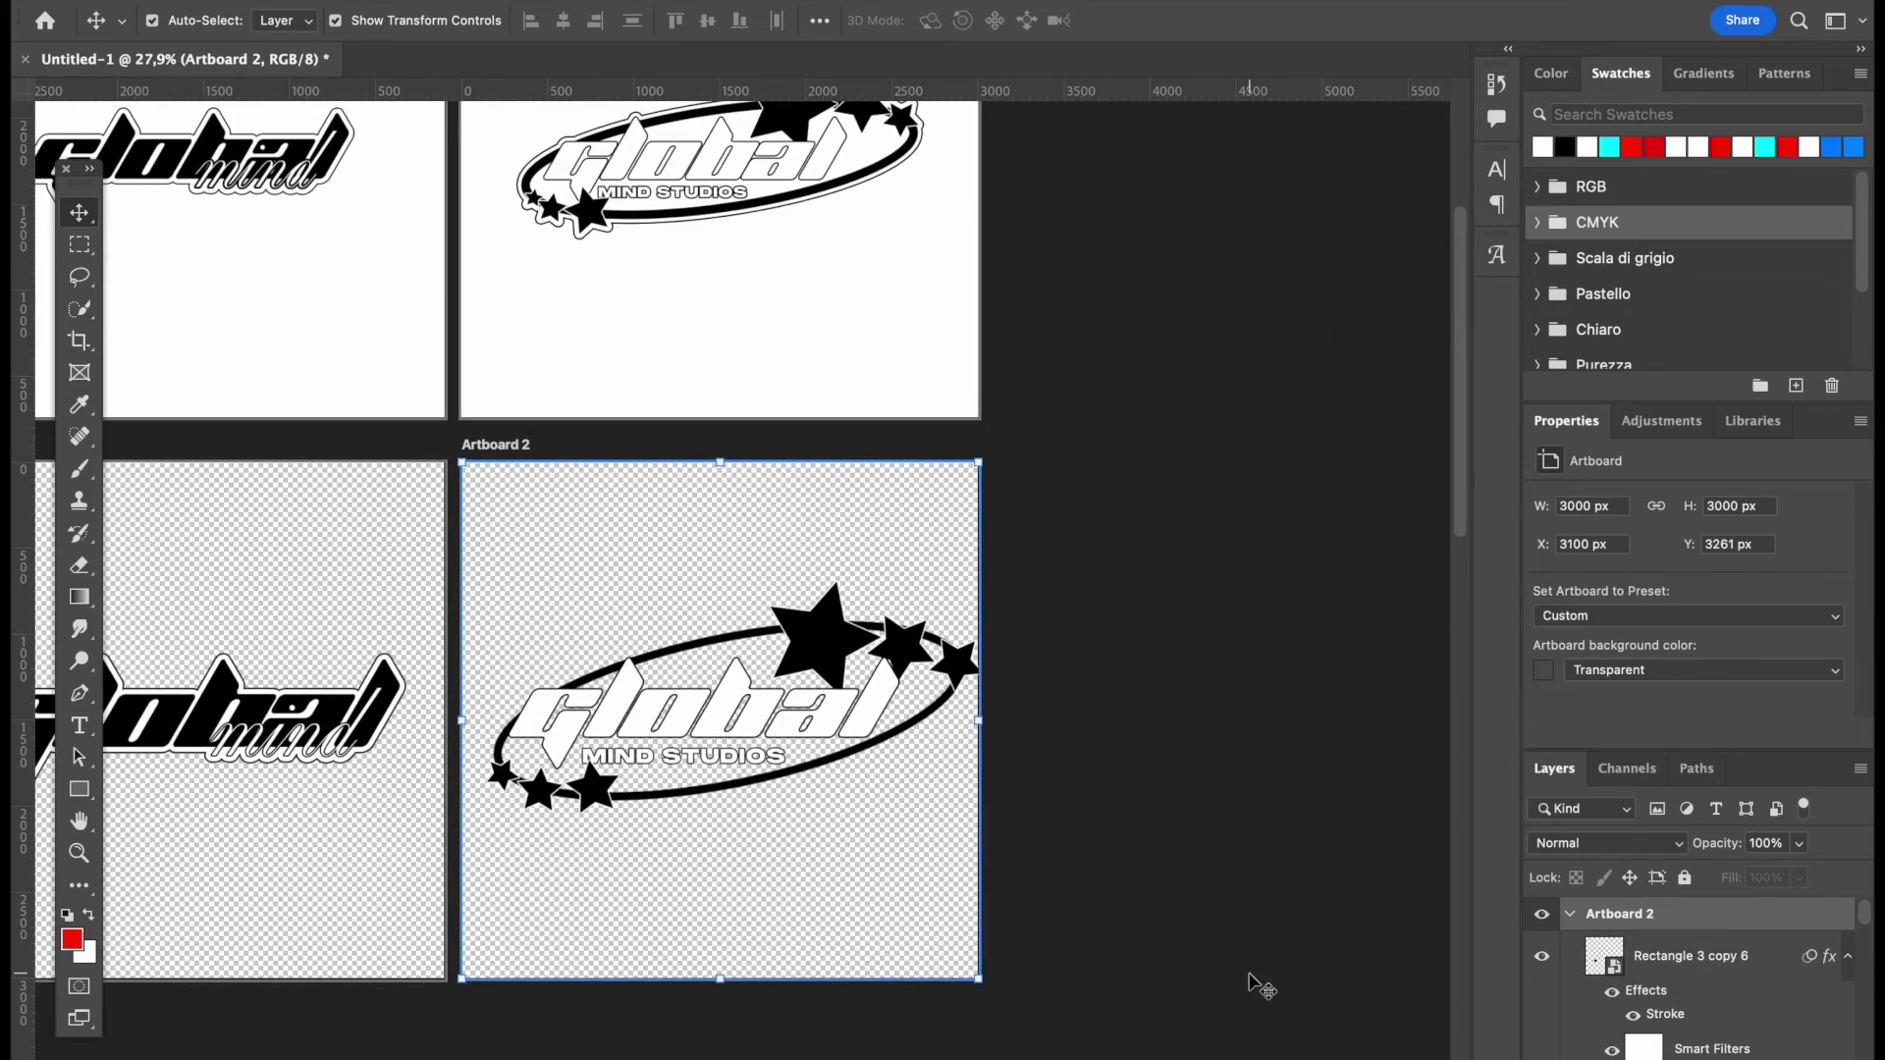
- Fill the ellipse behind the logo text with white, keeping its 50 px black stroke
left_click(892, 736)
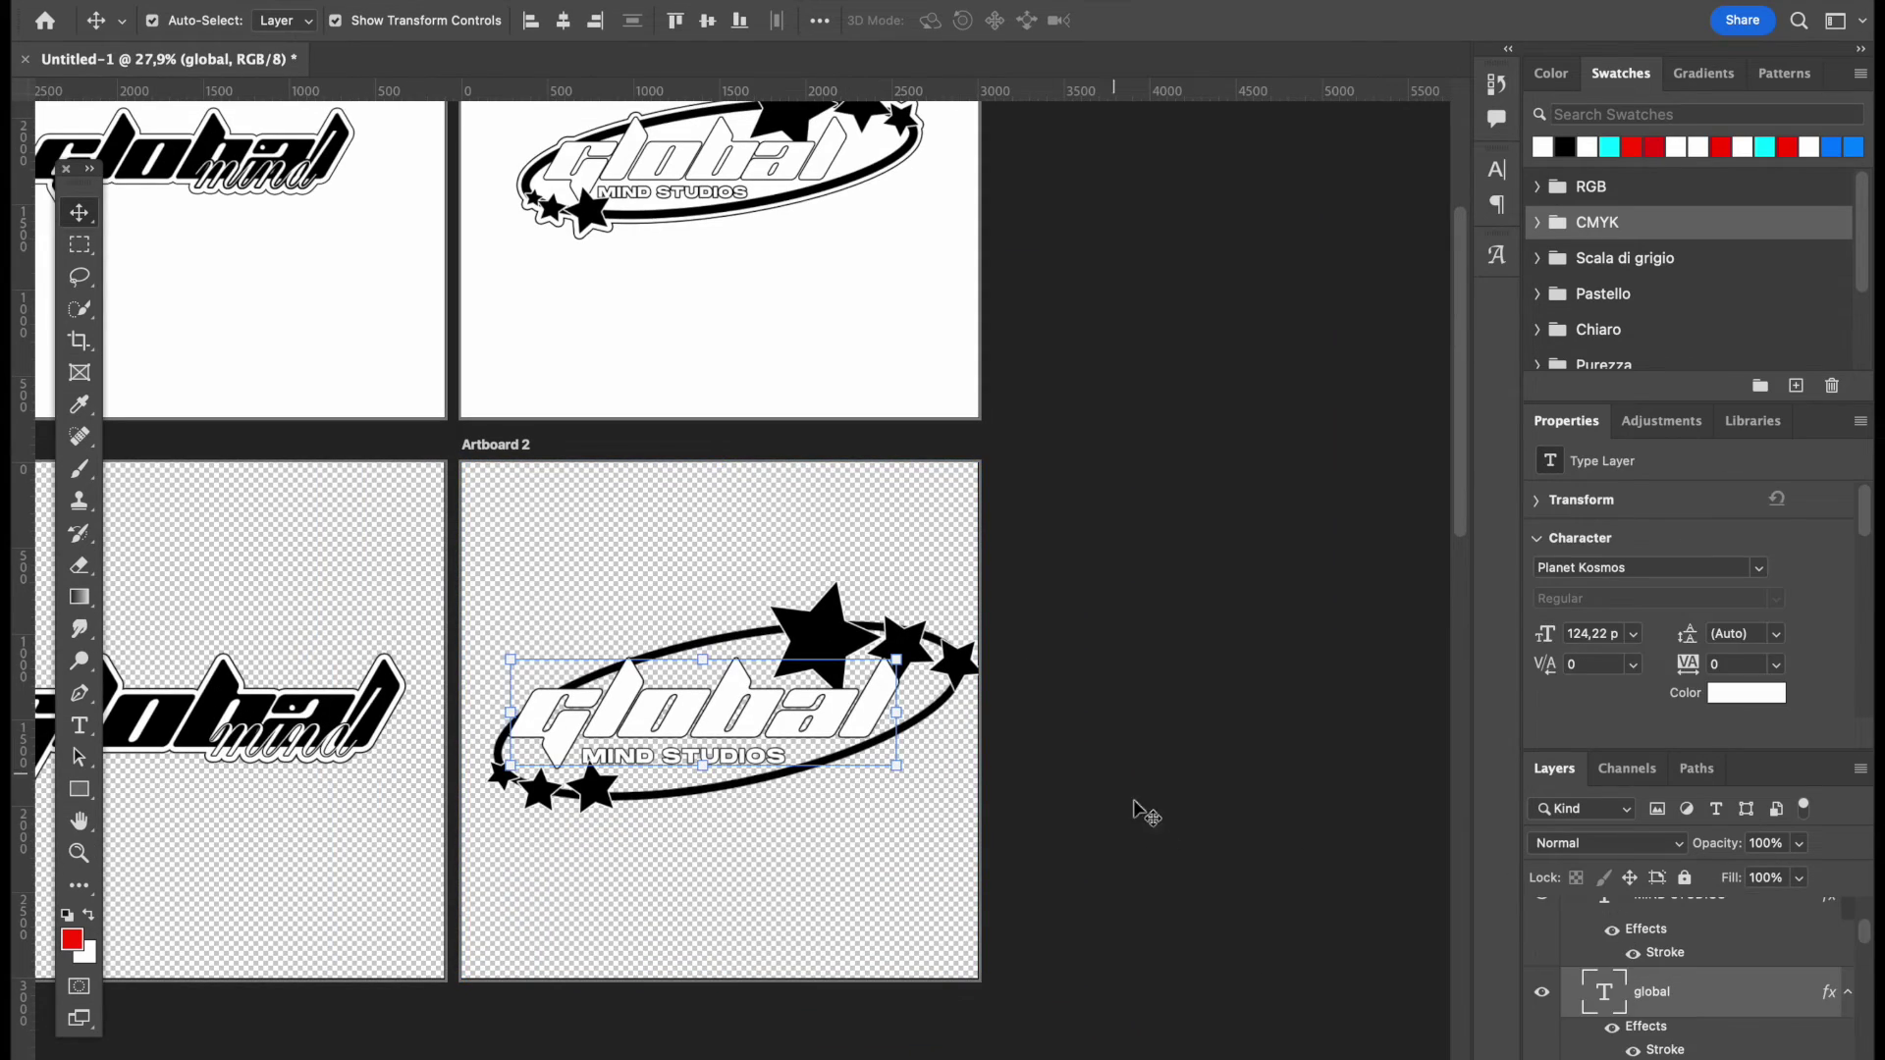
left_click(934, 716)
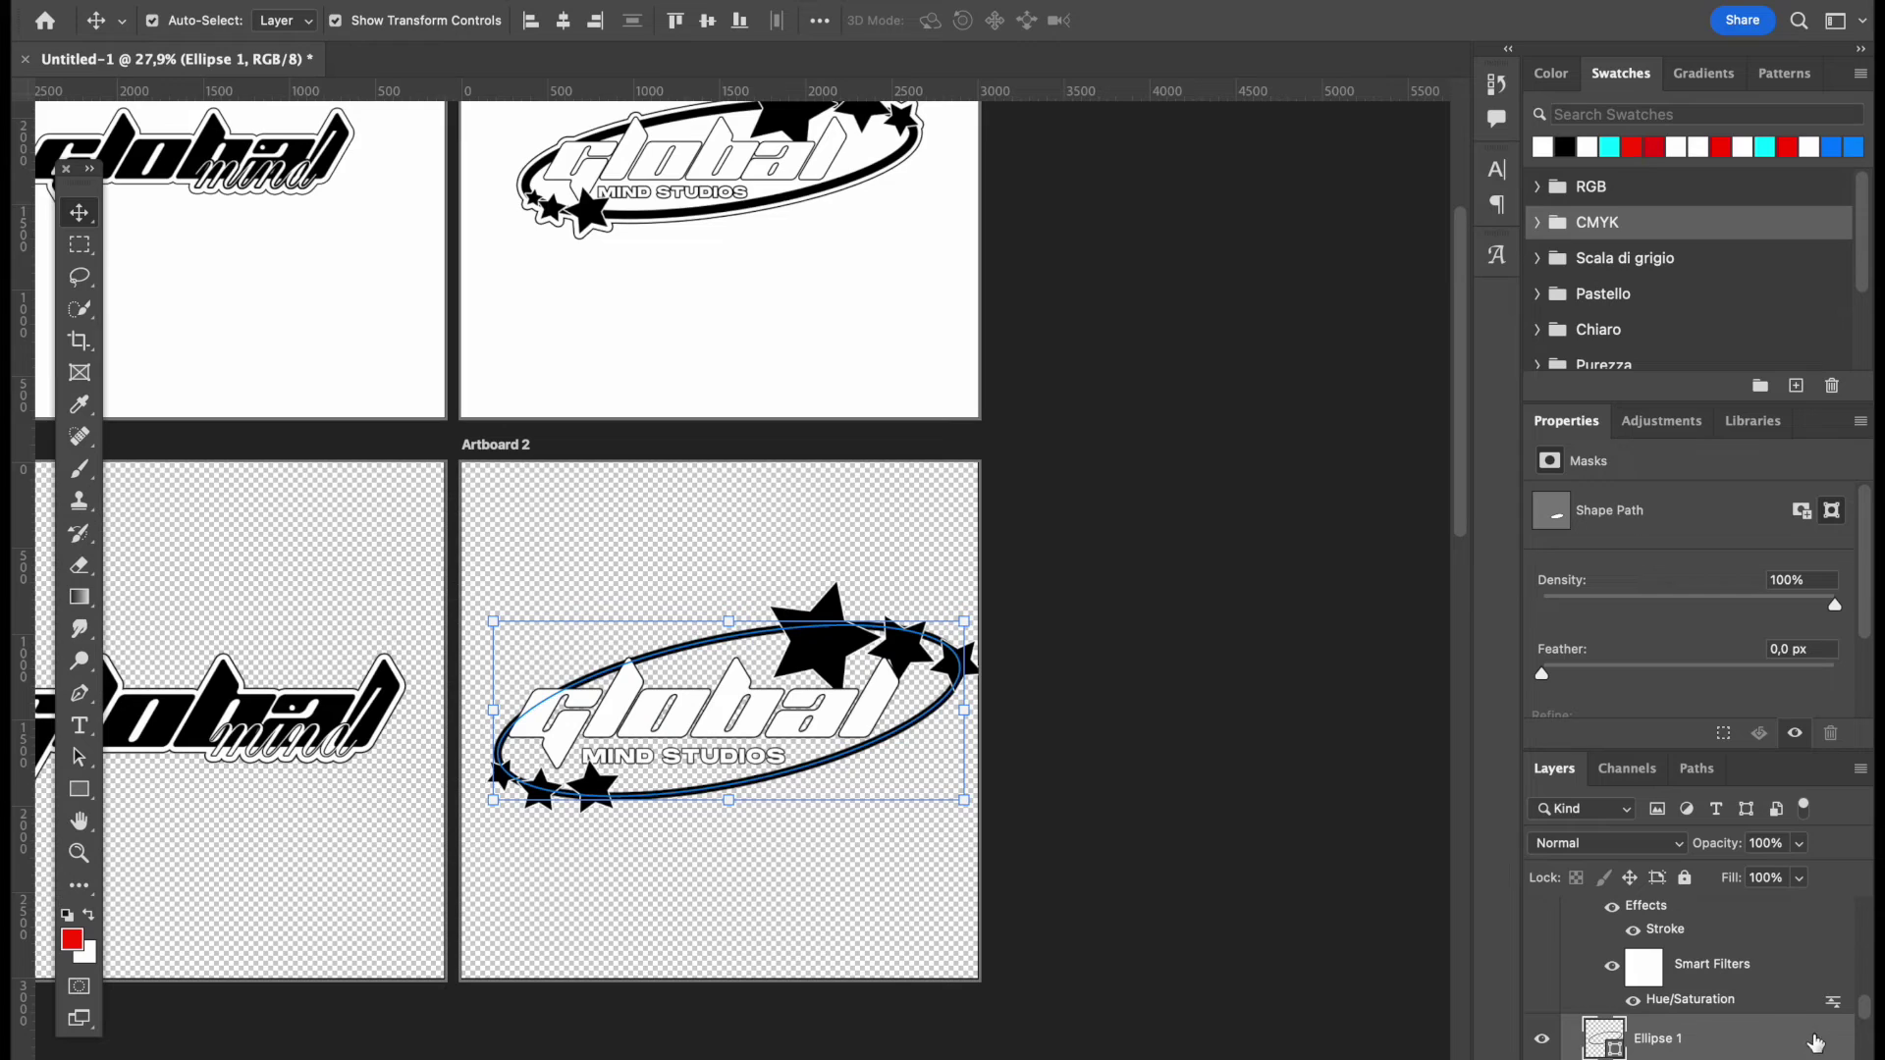
left_click(79, 790)
left_click(285, 20)
left_click(138, 150)
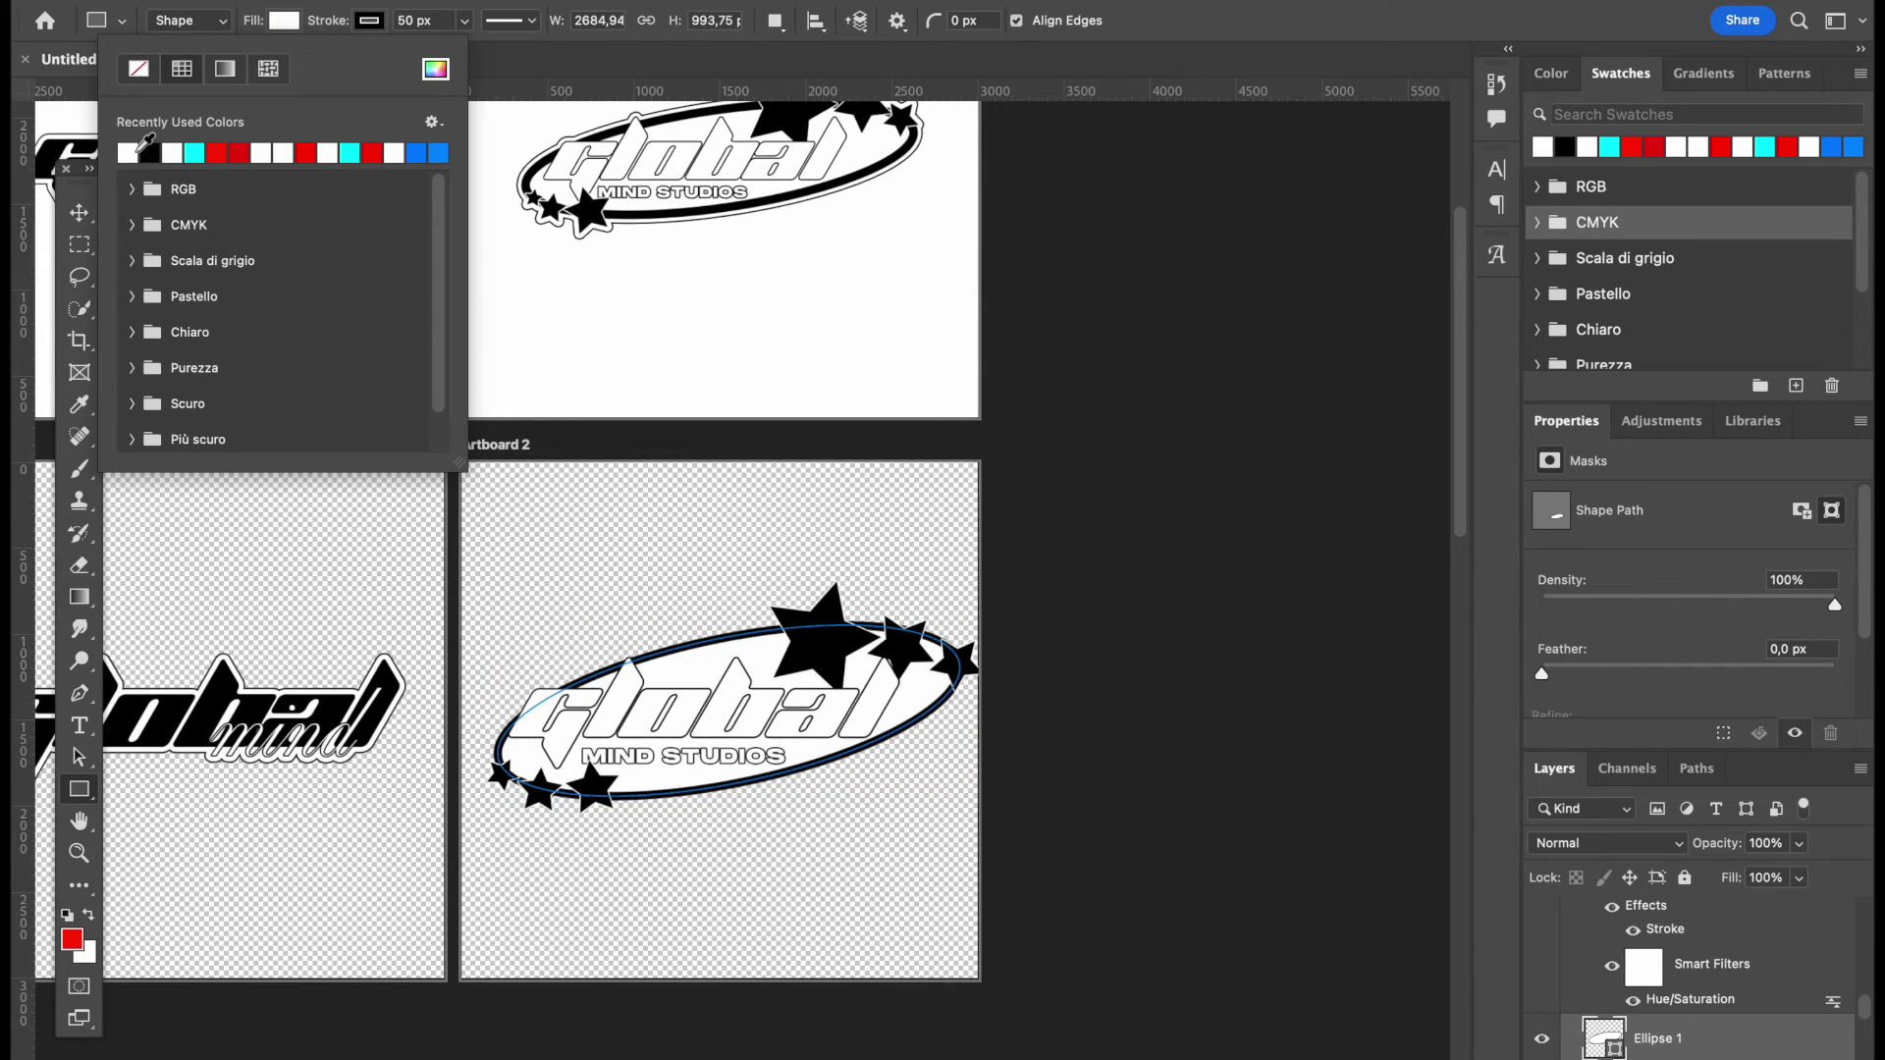
left_click(88, 218)
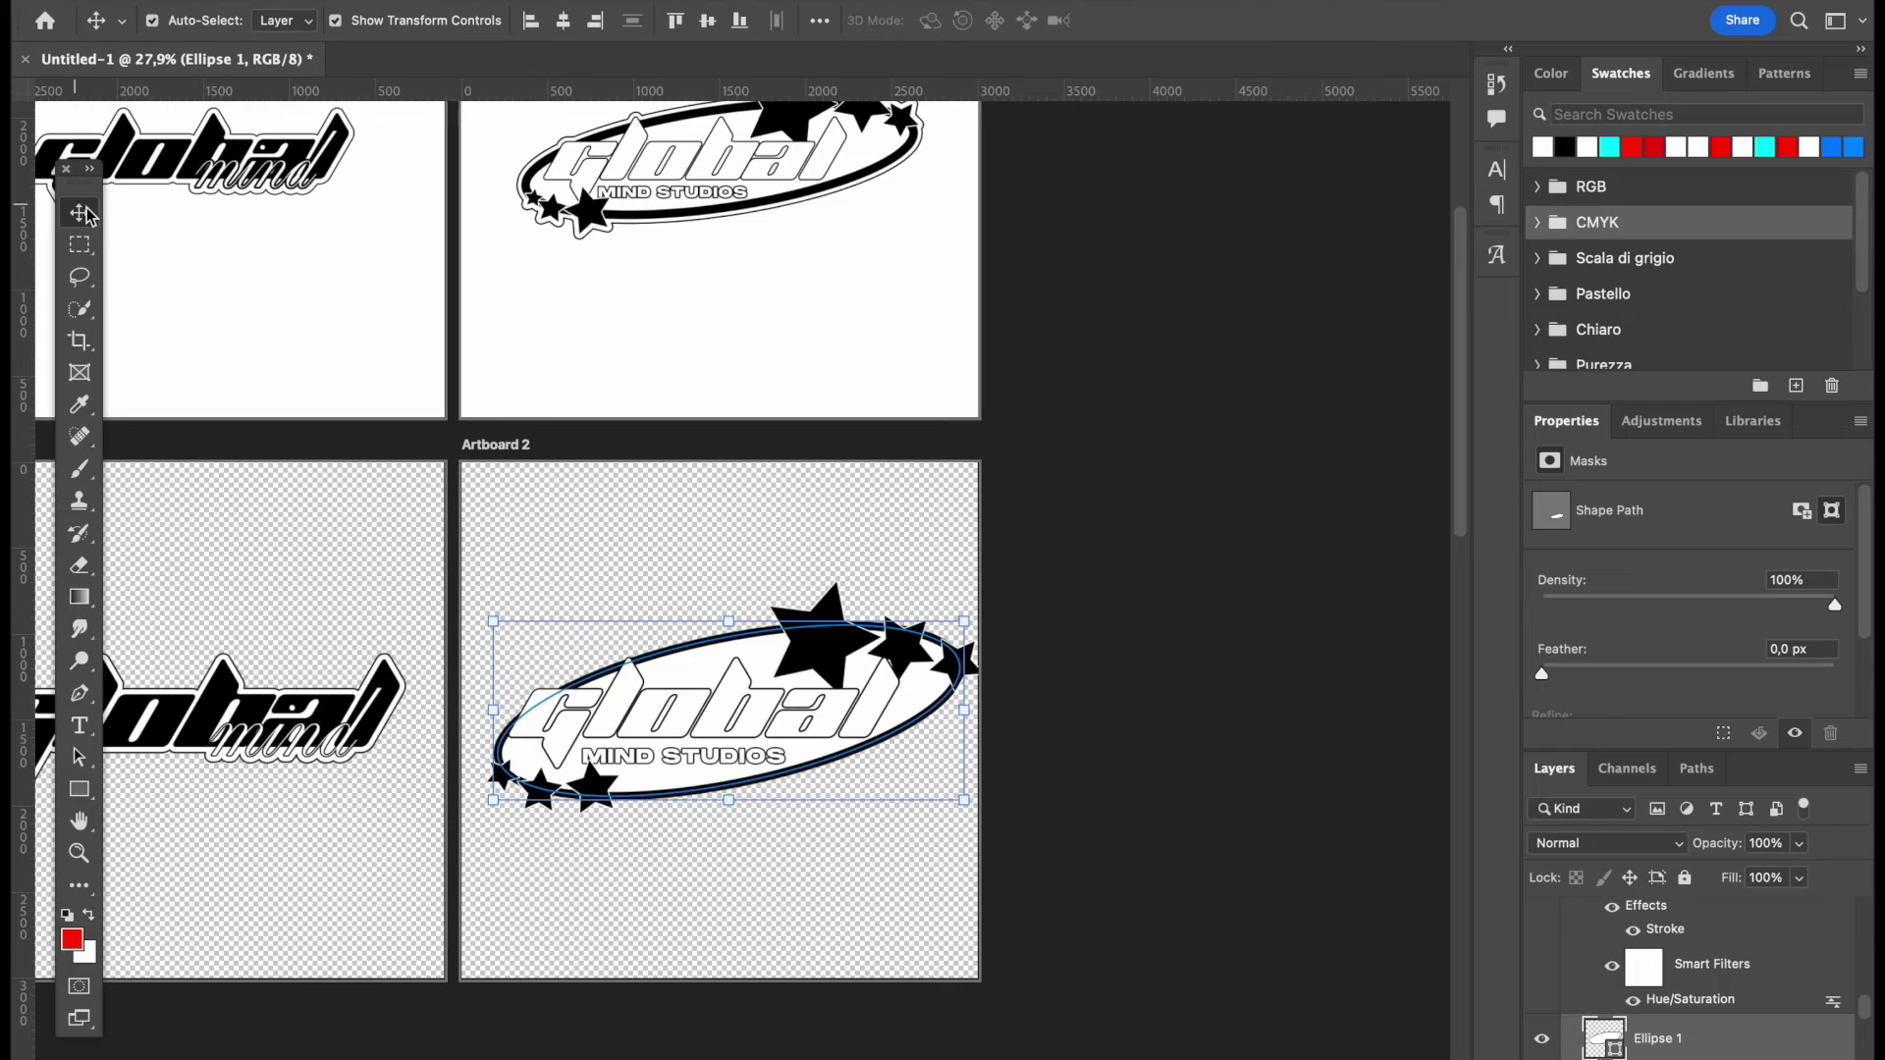
left_click(844, 951)
scroll(844, 951, "up", 3)
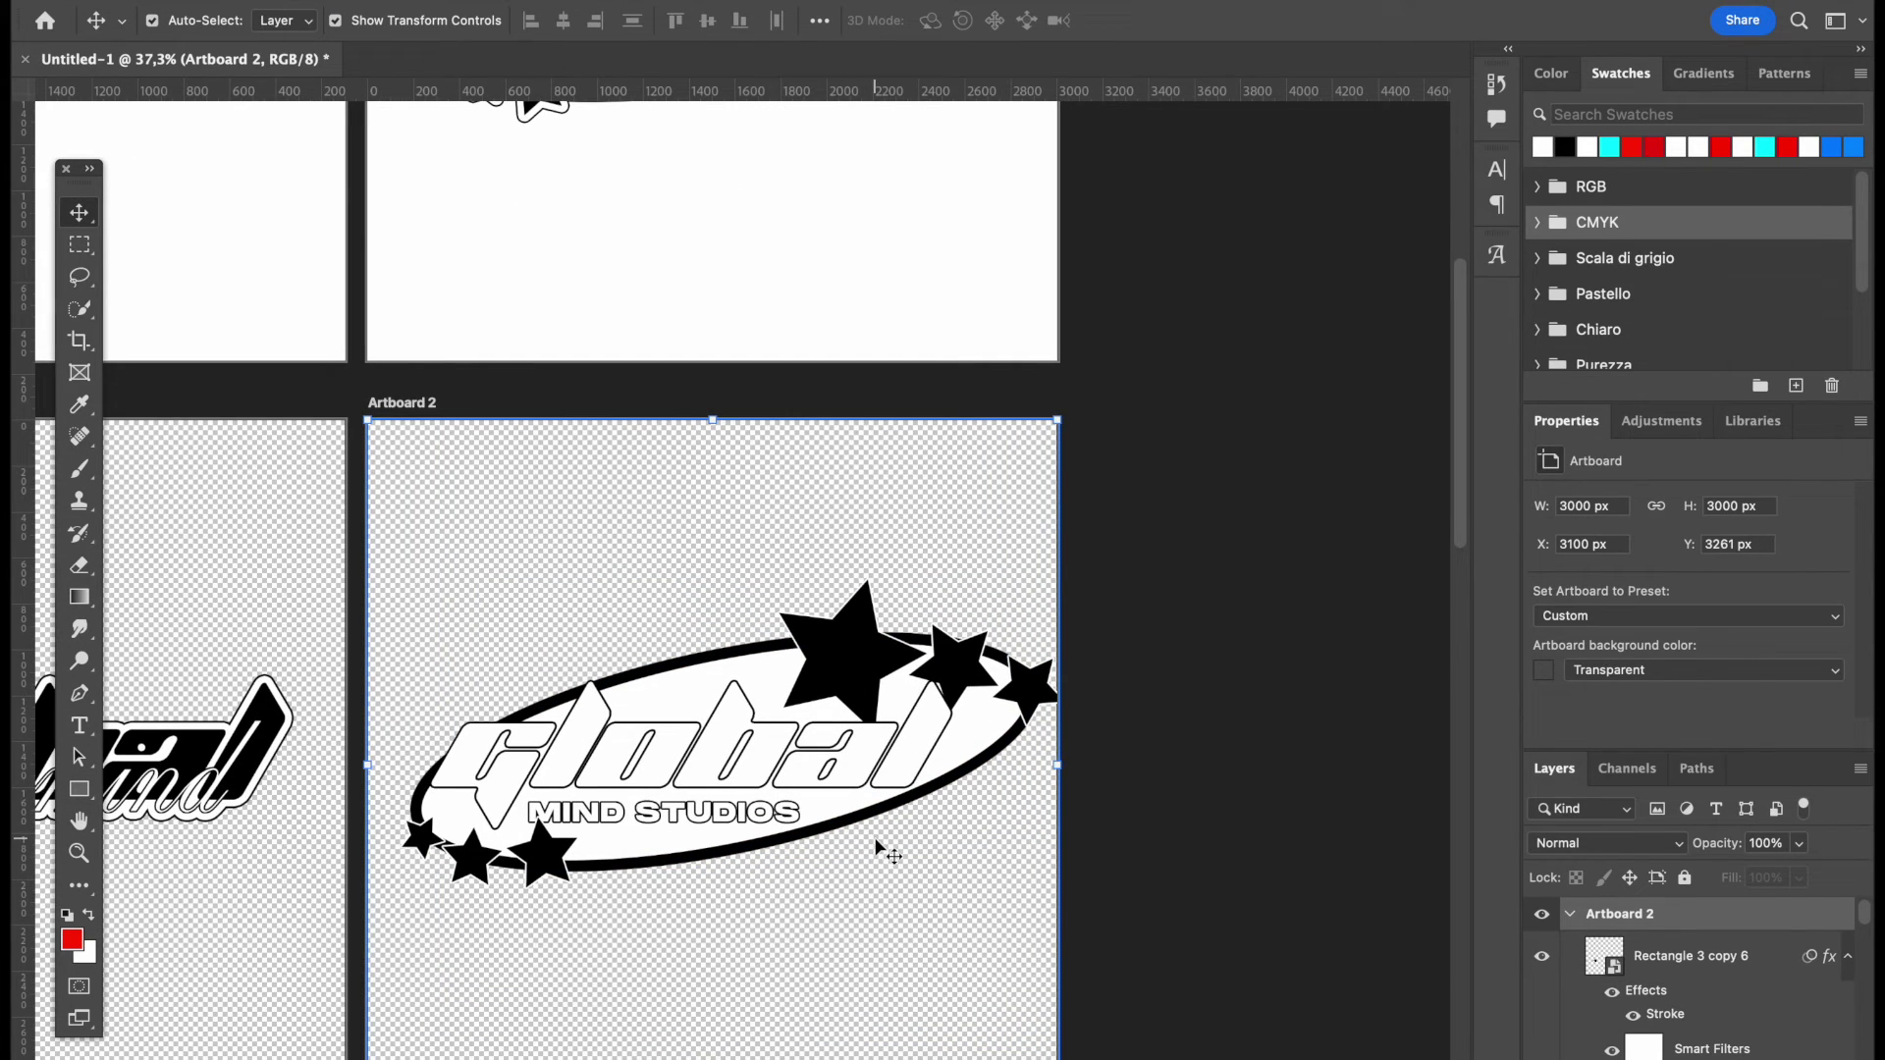
scroll(875, 839, "up", 4)
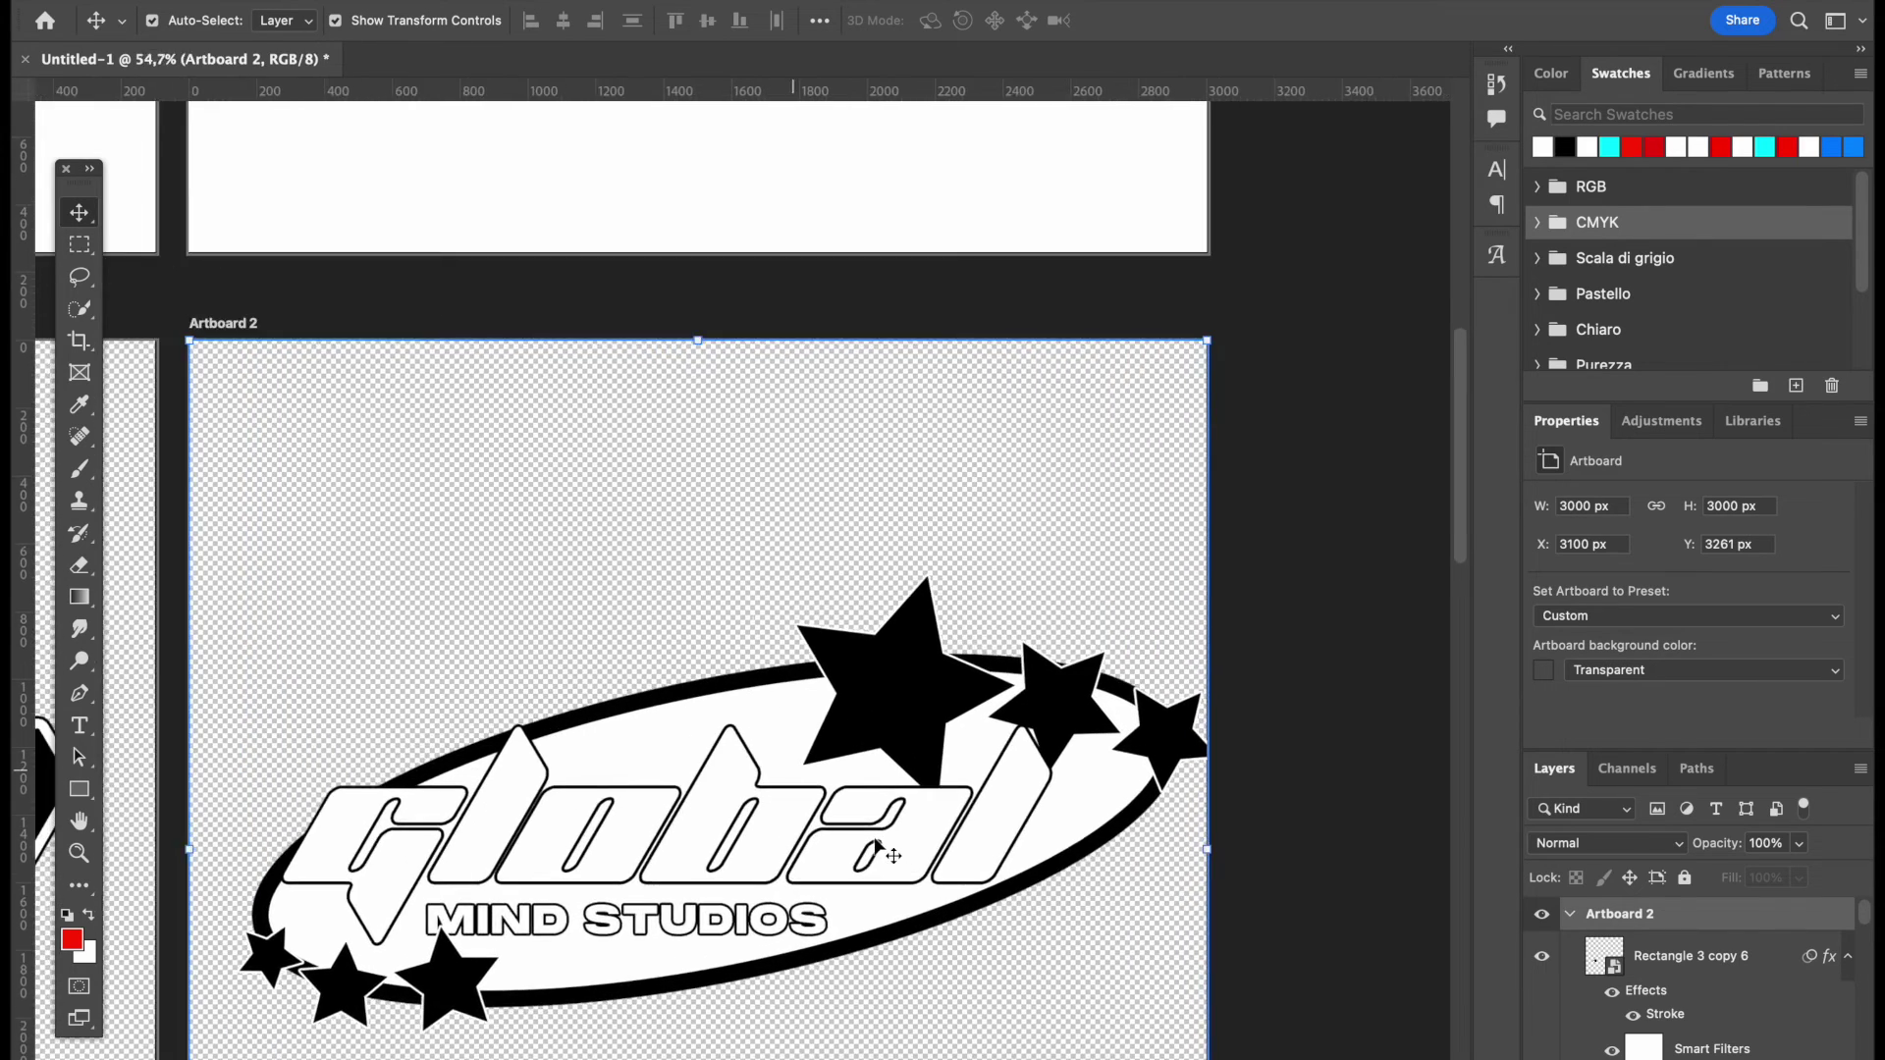
scroll(874, 838, "down", 4)
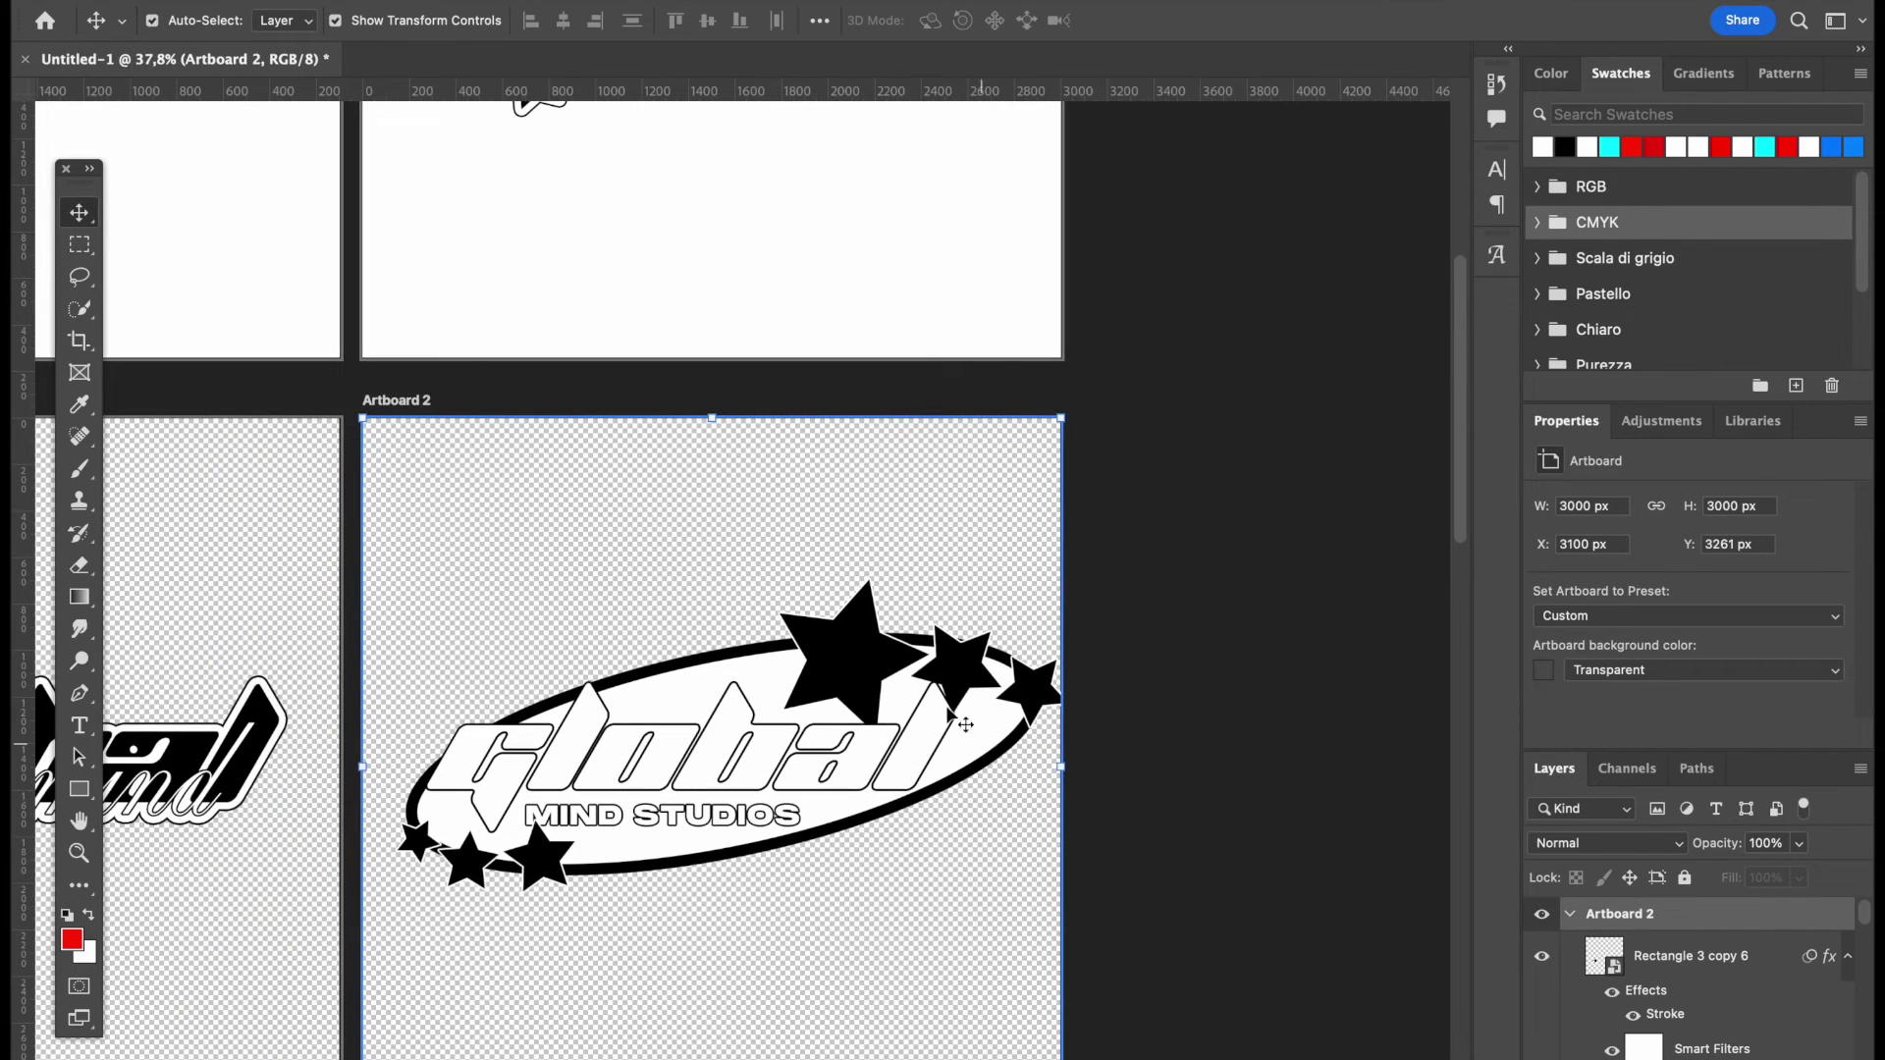
- Select all elements of the Artboard 2 logo and convert them to one Smart Object
left_click_drag(423, 562, 1059, 976)
right_click(1674, 957)
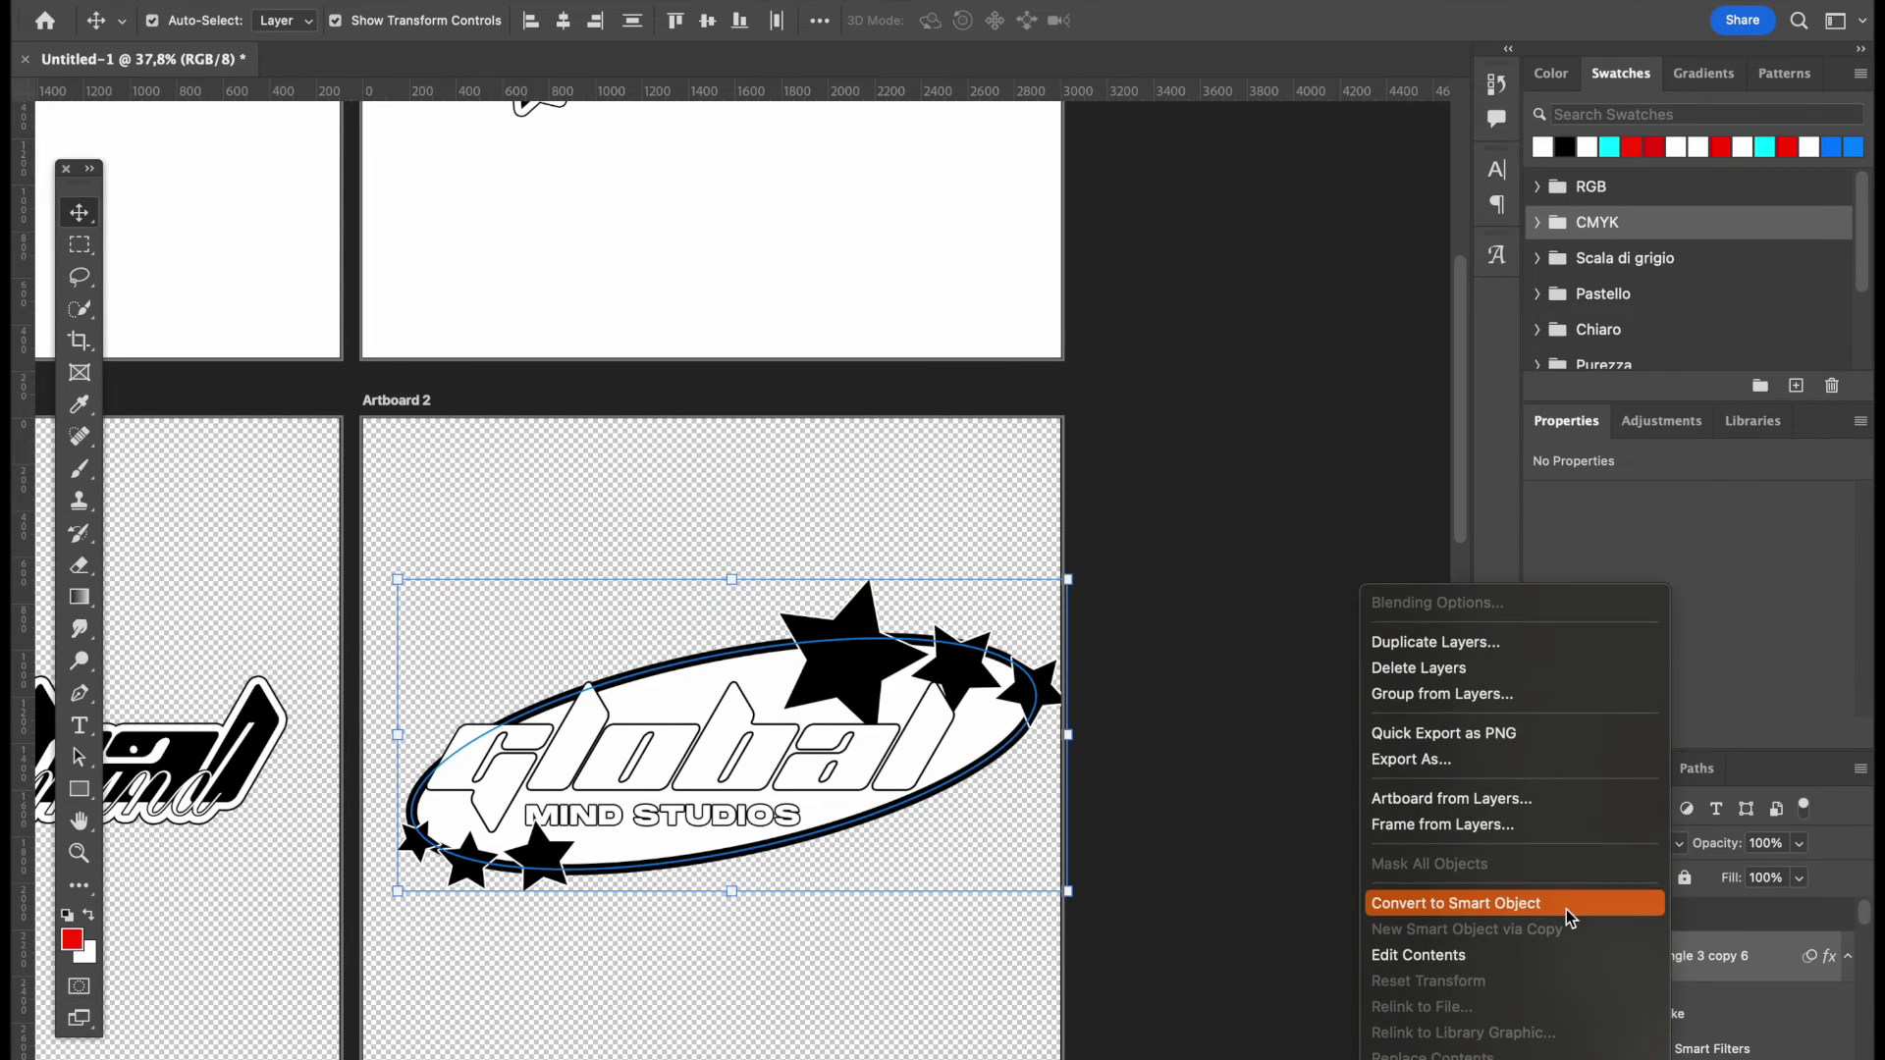
left_click(1455, 904)
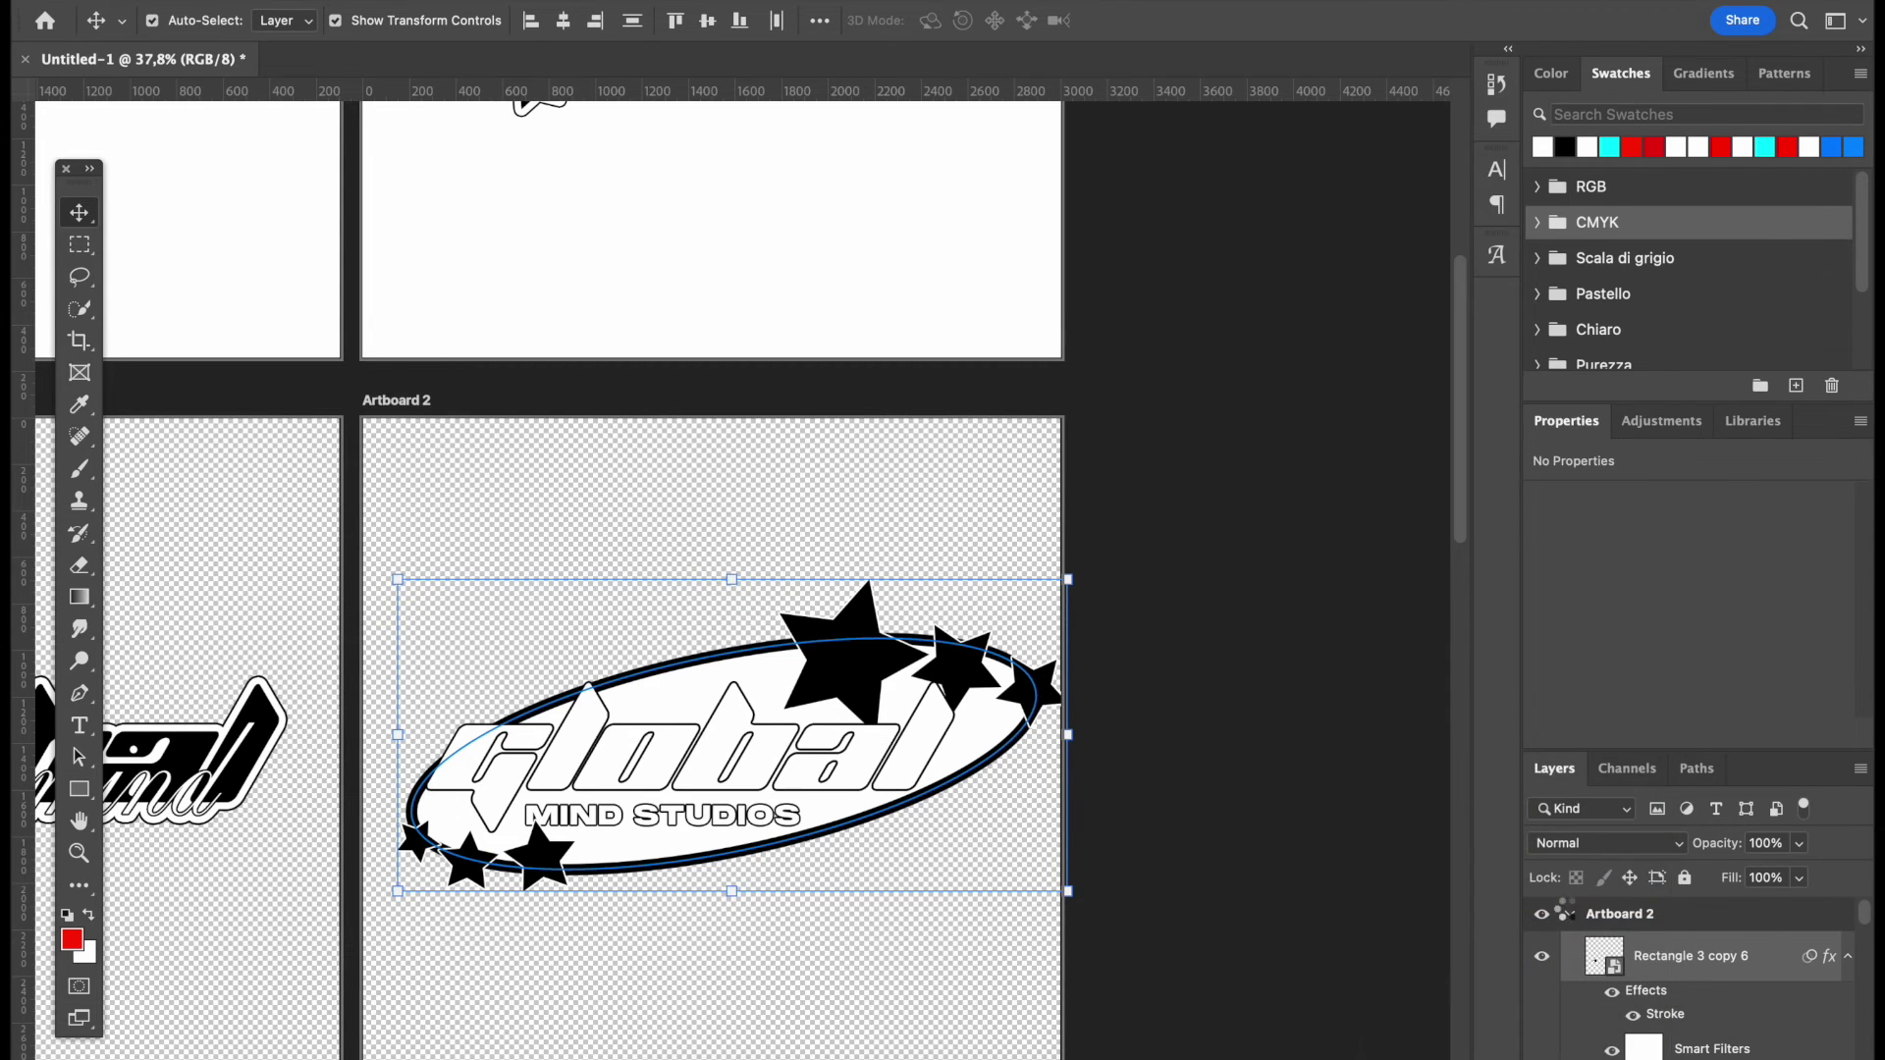
- Give the logo Smart Object a 29 px outside stroke in white
double_click(1845, 957)
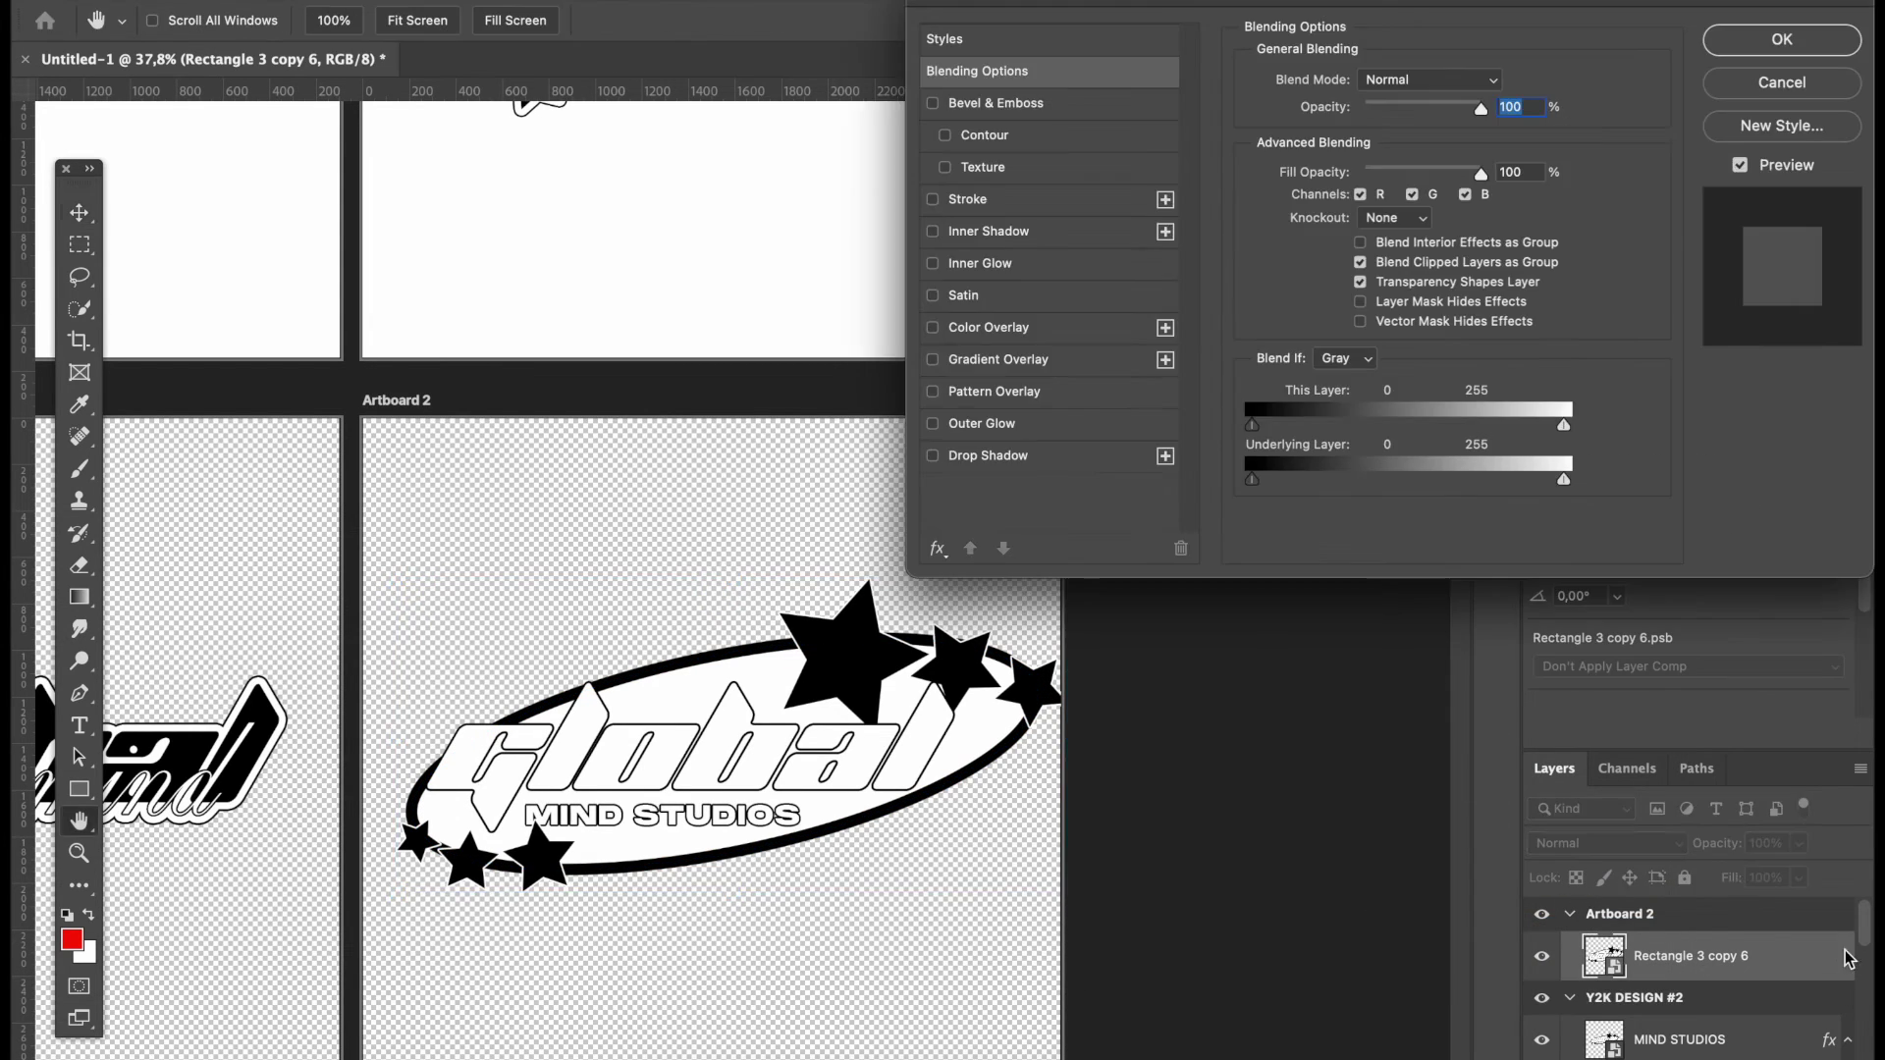
left_click(932, 200)
left_click(1058, 206)
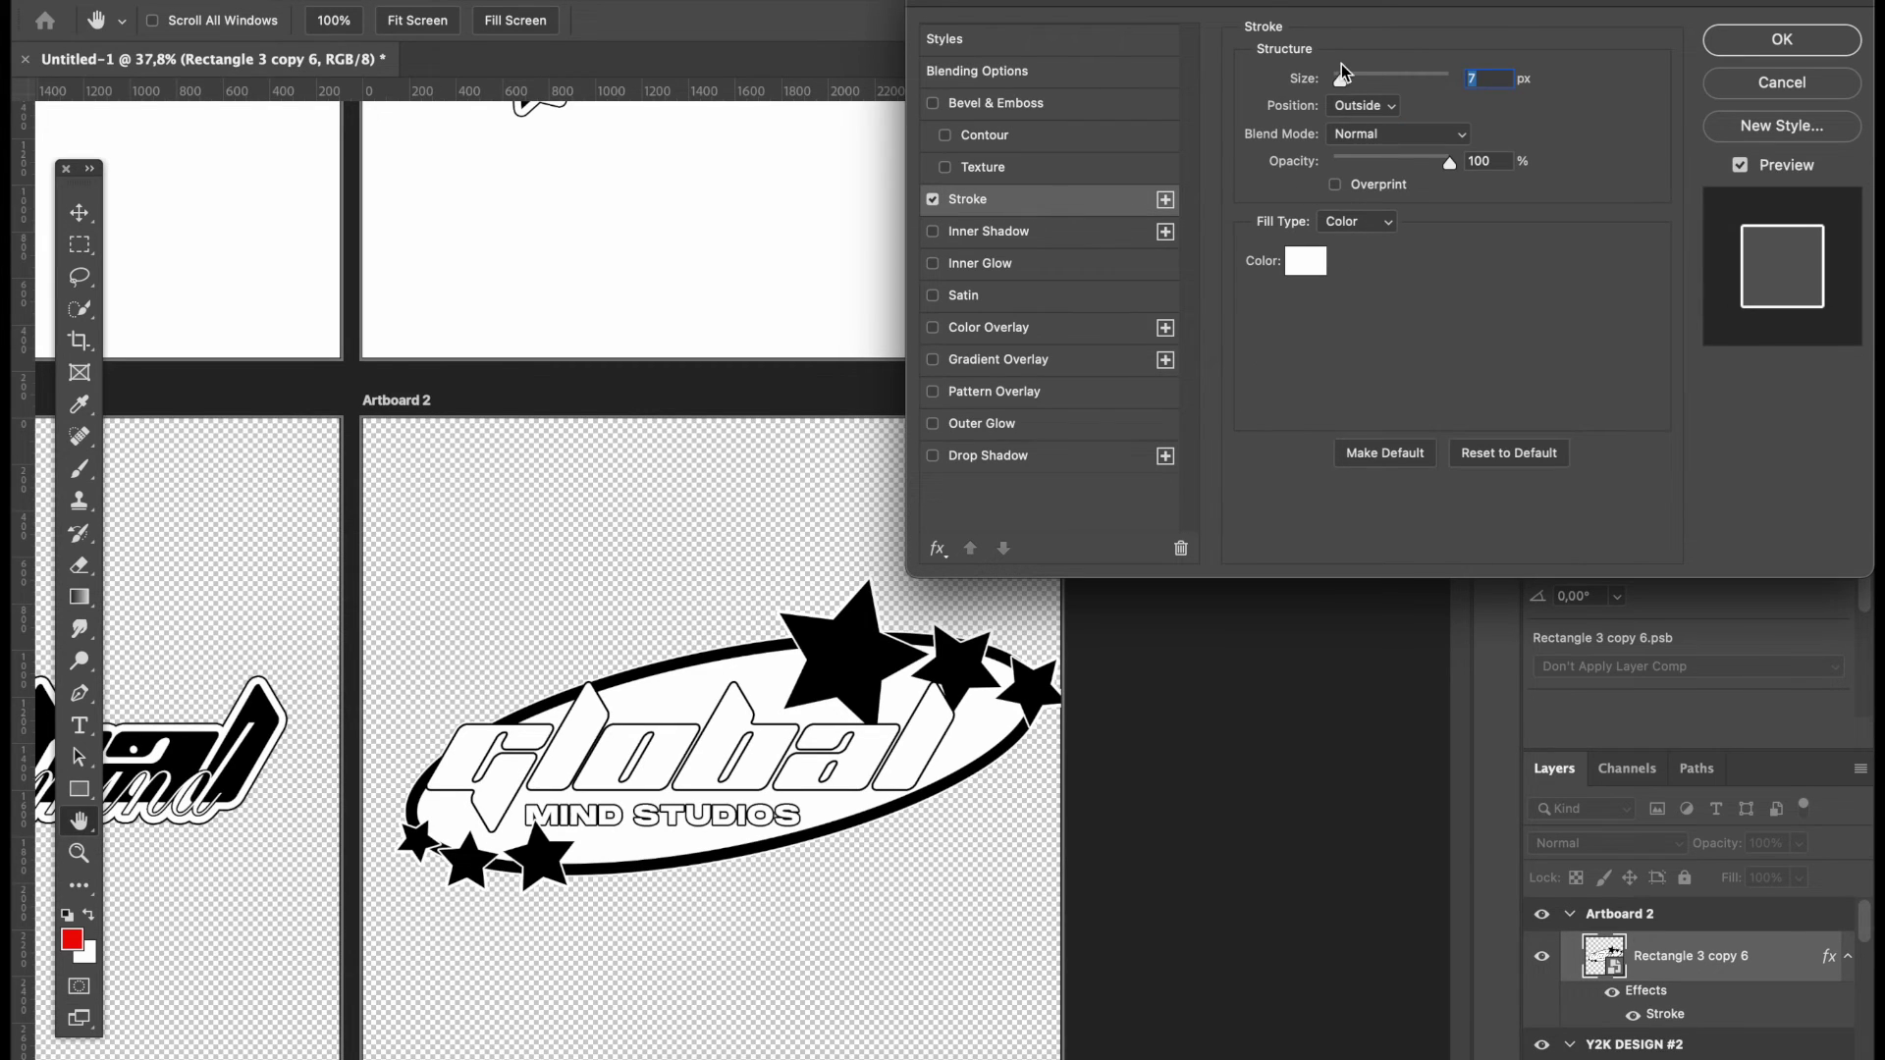
left_click_drag(1343, 78, 1352, 79)
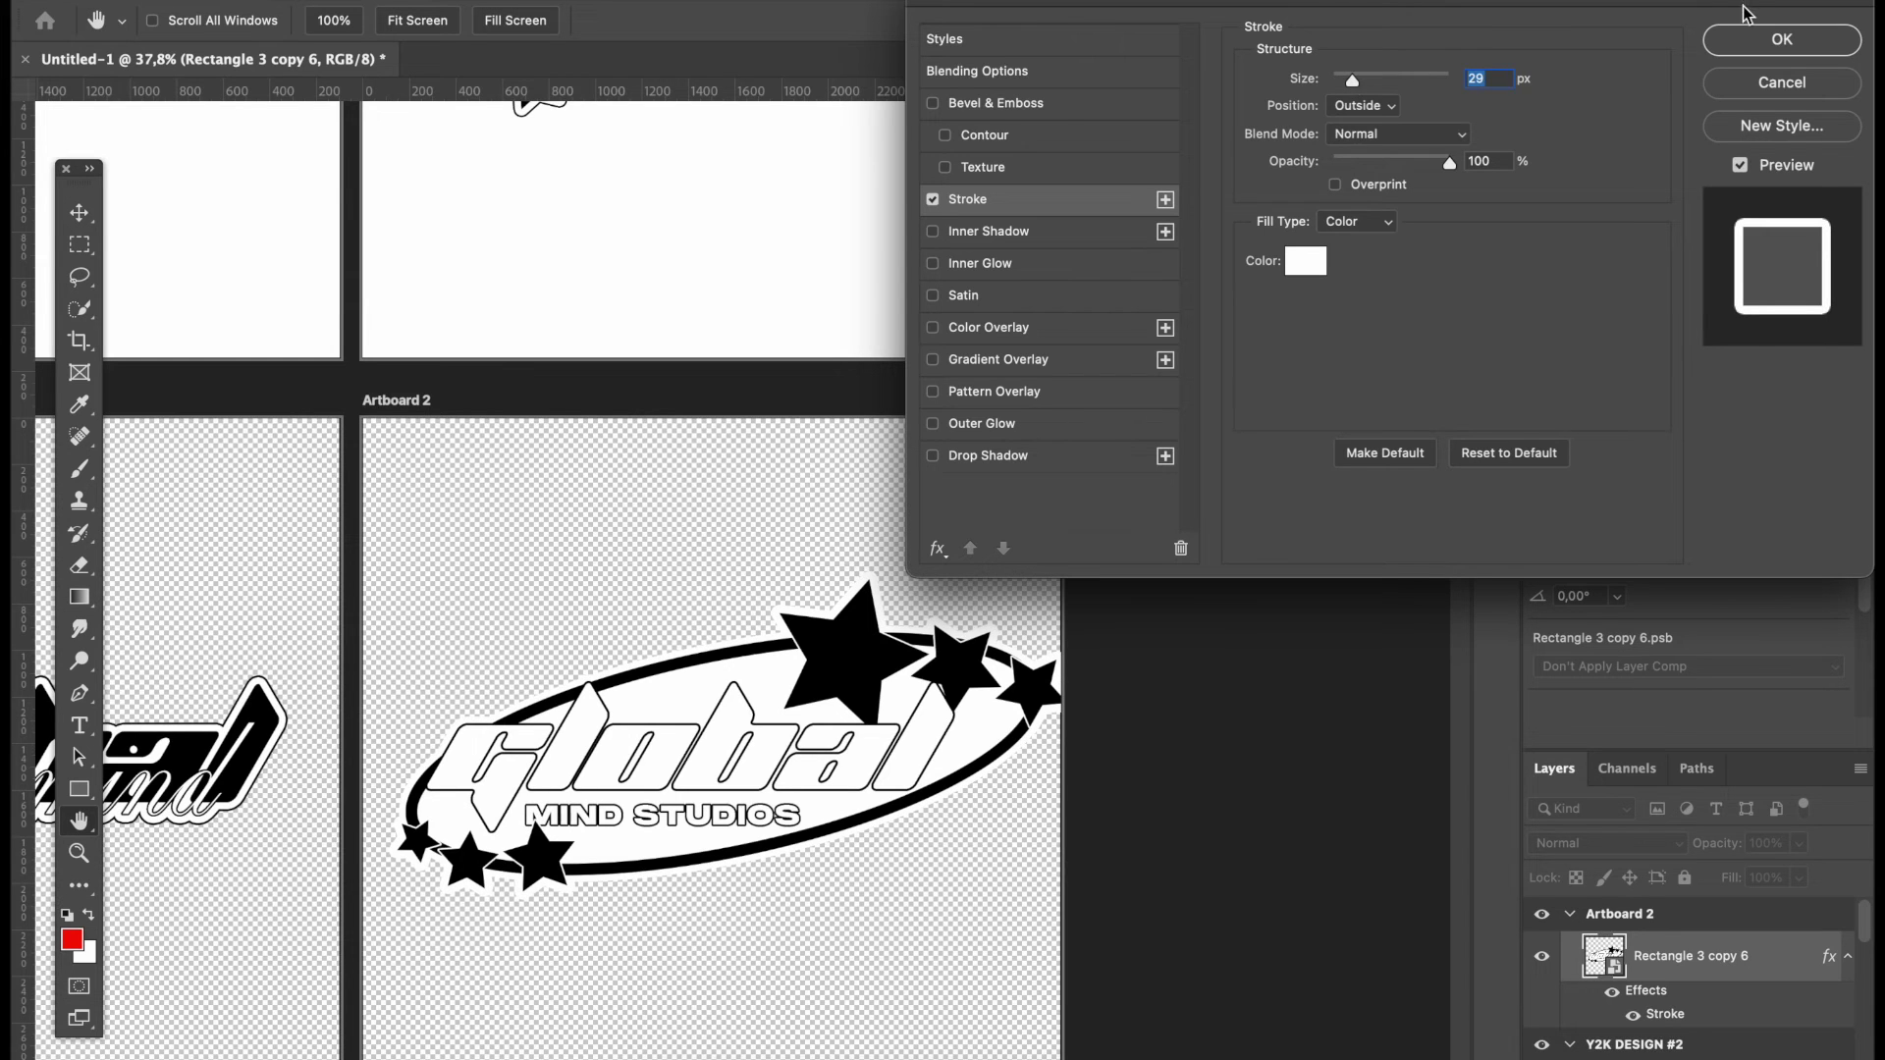
left_click(1767, 41)
scroll(839, 542, "up", 5)
scroll(840, 543, "down", 5)
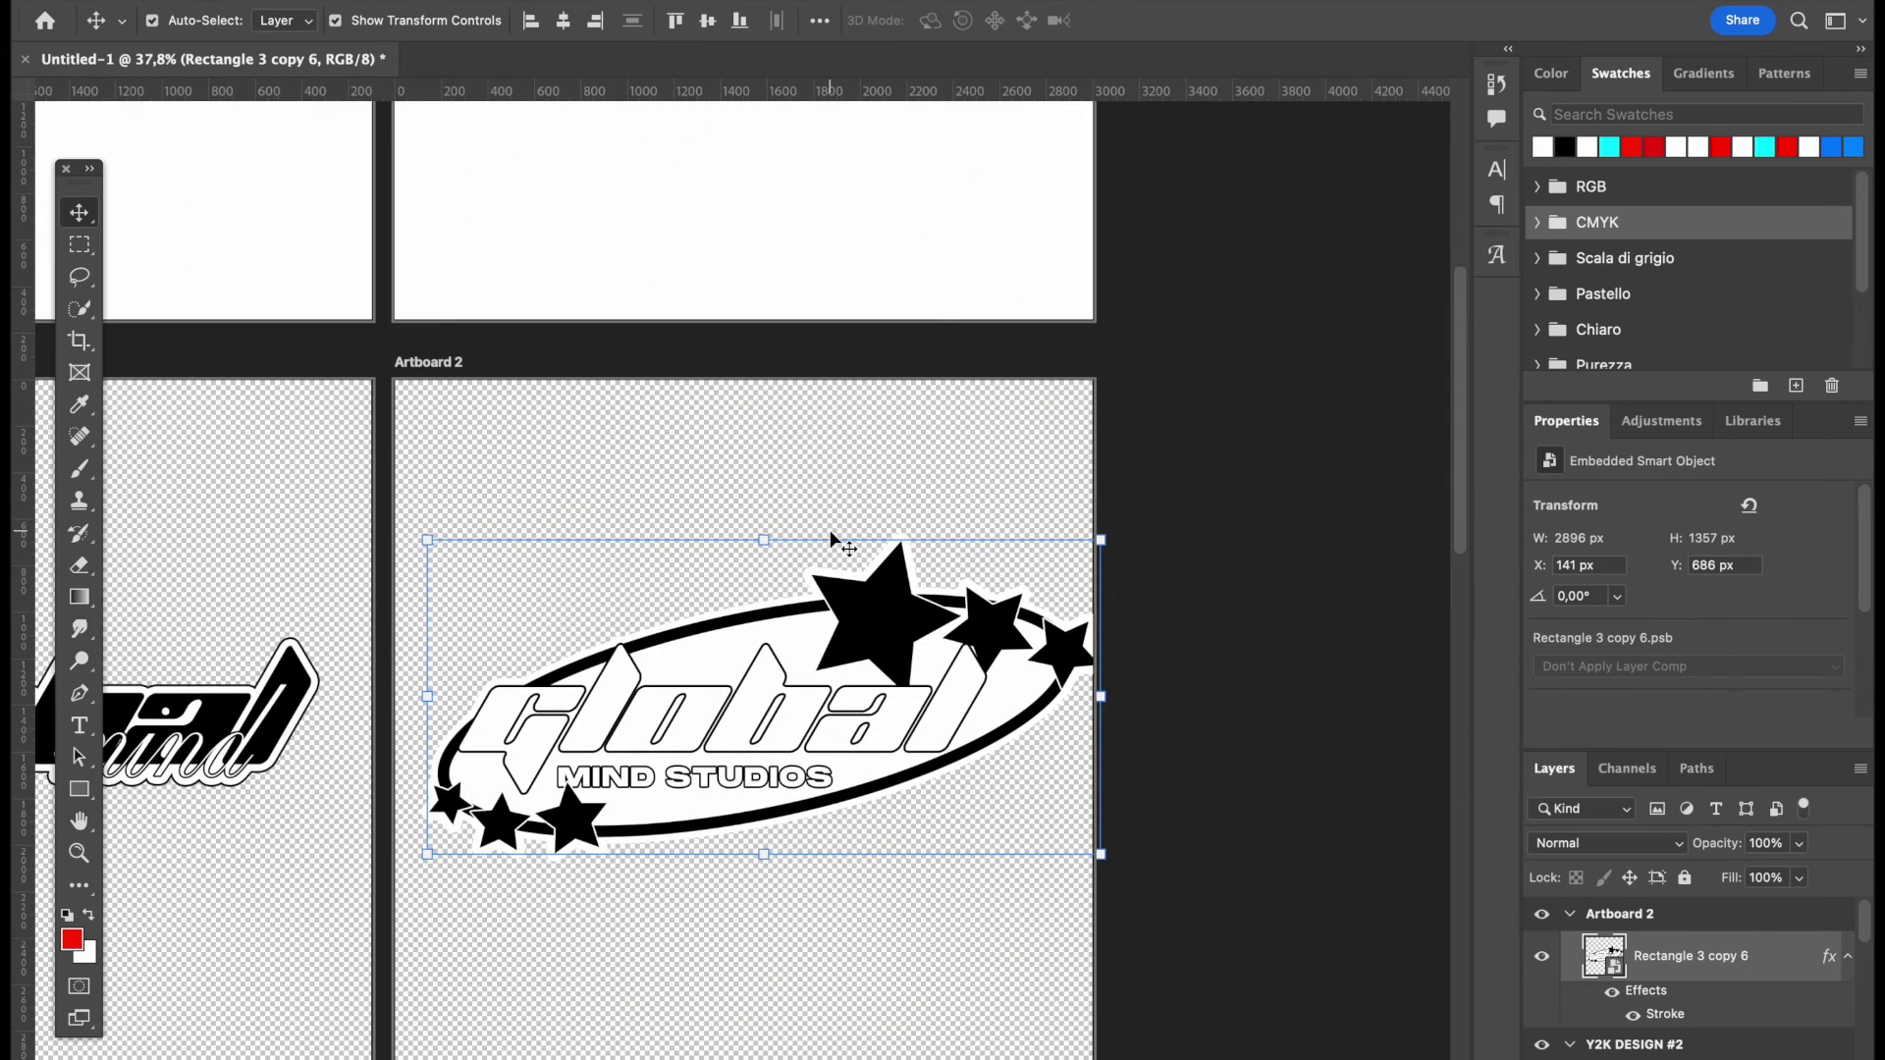
- Scale the Artboard 2 logo Smart Object to 91.35% and center it within the artboard
mouse_move(1101, 696)
left_mouse_down()
mouse_move(1052, 692)
mouse_move(1070, 696)
left_mouse_up()
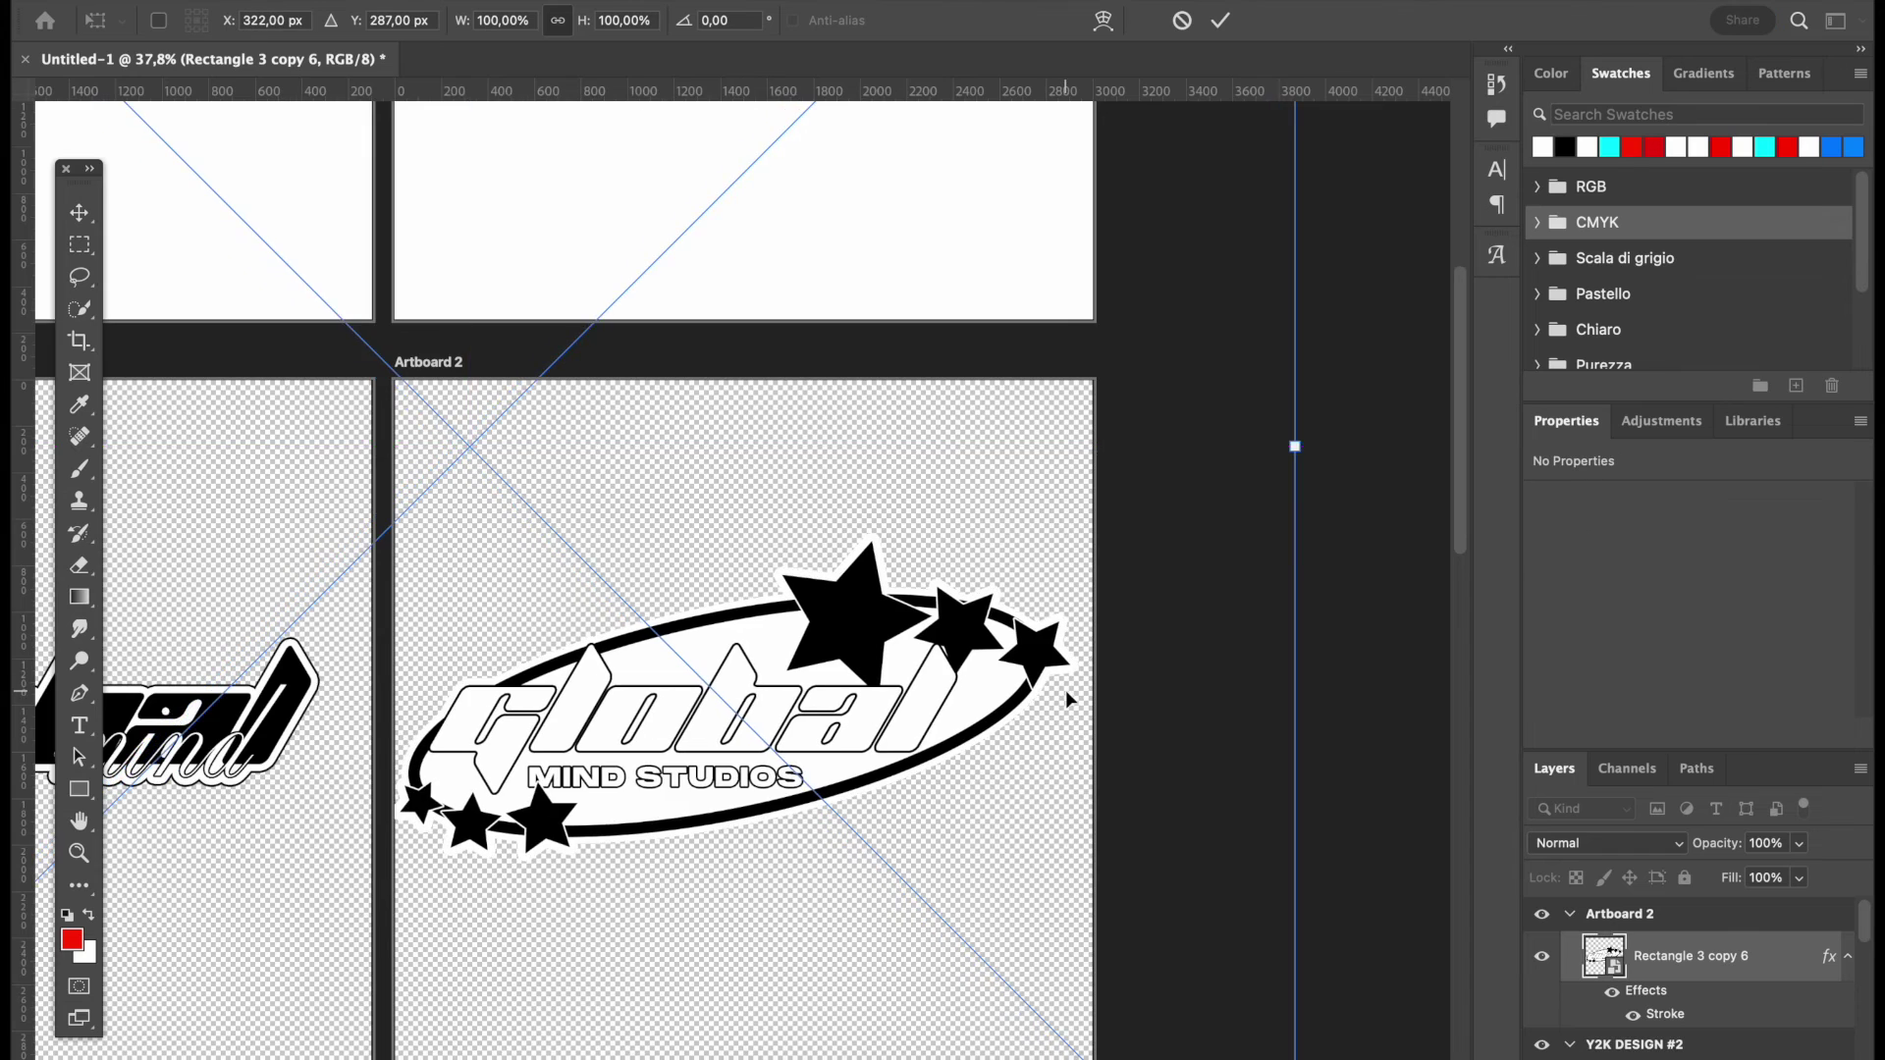
scroll(1070, 696, "down", 5)
left_click_drag(1076, 505, 991, 499)
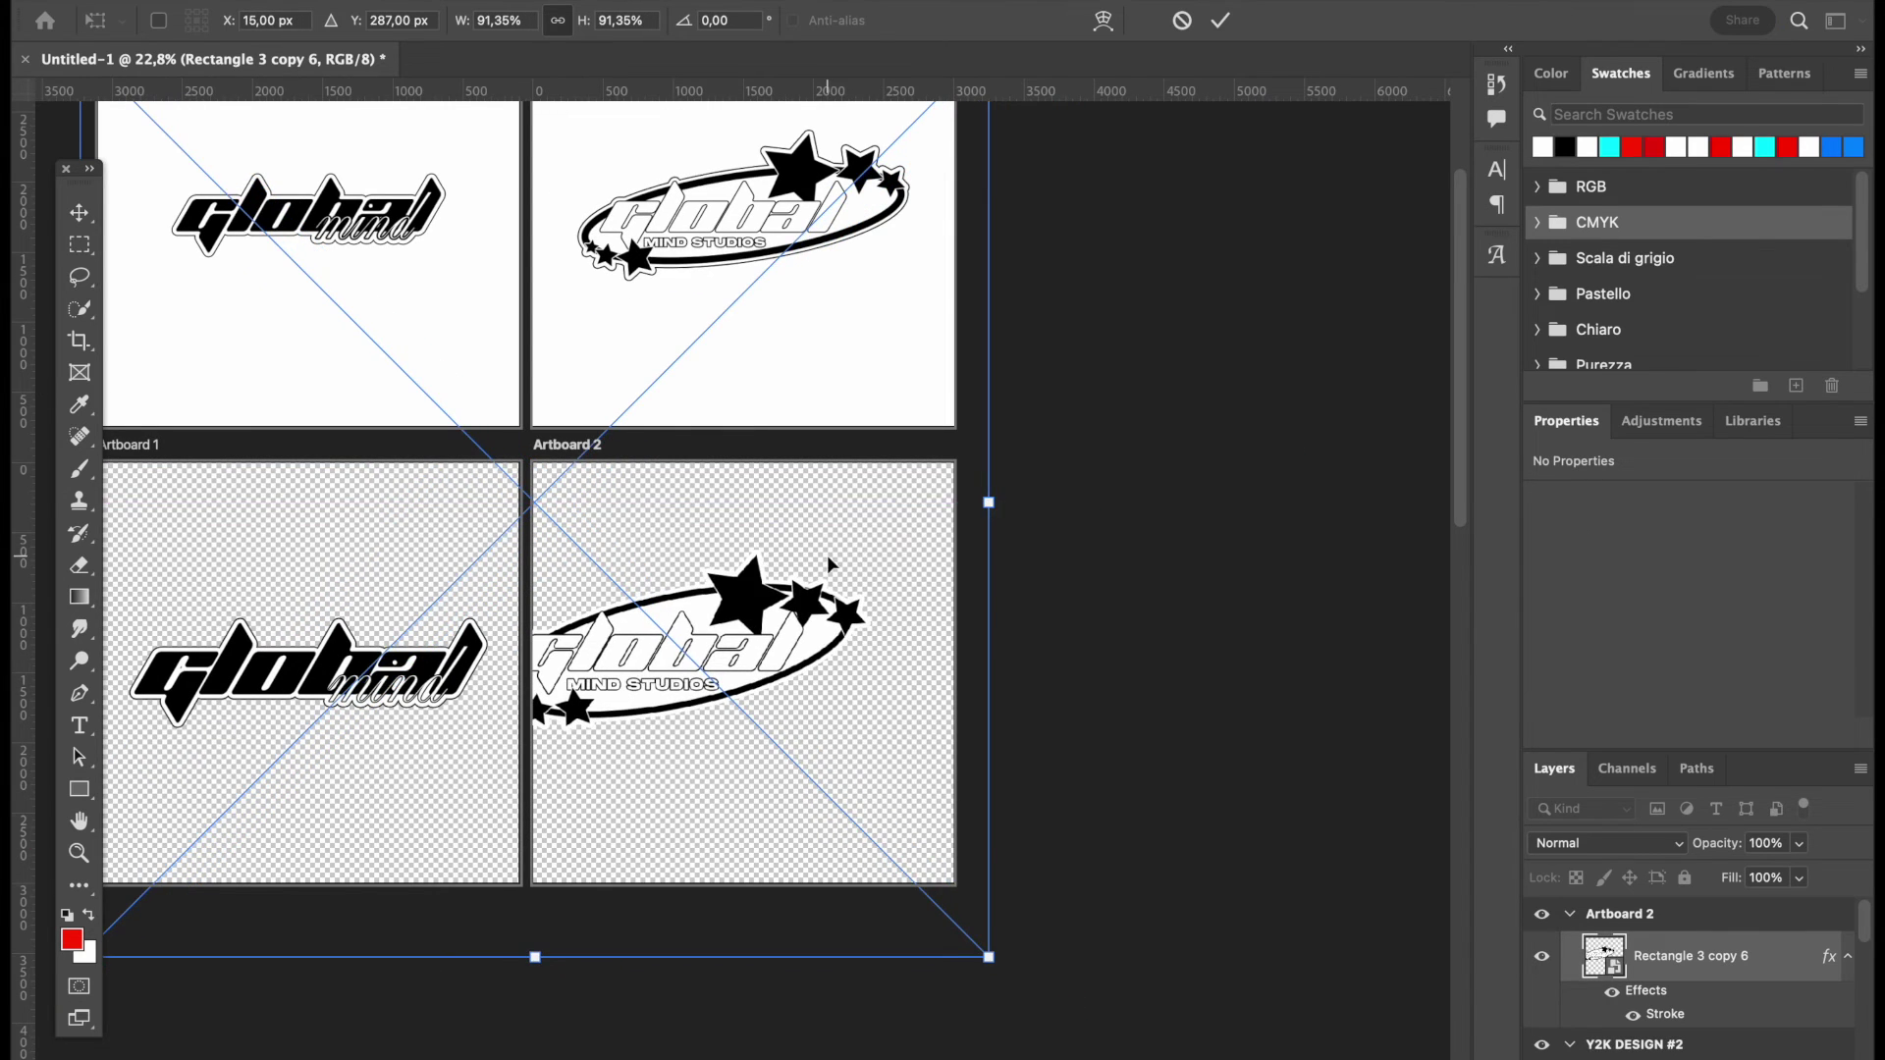
left_click_drag(827, 556, 900, 573)
key("Return")
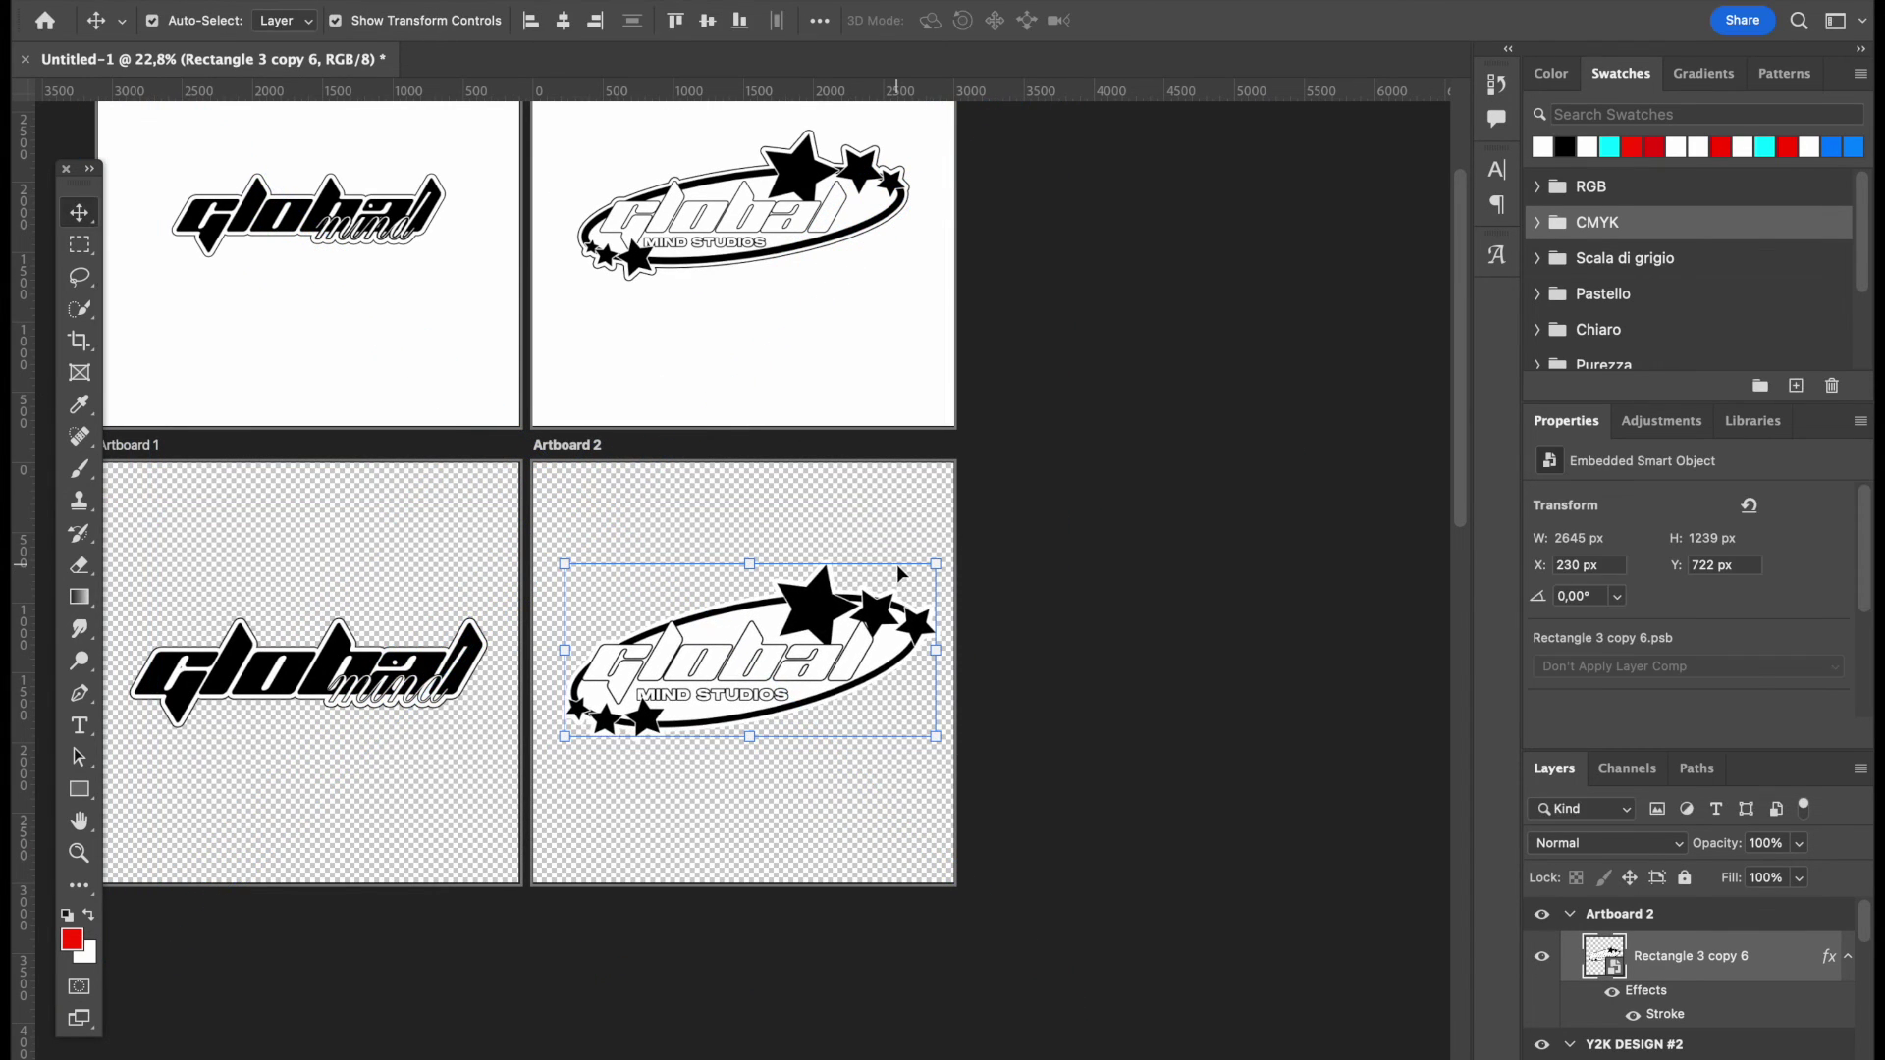
- Convert the white-stroked logo layer on Artboard 2 into a new Smart Object that includes its stroke
double_click(1832, 957)
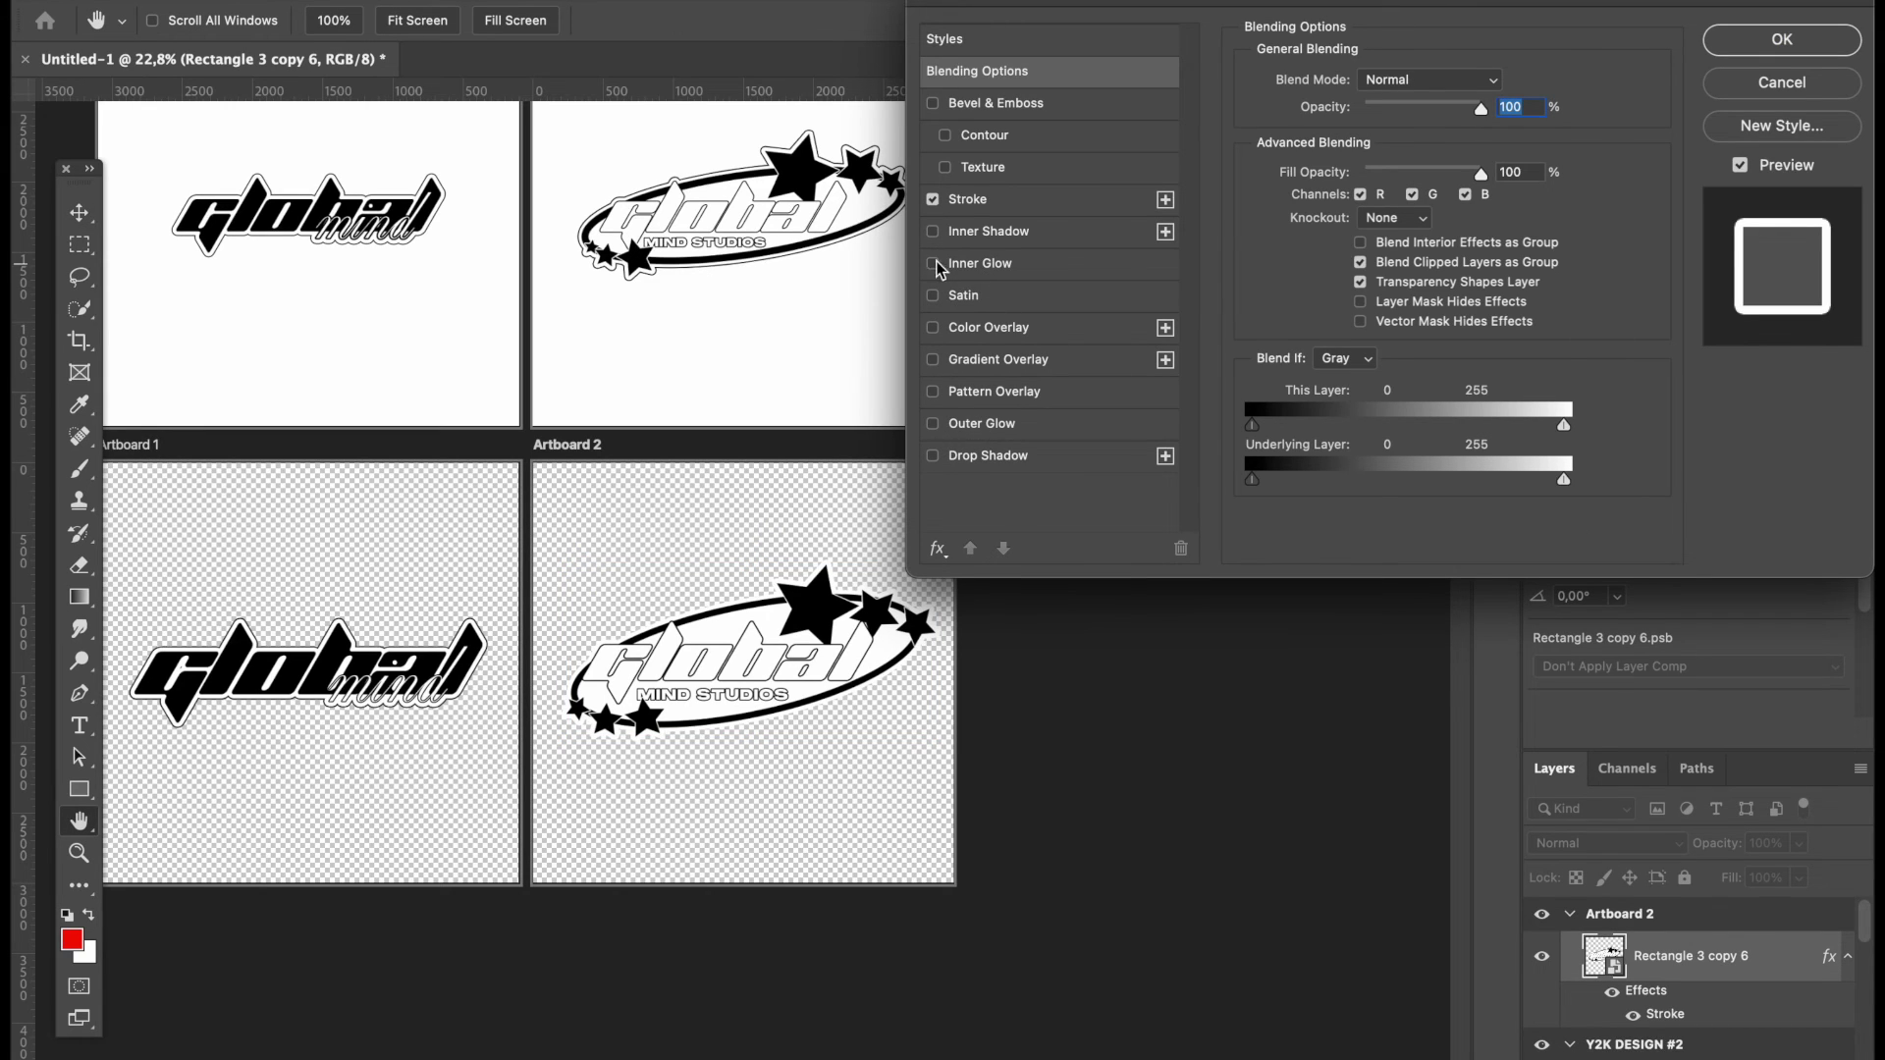
left_click(1767, 45)
right_click(1702, 974)
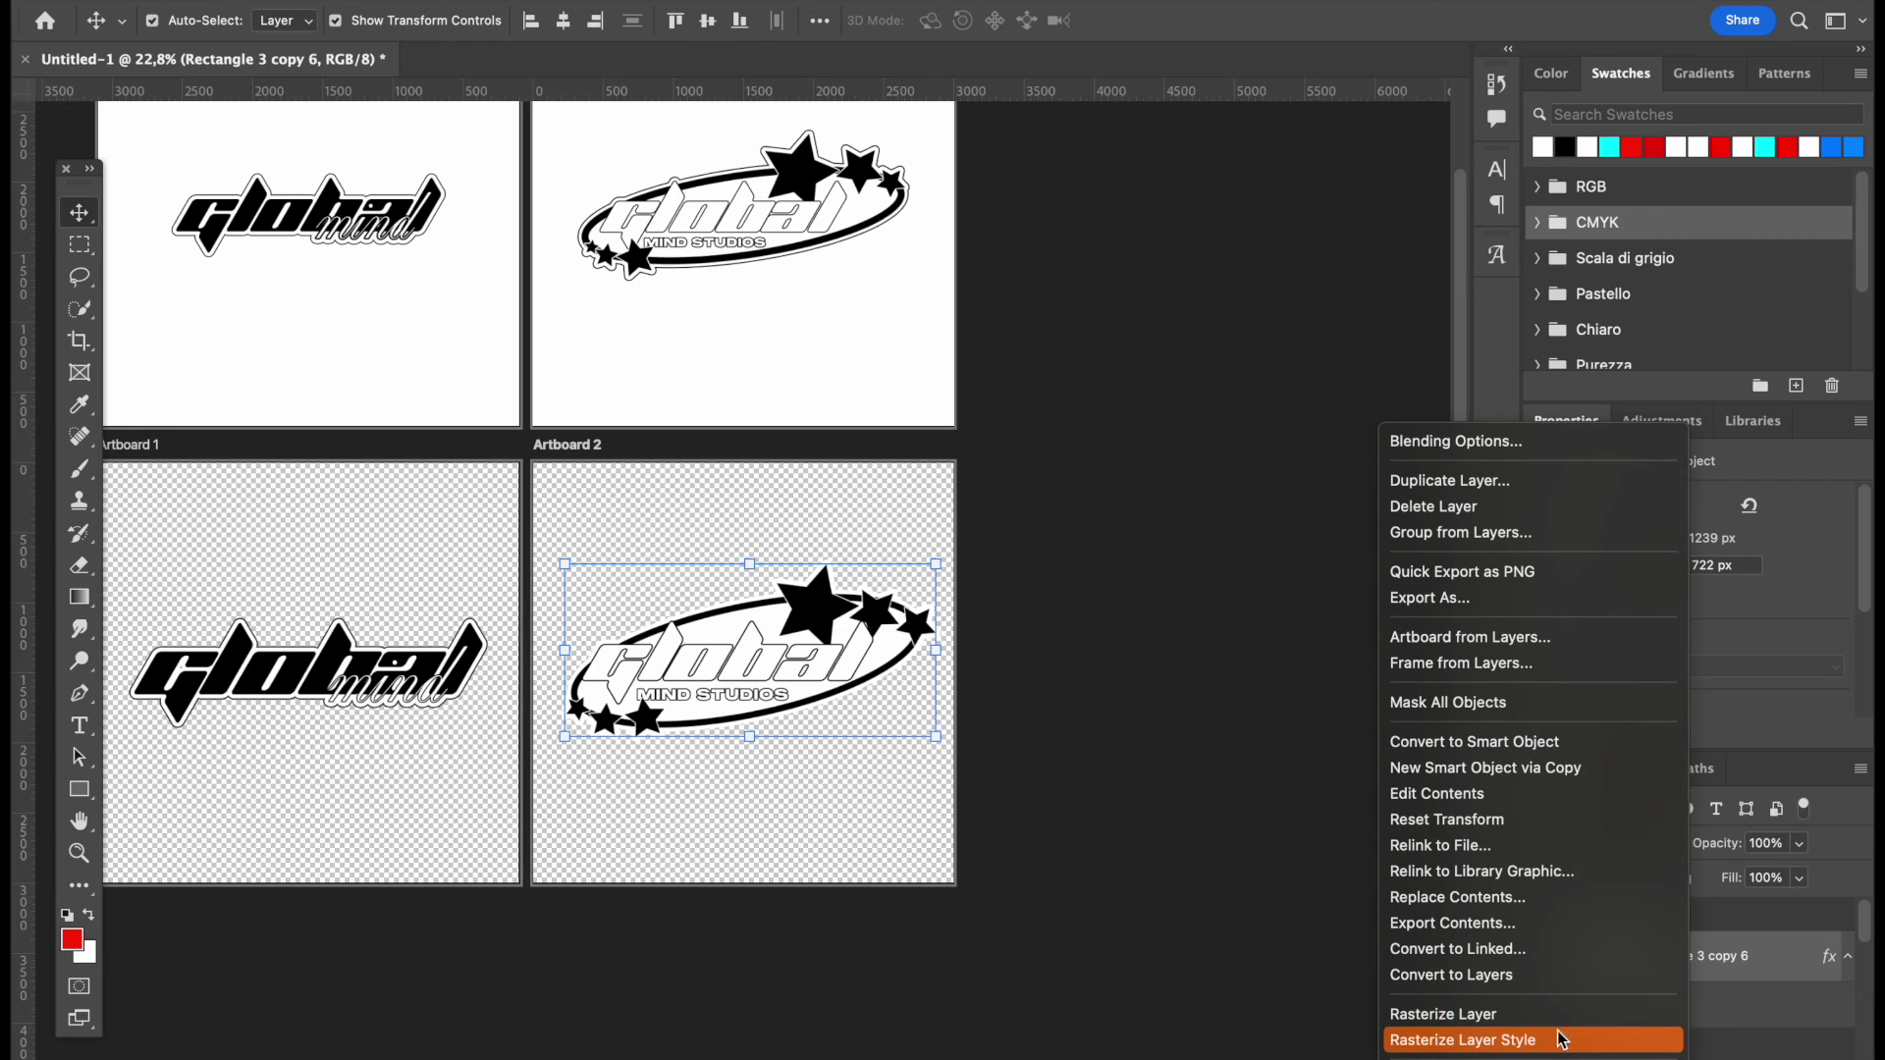
left_click(1561, 743)
- Add a 9 px outside stroke in black (000000) to the Artboard 2 logo Smart Object and deselect it
double_click(1838, 961)
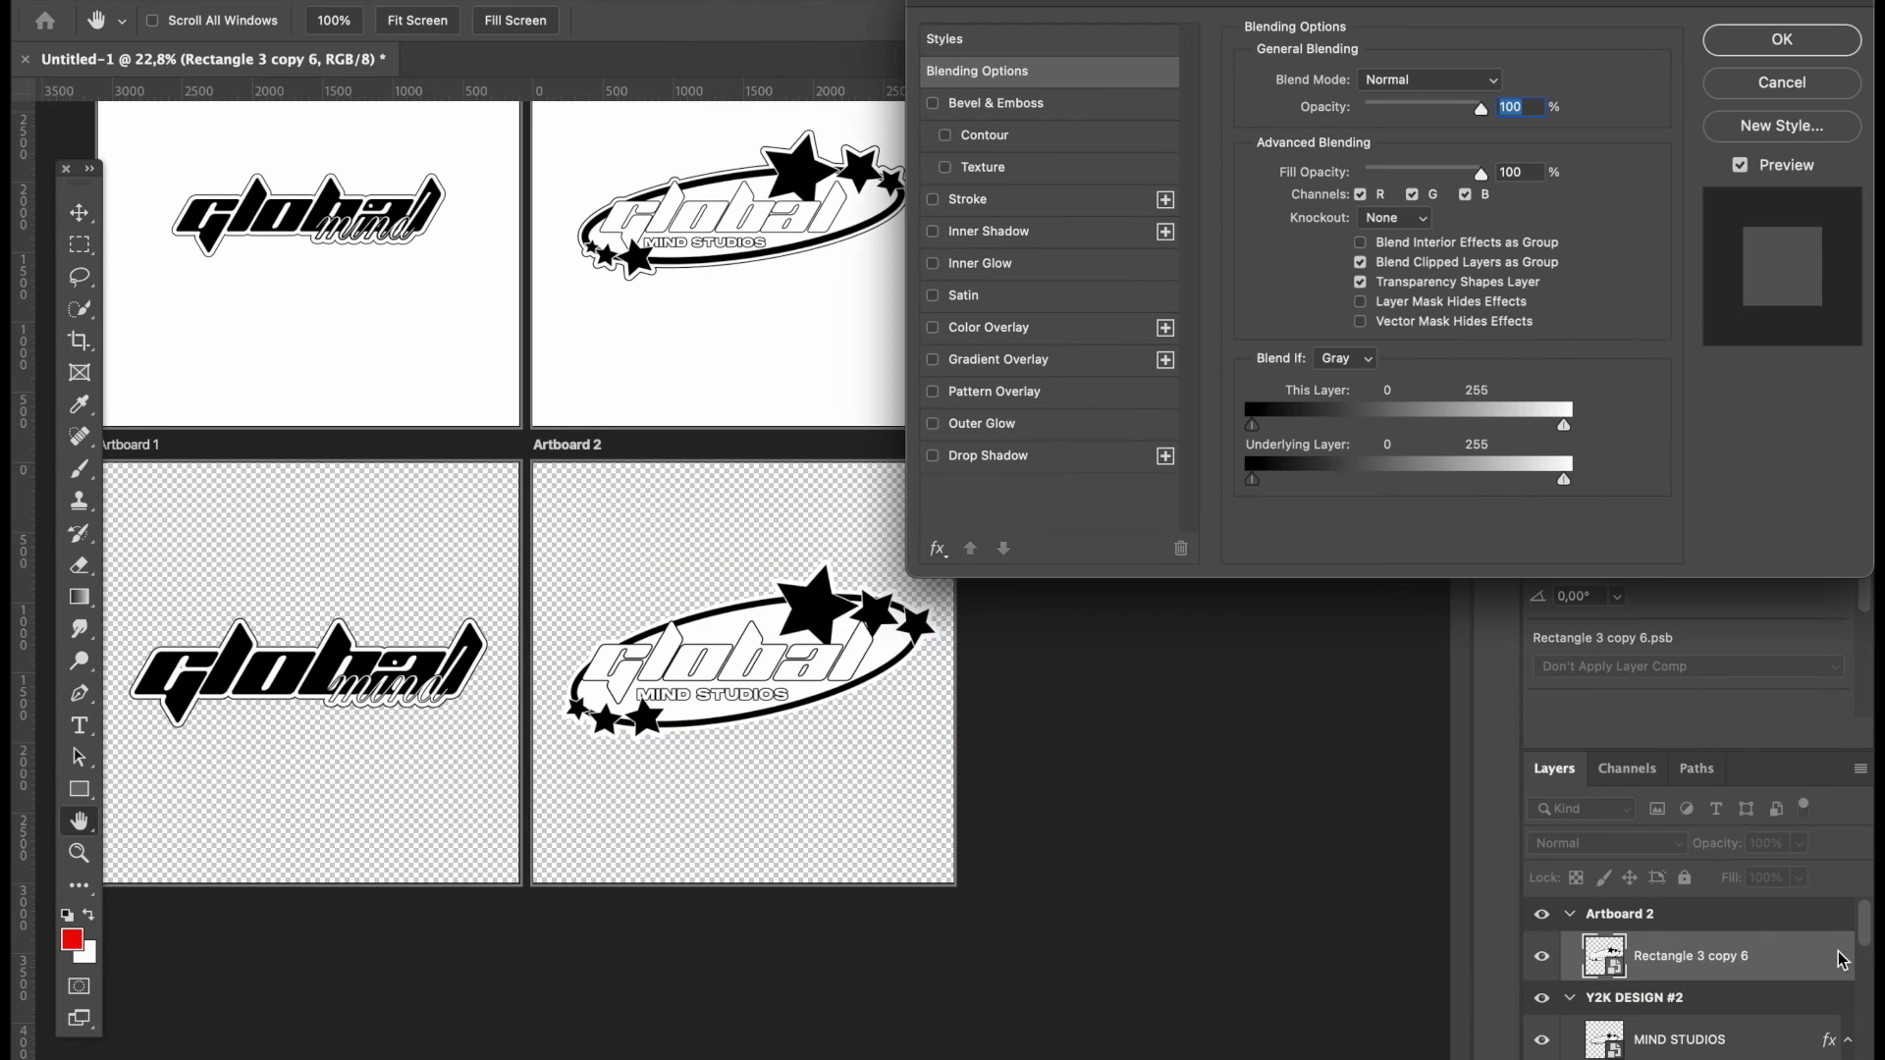
left_click(938, 201)
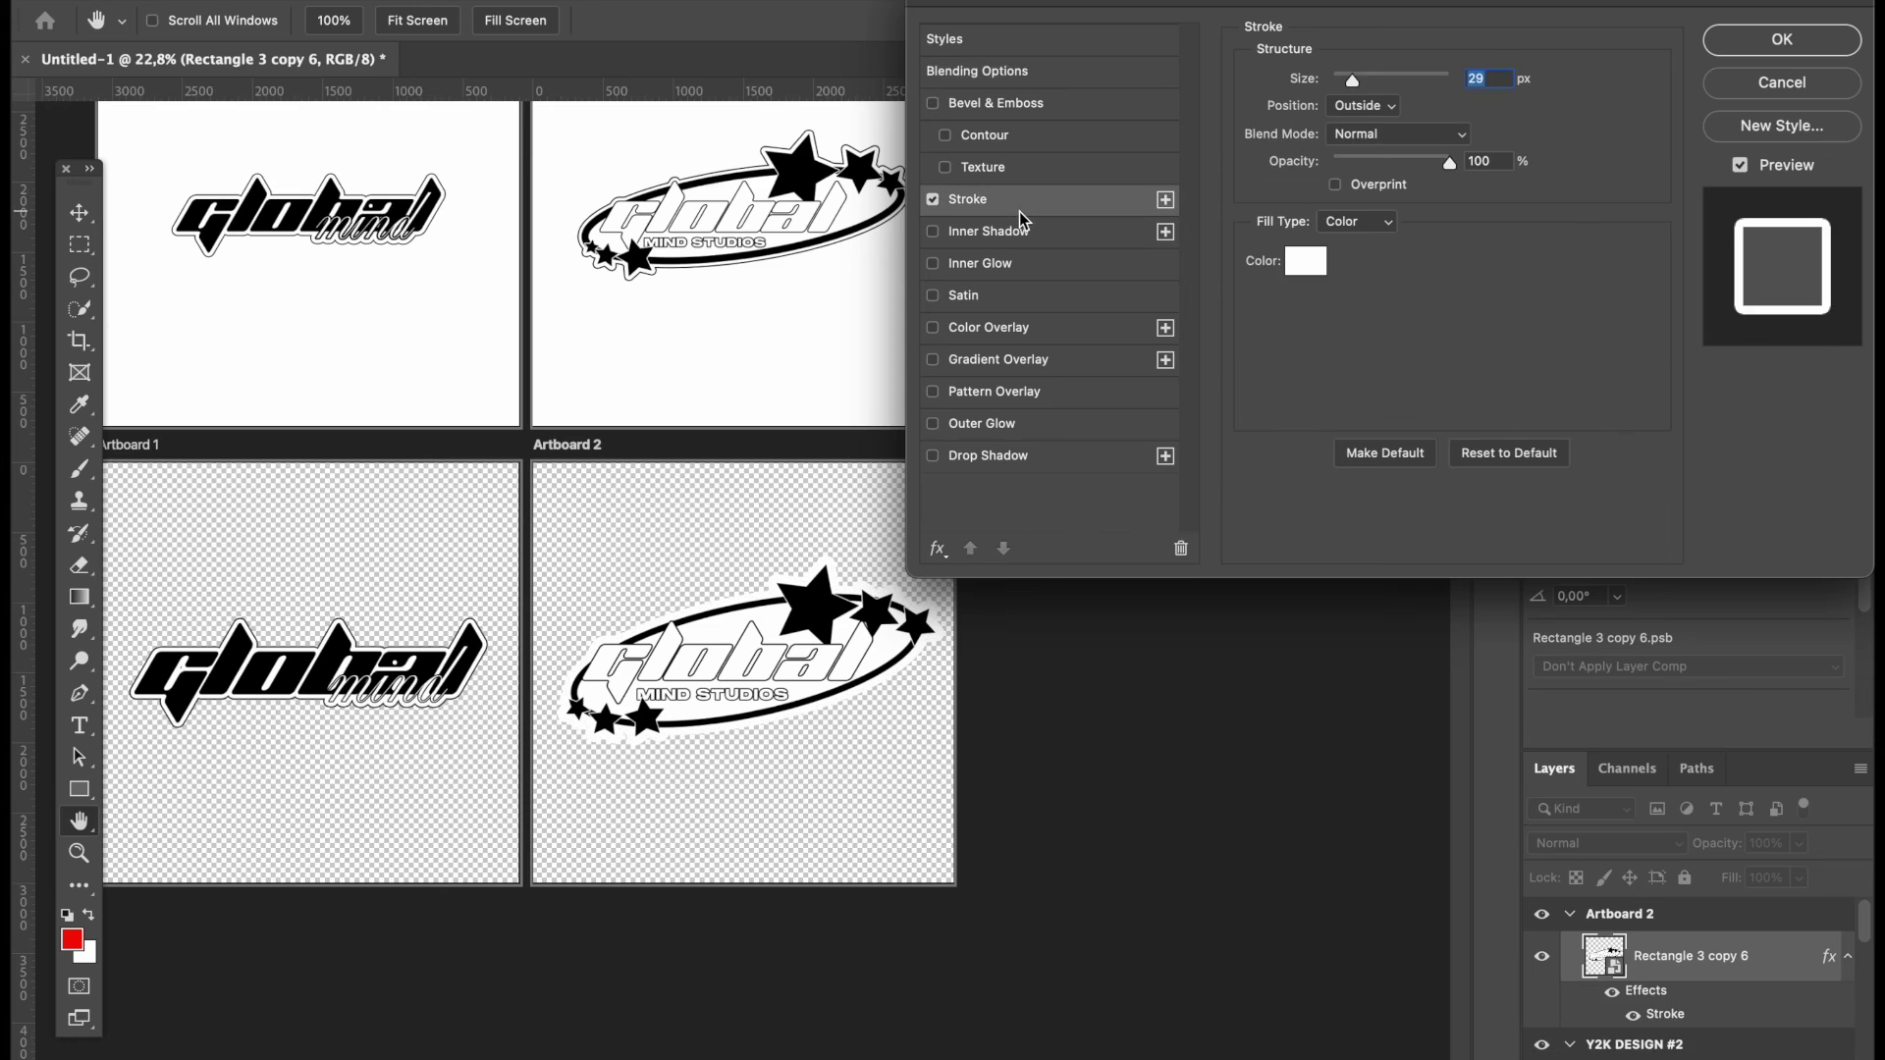
left_click(1305, 261)
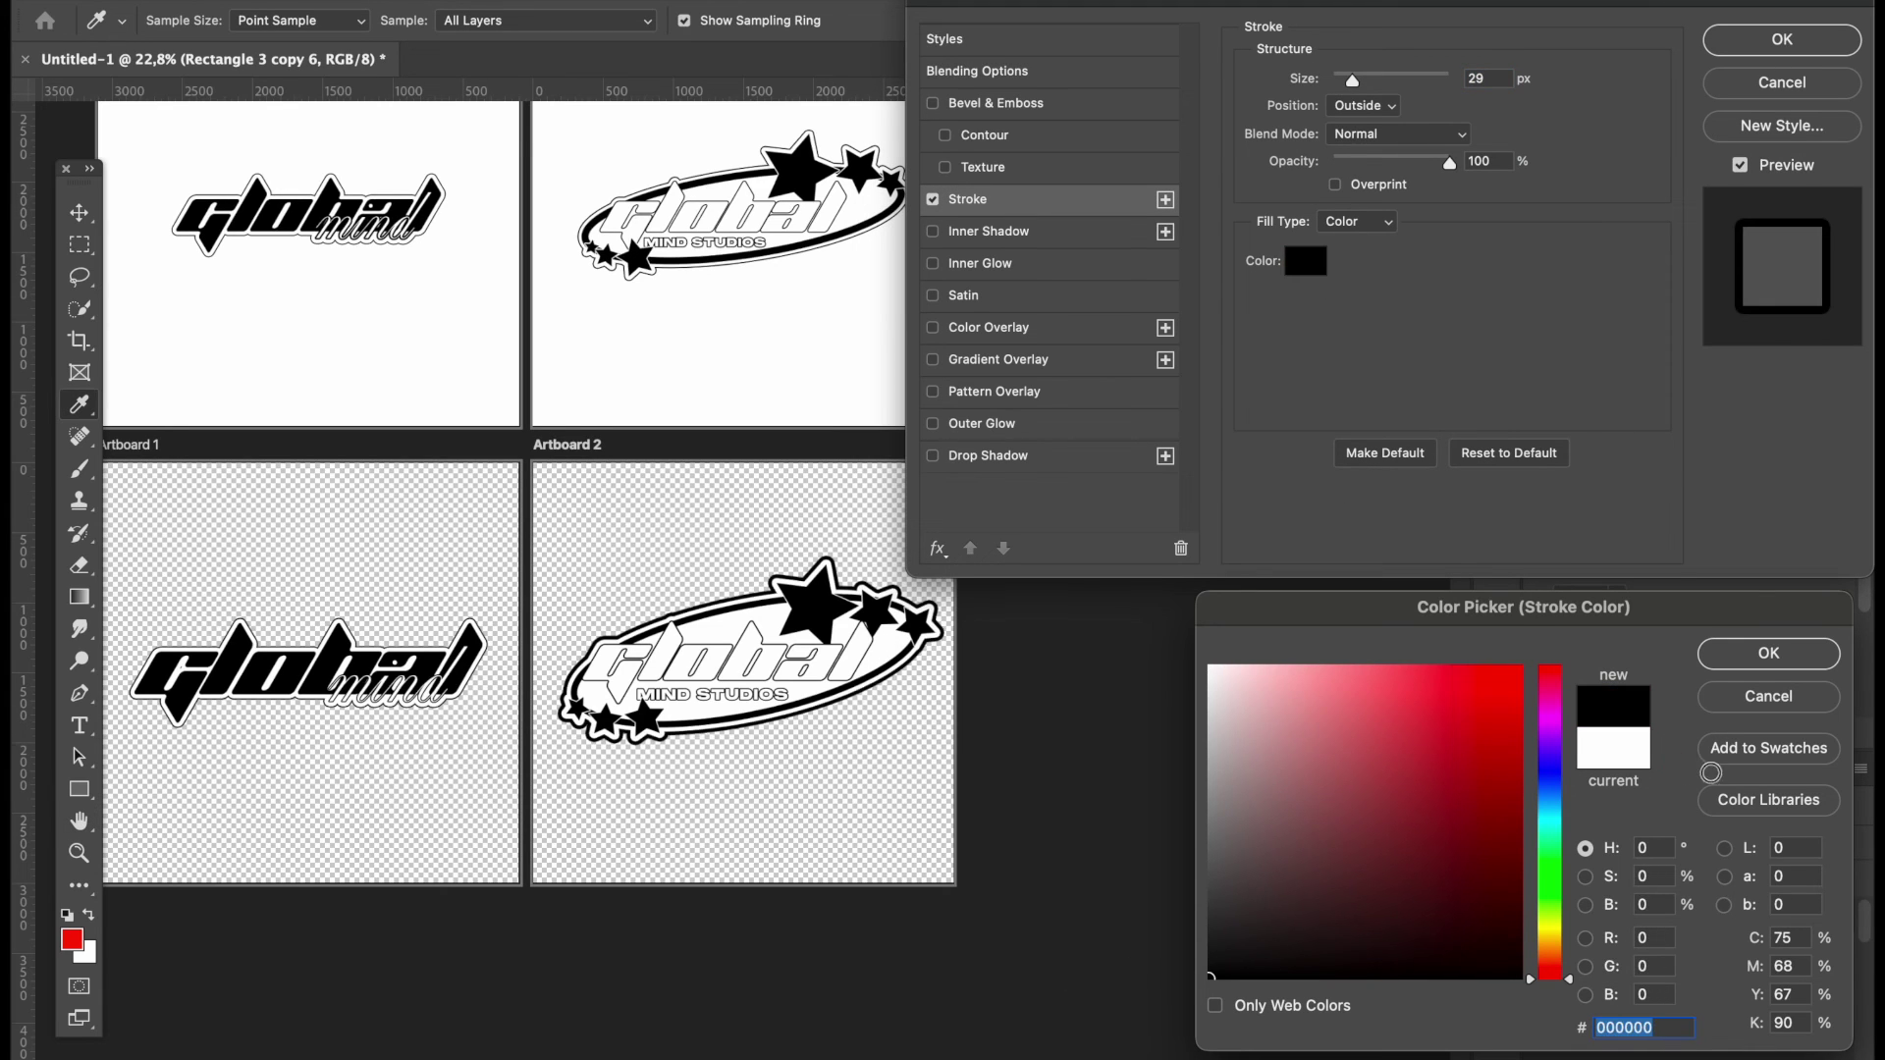
left_click(1764, 663)
left_click_drag(1353, 87, 1343, 90)
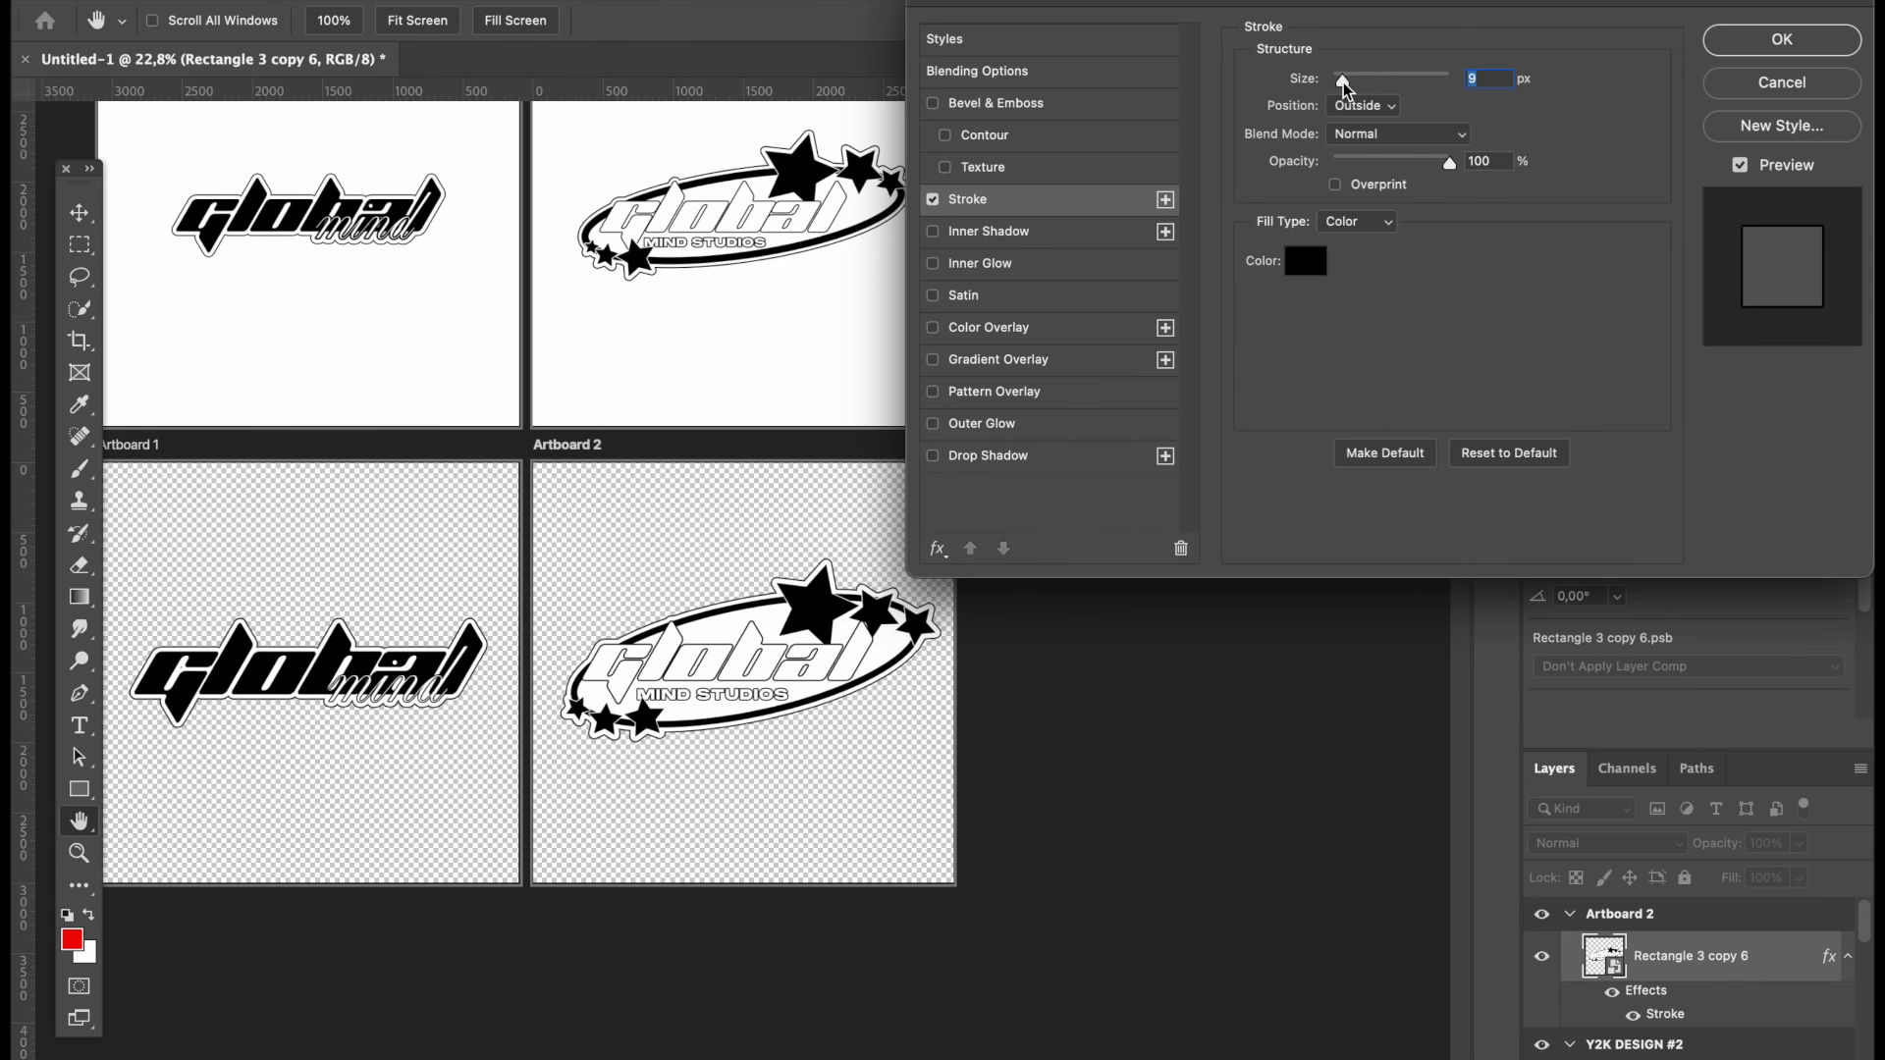
left_click(1811, 44)
left_click(1242, 383)
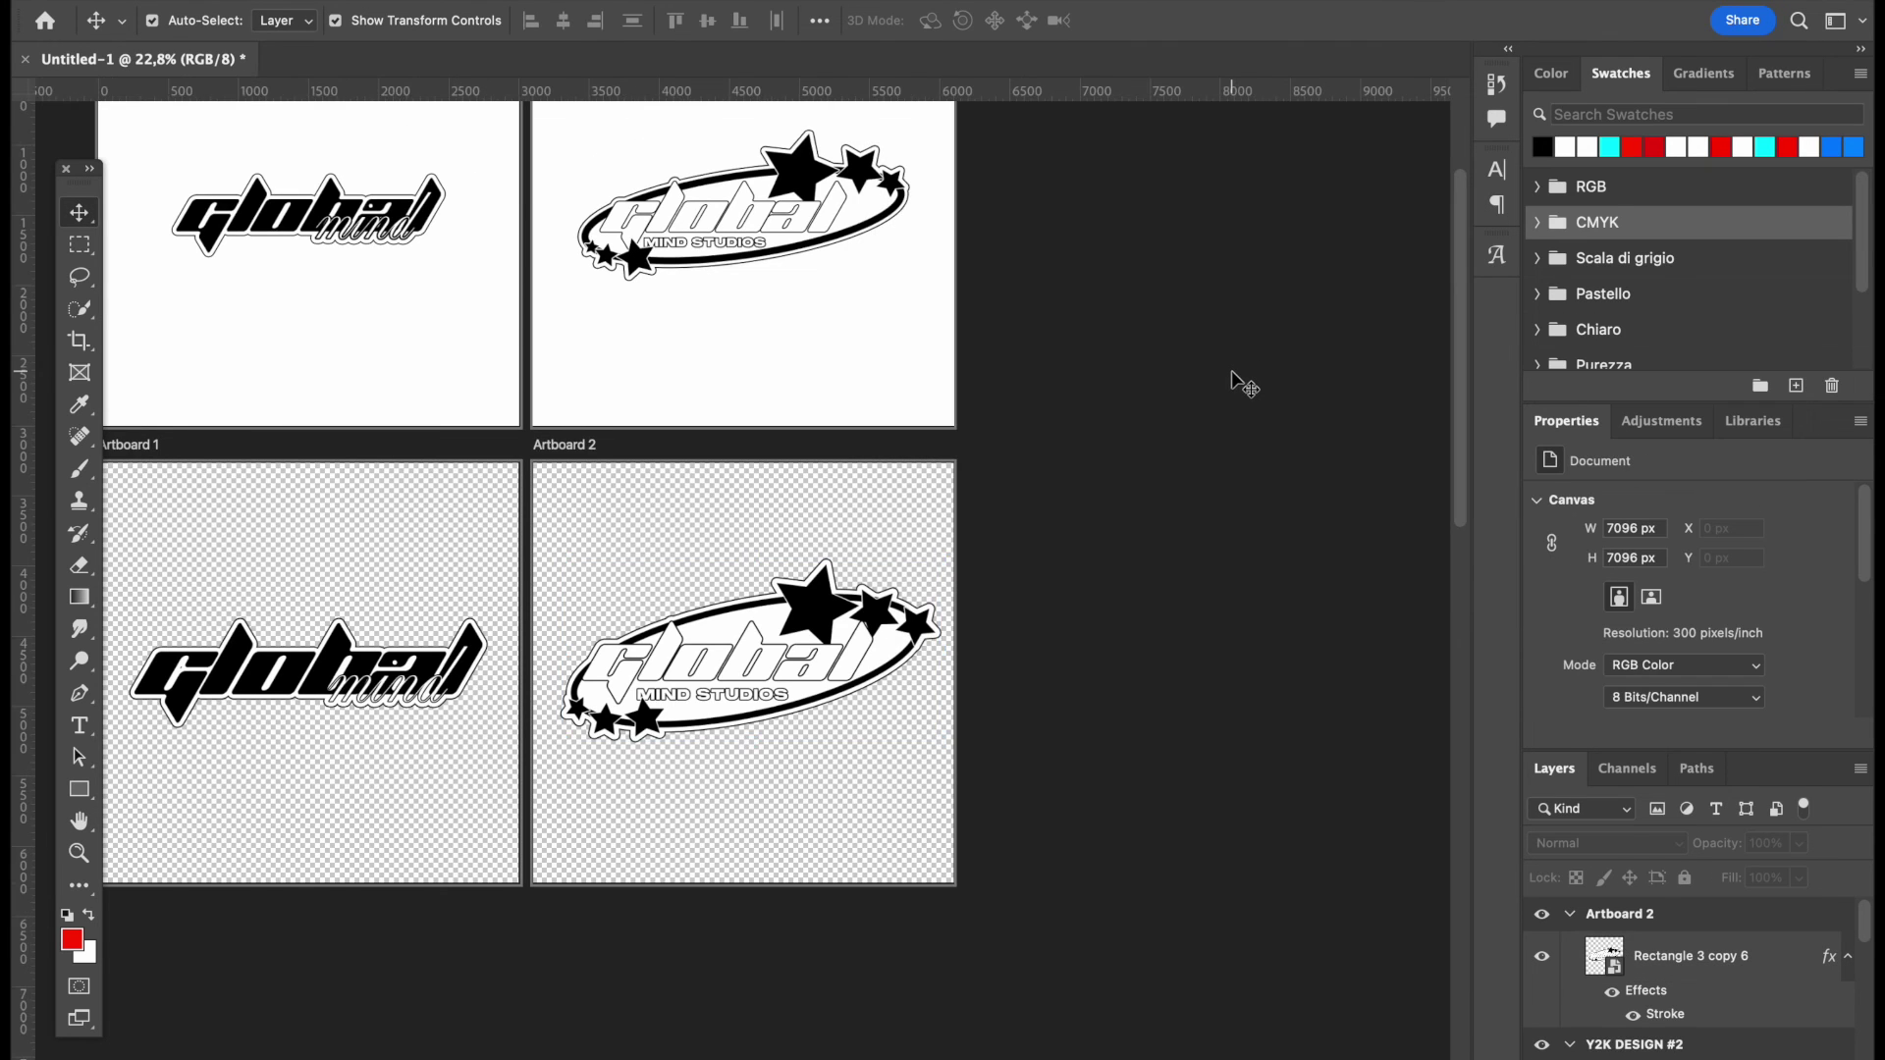
key("ctrl+plus")
scroll(1234, 378, "down", 5)
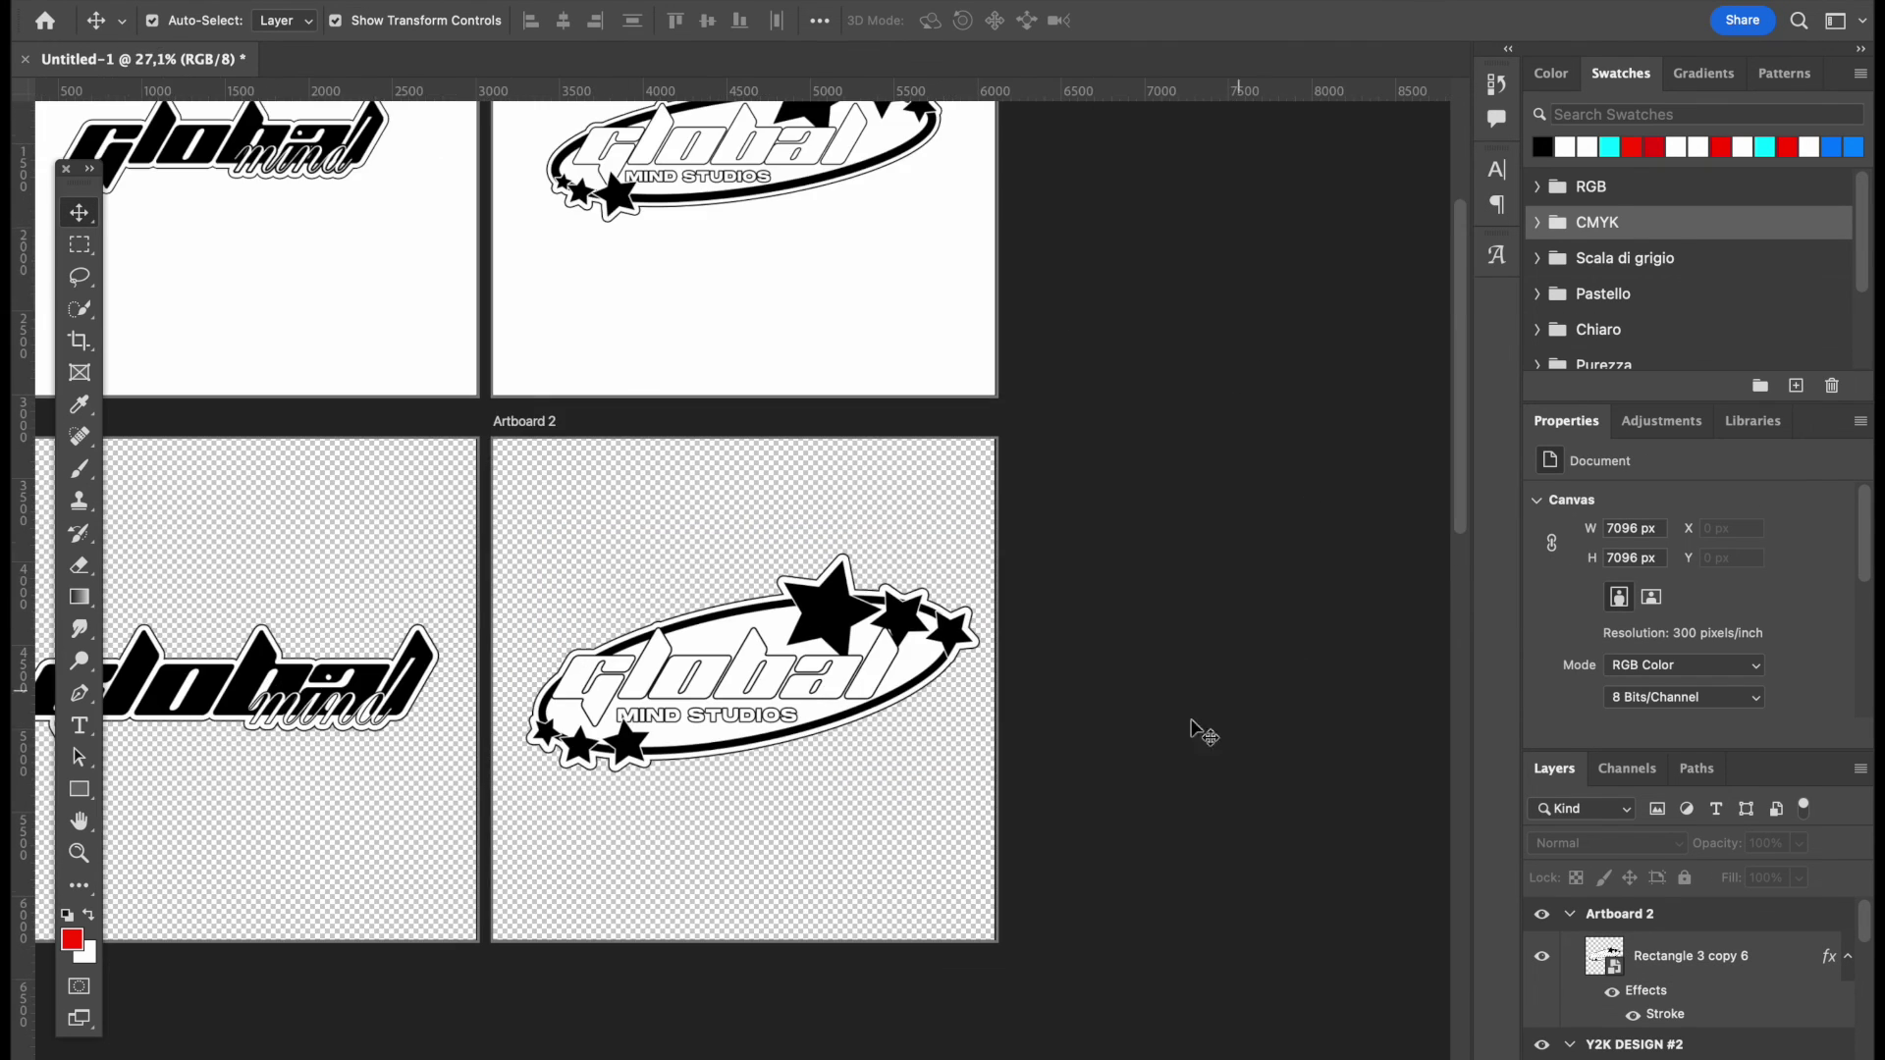
scroll(1015, 749, "up", 5)
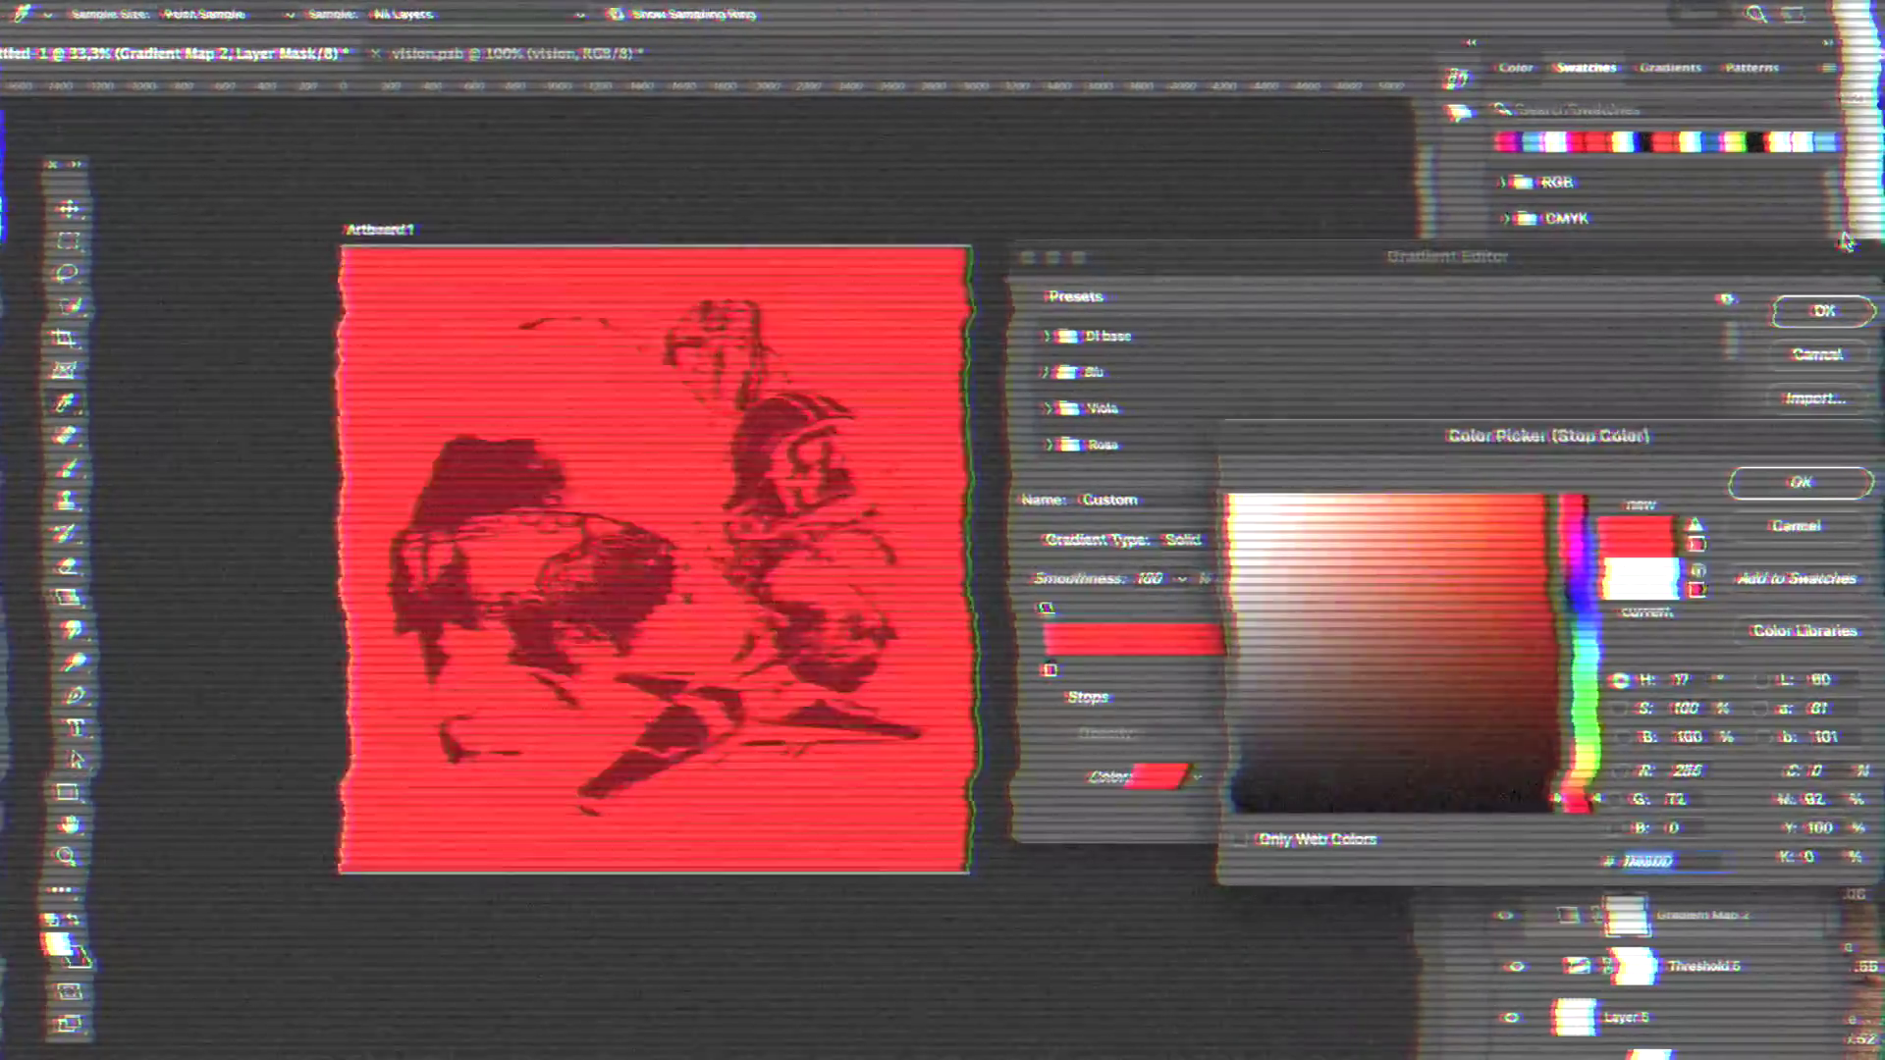